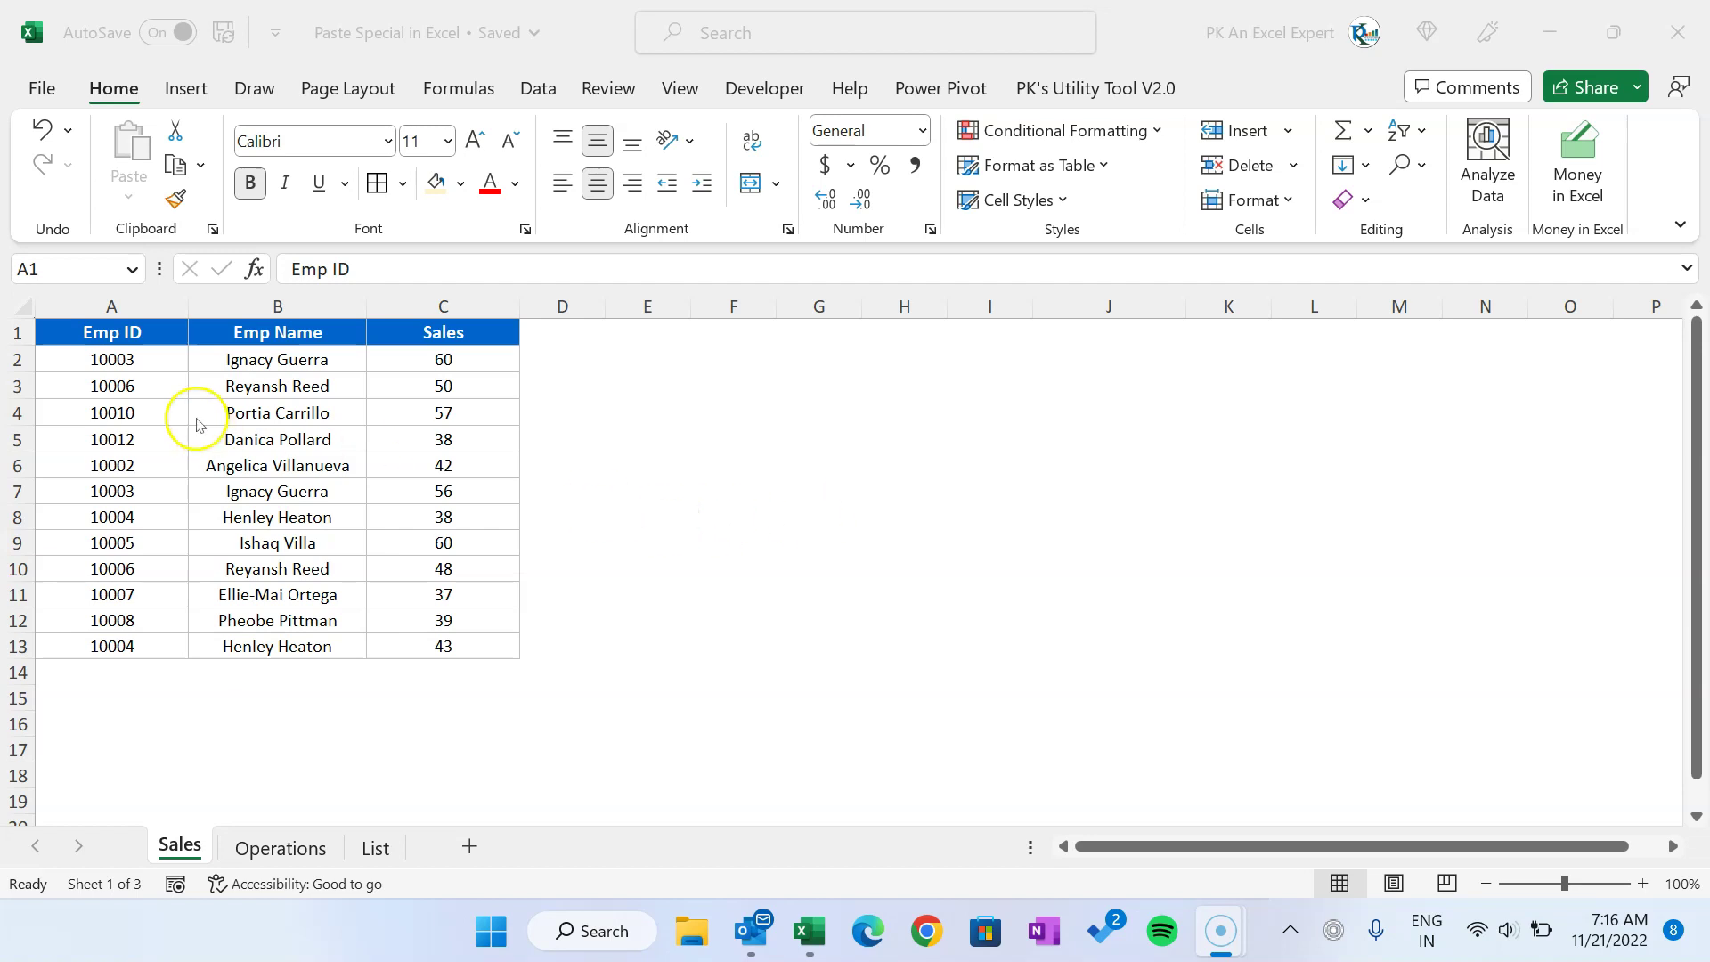
# Step: Examine the lookup formulas in the Emp Name column and their source table on the List sheet
pyautogui.click(137, 344)
pyautogui.click(268, 341)
pyautogui.click(270, 361)
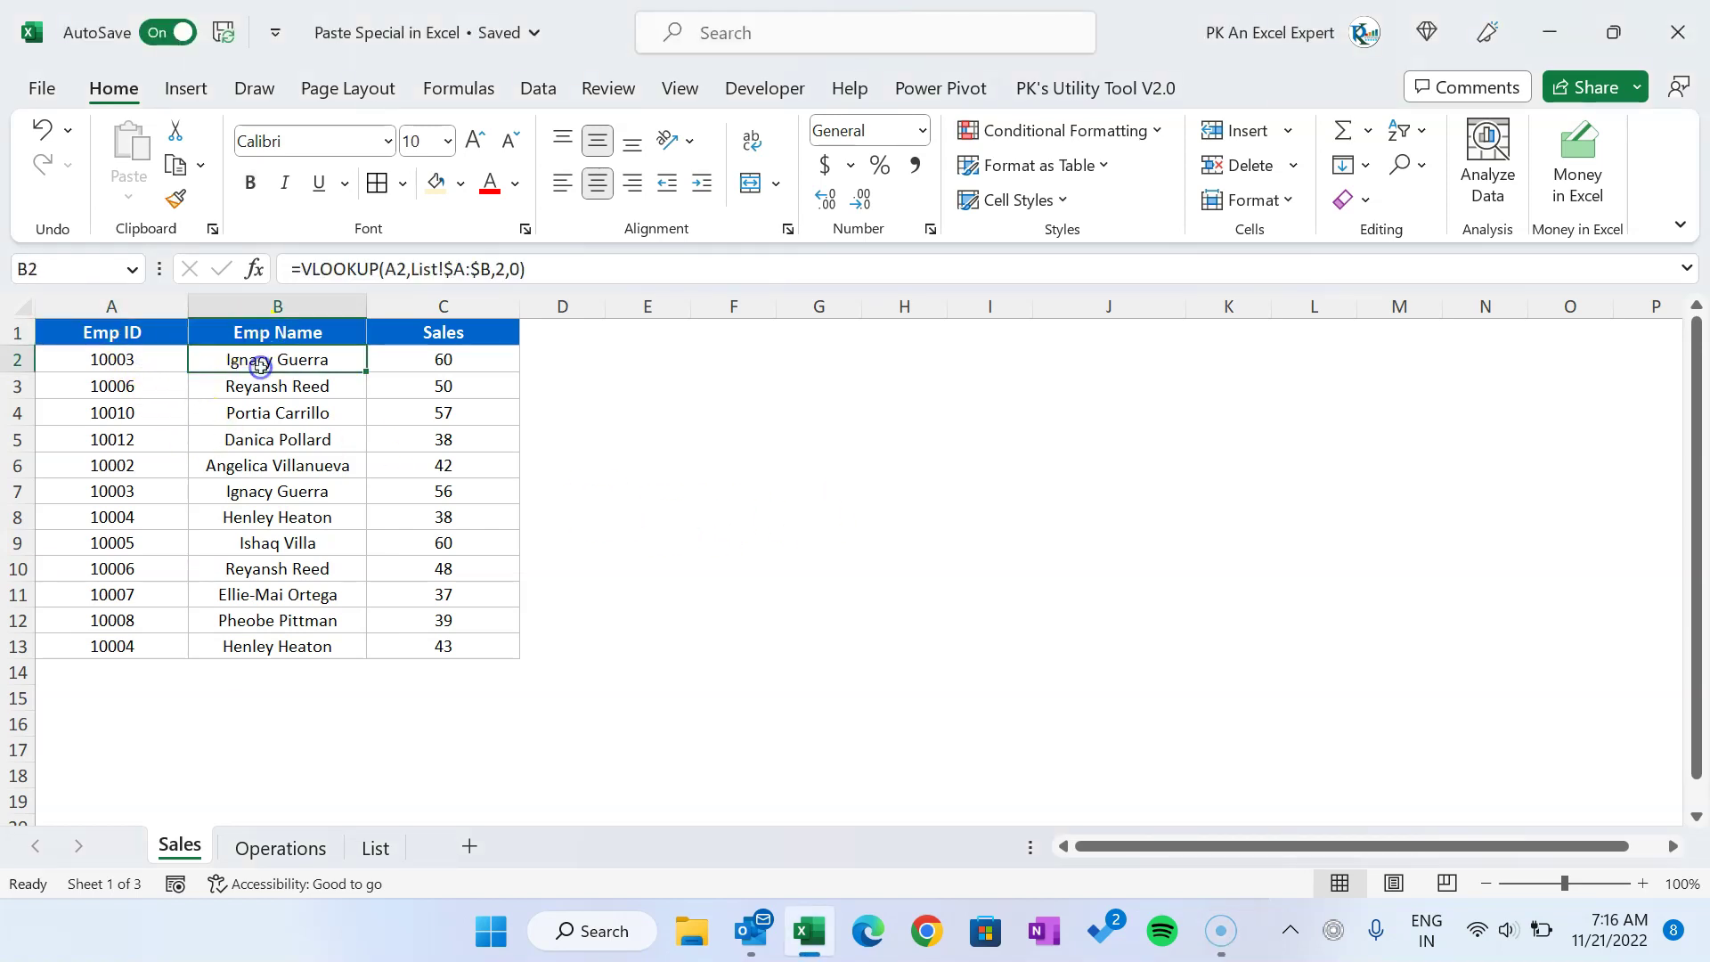
pyautogui.click(299, 413)
pyautogui.moveTo(305, 359); pyautogui.dragTo(298, 468)
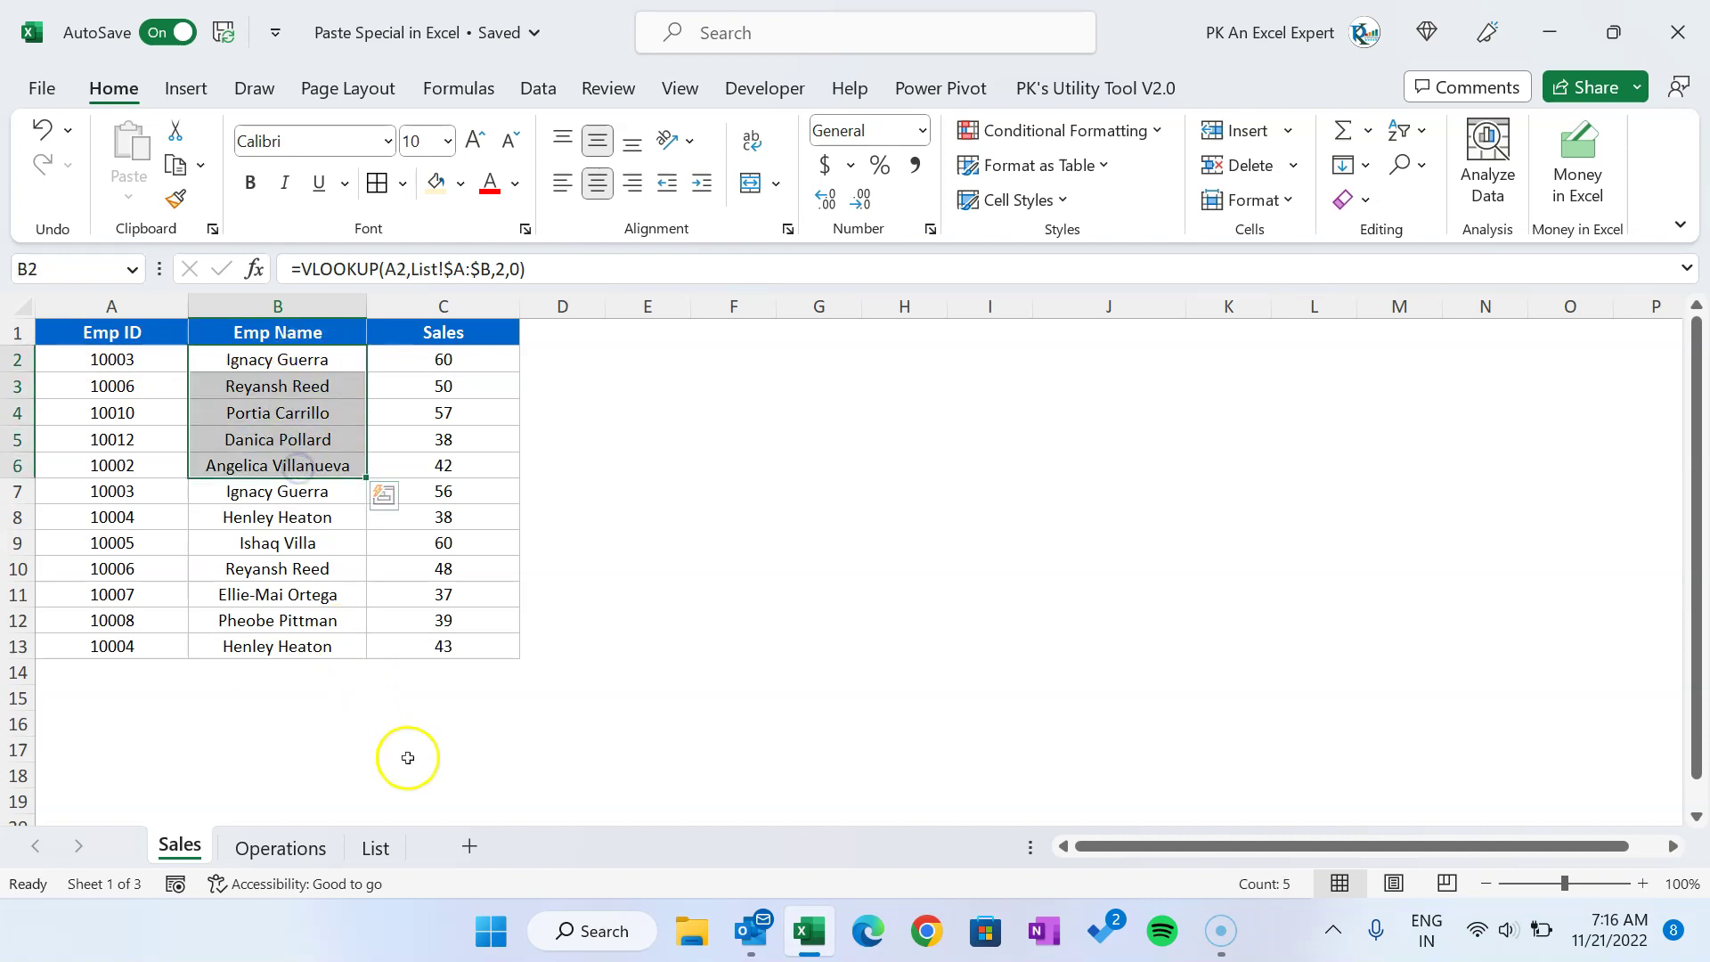
pyautogui.click(375, 846)
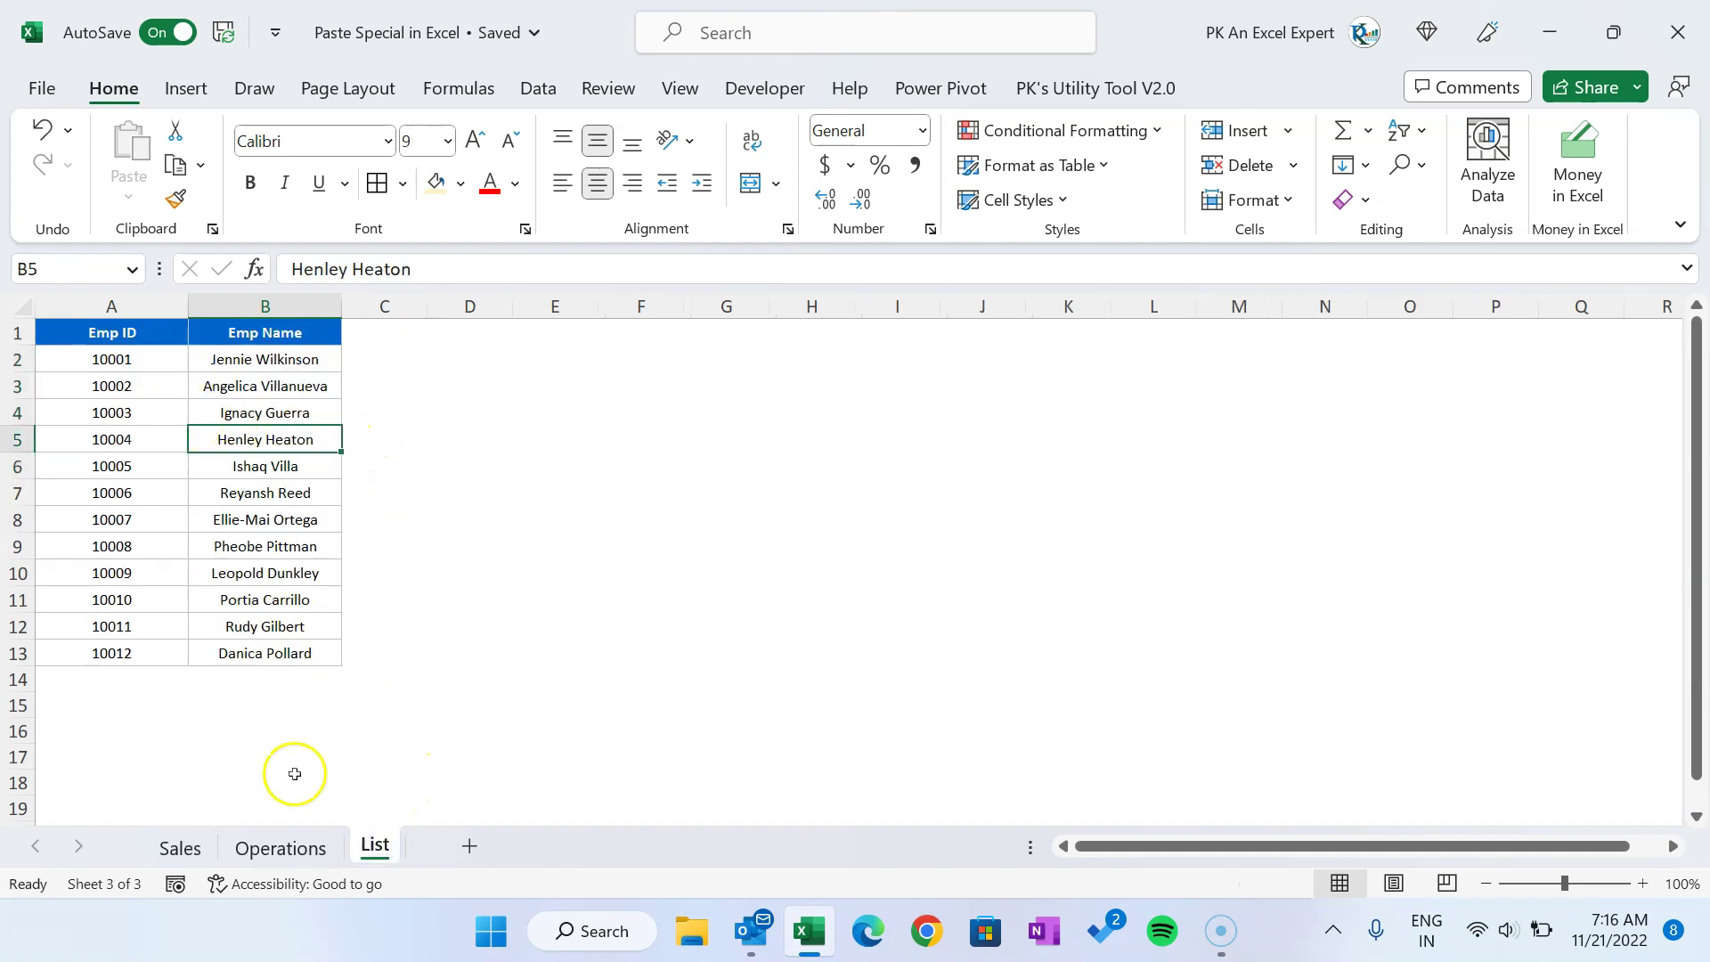
pyautogui.click(182, 846)
# Step: Copy the Emp Name cells B1:B7 and paste them normally at J3
pyautogui.click(757, 446)
pyautogui.moveTo(1046, 352); pyautogui.dragTo(1049, 552)
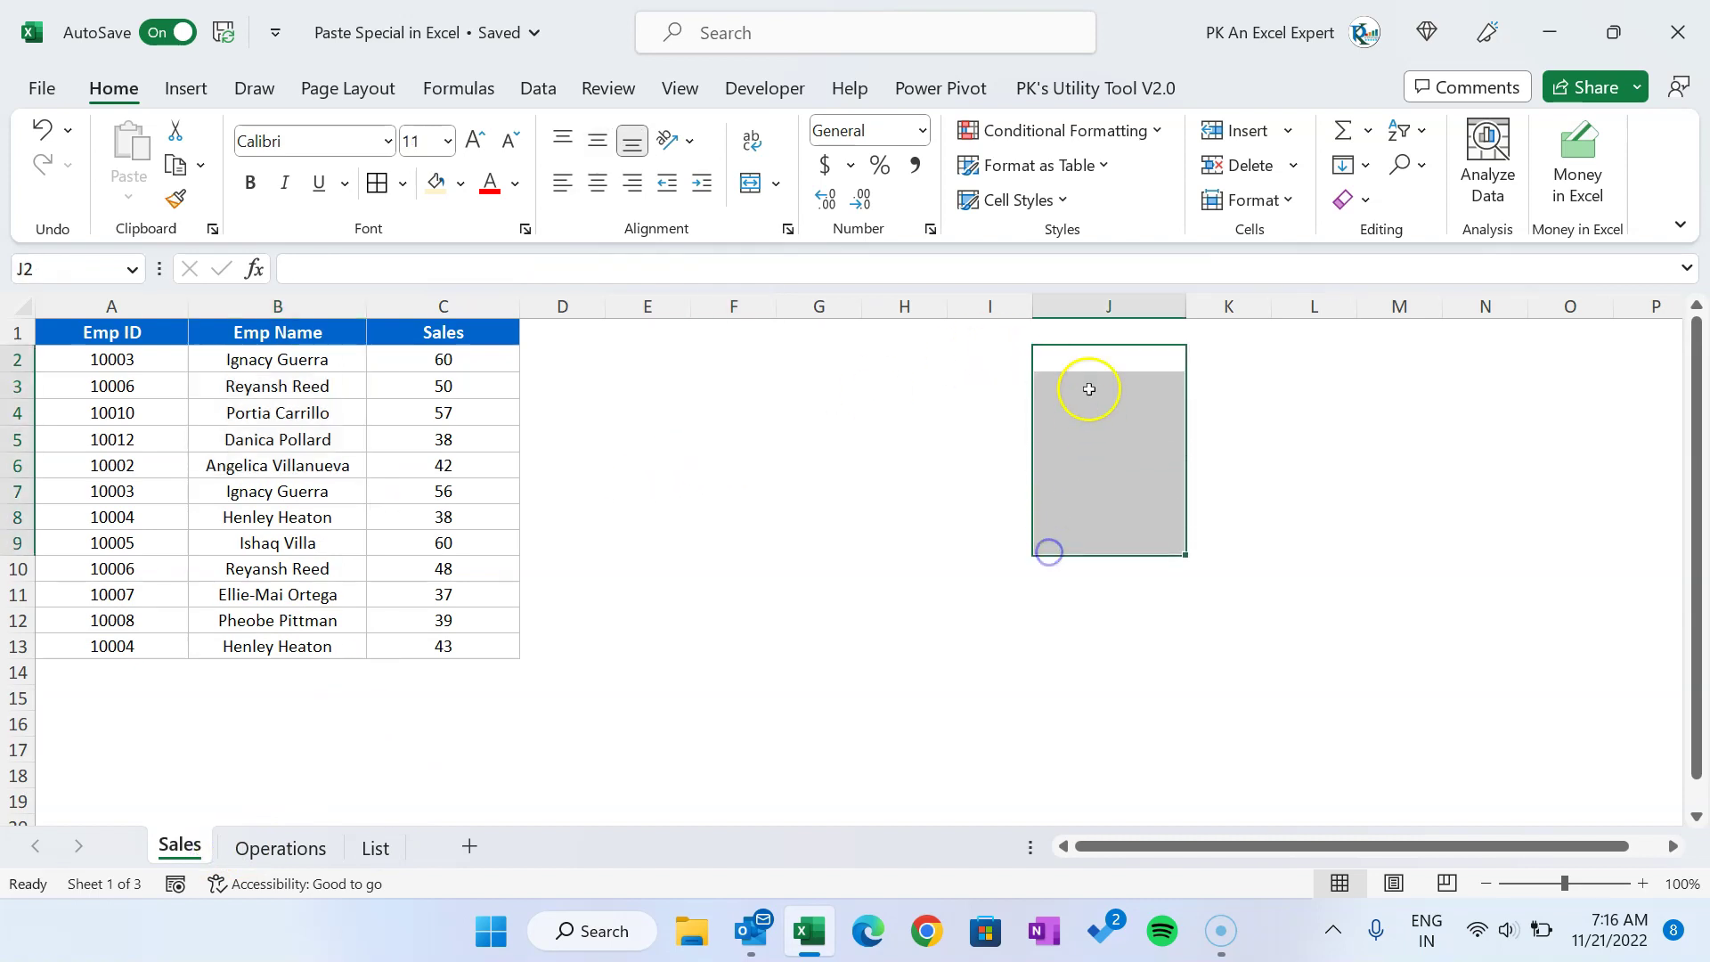
pyautogui.moveTo(267, 334); pyautogui.dragTo(278, 492)
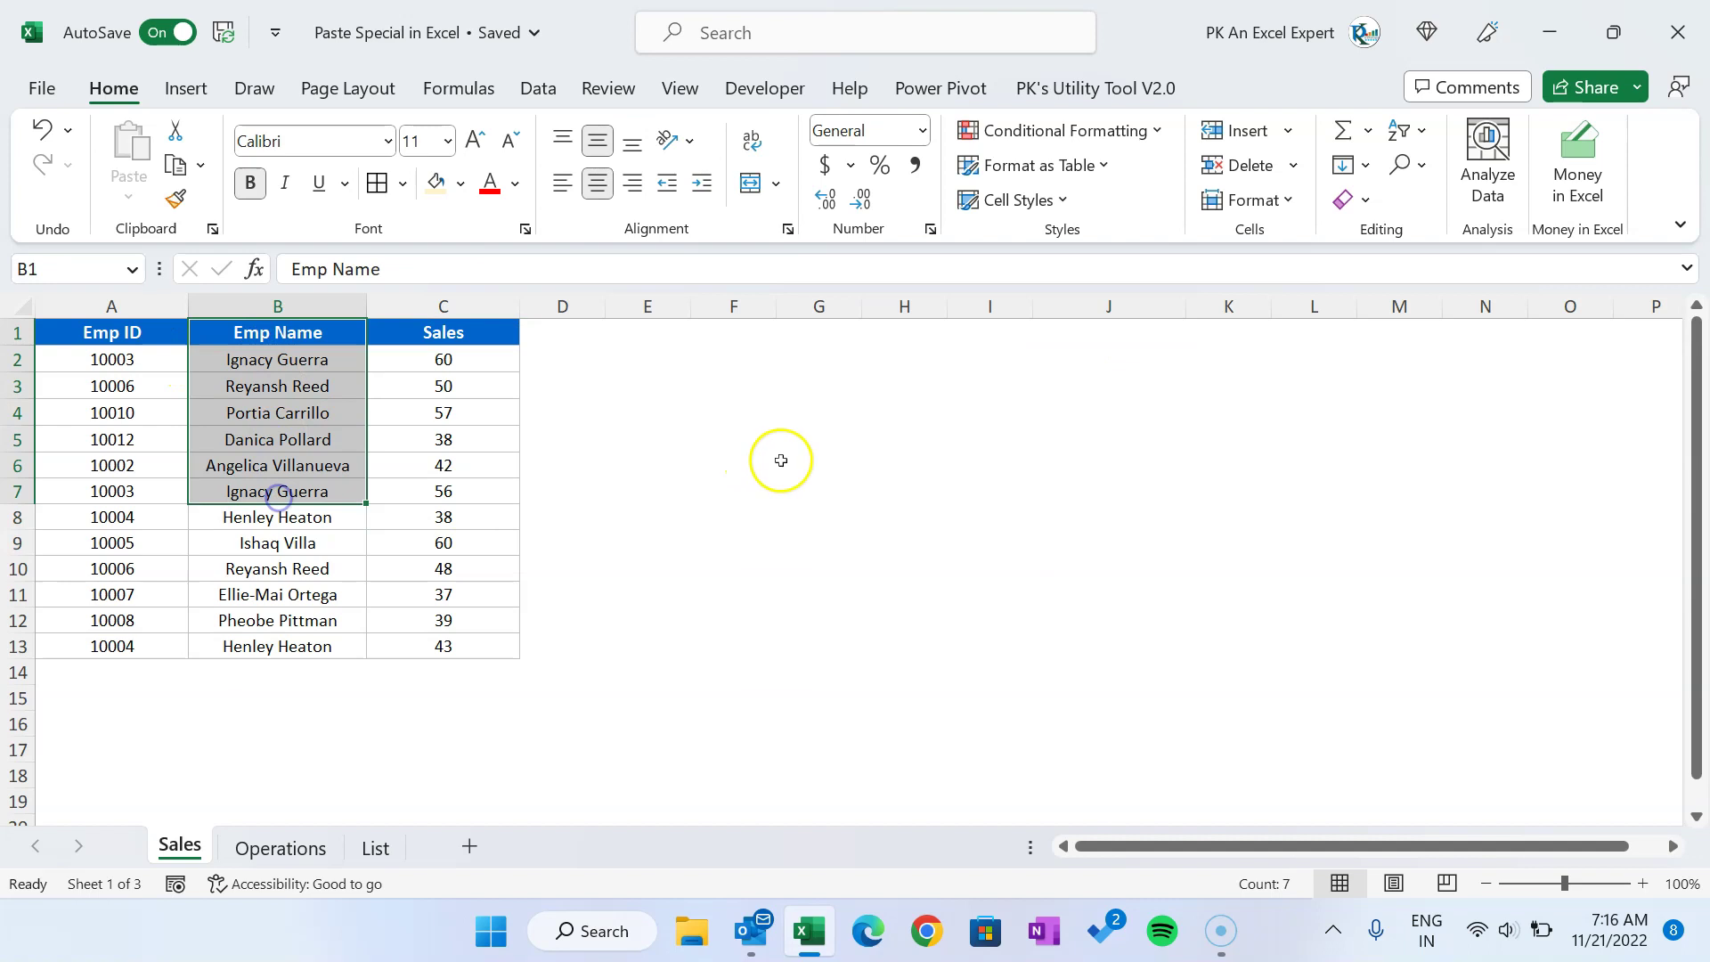
pyautogui.hotkey('ctrl', 'c')
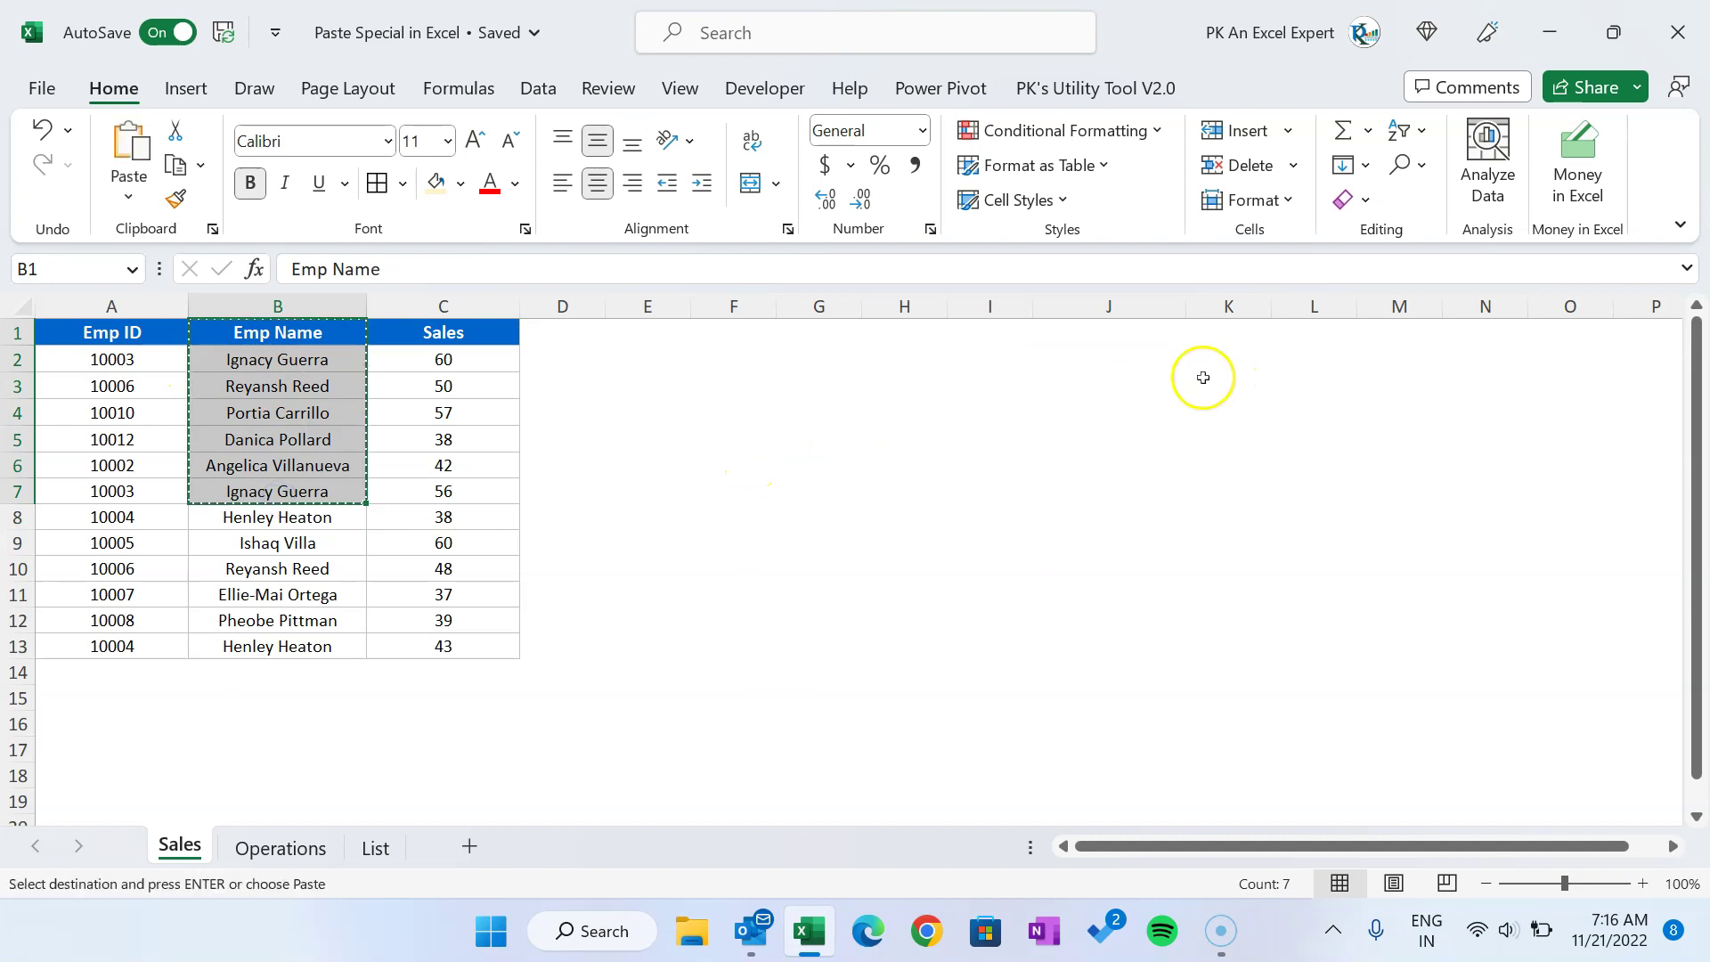
pyautogui.click(1100, 376)
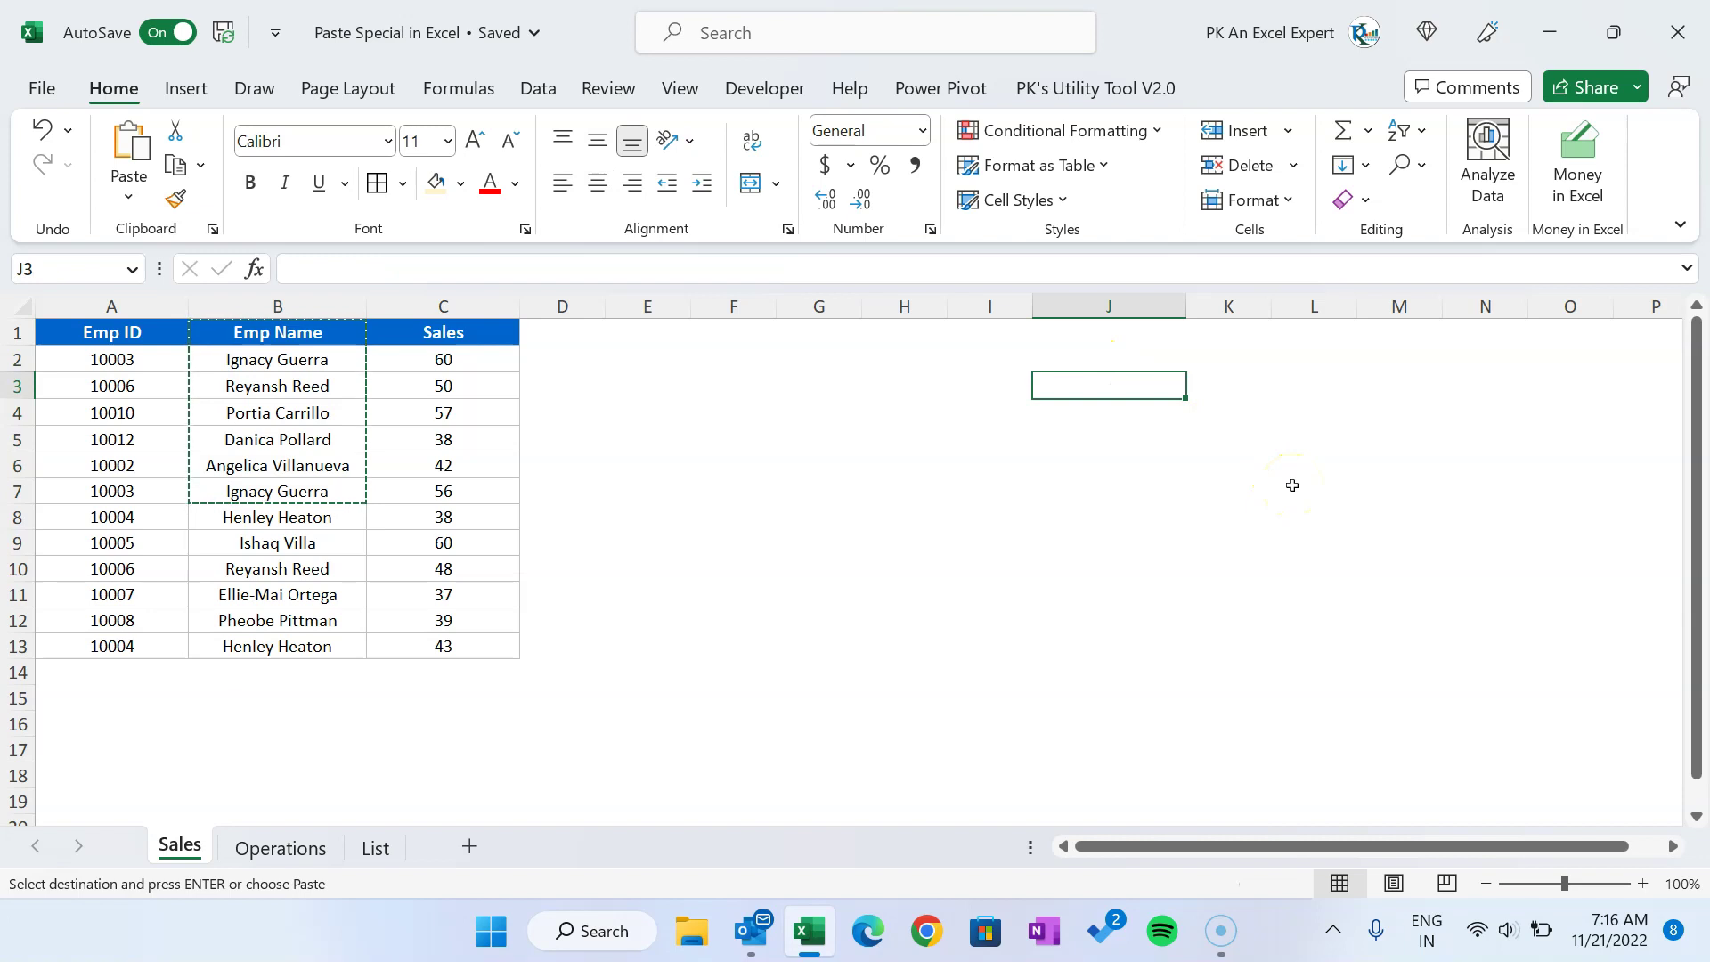
pyautogui.hotkey('ctrl', 'v')
# Step: Examine the formulas in the cells pasted under the Emp Name header in column J
pyautogui.click(1116, 385)
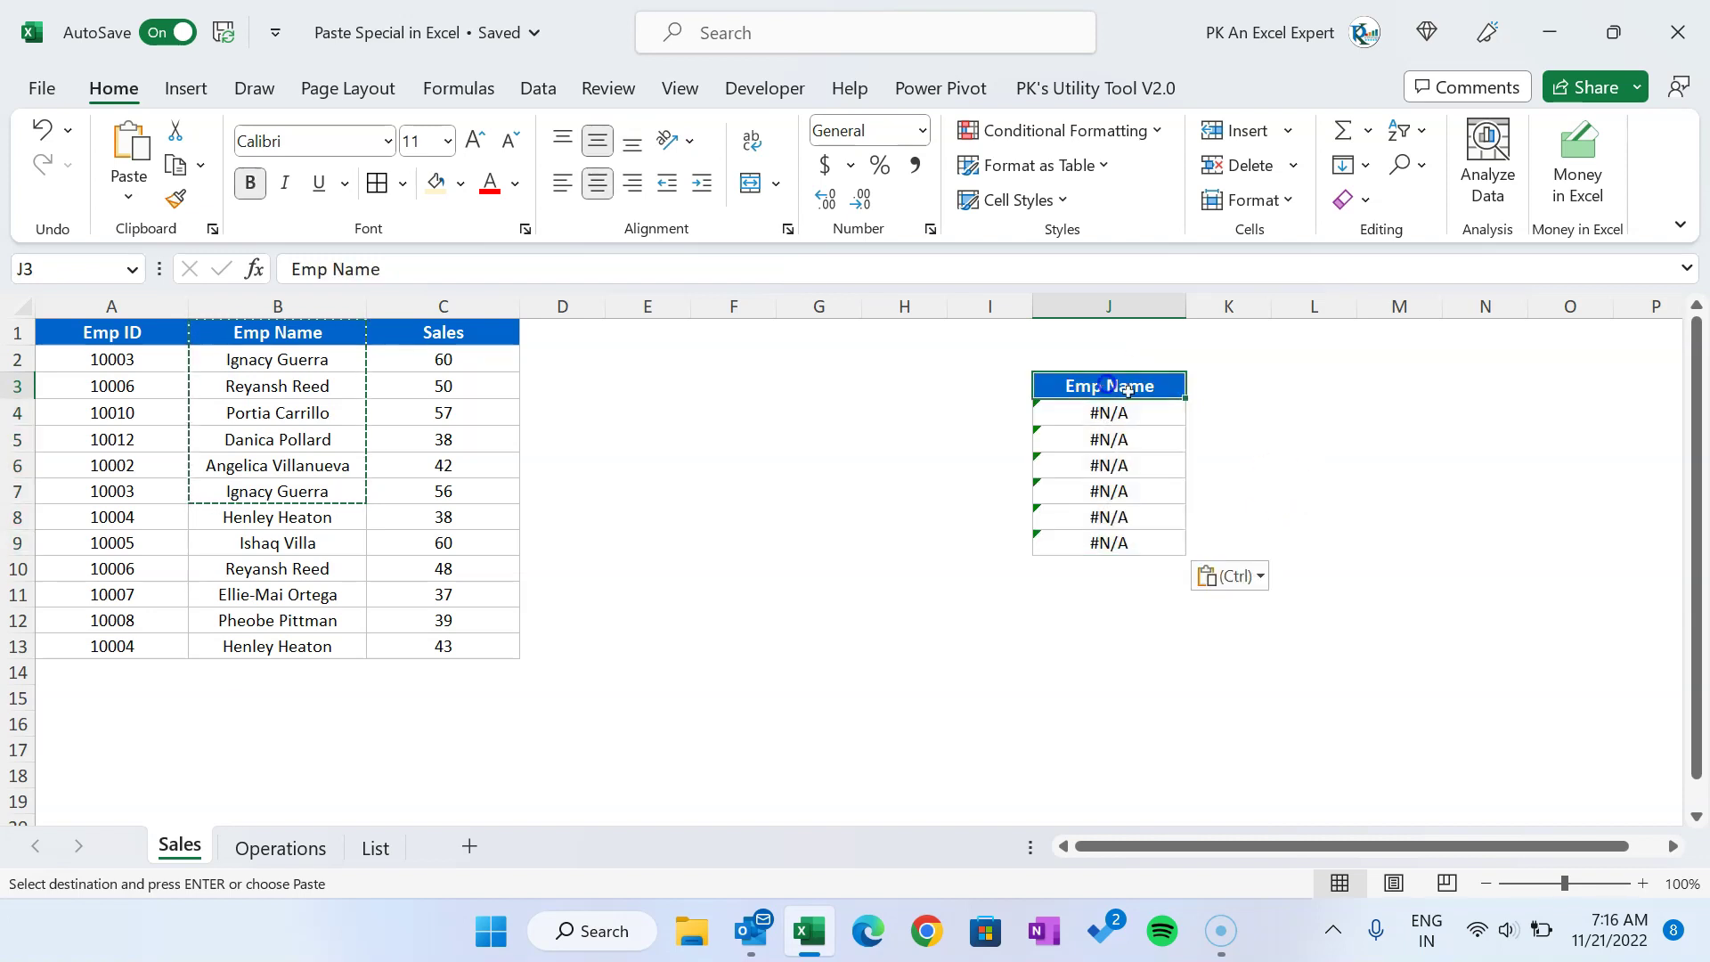
pyautogui.click(1141, 413)
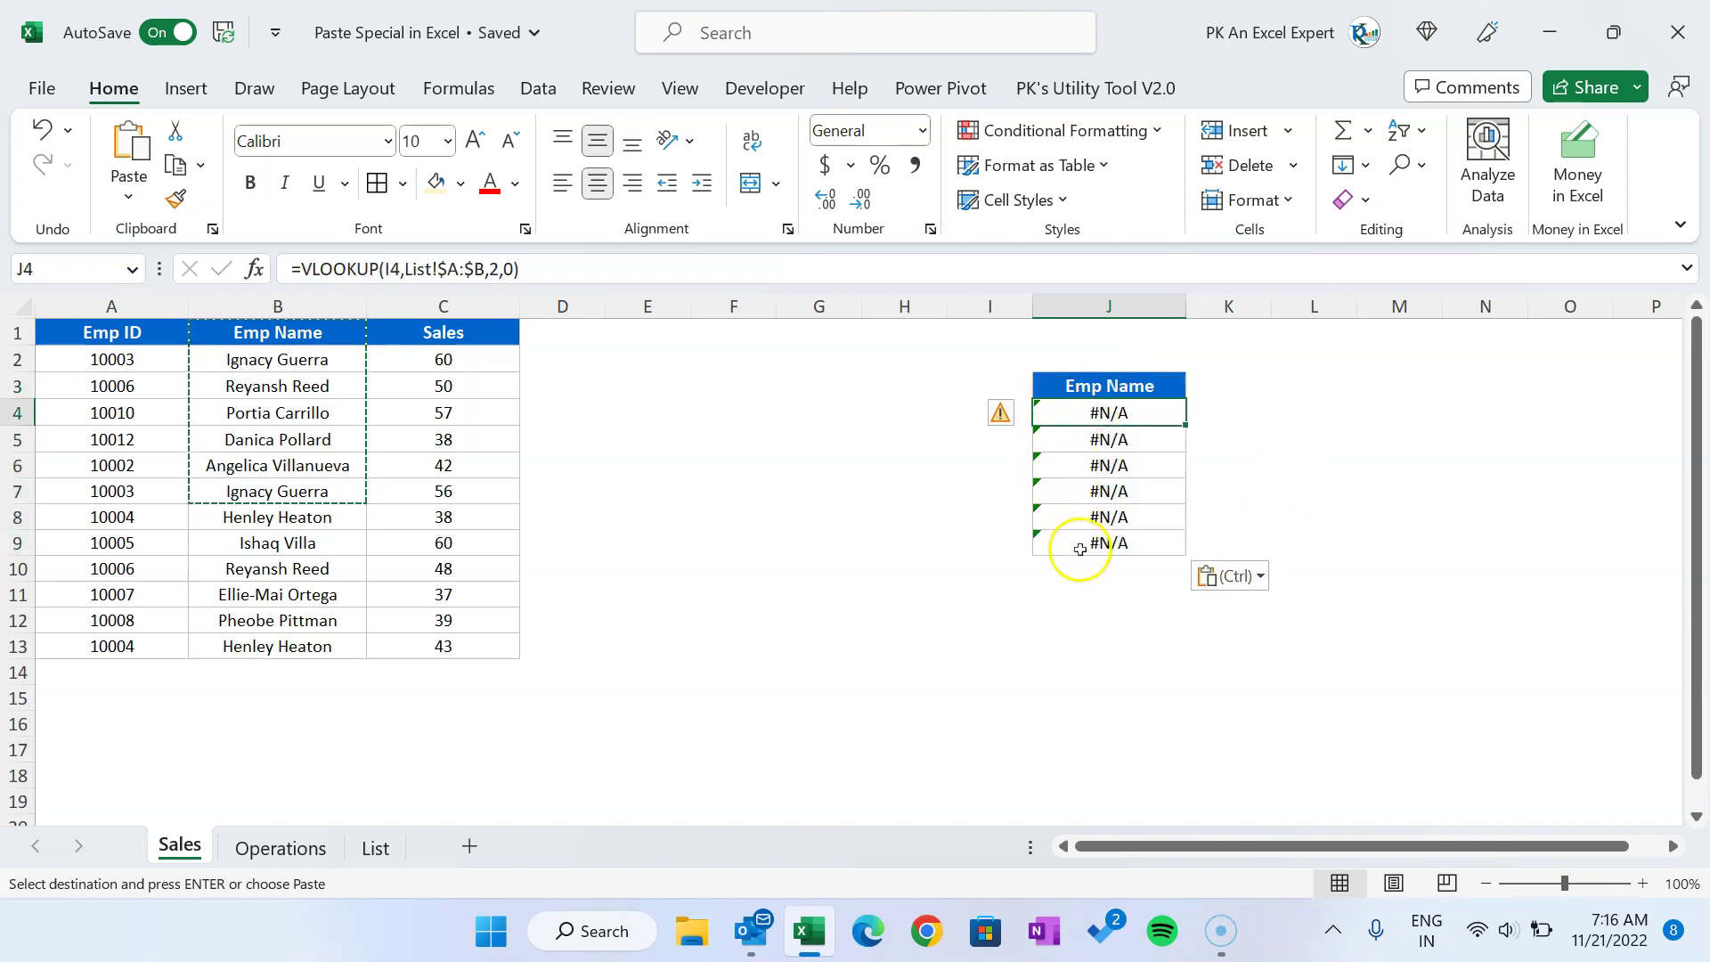
pyautogui.click(1110, 509)
pyautogui.click(1131, 412)
pyautogui.doubleClick(1132, 413)
pyautogui.press('Escape')
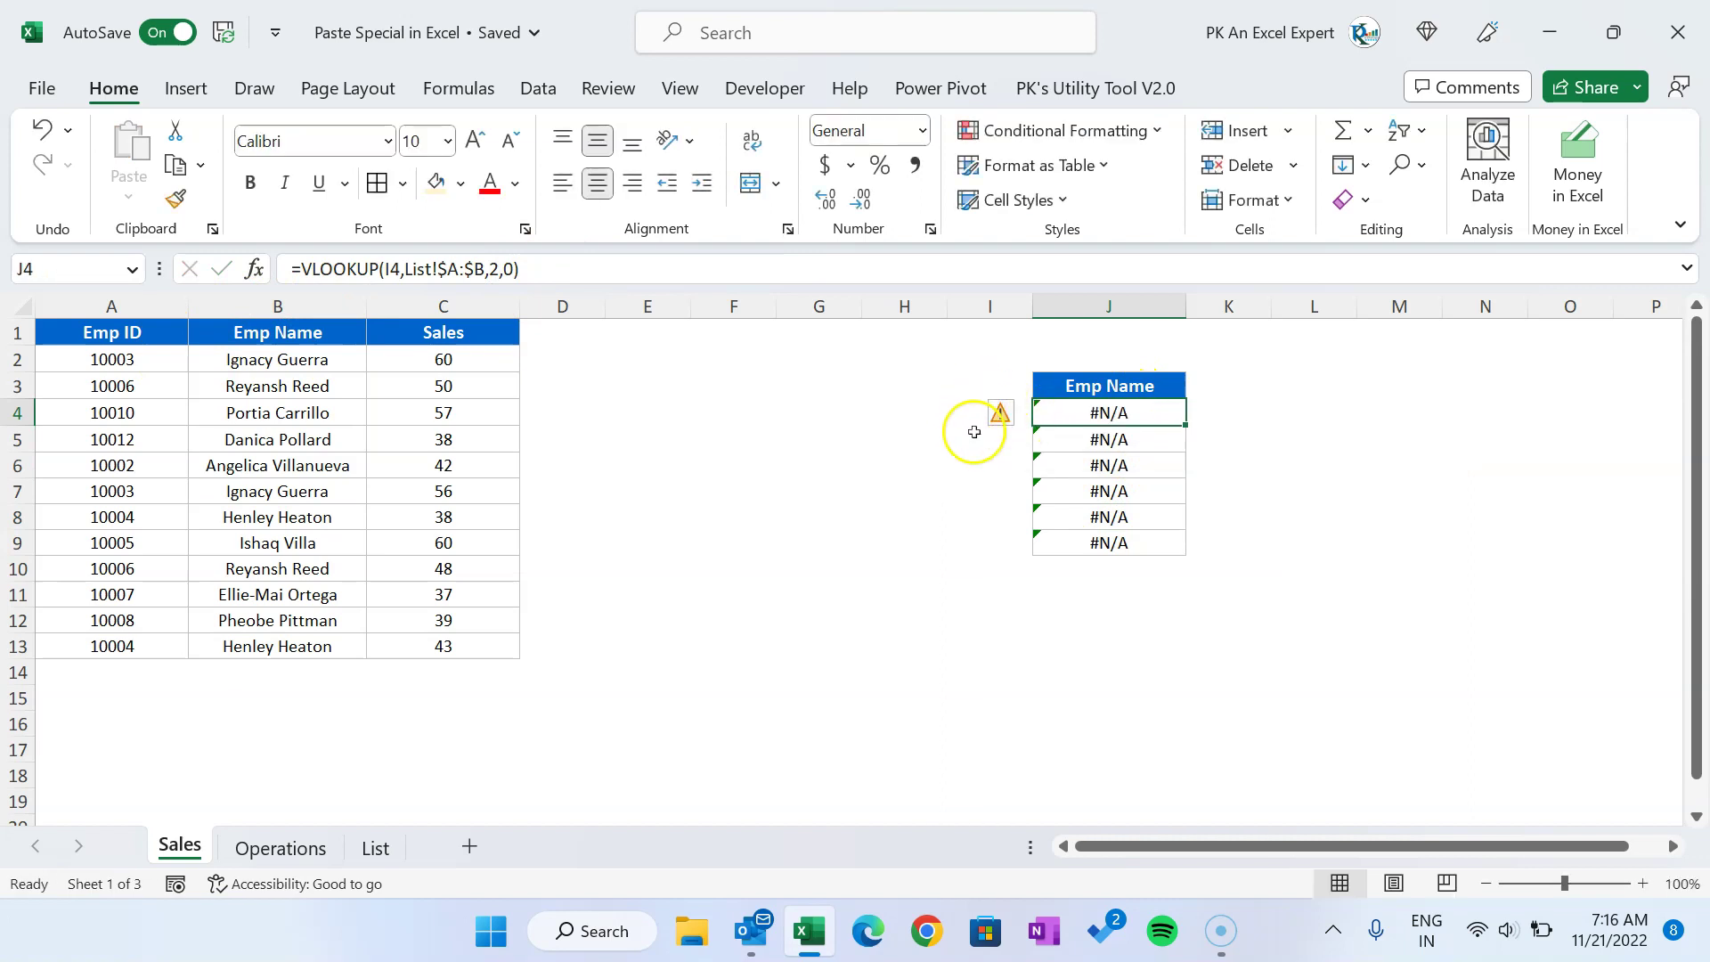
pyautogui.moveTo(1137, 401)
pyautogui.mouseDown()
pyautogui.moveTo(1138, 492)
pyautogui.moveTo(1131, 405)
pyautogui.mouseUp()
pyautogui.click(1141, 459)
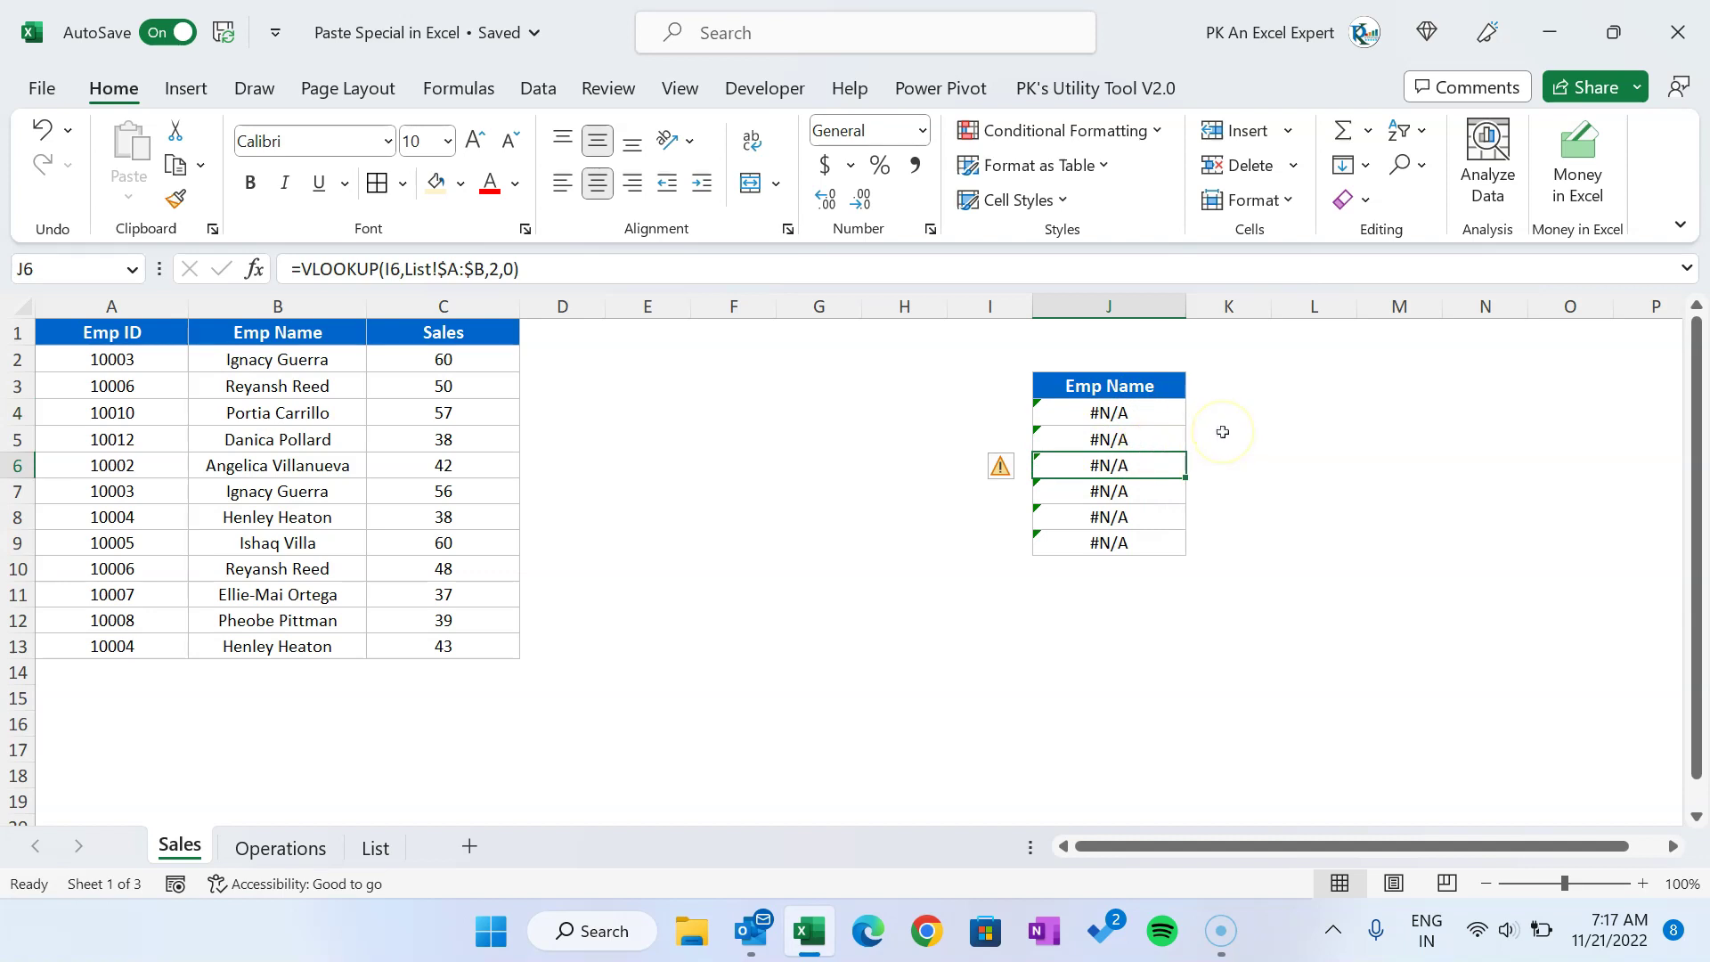
# Step: Clear all contents and formatting from the cells J3:J11
pyautogui.moveTo(1124, 402); pyautogui.dragTo(1118, 592)
pyautogui.hotkey('alt', 'h')
pyautogui.press('e')
pyautogui.press('a')
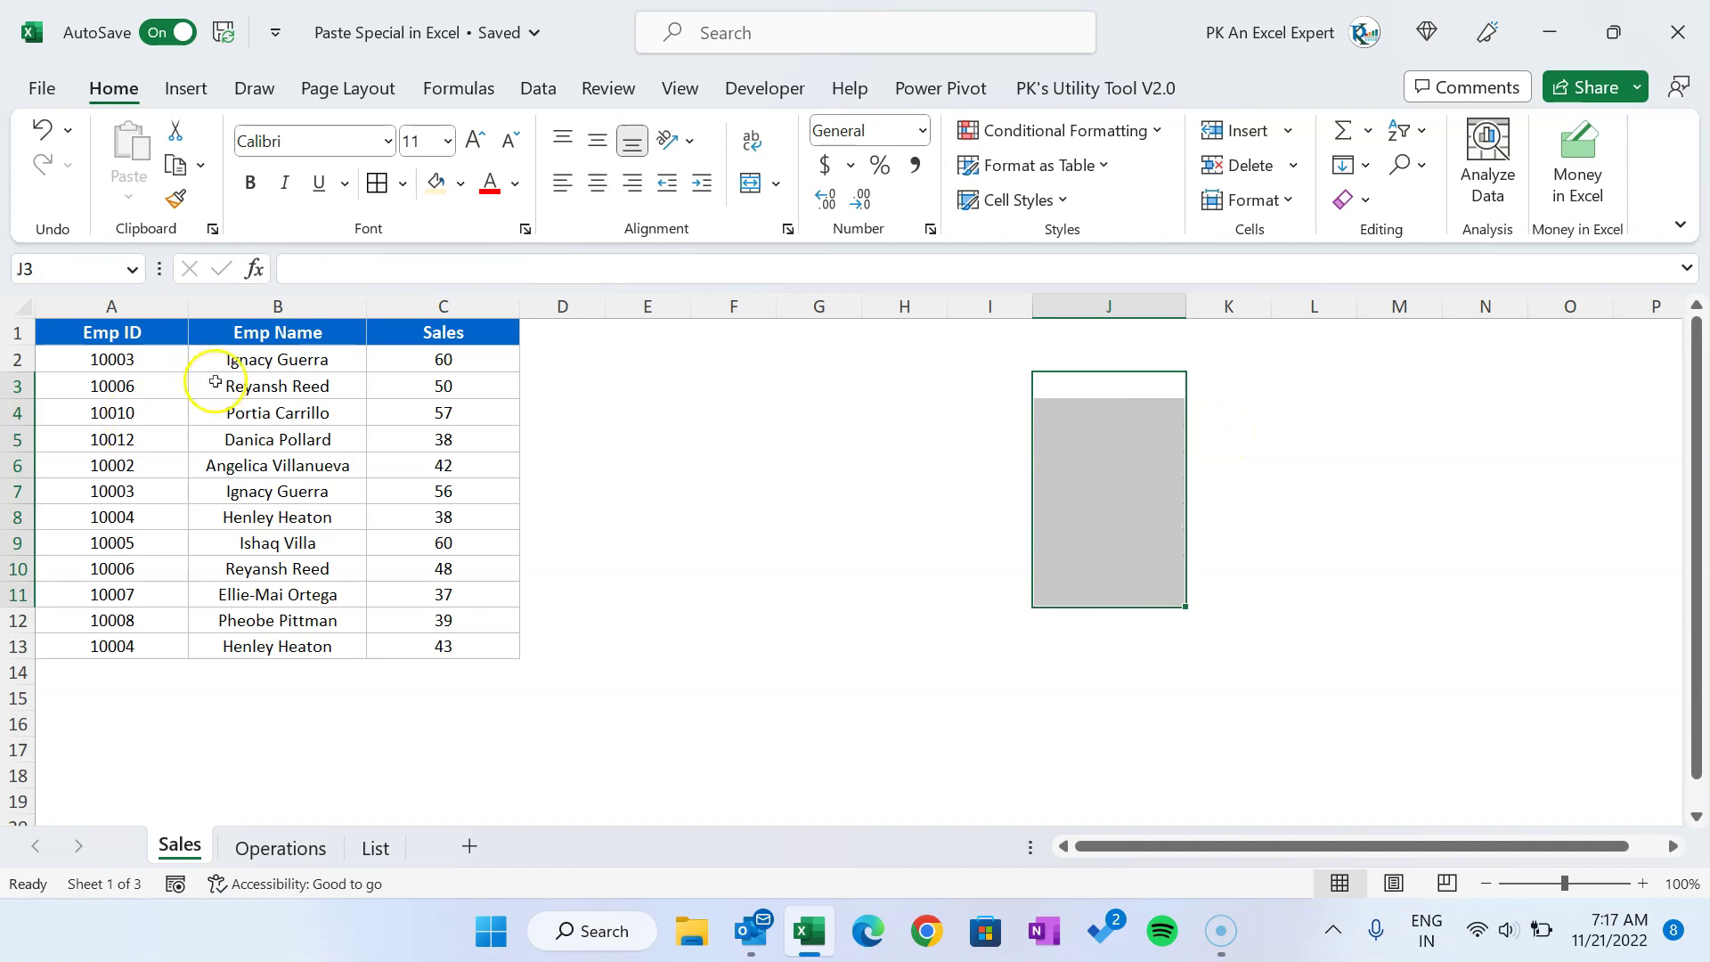
# Step: Copy the Emp Name cells B1:B6 and paste them at J3 as Values only with Paste Special
pyautogui.moveTo(273, 330); pyautogui.dragTo(276, 464)
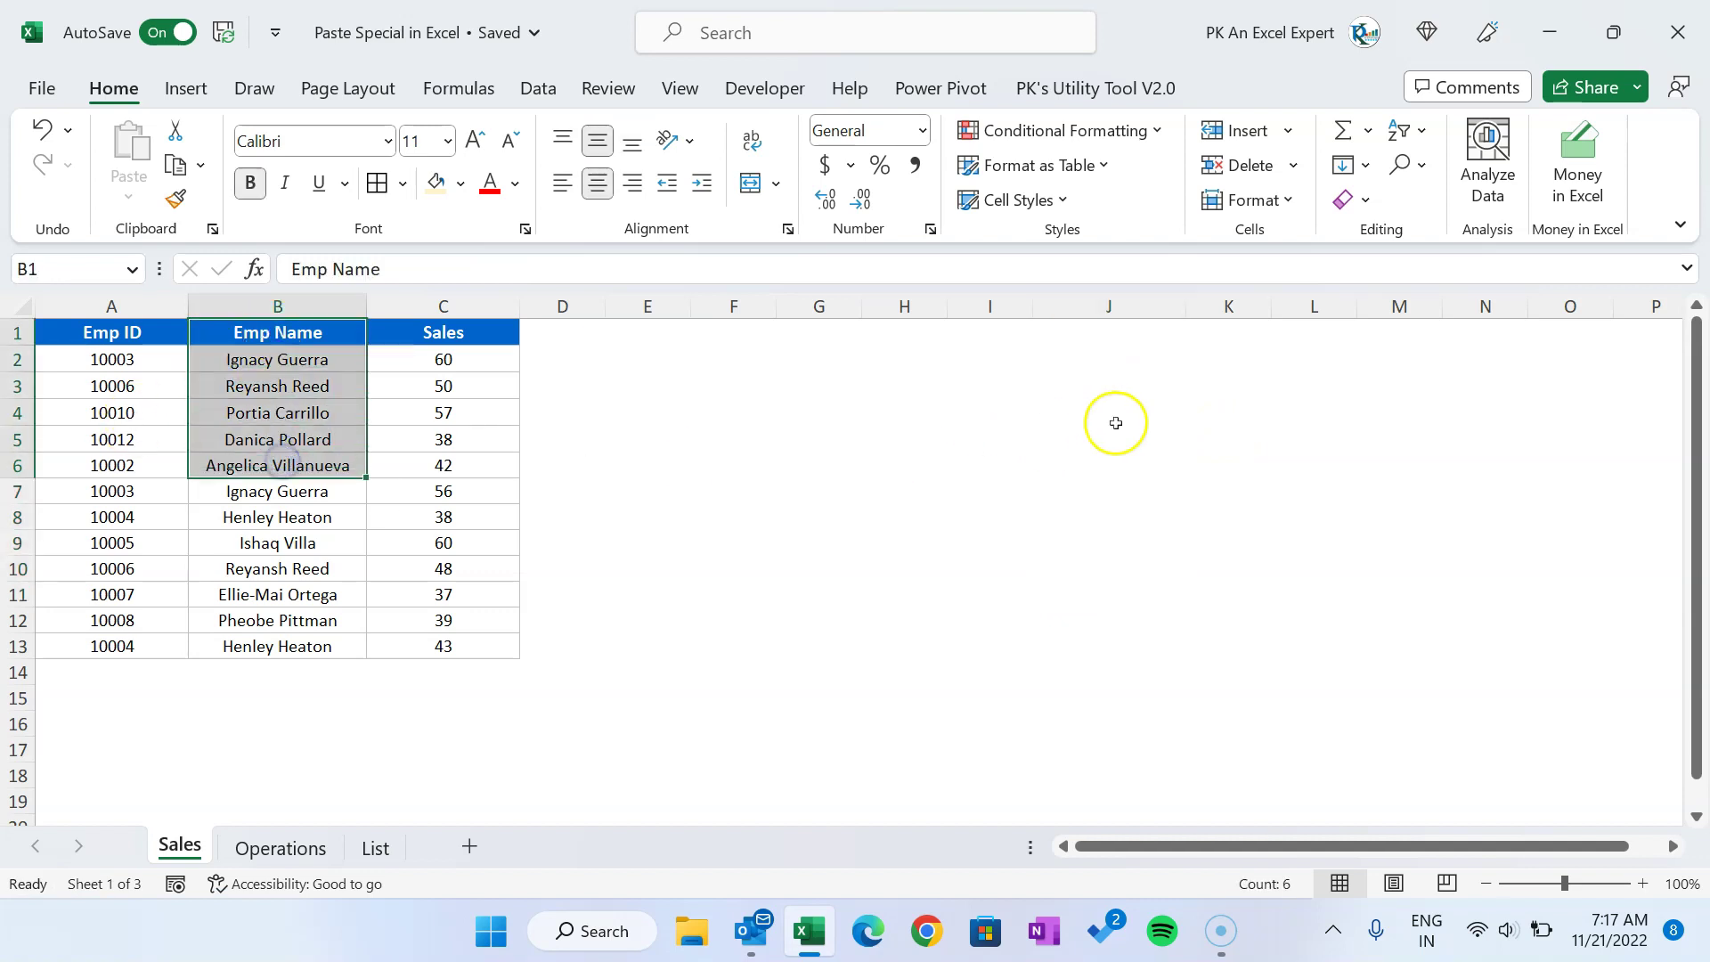
pyautogui.hotkey('ctrl', 'c')
pyautogui.click(1116, 381)
pyautogui.hotkey('alt', 'e')
pyautogui.press('s')
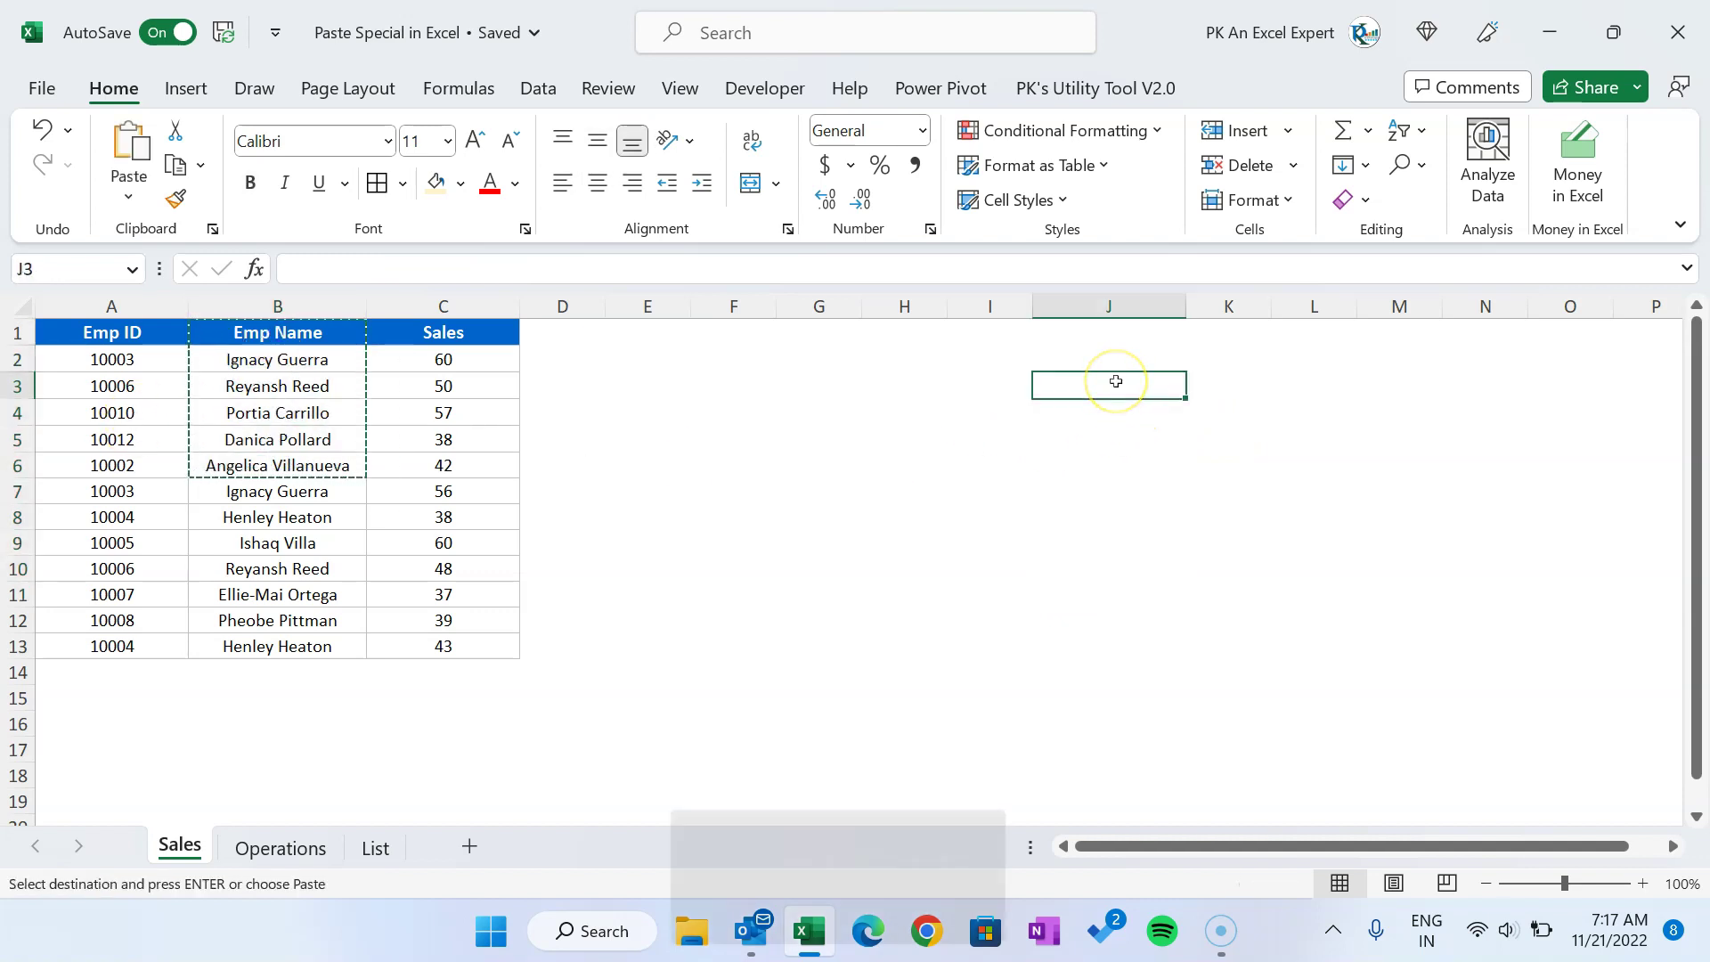
pyautogui.hotkey('alt', 'e')
pyautogui.press('s')
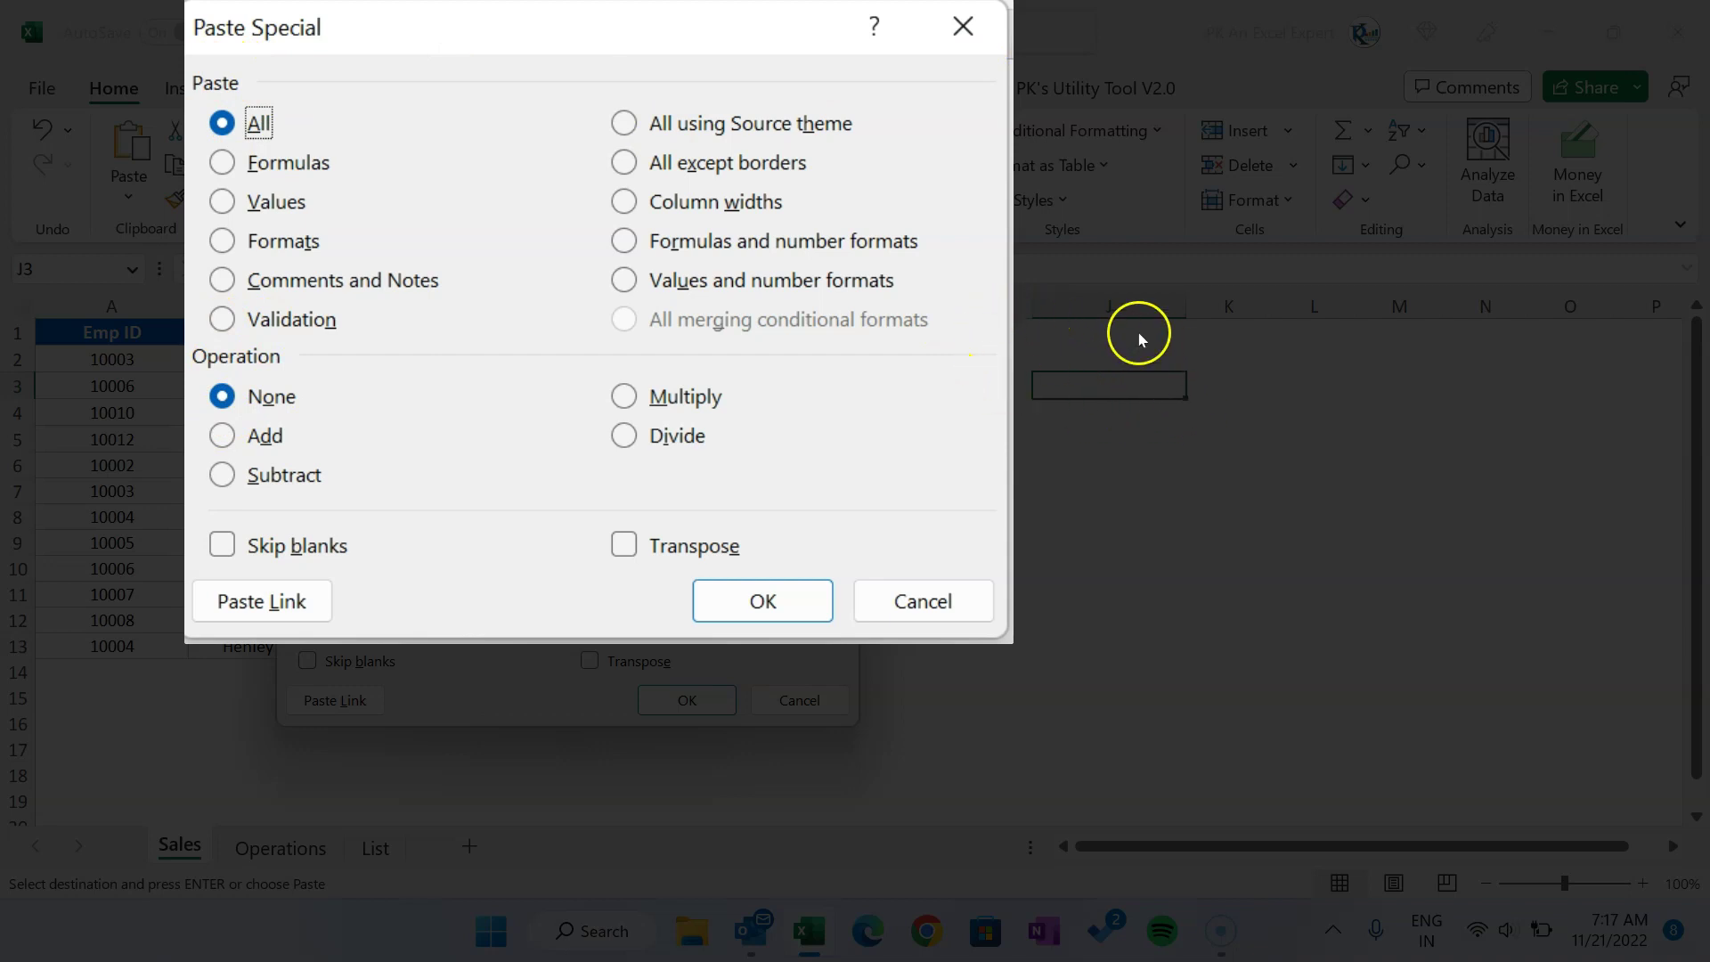
pyautogui.click(267, 206)
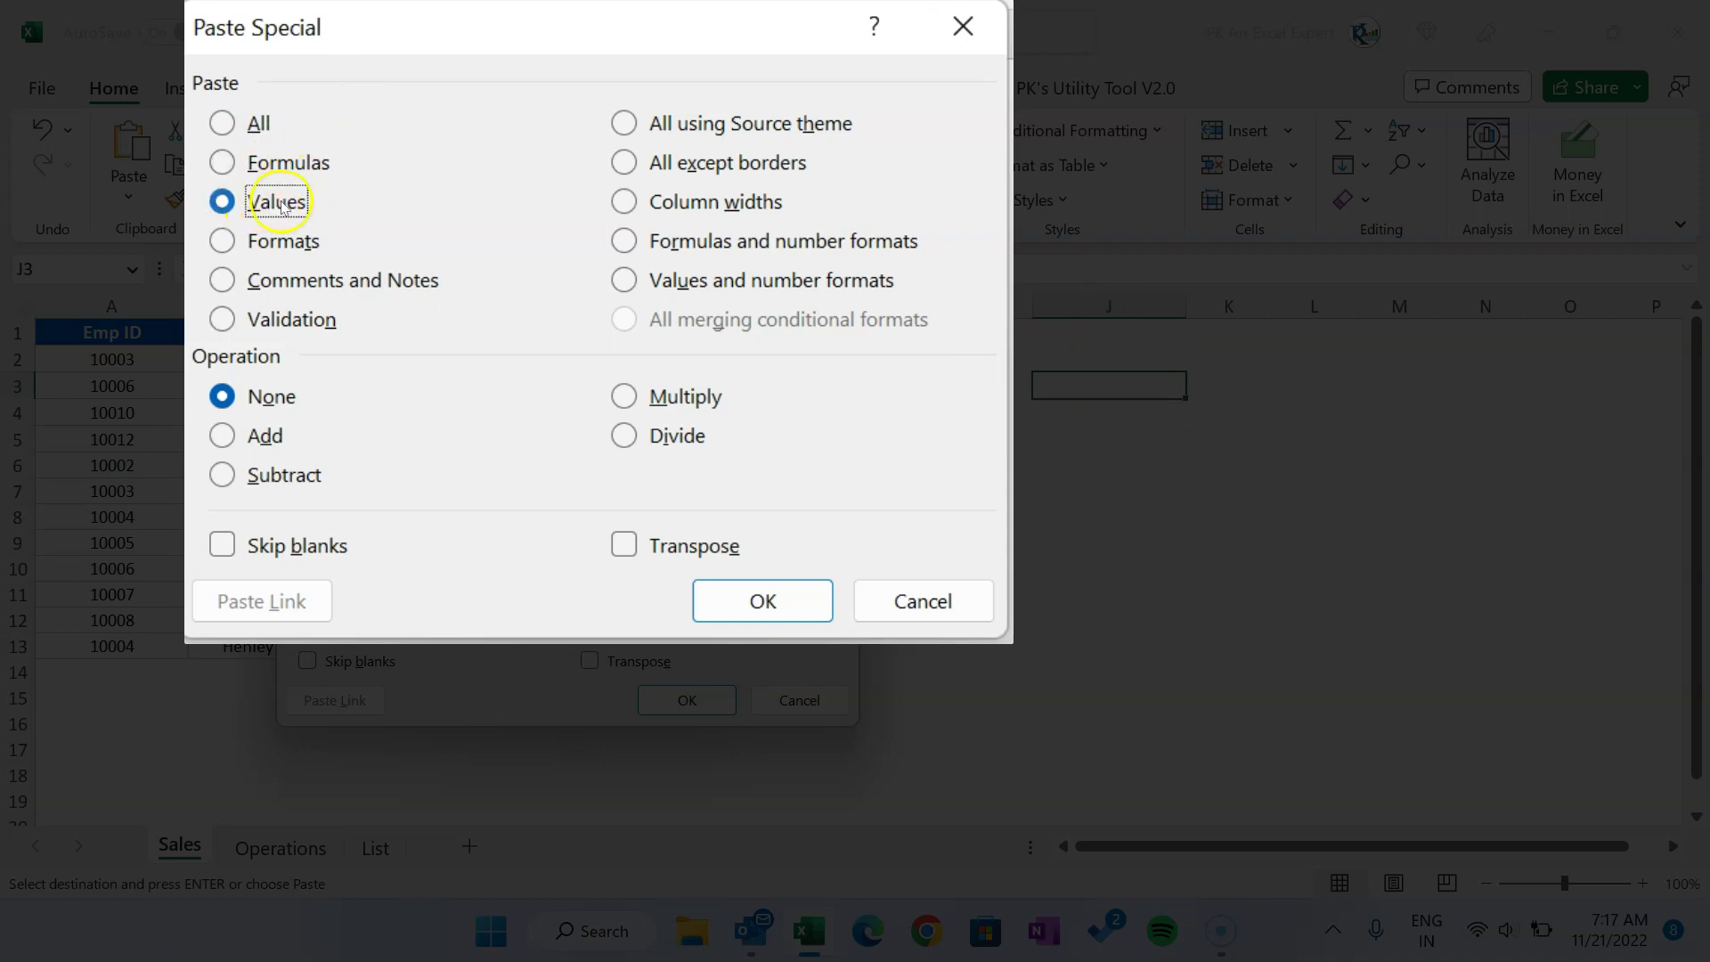
pyautogui.click(788, 621)
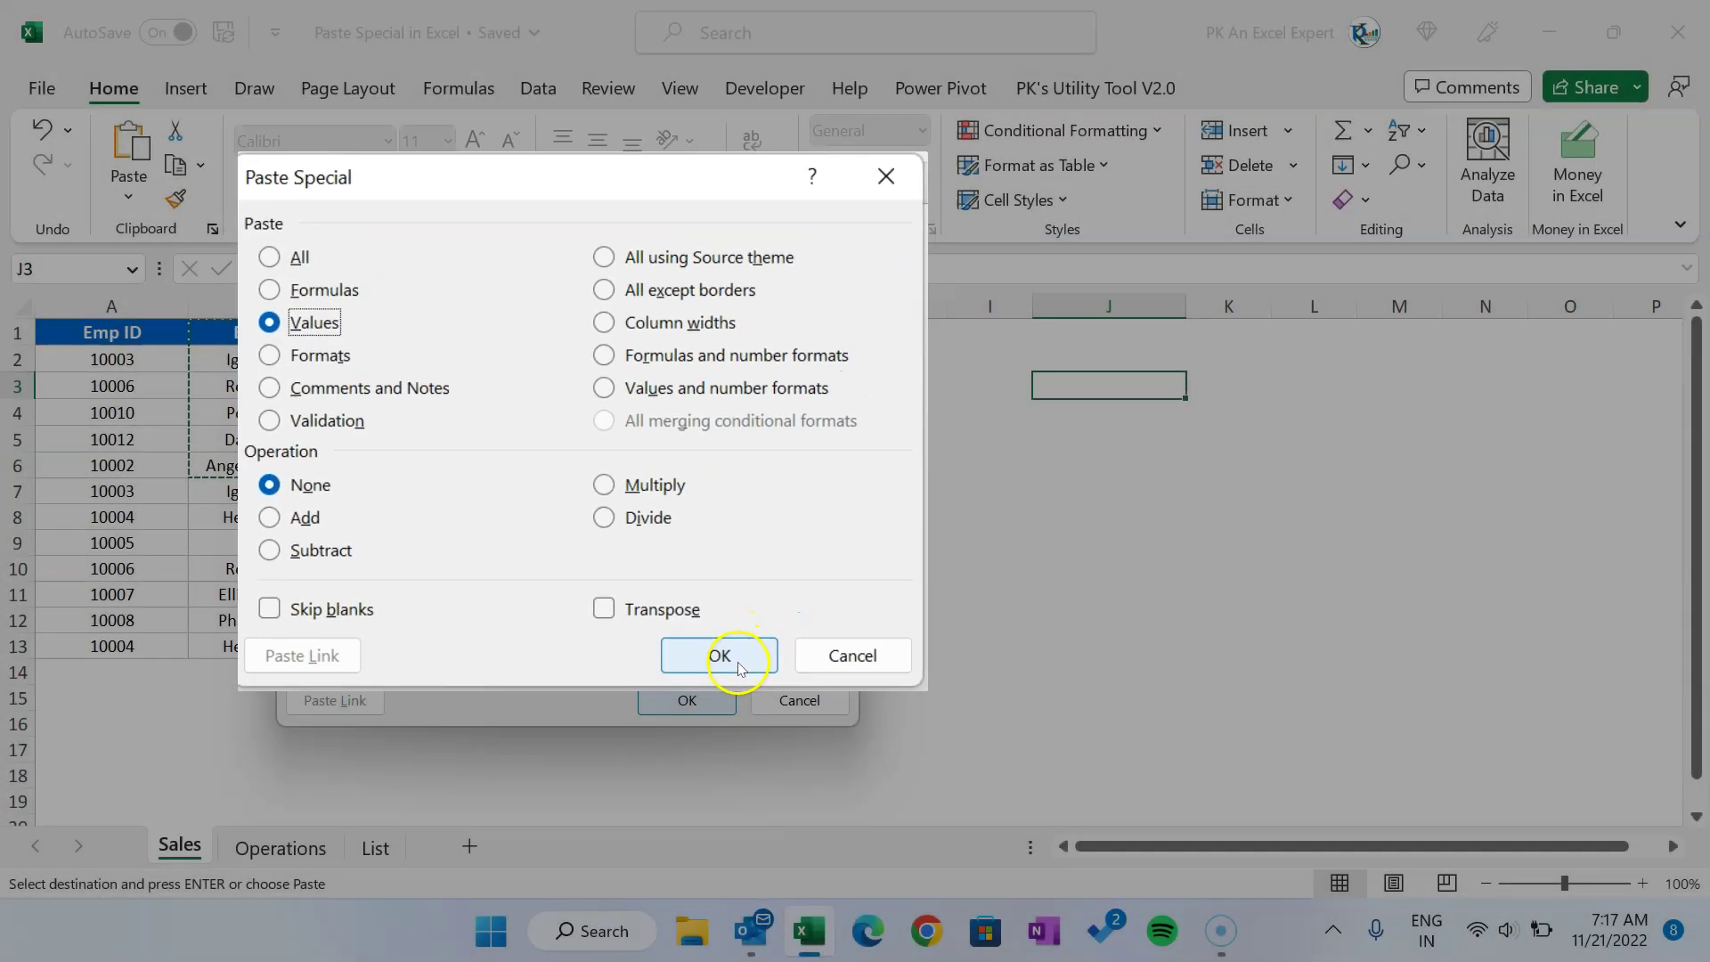
# Step: Examine the contents of the cells pasted as values in J3:J8
pyautogui.click(1113, 400)
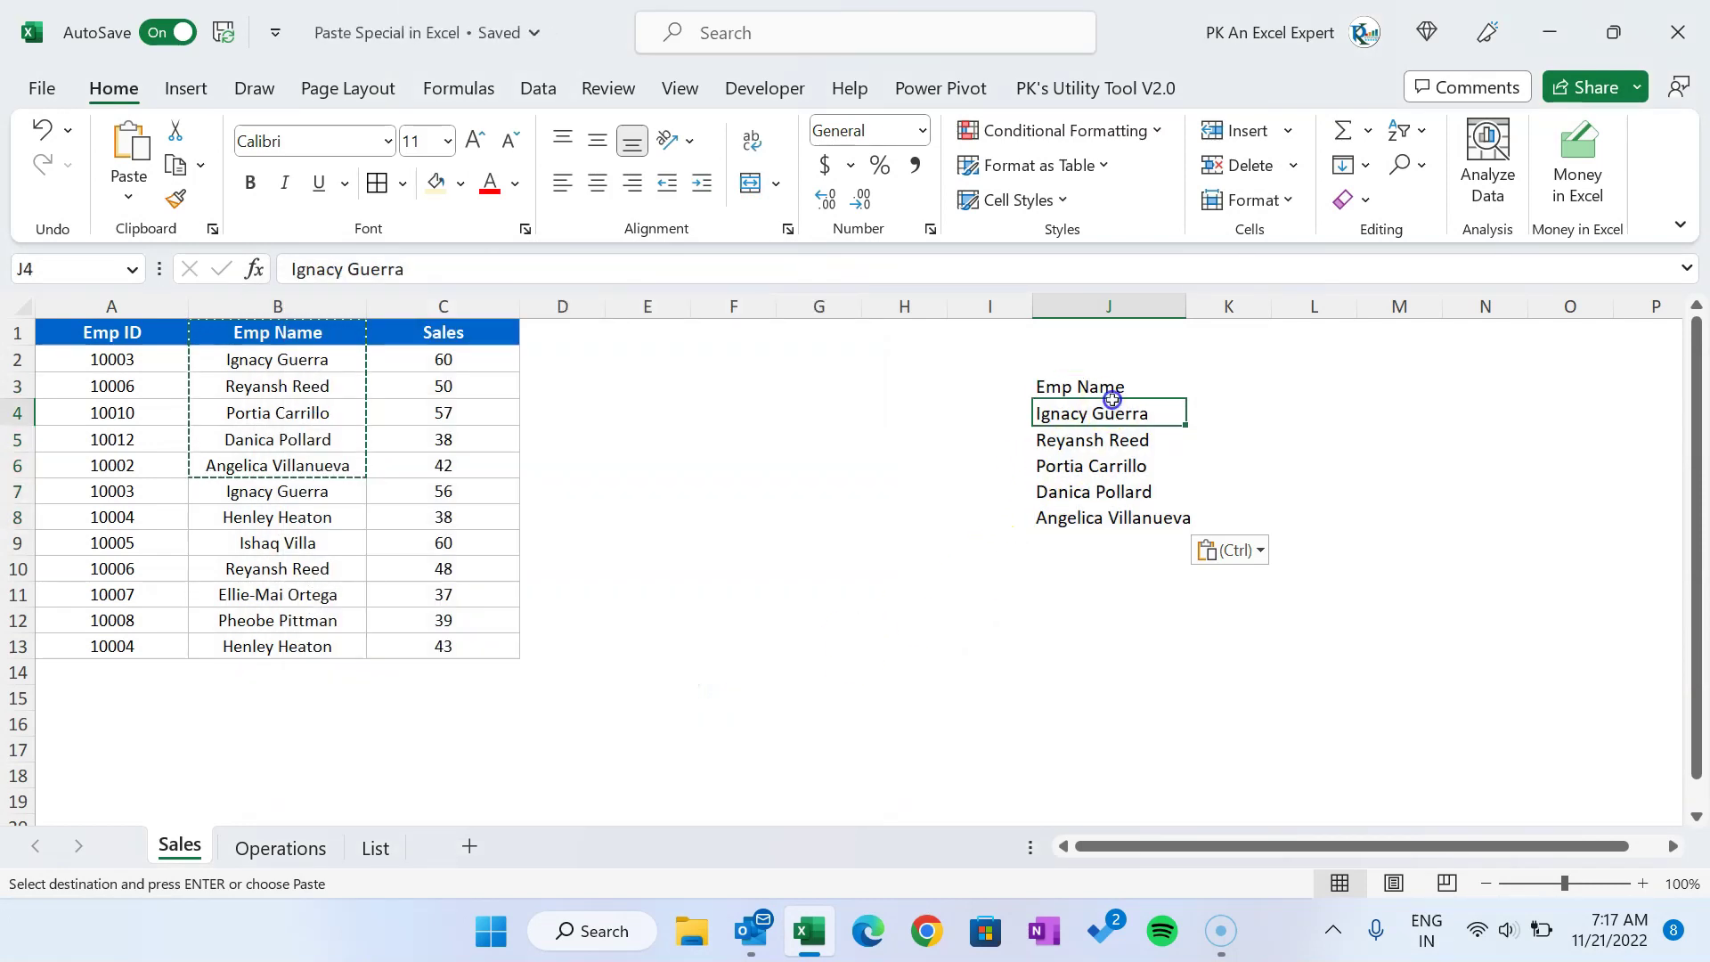
pyautogui.moveTo(1115, 390); pyautogui.dragTo(1103, 516)
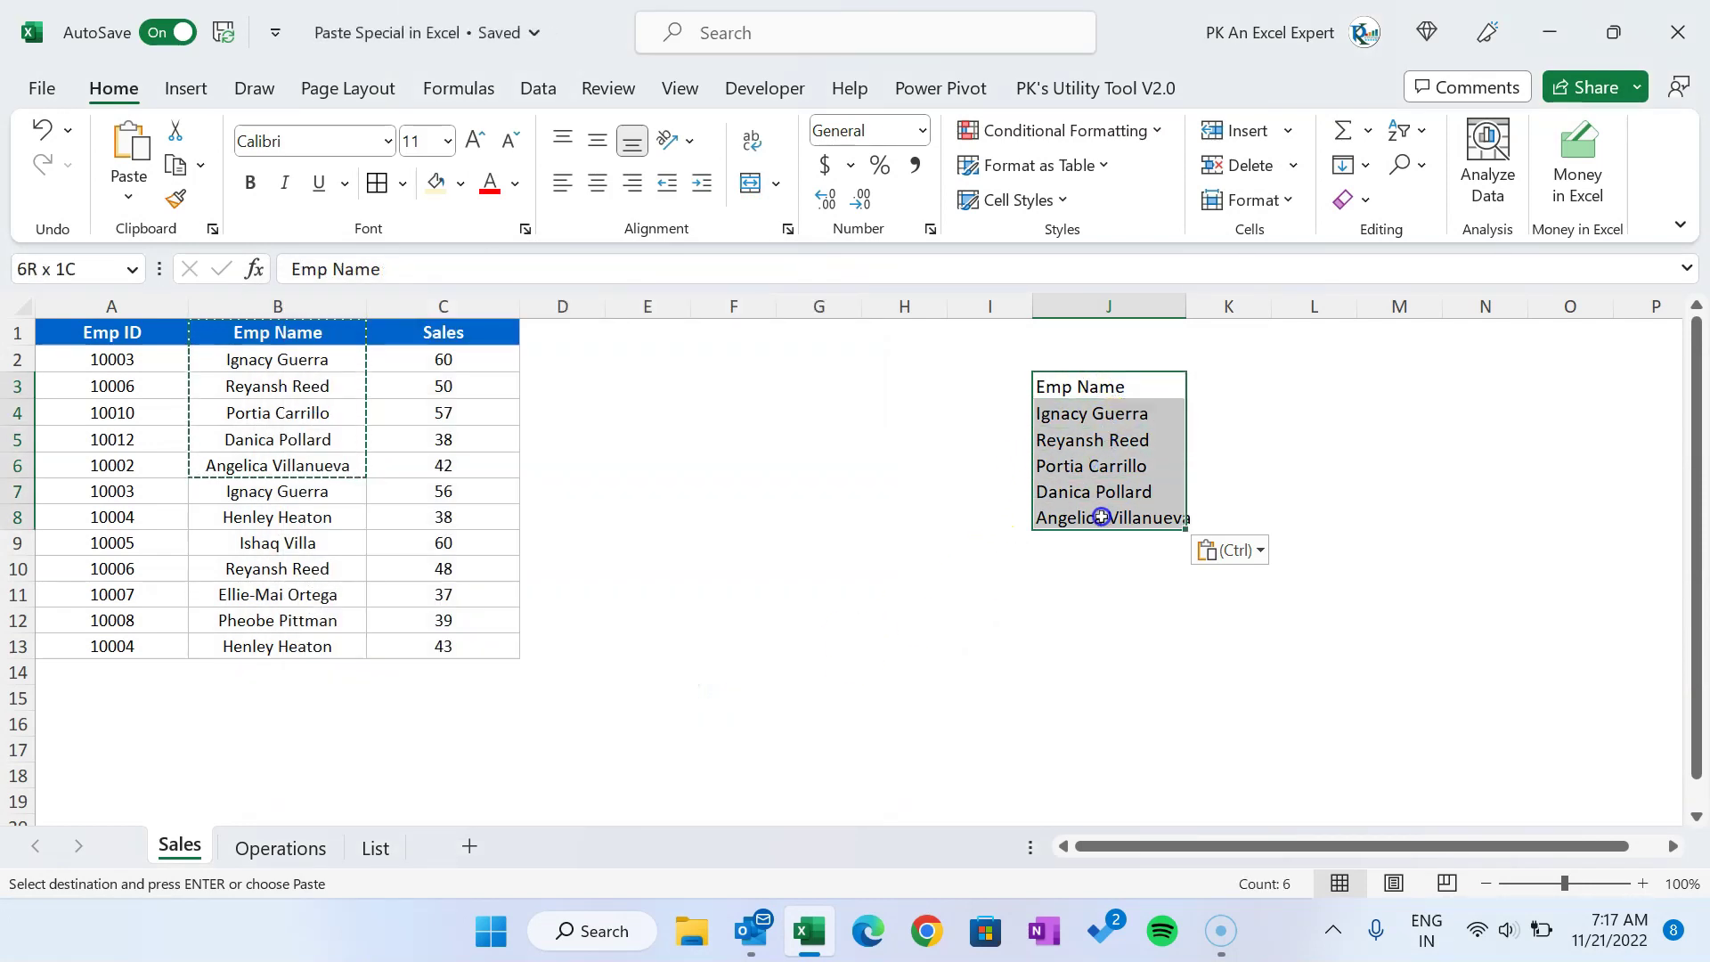
pyautogui.click(1116, 413)
pyautogui.click(1107, 491)
pyautogui.click(1107, 441)
pyautogui.click(1103, 415)
pyautogui.click(1102, 381)
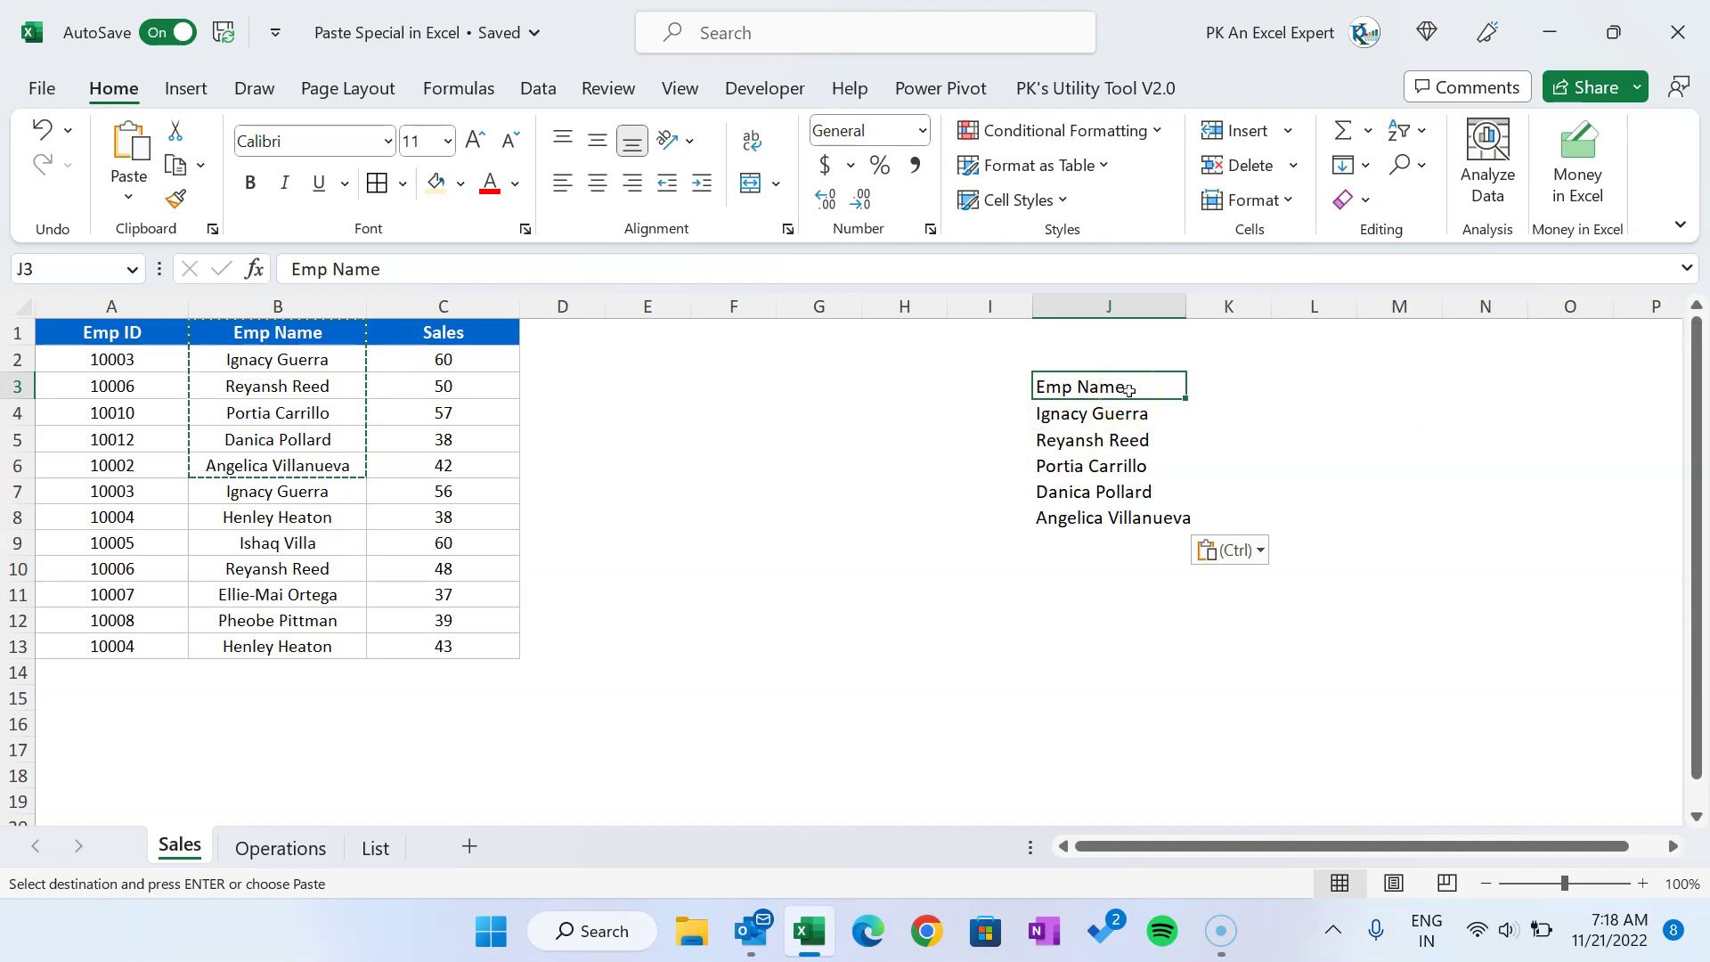
# Step: Apply only the Formats of the copied Emp Name cells to the list starting at J3 with Paste Special
pyautogui.hotkey('alt', 'e')
pyautogui.press('s')
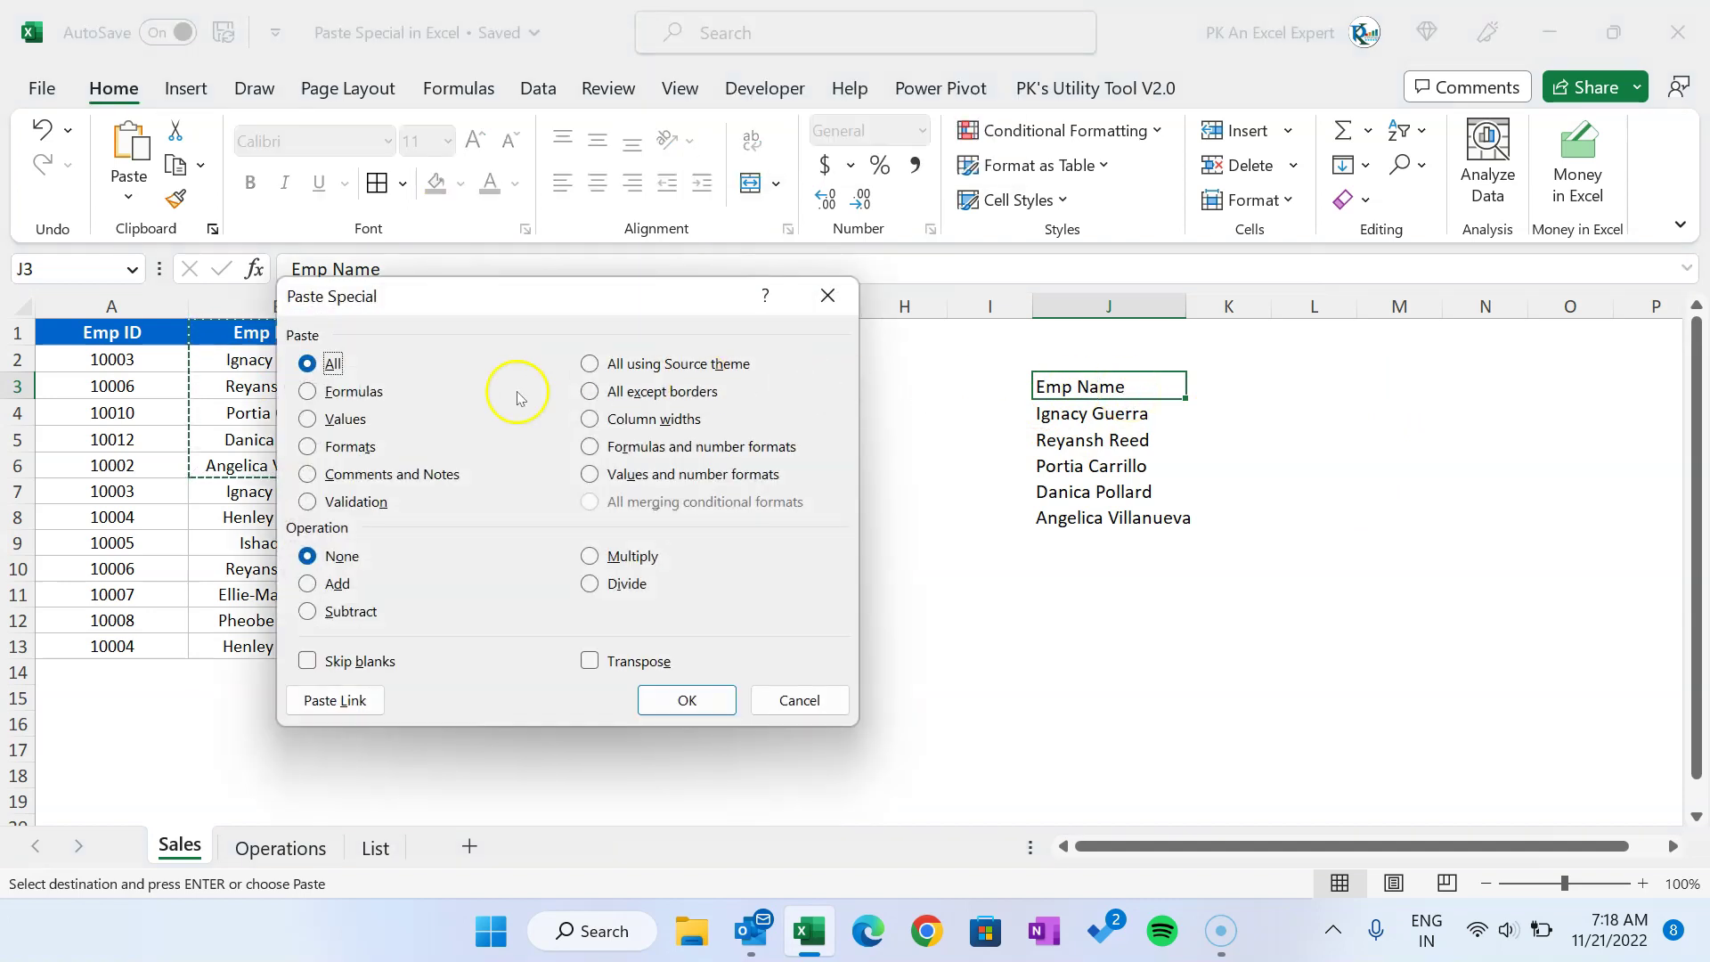
pyautogui.click(343, 450)
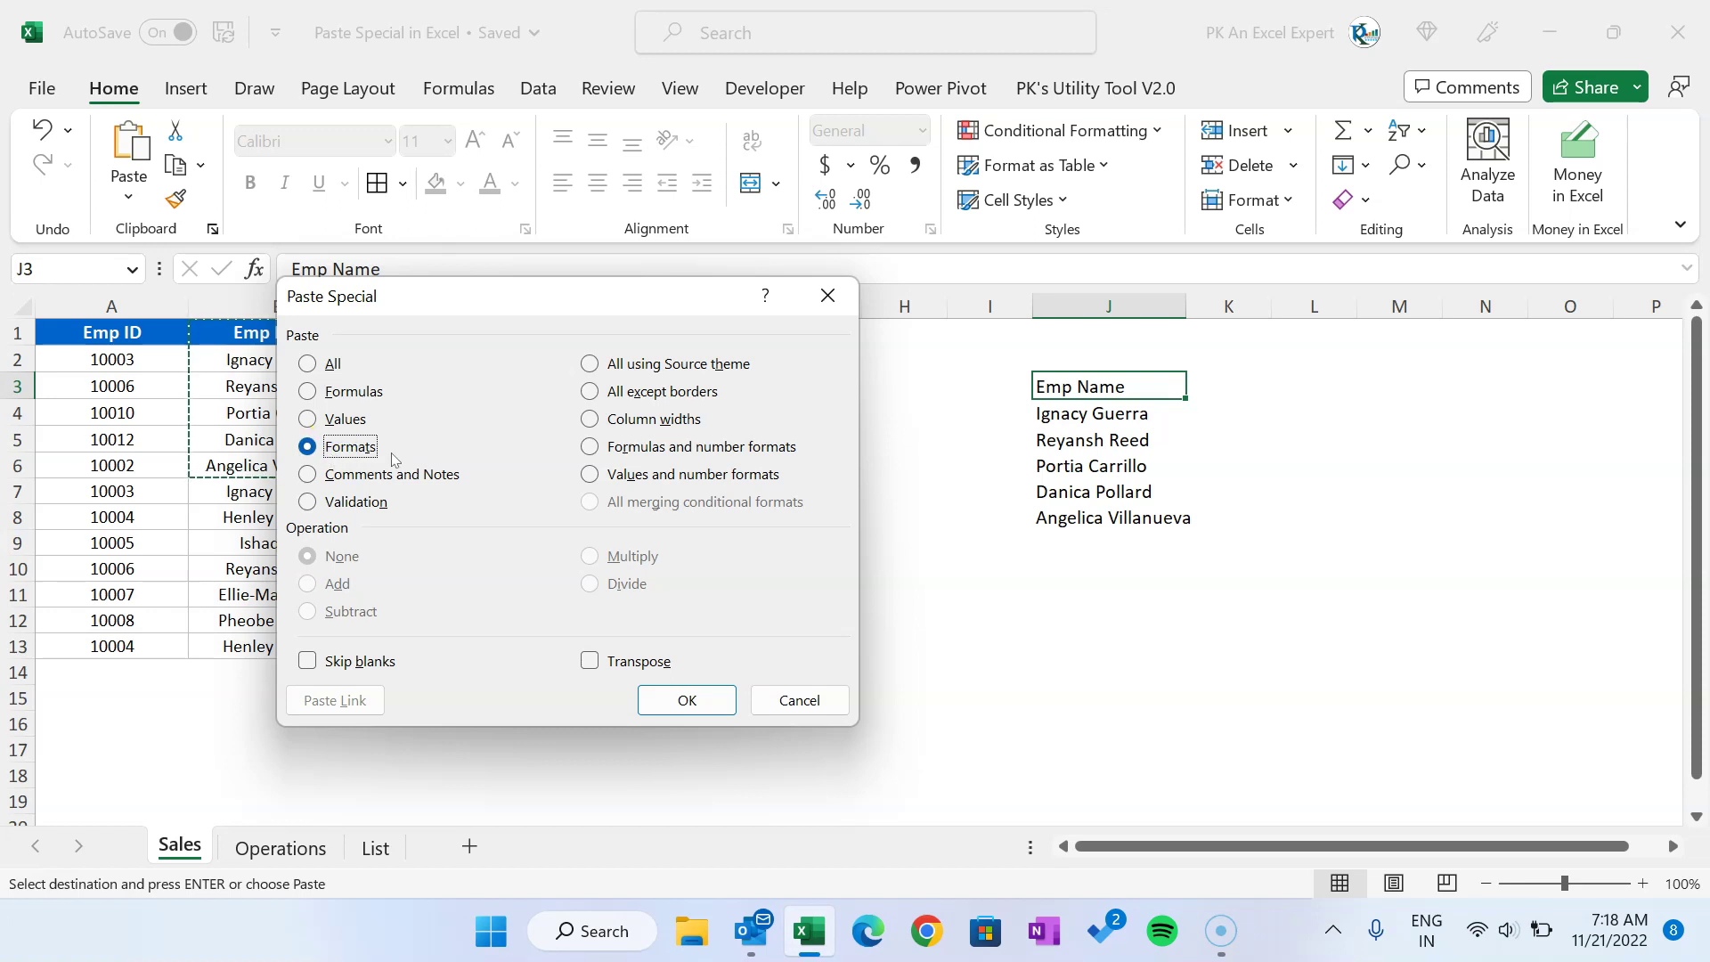
pyautogui.click(687, 700)
# Step: Compare the formatted name list in column J with the original lookup formulas in column B
pyautogui.click(1110, 446)
pyautogui.click(1123, 412)
pyautogui.click(1124, 465)
pyautogui.click(1114, 491)
pyautogui.click(1114, 439)
pyautogui.click(1126, 390)
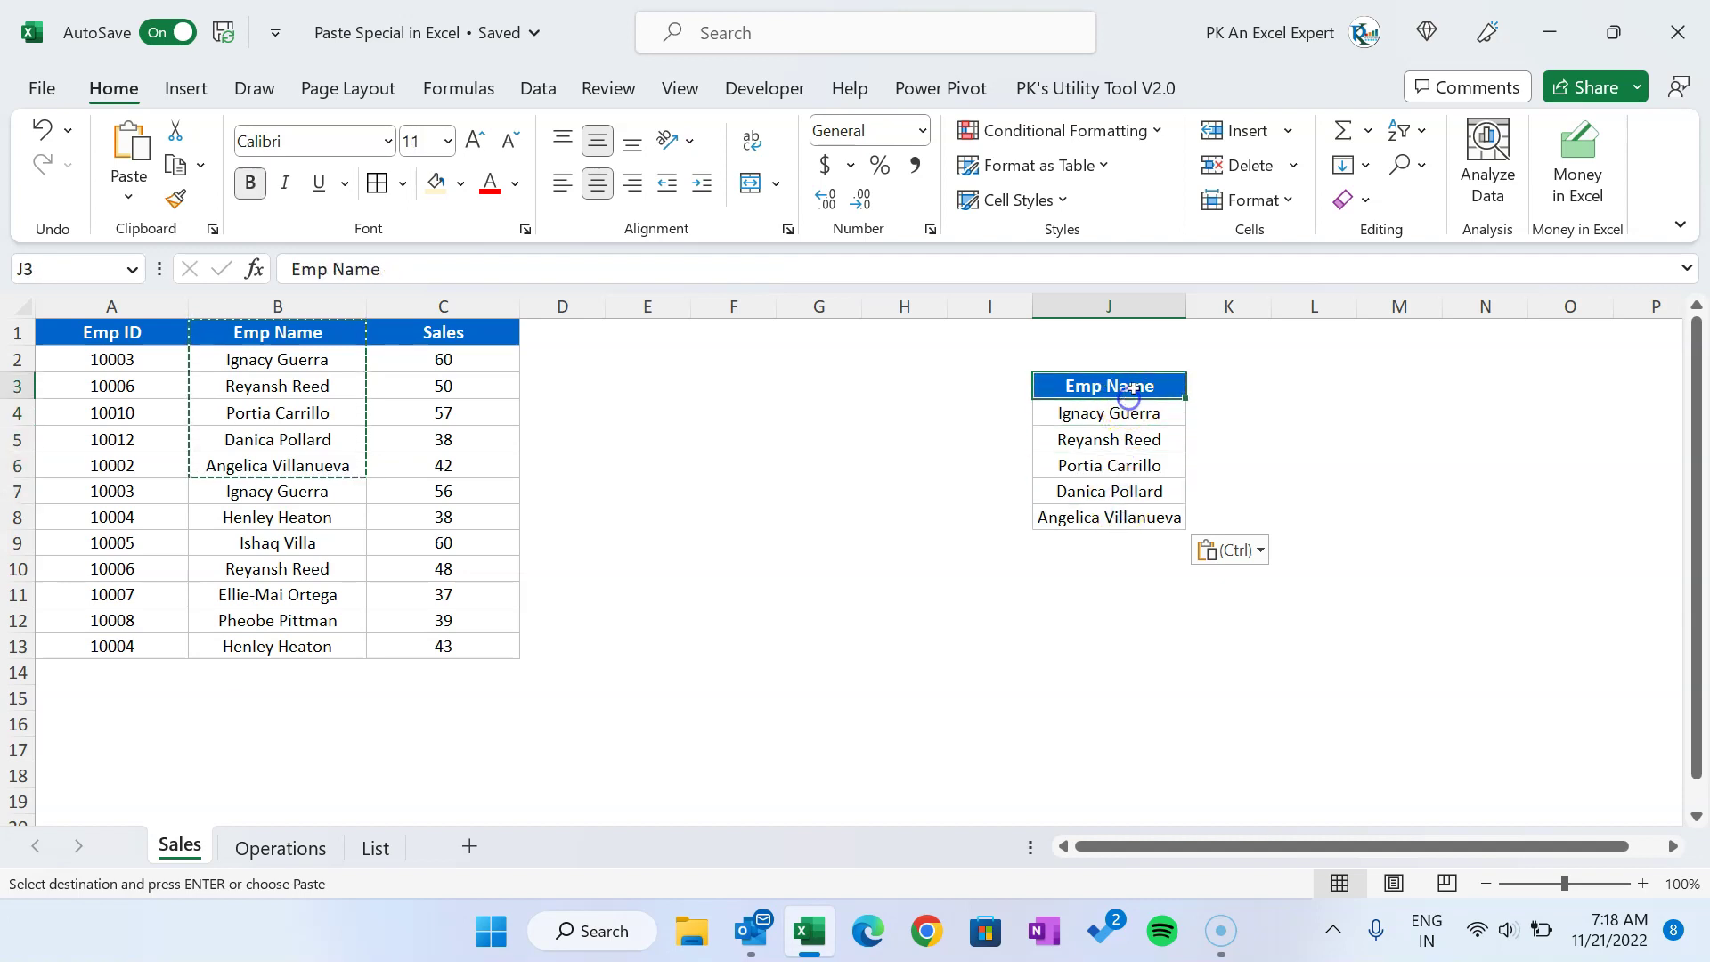
pyautogui.click(316, 355)
pyautogui.click(302, 392)
pyautogui.click(305, 435)
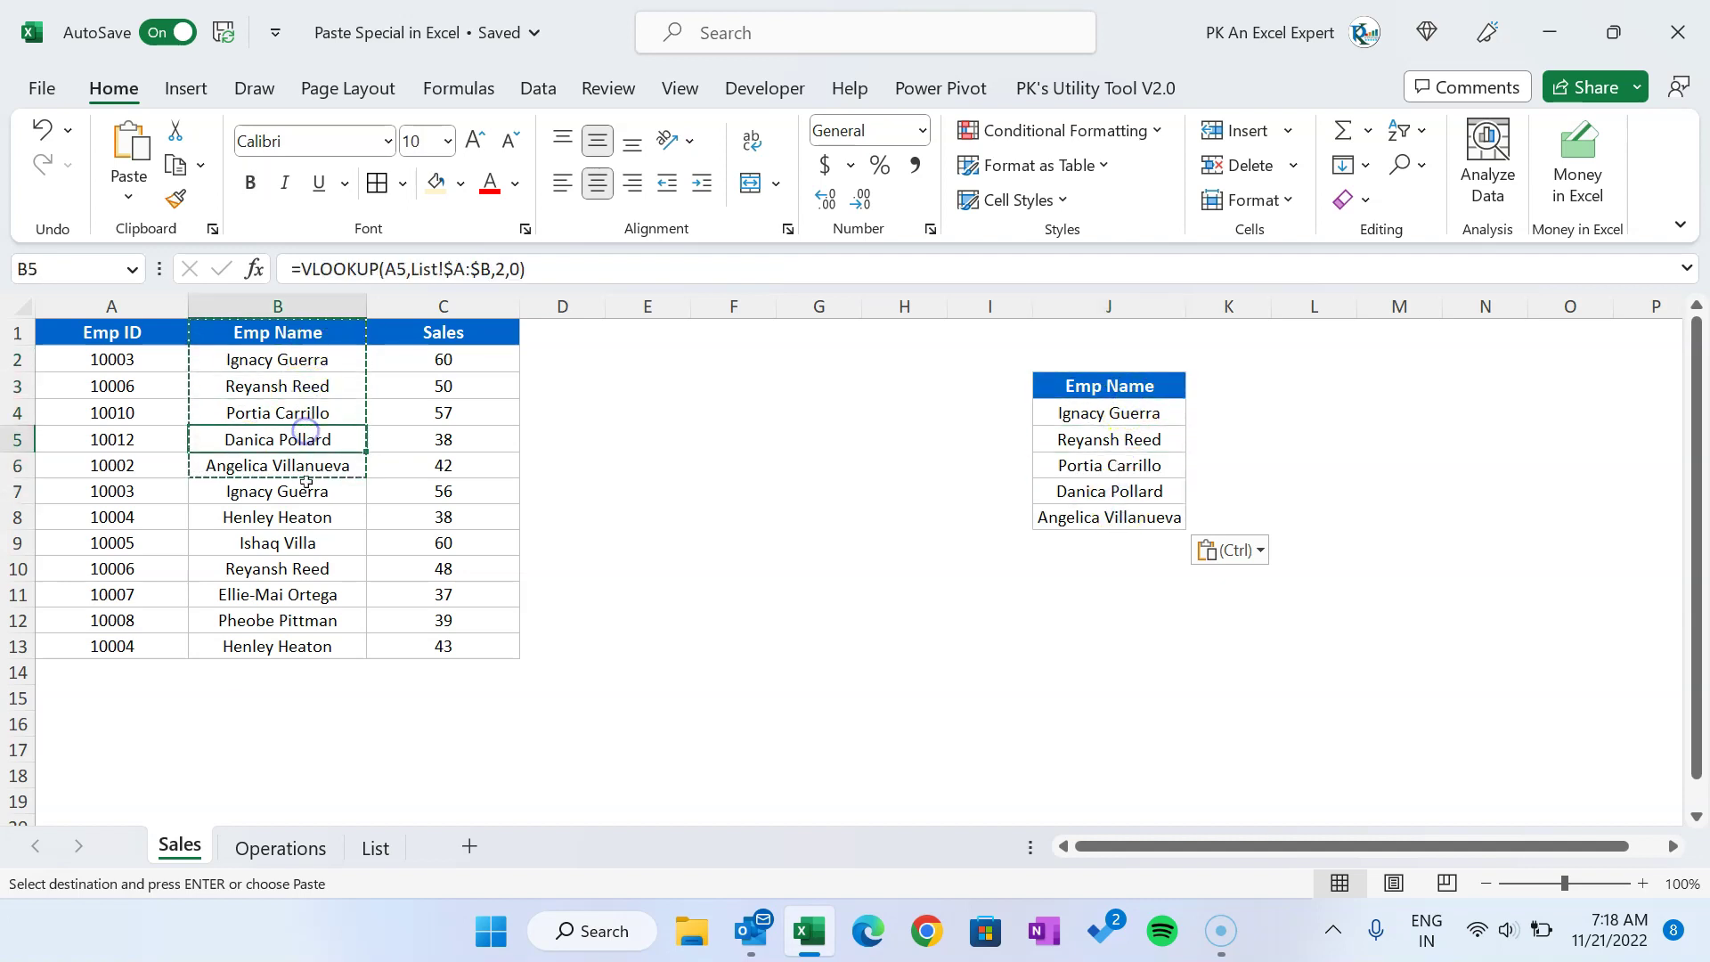
pyautogui.click(307, 524)
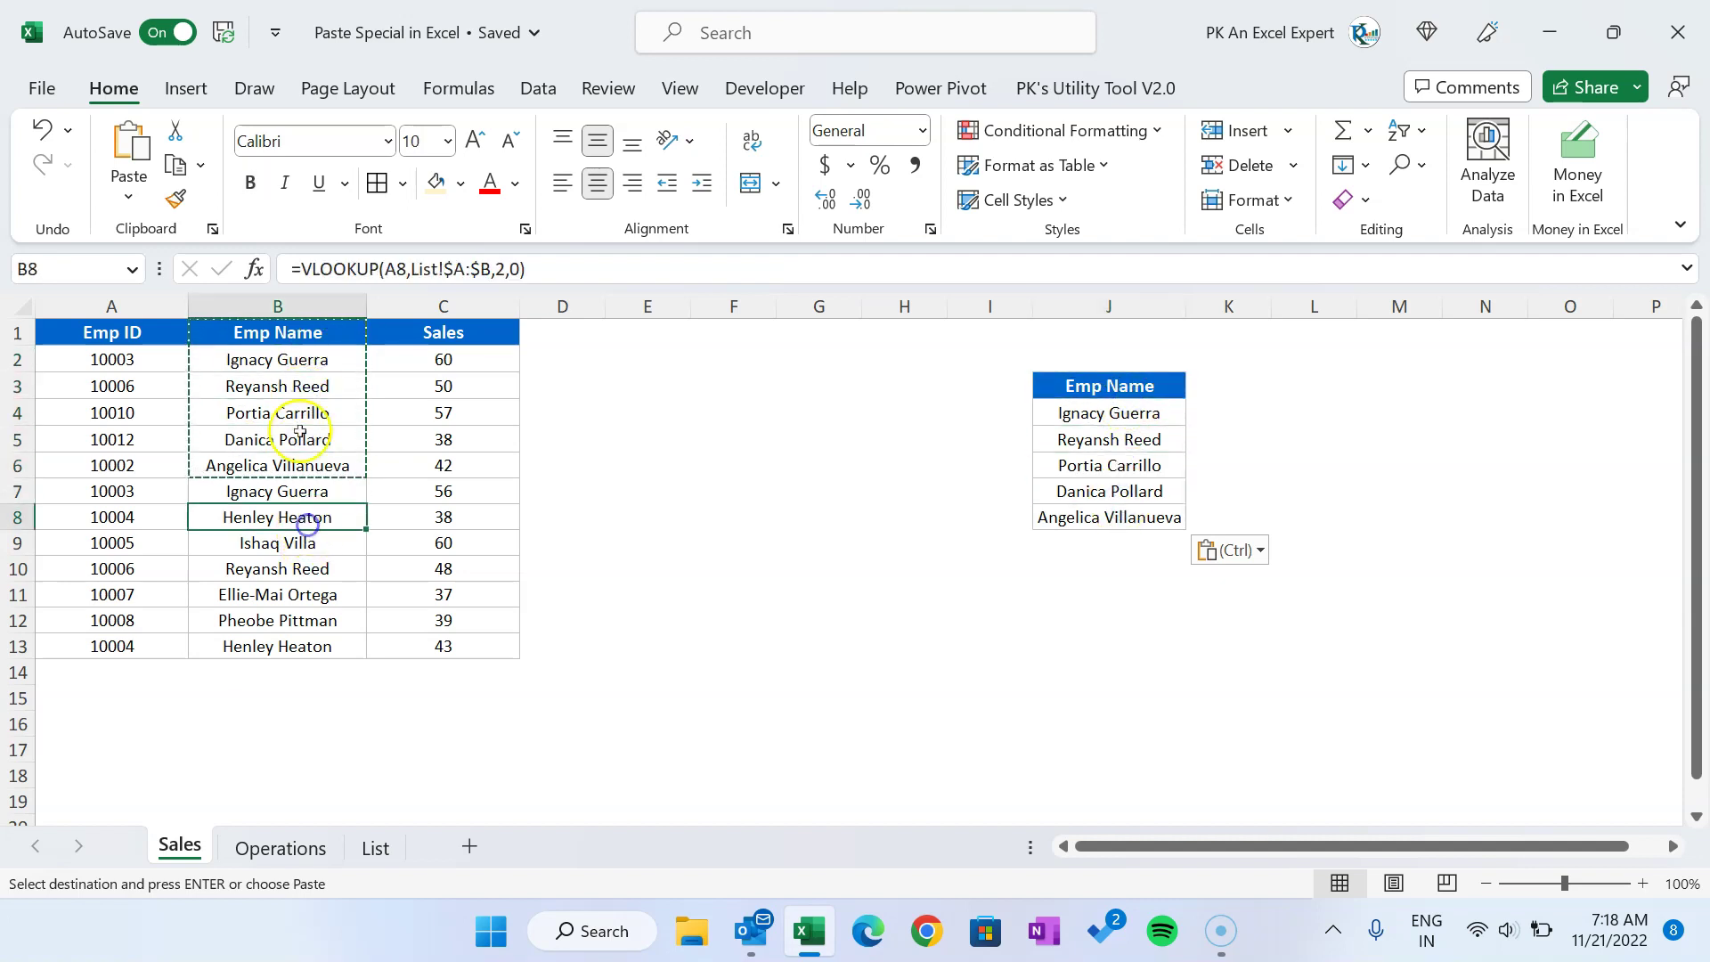
# Step: Copy the whole column B and paste it over itself as Values with Paste Special
pyautogui.click(306, 303)
pyautogui.hotkey('ctrl', 'c')
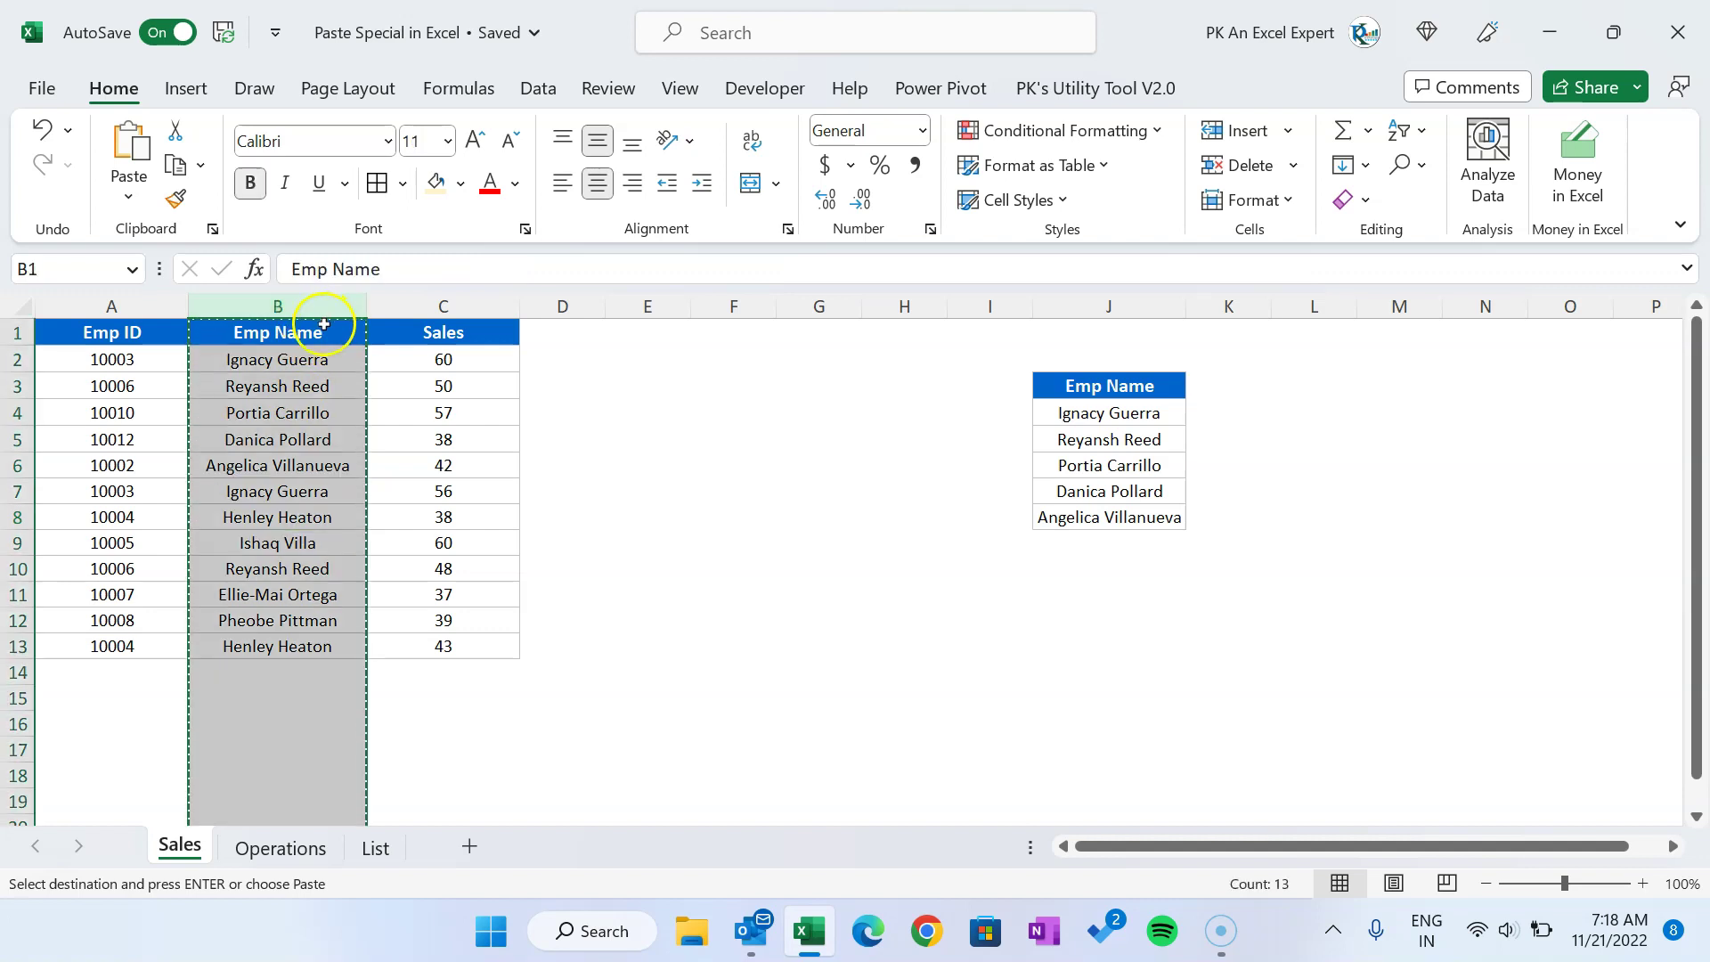
pyautogui.hotkey('ctrl', 'alt', 'v')
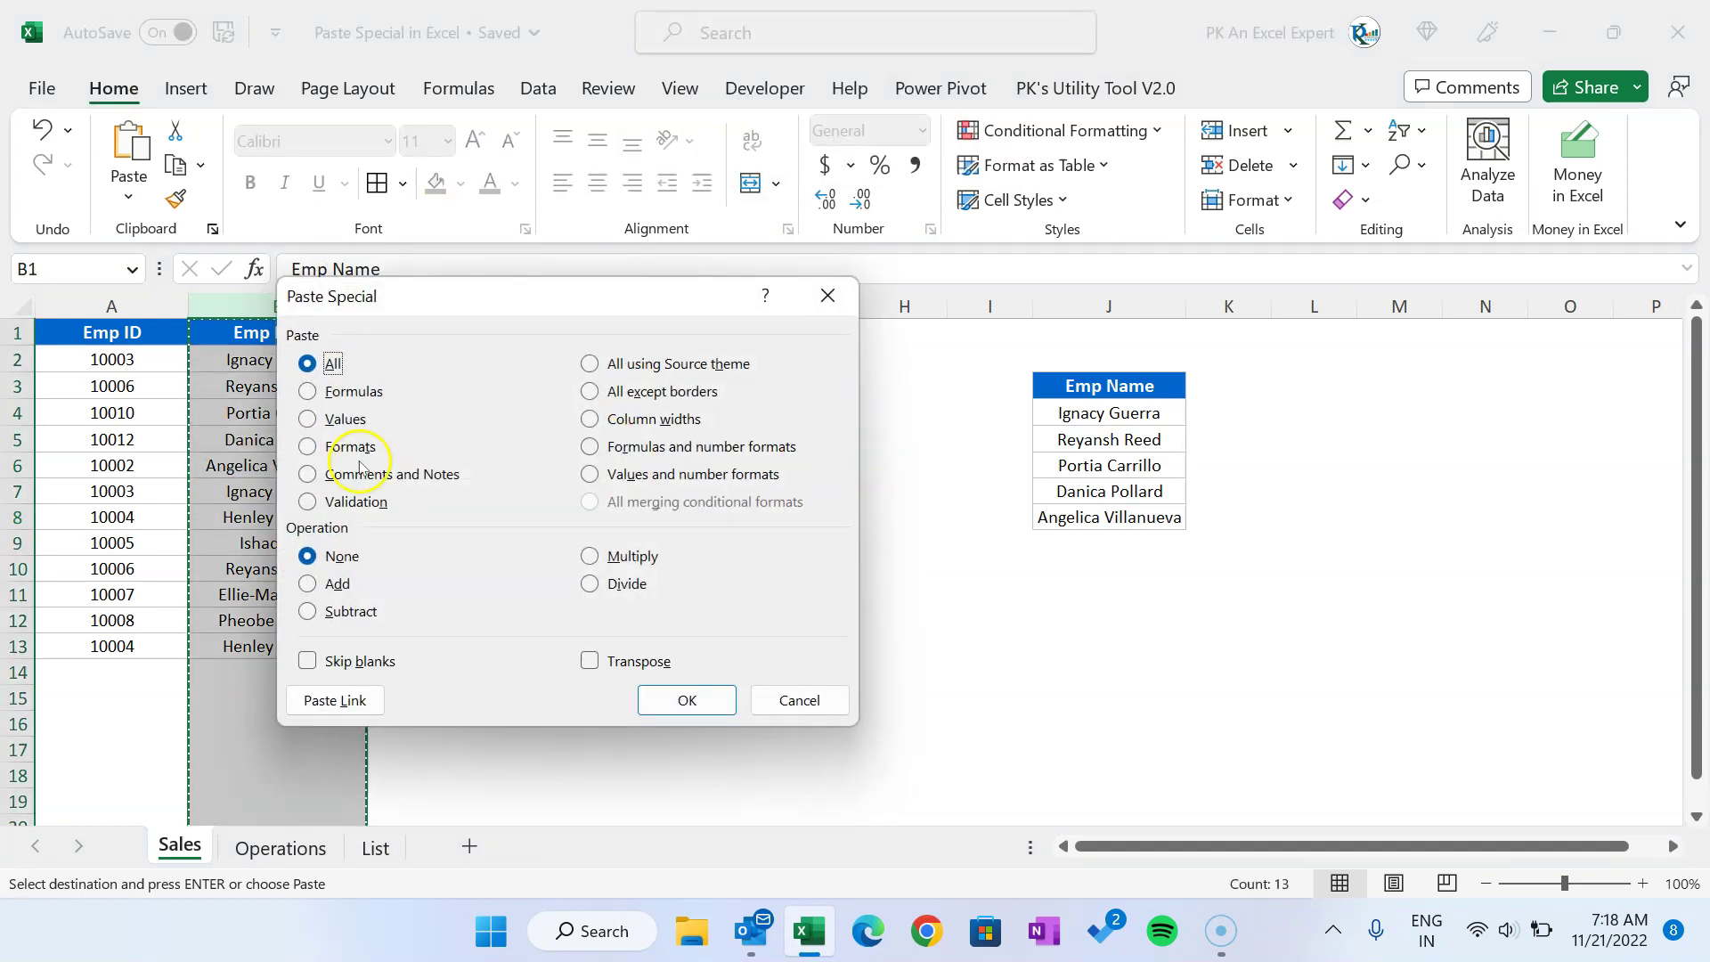
pyautogui.click(345, 420)
pyautogui.click(686, 700)
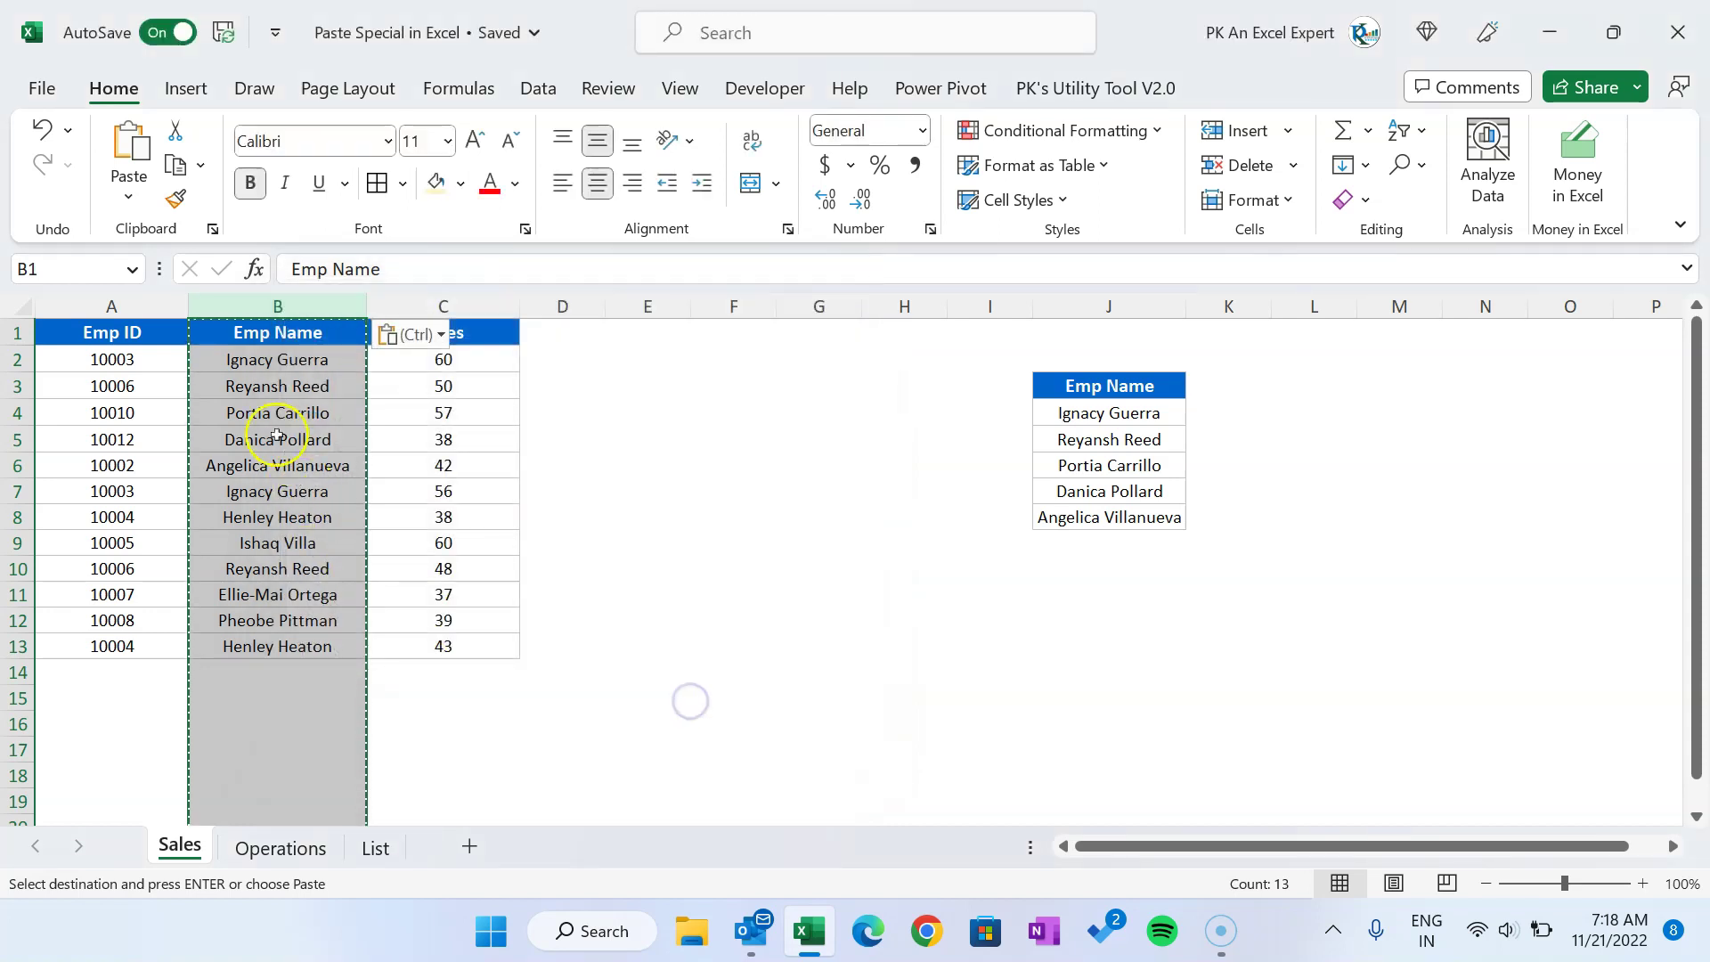
# Step: Check several Emp Name cells in column B for remaining formulas
pyautogui.click(274, 415)
pyautogui.click(294, 359)
pyautogui.click(285, 439)
pyautogui.click(295, 492)
pyautogui.click(283, 568)
pyautogui.moveTo(278, 359); pyautogui.dragTo(278, 412)
pyautogui.click(267, 359)
pyautogui.click(325, 517)
pyautogui.click(324, 574)
pyautogui.click(294, 412)
# Step: Undo the values-only paste over column B and clear the copy selection
pyautogui.hotkey('ctrl', 'space')
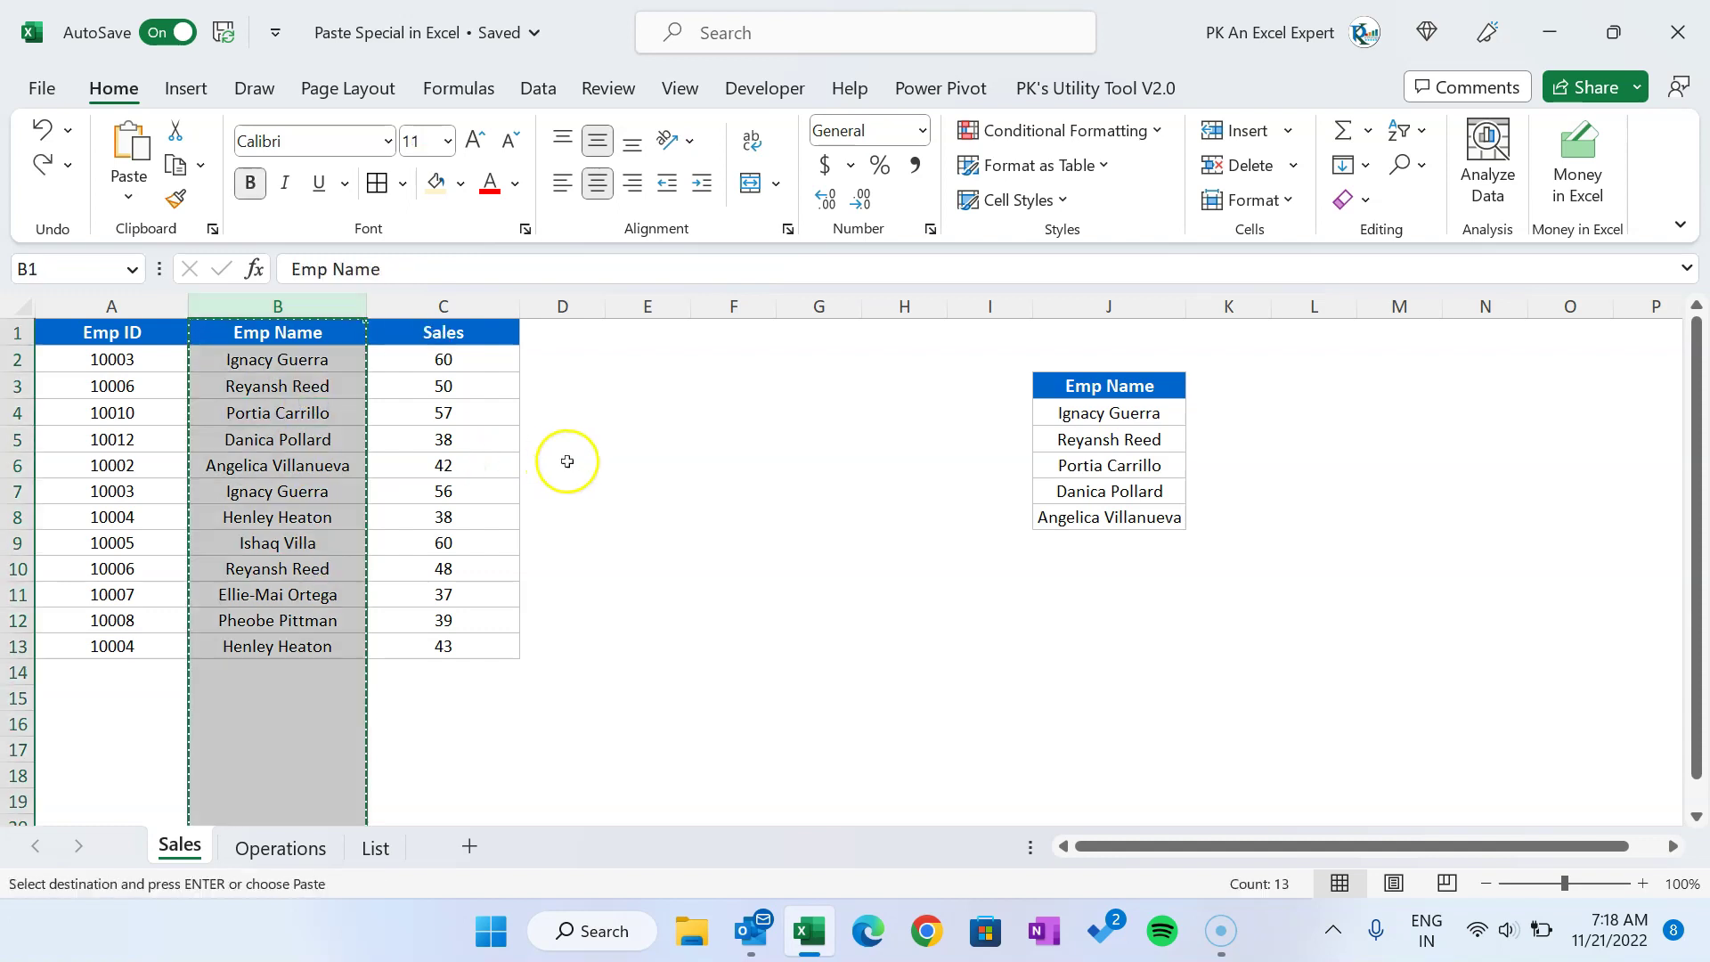
pyautogui.click(324, 386)
pyautogui.press('Escape')
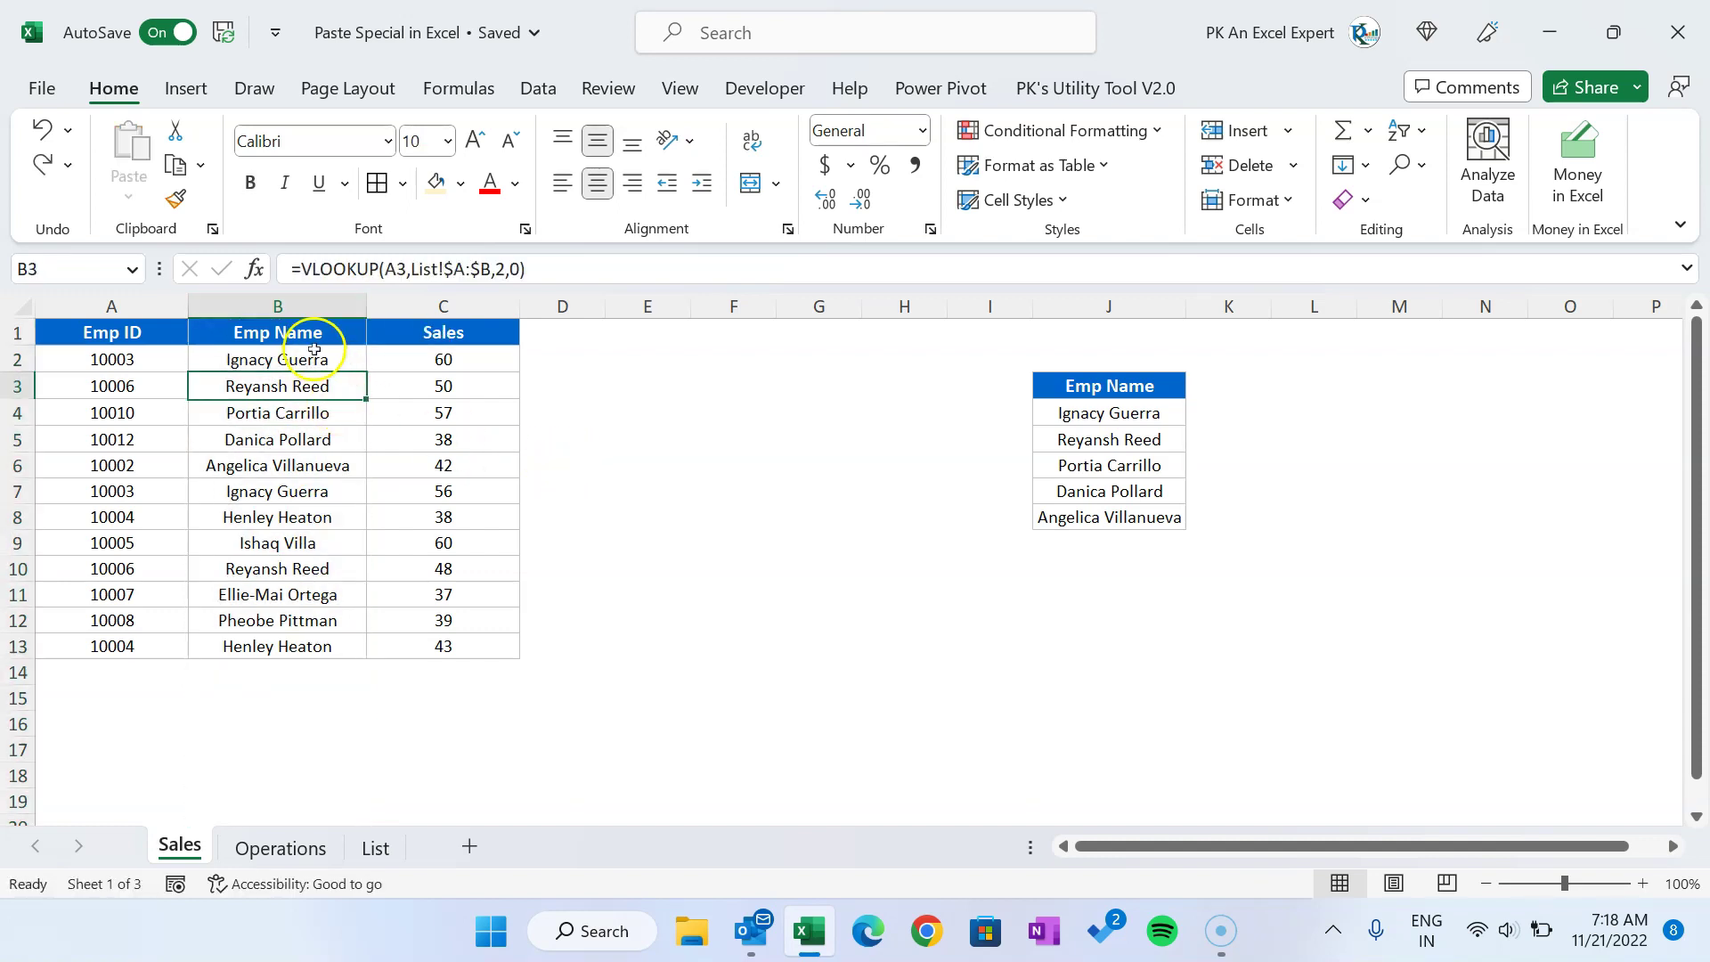
# Step: Copy the Emp ID cells A1:A5 to H11 and enter the header "Name" in I11
pyautogui.moveTo(111, 334); pyautogui.dragTo(133, 427)
pyautogui.hotkey('ctrl', 'c')
pyautogui.click(909, 592)
pyautogui.hotkey('ctrl', 'v')
pyautogui.click(977, 588)
pyautogui.press('Escape')
pyautogui.write('Name')
pyautogui.press('Return')
pyautogui.press('Up')
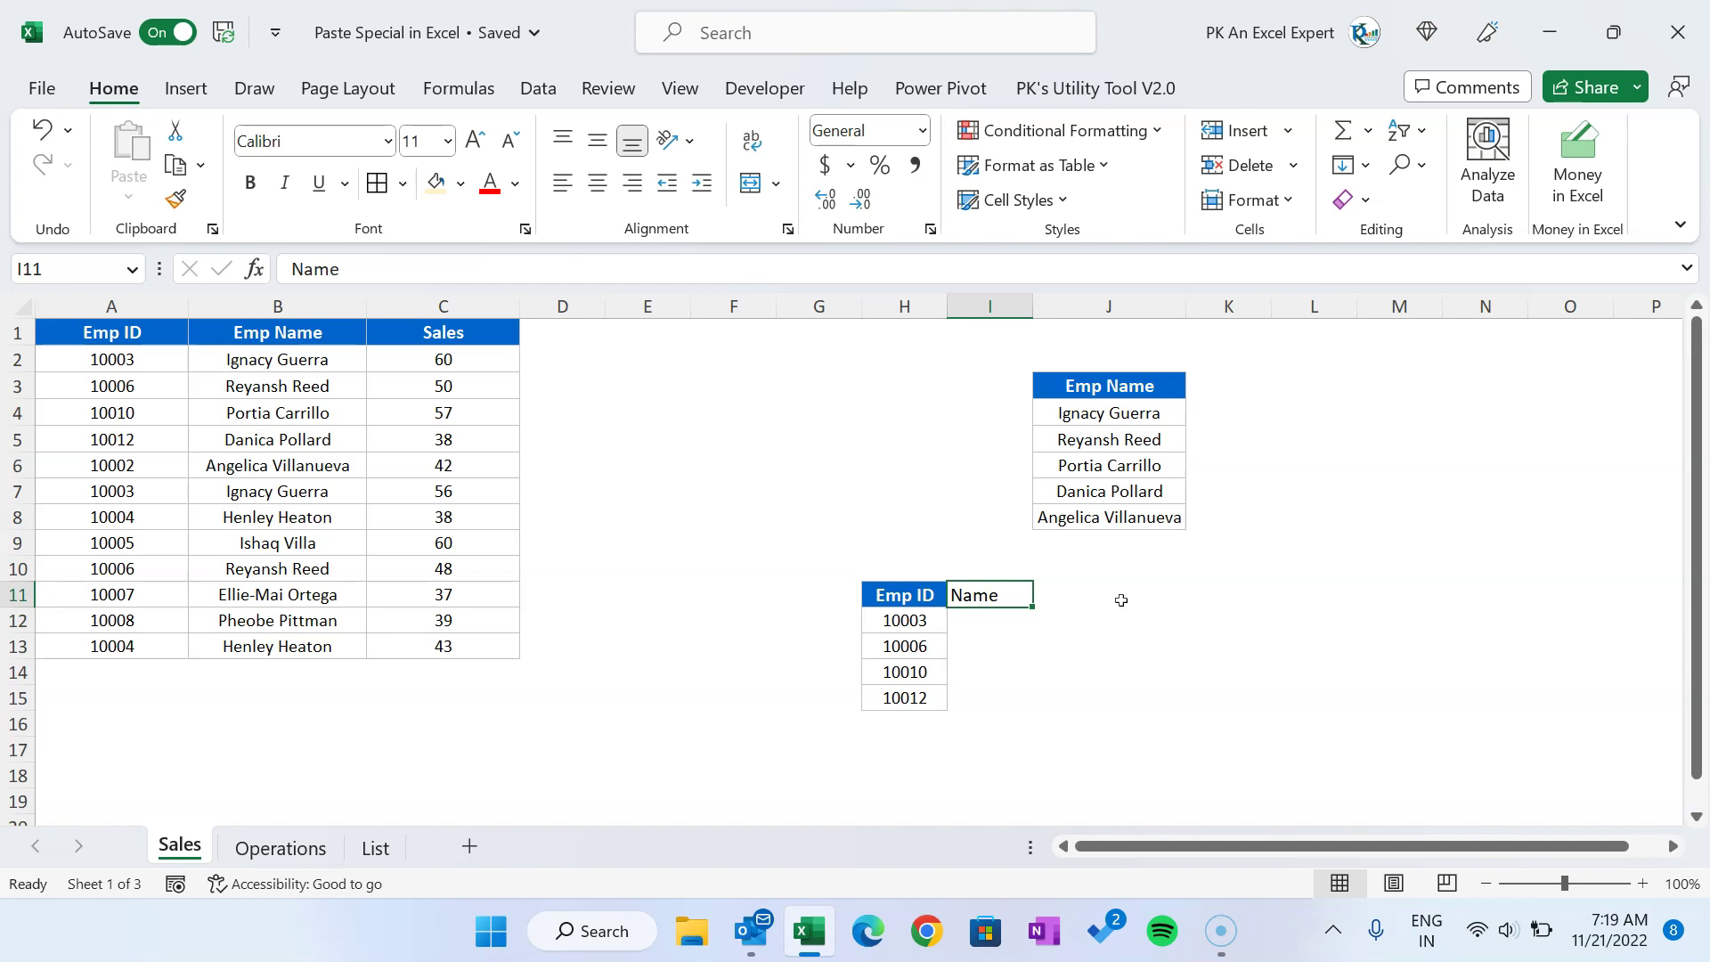
# Step: Copy the lookup formula from B2, paste it normally into I12:I15, and undo that paste
pyautogui.click(332, 357)
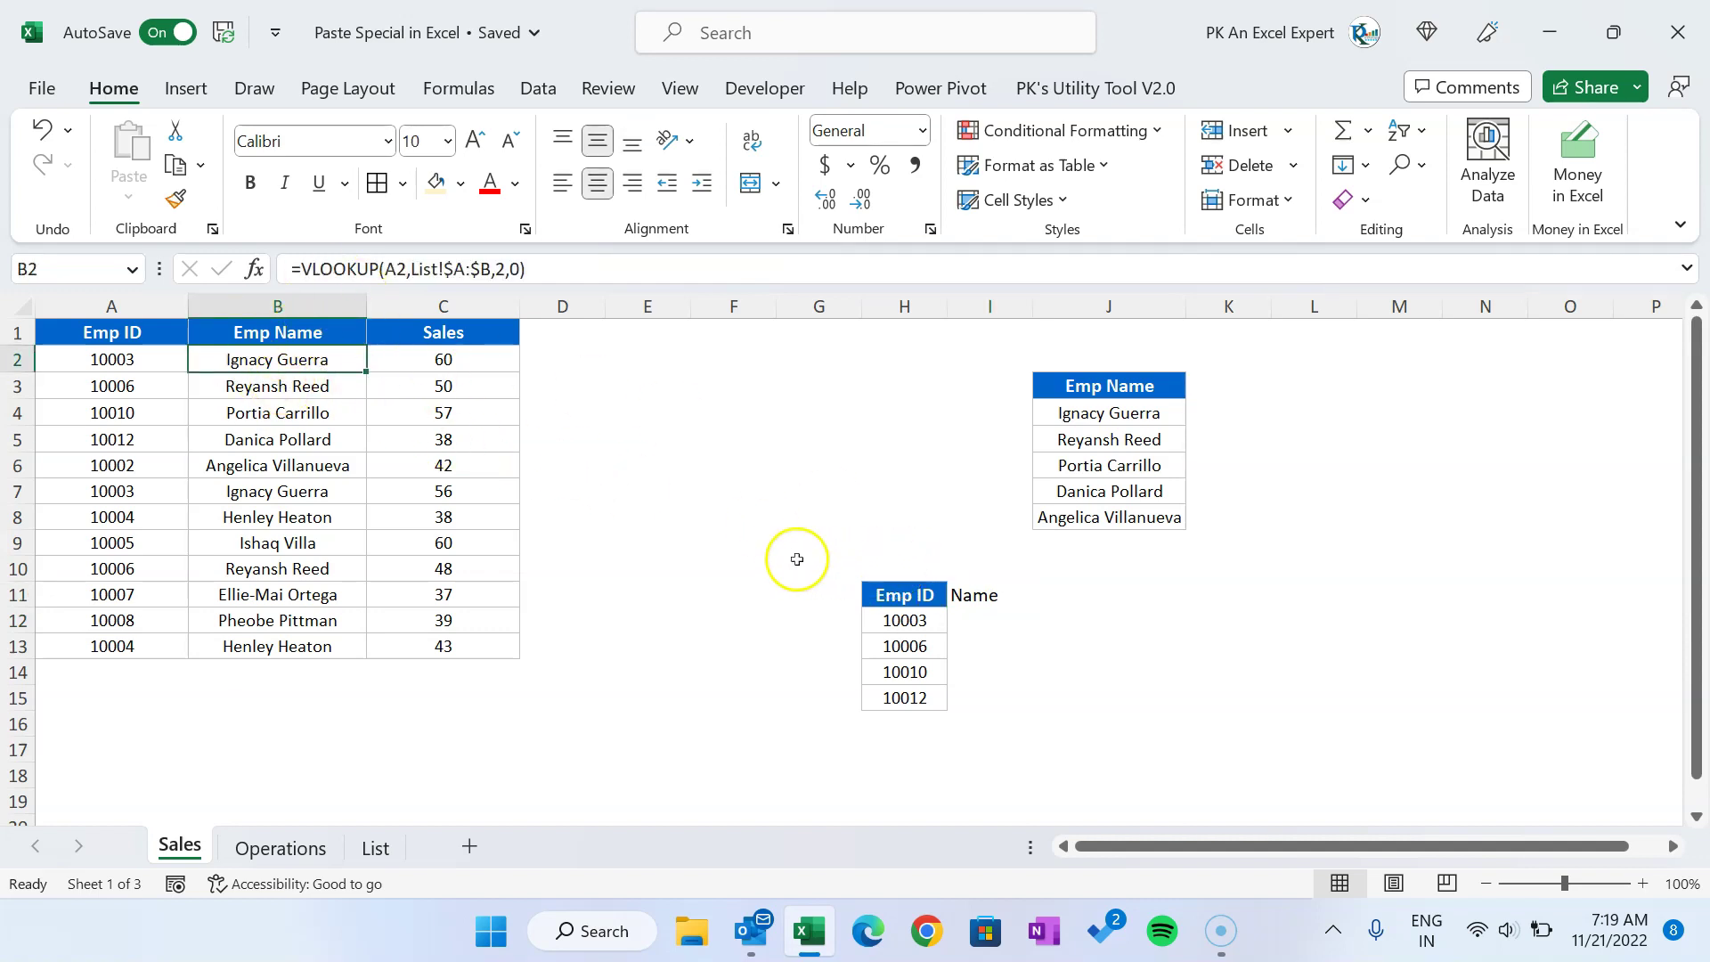
pyautogui.hotkey('ctrl', 'c')
pyautogui.moveTo(980, 620); pyautogui.dragTo(980, 695)
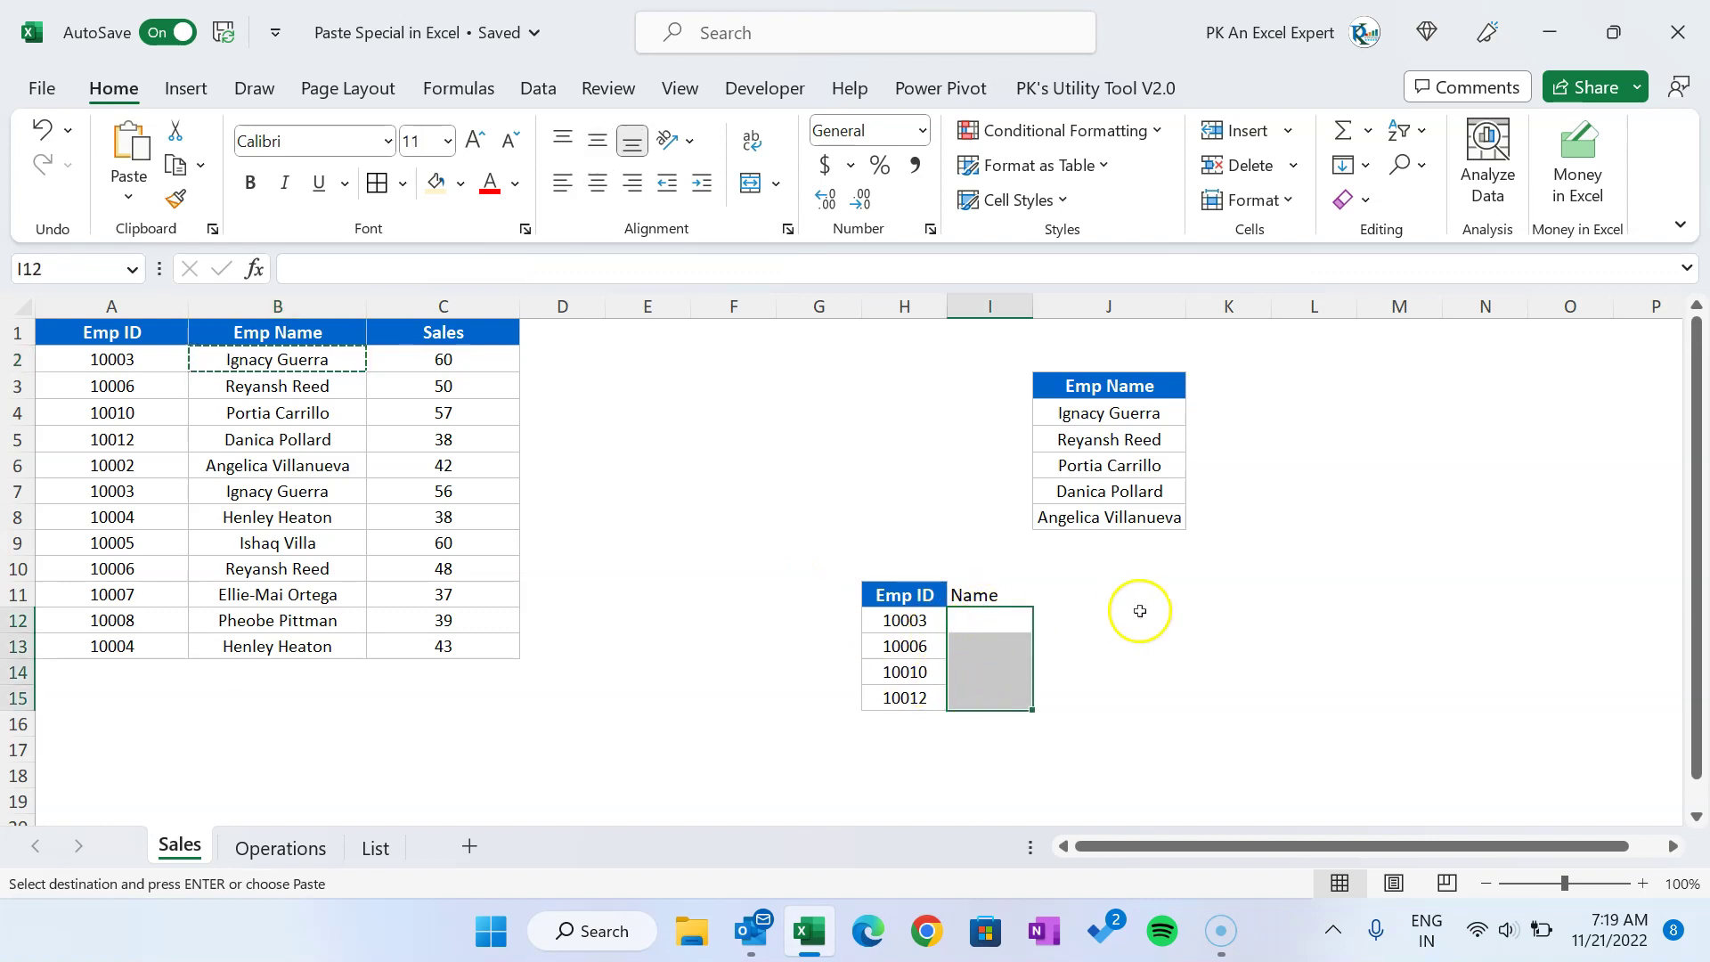
pyautogui.hotkey('ctrl', 'v')
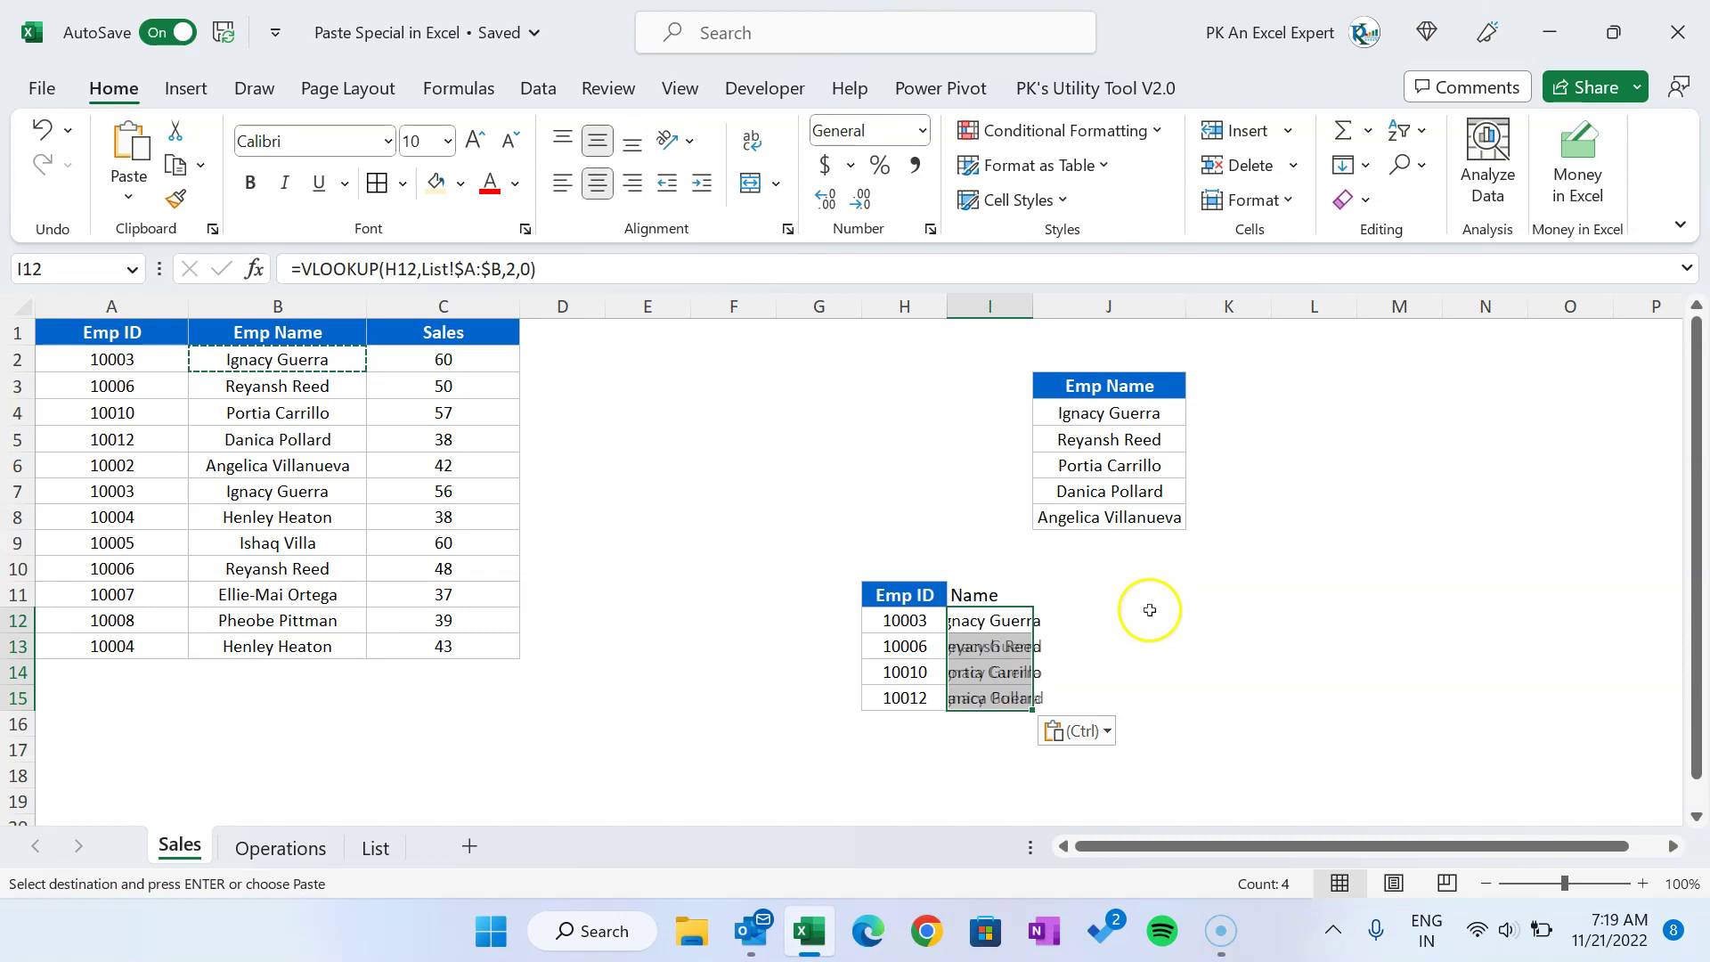
pyautogui.hotkey('ctrl', 'z')
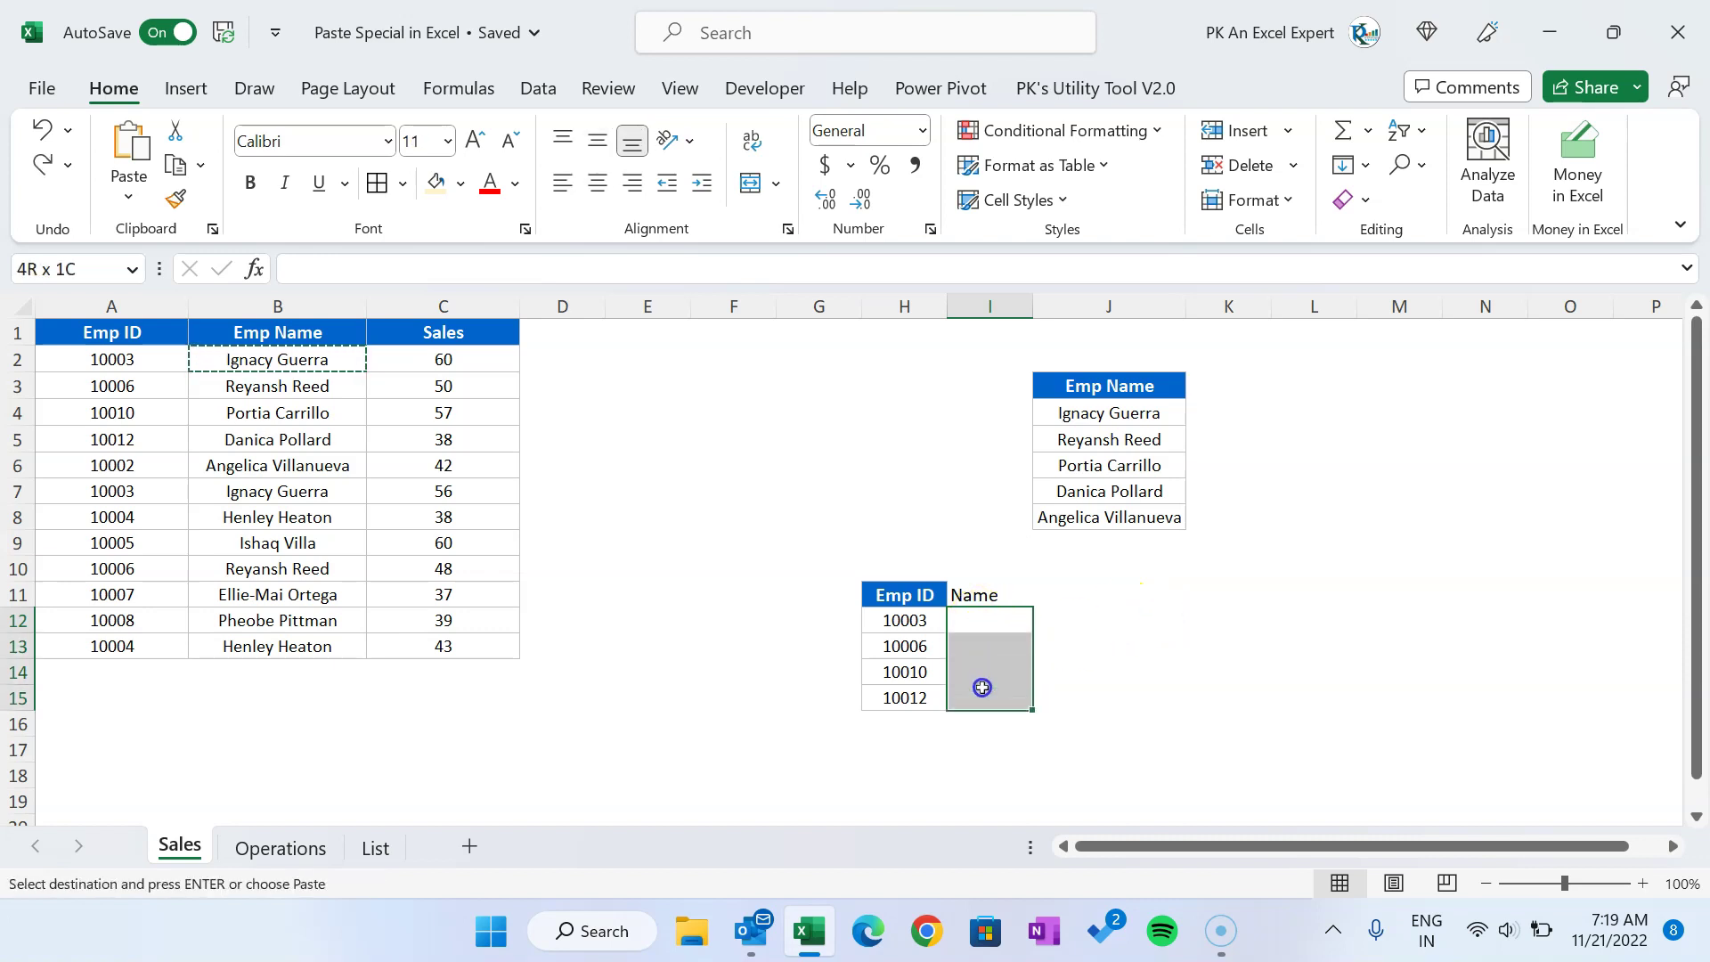
# Step: Apply a pale yellow fill to cells I12:I15 and widen column I to fit the employee names
pyautogui.click(441, 184)
pyautogui.click(983, 606)
pyautogui.moveTo(982, 621); pyautogui.dragTo(985, 697)
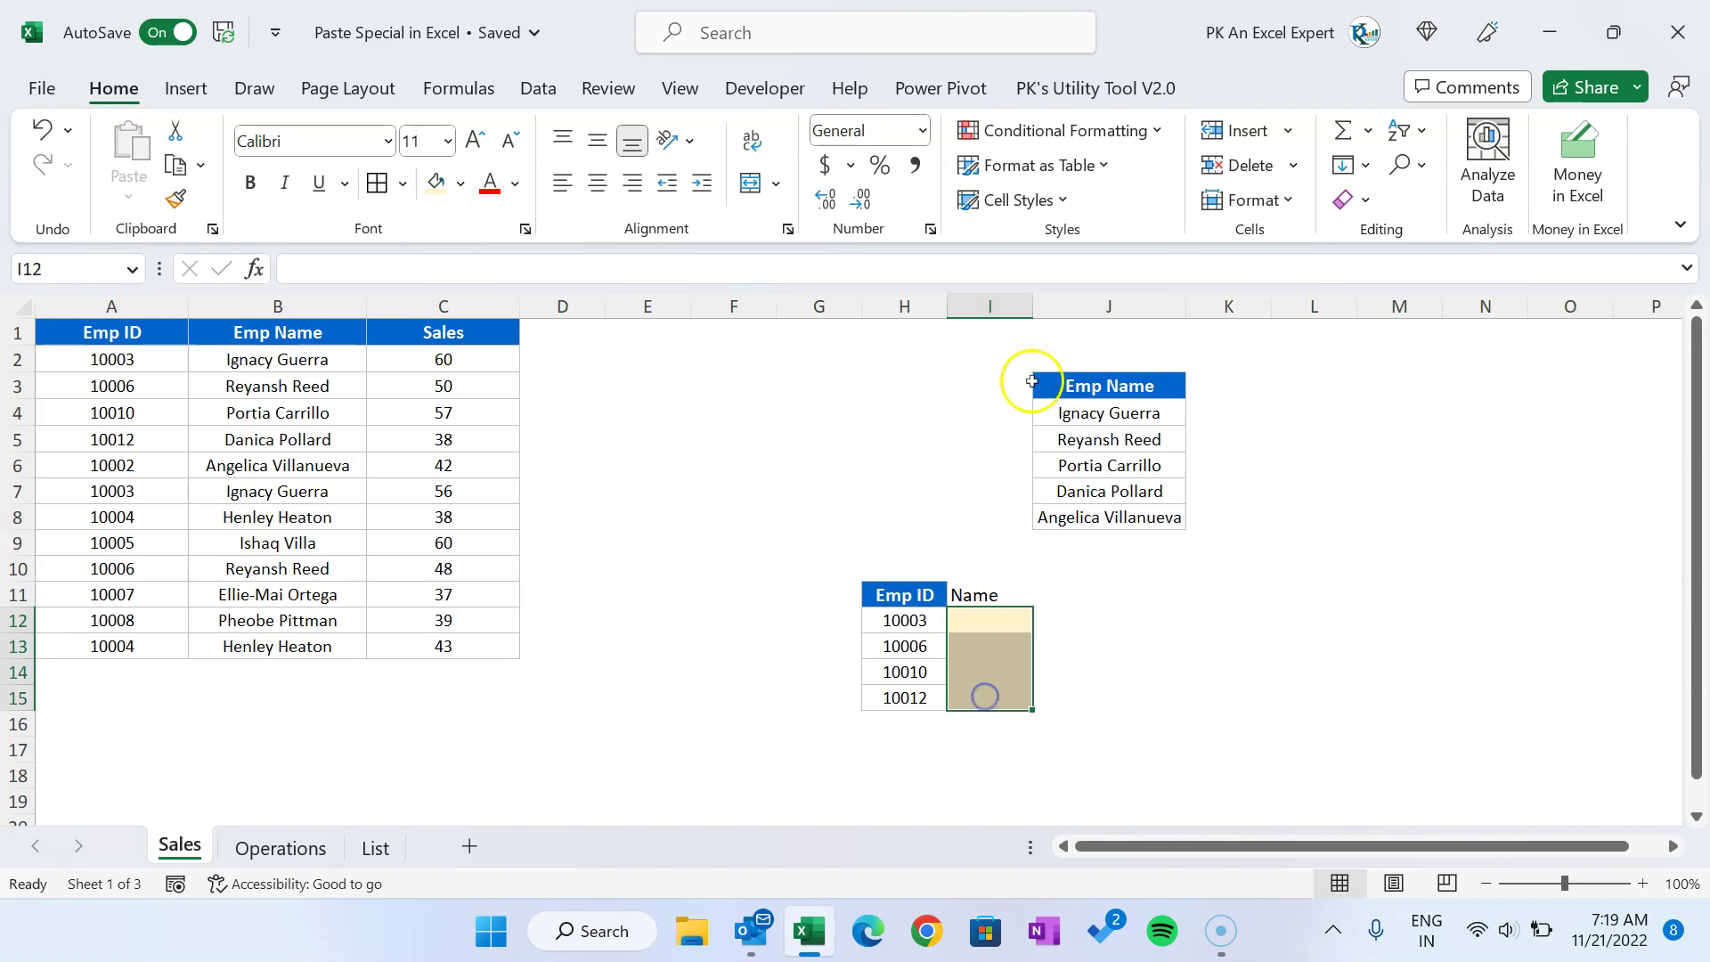
pyautogui.moveTo(1033, 307); pyautogui.dragTo(1123, 312)
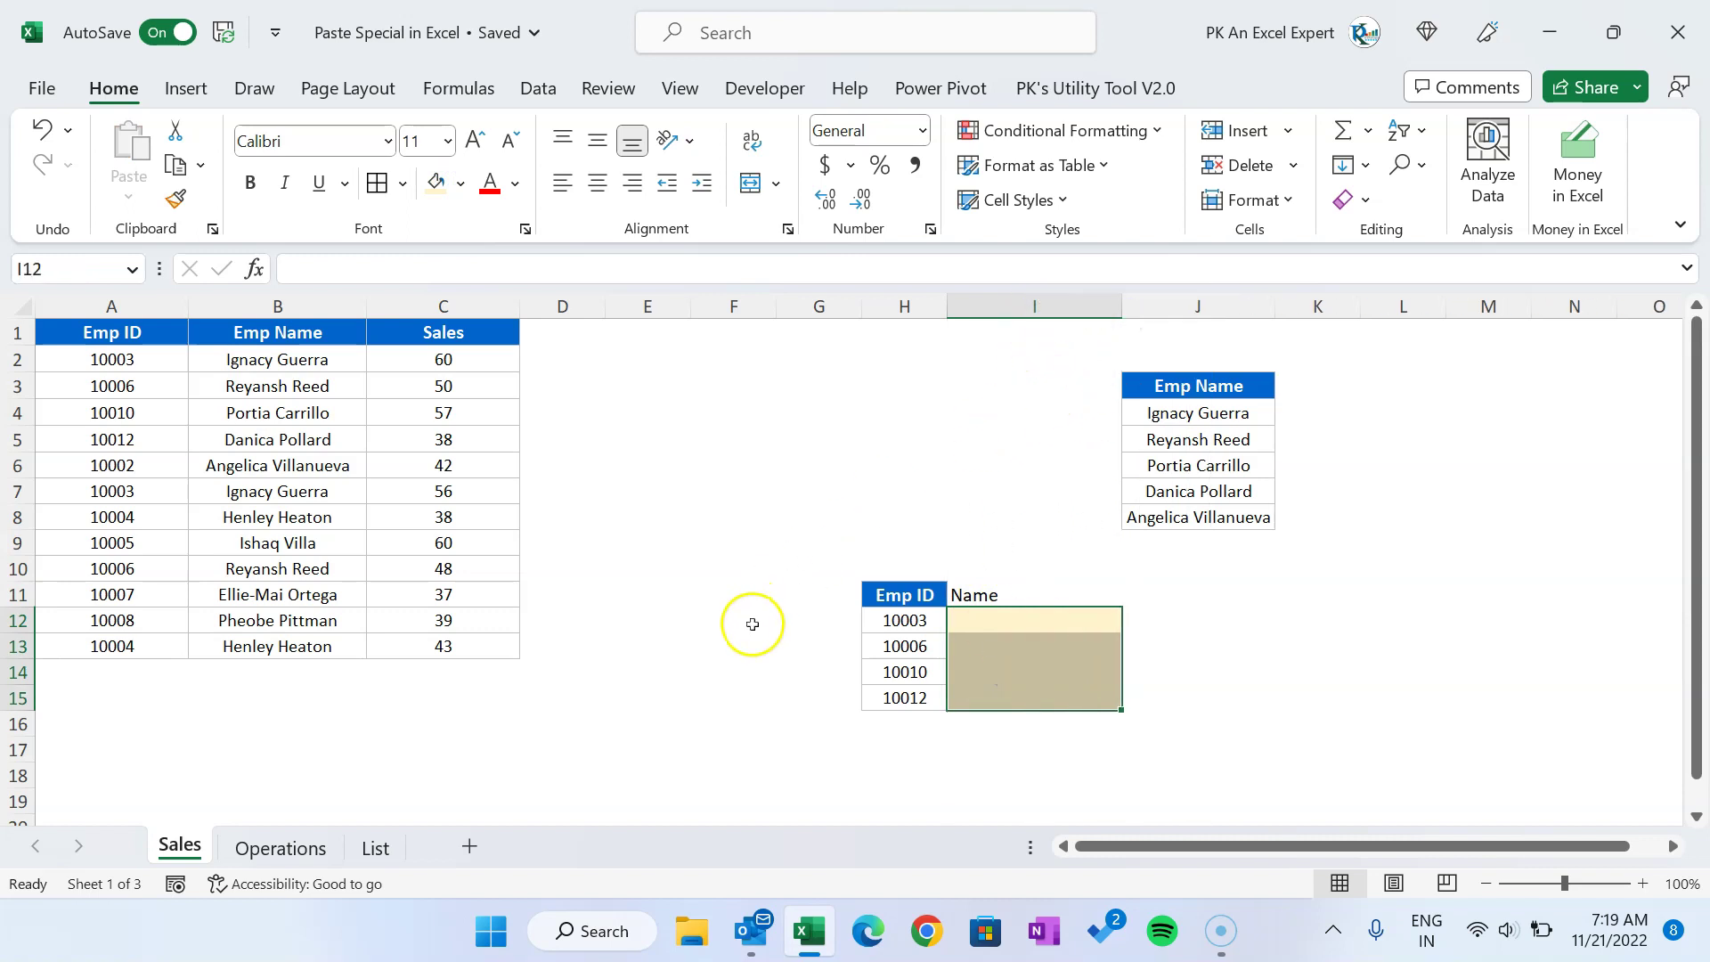
pyautogui.moveTo(277, 361); pyautogui.dragTo(293, 456)
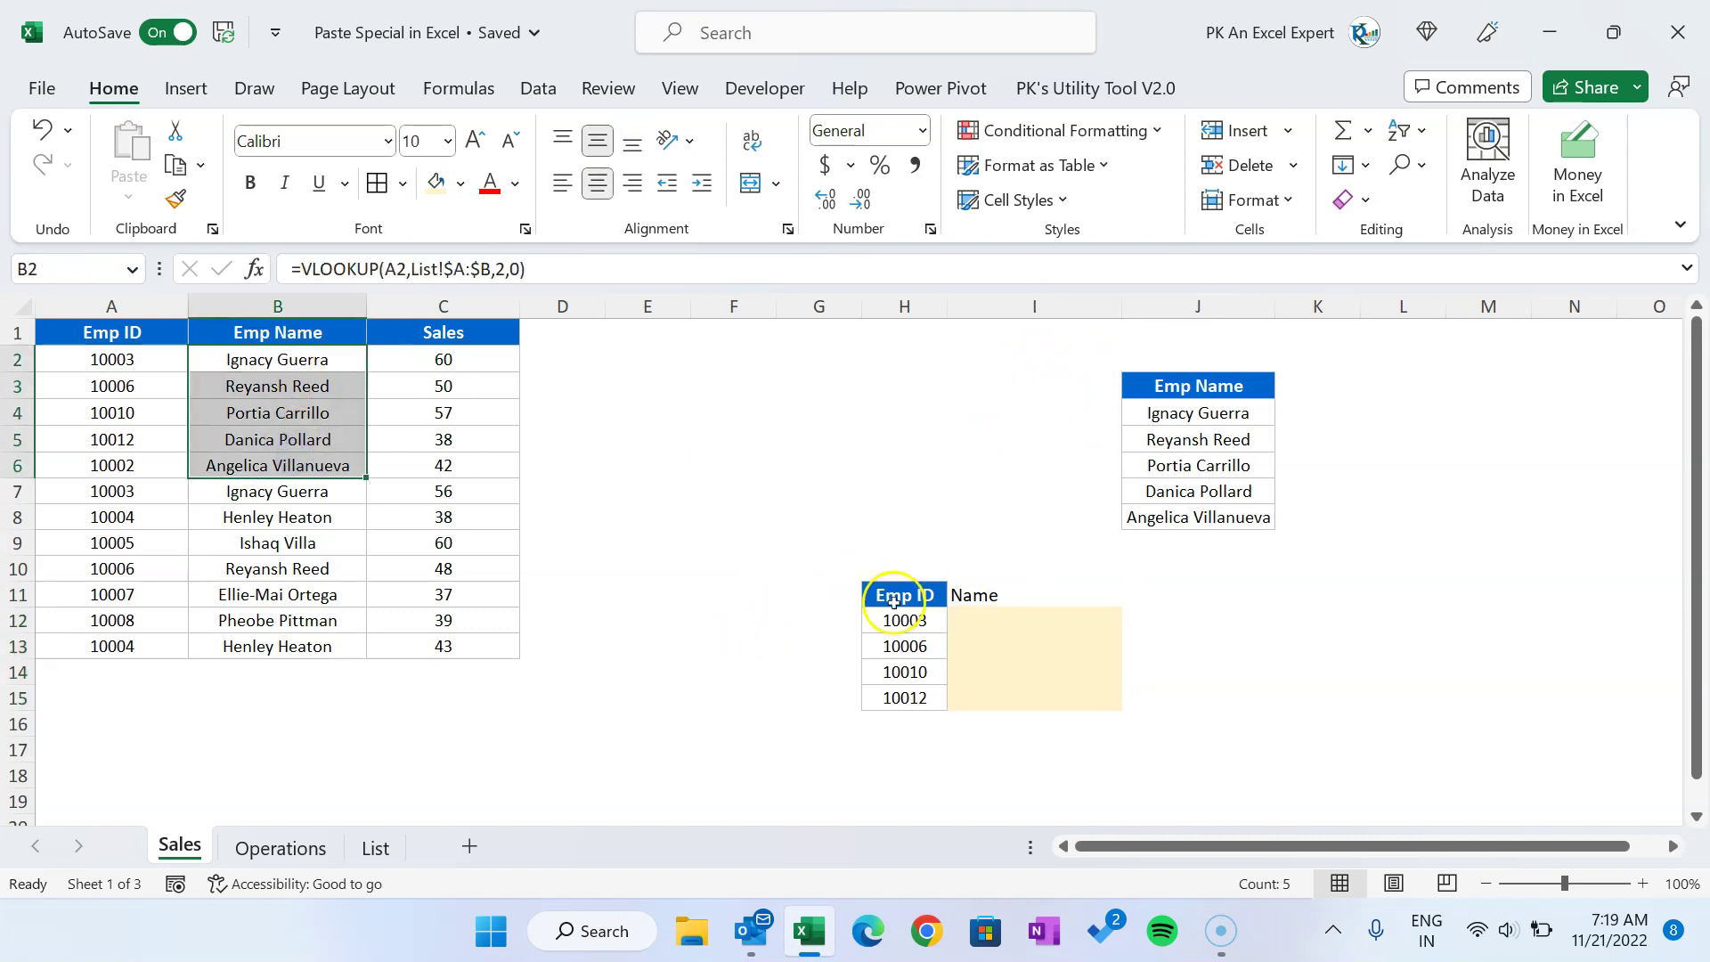
pyautogui.moveTo(993, 619); pyautogui.dragTo(1016, 700)
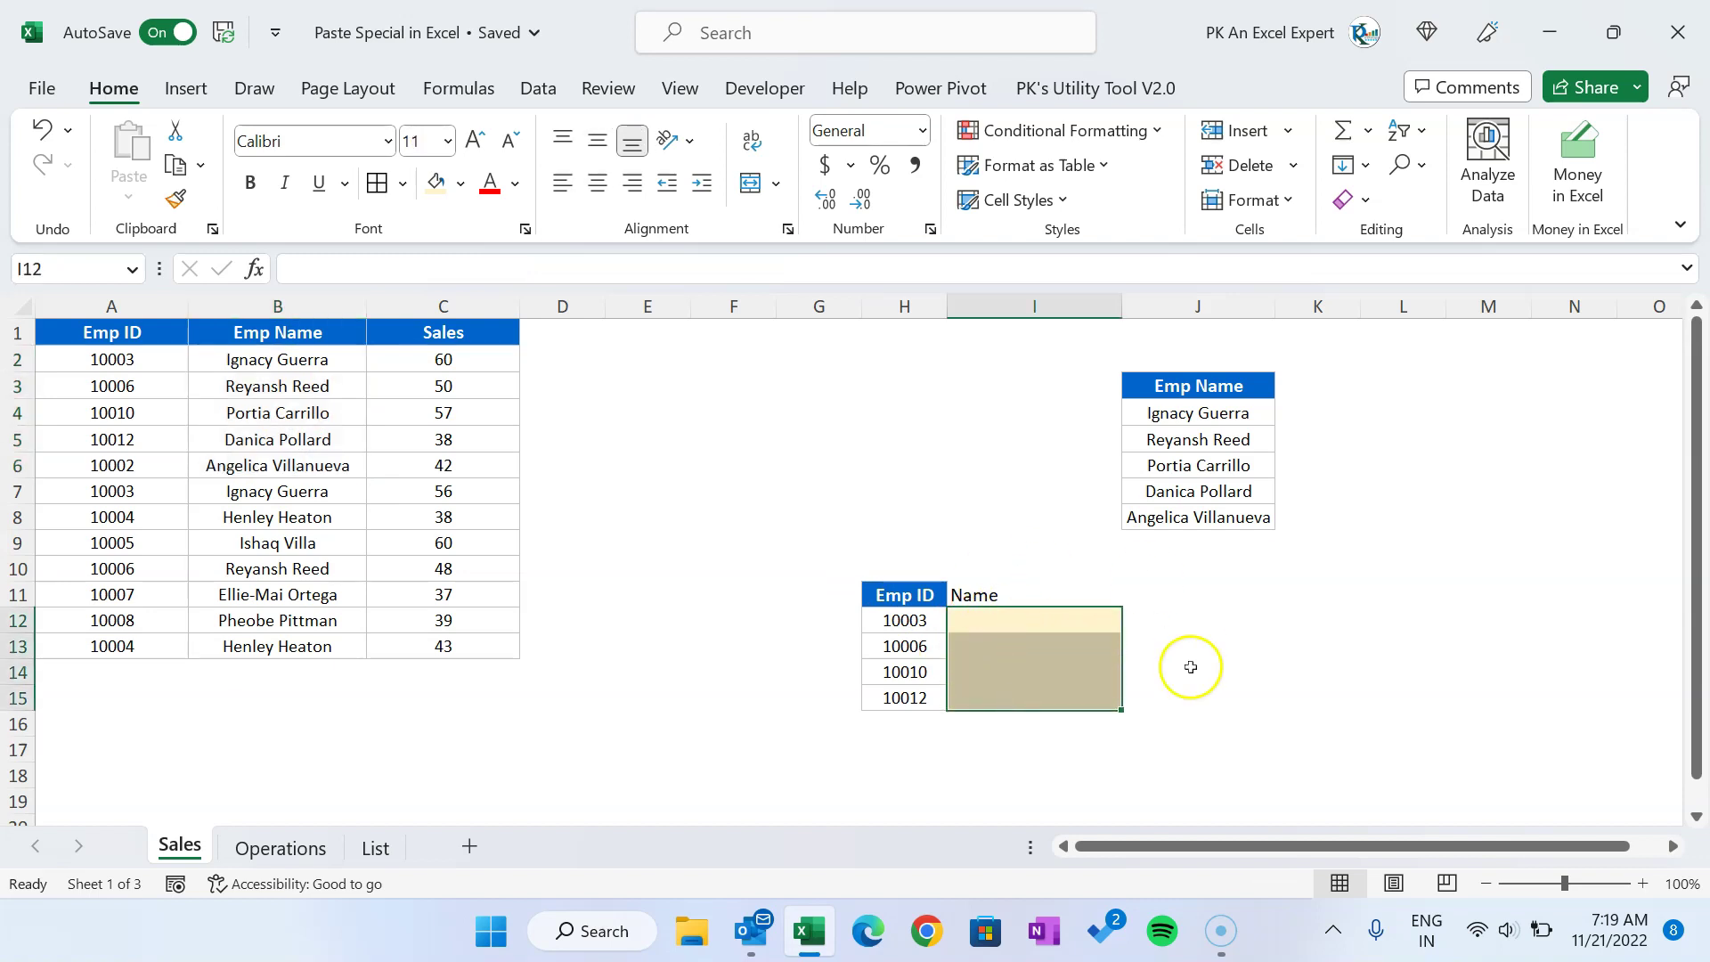
# Step: Copy the header formatting from H11 onto the "Name" header in I11 with Format Painter
pyautogui.click(905, 594)
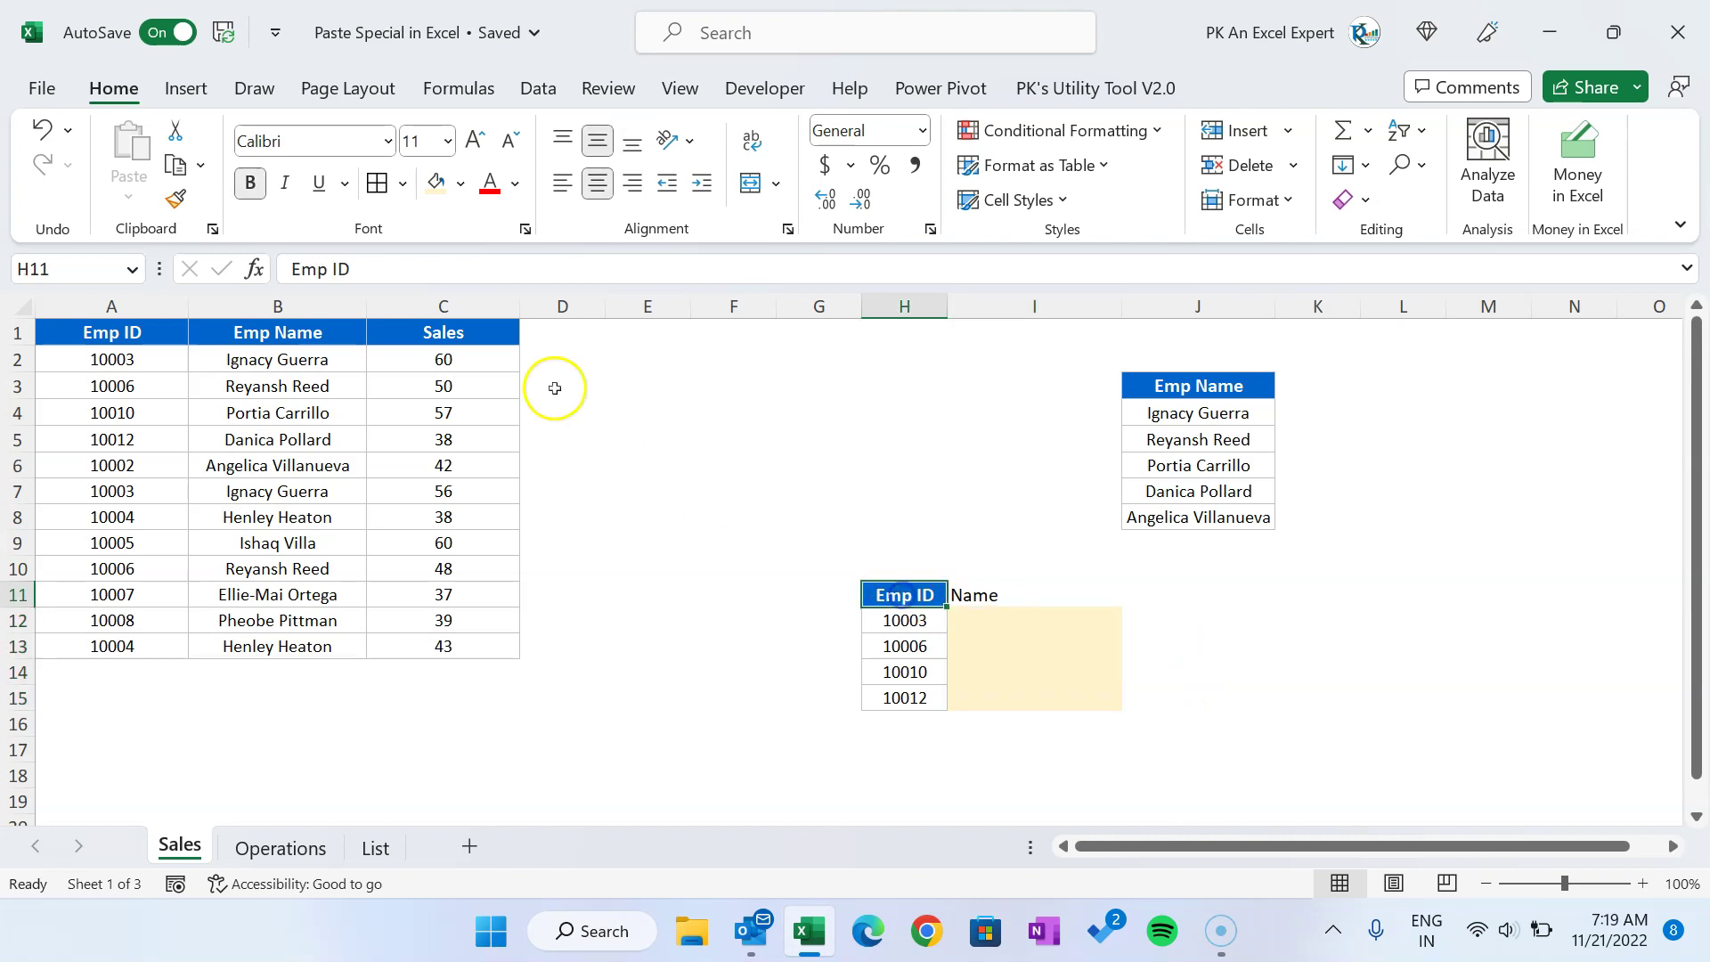
pyautogui.click(176, 200)
pyautogui.click(1023, 598)
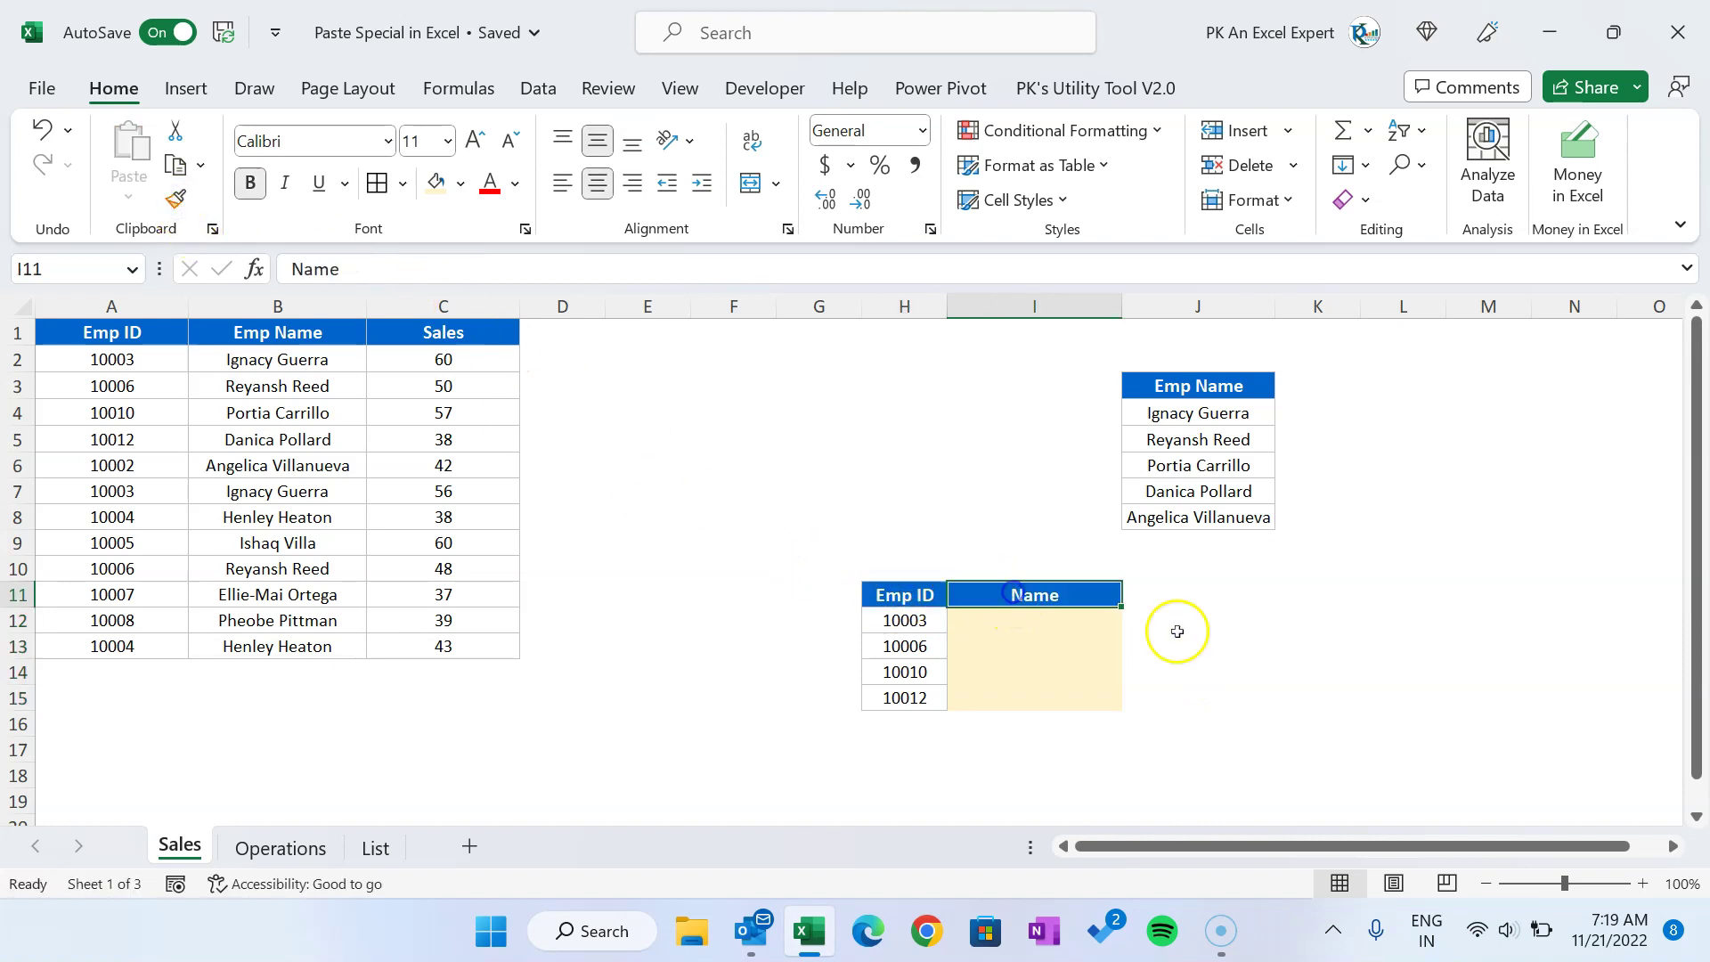
# Step: Copy the lookup formula from B2 and paste it into I12:I15 with the Paste Special option Formulas
pyautogui.click(1036, 647)
pyautogui.moveTo(1016, 621); pyautogui.dragTo(1016, 704)
pyautogui.moveTo(301, 364); pyautogui.dragTo(315, 434)
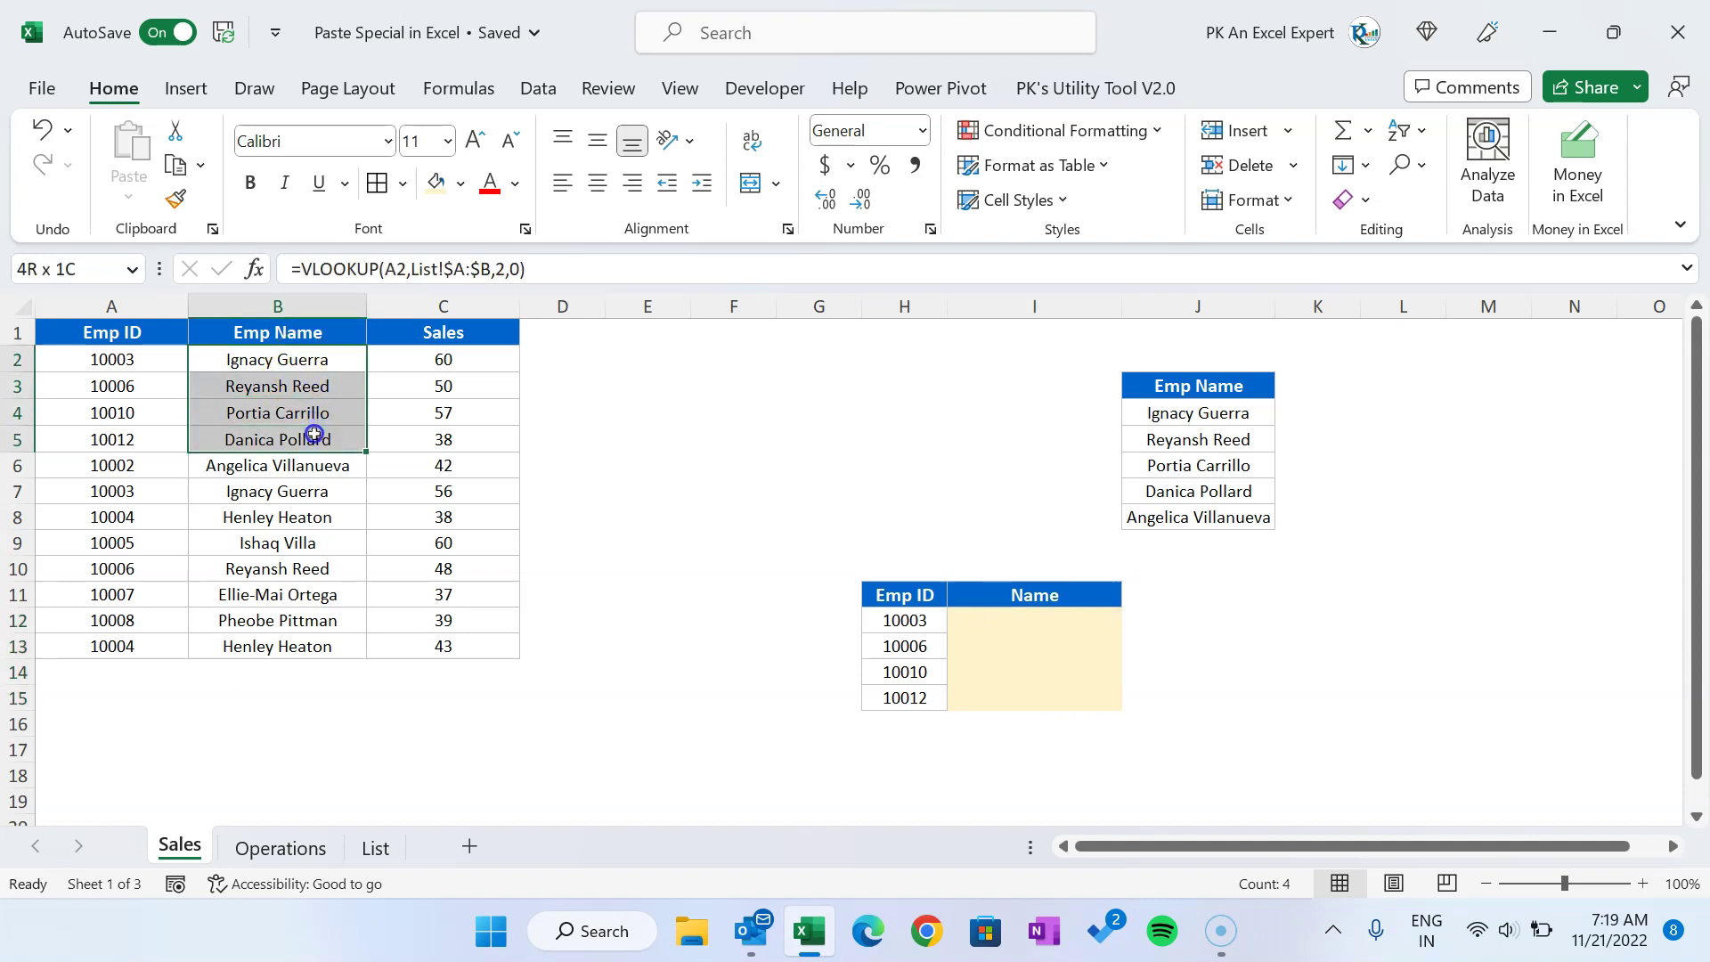
pyautogui.hotkey('ctrl', 'v')
pyautogui.moveTo(324, 361)
pyautogui.mouseDown()
pyautogui.moveTo(324, 378)
pyautogui.moveTo(328, 364)
pyautogui.mouseUp()
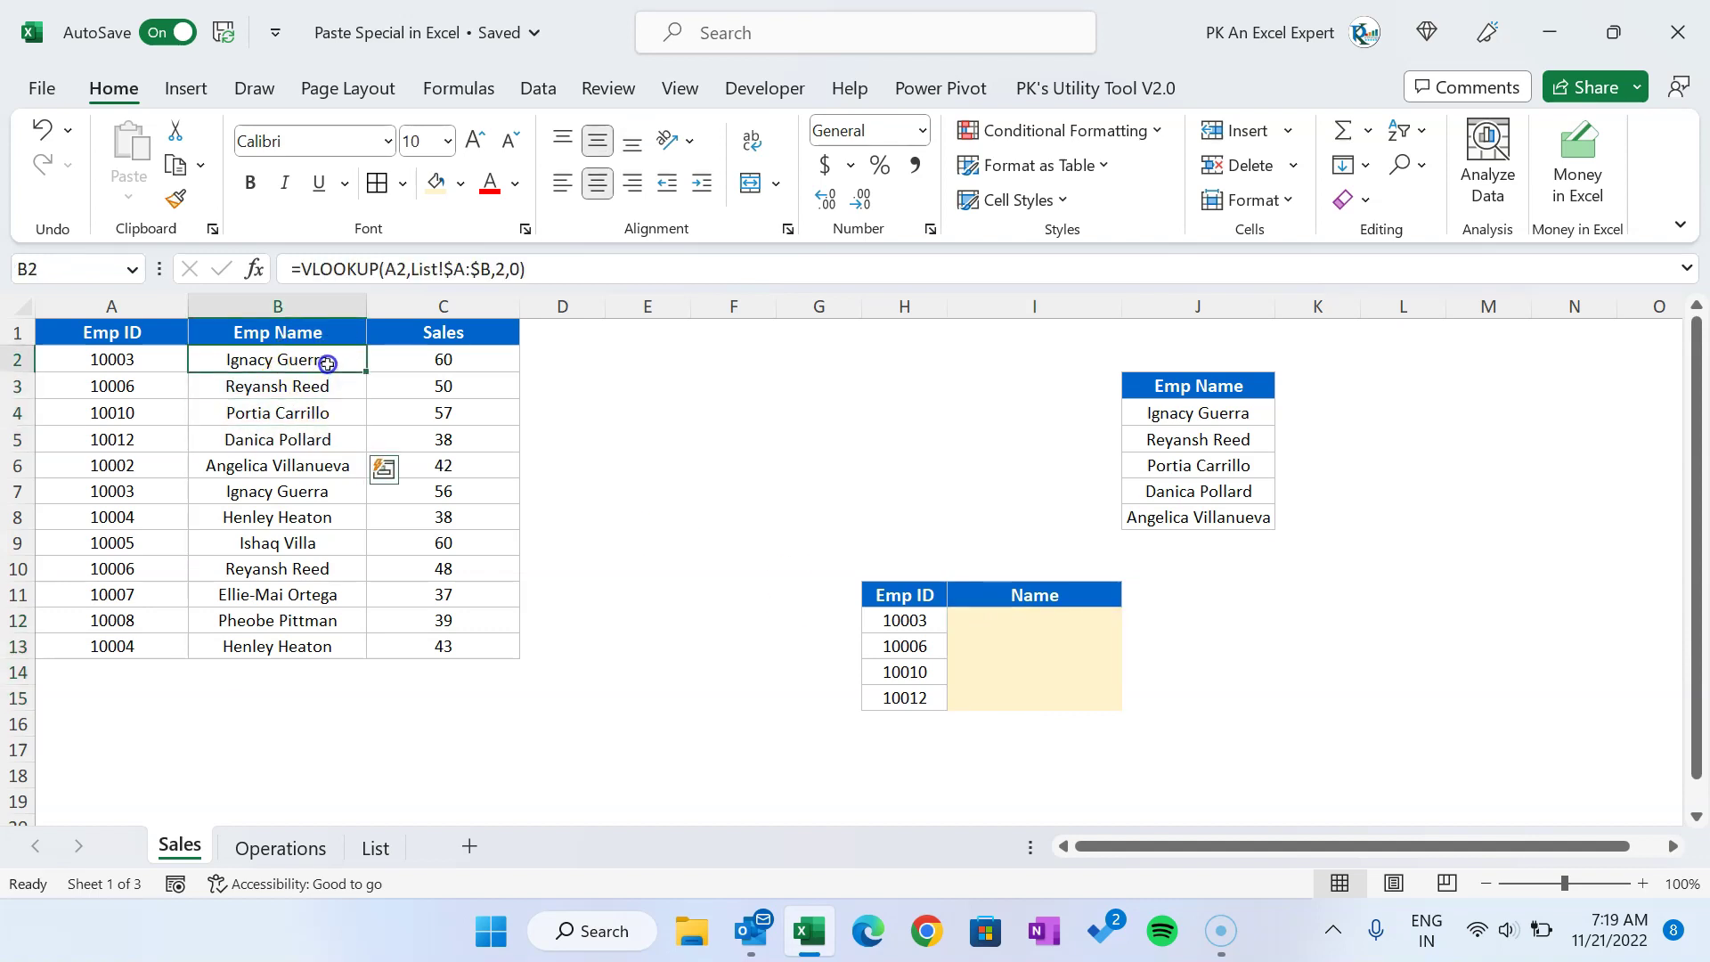
pyautogui.hotkey('ctrl', 'c')
pyautogui.moveTo(1041, 621); pyautogui.dragTo(1049, 689)
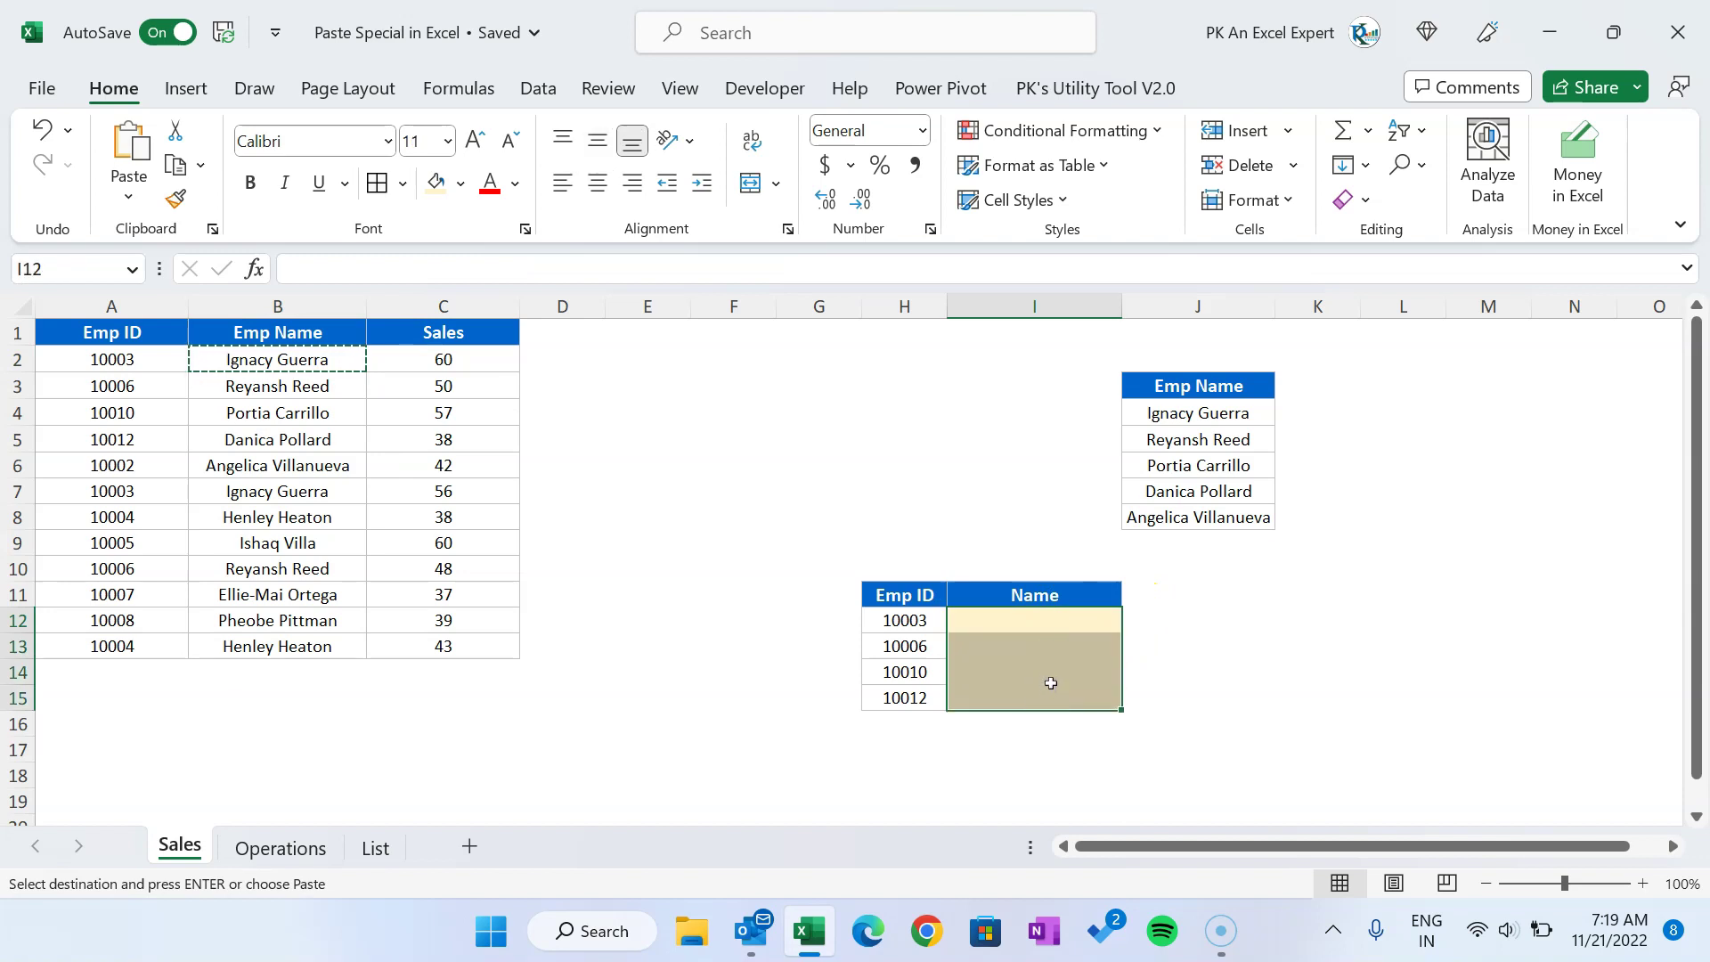
pyautogui.hotkey('alt', 'e')
pyautogui.press('s')
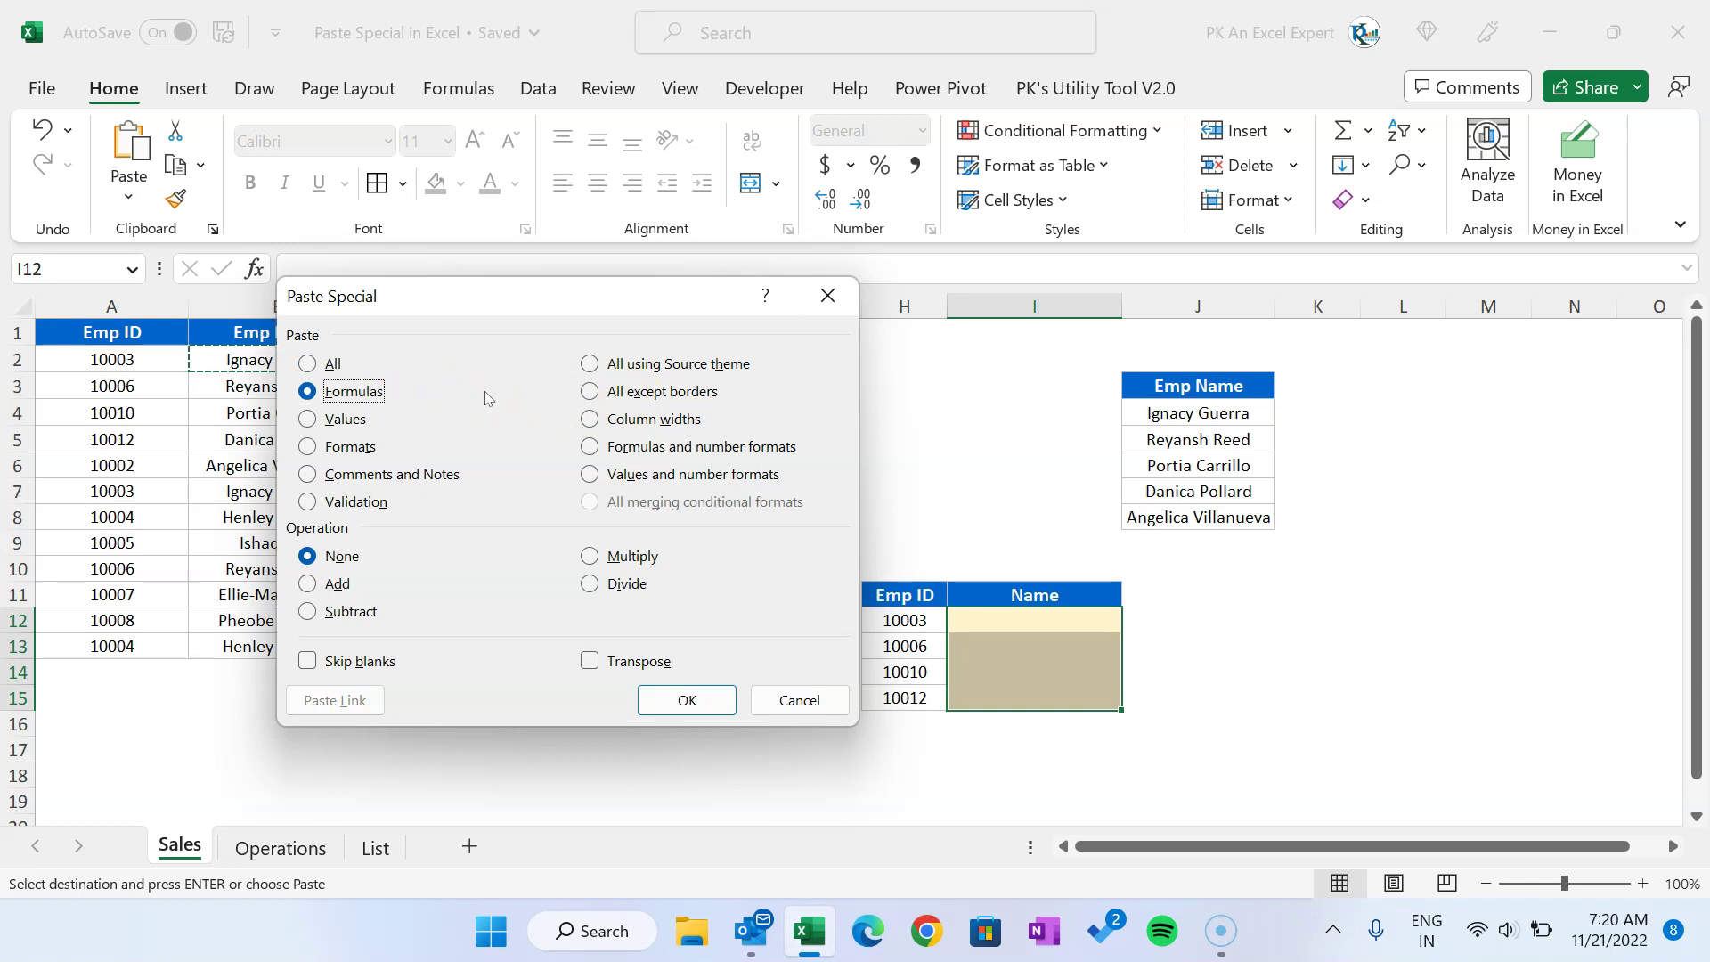
pyautogui.press('Return')
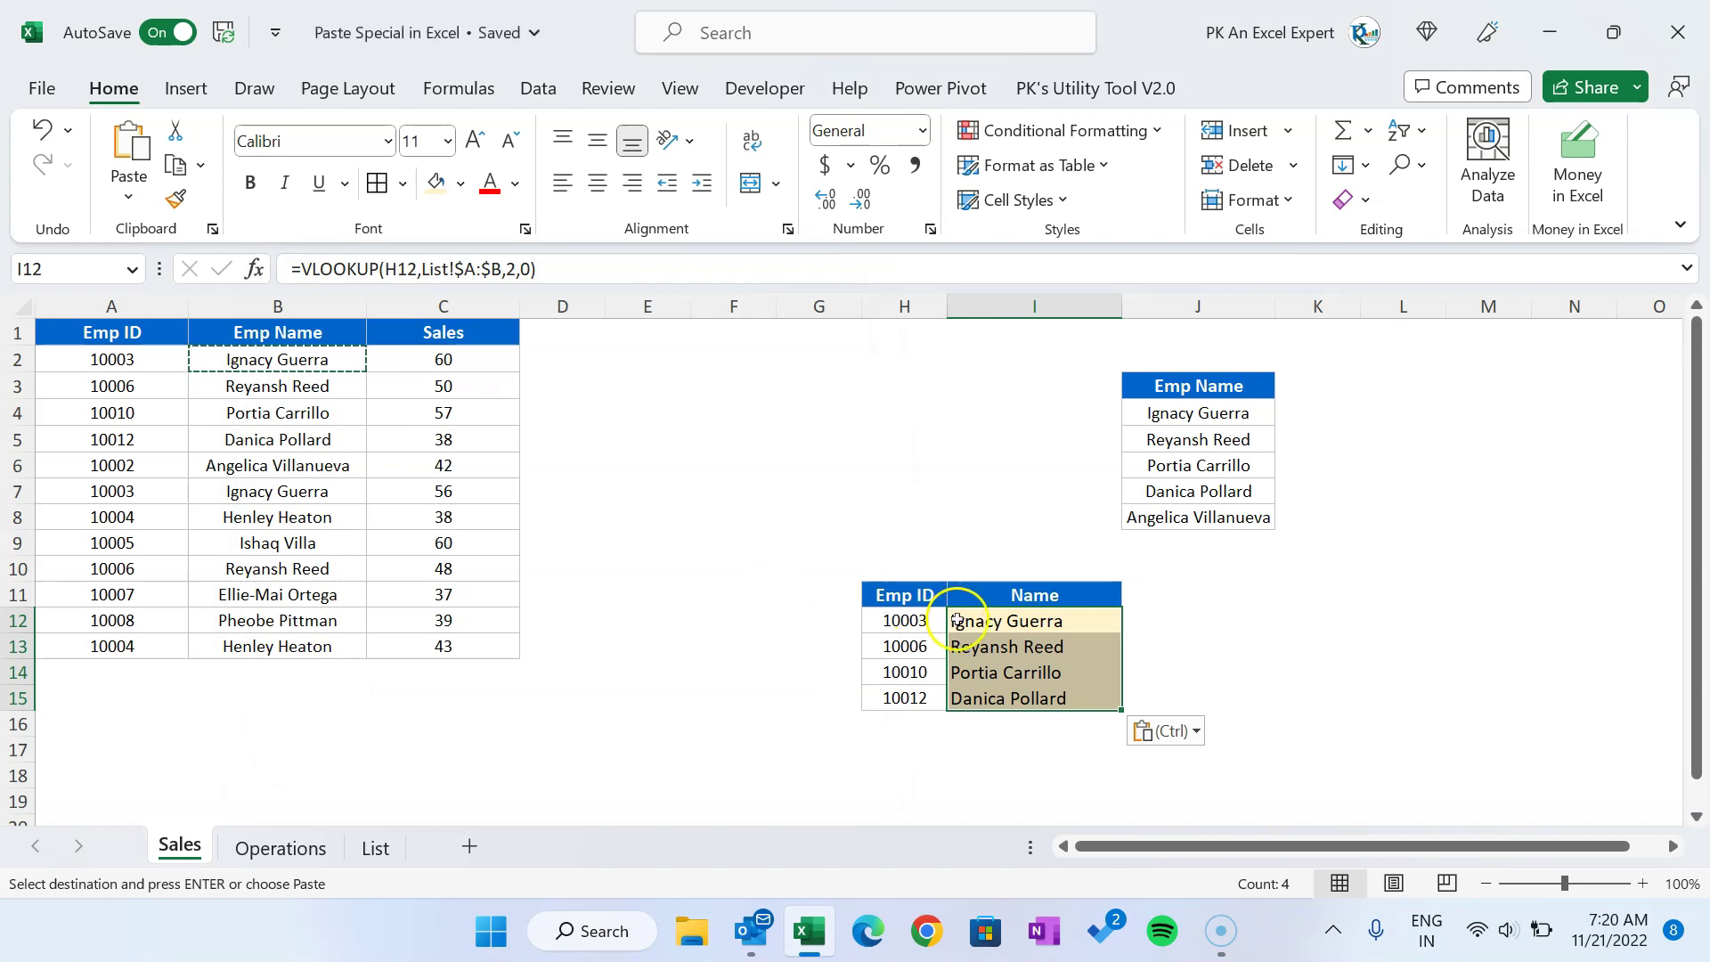
# Step: Check the formulas and cell formatting in the pasted Name cells I12:I15
pyautogui.click(970, 618)
pyautogui.moveTo(1003, 645); pyautogui.dragTo(1017, 664)
pyautogui.moveTo(1015, 621); pyautogui.dragTo(1031, 699)
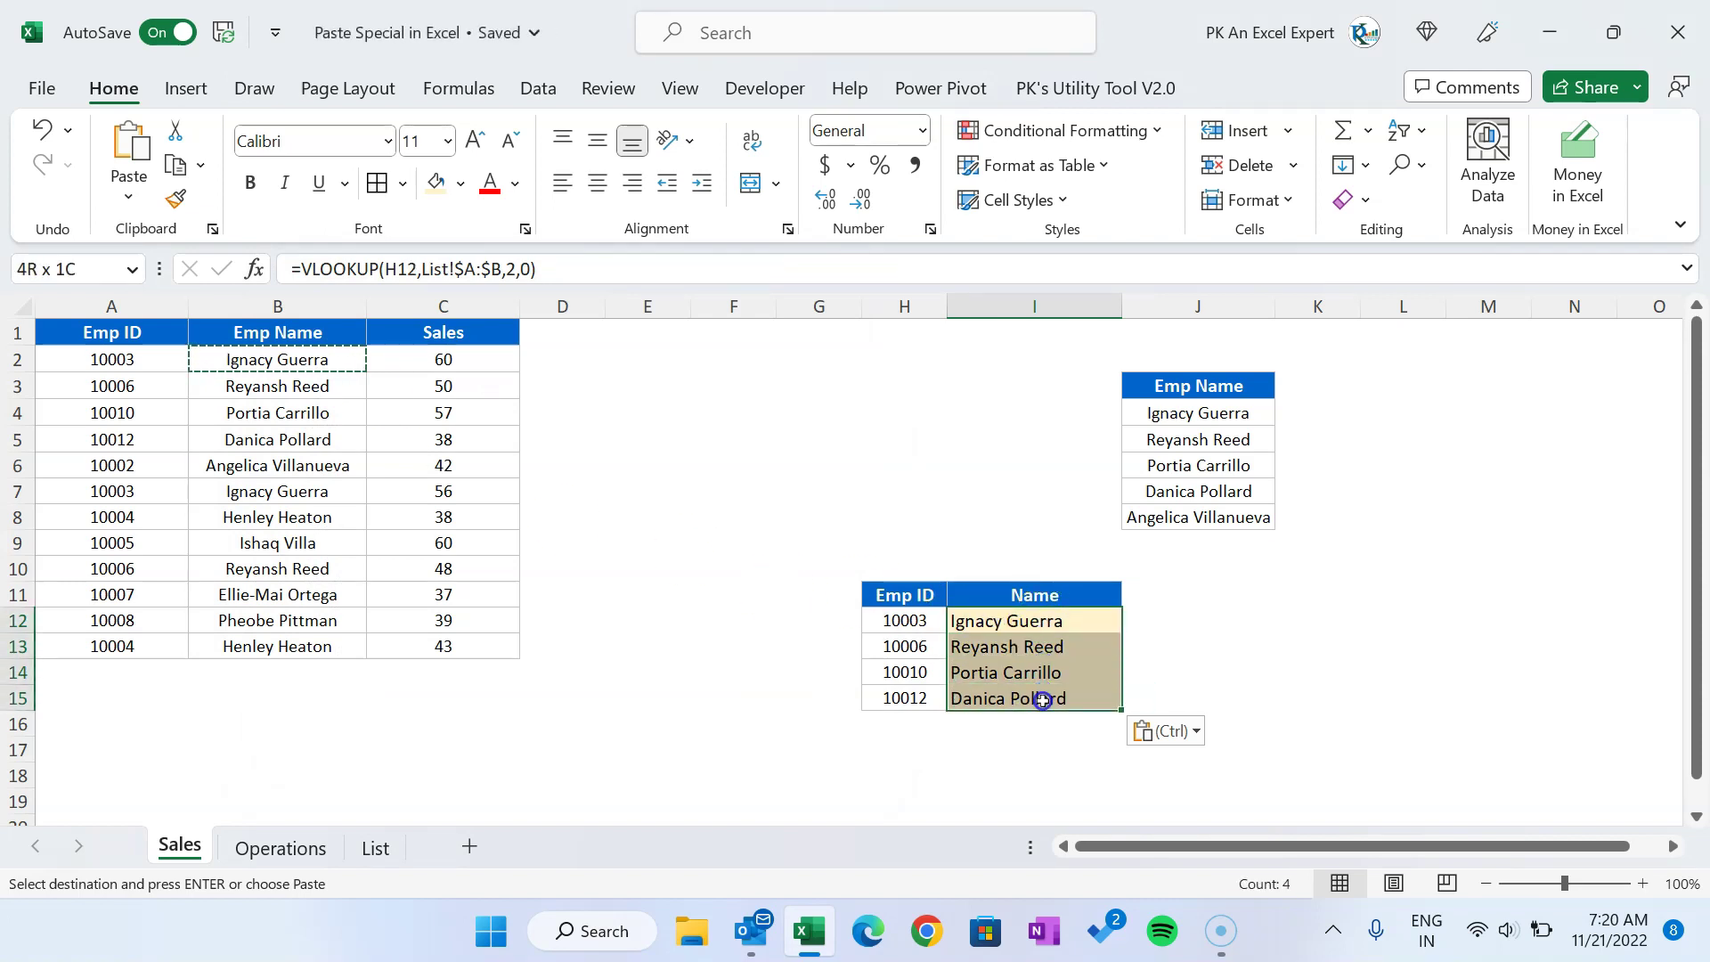
pyautogui.click(1088, 629)
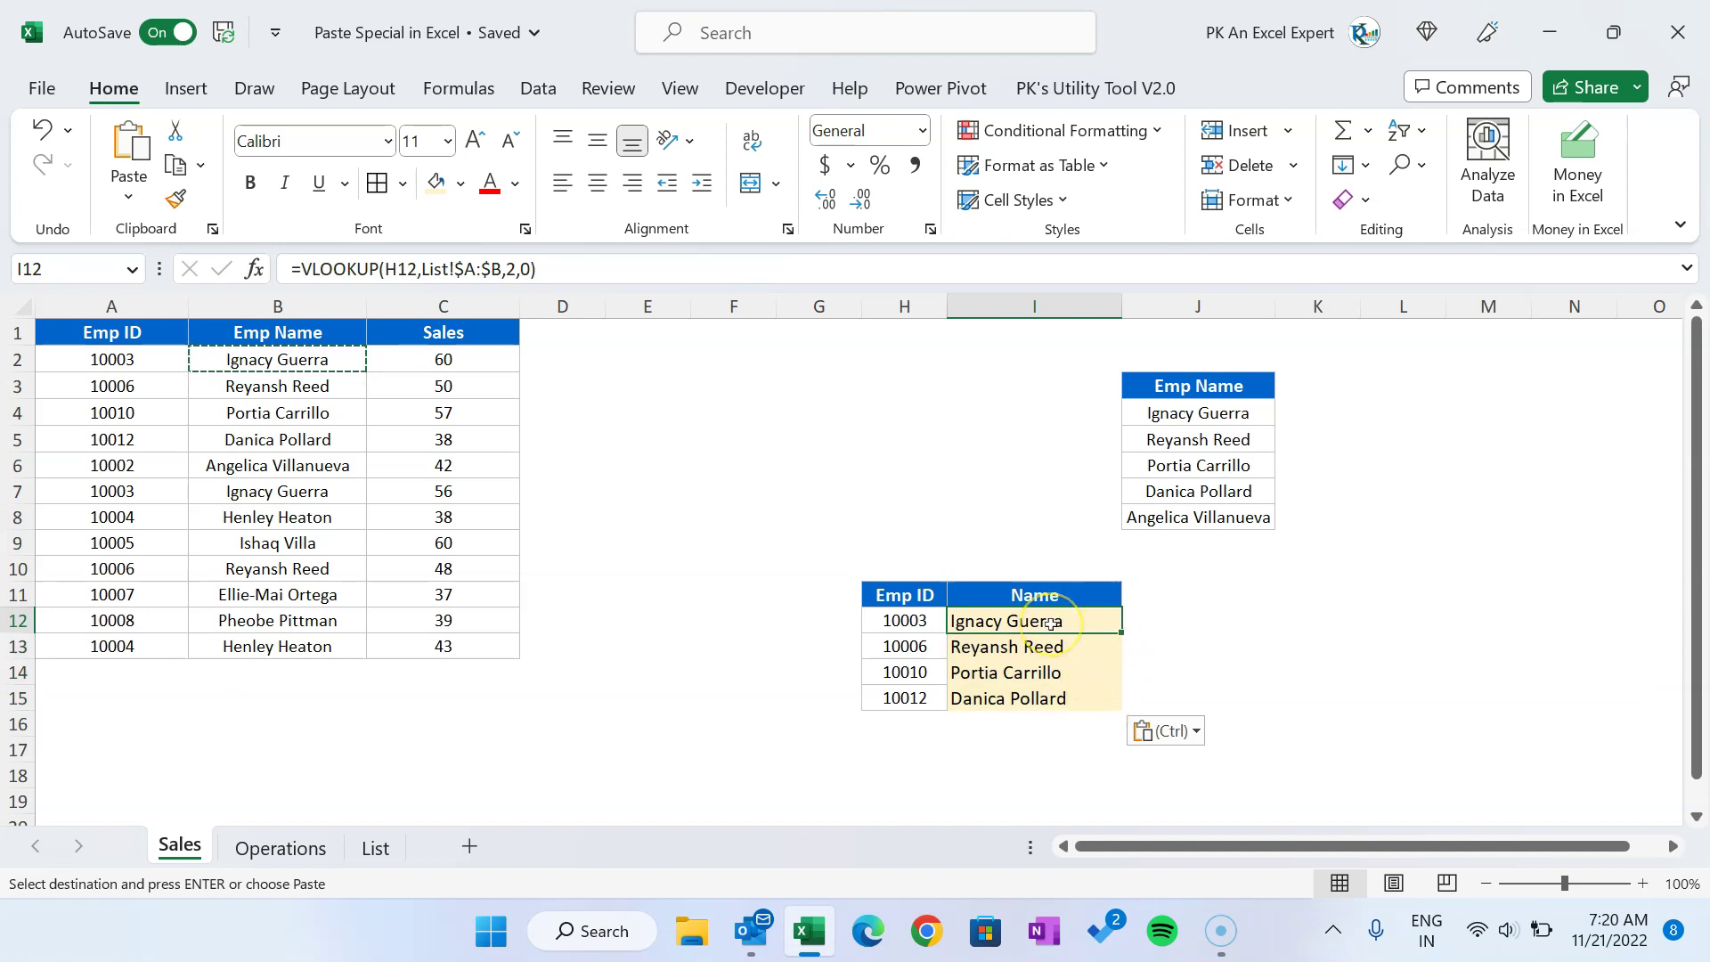
pyautogui.hotkey('ctrl', 'alt', 'v')
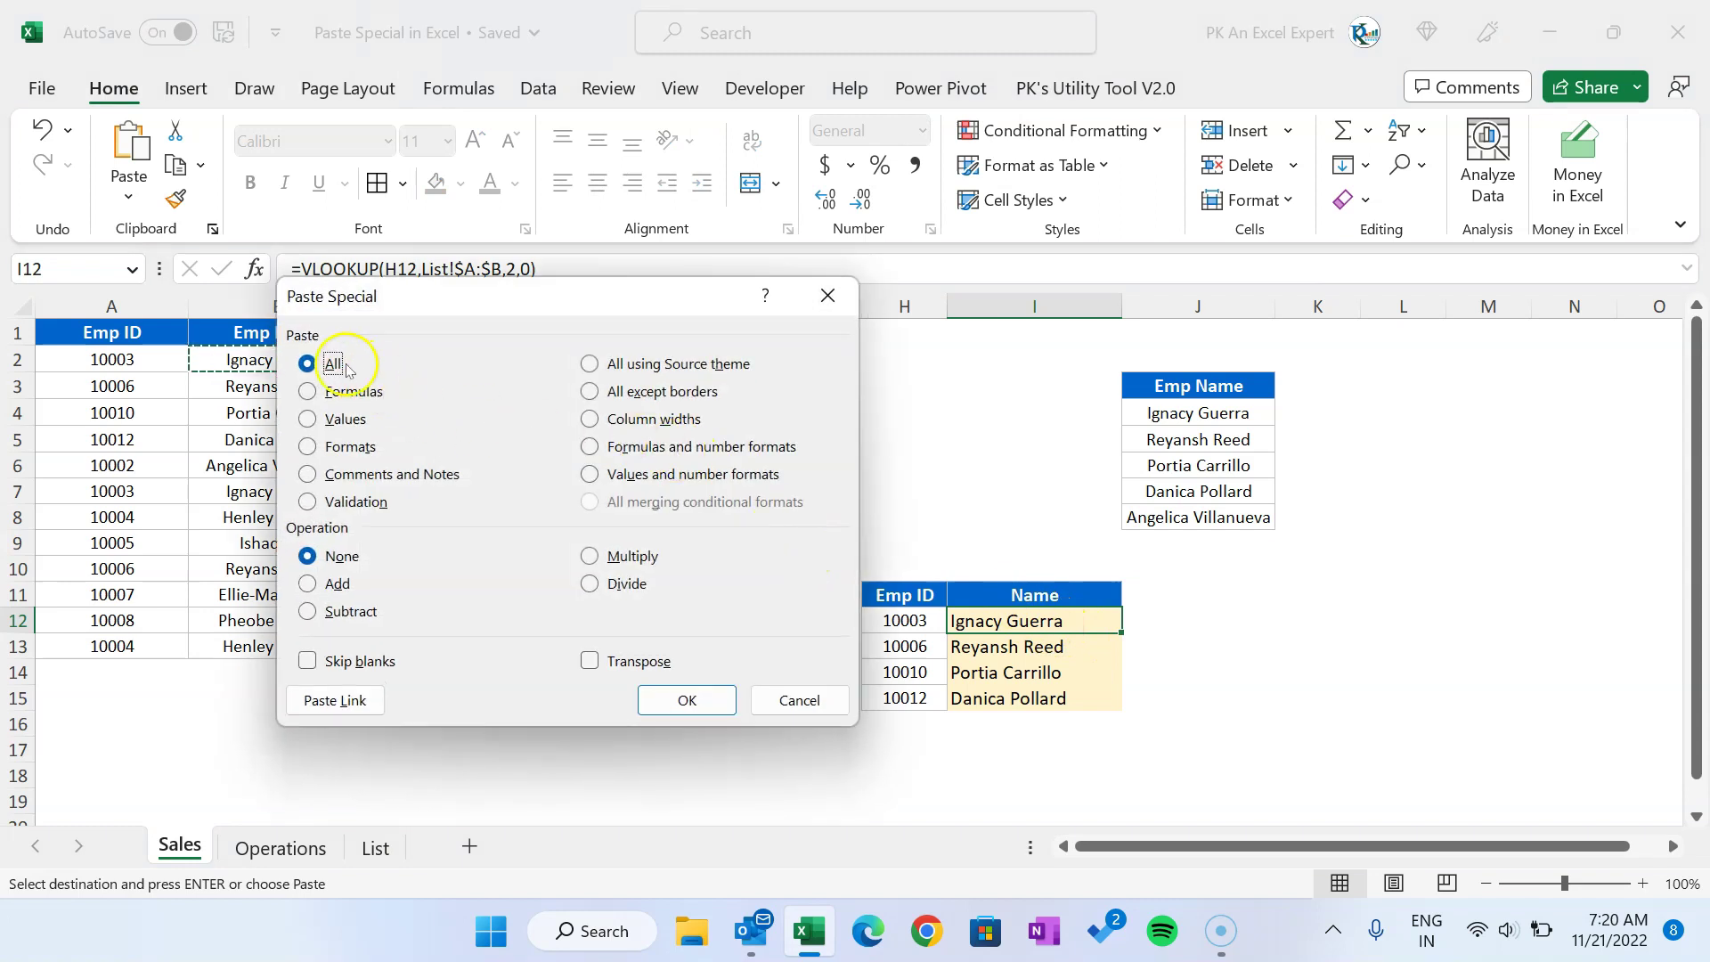
pyautogui.click(347, 401)
pyautogui.click(359, 430)
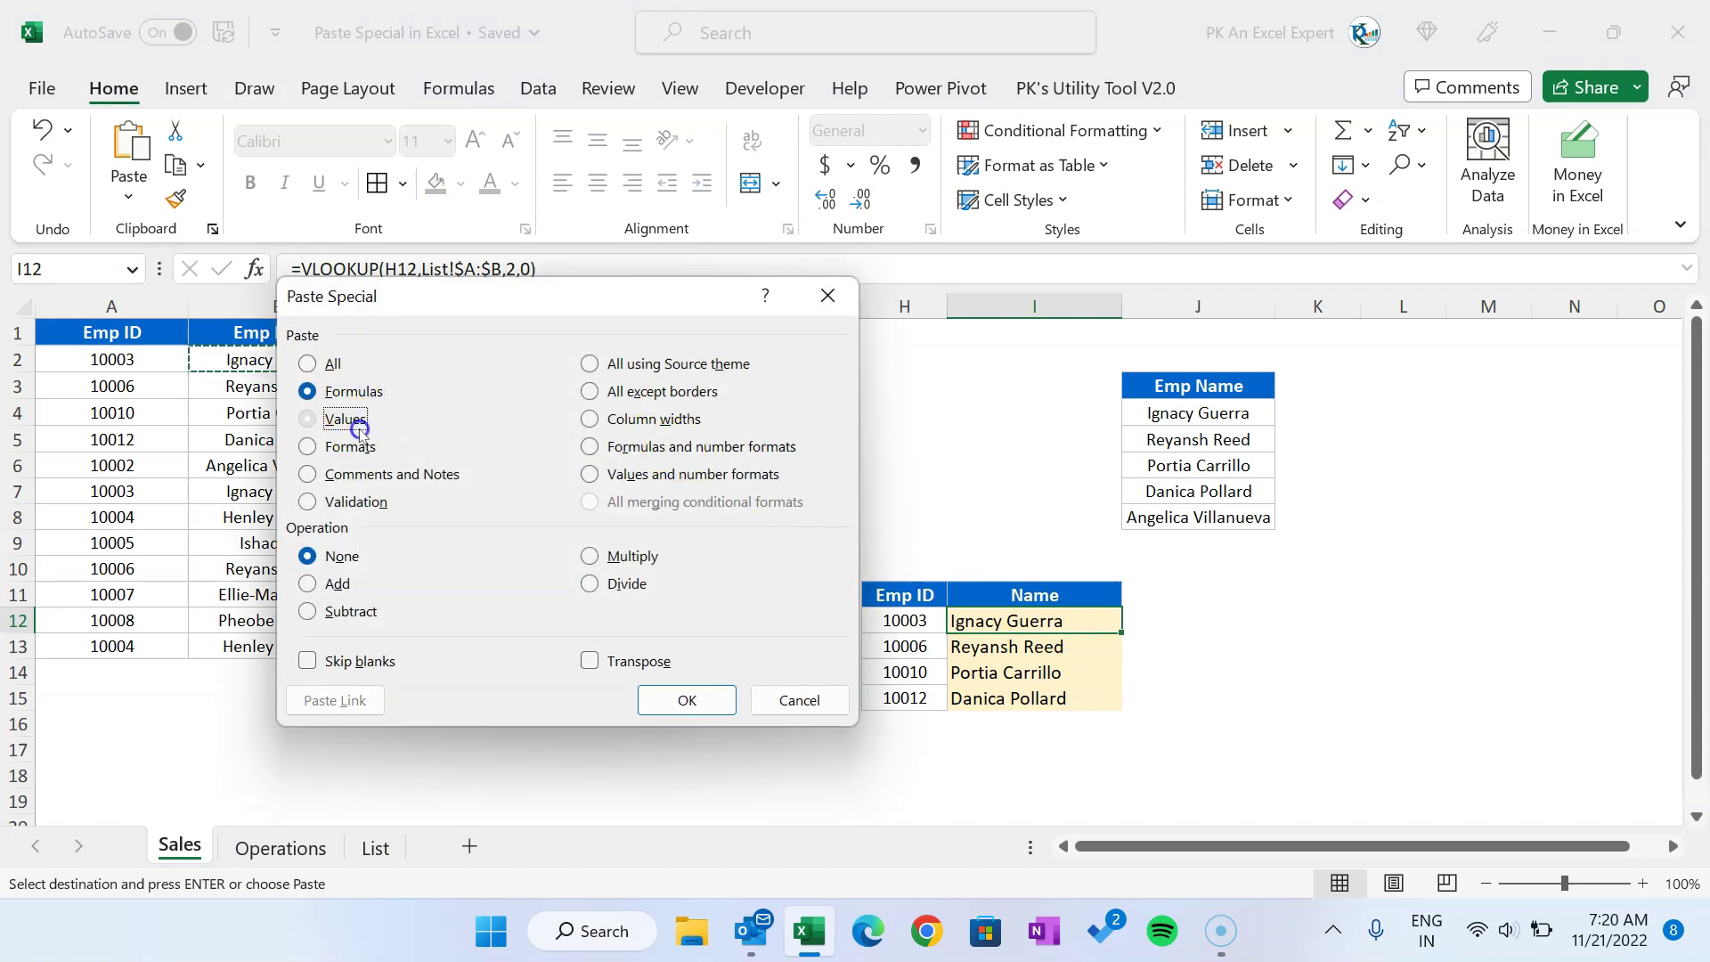
pyautogui.click(365, 449)
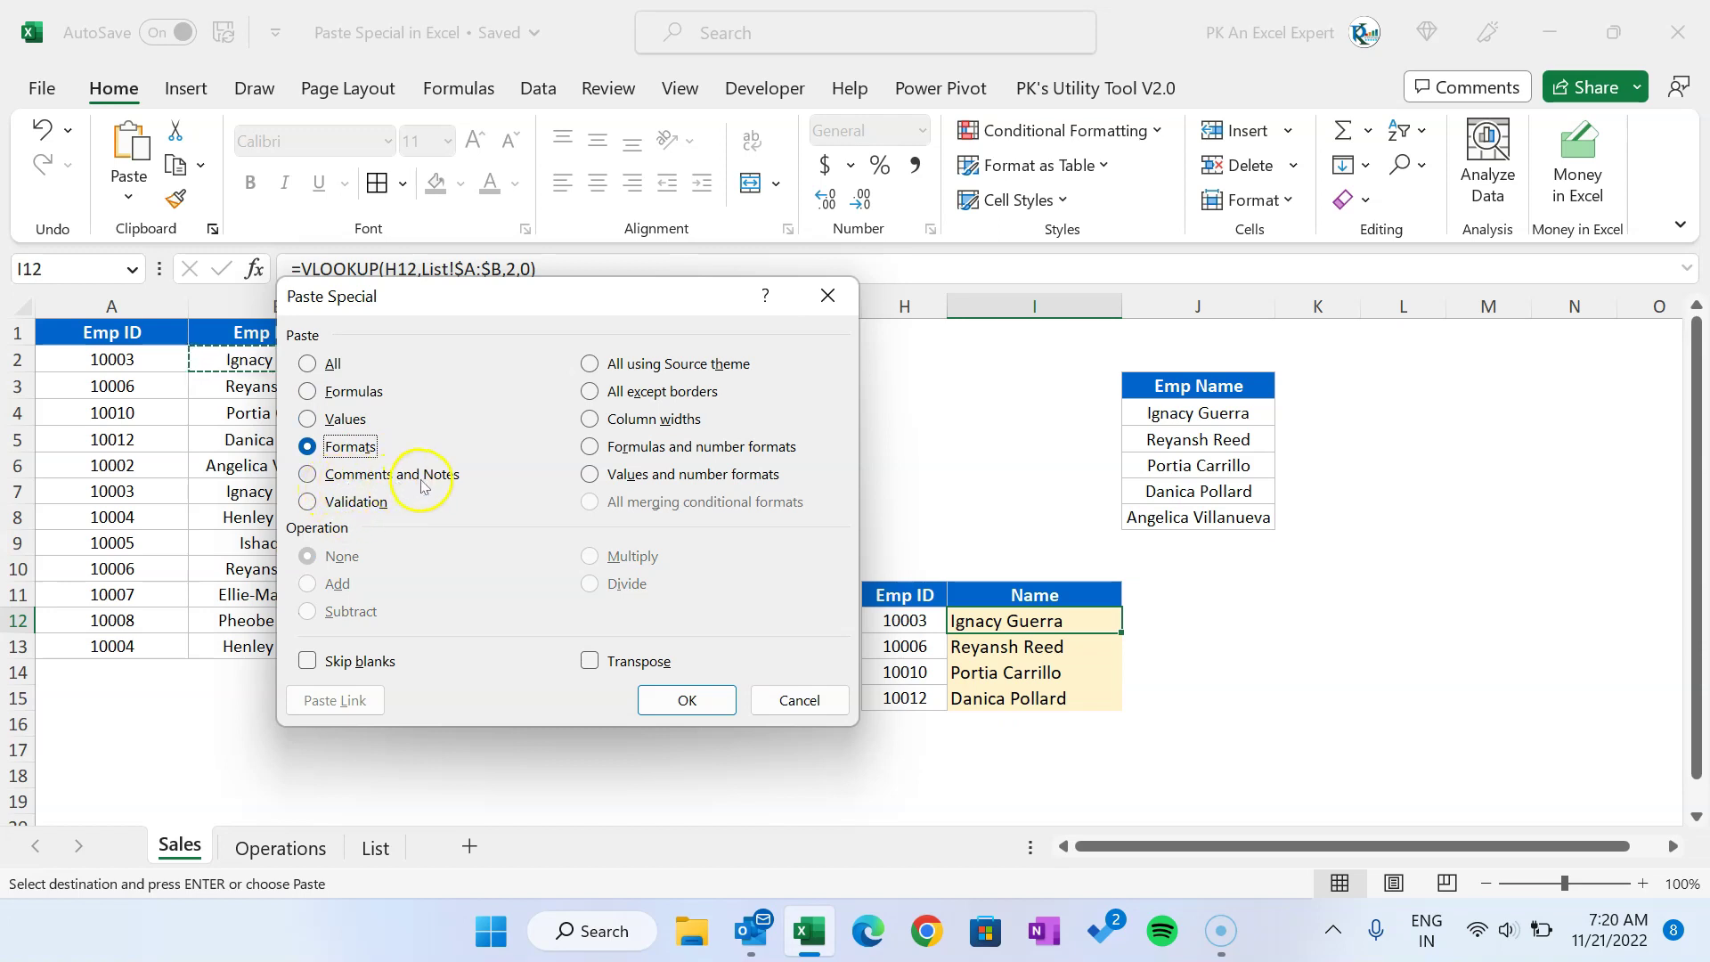
pyautogui.click(828, 295)
pyautogui.click(737, 414)
pyautogui.press('Escape')
# Step: Add a note with the text "Test" to the Sales cell C3
pyautogui.click(473, 386)
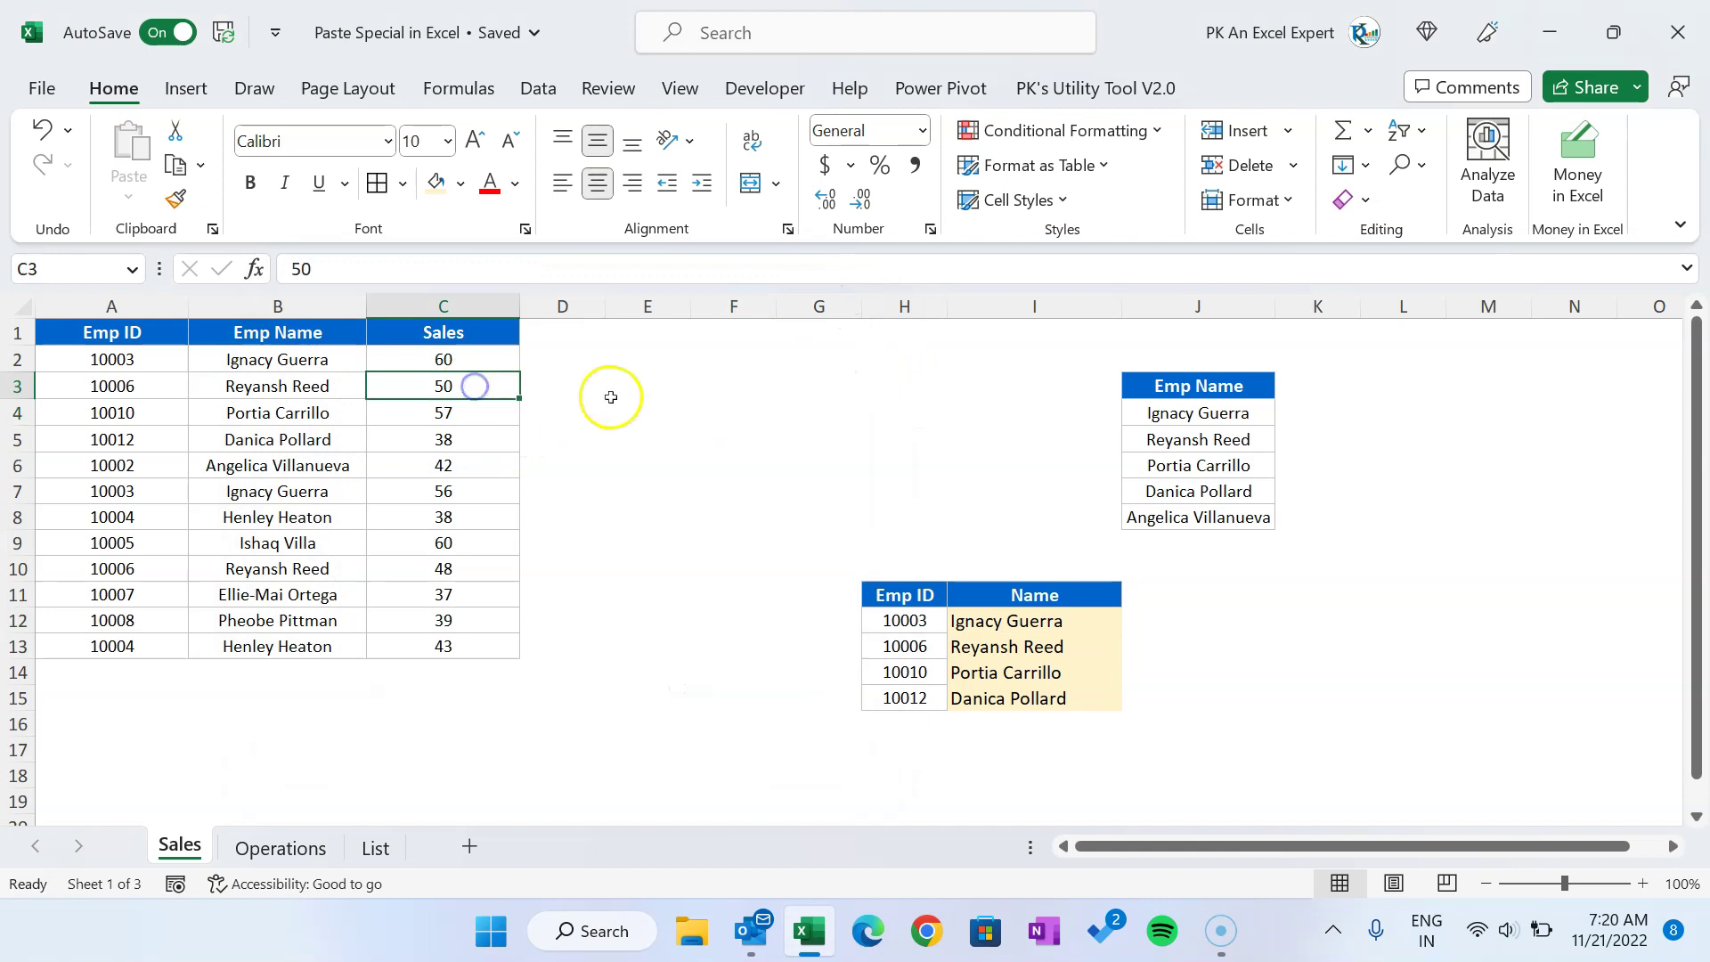
pyautogui.click(608, 88)
pyautogui.click(1086, 182)
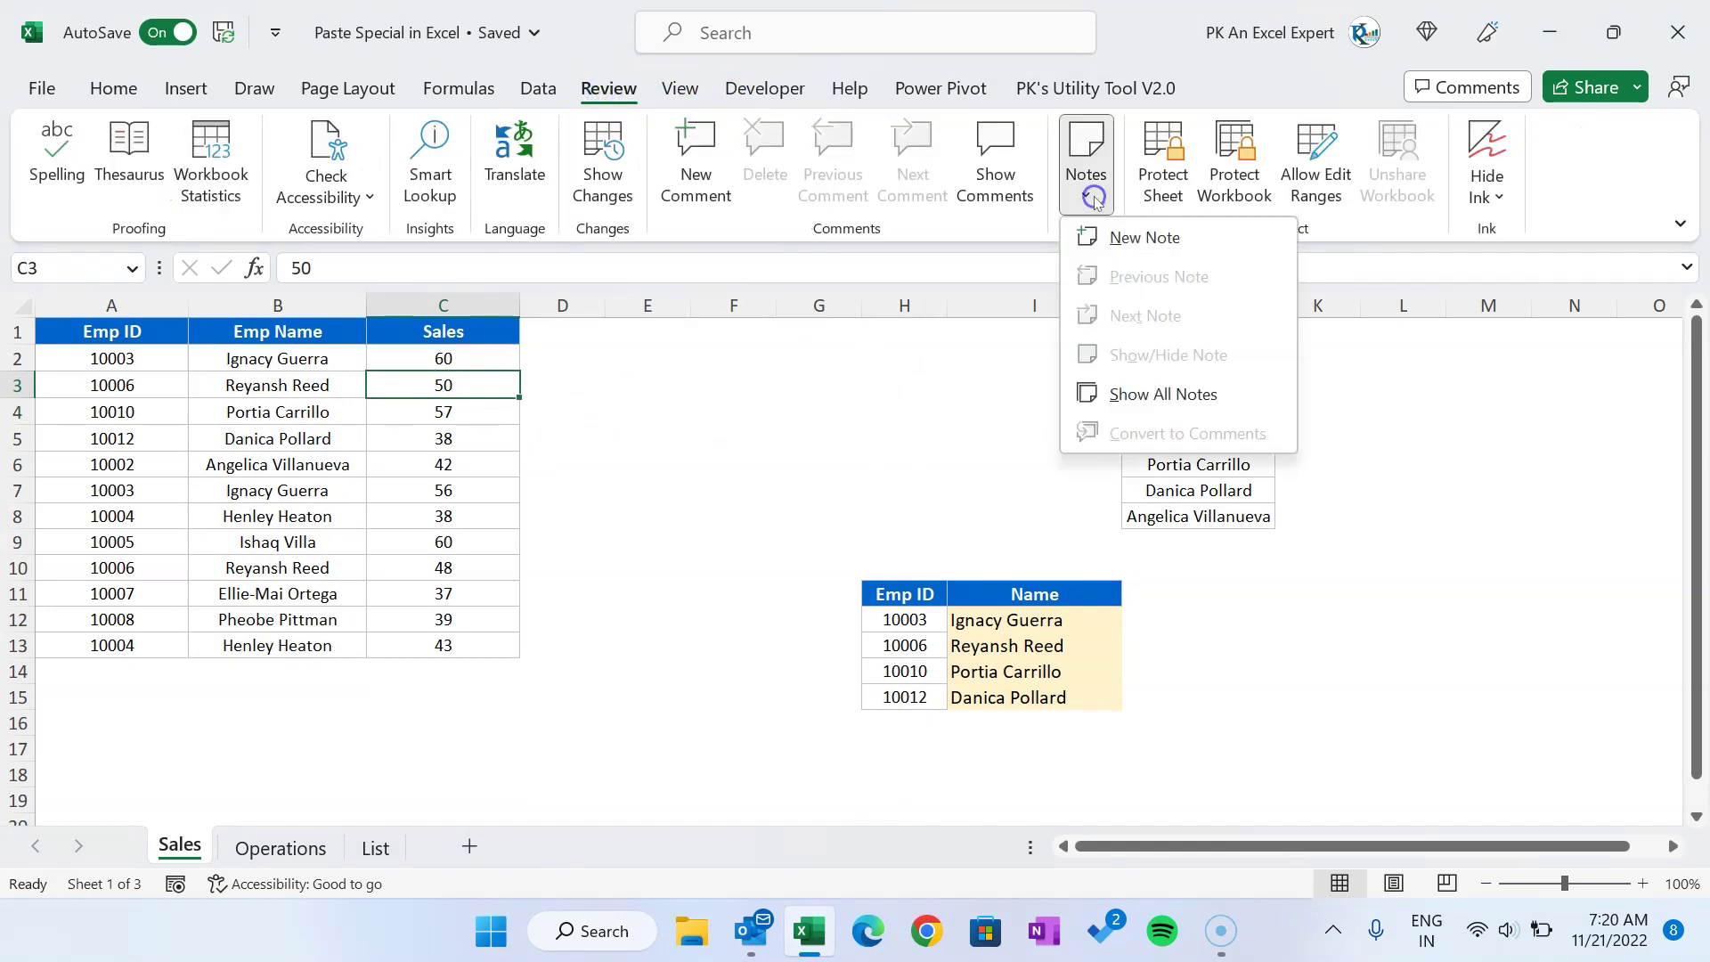
pyautogui.click(1141, 239)
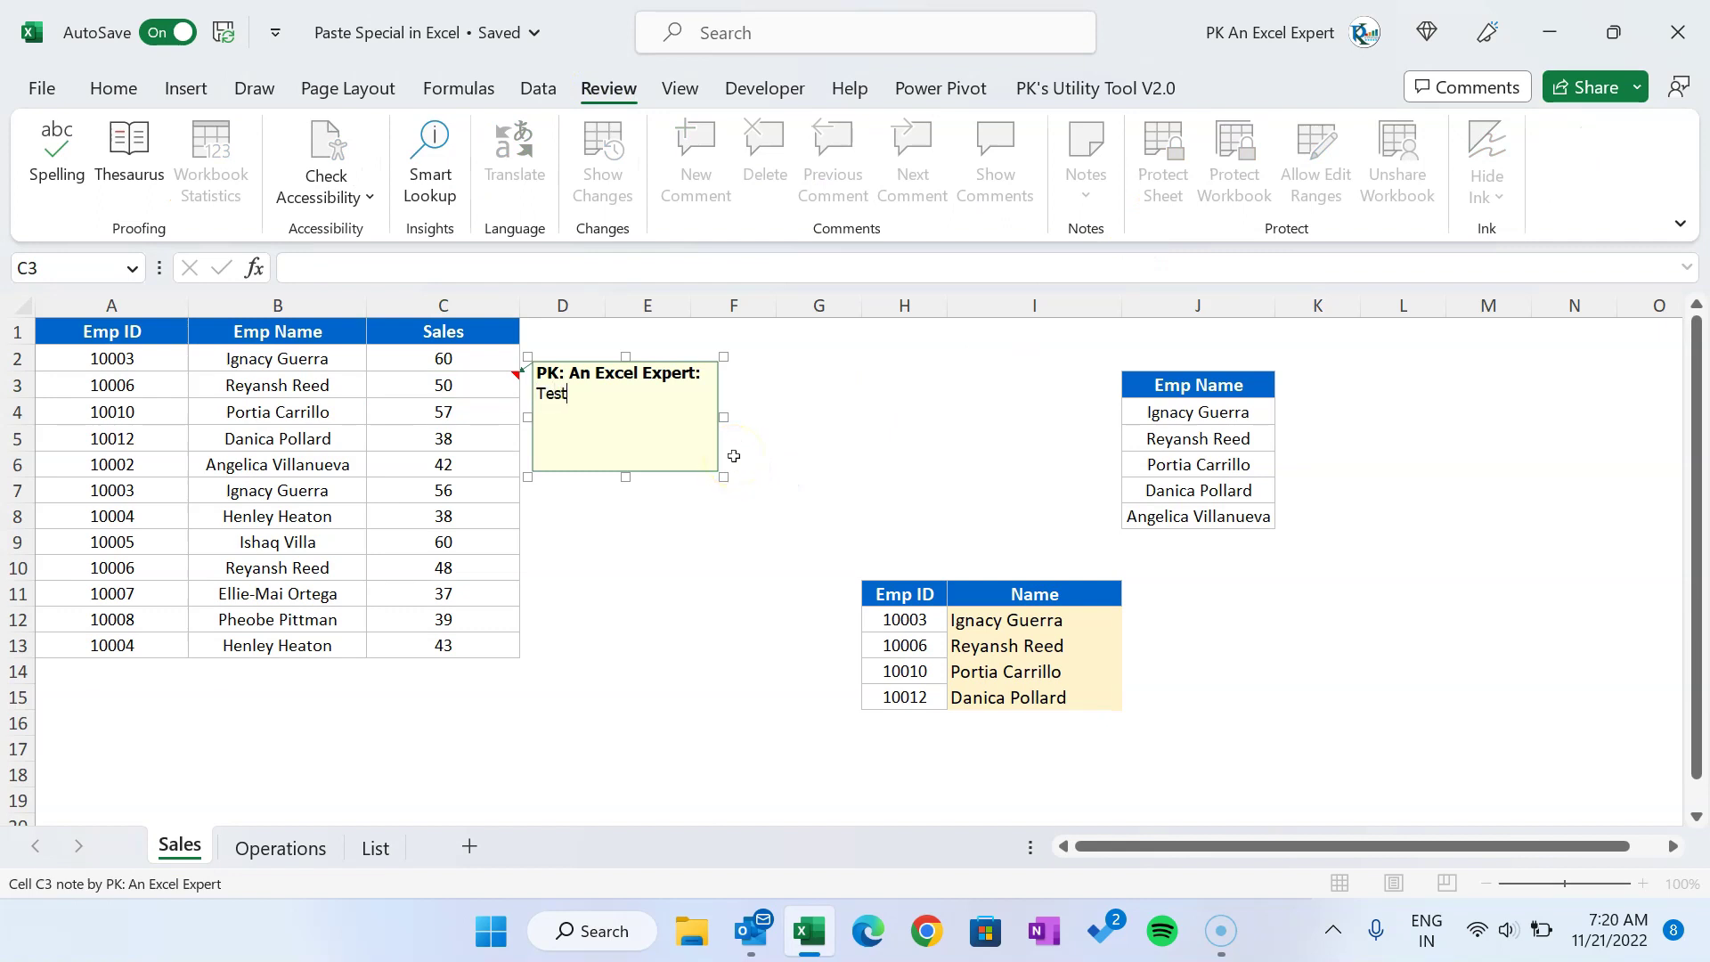
# Step: Copy C3 and paste it into K4:K8 with the Paste Special option Comments and Notes
pyautogui.click(468, 388)
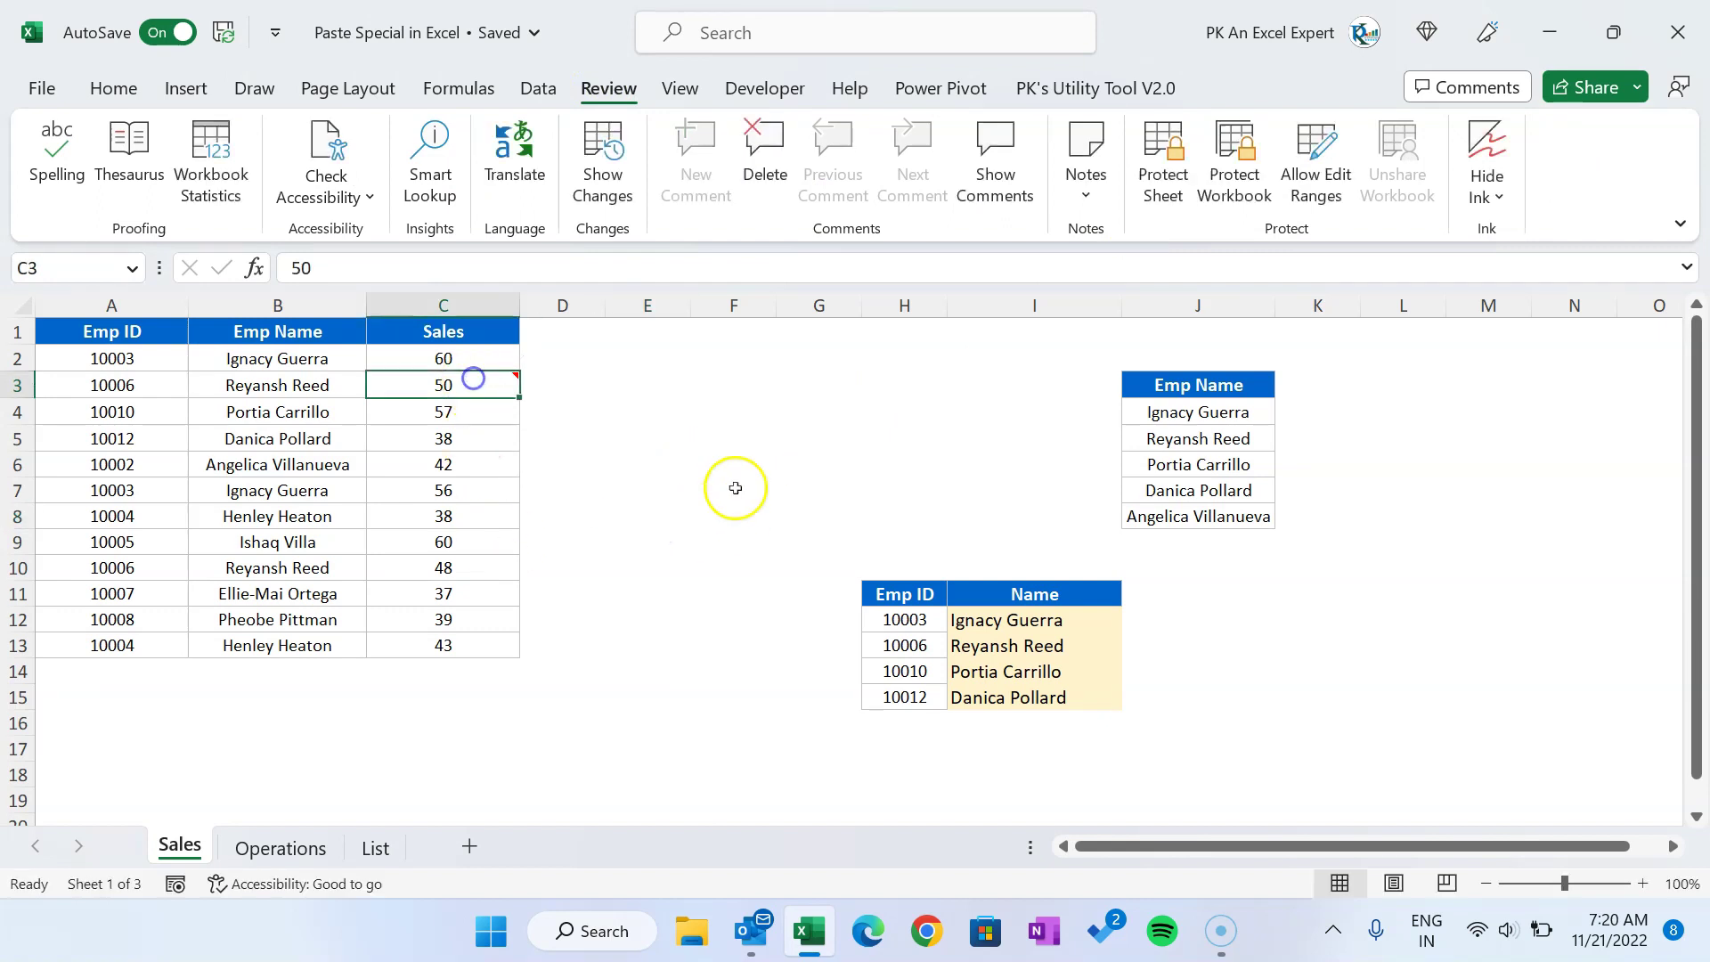
pyautogui.hotkey('ctrl', 'c')
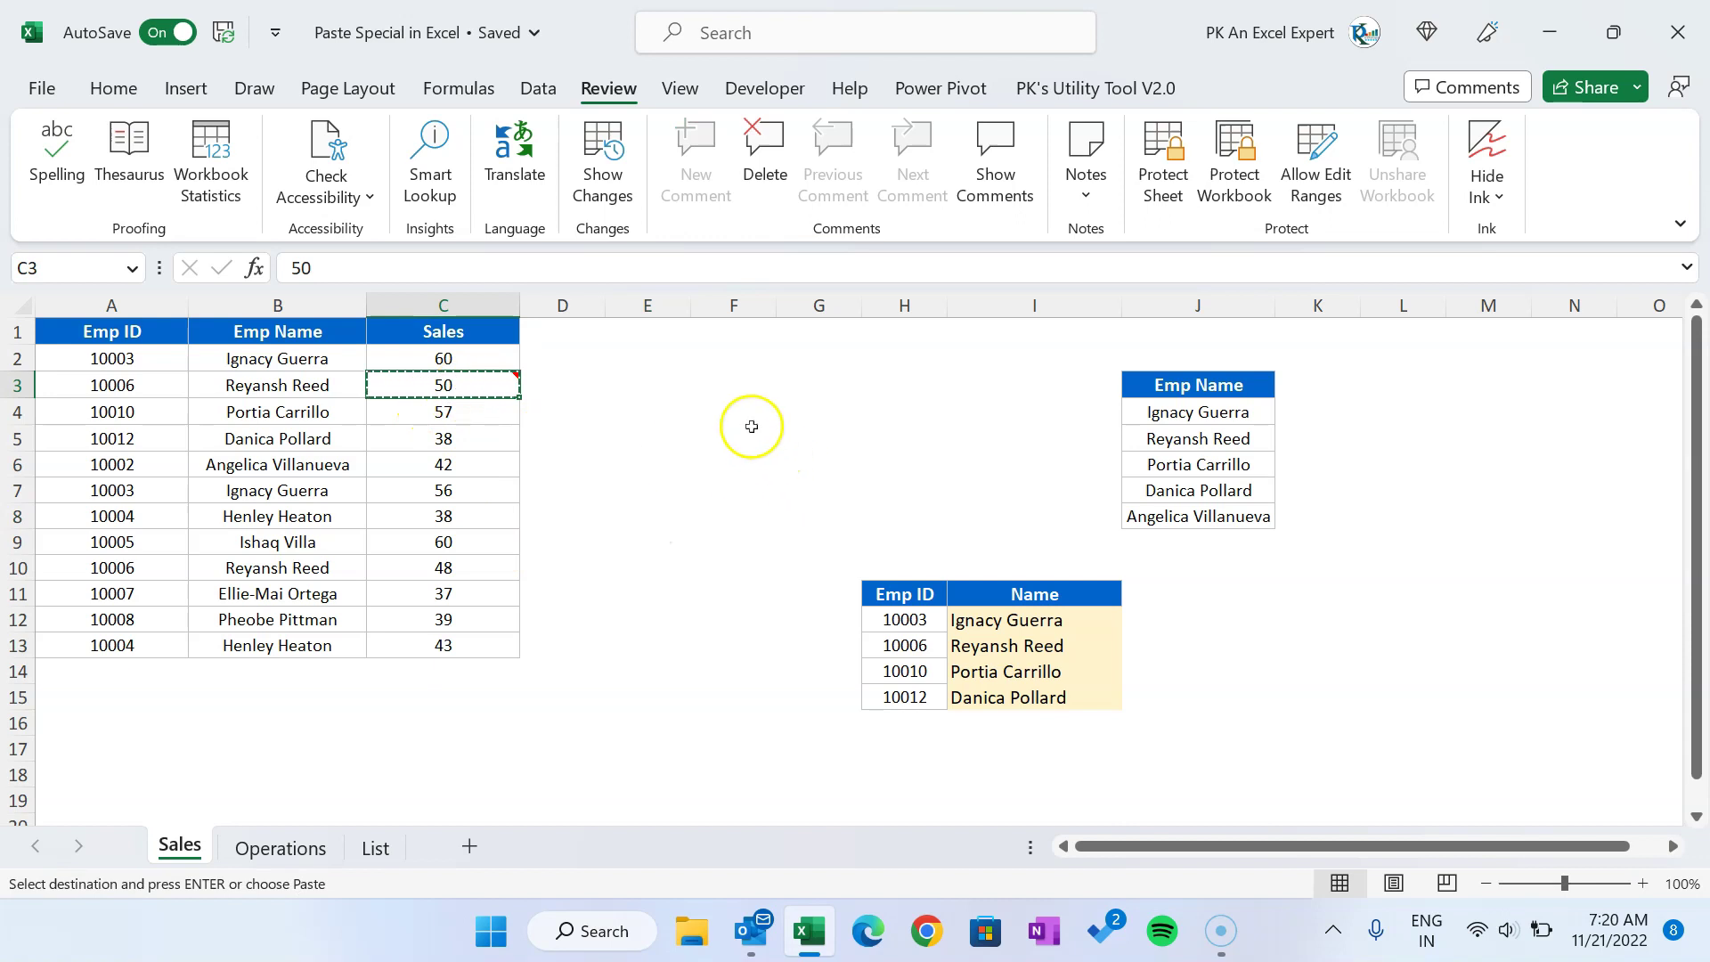
pyautogui.moveTo(1321, 417); pyautogui.dragTo(1326, 520)
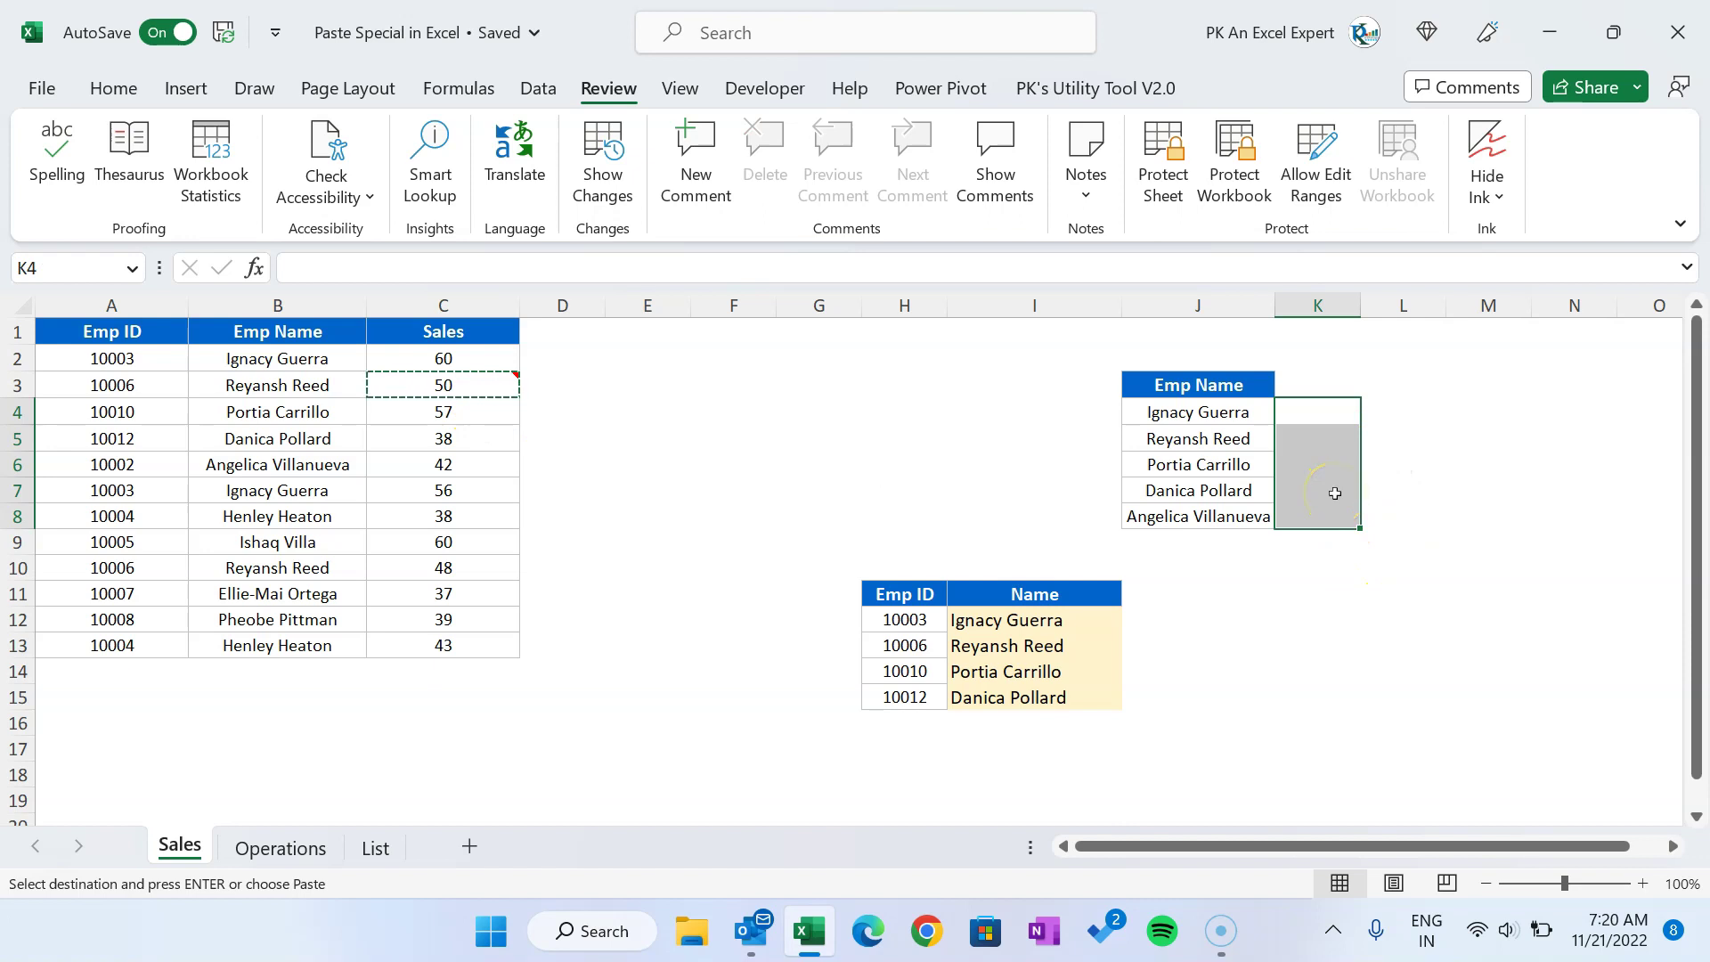
pyautogui.hotkey('ctrl', 'alt', 'v')
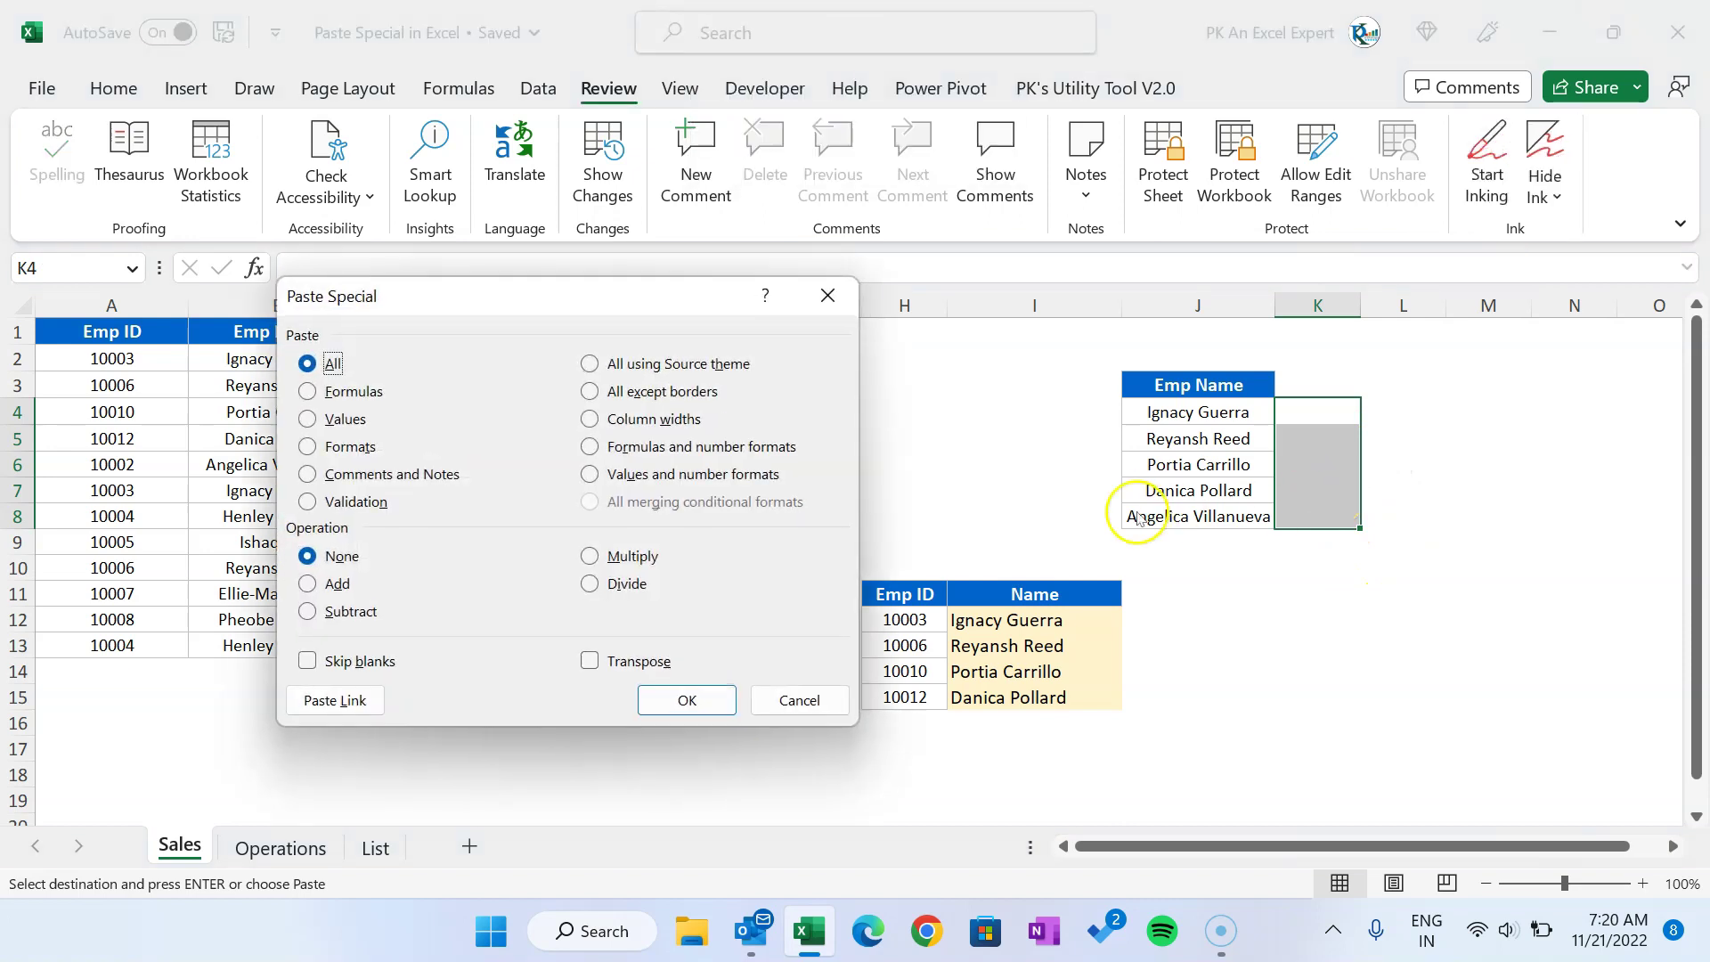
pyautogui.click(383, 474)
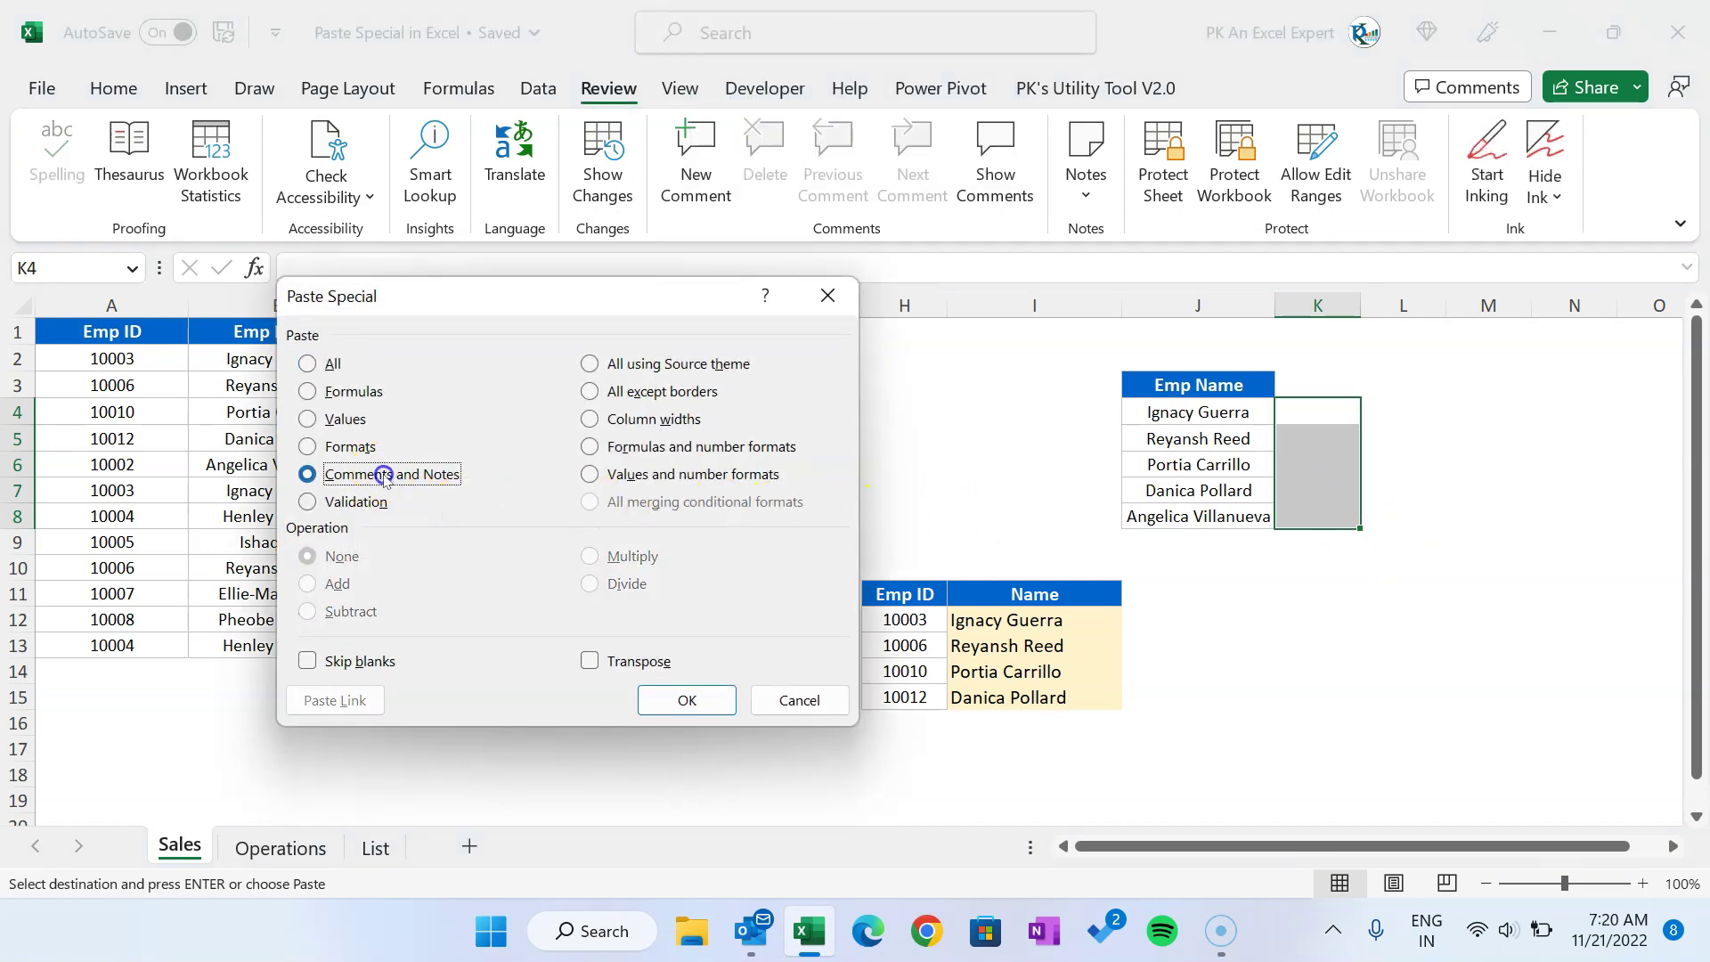
pyautogui.click(715, 709)
pyautogui.click(1247, 643)
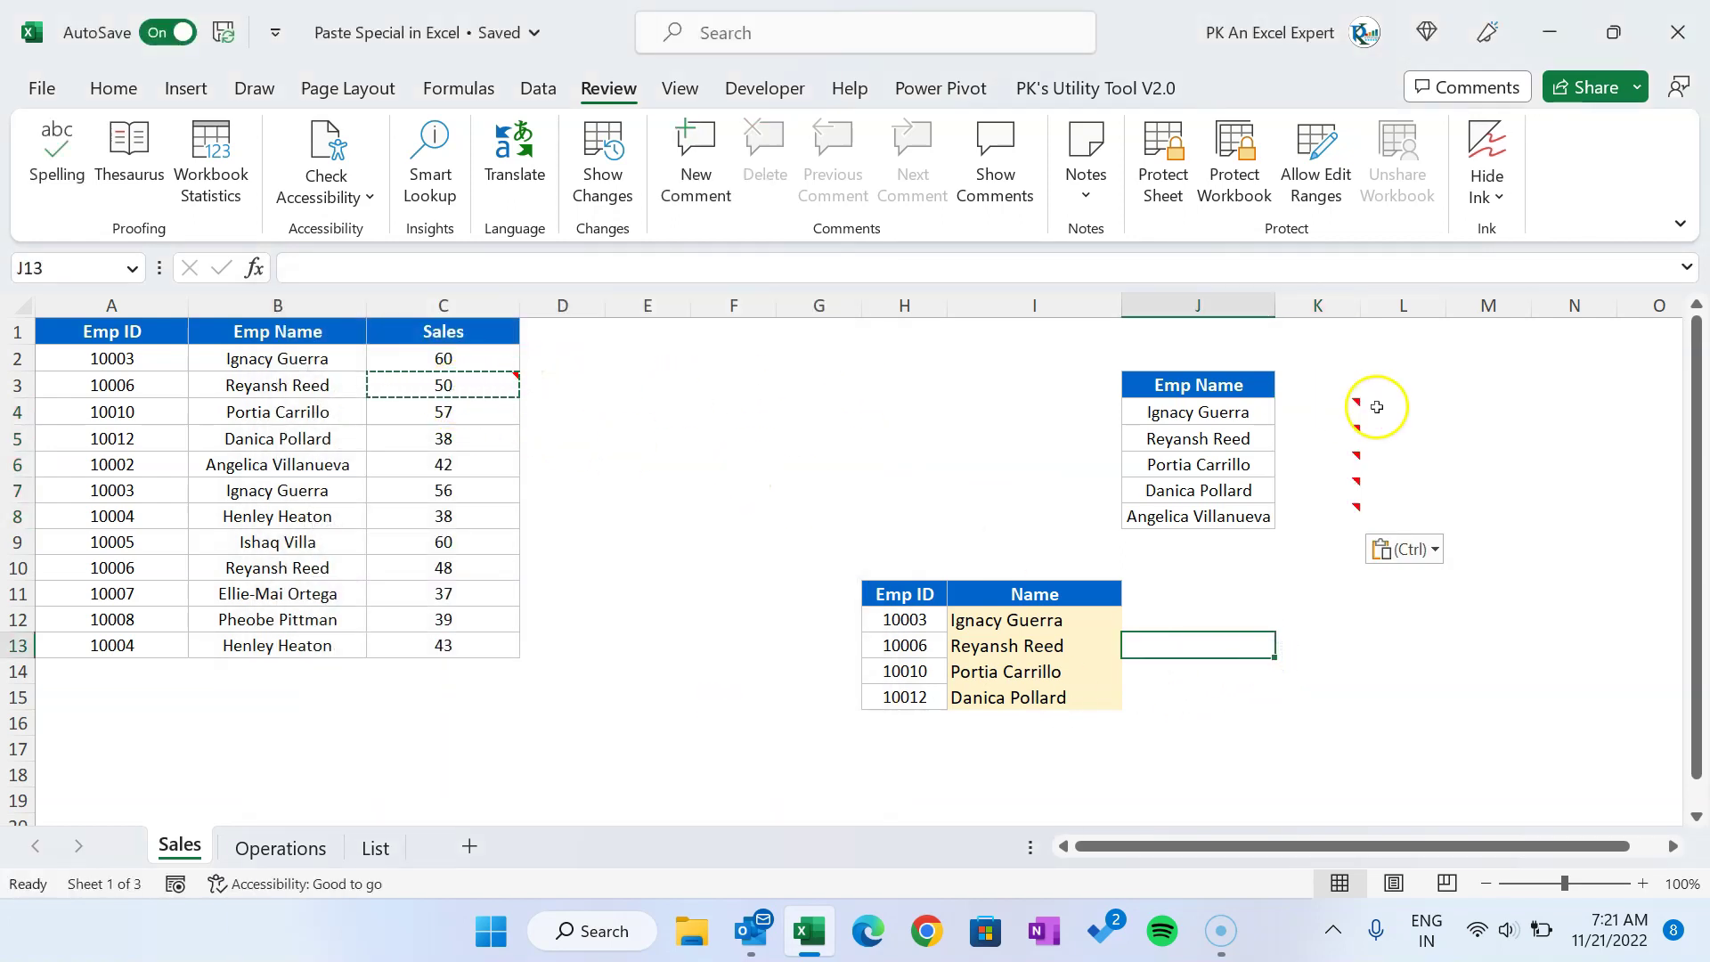
# Step: Check the cells with pasted notes in column K, and clear the copy selection
pyautogui.click(1325, 408)
pyautogui.click(1324, 440)
pyautogui.click(1324, 465)
pyautogui.click(1329, 499)
pyautogui.click(1324, 411)
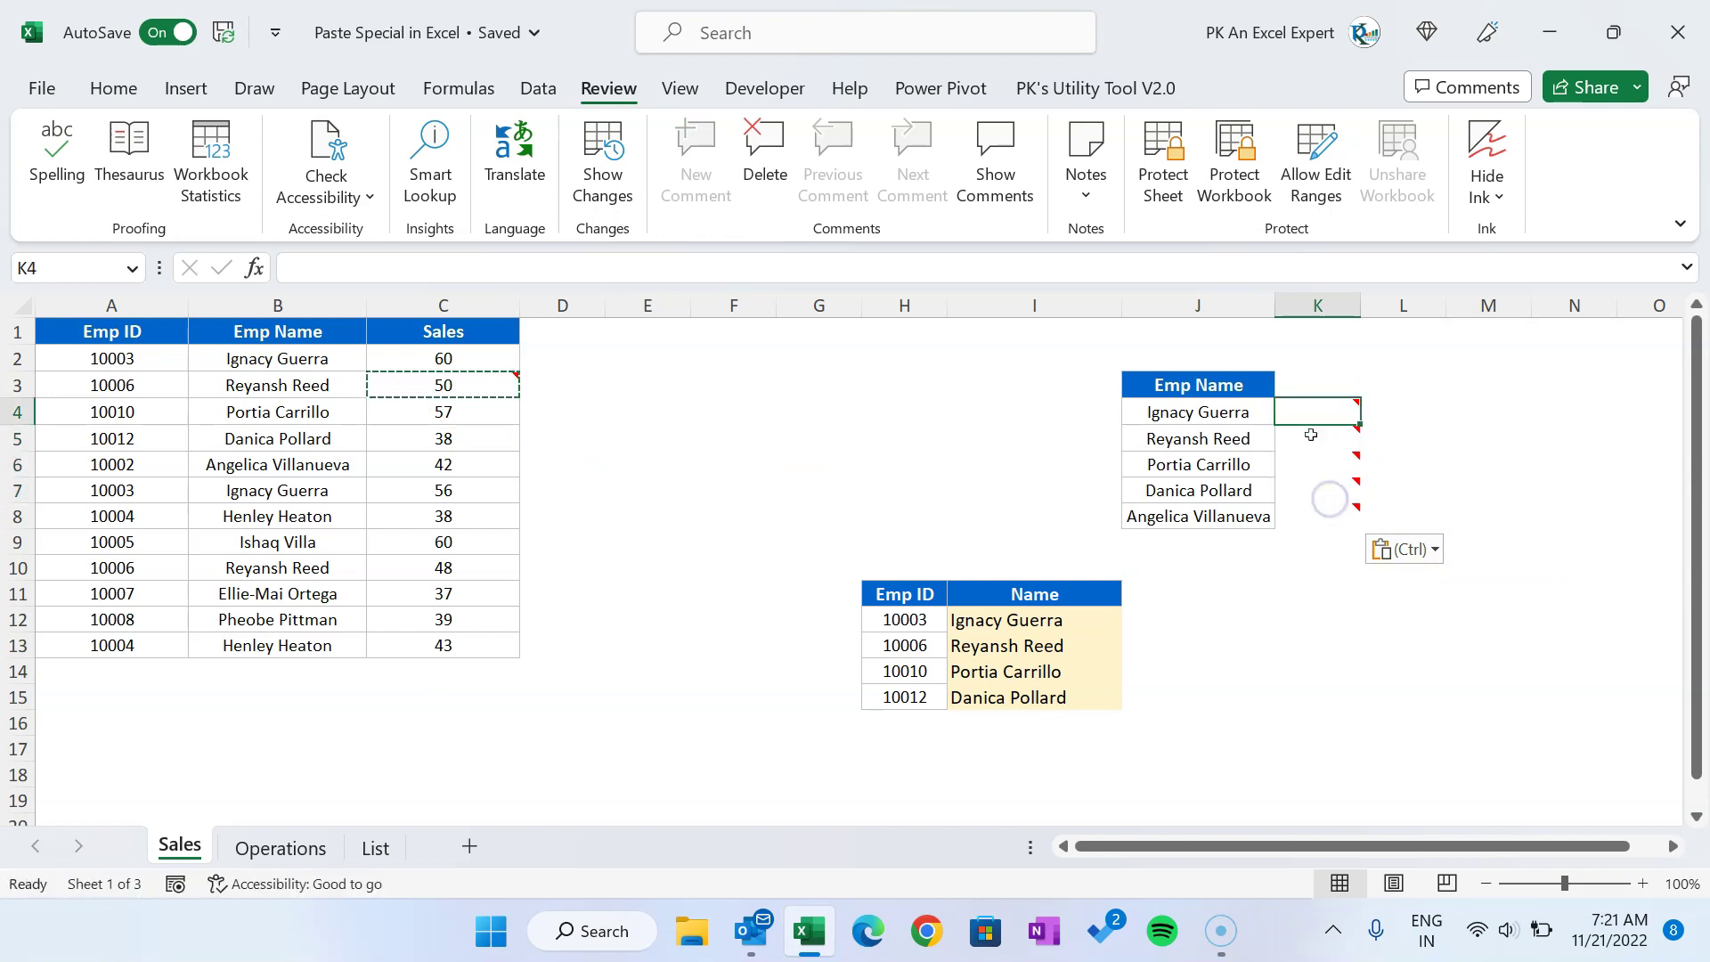
pyautogui.click(1324, 440)
pyautogui.click(1323, 467)
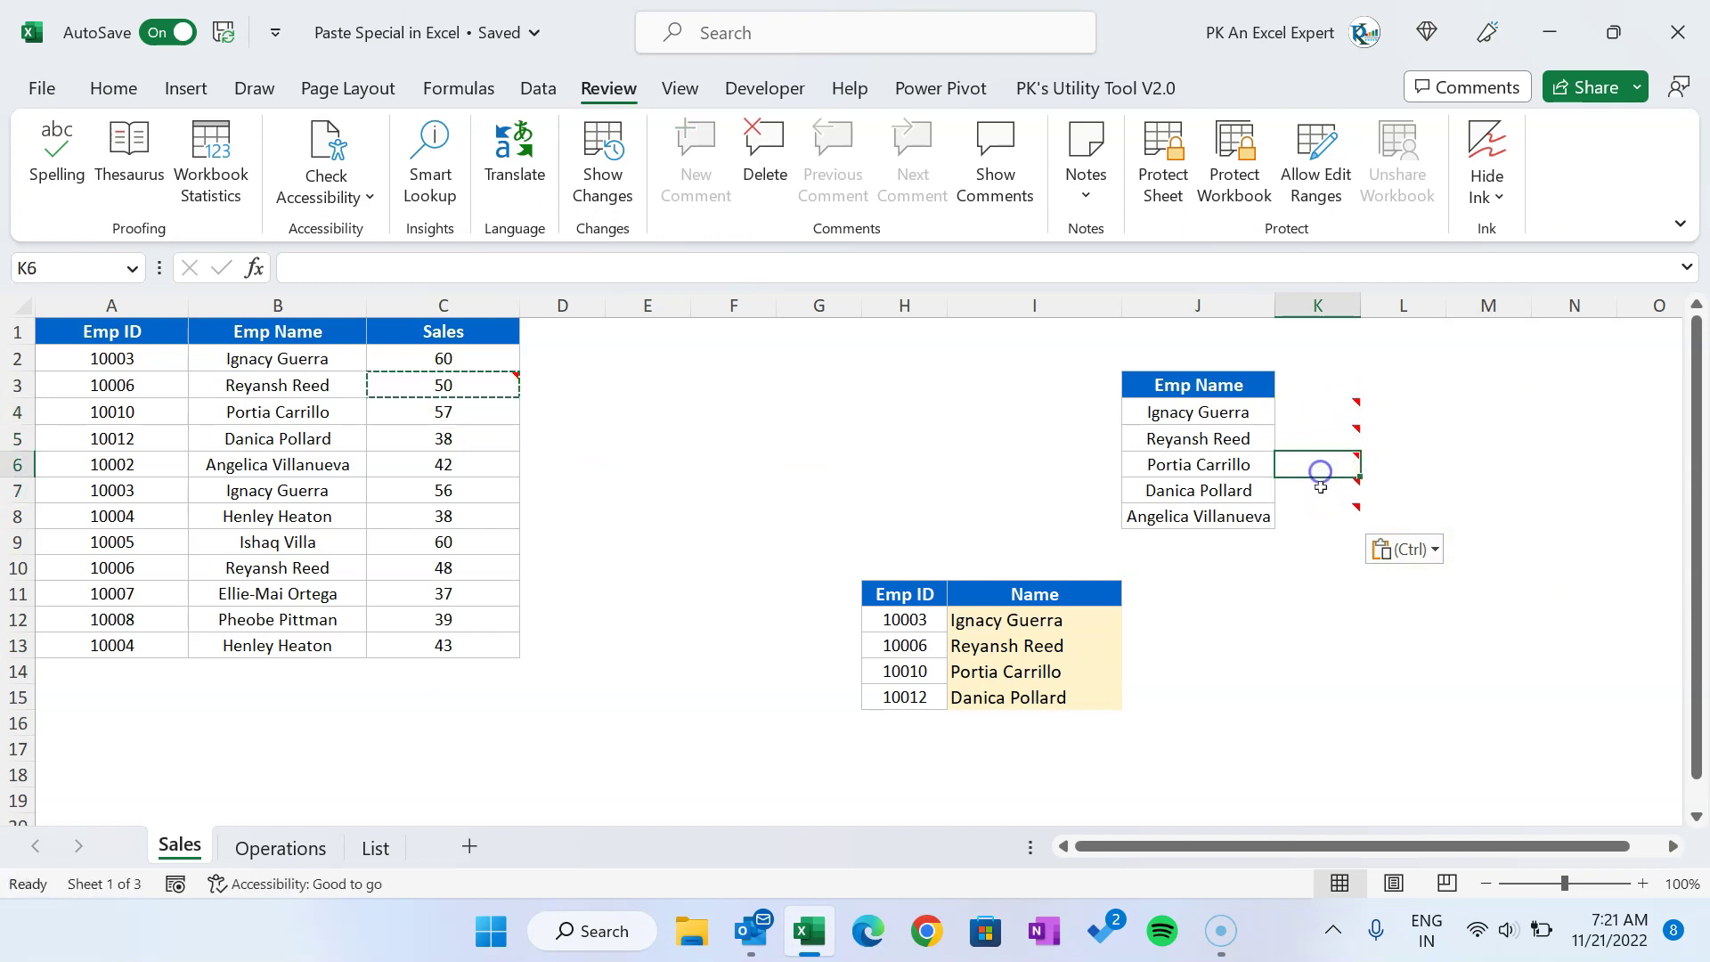
pyautogui.click(731, 436)
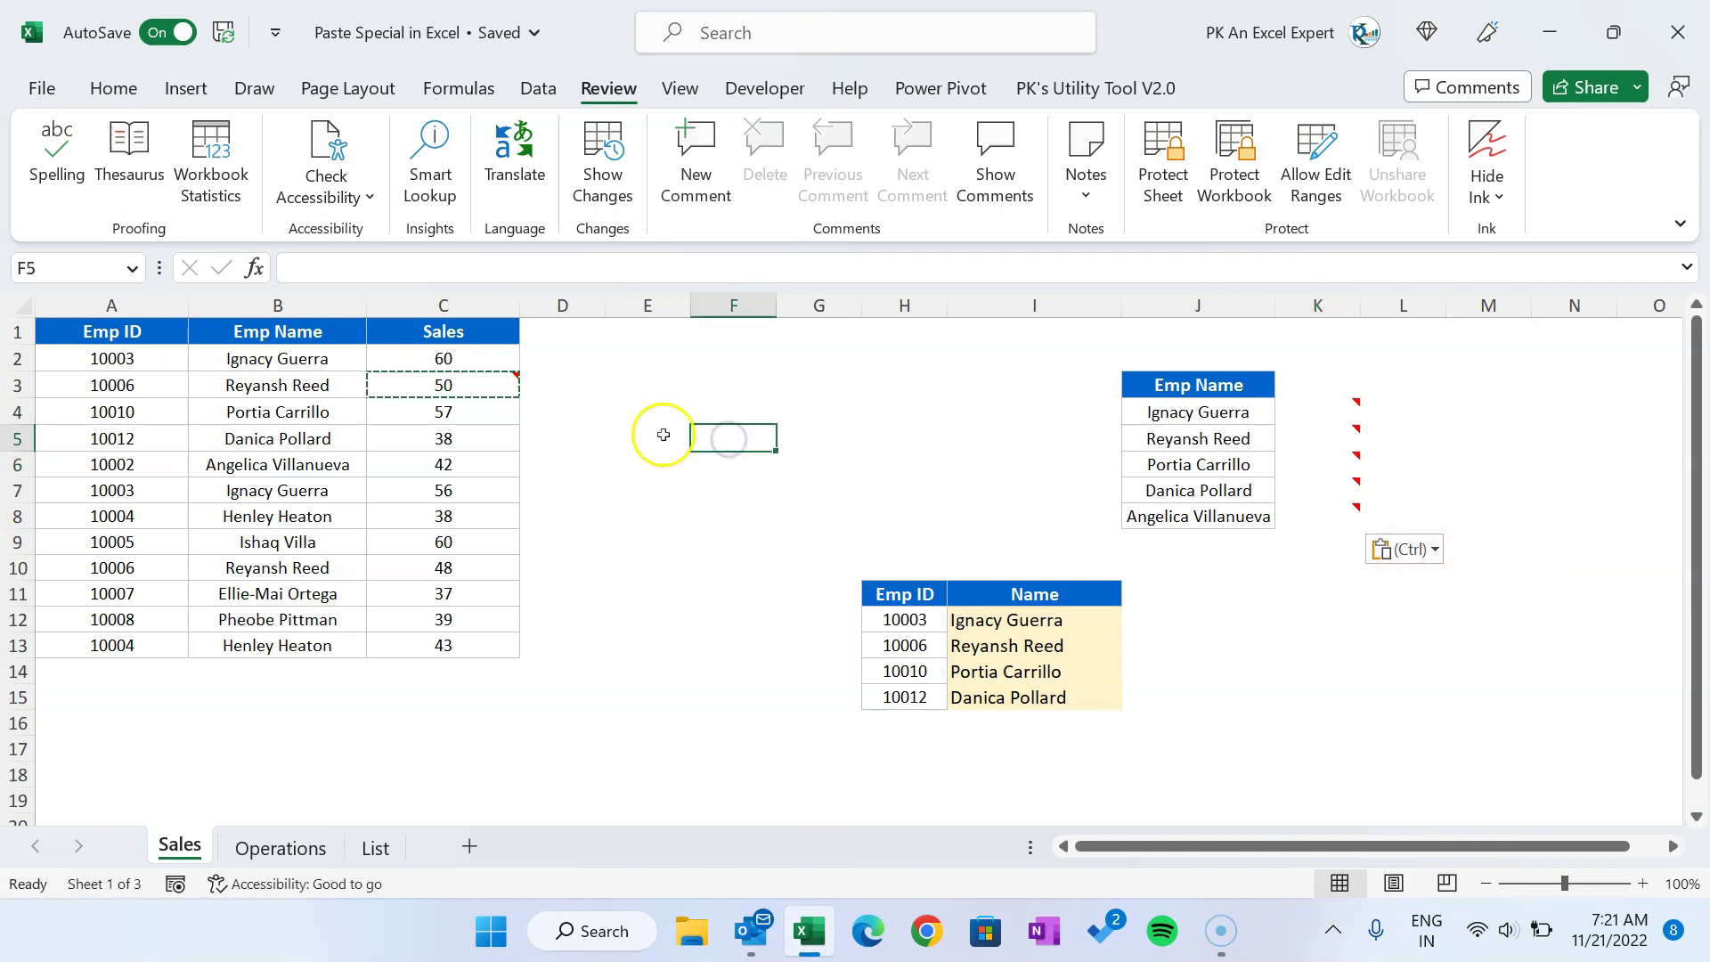
pyautogui.press('Escape')
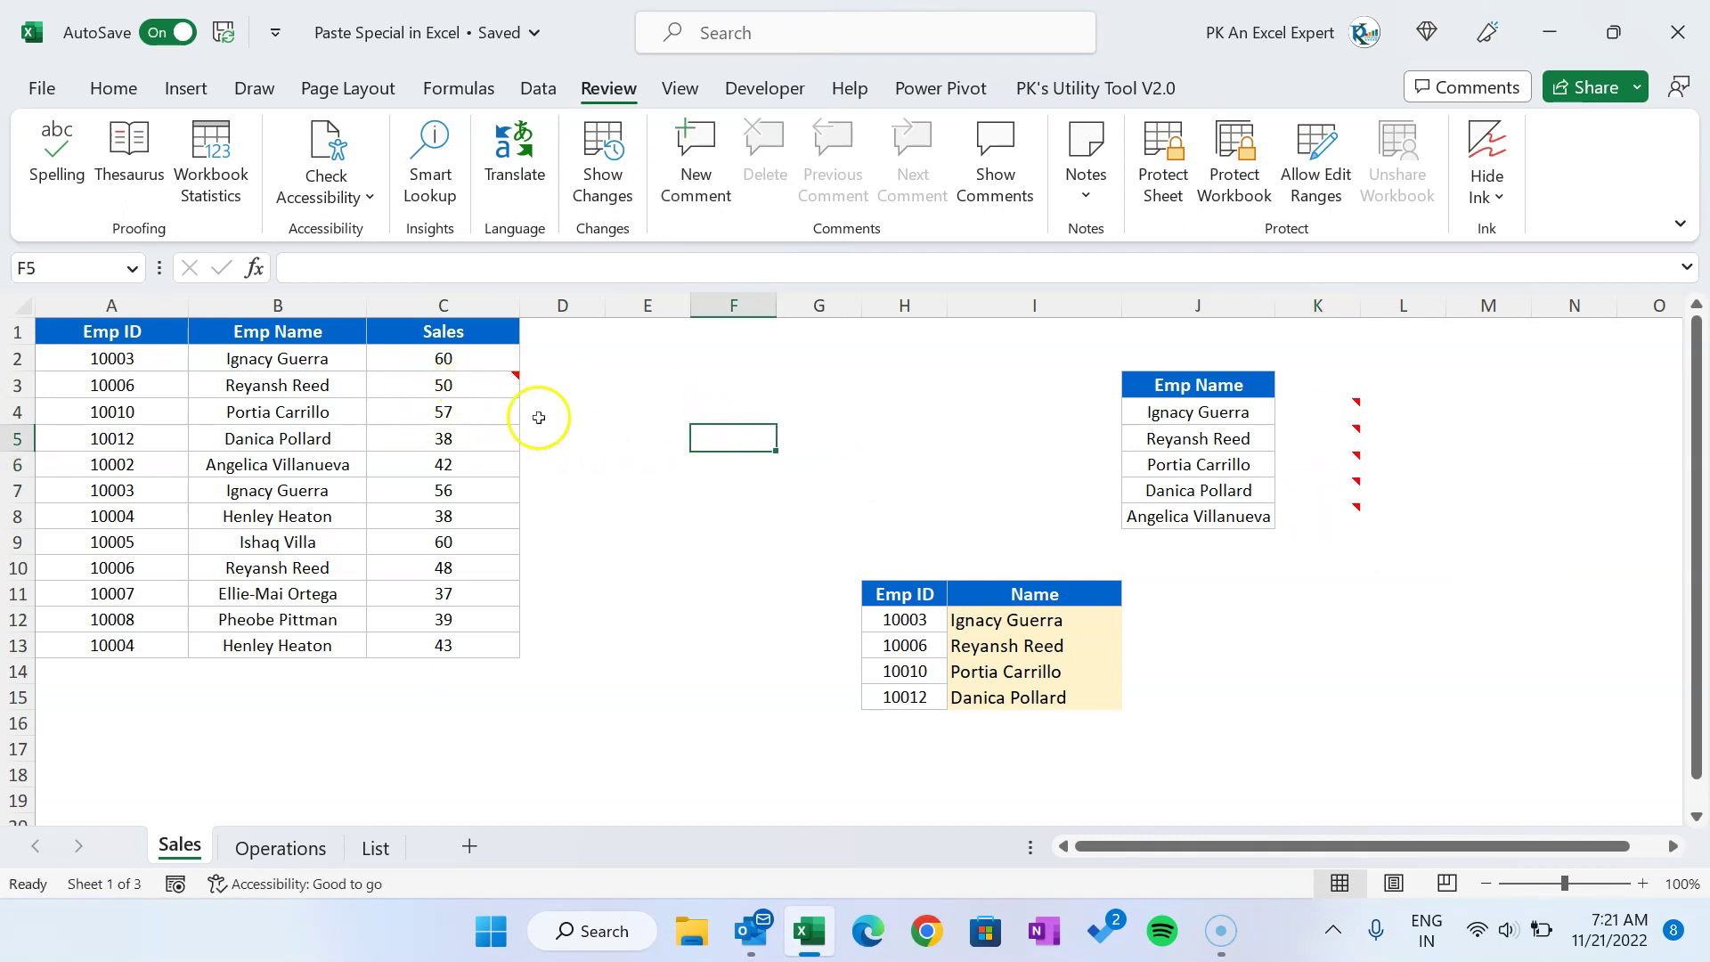
pyautogui.click(465, 435)
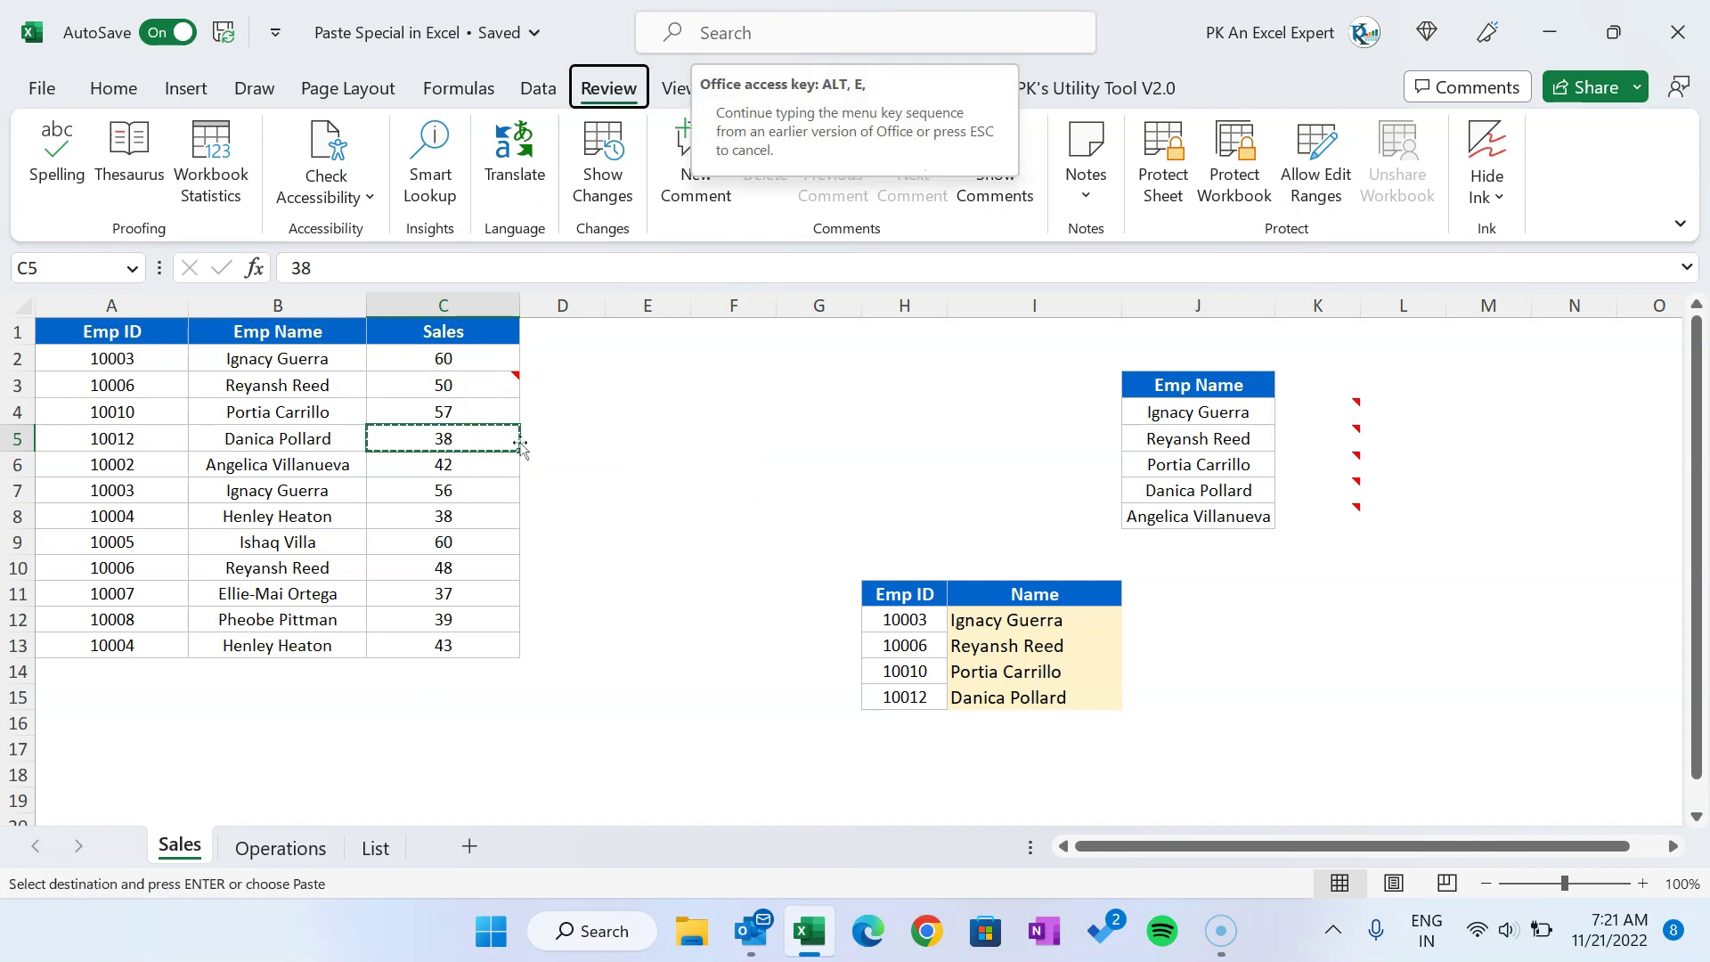
pyautogui.hotkey('ctrl', 'alt', 'v')
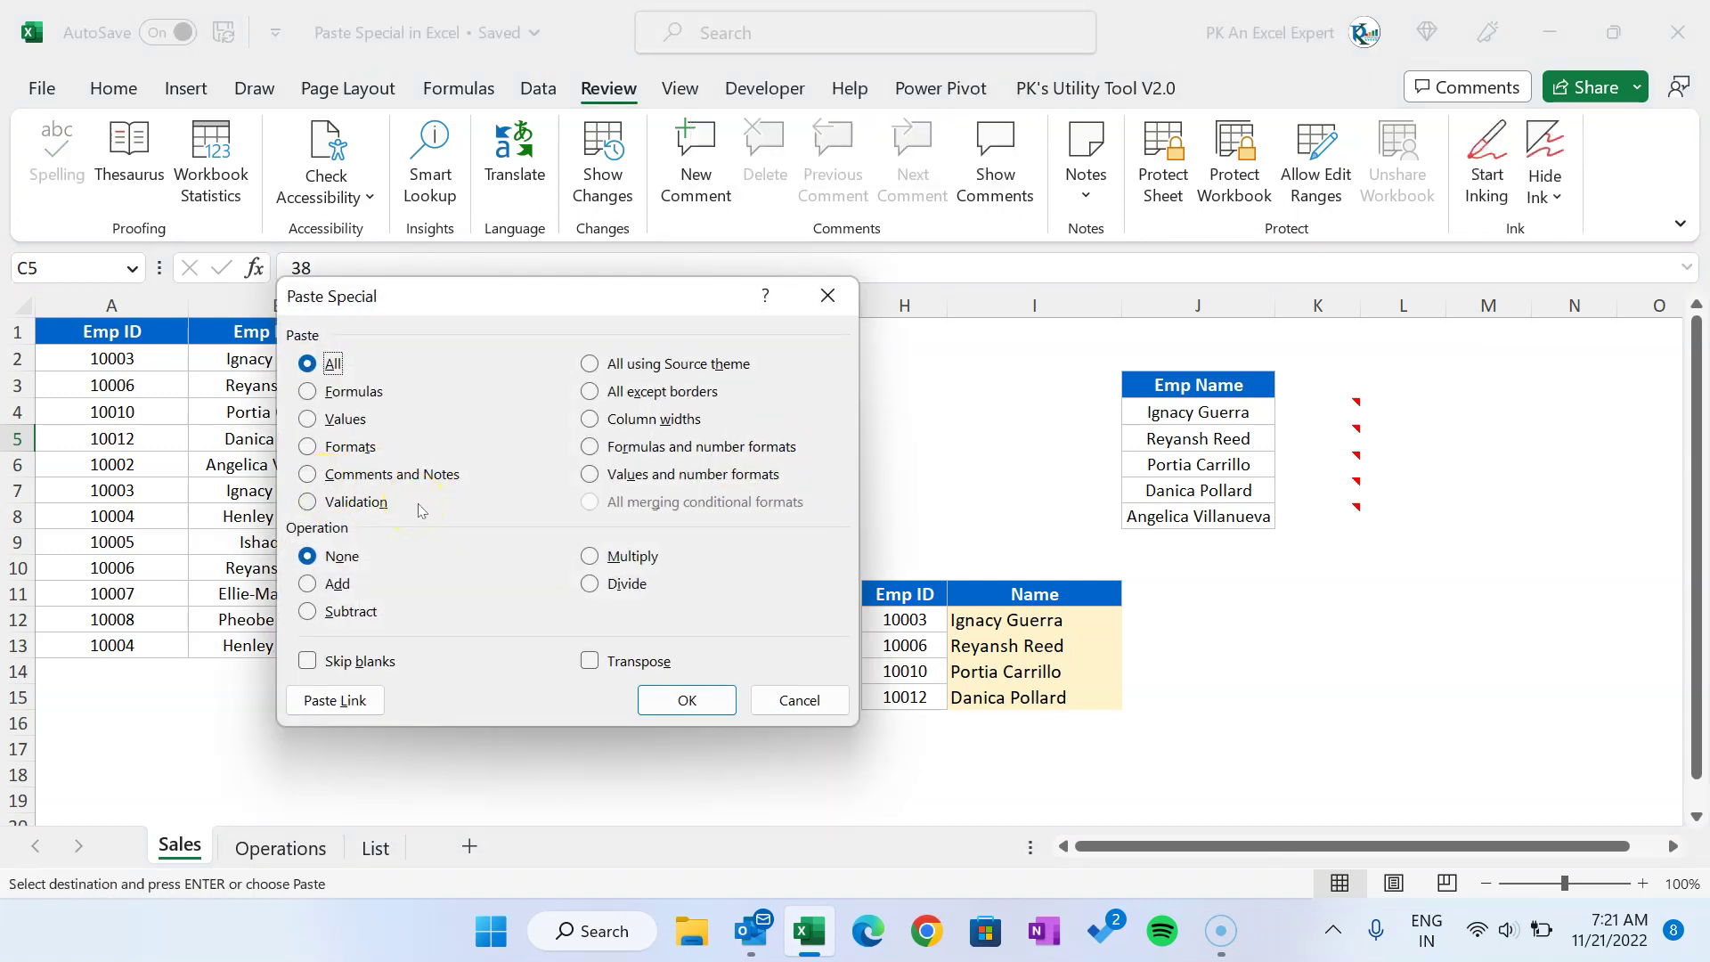
pyautogui.click(822, 698)
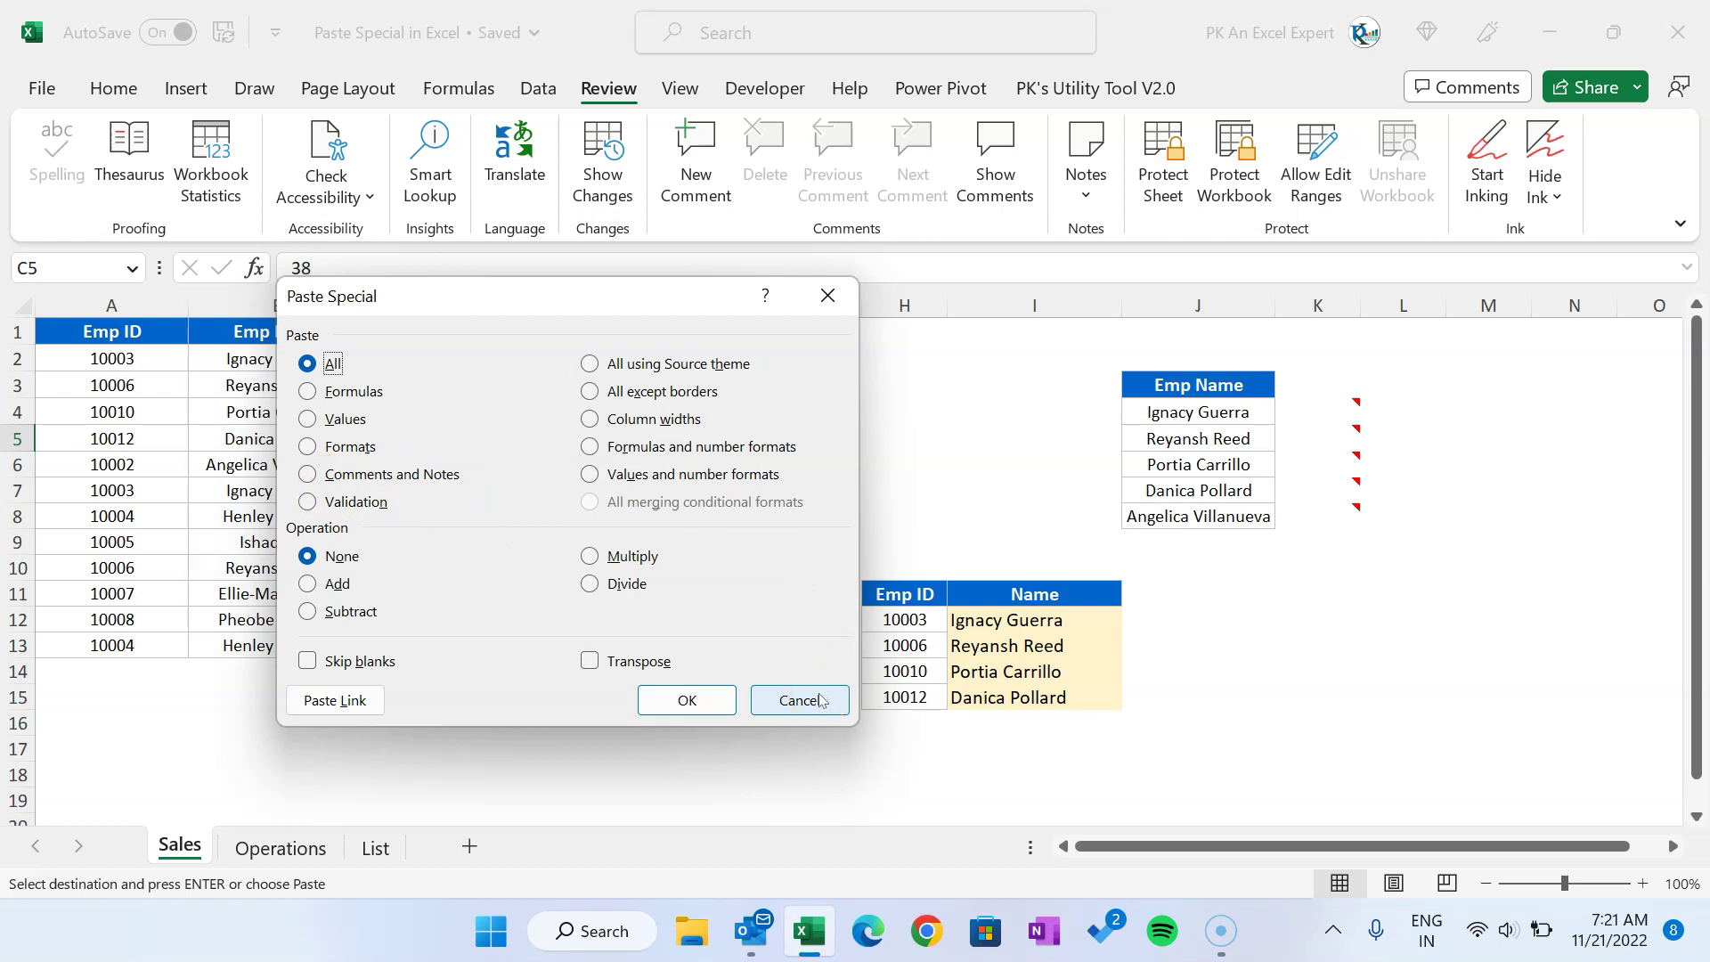
pyautogui.click(822, 700)
# Step: Apply a pale yellow fill to the empty cells F3:F6
pyautogui.moveTo(735, 383); pyautogui.dragTo(747, 476)
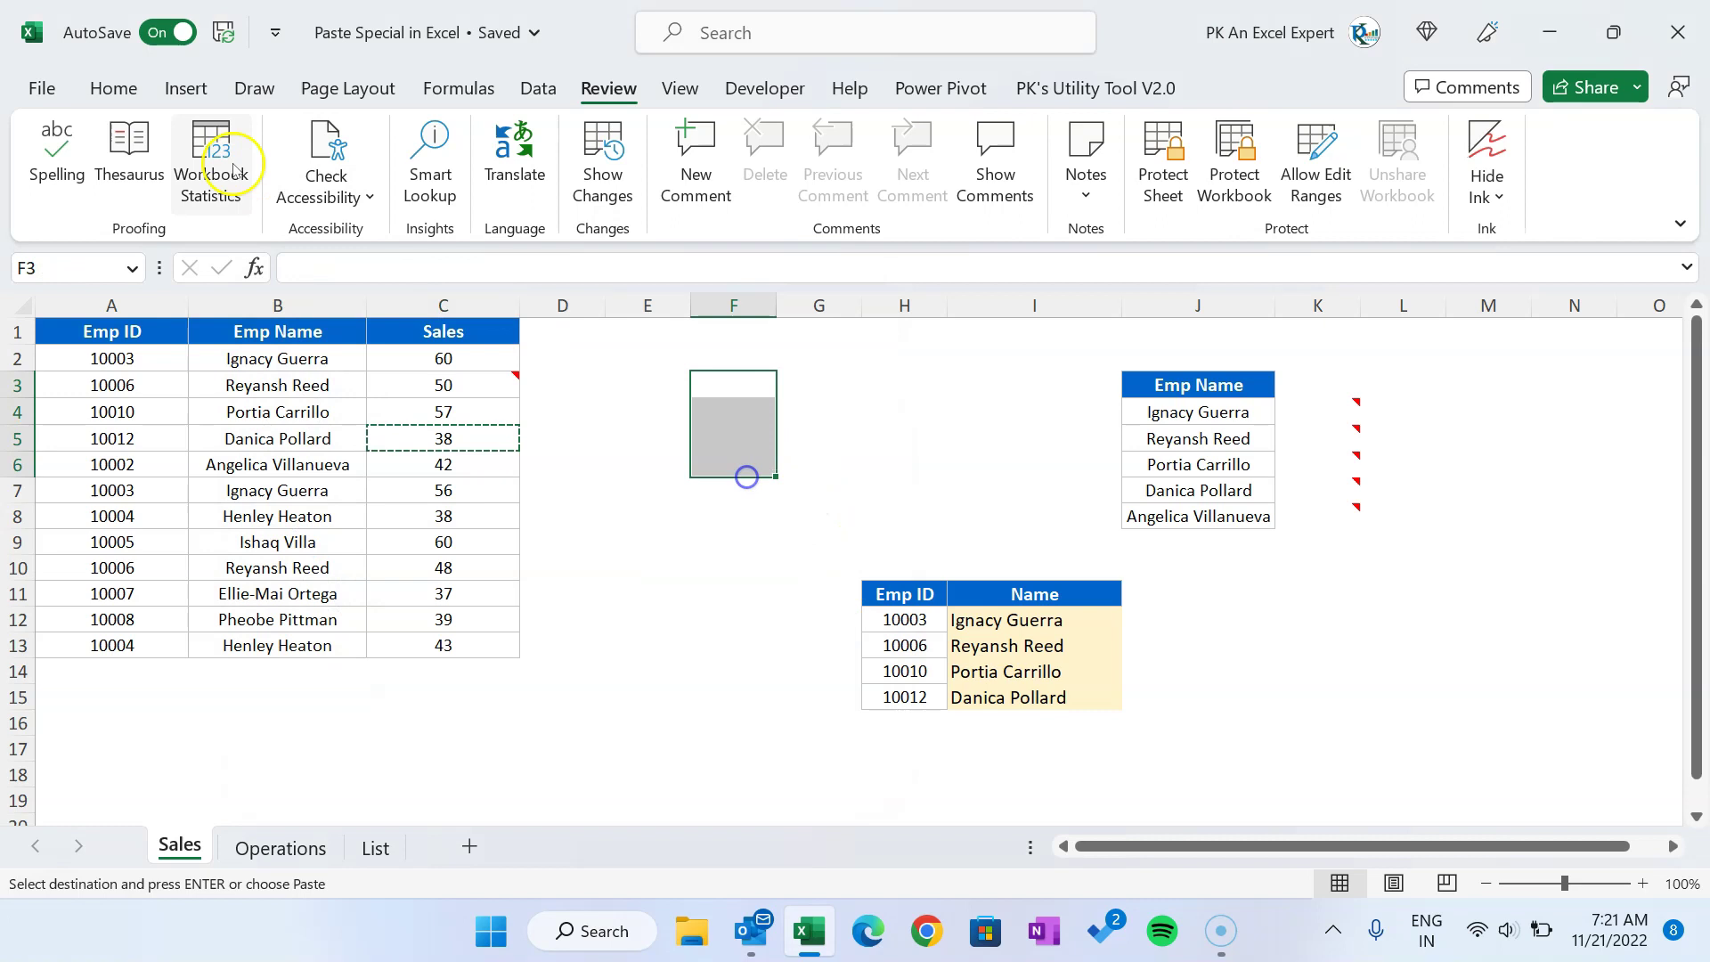
pyautogui.click(113, 88)
pyautogui.click(437, 182)
pyautogui.click(873, 405)
# Step: Add list data validation to the Sales cells F3:F6, using =List!$B$2:$B$13 as the source
pyautogui.moveTo(729, 385); pyautogui.dragTo(725, 473)
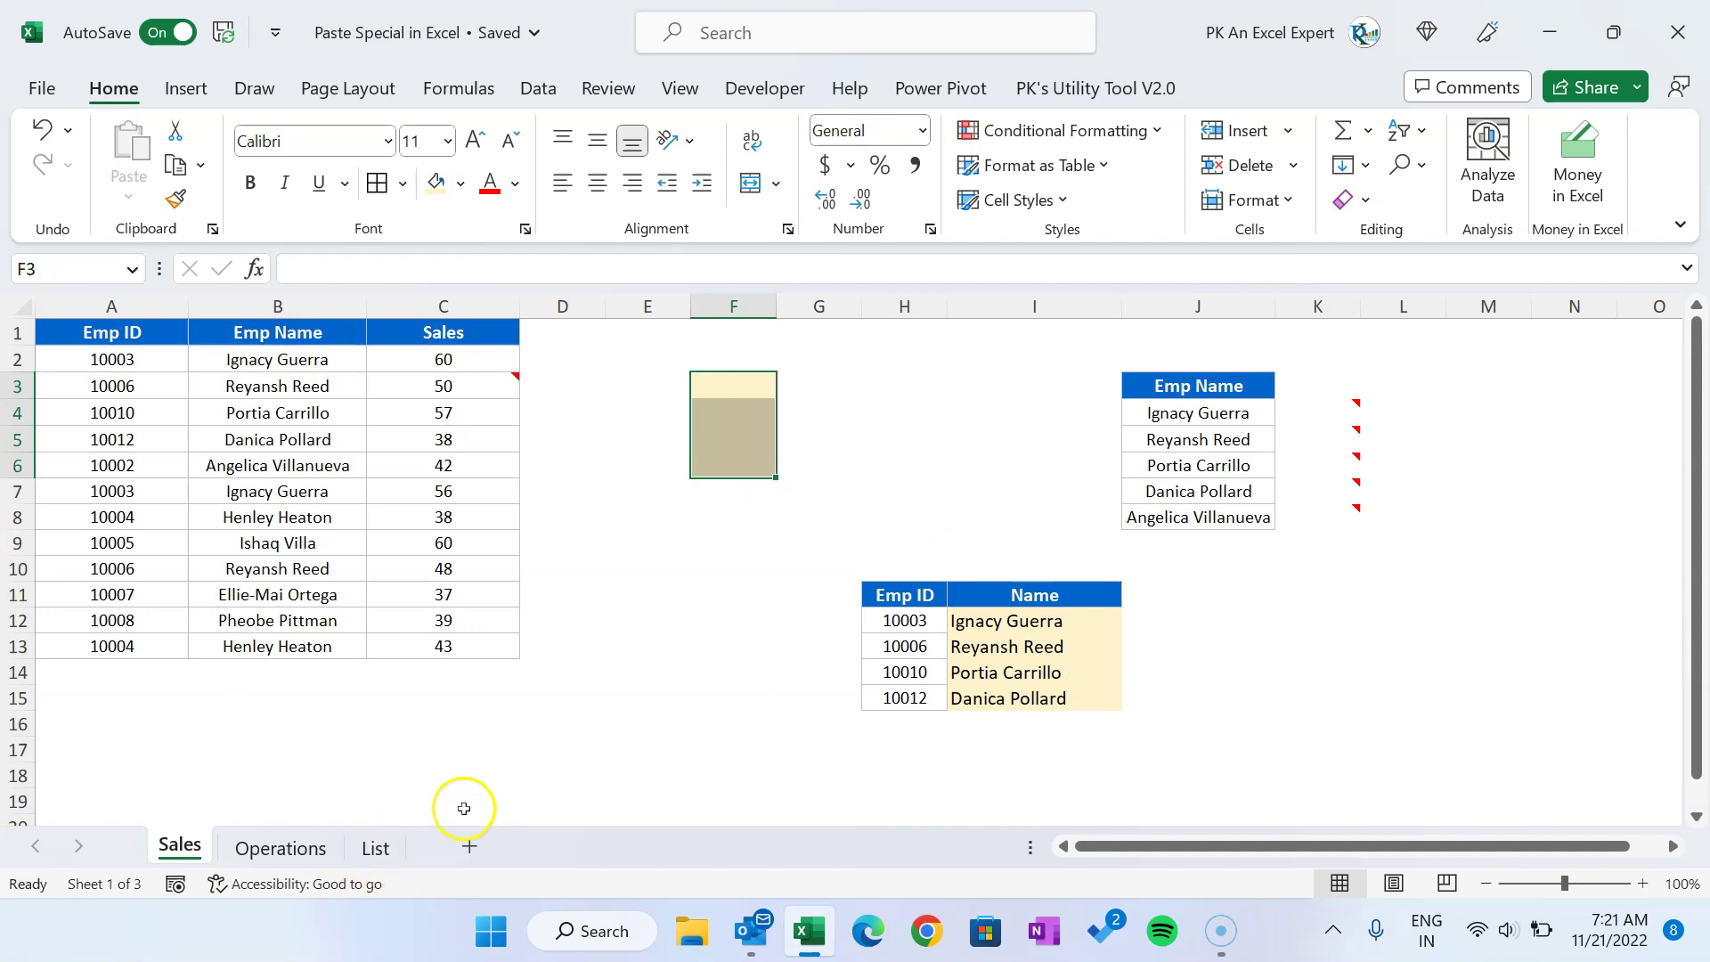
pyautogui.hotkey('alt', 'd')
pyautogui.press('l')
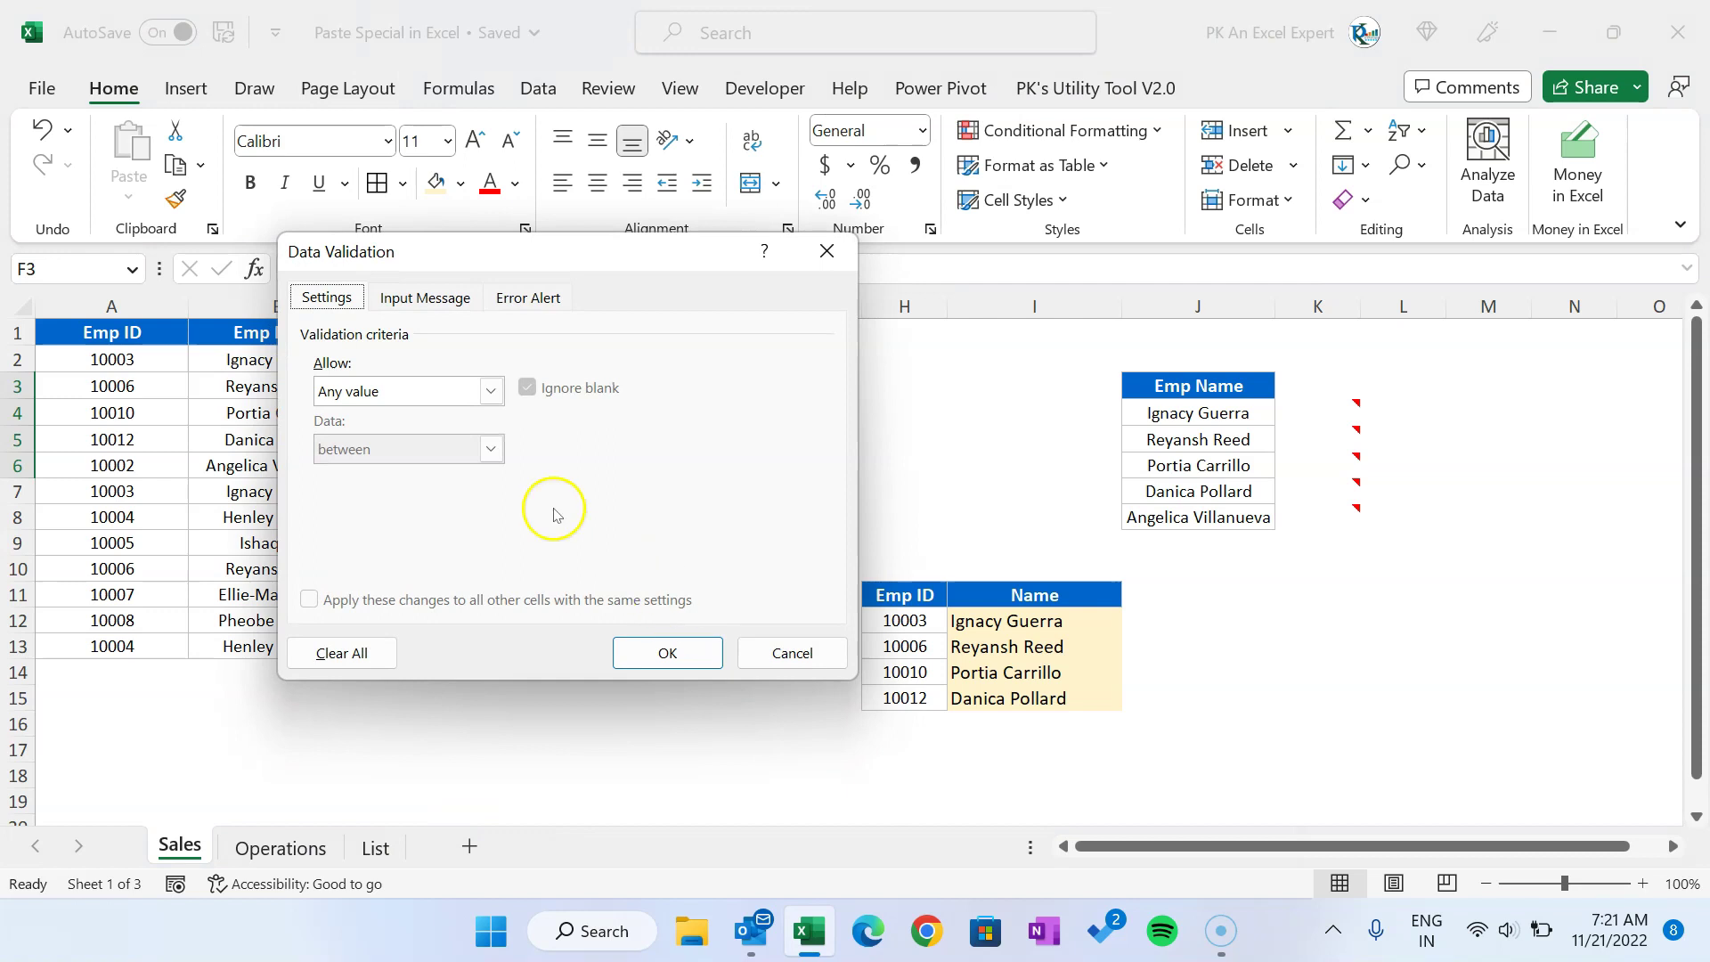
pyautogui.click(415, 391)
pyautogui.click(351, 470)
pyautogui.click(419, 506)
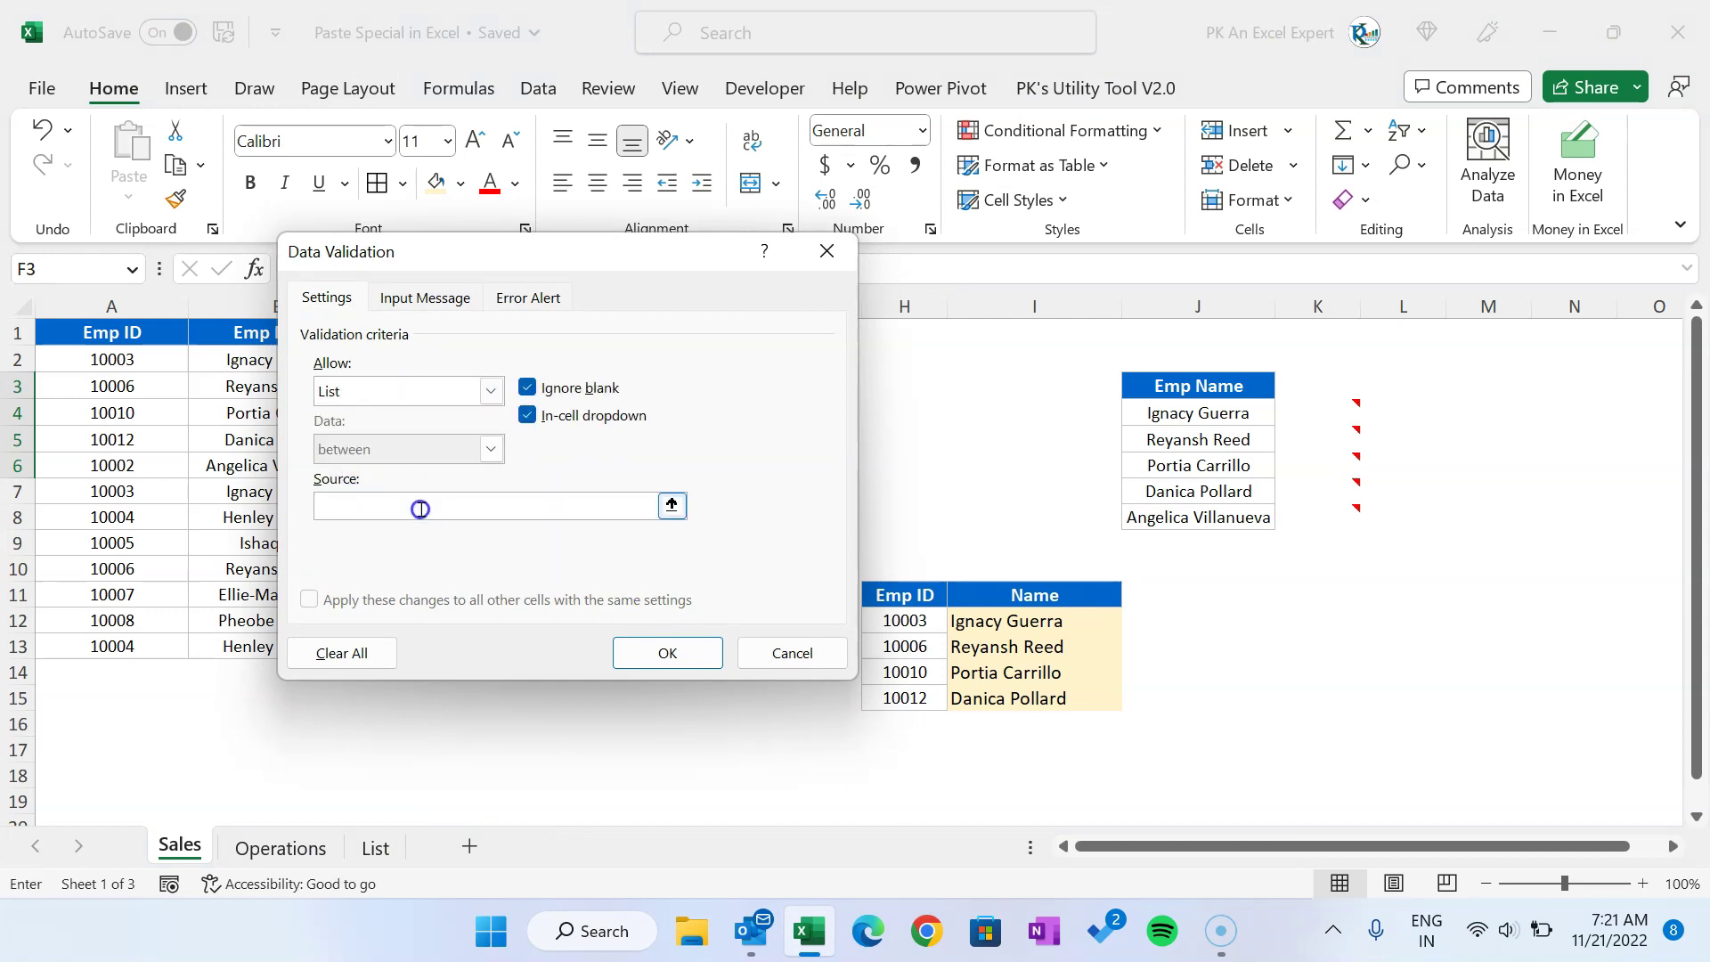
pyautogui.click(375, 847)
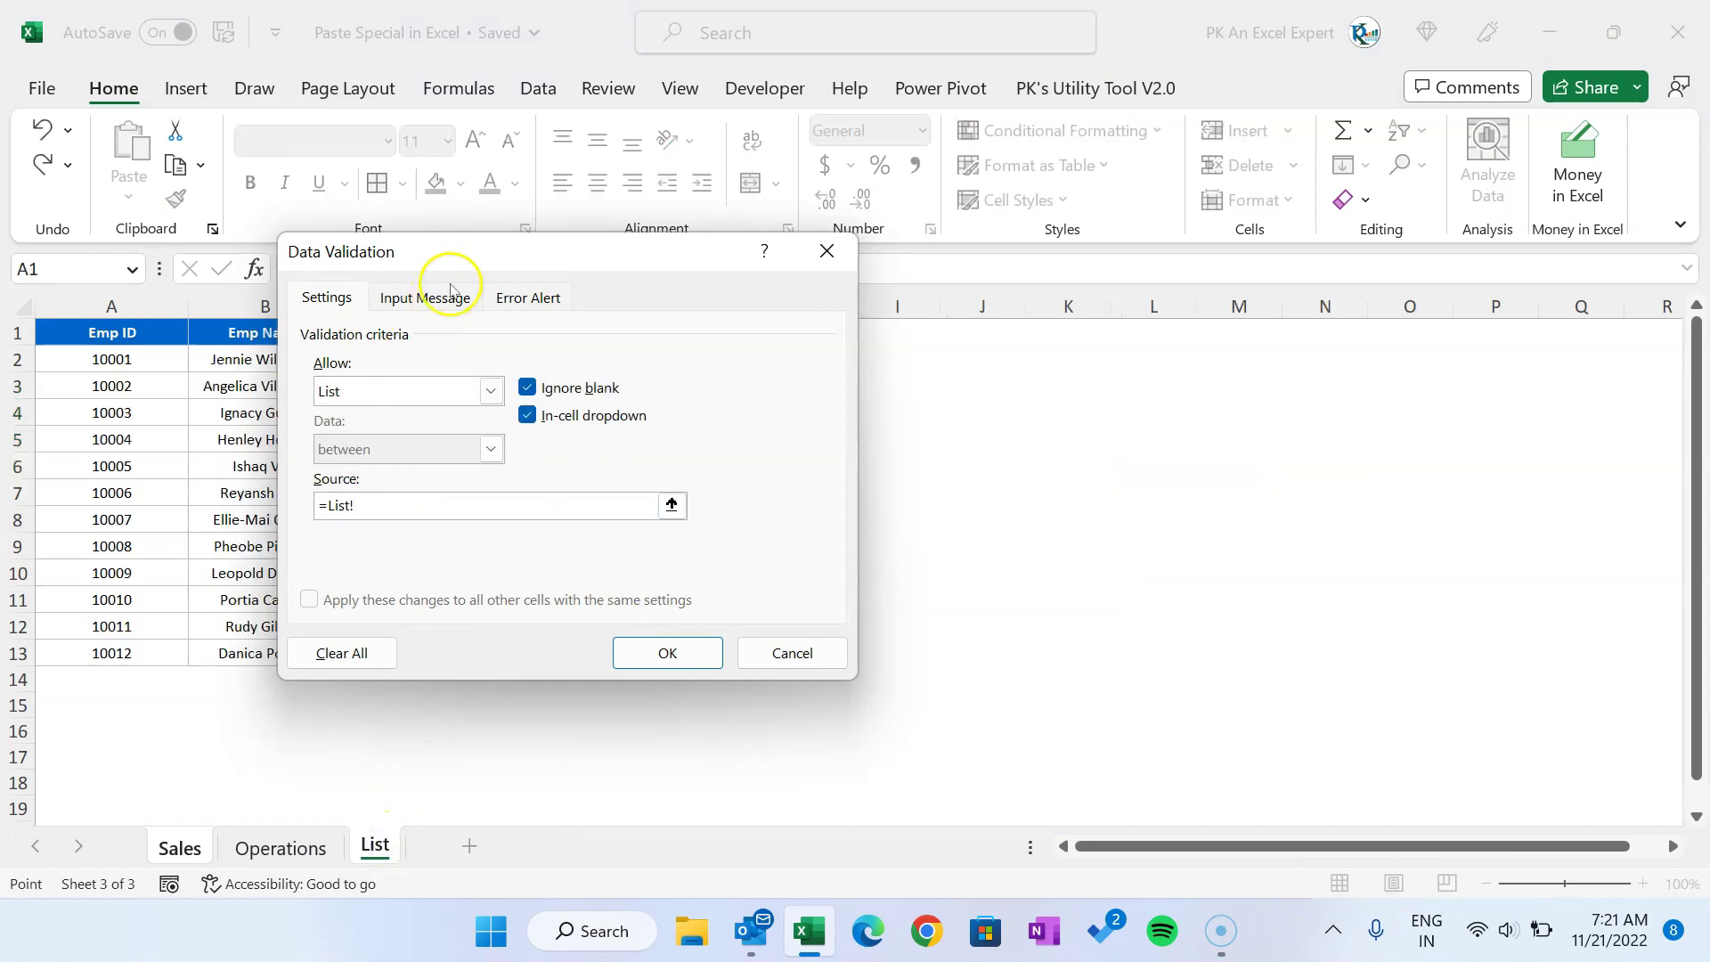
pyautogui.moveTo(460, 251); pyautogui.dragTo(760, 261)
pyautogui.moveTo(269, 363); pyautogui.dragTo(322, 651)
pyautogui.click(966, 661)
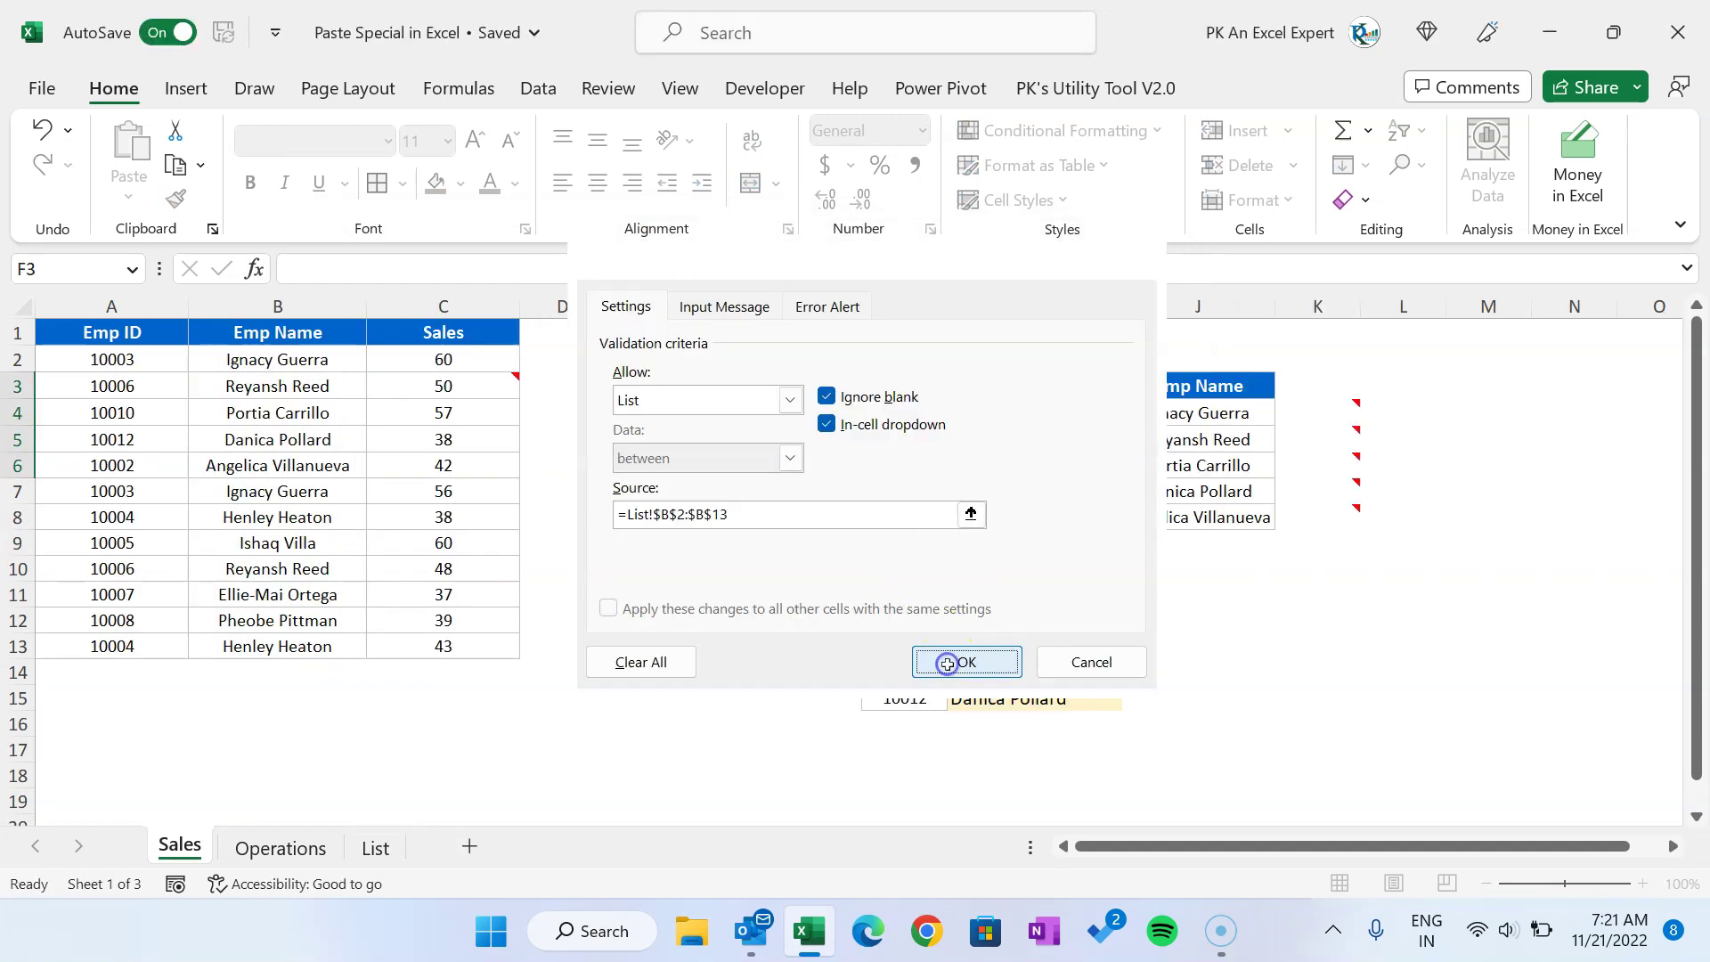
# Step: Widen column F and choose an employee name from the dropdown lists in F3 and F4
pyautogui.click(891, 439)
pyautogui.click(733, 385)
pyautogui.moveTo(776, 308); pyautogui.dragTo(865, 311)
pyautogui.click(822, 386)
pyautogui.click(760, 499)
pyautogui.click(808, 409)
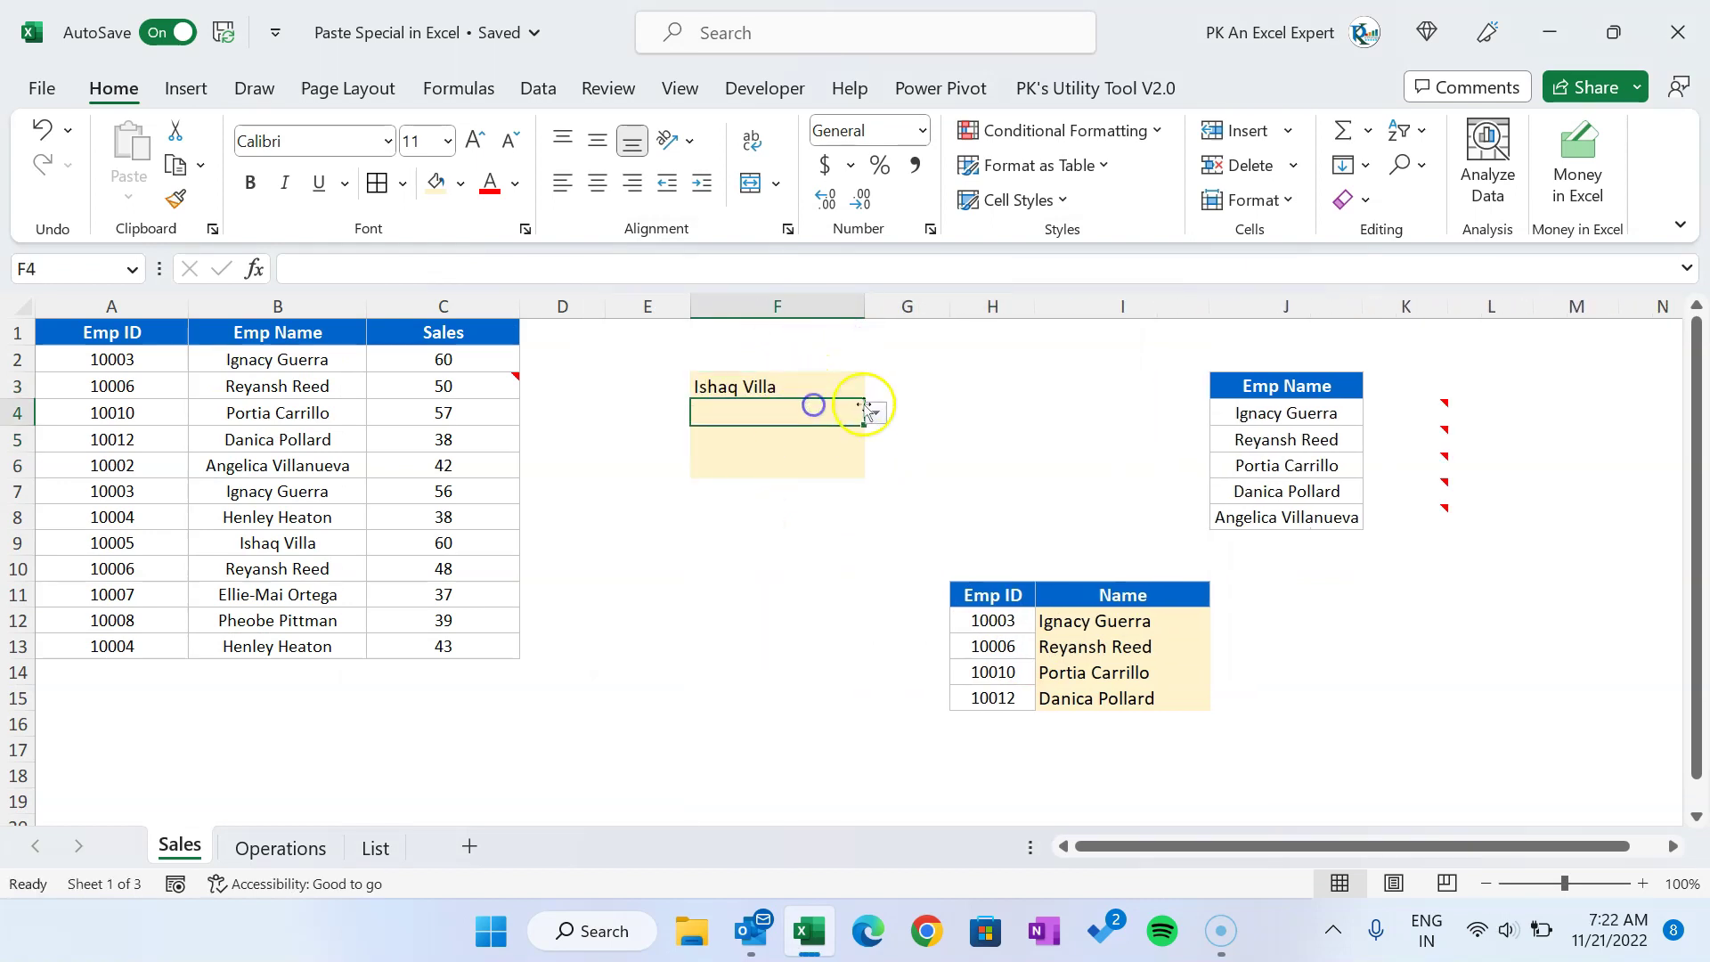
pyautogui.click(876, 413)
pyautogui.click(798, 539)
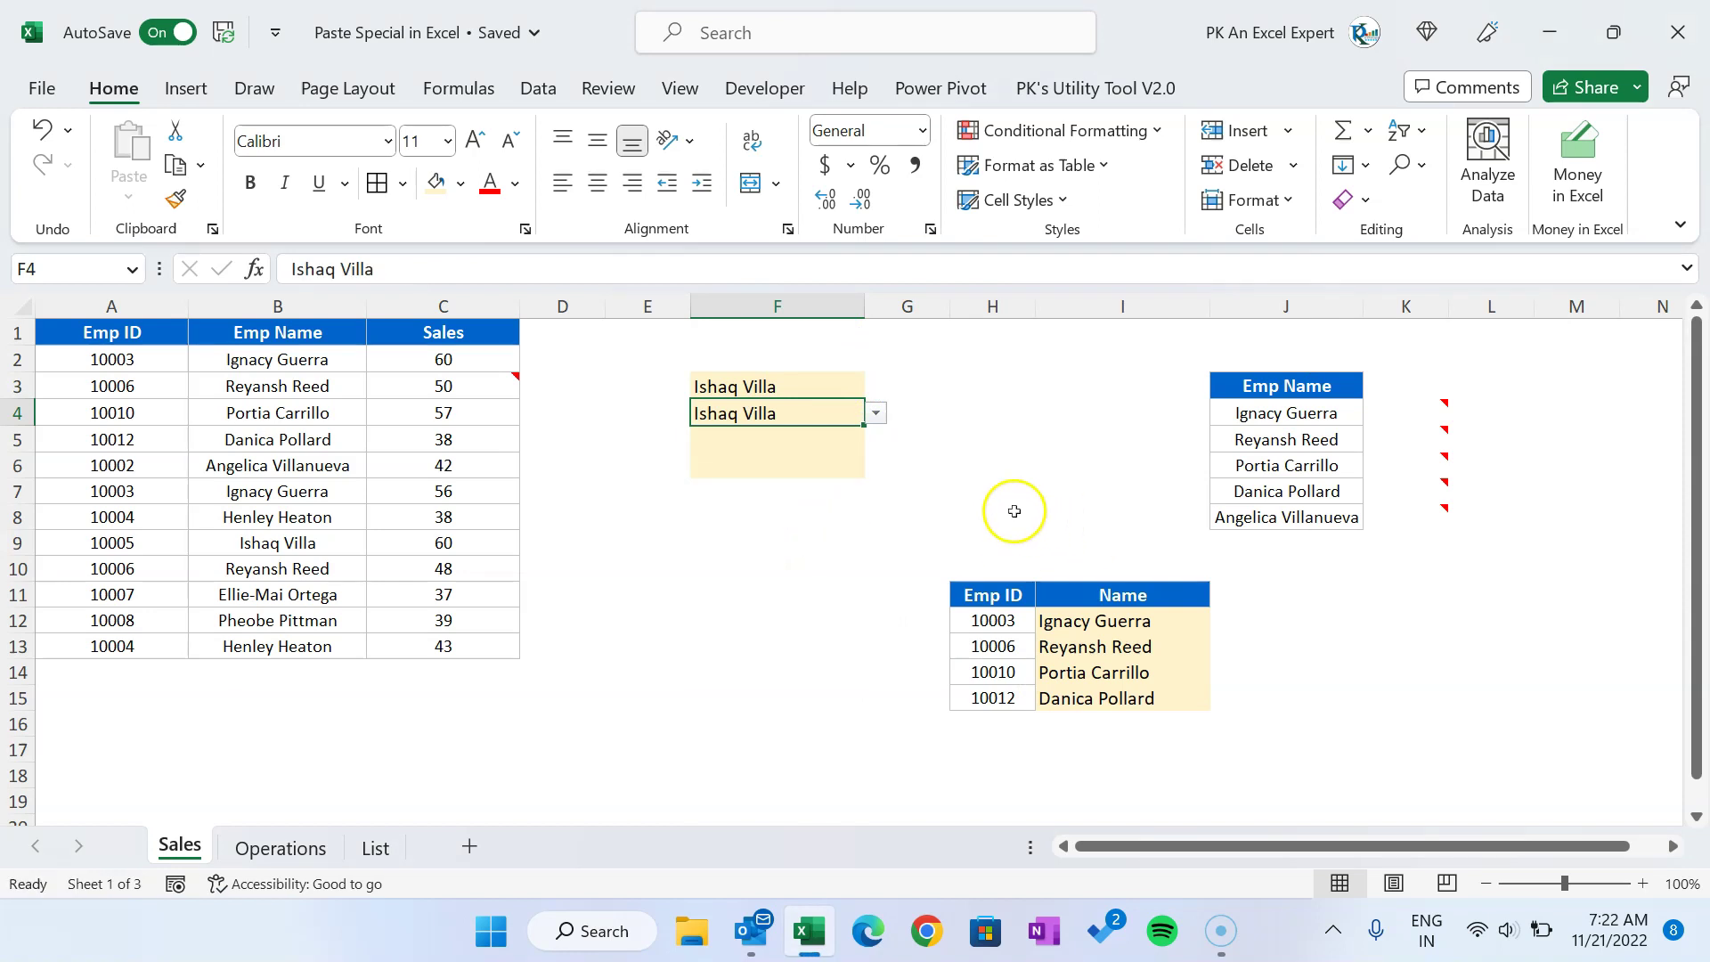
# Step: Copy F3:F6, paste everything into K11:K14, and clear the pasted values
pyautogui.click(803, 389)
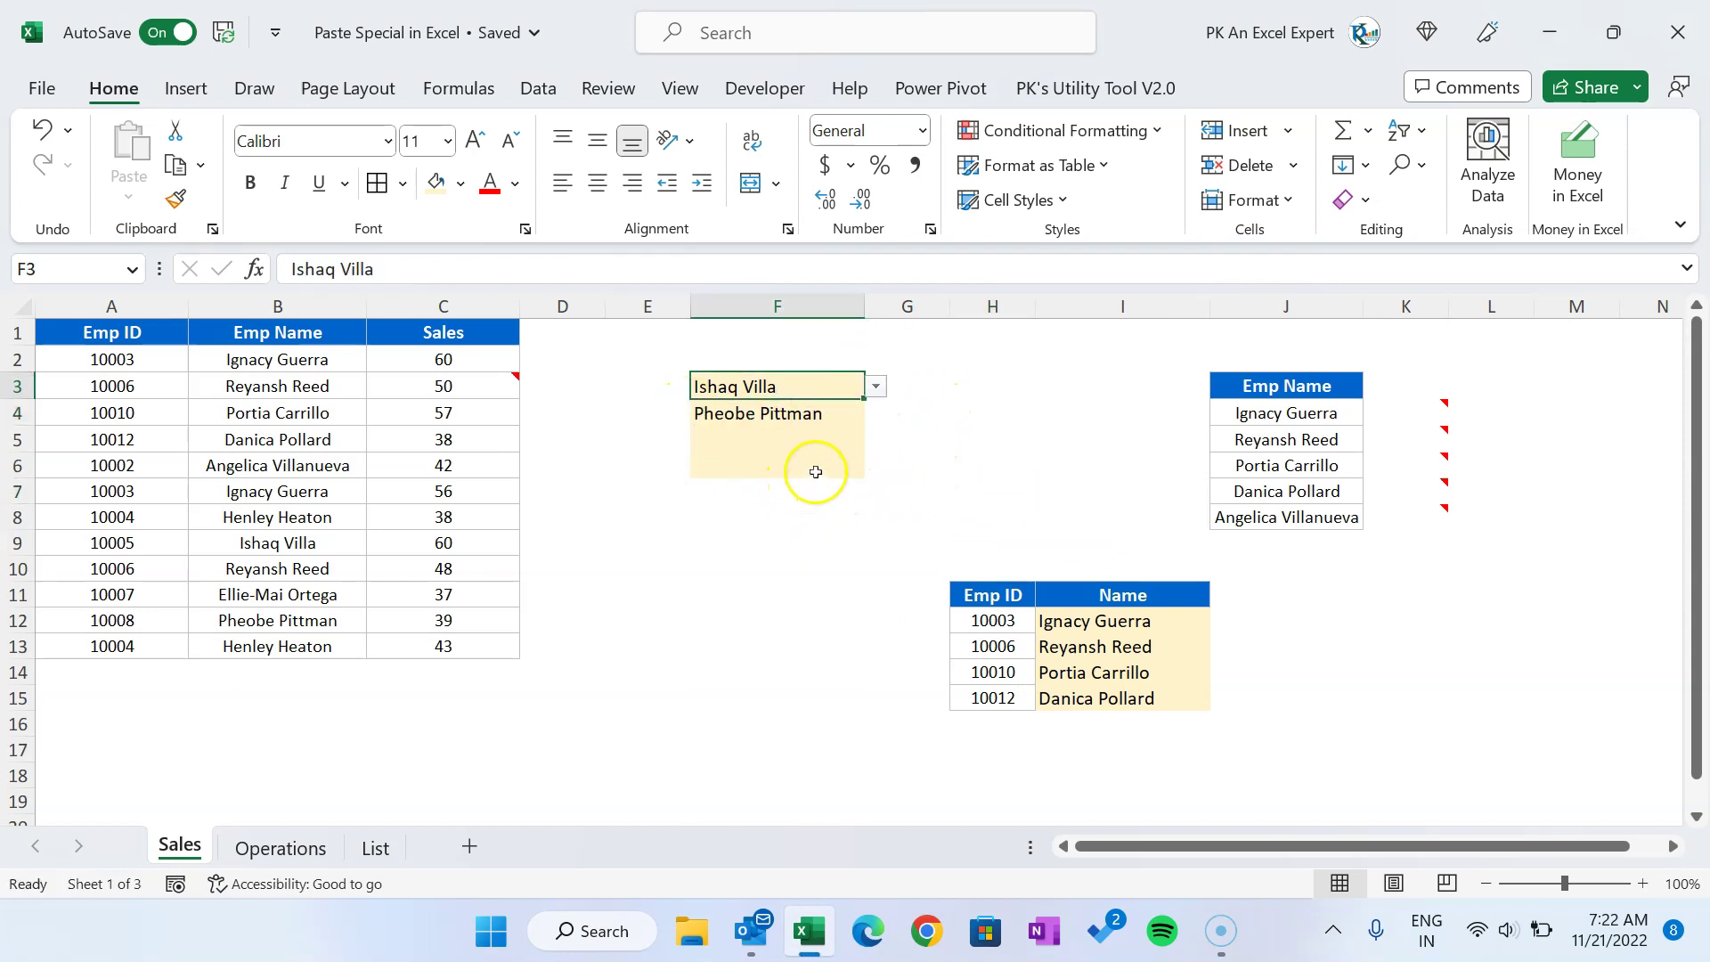
pyautogui.keyDown('shift'); pyautogui.click(815, 473); pyautogui.keyUp('shift')
pyautogui.hotkey('ctrl', 'c')
pyautogui.click(1393, 590)
pyautogui.hotkey('ctrl', 'v')
pyautogui.press('Delete')
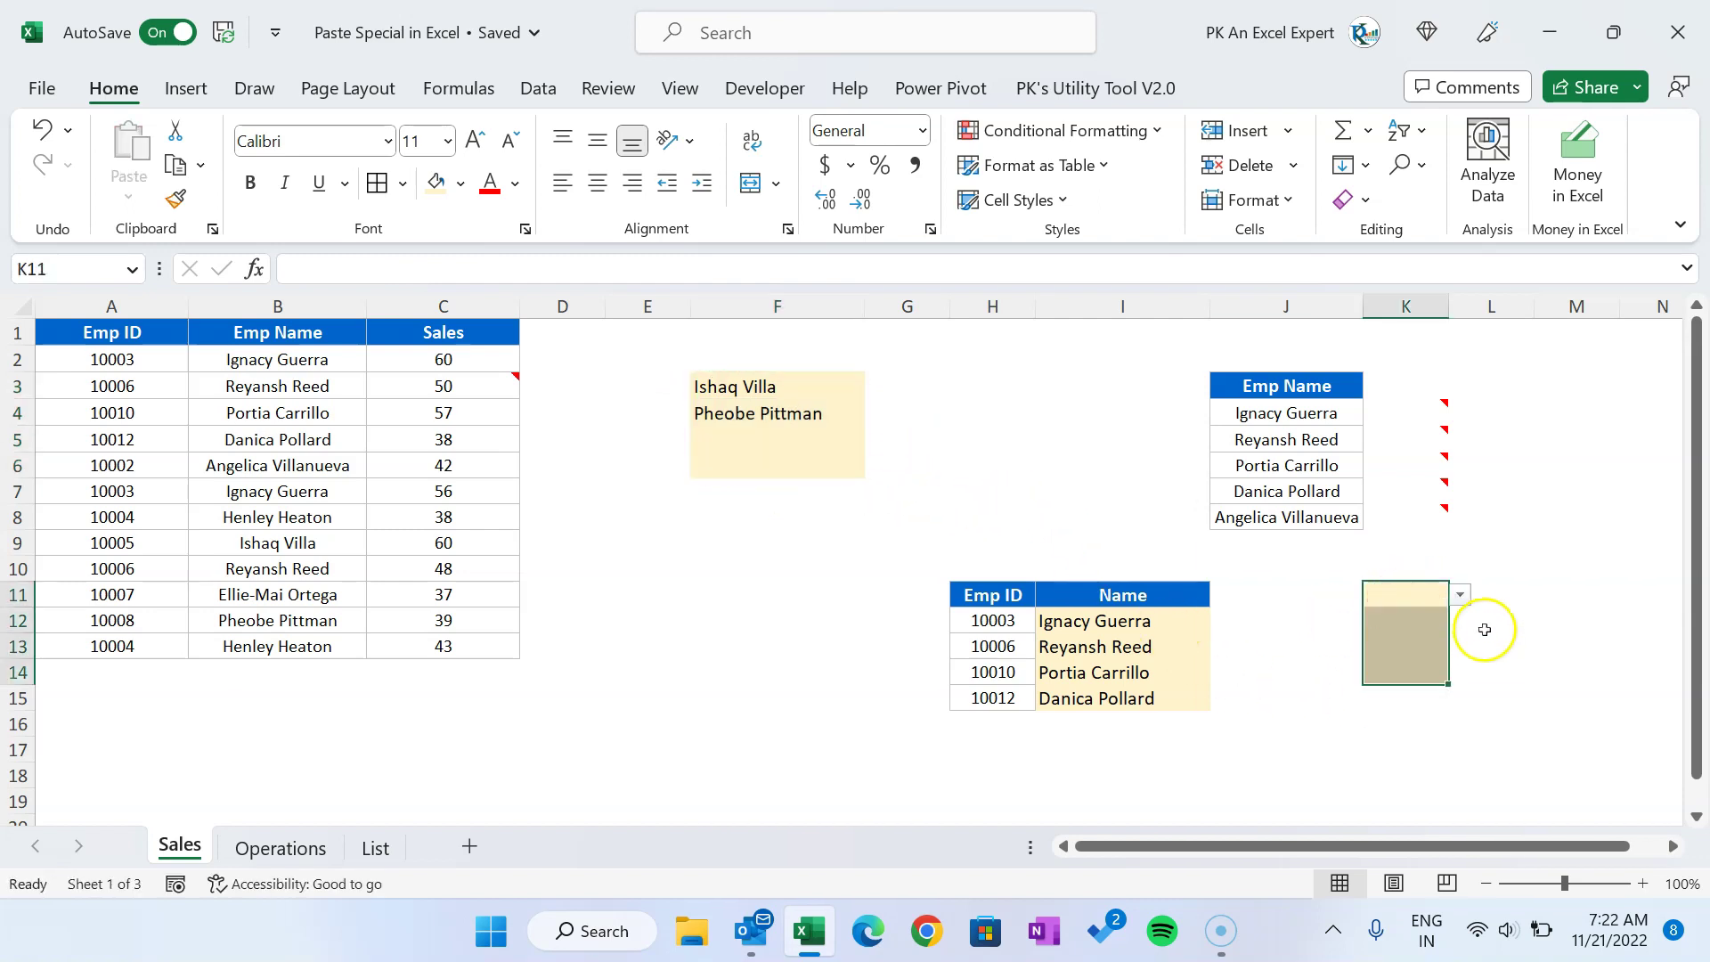
# Step: Check the dropdown list in the pasted cells K11:K14, and undo the full paste
pyautogui.click(1416, 595)
pyautogui.click(1460, 595)
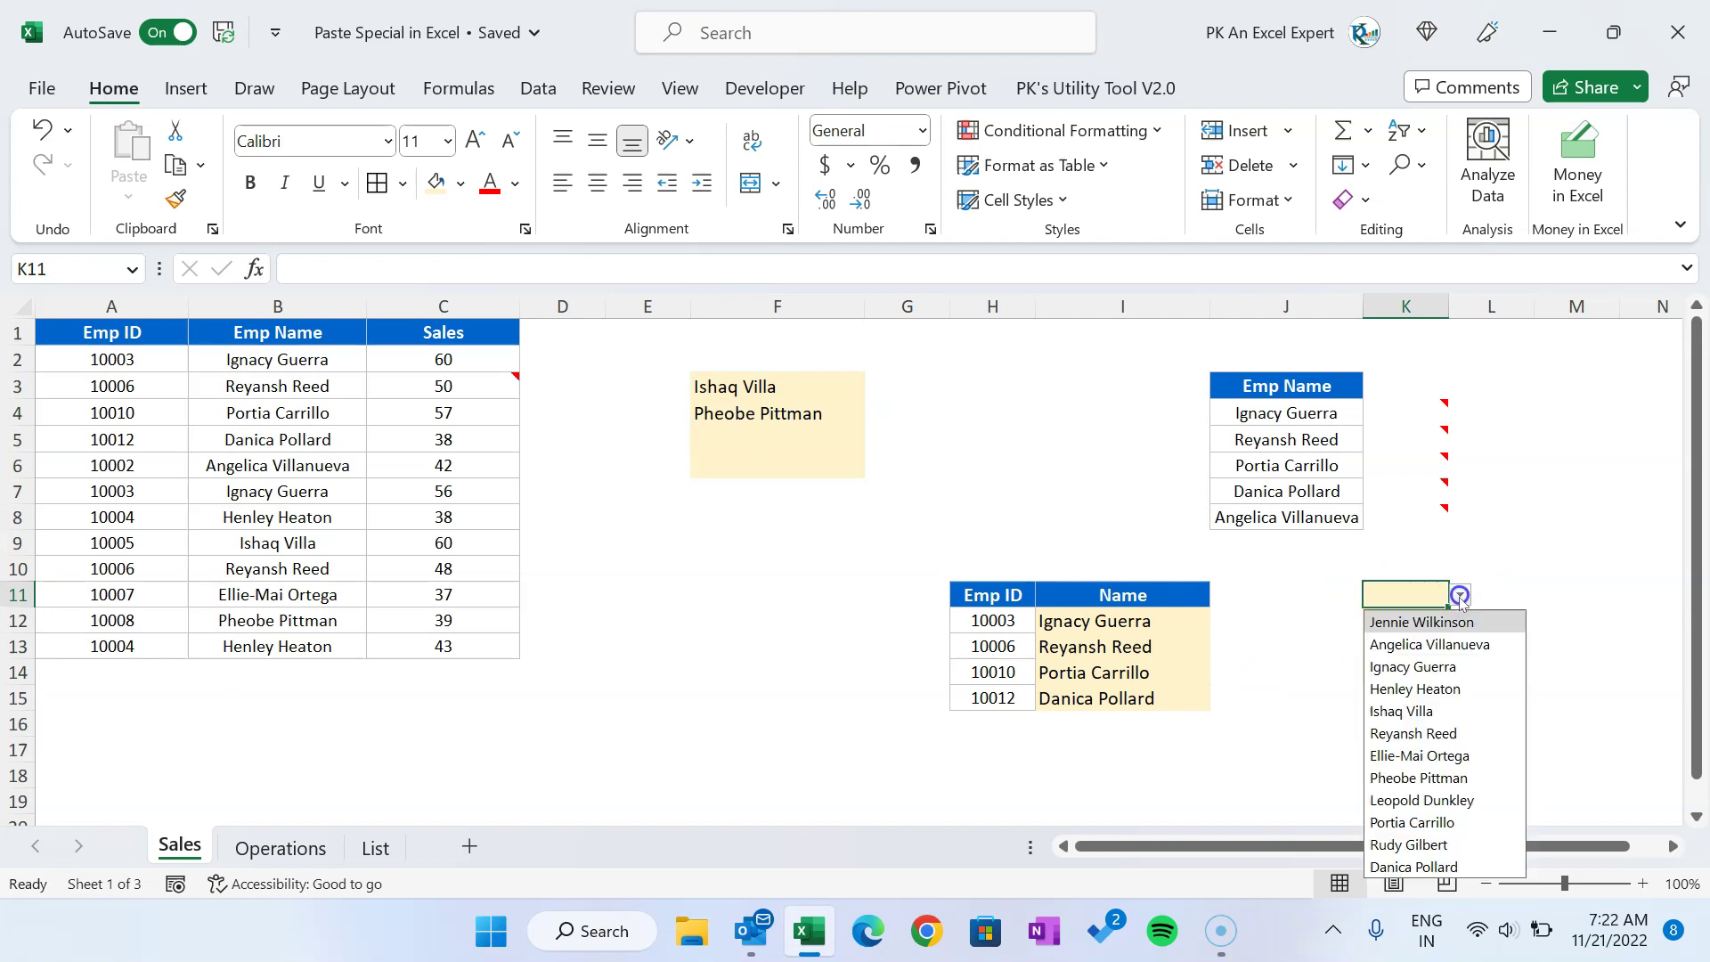
pyautogui.click(1436, 594)
pyautogui.click(1428, 648)
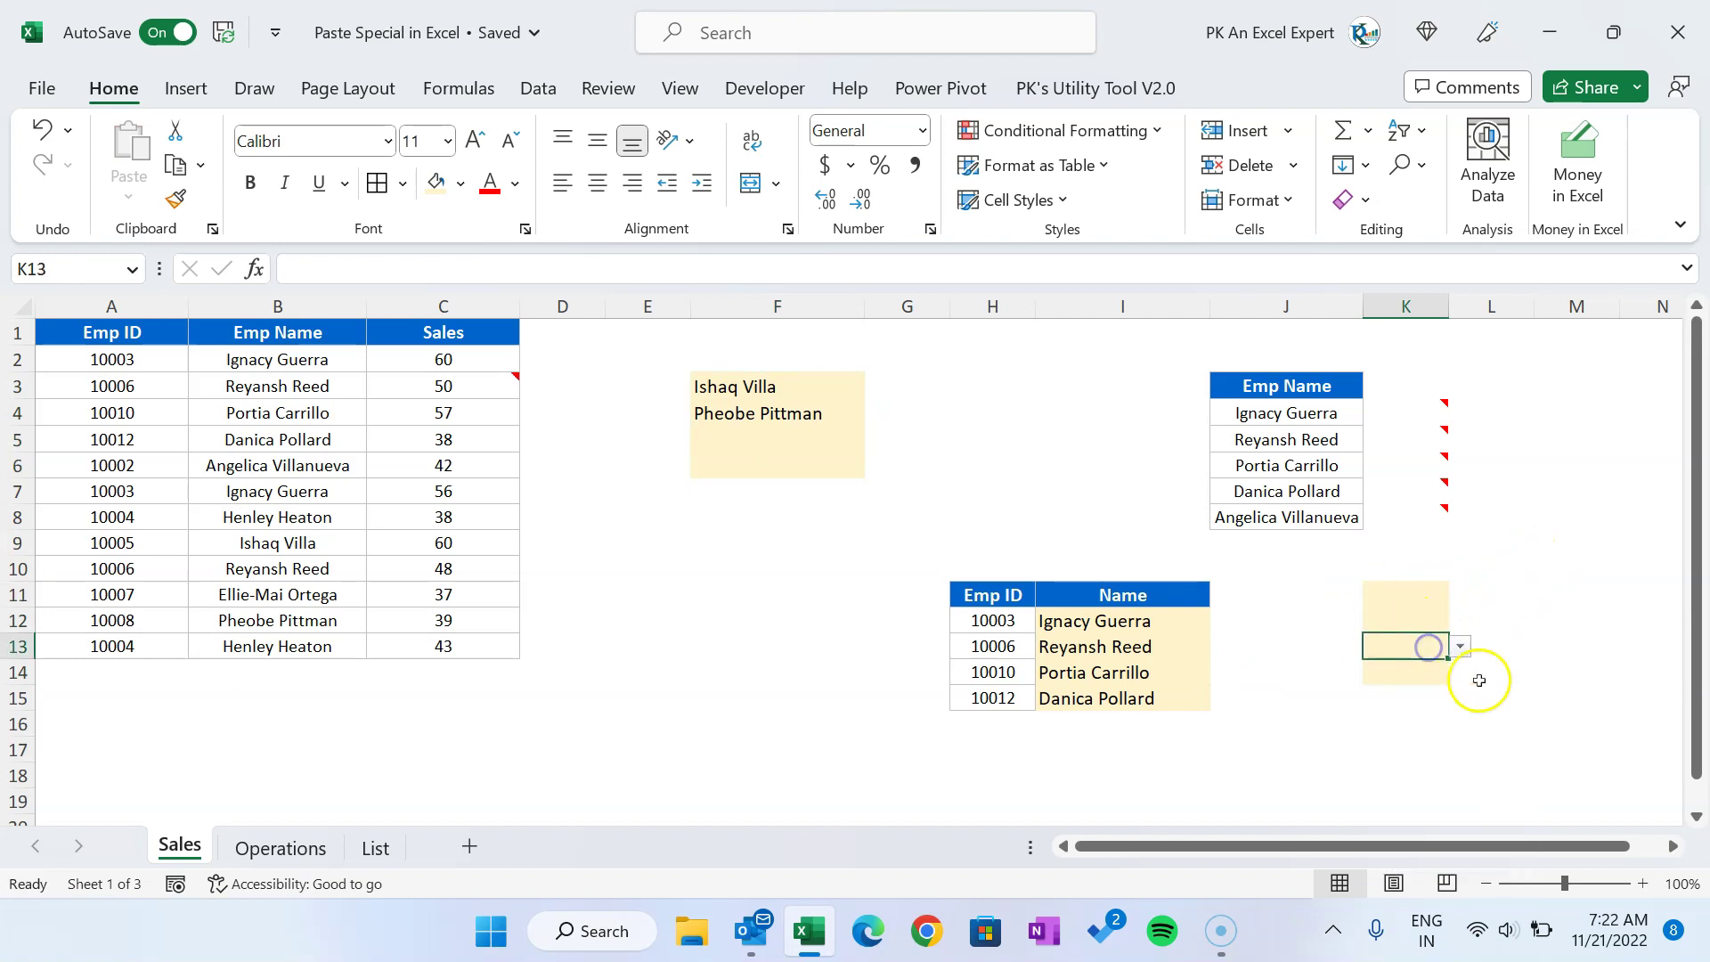
pyautogui.moveTo(1443, 324); pyautogui.dragTo(1531, 321)
pyautogui.moveTo(1416, 599); pyautogui.dragTo(1416, 673)
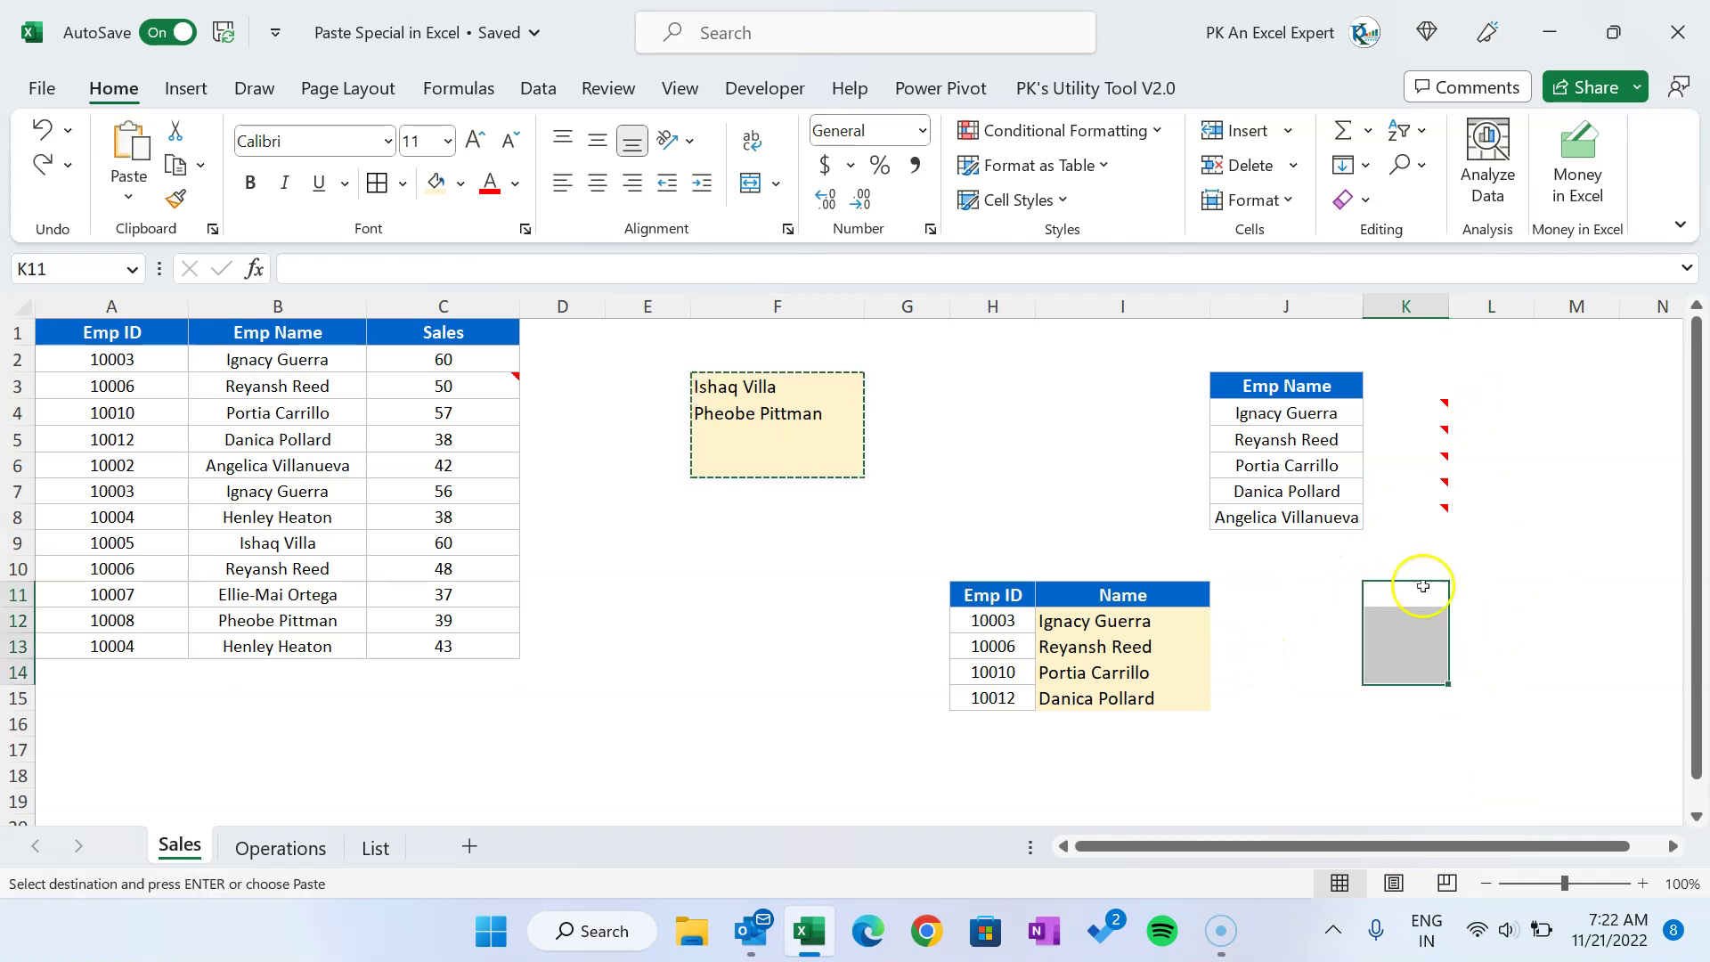
# Step: Paste only the validation of F3:F6 into the cells starting at F13 with Paste Special
pyautogui.click(788, 390)
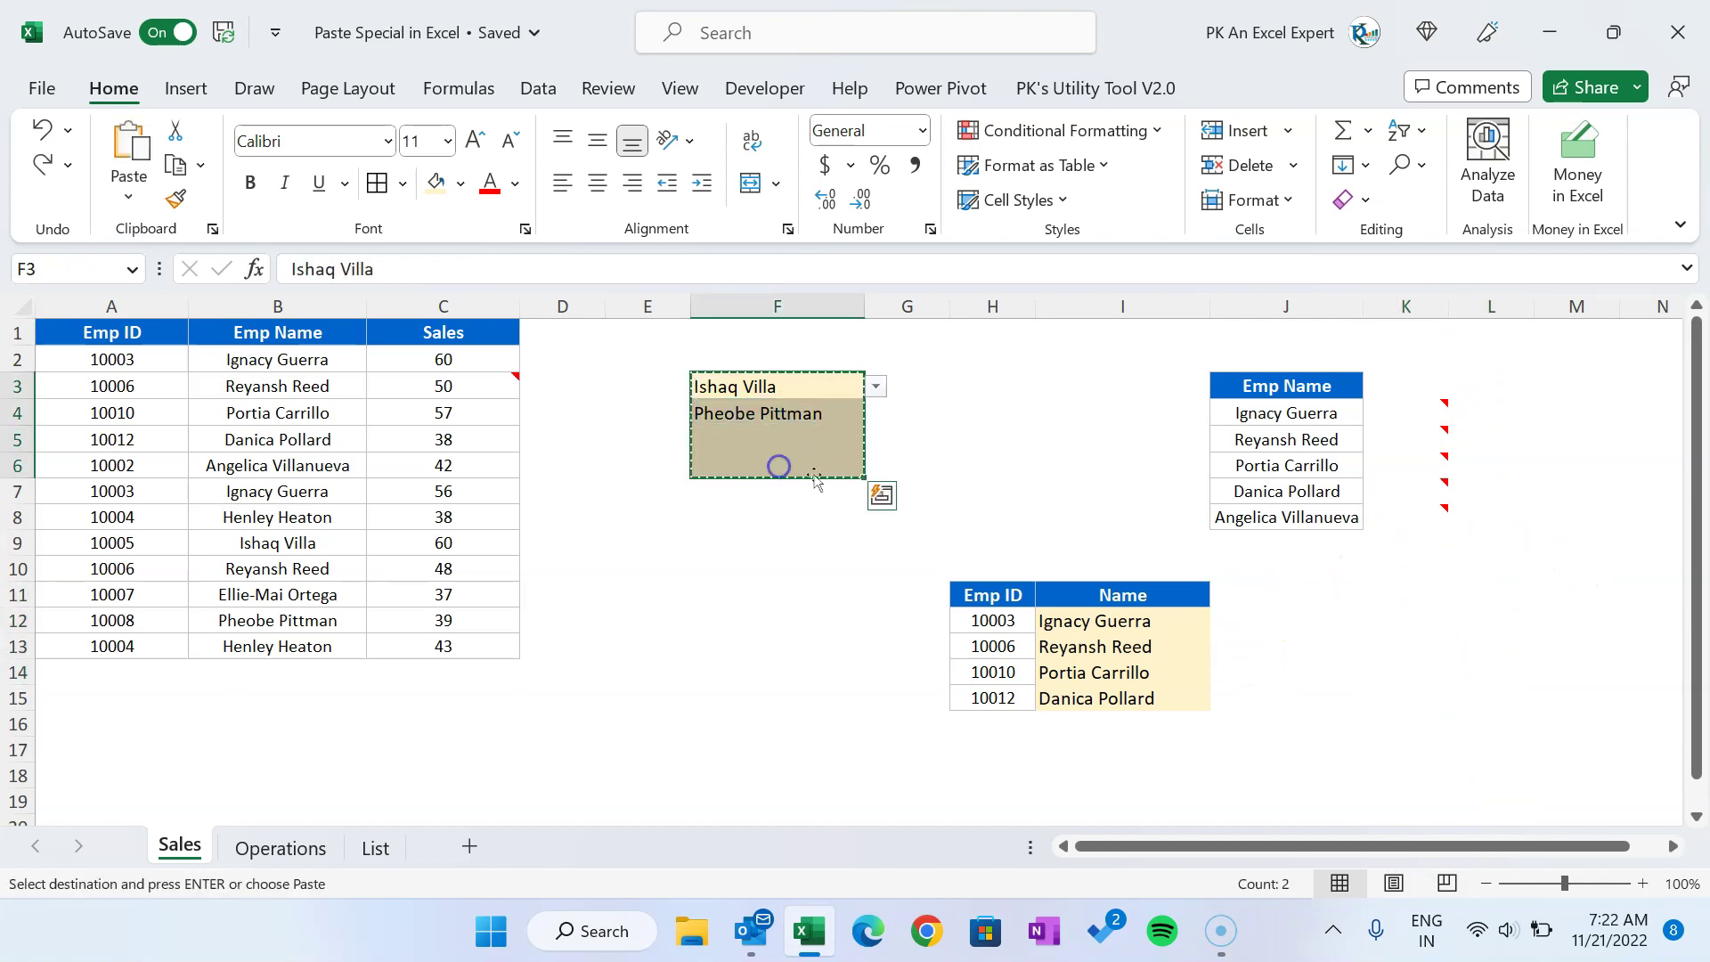
pyautogui.click(715, 647)
pyautogui.hotkey('alt', 'e')
pyautogui.press('s')
pyautogui.click(606, 510)
pyautogui.click(979, 709)
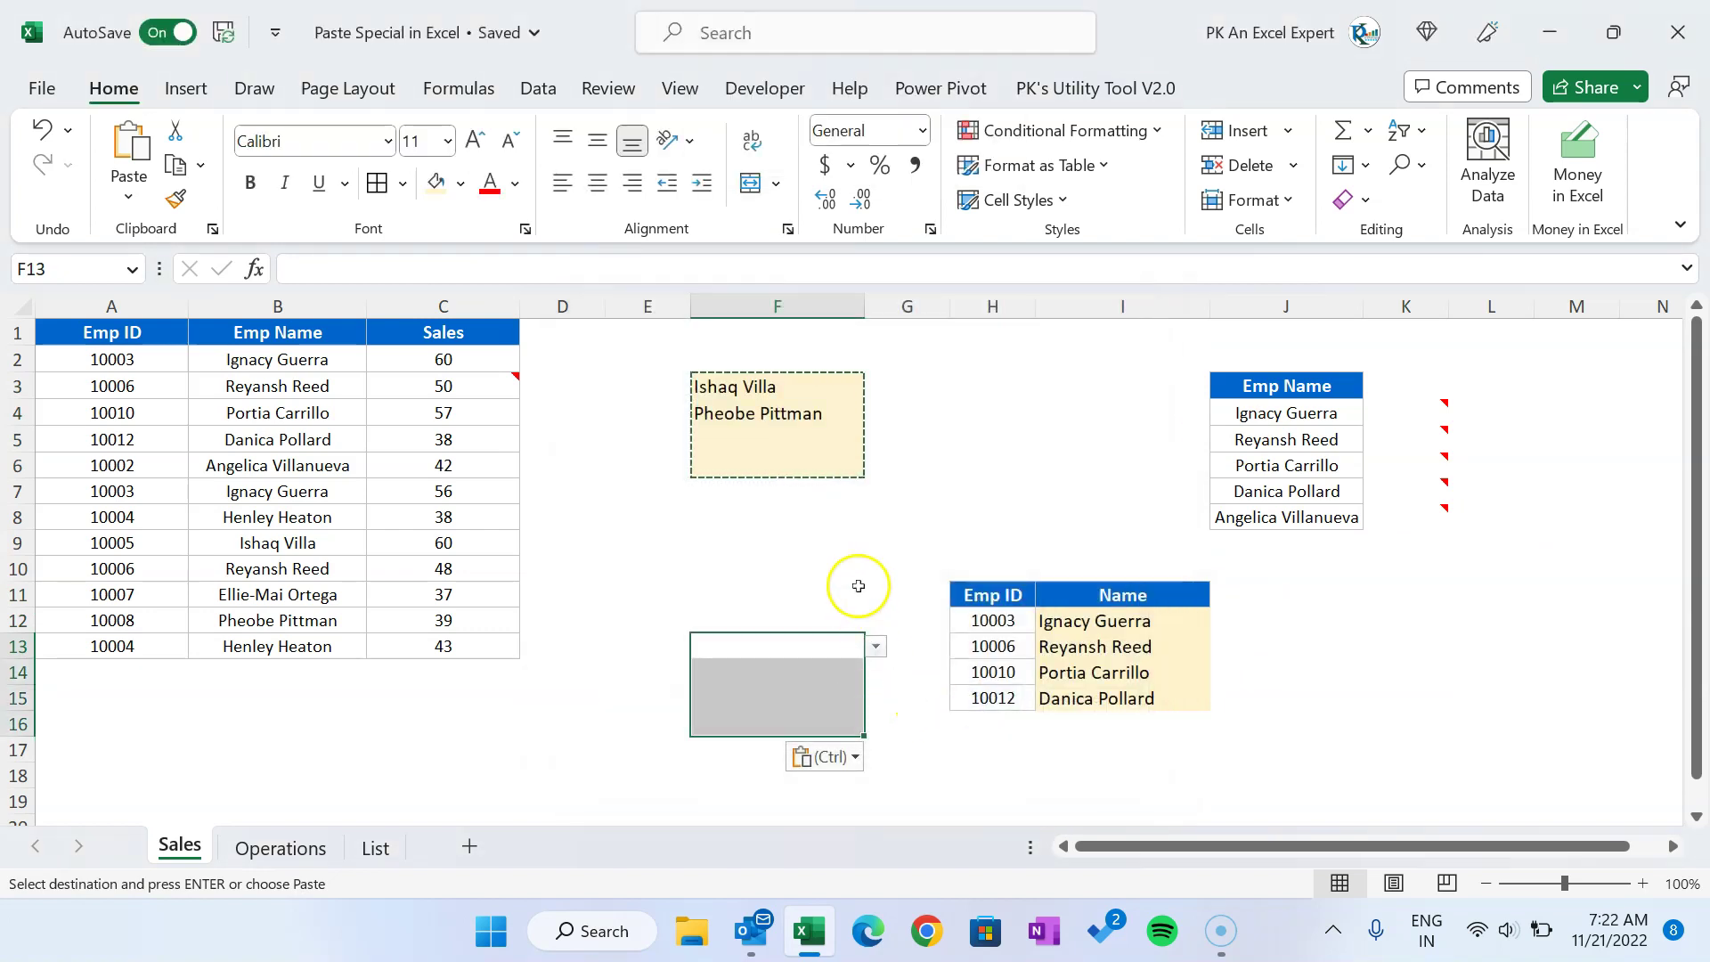
# Step: Choose an employee name from the pasted dropdown lists in F13 and F15
pyautogui.click(744, 643)
pyautogui.click(877, 647)
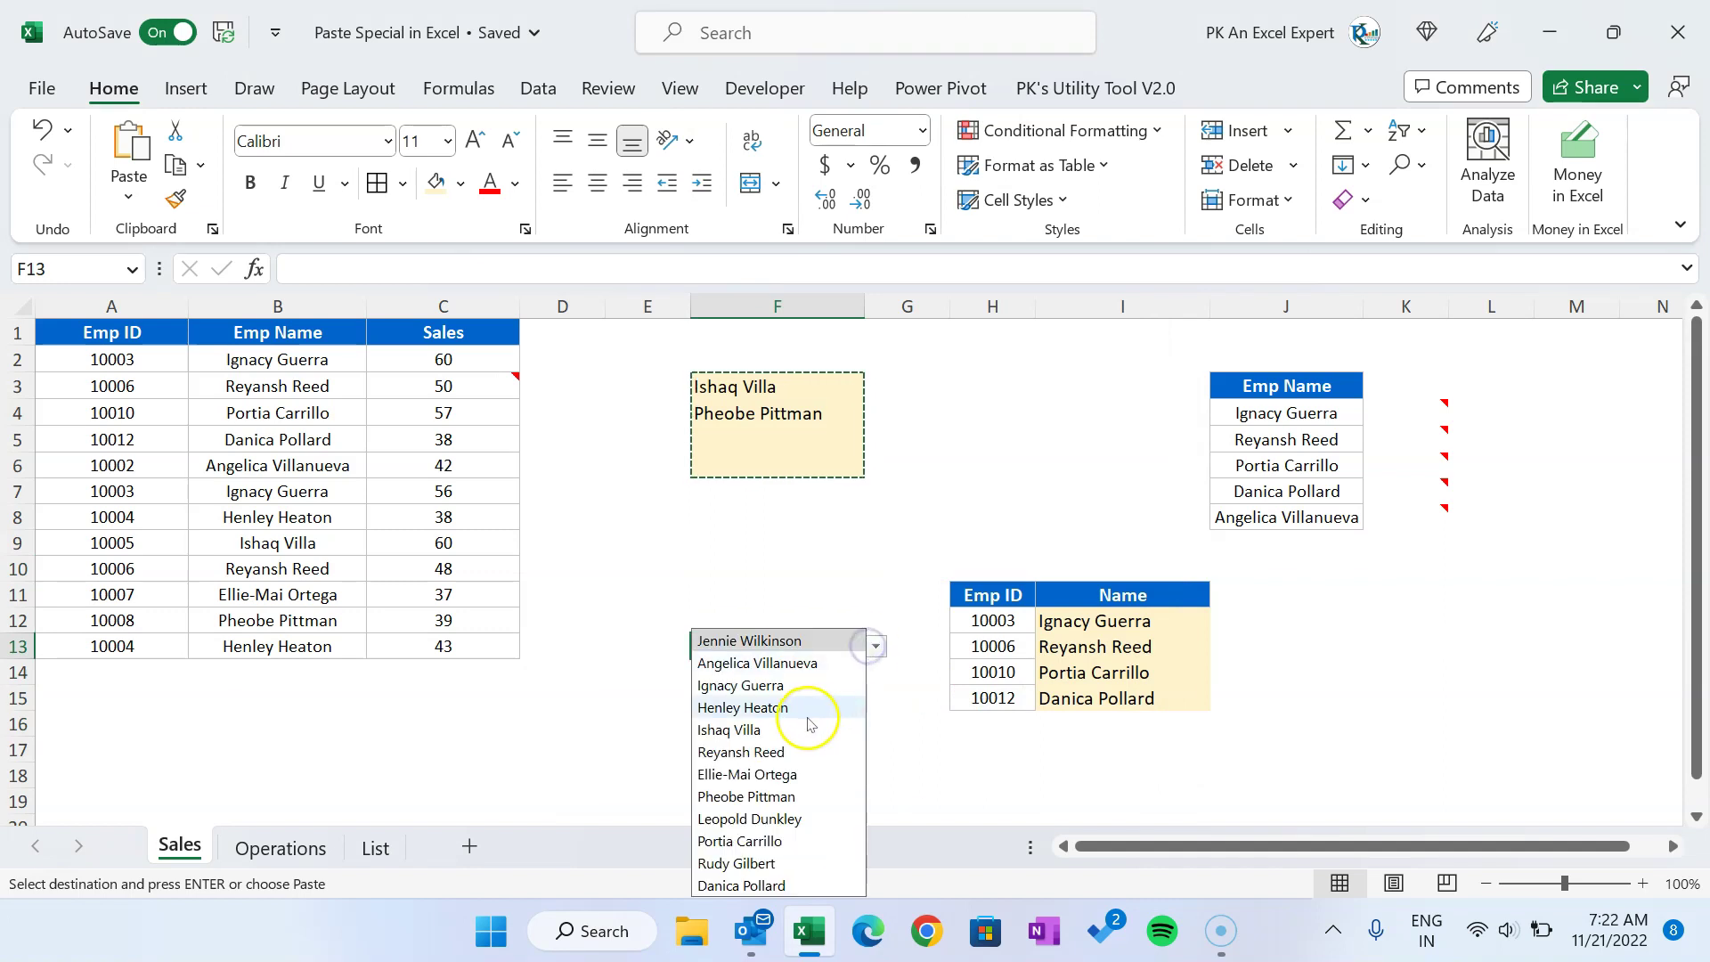
pyautogui.click(807, 713)
pyautogui.click(802, 698)
pyautogui.click(876, 698)
pyautogui.click(791, 728)
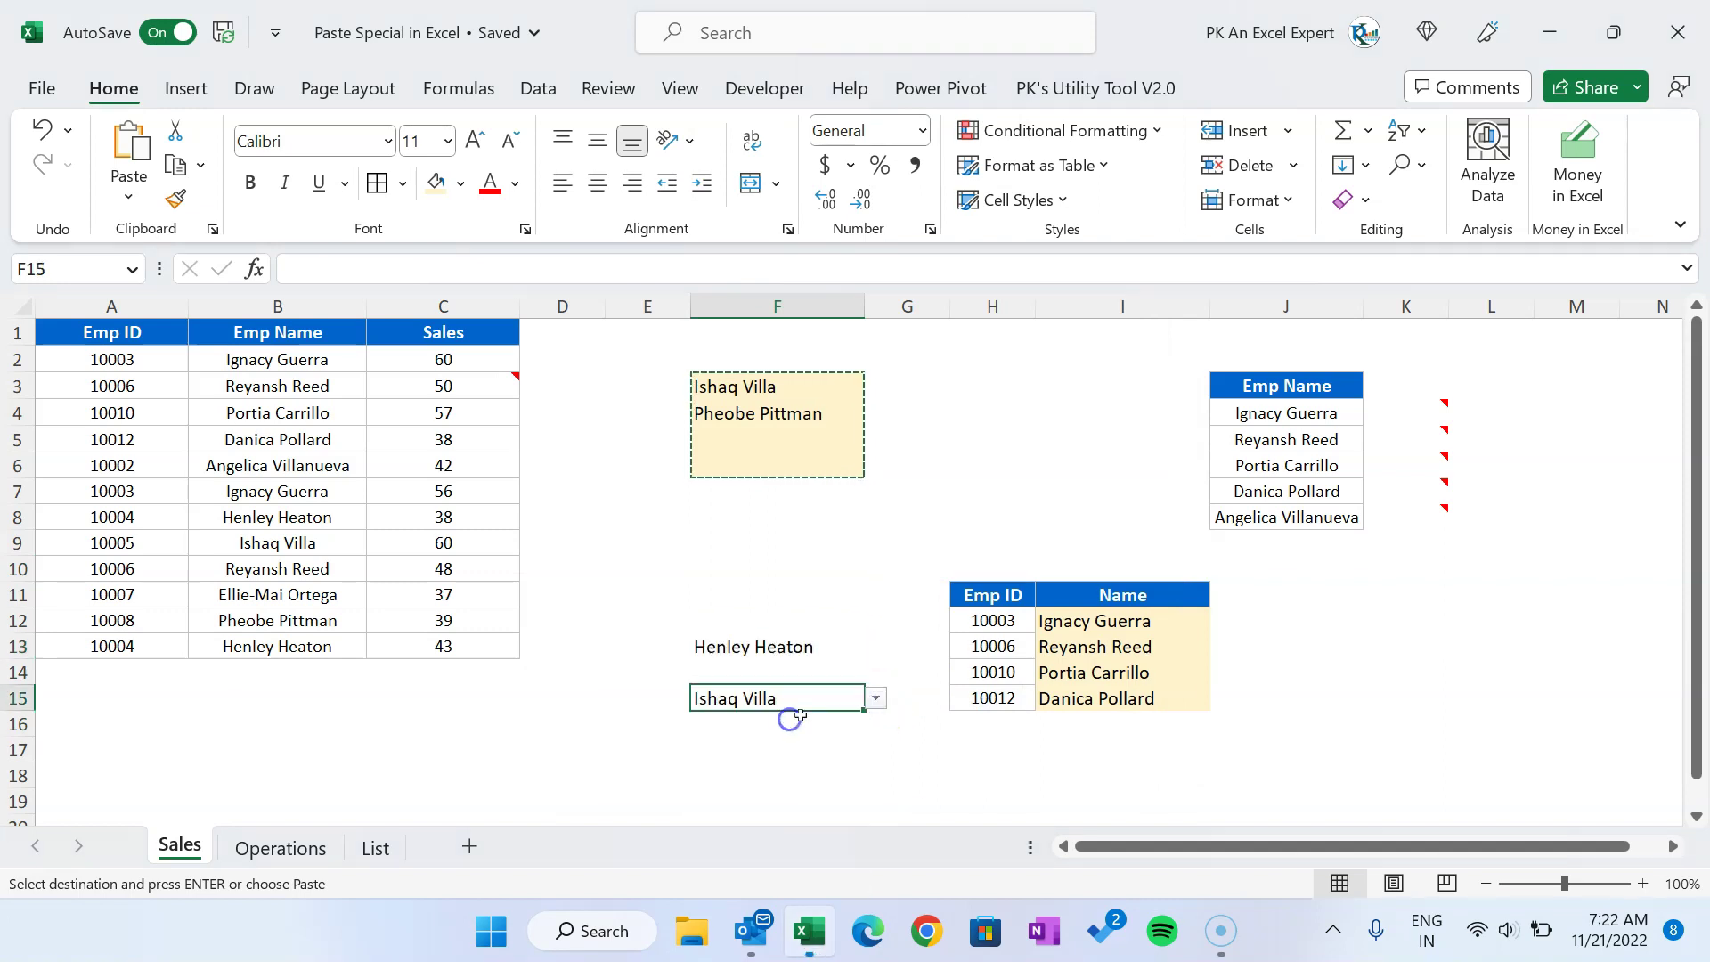
pyautogui.click(928, 542)
pyautogui.click(860, 535)
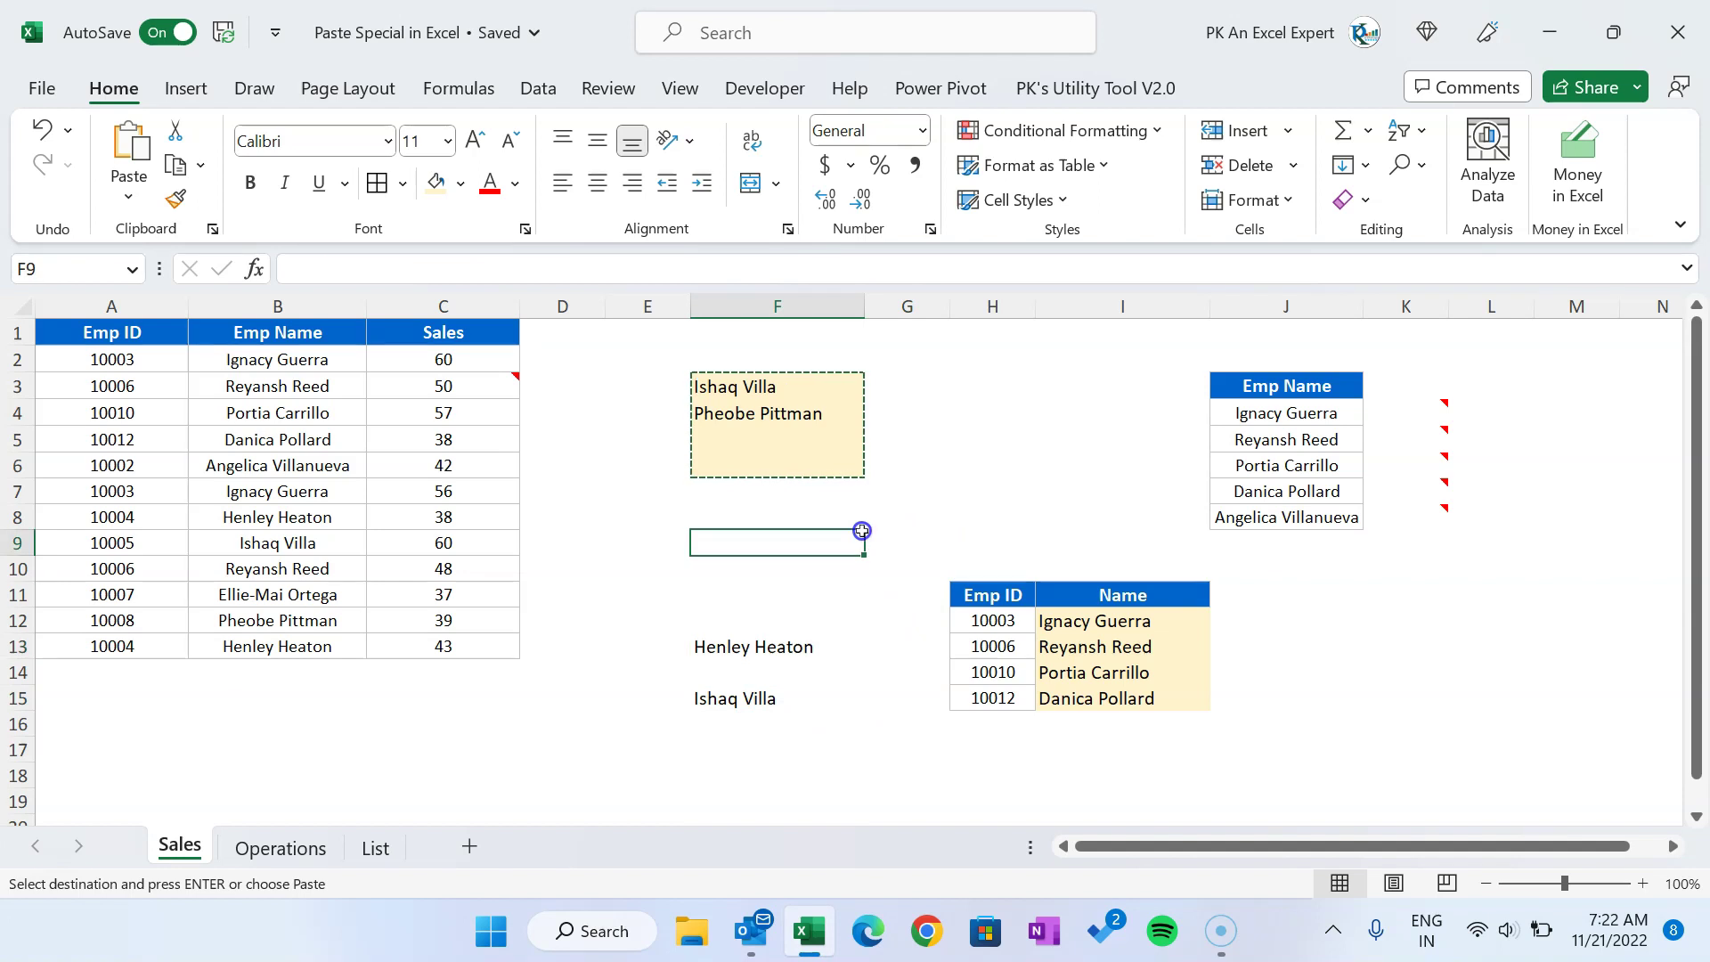
# Step: Review the remaining Paste Special options, such as All using Source theme, without pasting, and clear the copy selection
pyautogui.click(772, 643)
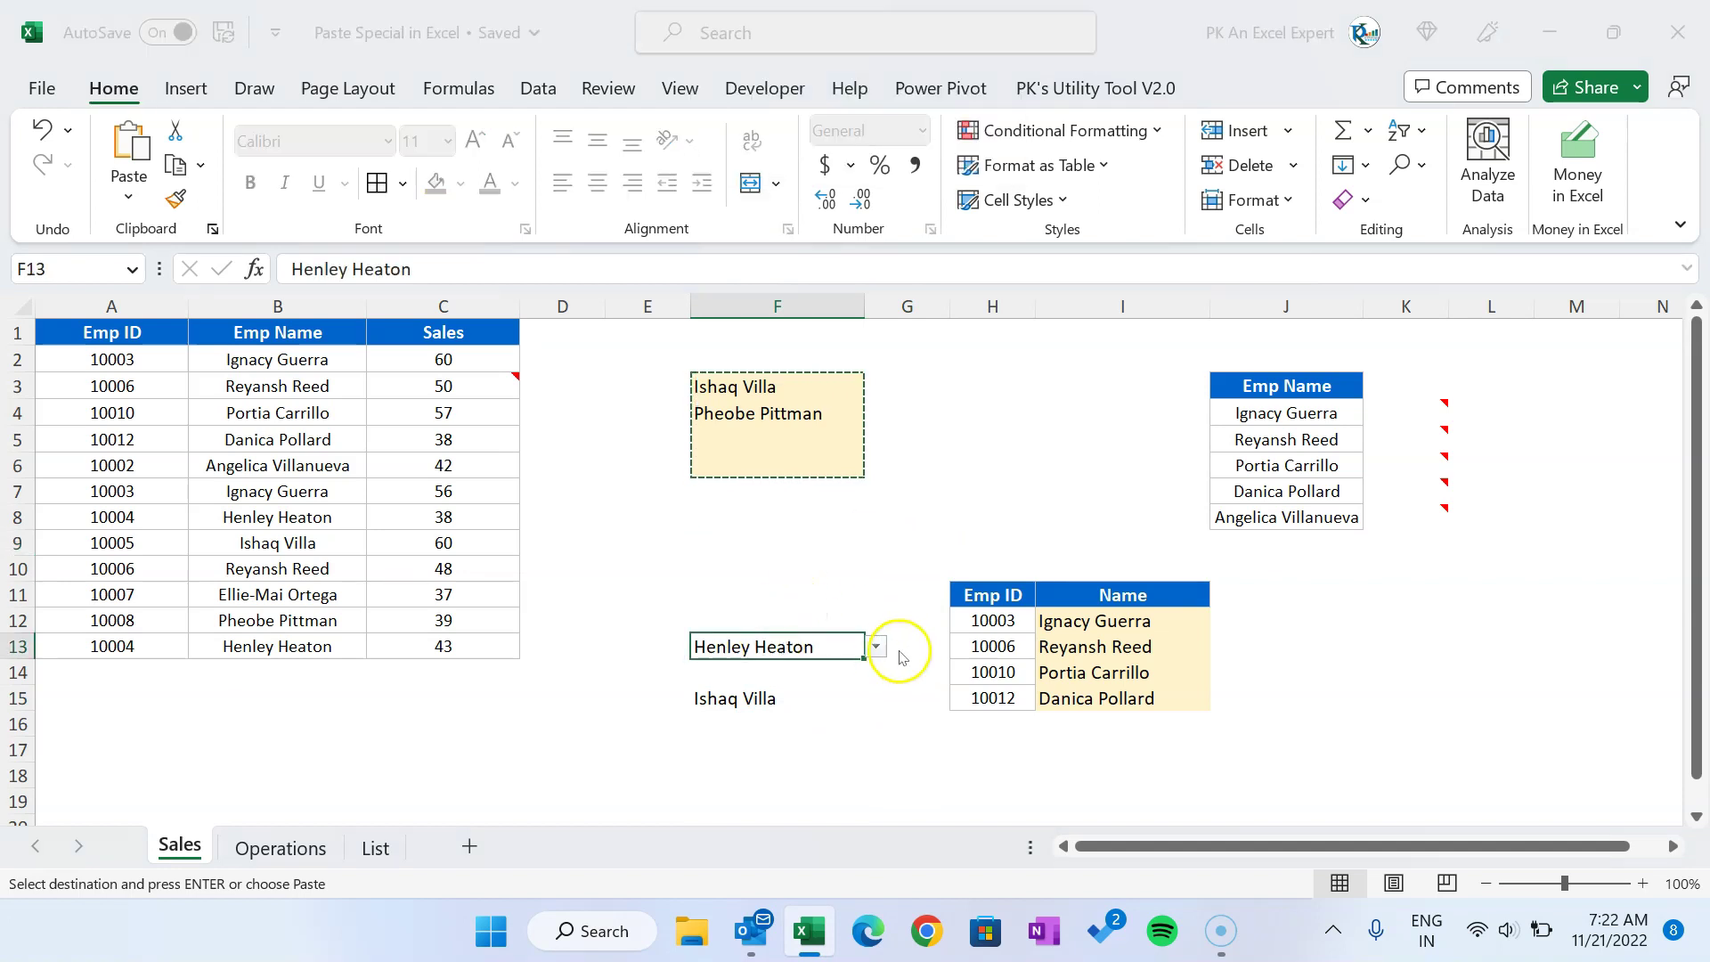
pyautogui.hotkey('ctrl', 'alt', 'v')
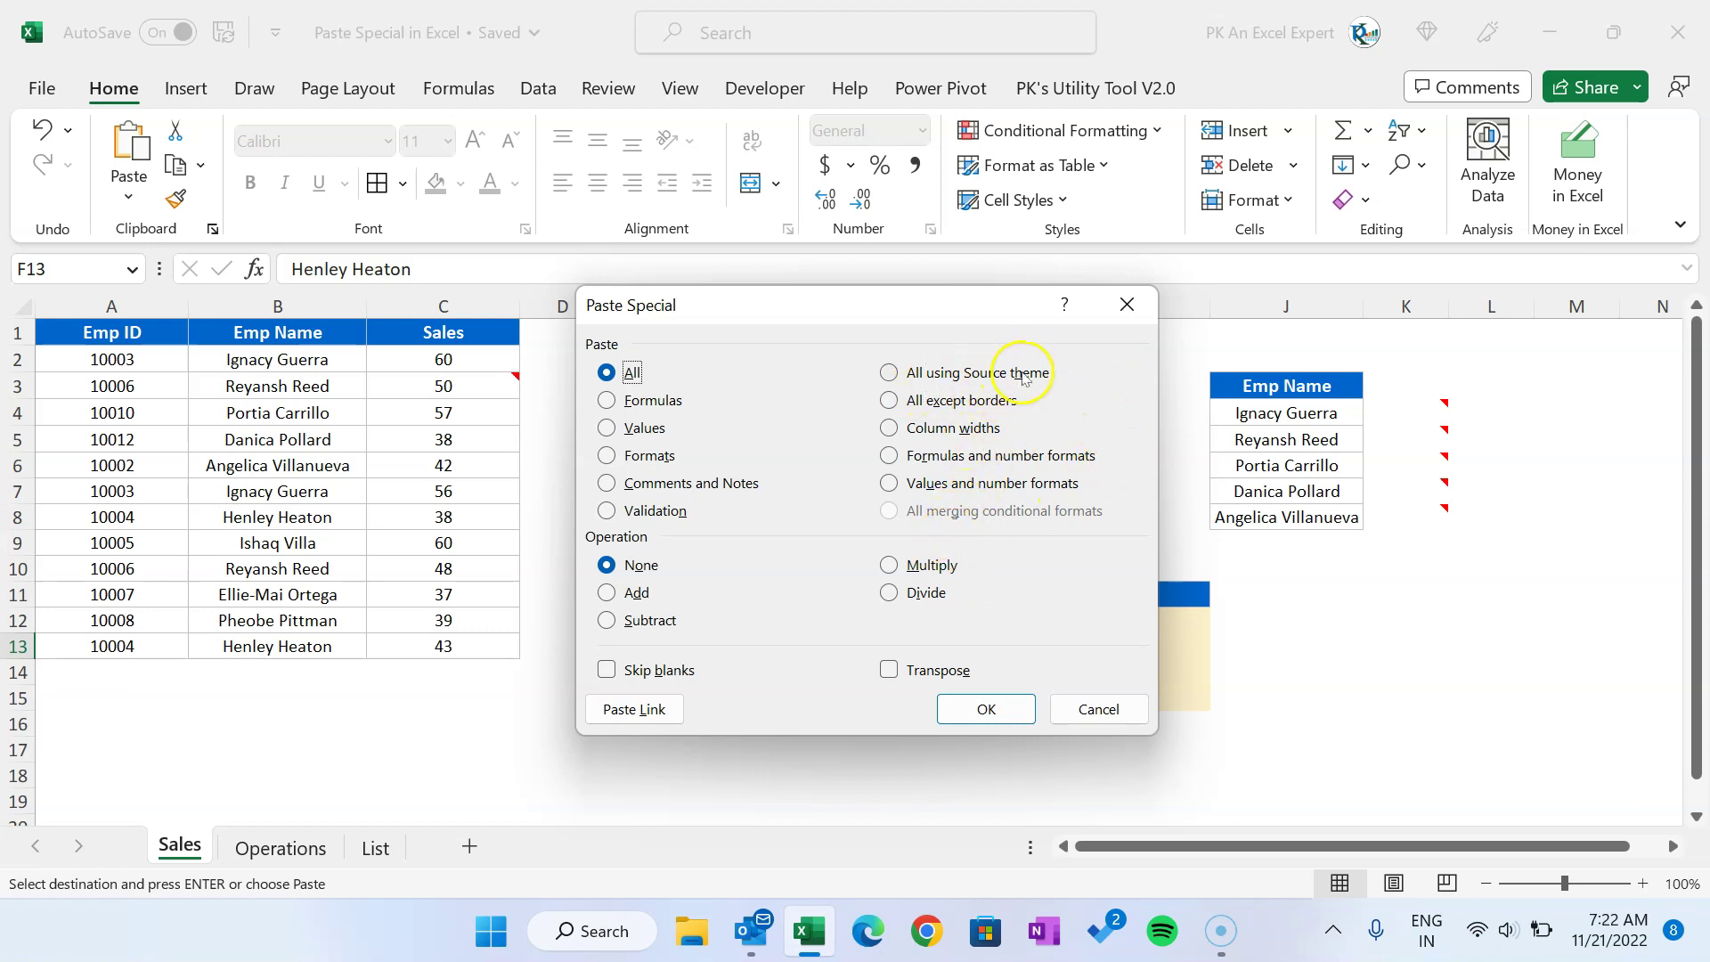
pyautogui.click(1126, 304)
pyautogui.click(1084, 390)
pyautogui.press('Escape')
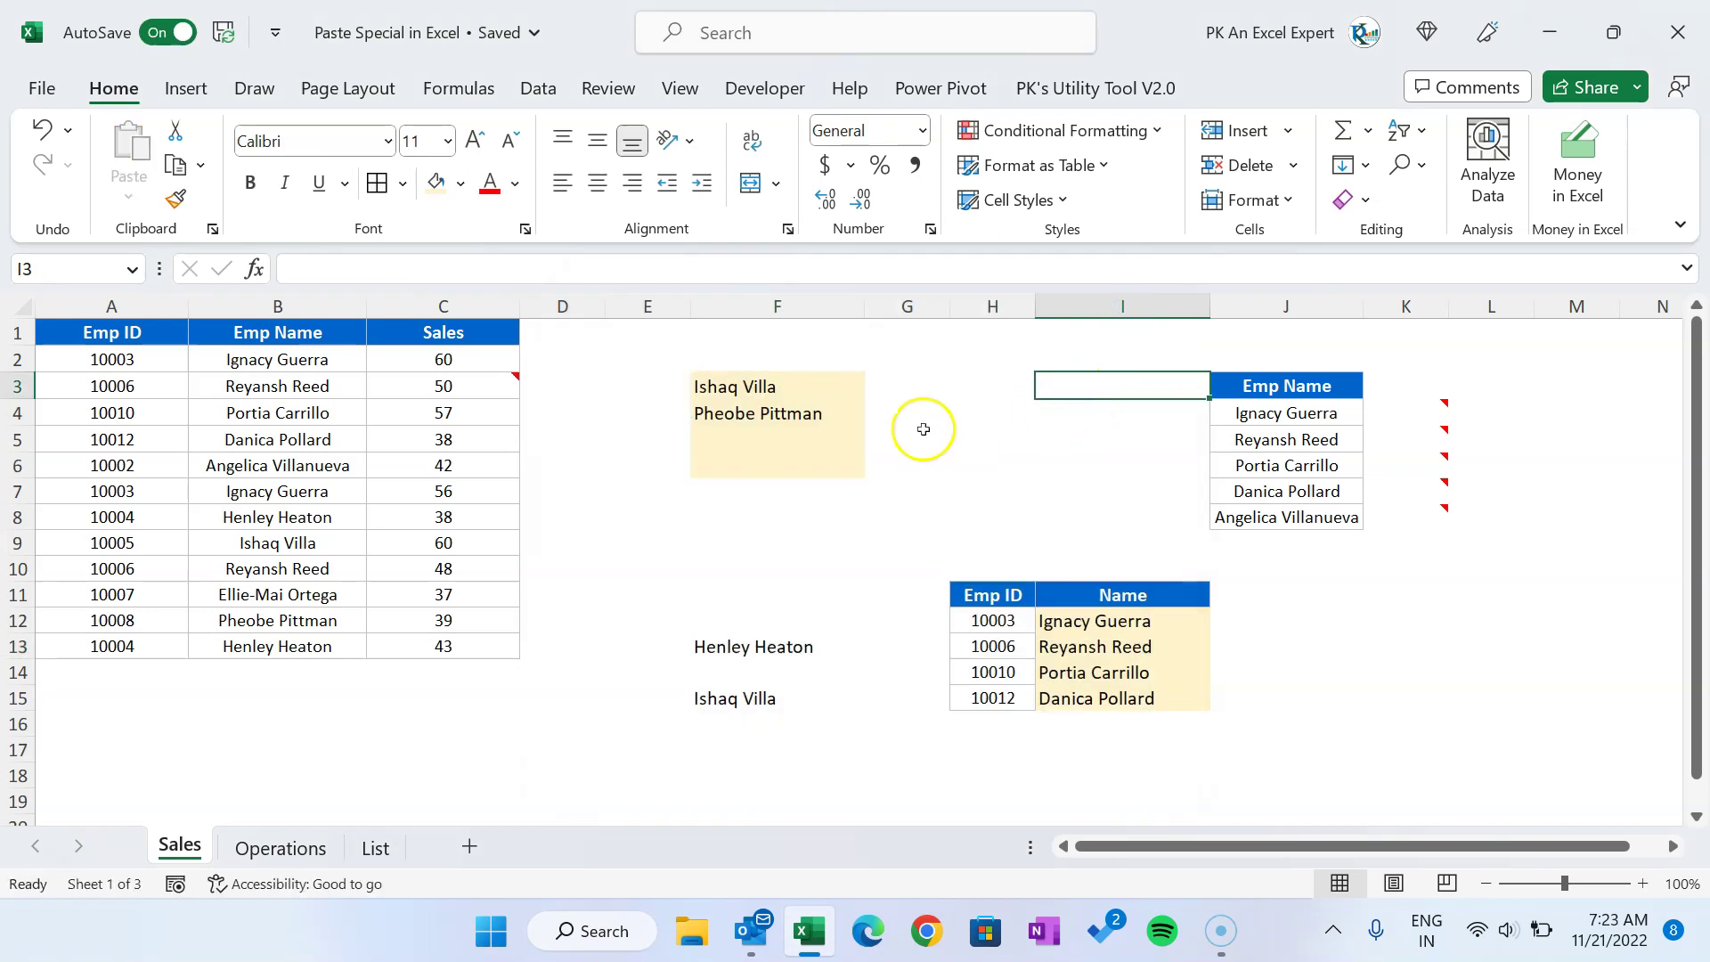
pyautogui.click(995, 435)
pyautogui.hotkey('ctrl', 'n')
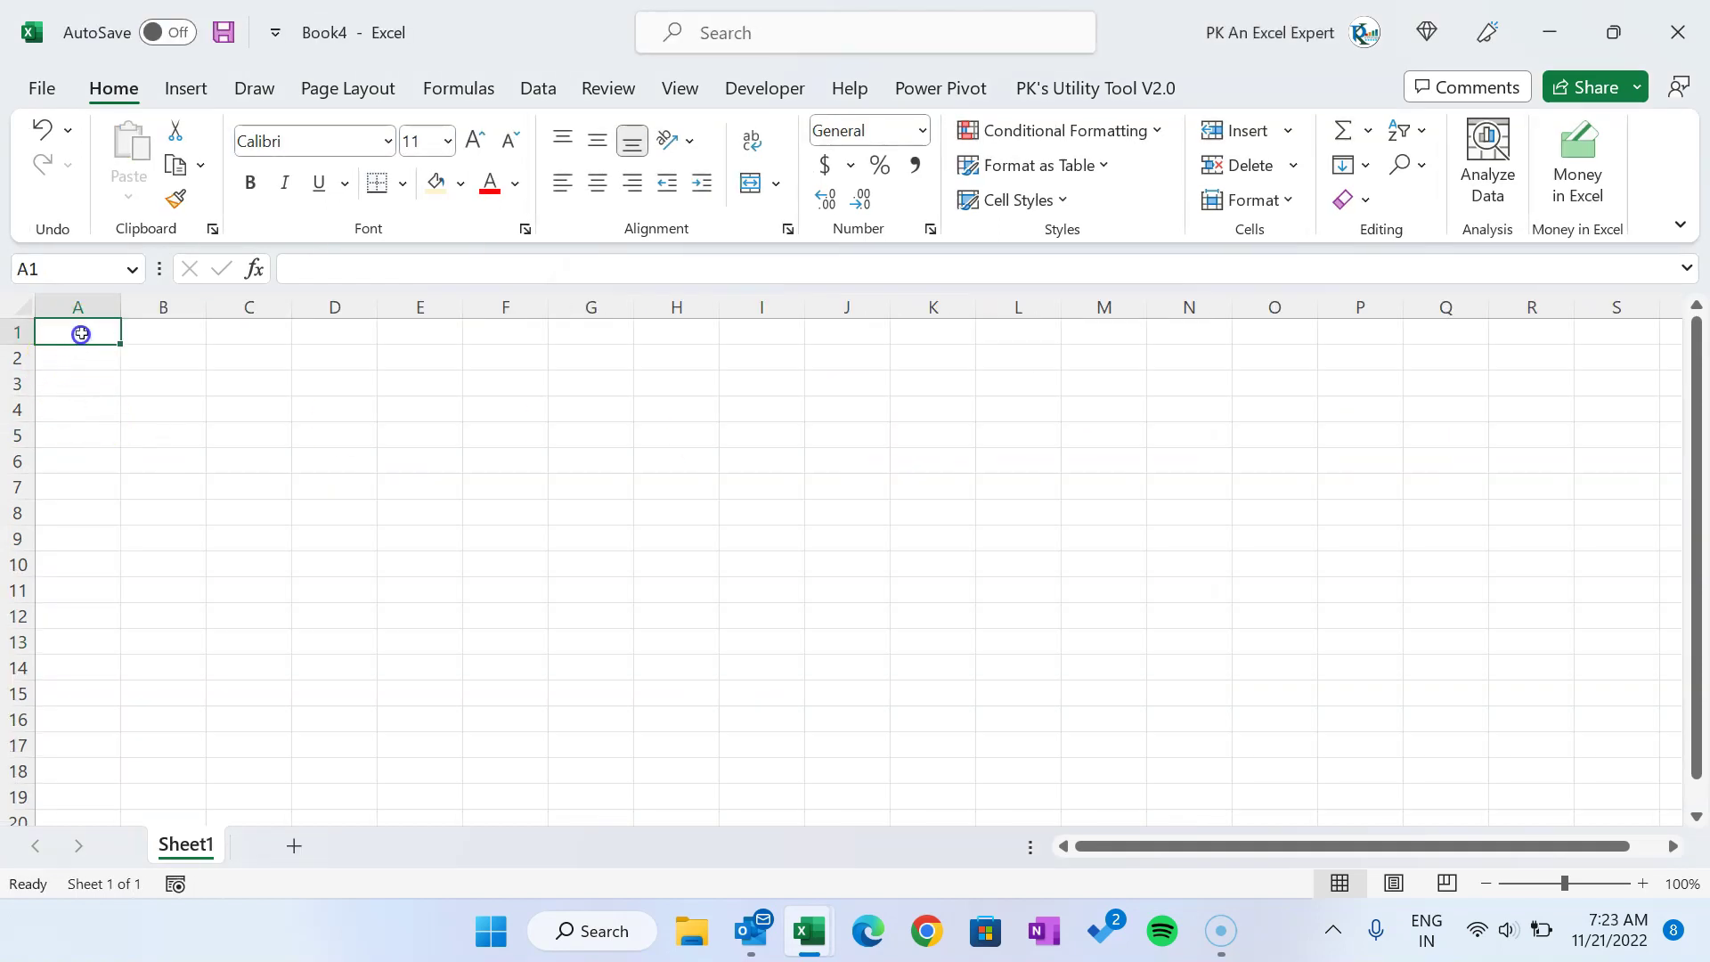
pyautogui.hotkey('ctrl', 'w')
# Step: Copy the Sales table A1:C13 and paste it at A1 of a new blank workbook
pyautogui.click(271, 349)
pyautogui.moveTo(112, 332); pyautogui.dragTo(413, 657)
pyautogui.hotkey('ctrl', 'c')
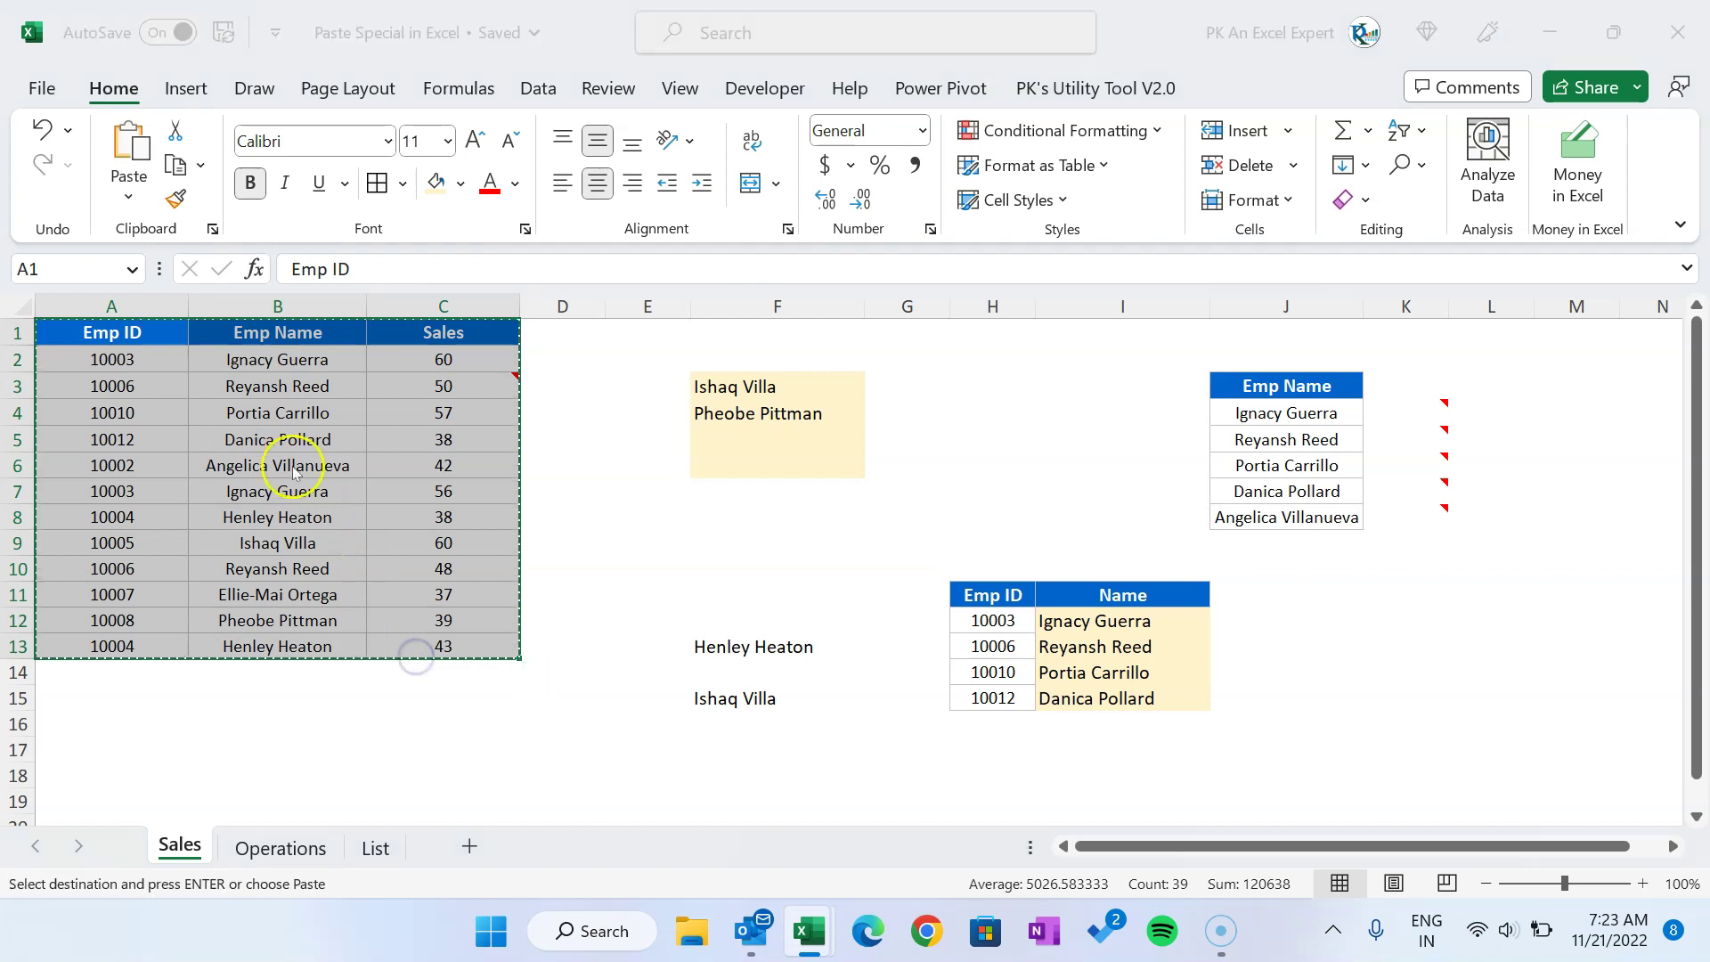
pyautogui.hotkey('ctrl', 'n')
pyautogui.hotkey('ctrl', 'v')
pyautogui.press('Escape')
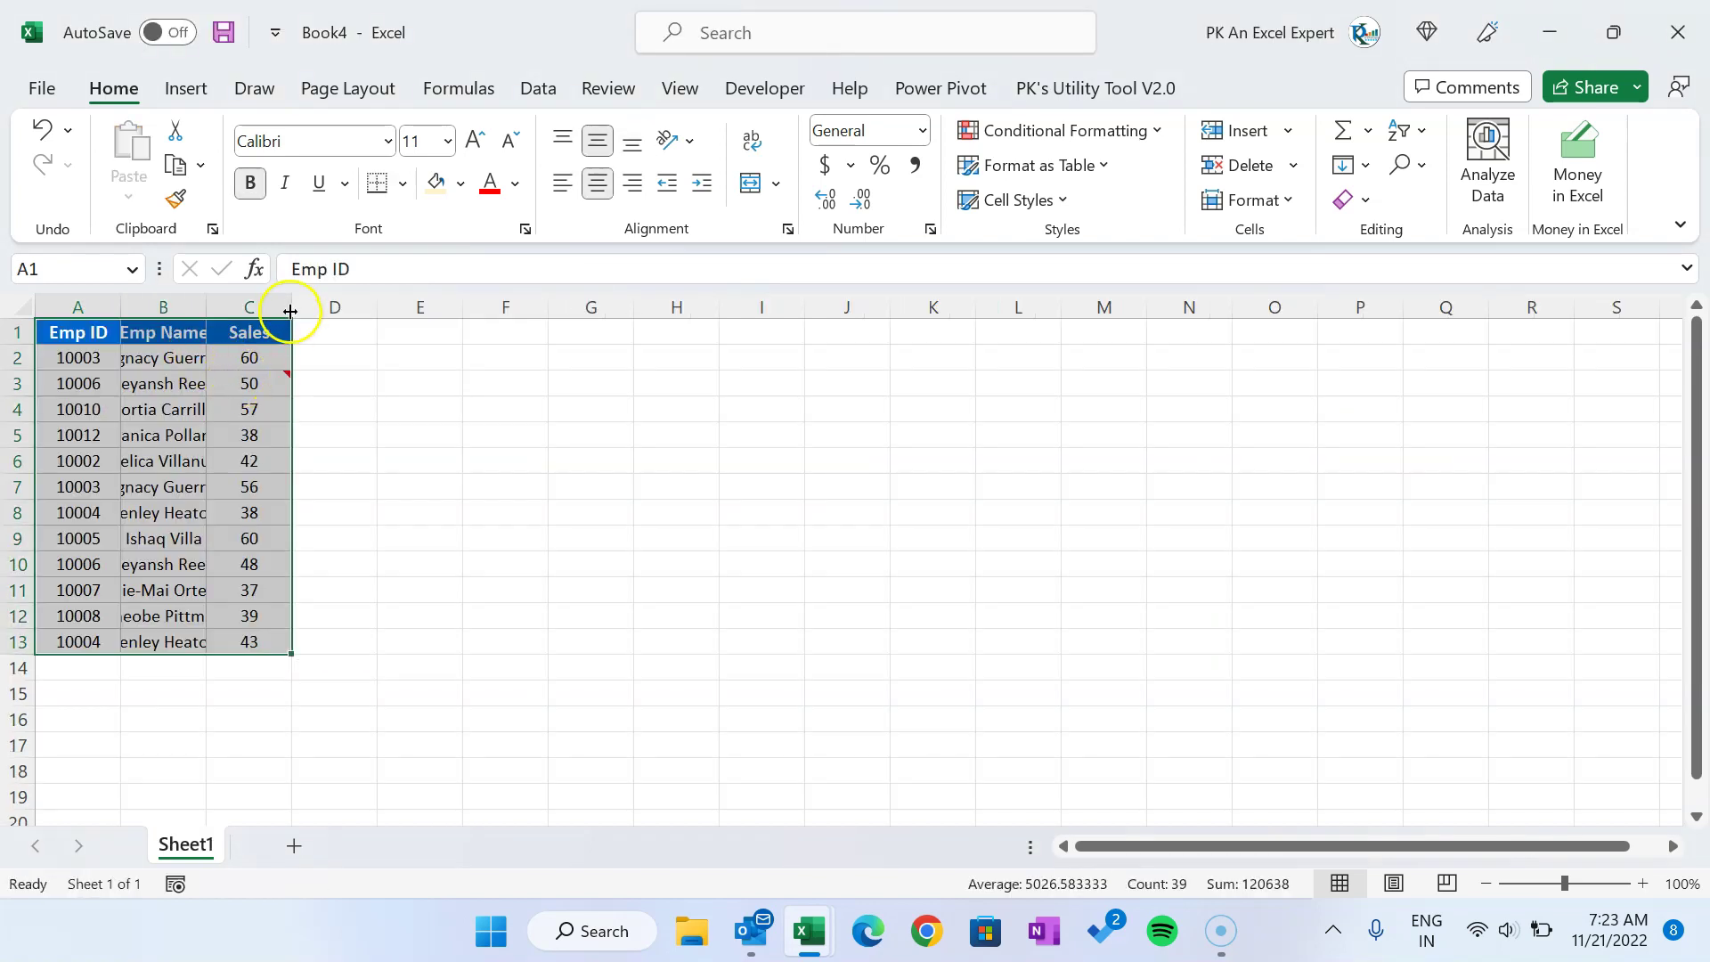
# Step: Widen columns A to C of the new workbook equally, and inspect the VLOOKUP formula in B4
pyautogui.hotkey('ctrl', 'space')
pyautogui.moveTo(291, 297); pyautogui.dragTo(335, 297)
pyautogui.click(234, 407)
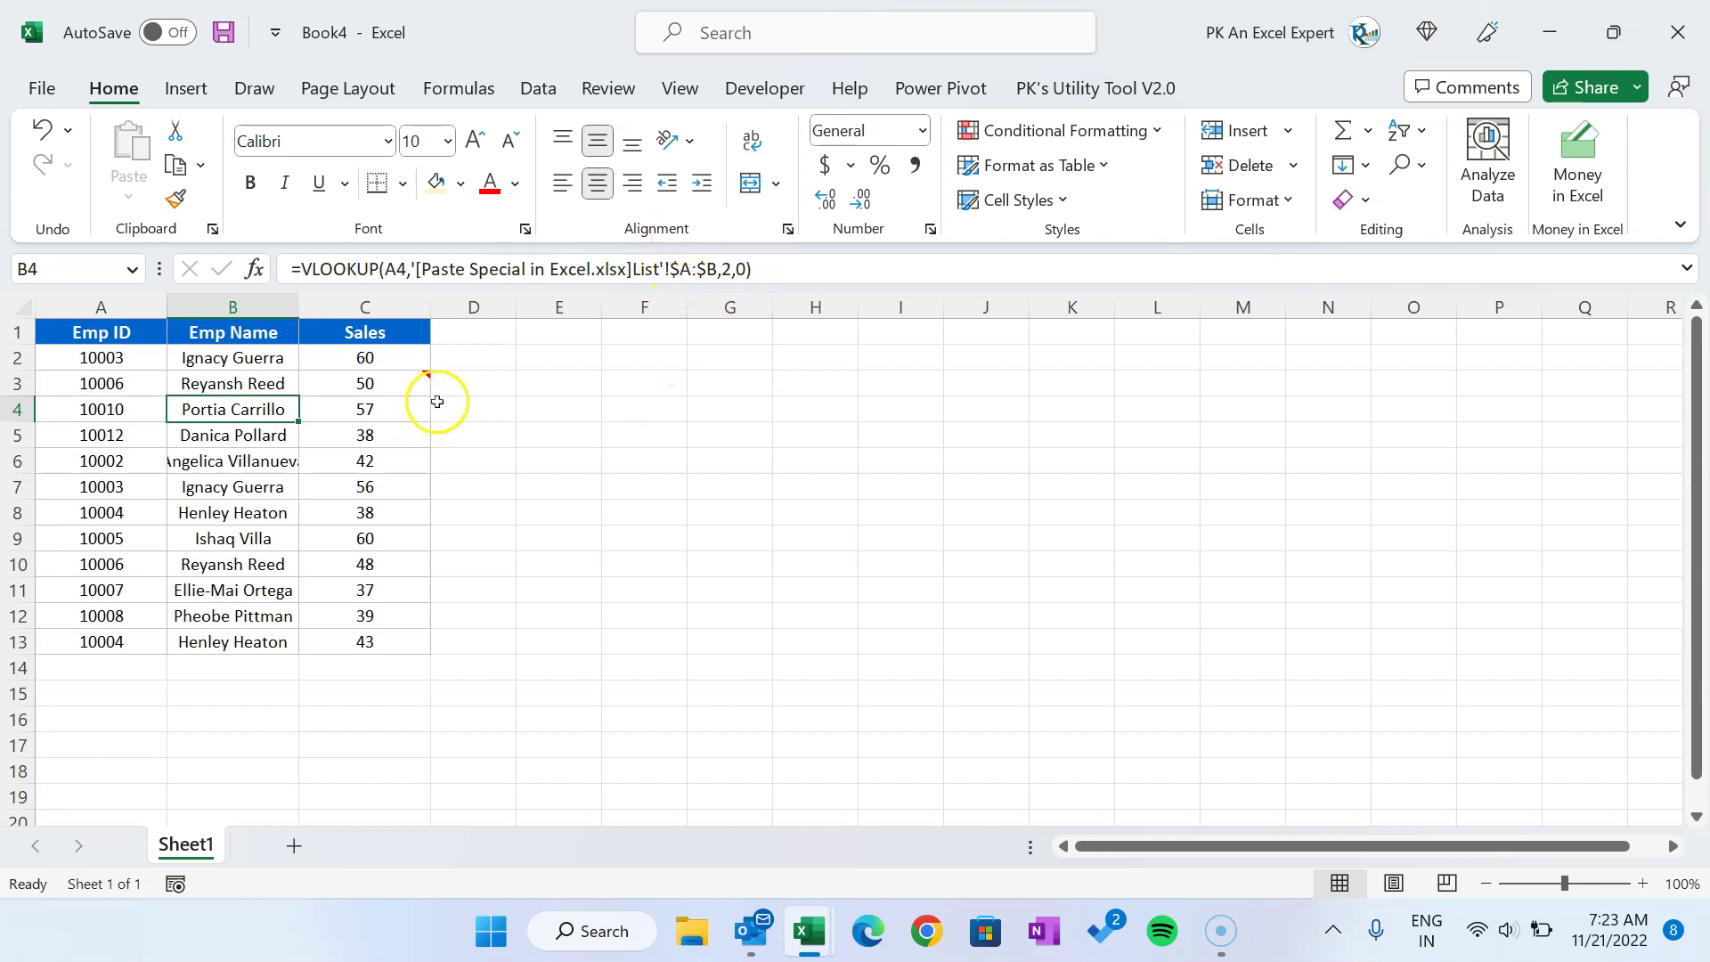
pyautogui.click(356, 403)
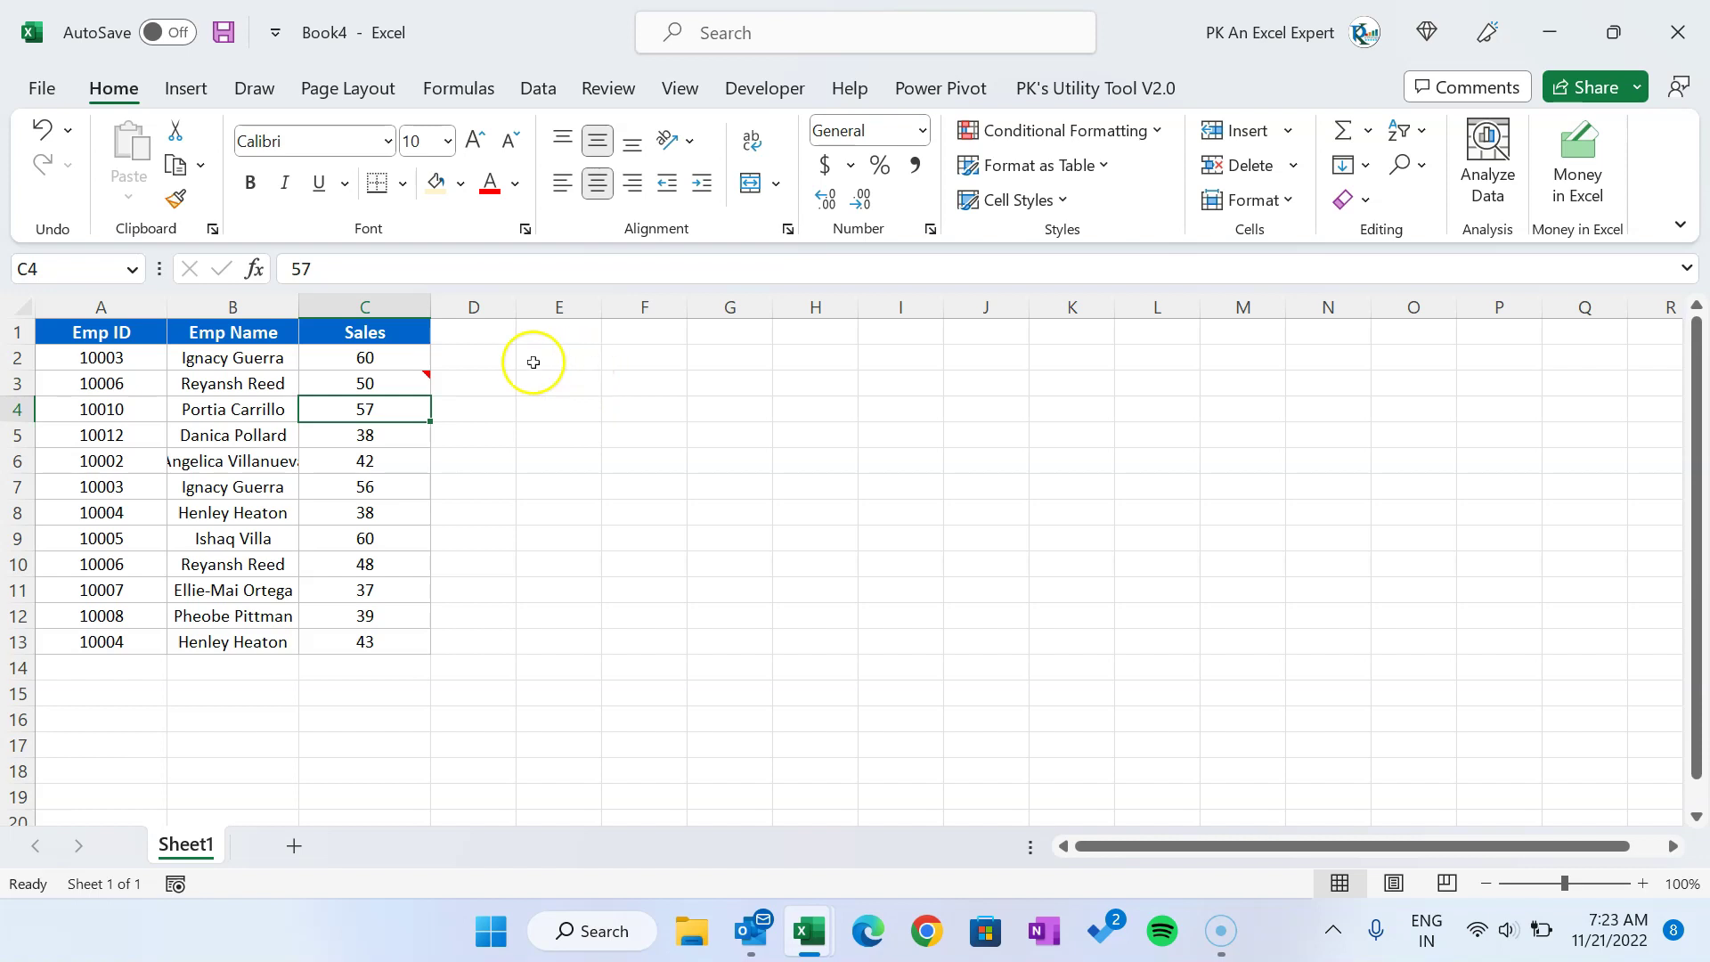
pyautogui.click(271, 408)
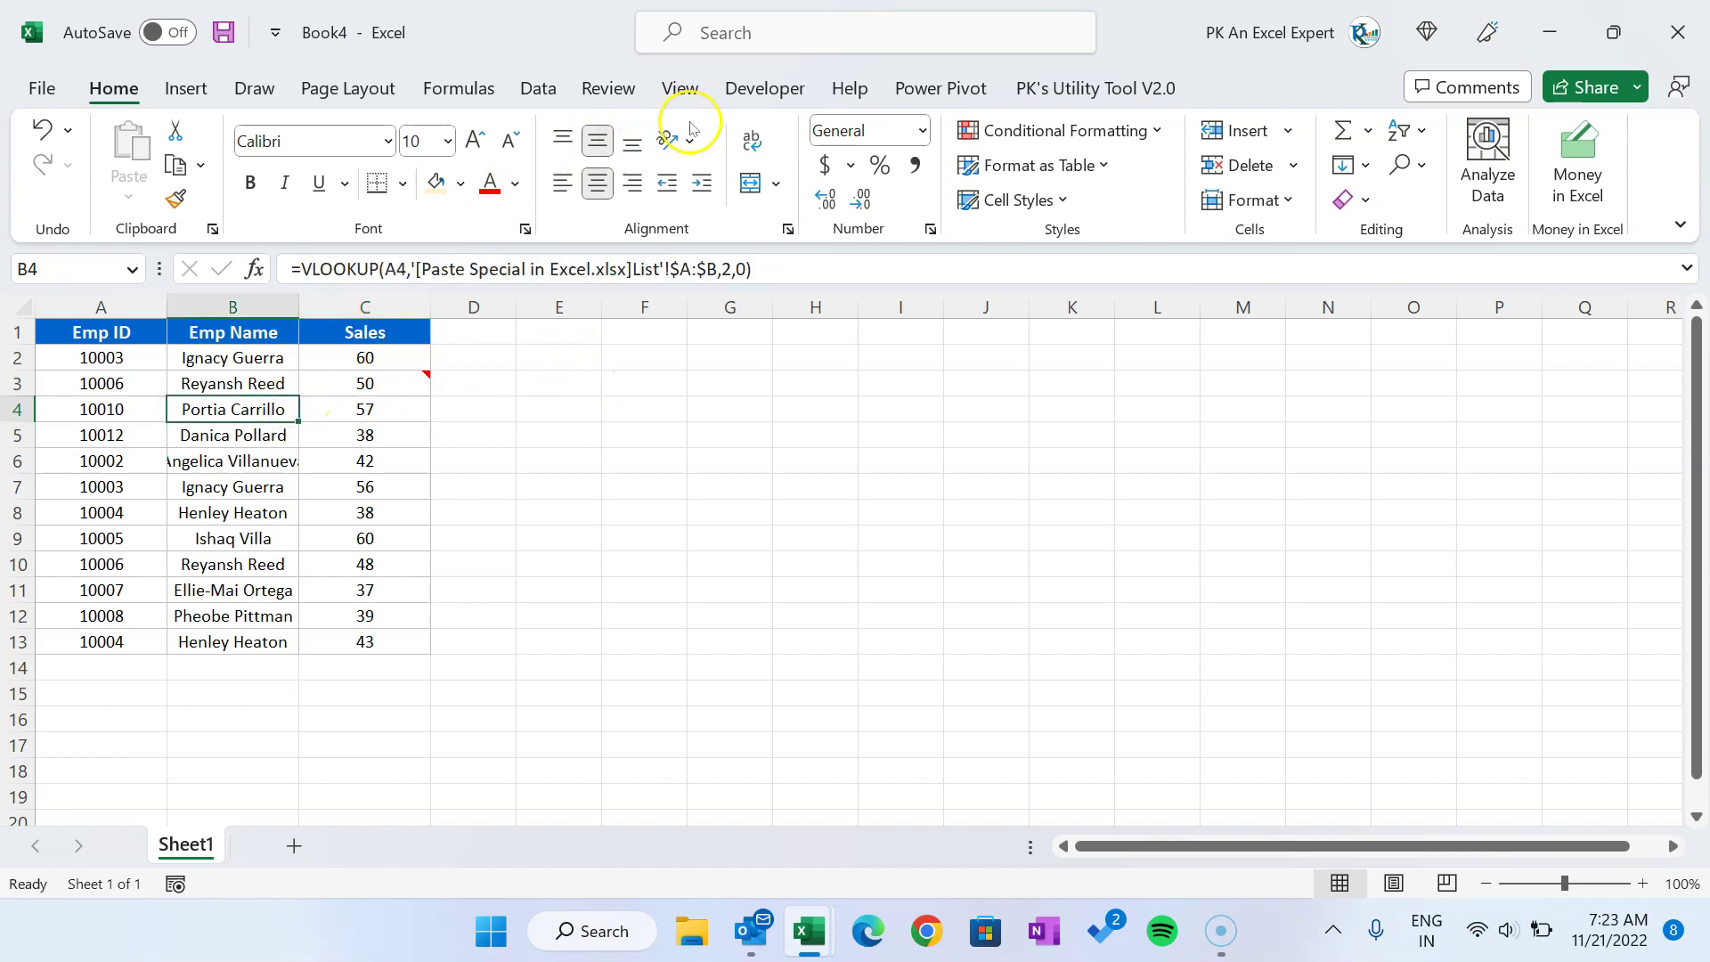
# Step: Apply a different built-in theme that uses the Rockwell font to the new workbook
pyautogui.click(350, 92)
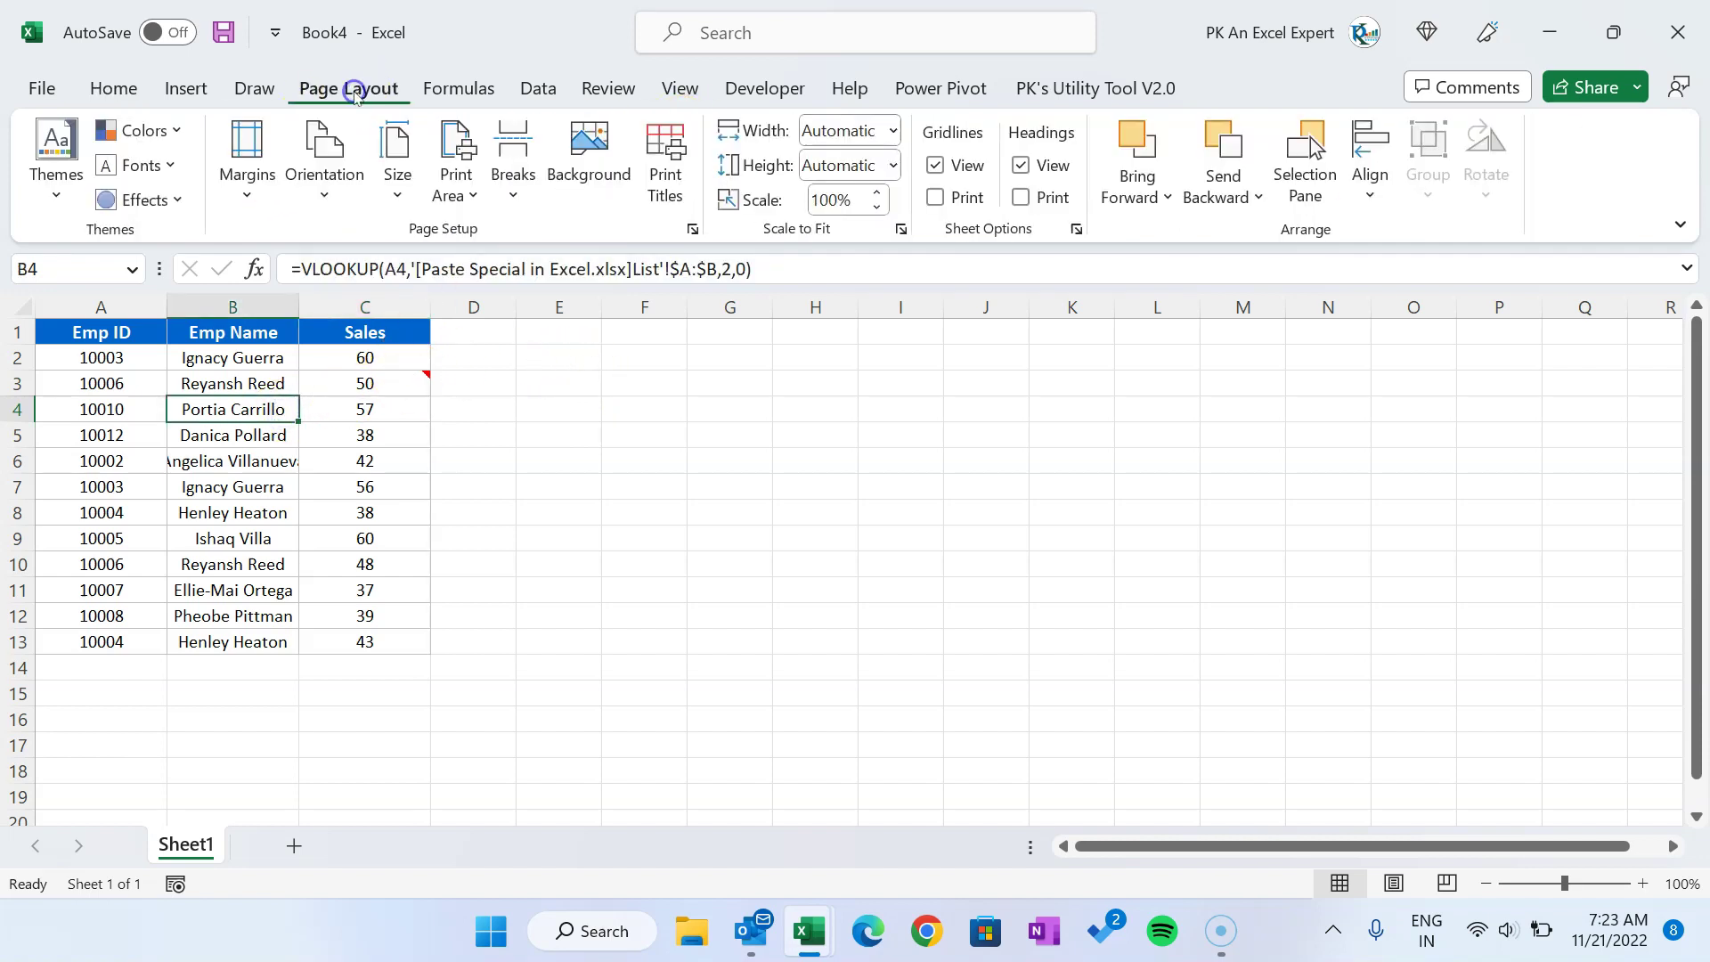
pyautogui.click(53, 198)
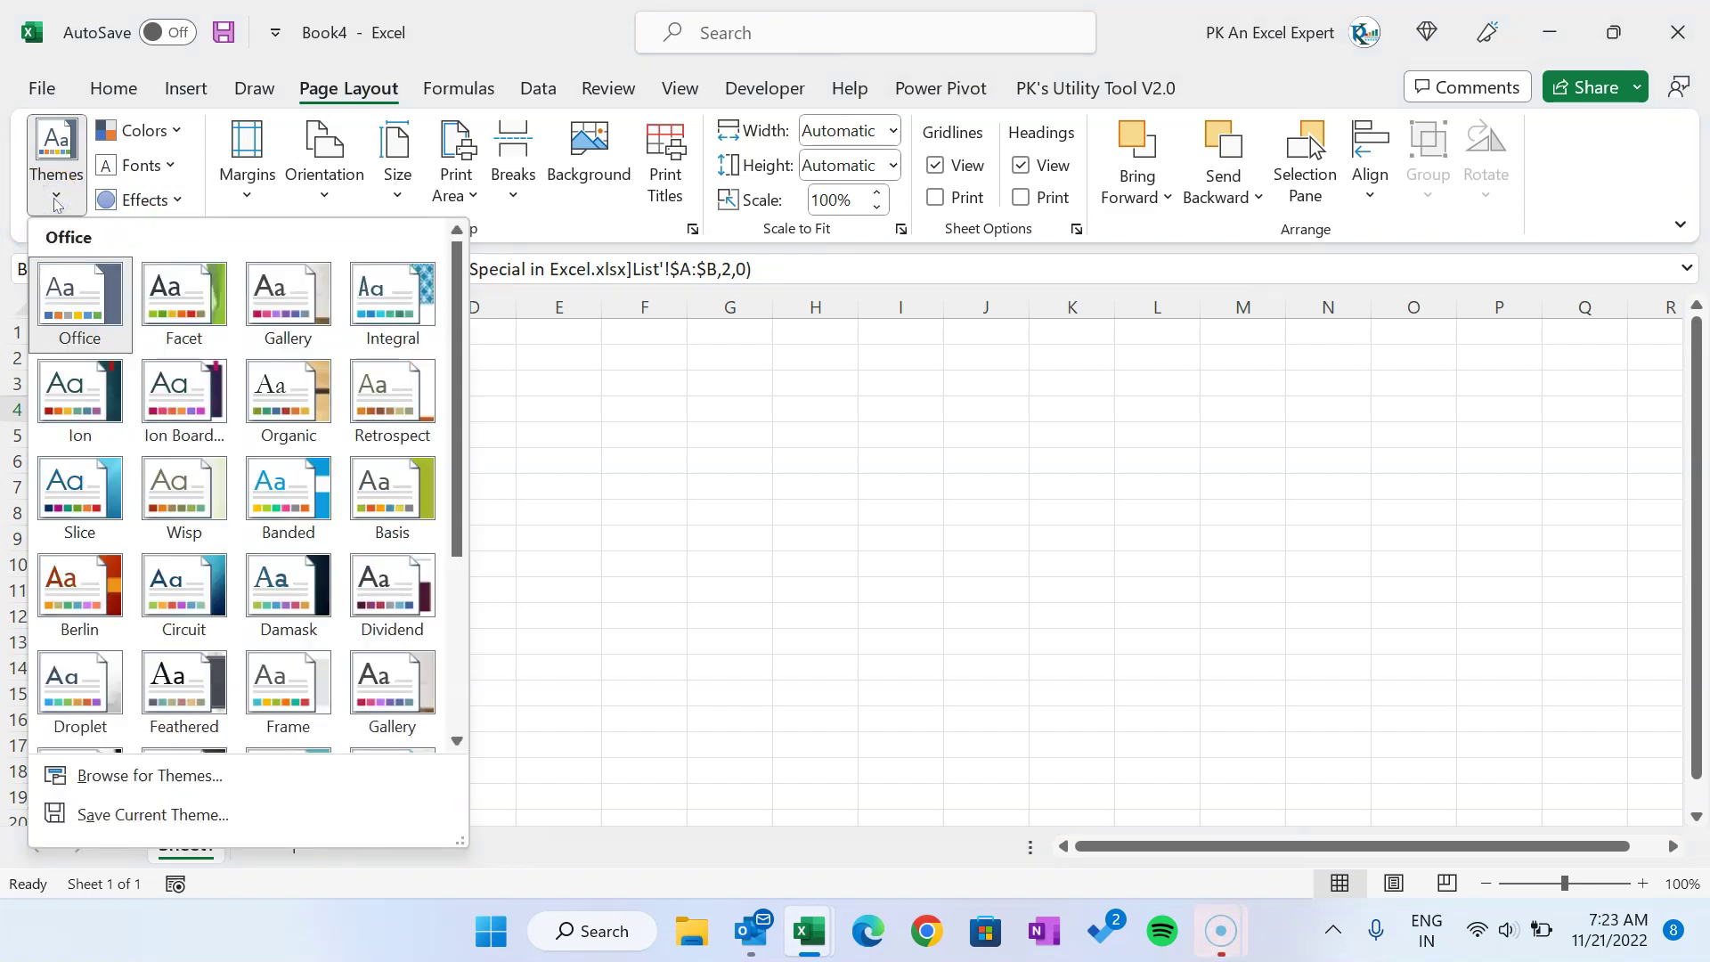
pyautogui.moveTo(457, 502); pyautogui.dragTo(468, 673)
pyautogui.click(294, 682)
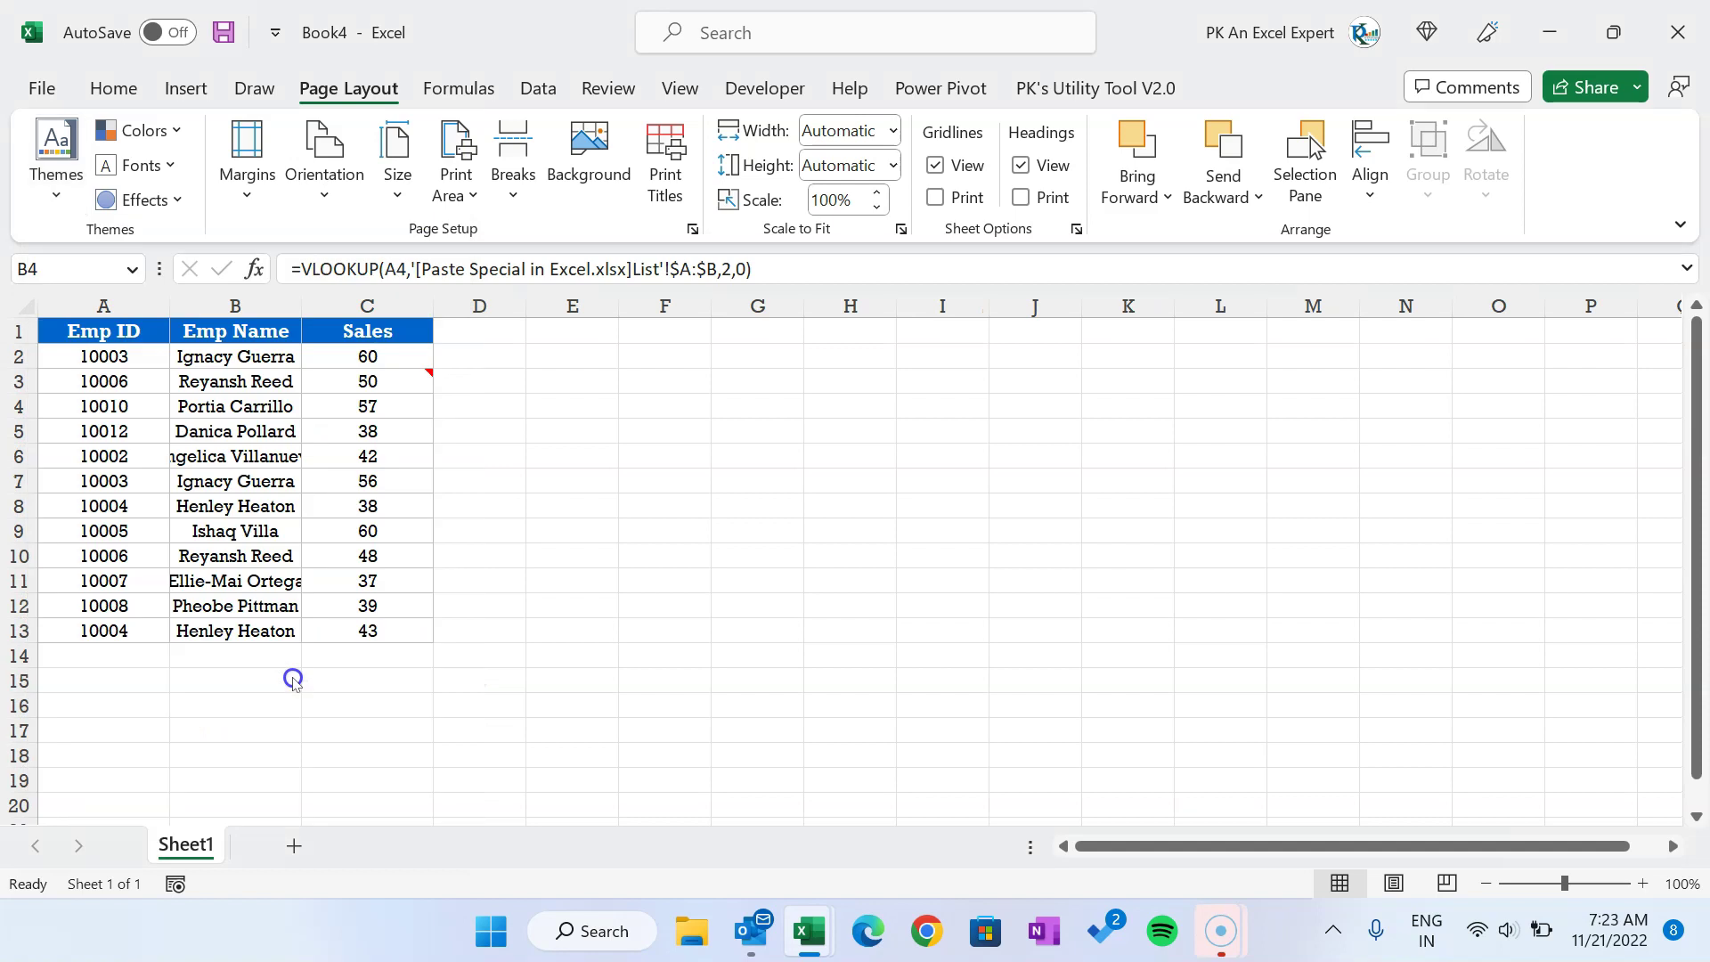
# Step: Widen column B so that the employee names fit in full
pyautogui.click(404, 454)
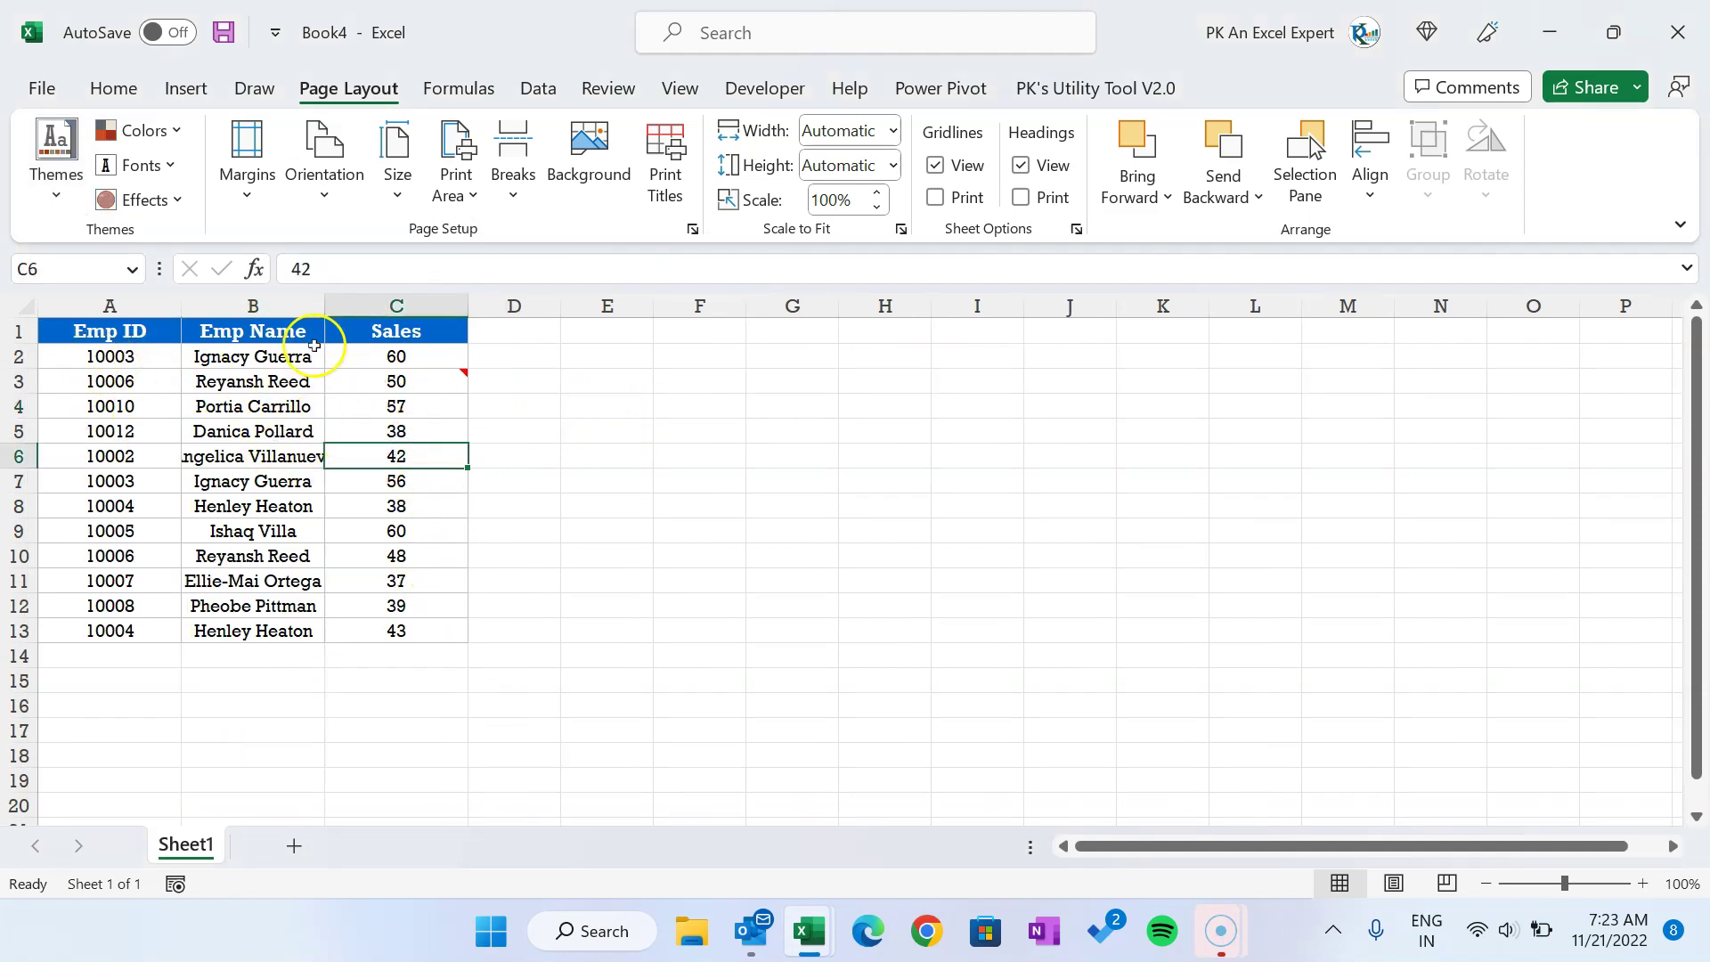
pyautogui.moveTo(325, 306); pyautogui.dragTo(368, 306)
pyautogui.click(614, 381)
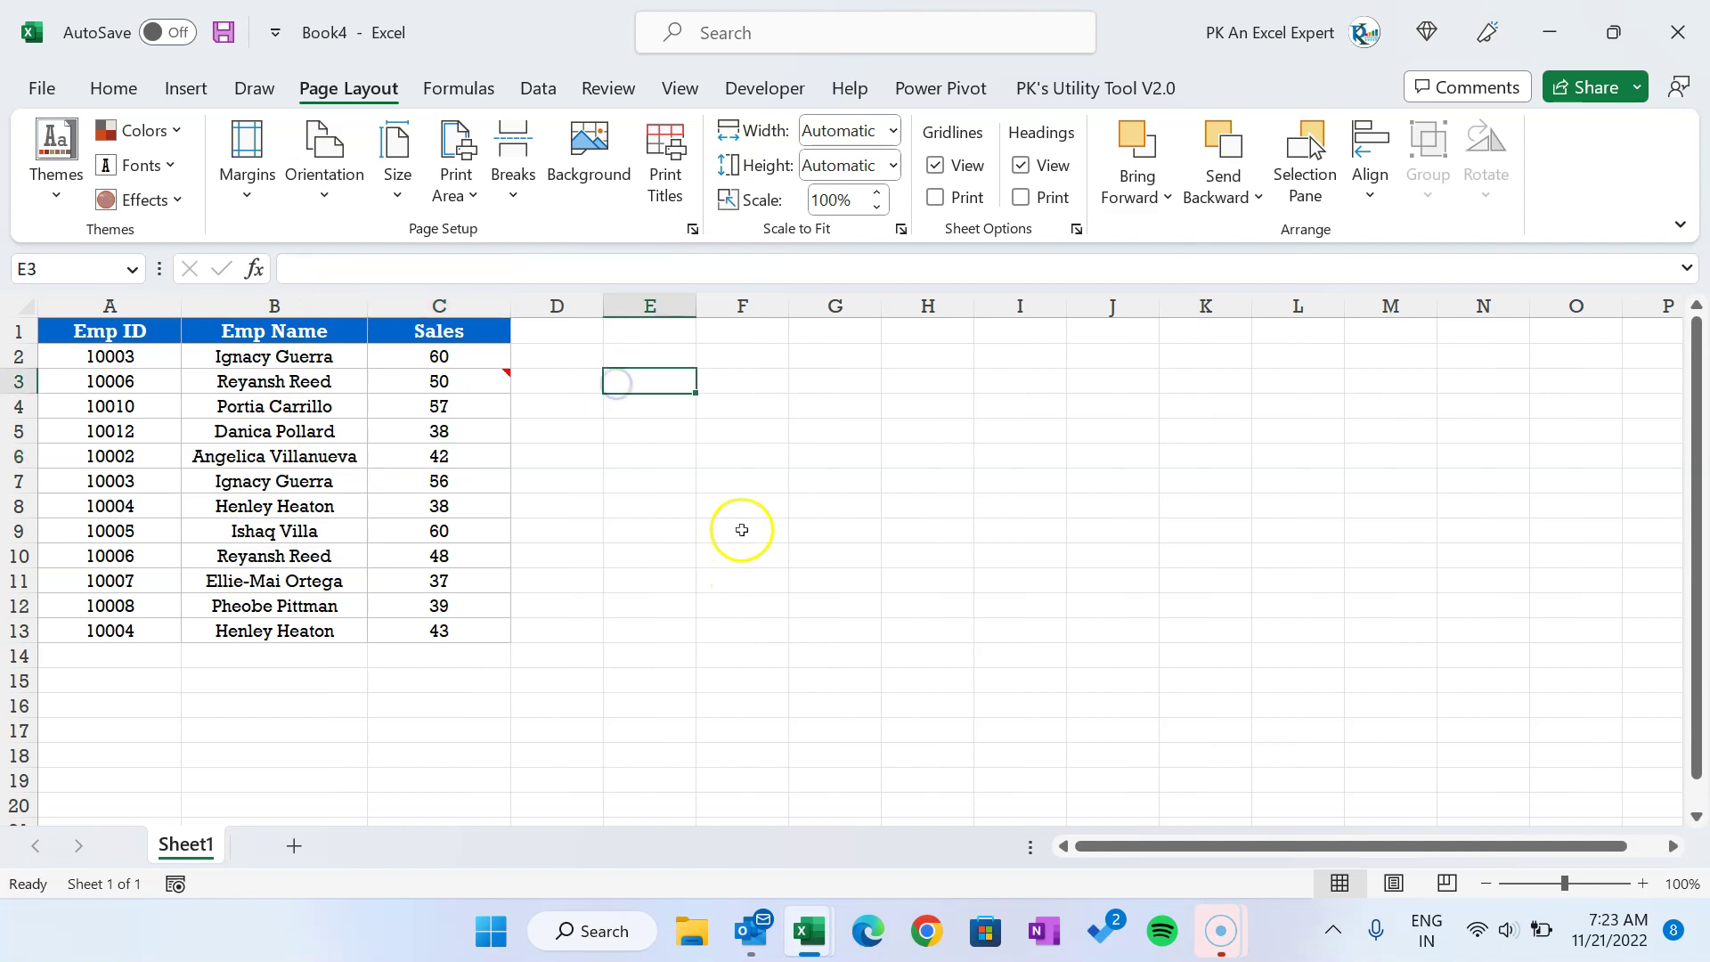
# Step: Fill the employee IDs in A2:A13 with a light orange theme color
pyautogui.moveTo(110, 381); pyautogui.dragTo(111, 555)
pyautogui.moveTo(445, 406); pyautogui.dragTo(450, 556)
pyautogui.moveTo(275, 406); pyautogui.dragTo(285, 555)
pyautogui.moveTo(132, 360); pyautogui.dragTo(152, 628)
pyautogui.click(125, 90)
pyautogui.click(460, 183)
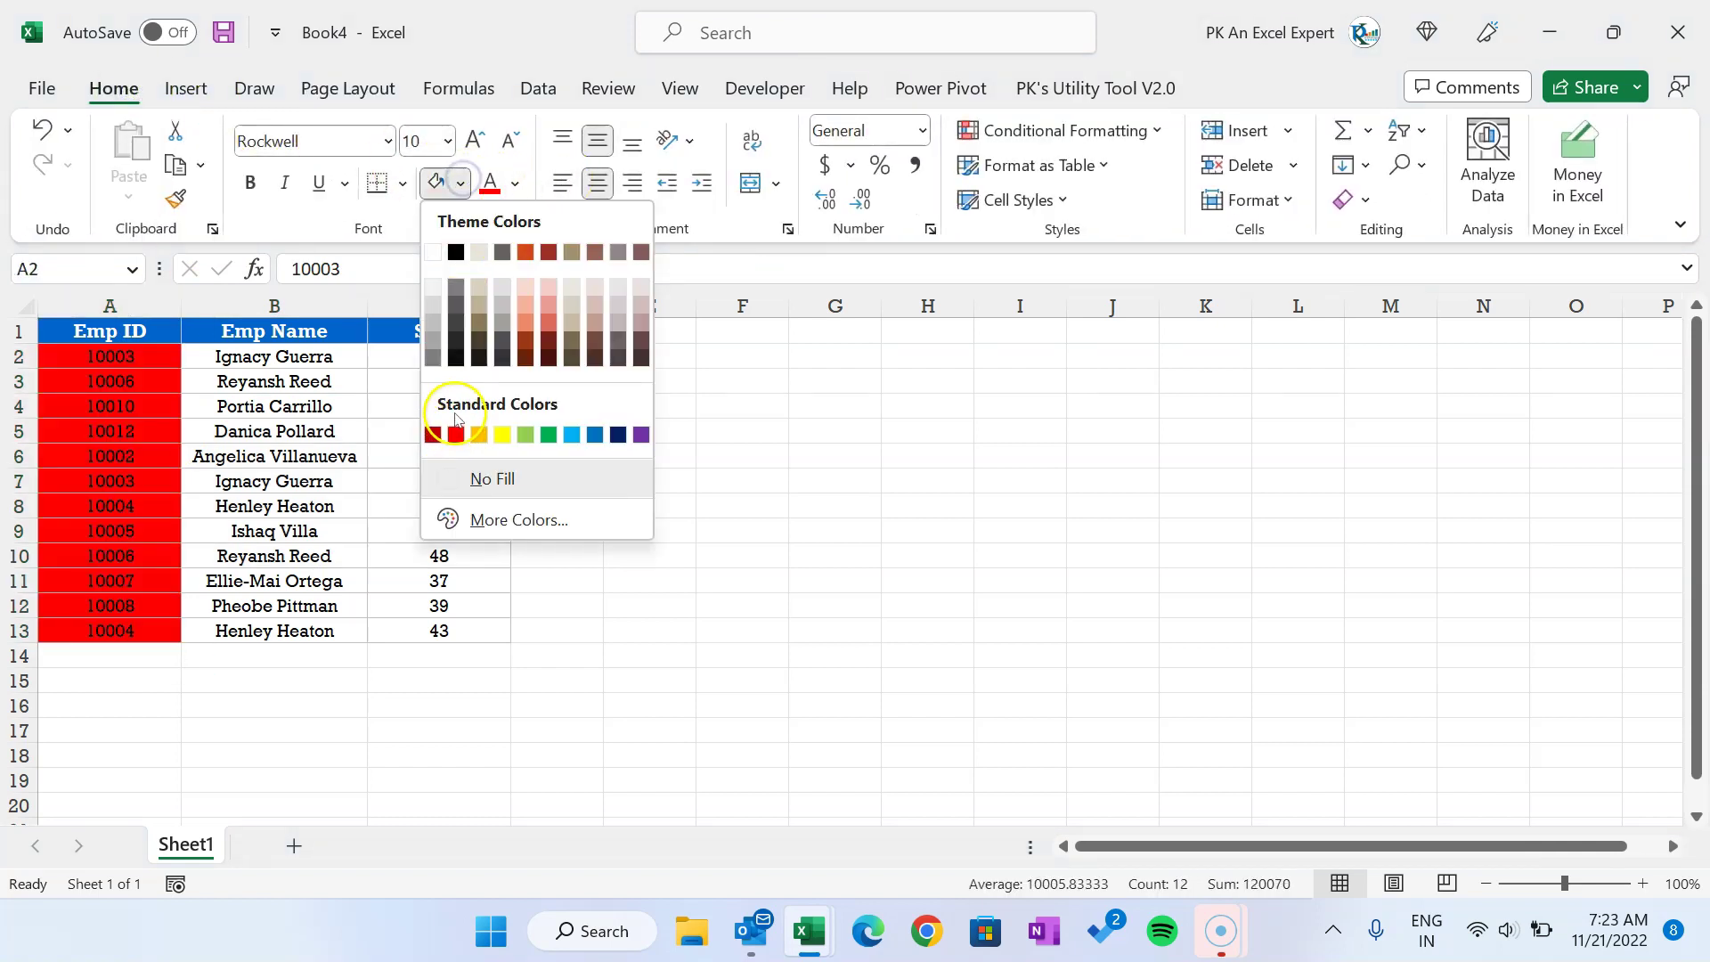
pyautogui.click(527, 324)
# Step: Fill C2:C13 with a dusty rose theme color and B2:B13 with a very light gray theme color
pyautogui.moveTo(486, 355); pyautogui.dragTo(460, 618)
pyautogui.click(460, 183)
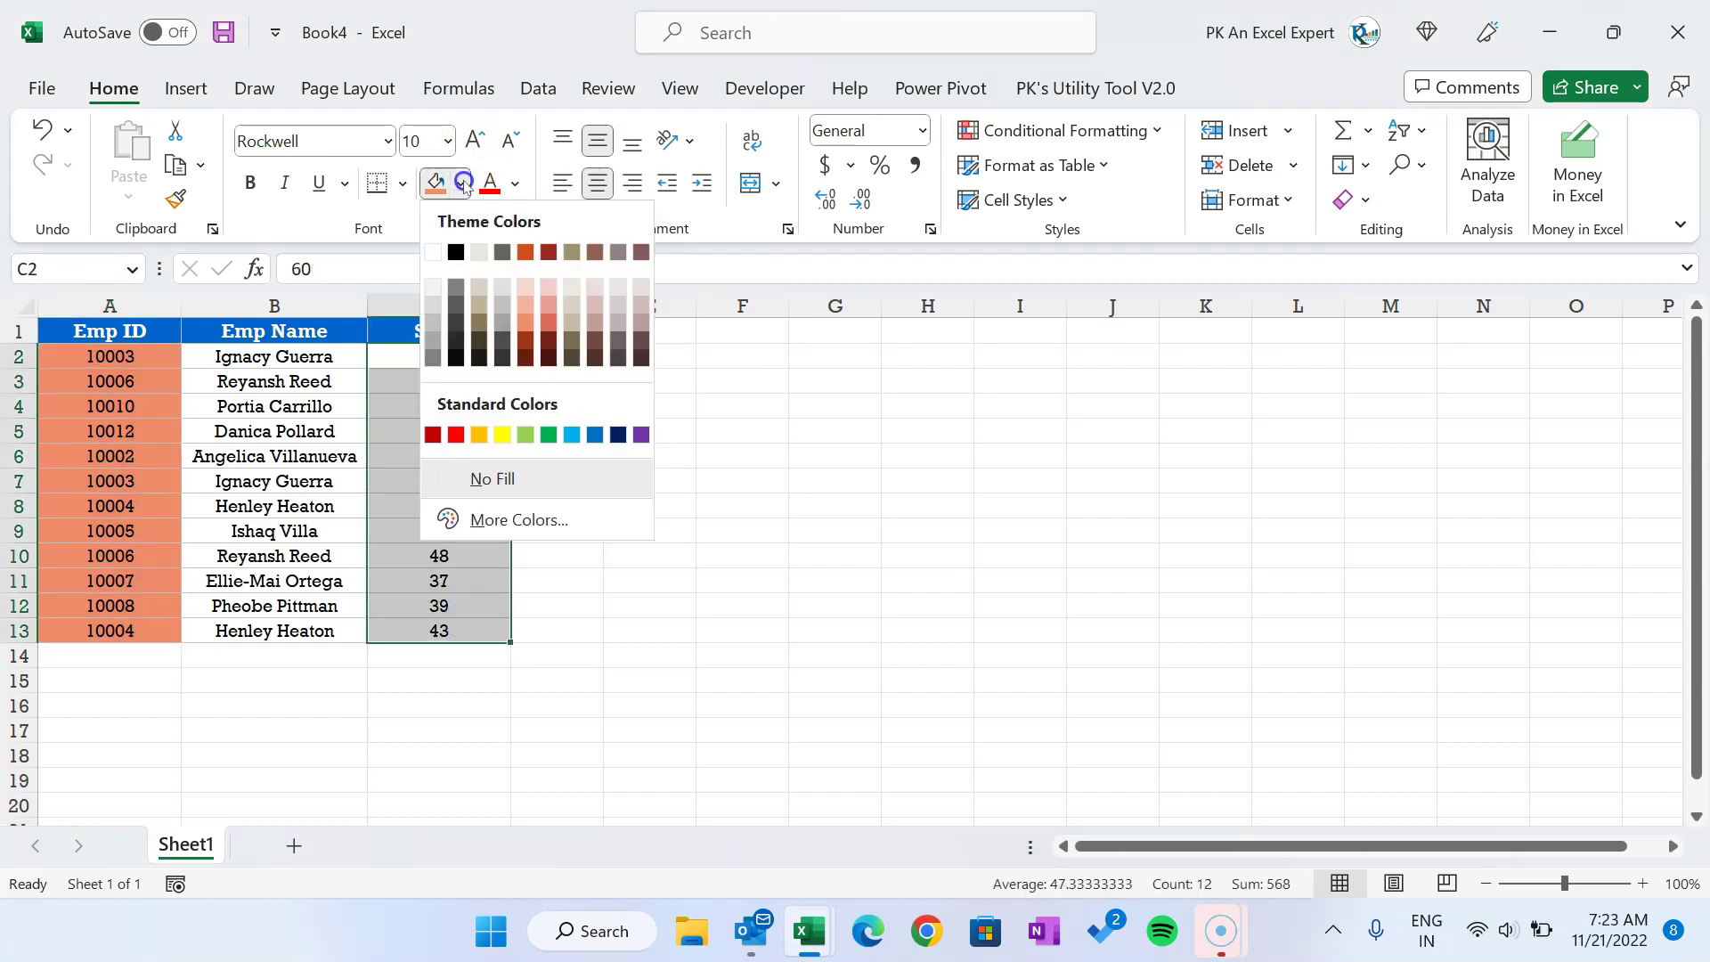
pyautogui.click(641, 313)
pyautogui.moveTo(289, 356); pyautogui.dragTo(336, 624)
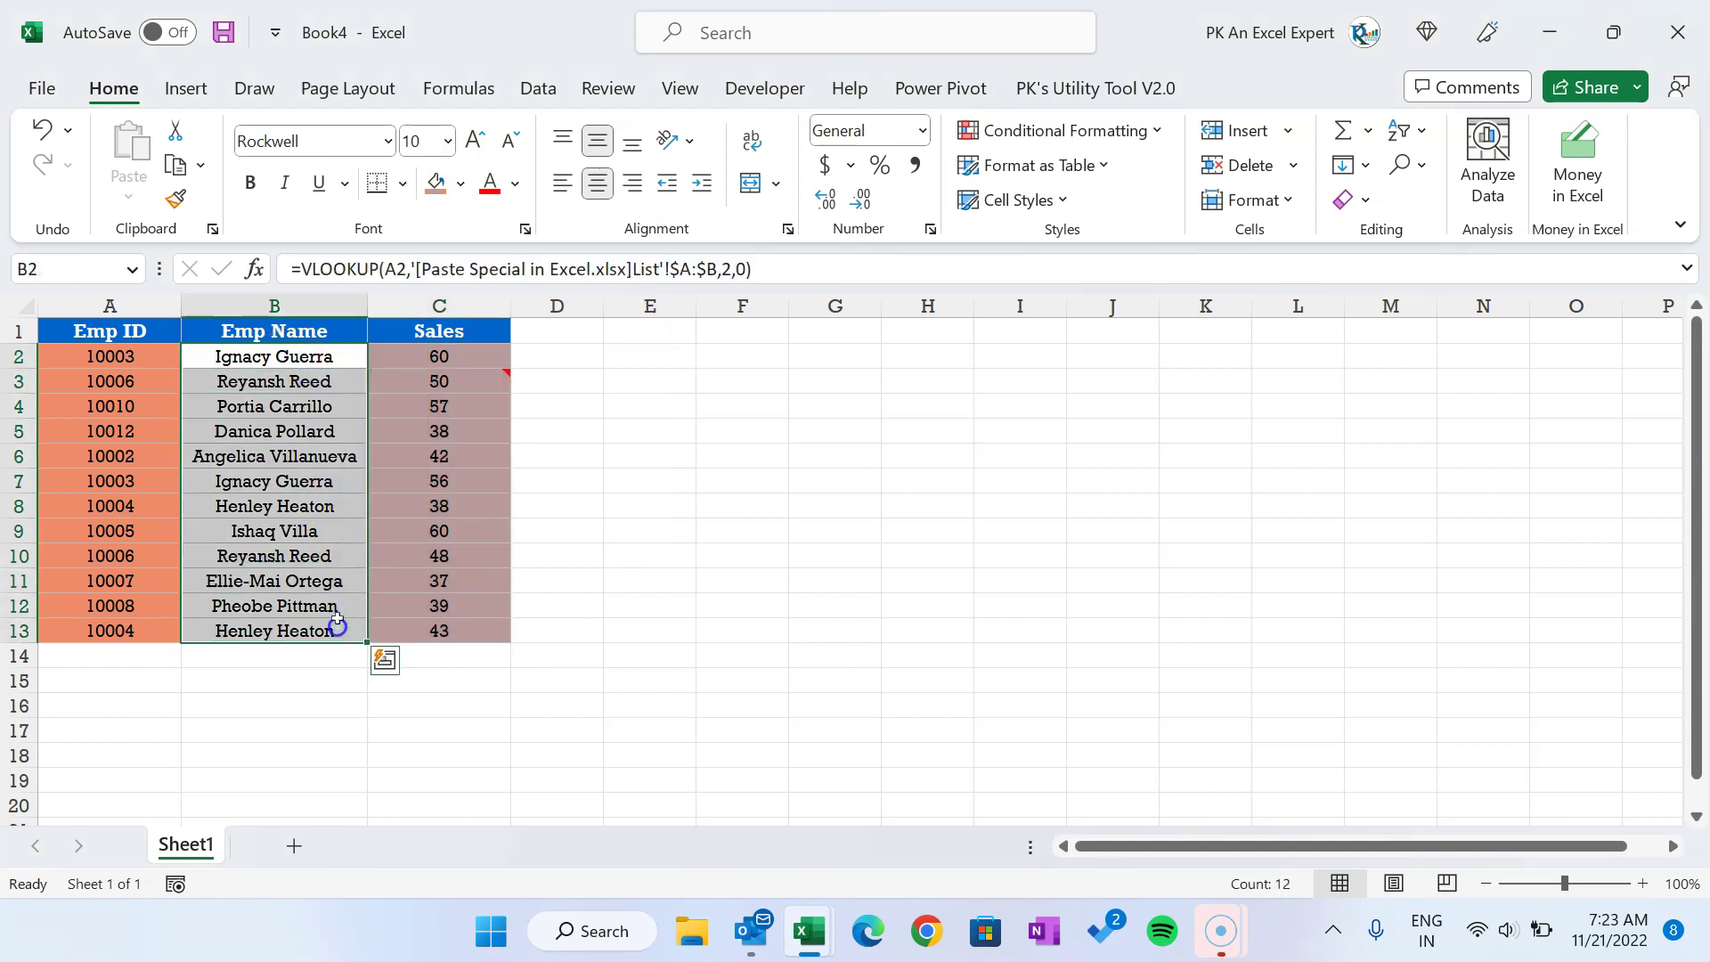
pyautogui.click(460, 184)
pyautogui.click(623, 281)
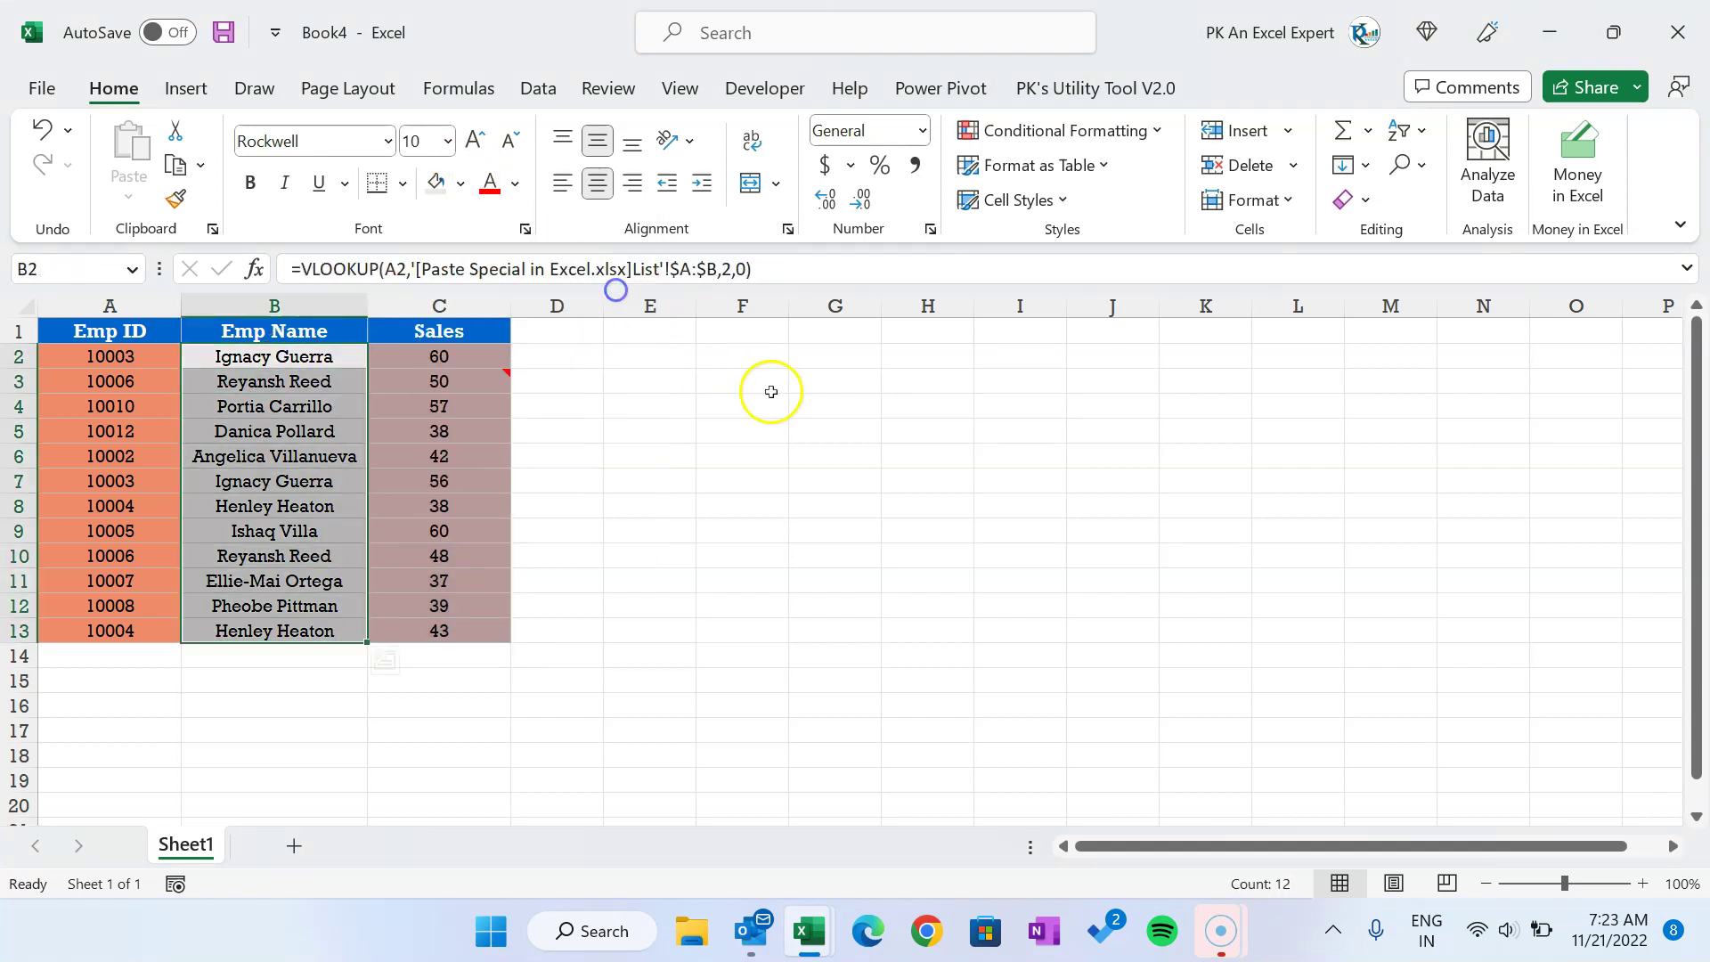
# Step: Copy the whole employee sales table from Book4 and add a new sheet after Sales in the Paste Special in Excel workbook
pyautogui.click(775, 397)
pyautogui.click(125, 338)
pyautogui.hotkey('ctrl', 'a')
pyautogui.hotkey('ctrl', 'c')
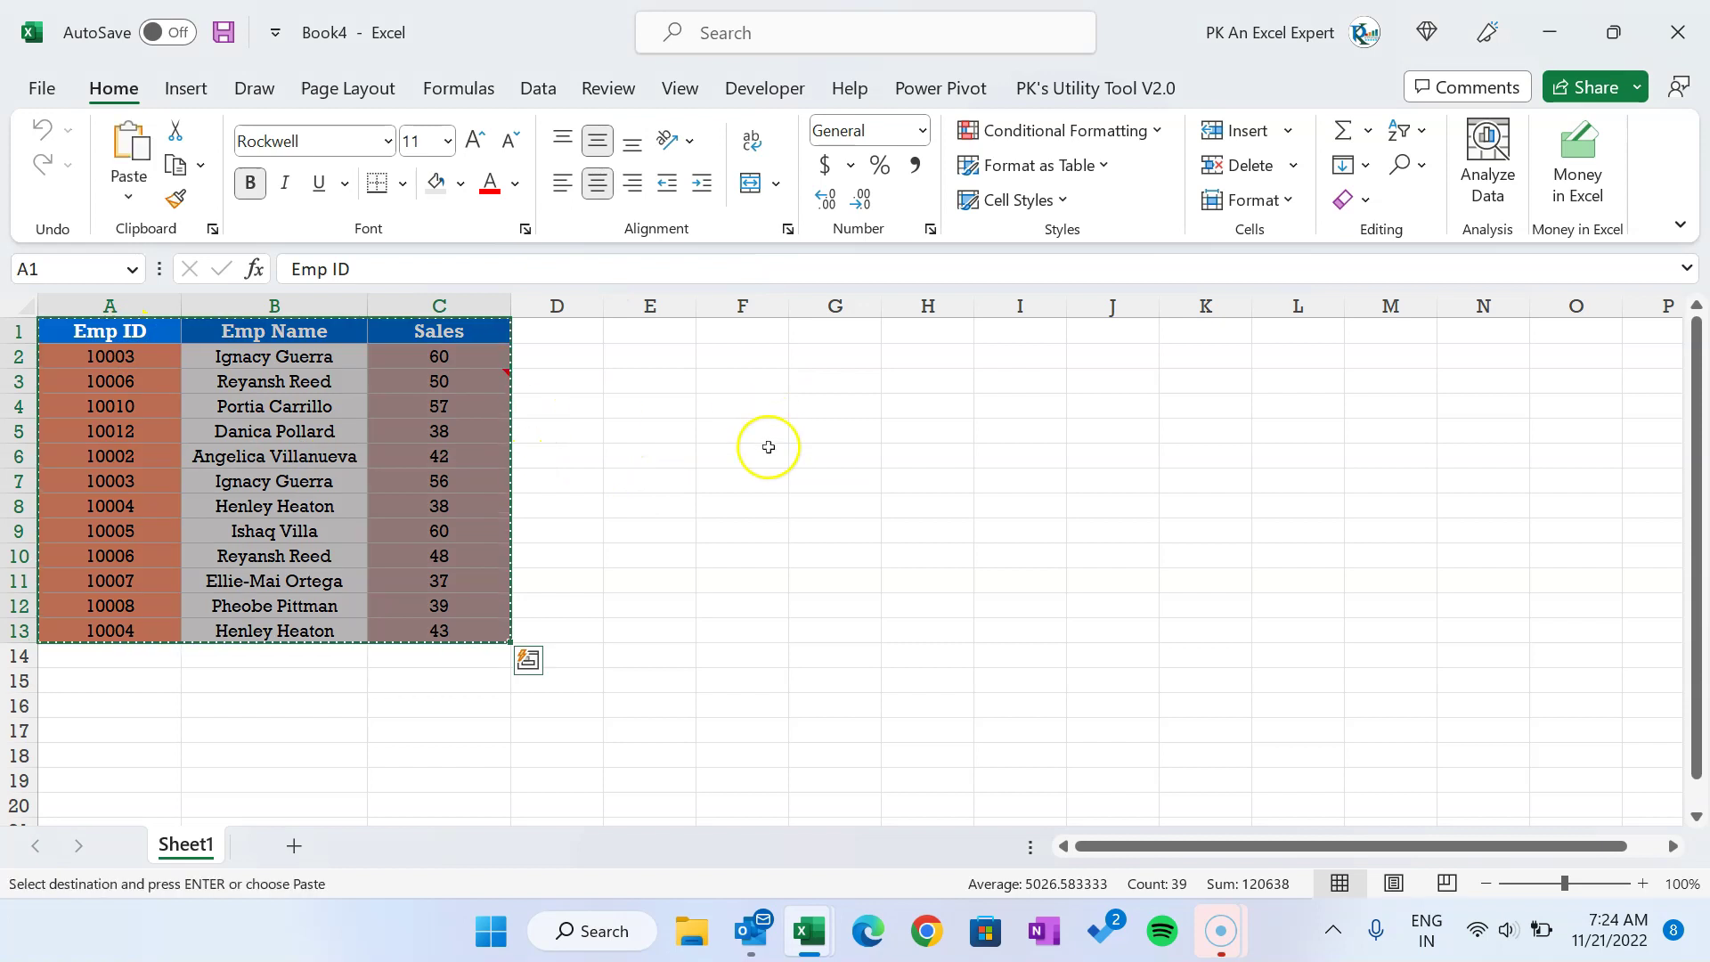
pyautogui.hotkey('alt', 'Tab')
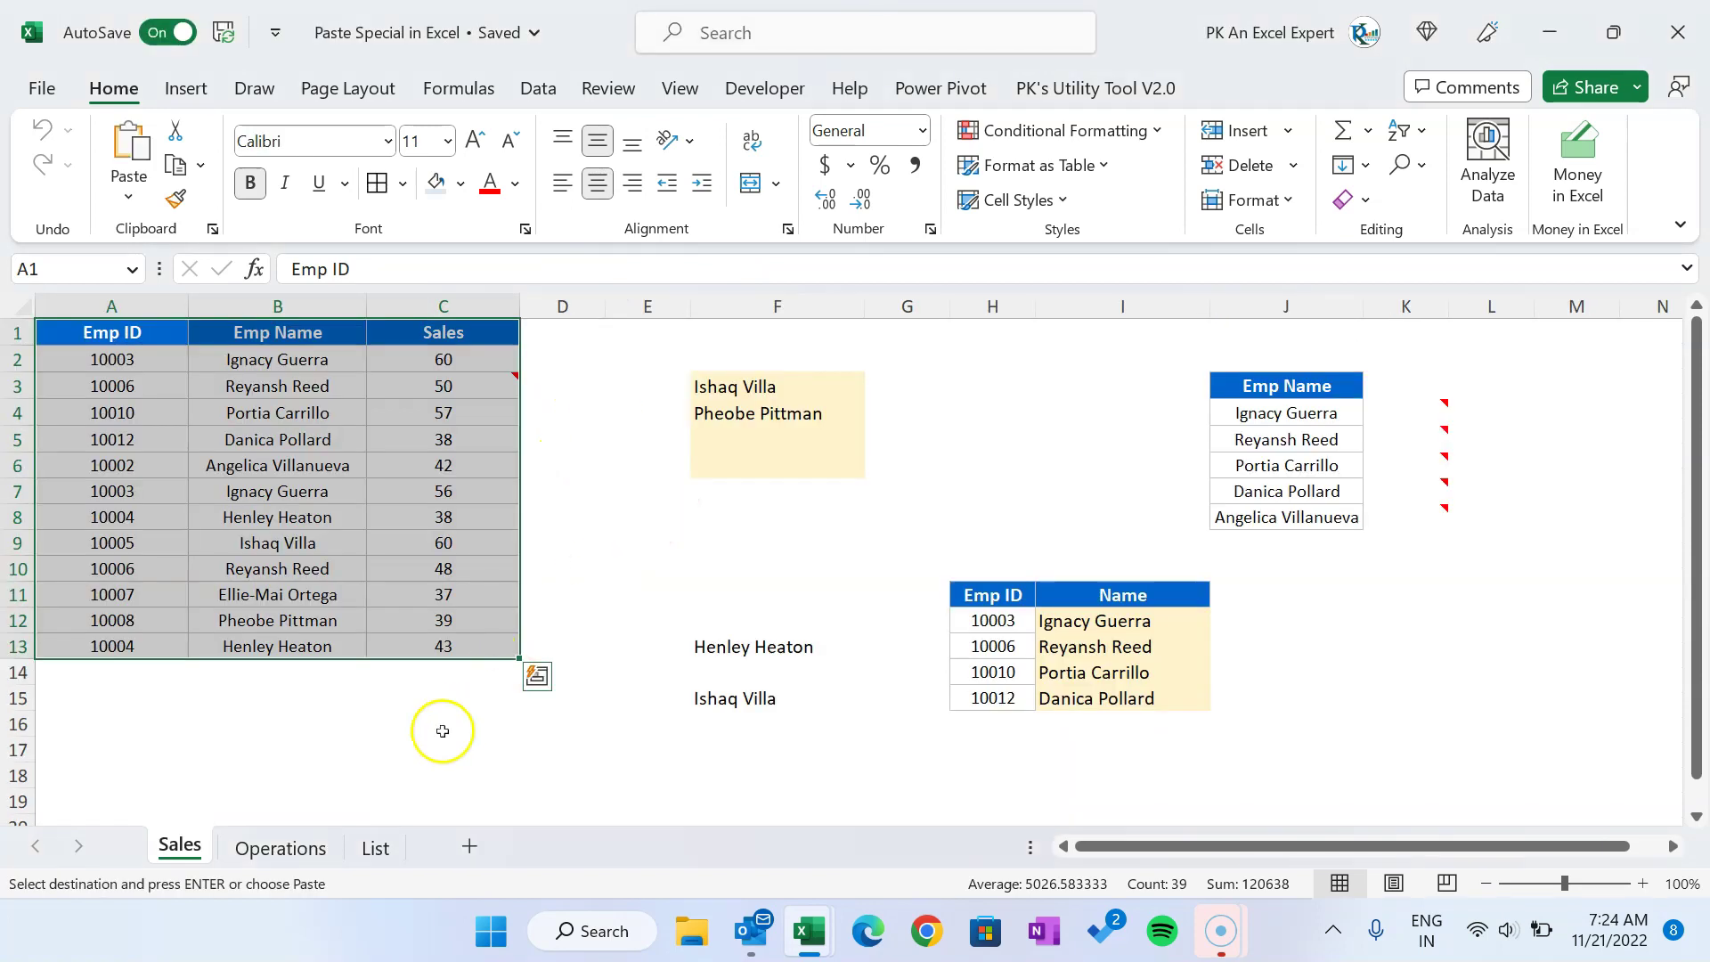
pyautogui.click(471, 847)
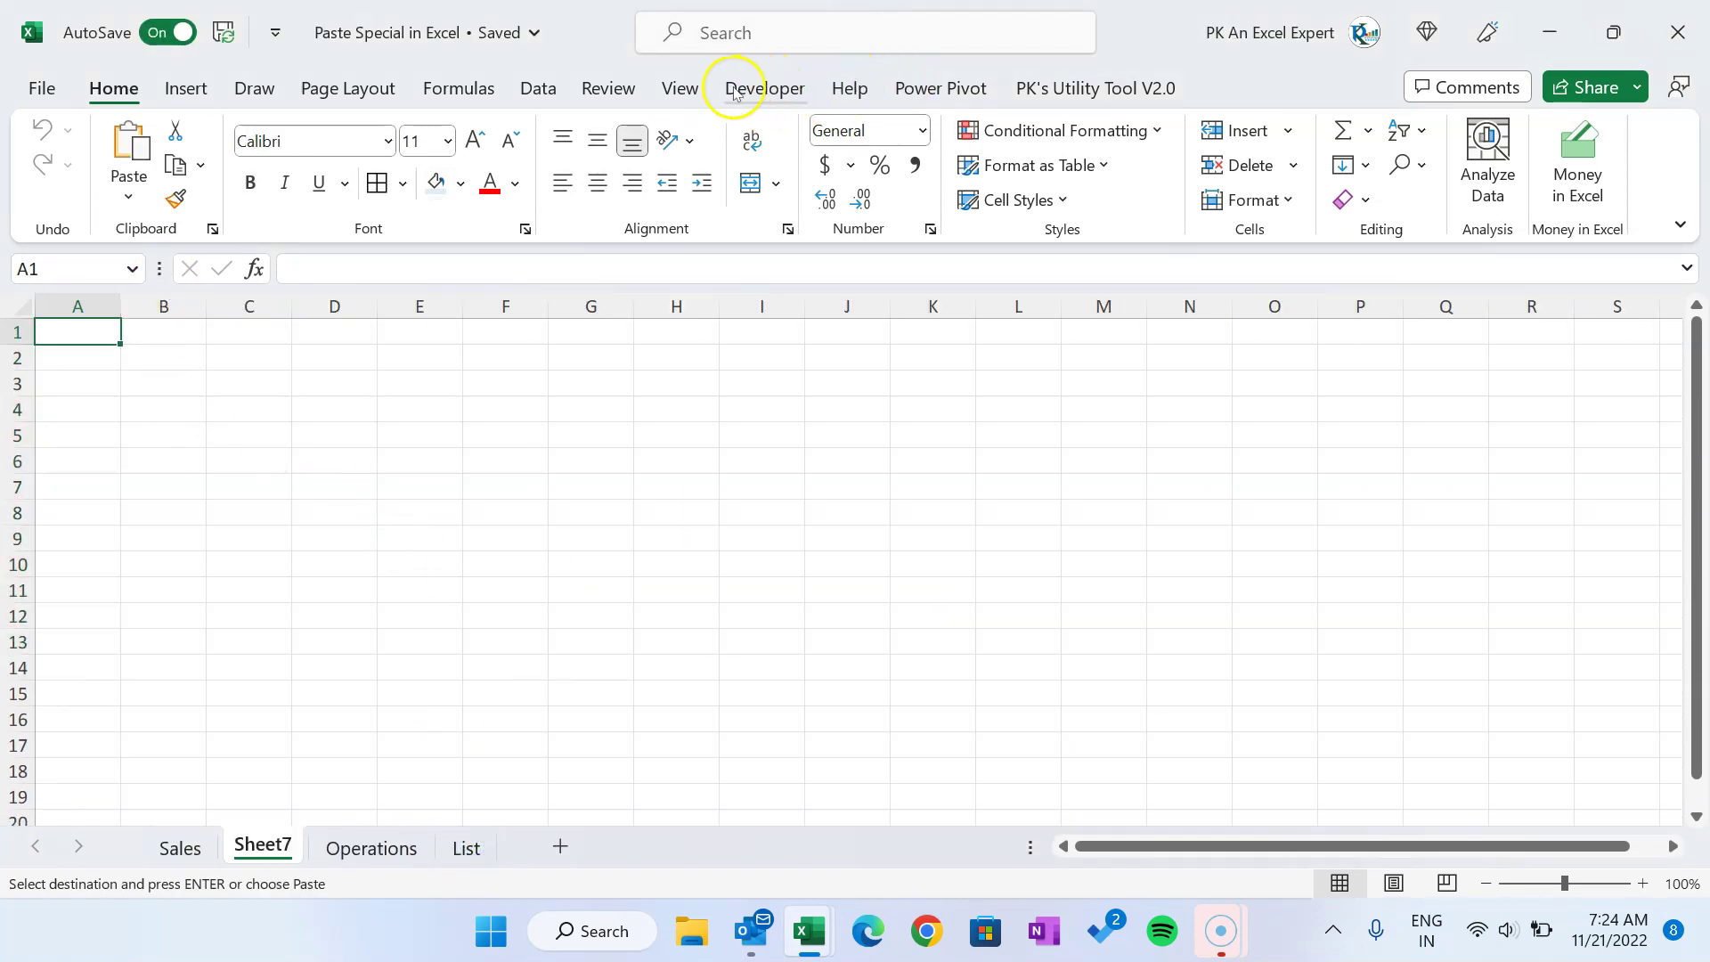
# Step: Check which theme the Paste Special in Excel workbook uses
pyautogui.click(348, 88)
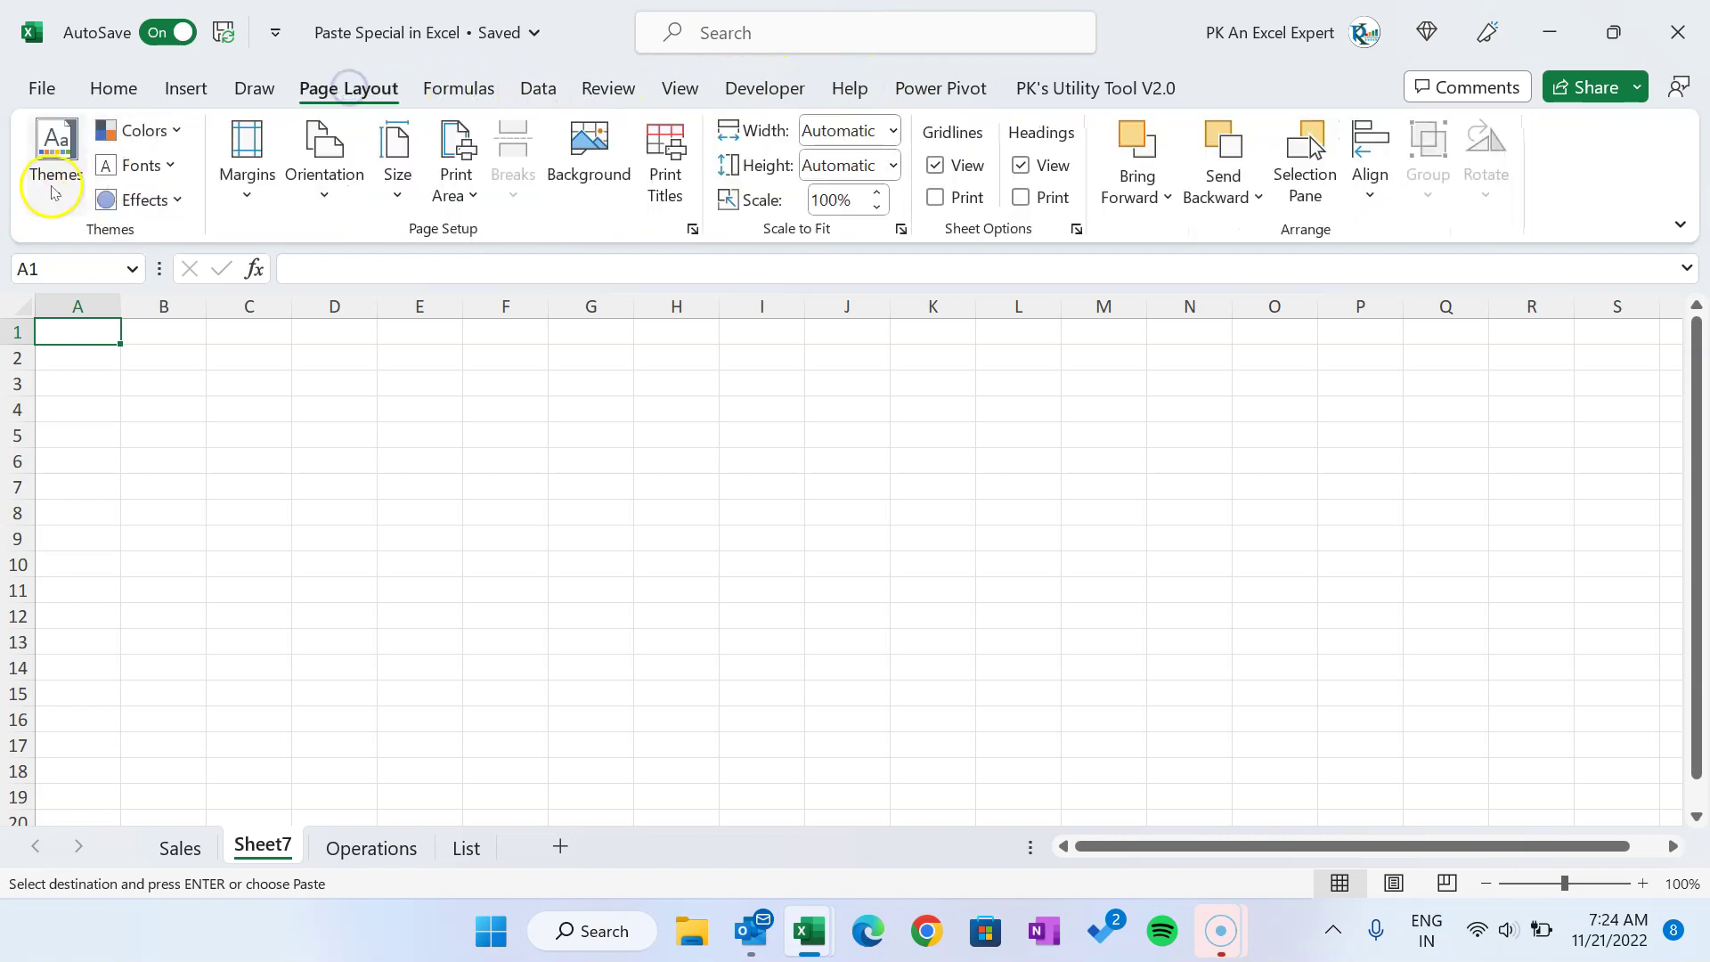
pyautogui.click(56, 161)
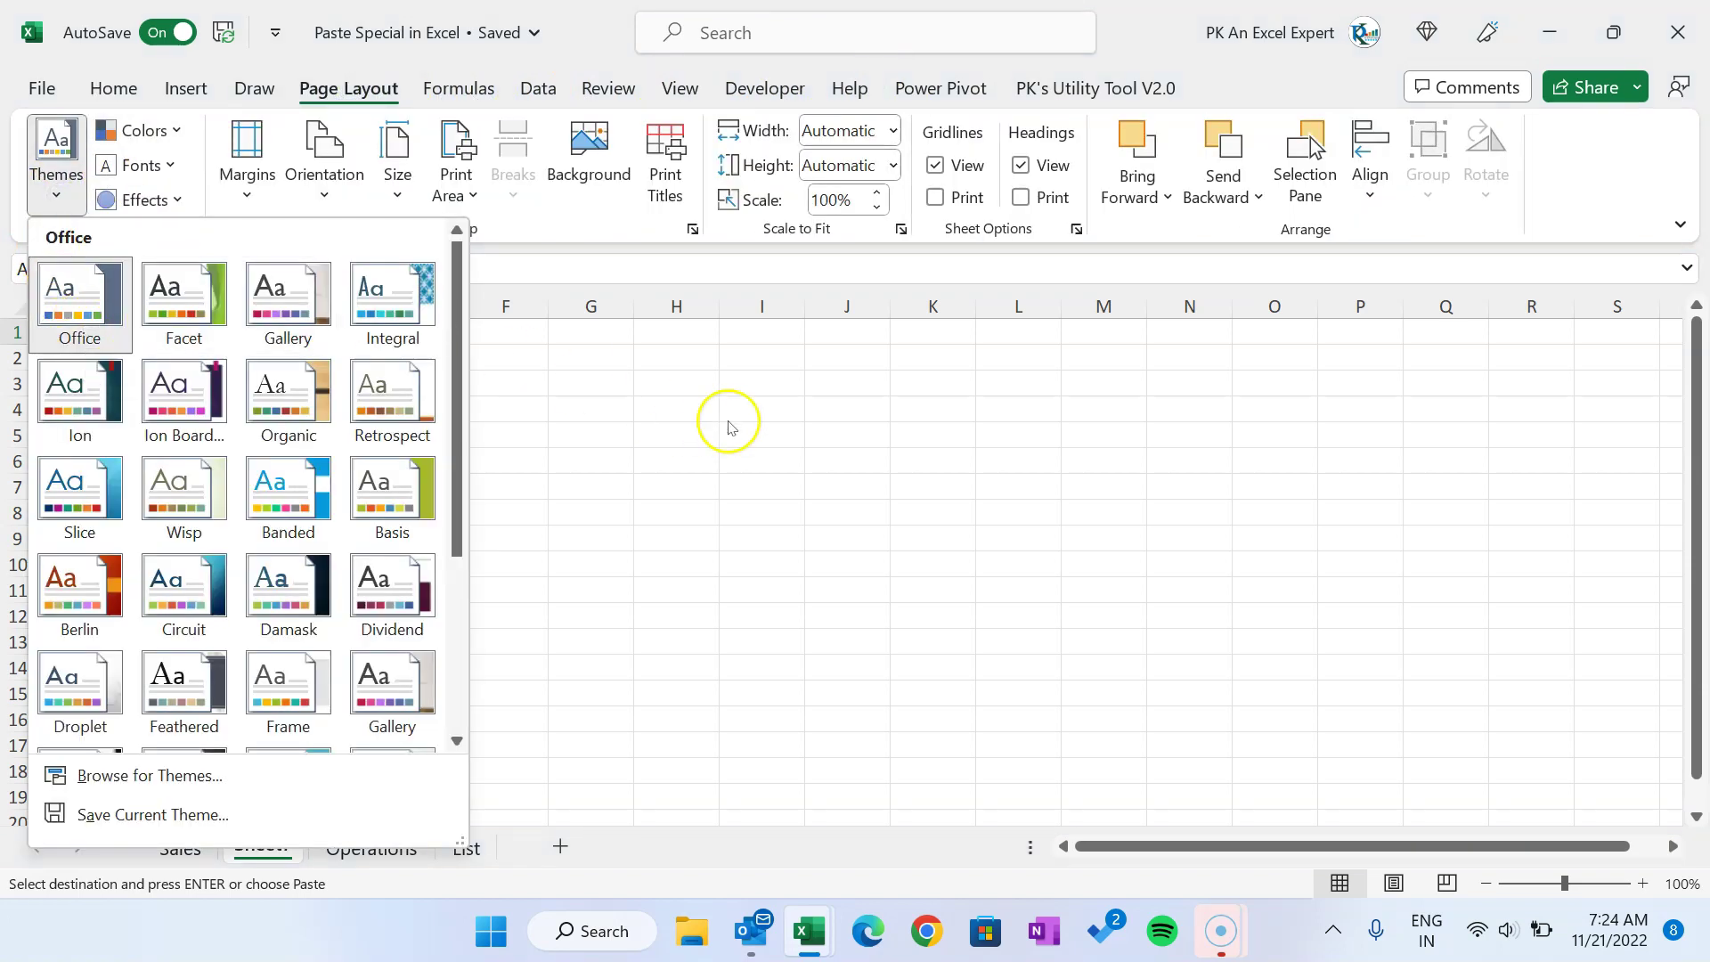
pyautogui.click(729, 386)
# Step: Paste the copied table normally at A1 of Sheet7 and fit columns A:C to their contents
pyautogui.hotkey('ctrl', 'v')
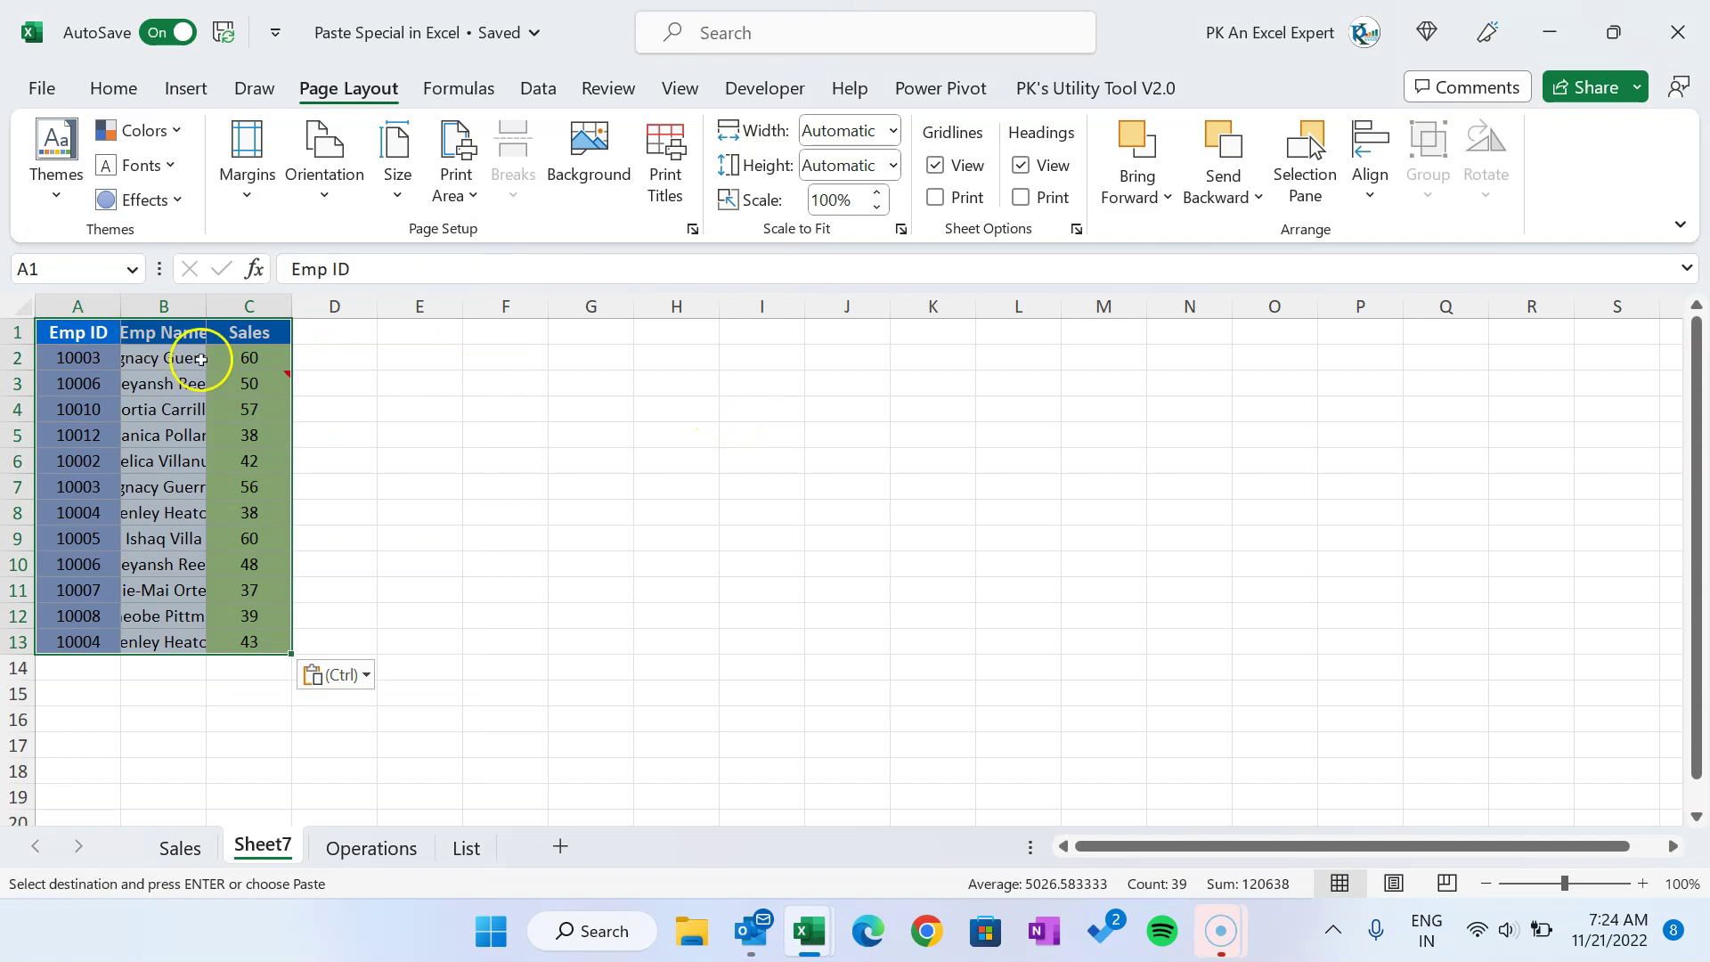
pyautogui.click(278, 392)
pyautogui.click(98, 359)
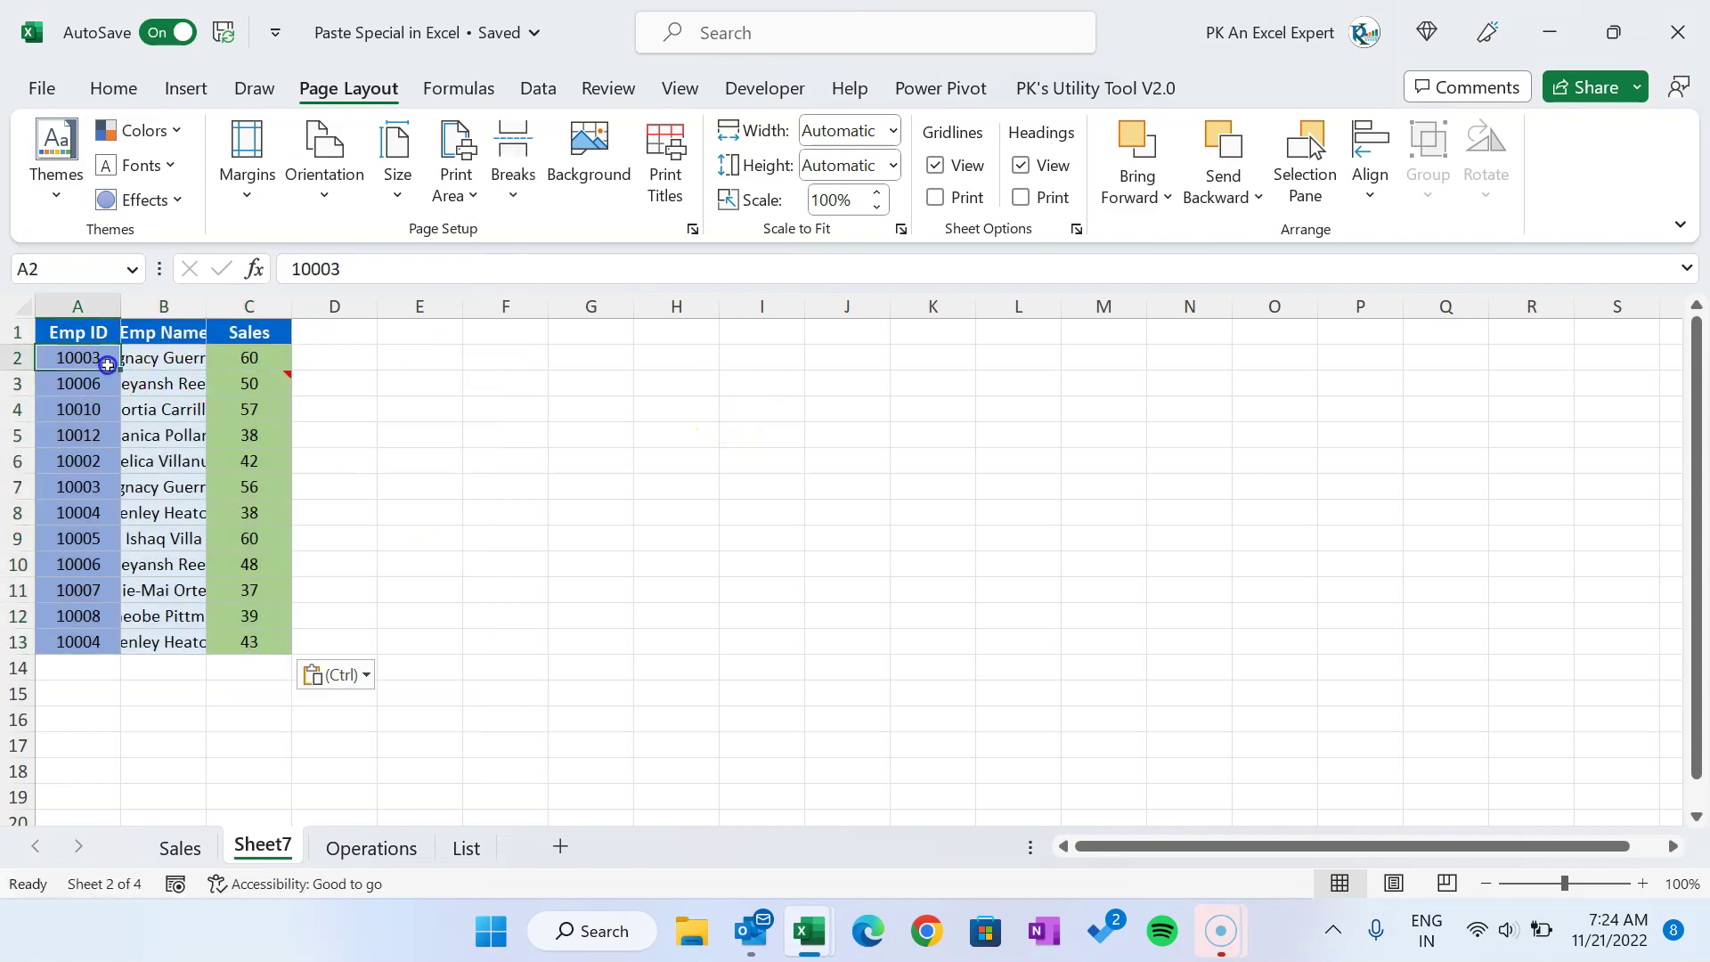
pyautogui.moveTo(107, 300); pyautogui.dragTo(252, 305)
pyautogui.doubleClick(292, 306)
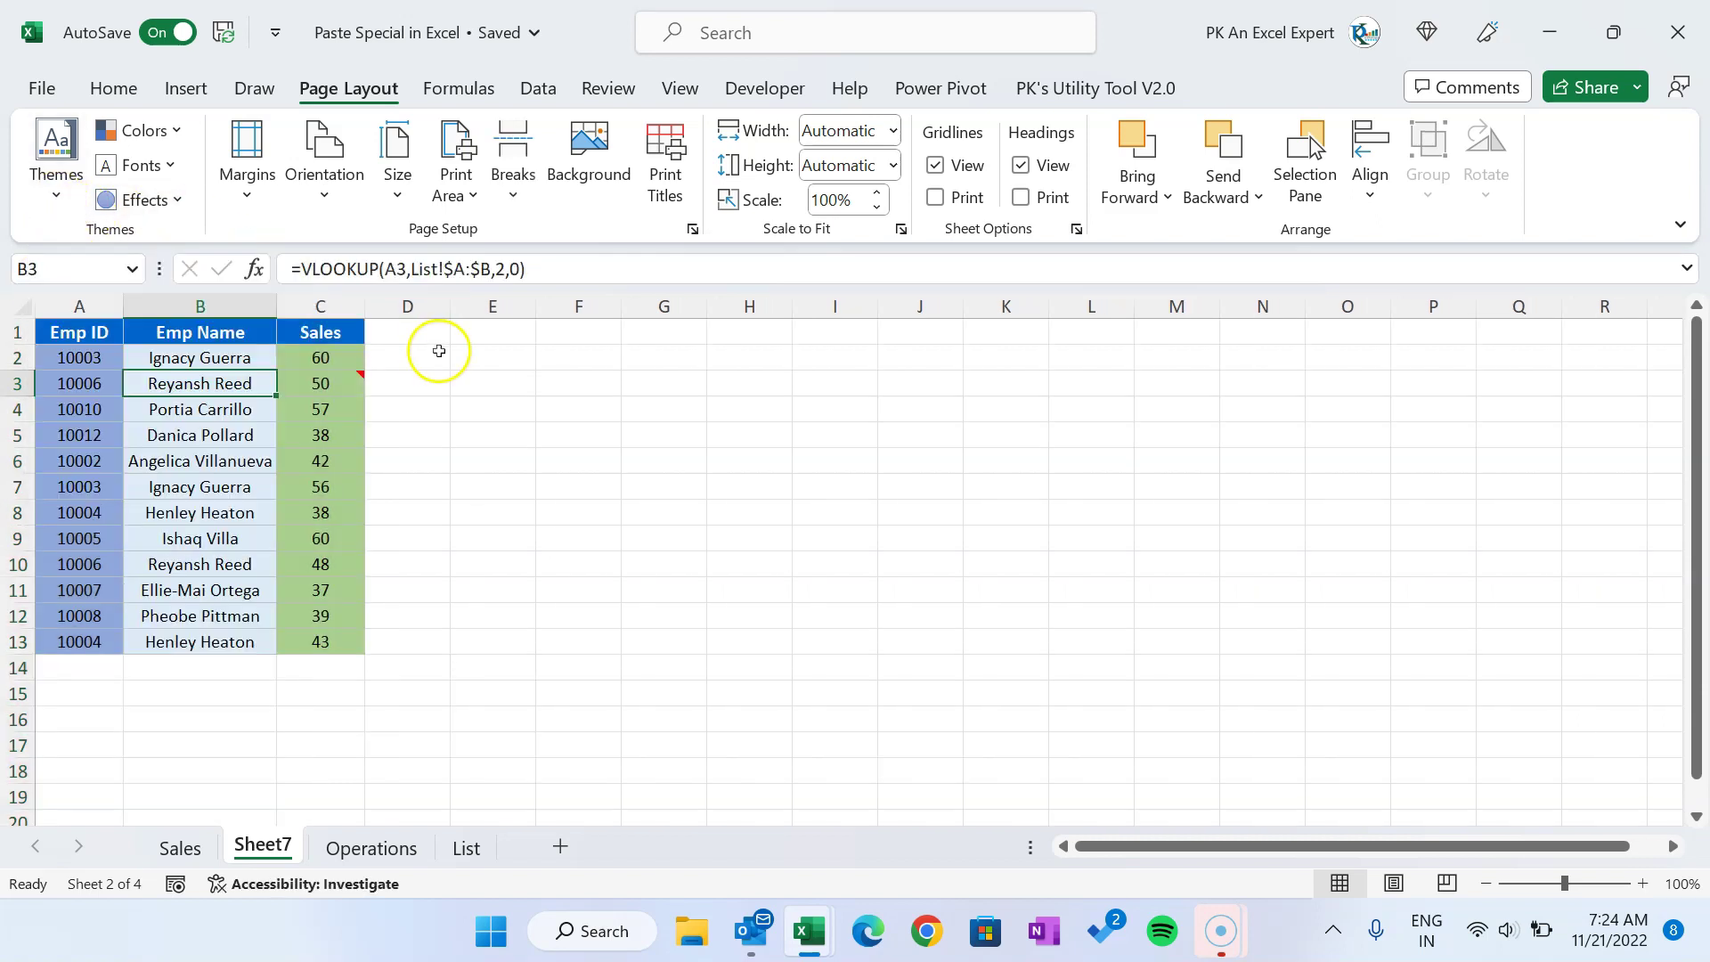
# Step: Delete columns A:C with the pasted table from Sheet7
pyautogui.hotkey('ctrl', 'Home')
pyautogui.hotkey('ctrl', 'c')
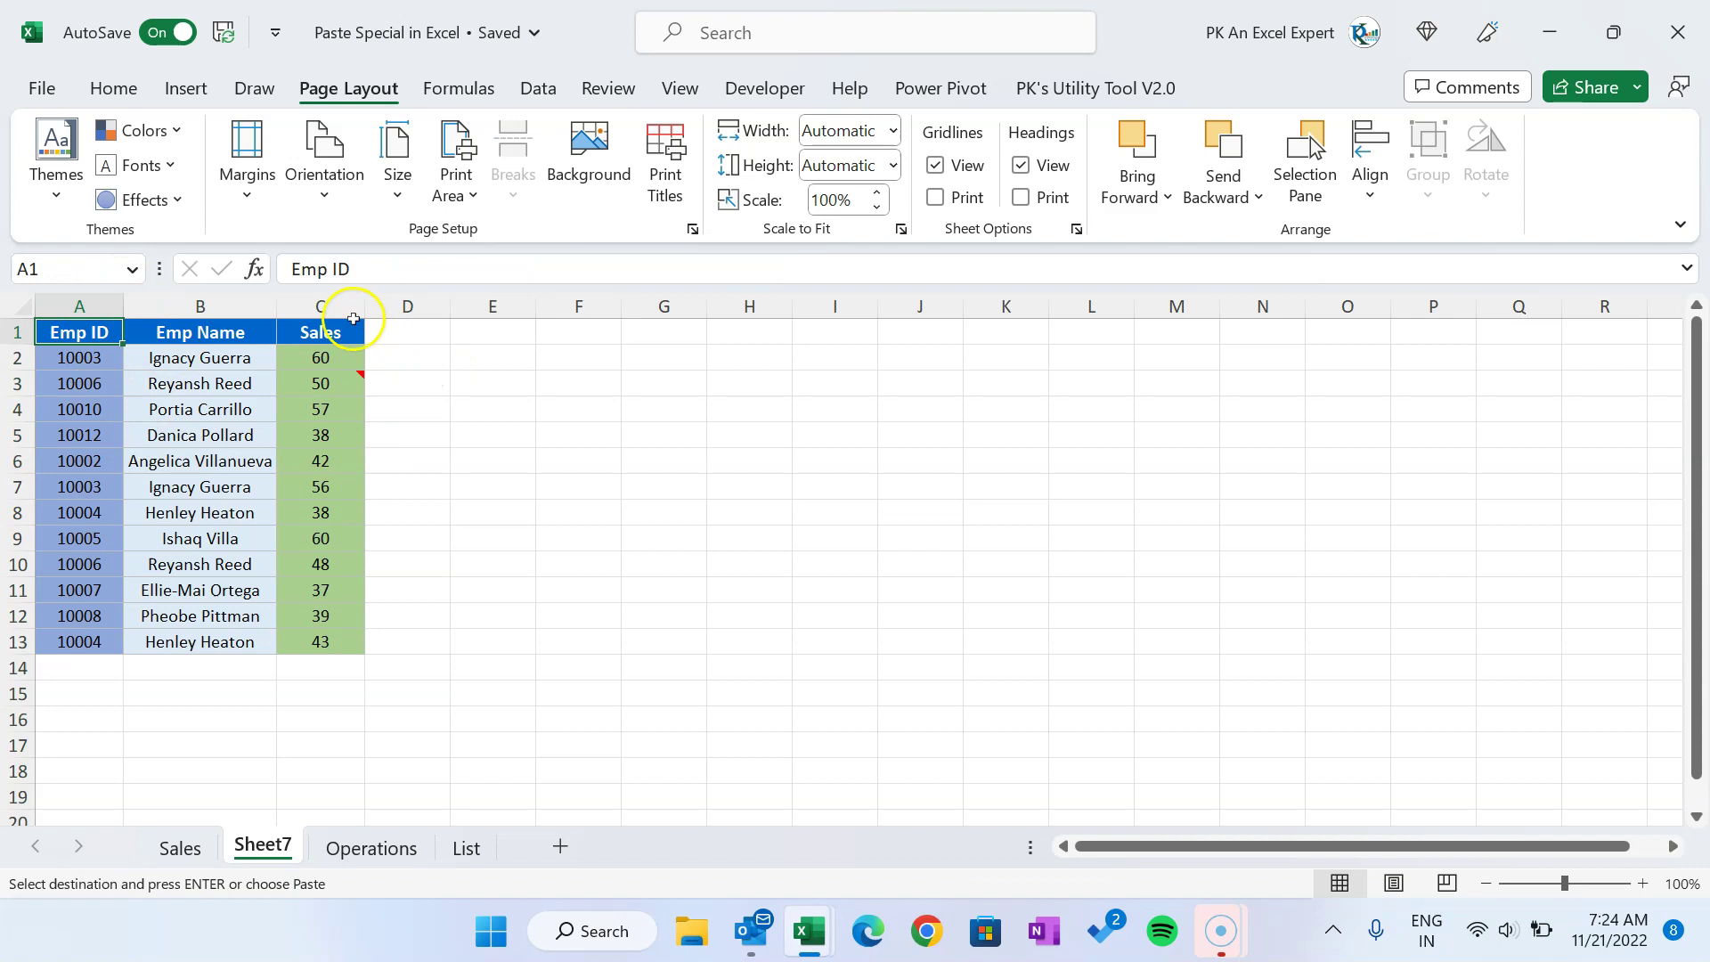
pyautogui.moveTo(87, 332); pyautogui.dragTo(324, 639)
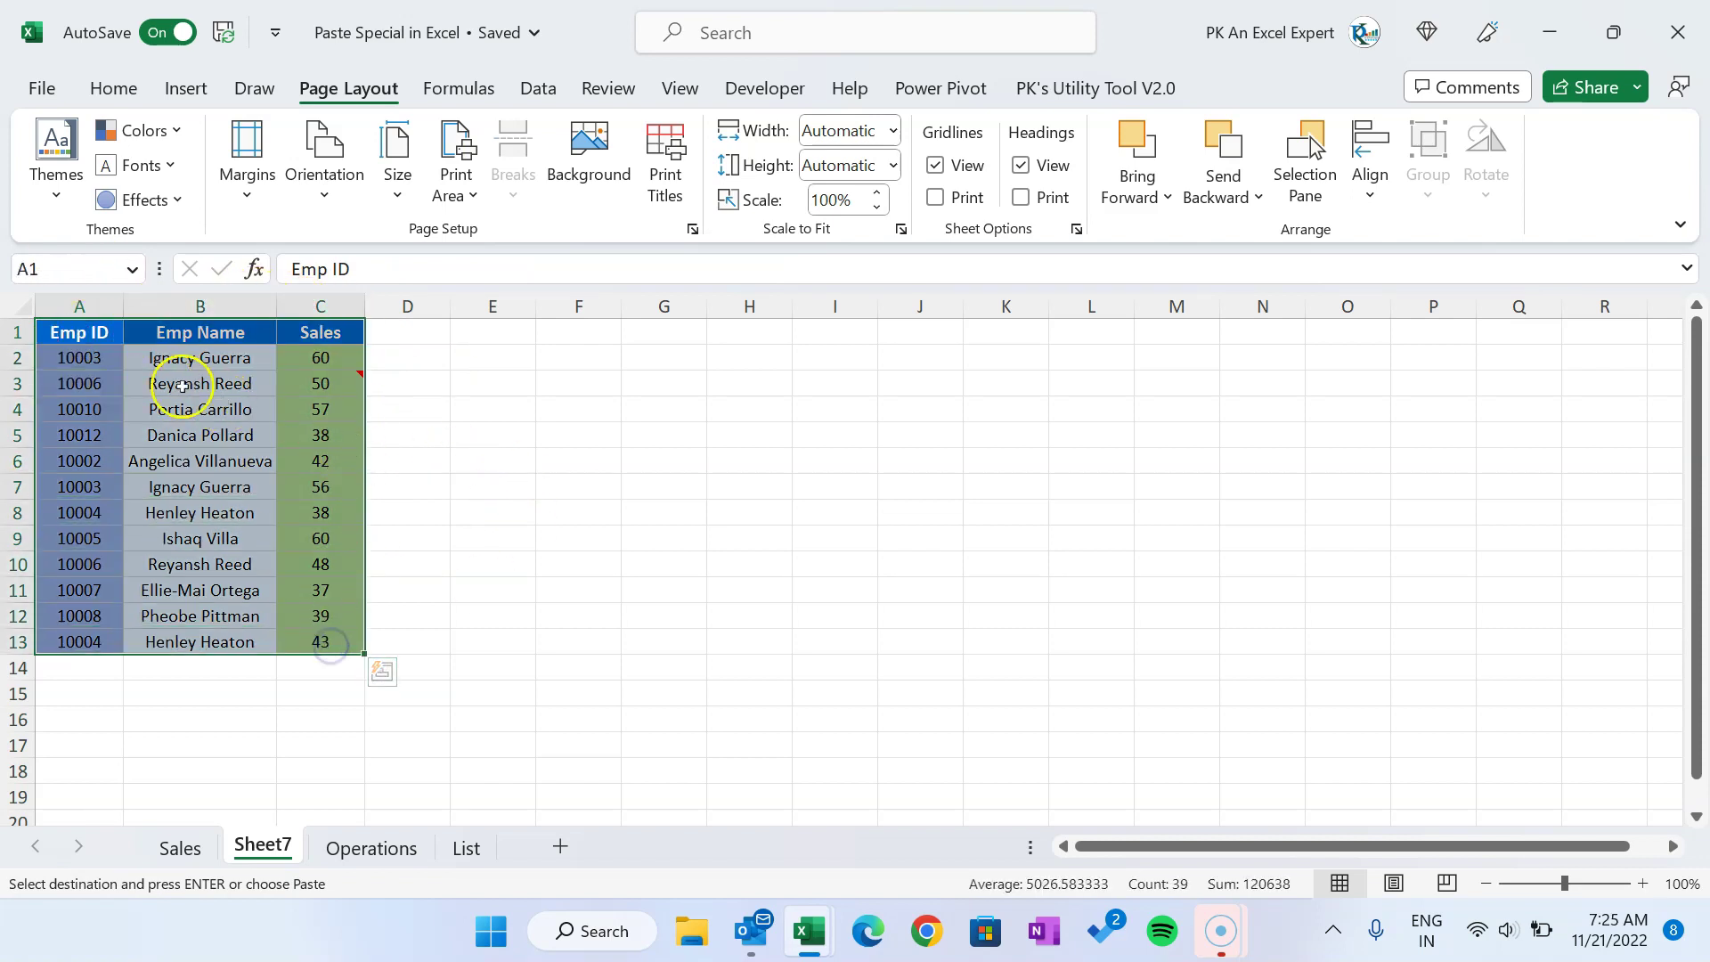
pyautogui.moveTo(80, 306); pyautogui.dragTo(347, 314)
pyautogui.hotkey('ctrl', '-')
pyautogui.click(336, 412)
pyautogui.click(839, 430)
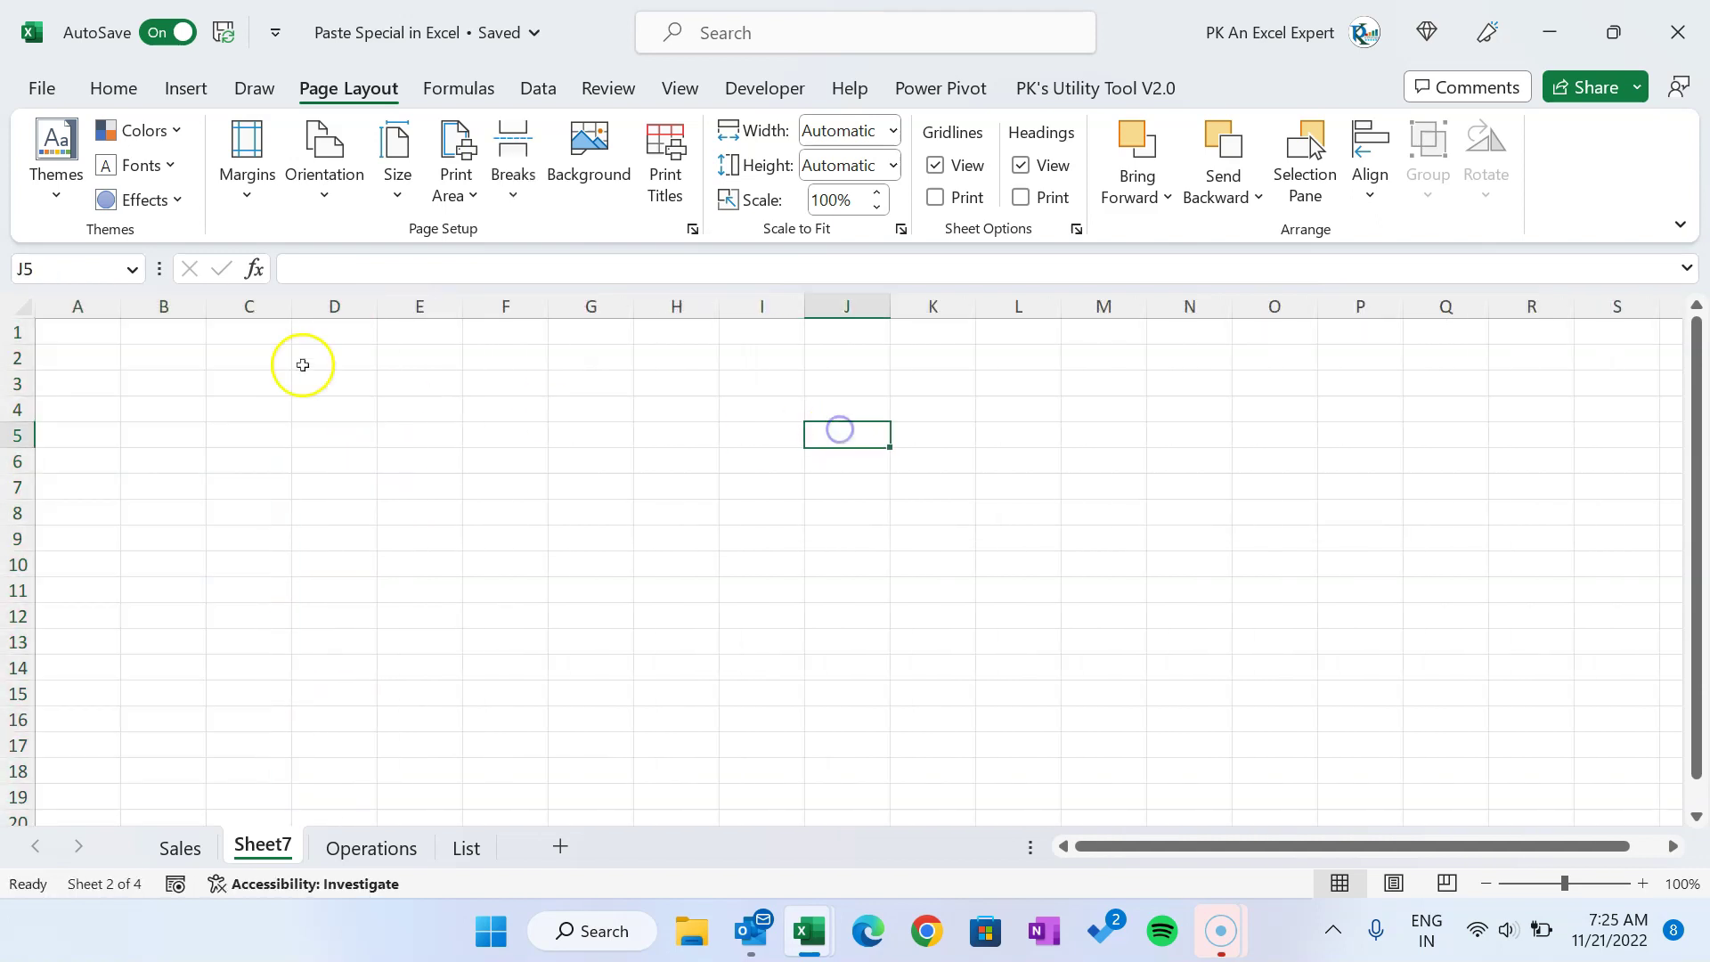
# Step: Copy the sales table from Book4 again and paste it at G2 of Sheet7 with the All using Source theme option
pyautogui.hotkey('alt', 'Tab')
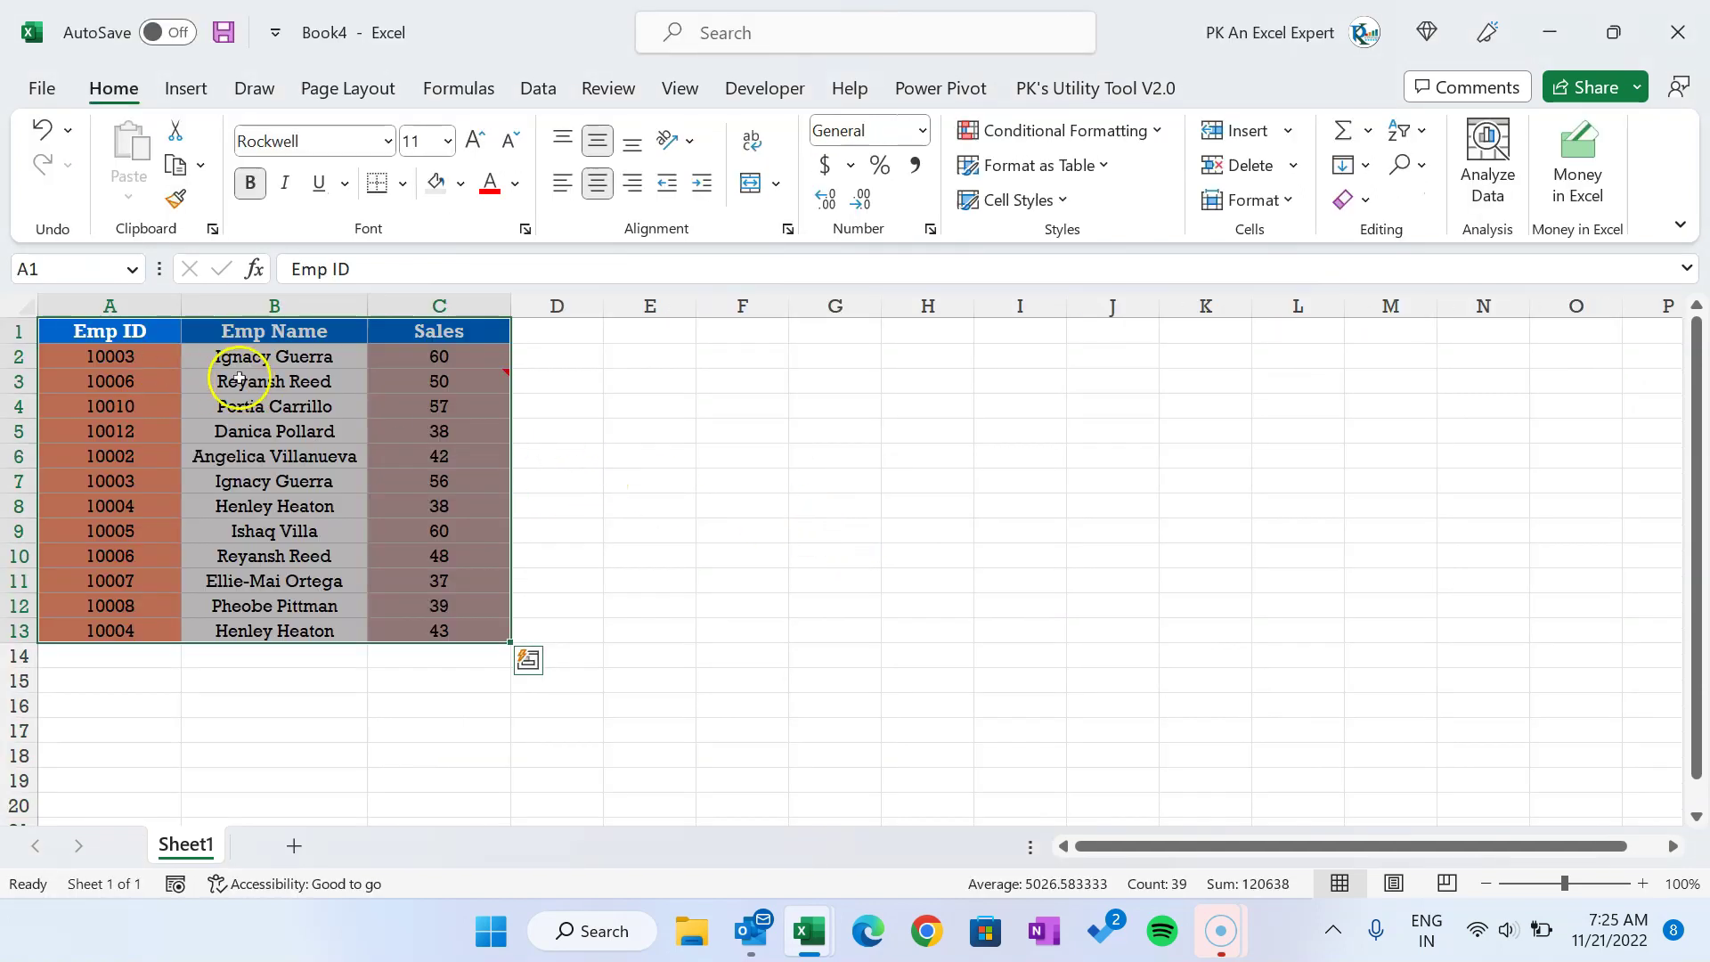
pyautogui.hotkey('ctrl', 'c')
pyautogui.hotkey('alt', 'Tab')
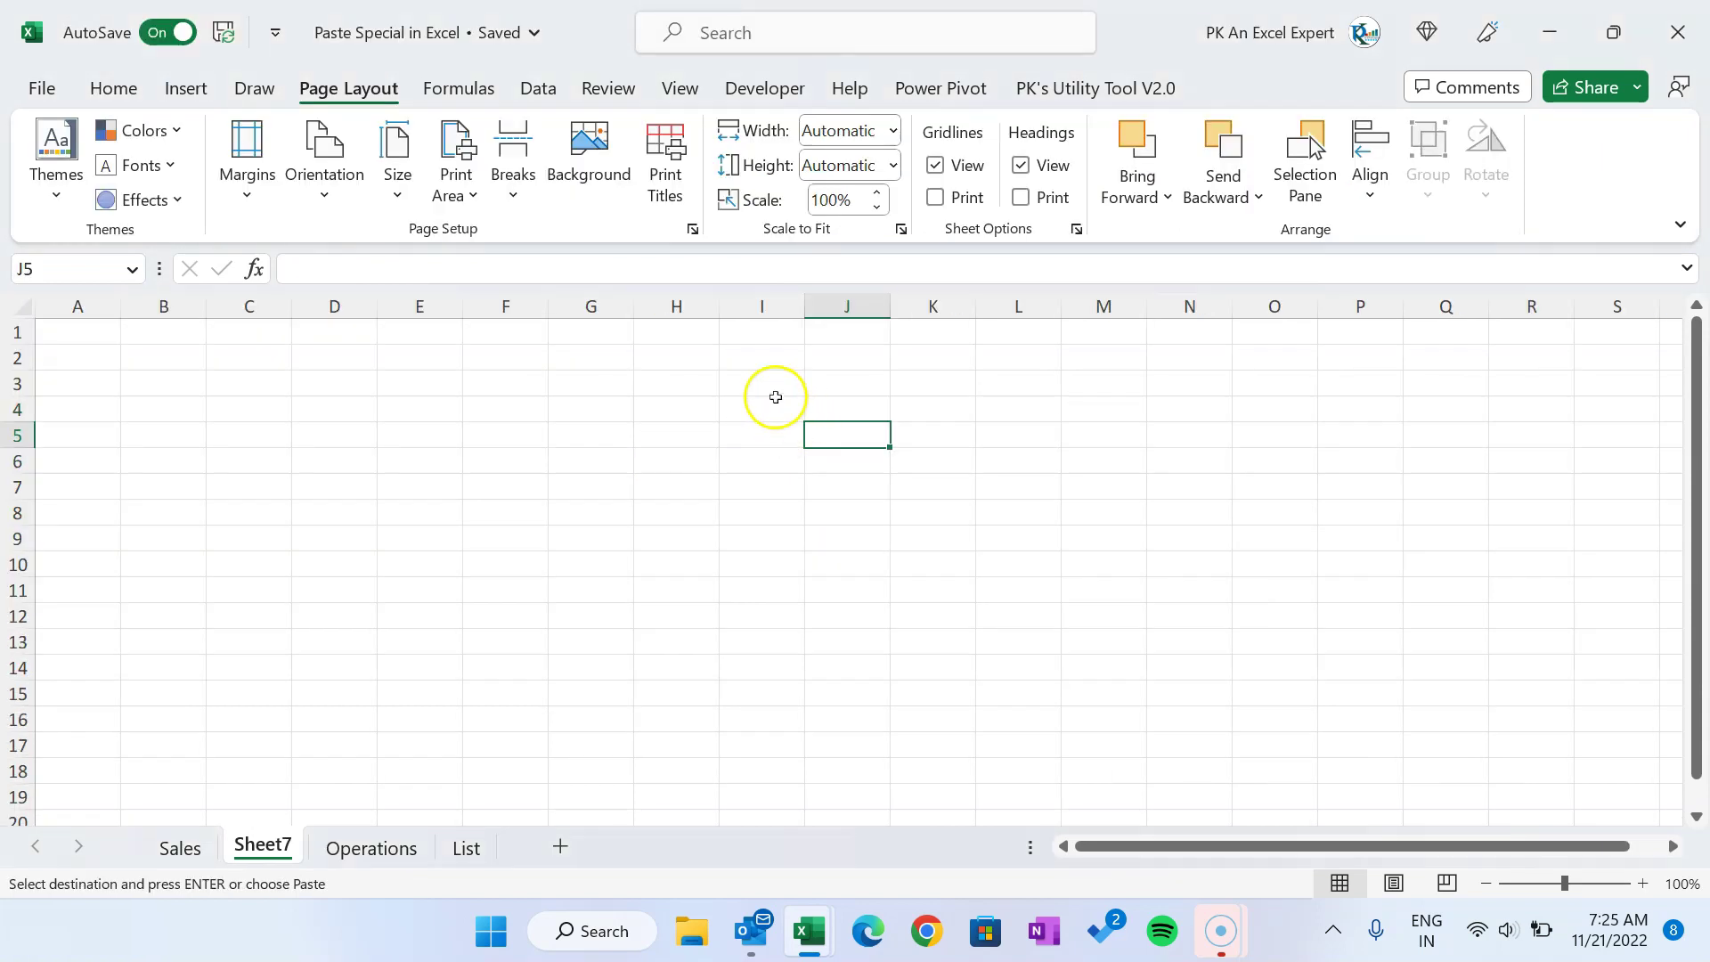
pyautogui.click(602, 364)
pyautogui.hotkey('alt', 'Tab')
pyautogui.hotkey('ctrl', 'alt', 'v')
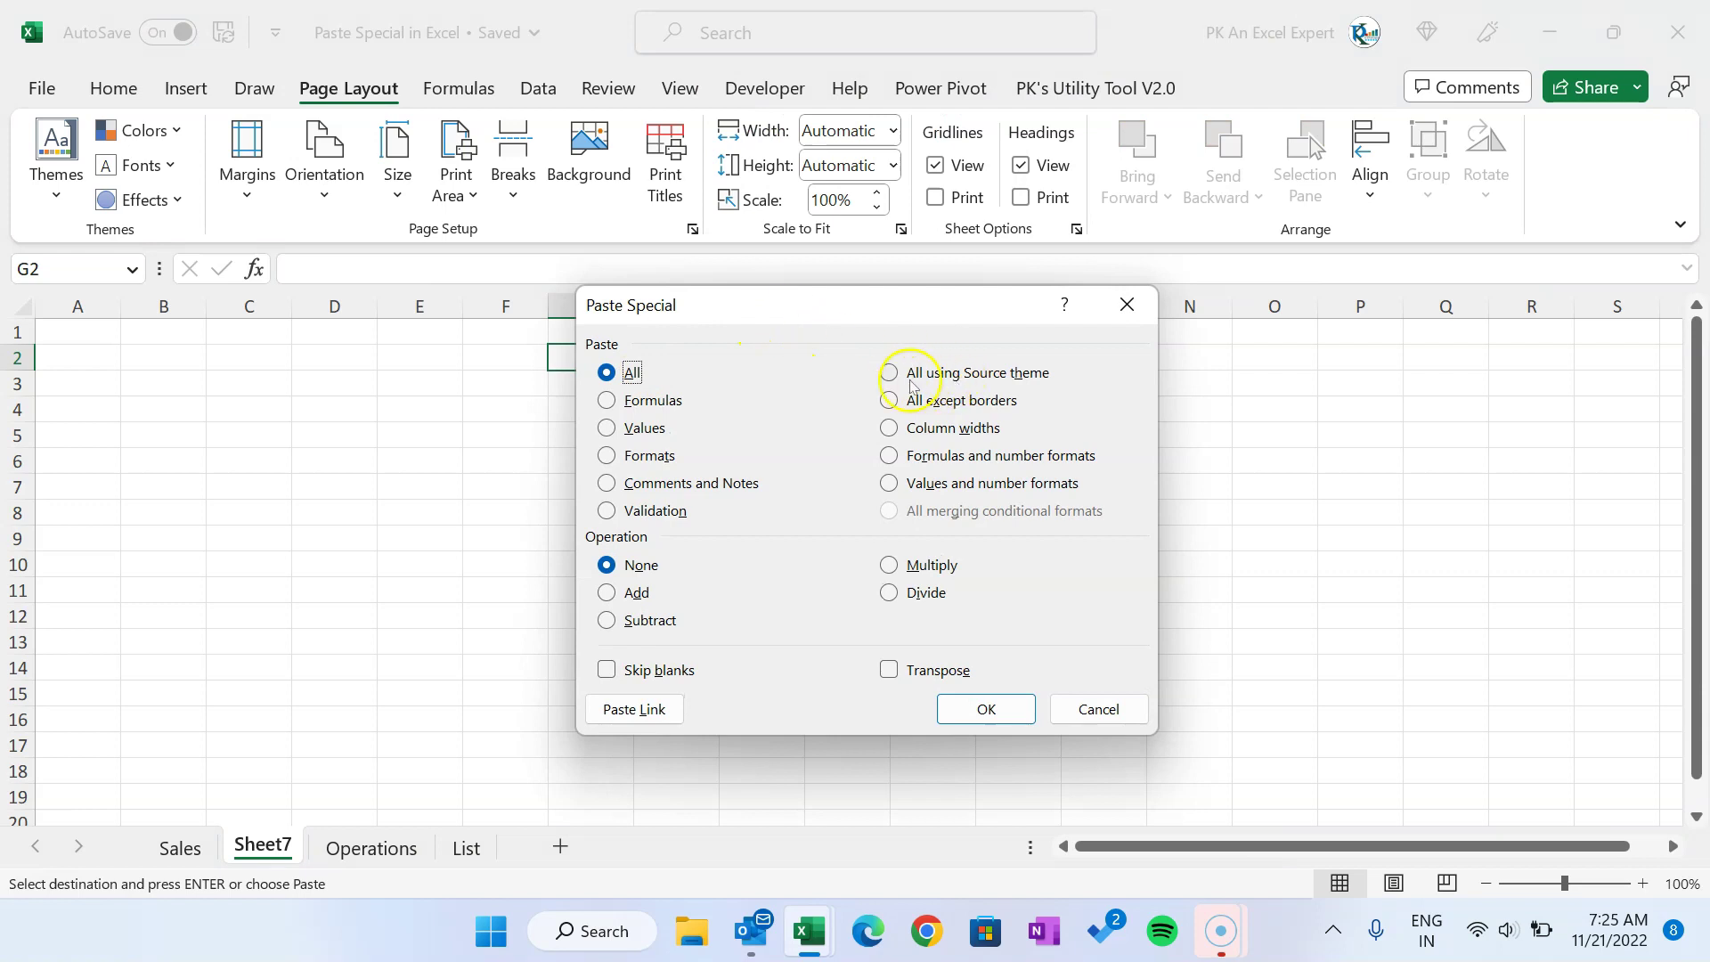
pyautogui.click(959, 374)
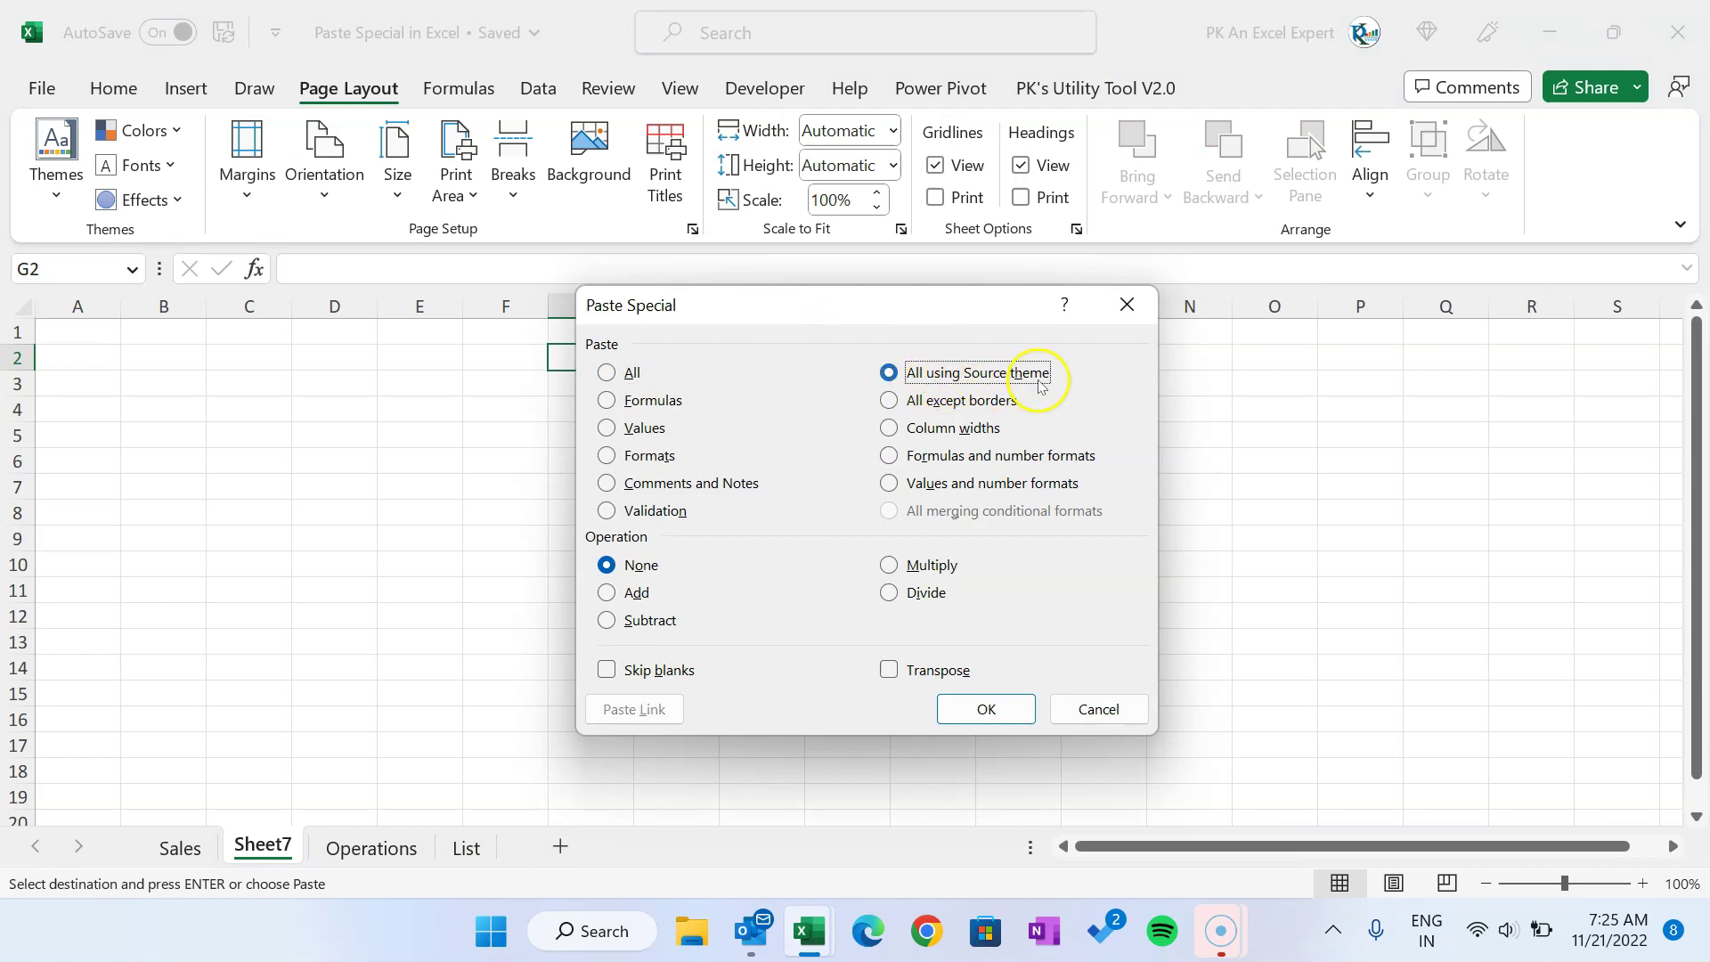
pyautogui.click(985, 708)
# Step: Inspect the fonts and fills of the pasted table's cells in columns G:I
pyautogui.click(1020, 539)
pyautogui.click(687, 443)
pyautogui.click(766, 410)
pyautogui.click(642, 411)
pyautogui.click(763, 436)
pyautogui.click(651, 505)
pyautogui.click(761, 461)
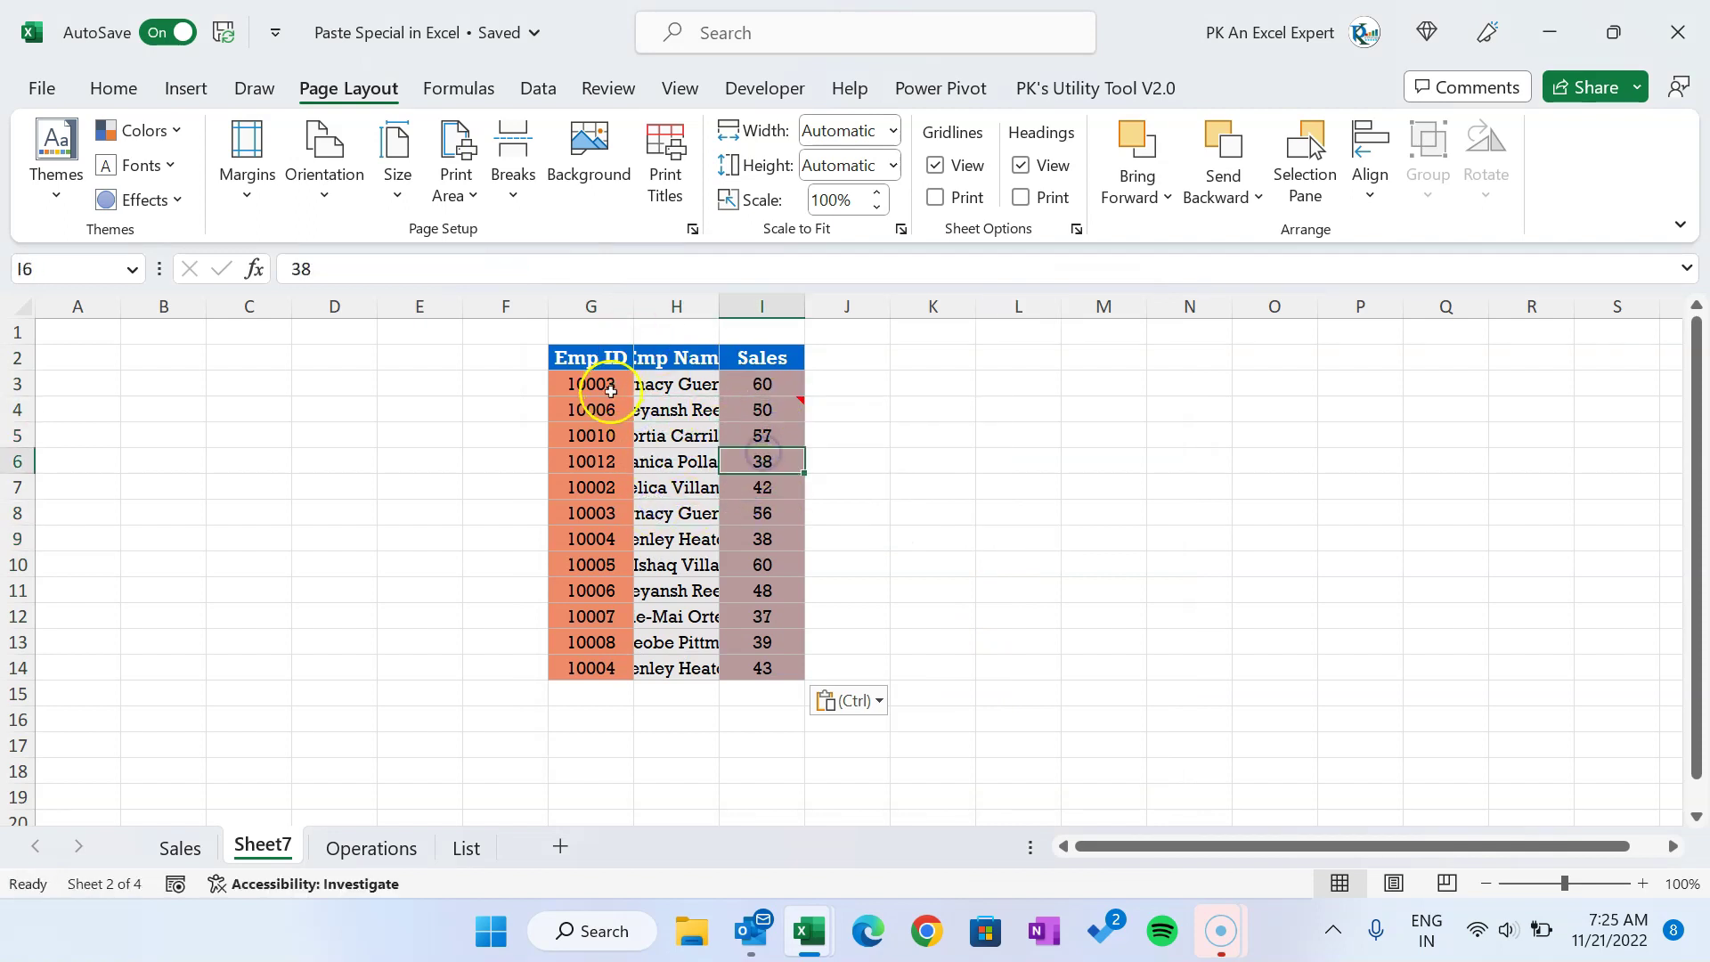
# Step: Widen columns G:I of the pasted table to one equal width
pyautogui.click(588, 384)
pyautogui.moveTo(591, 306); pyautogui.dragTo(859, 312)
pyautogui.click(745, 419)
# Step: Compare the pasted cells' font and fill with the workbook's available theme colors
pyautogui.click(114, 87)
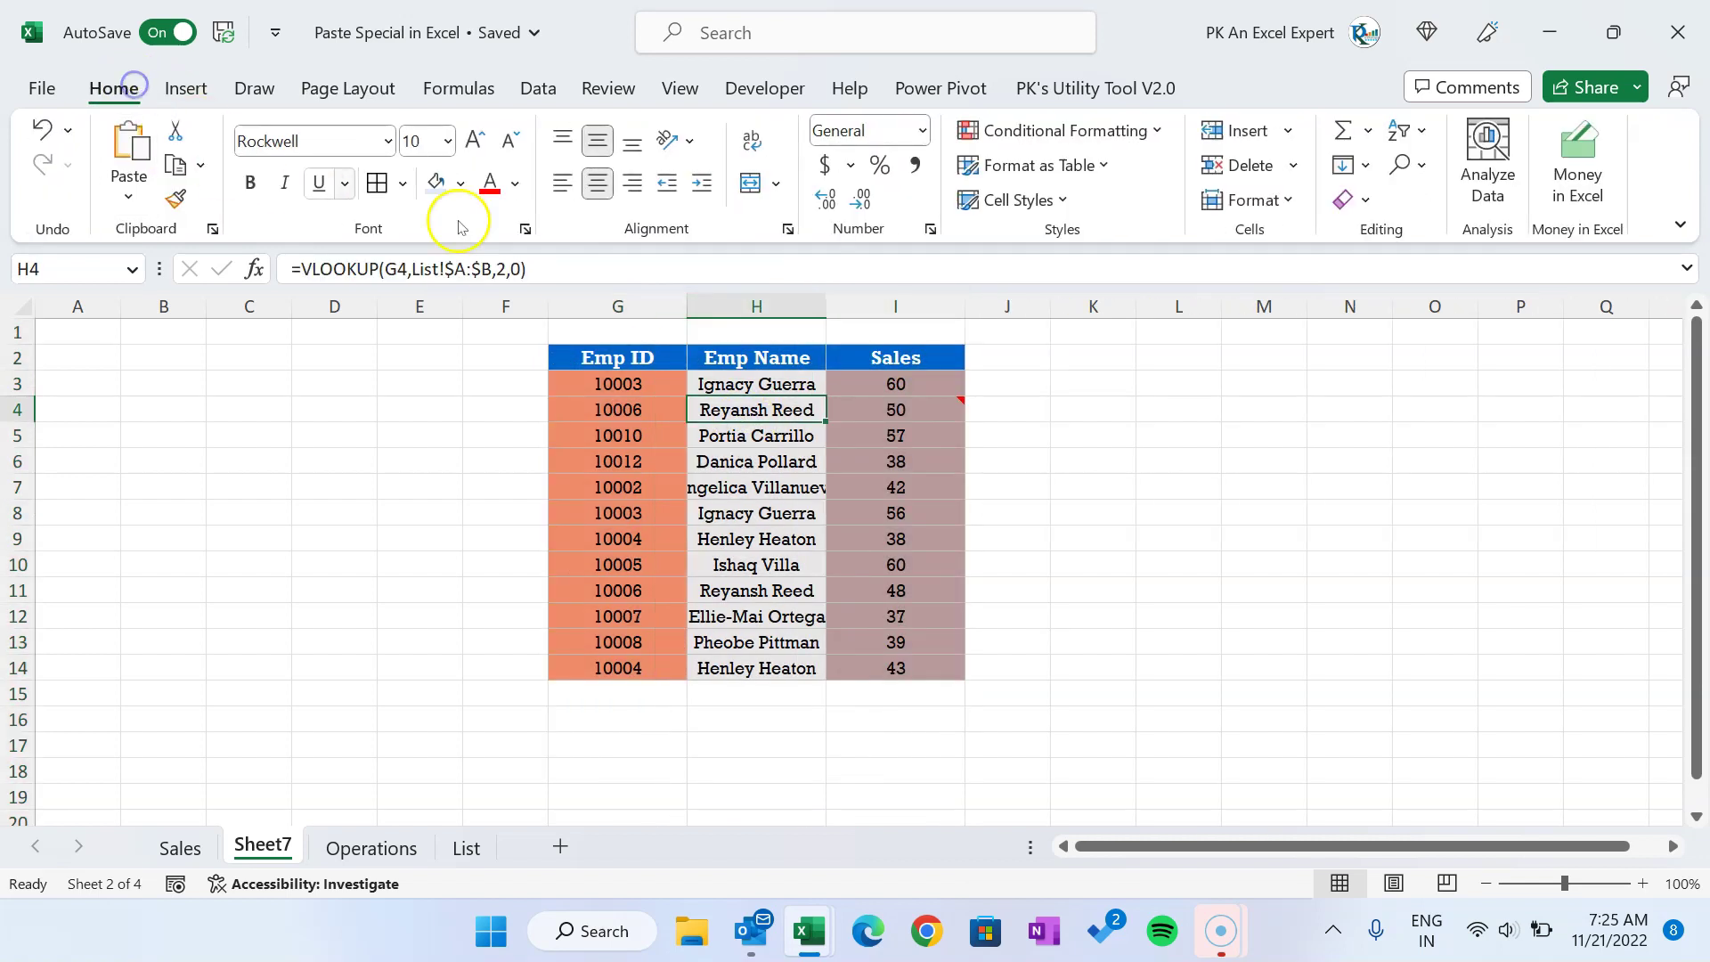
pyautogui.click(650, 435)
pyautogui.click(460, 183)
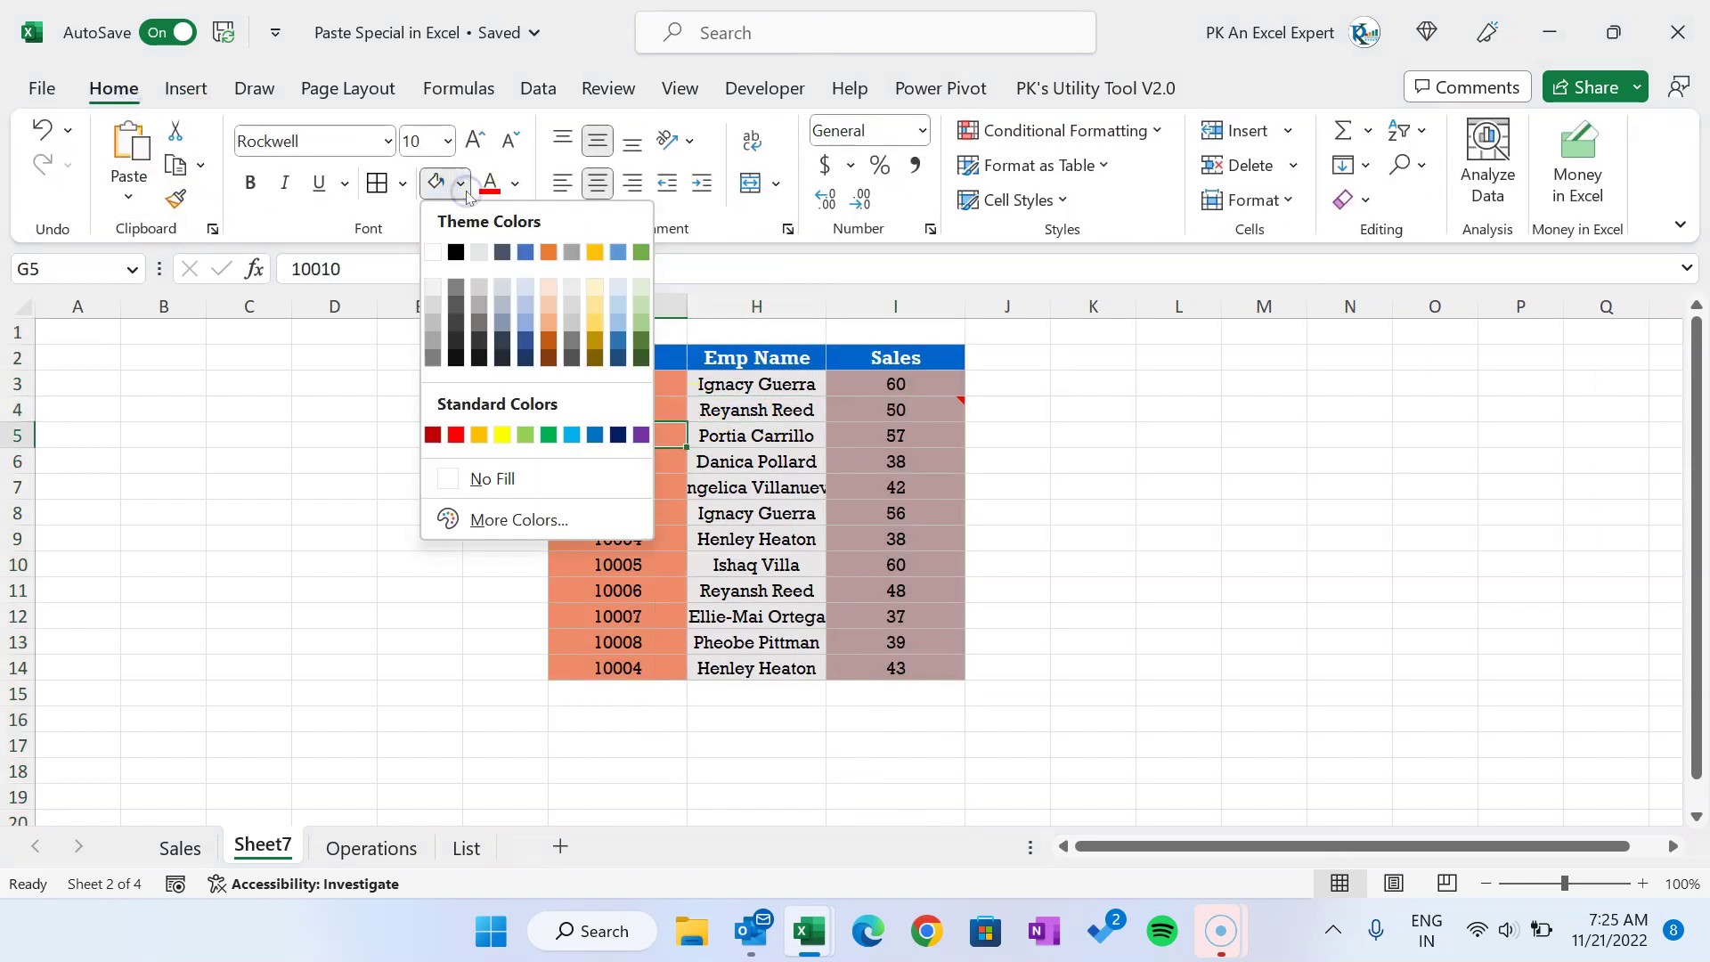
pyautogui.click(899, 435)
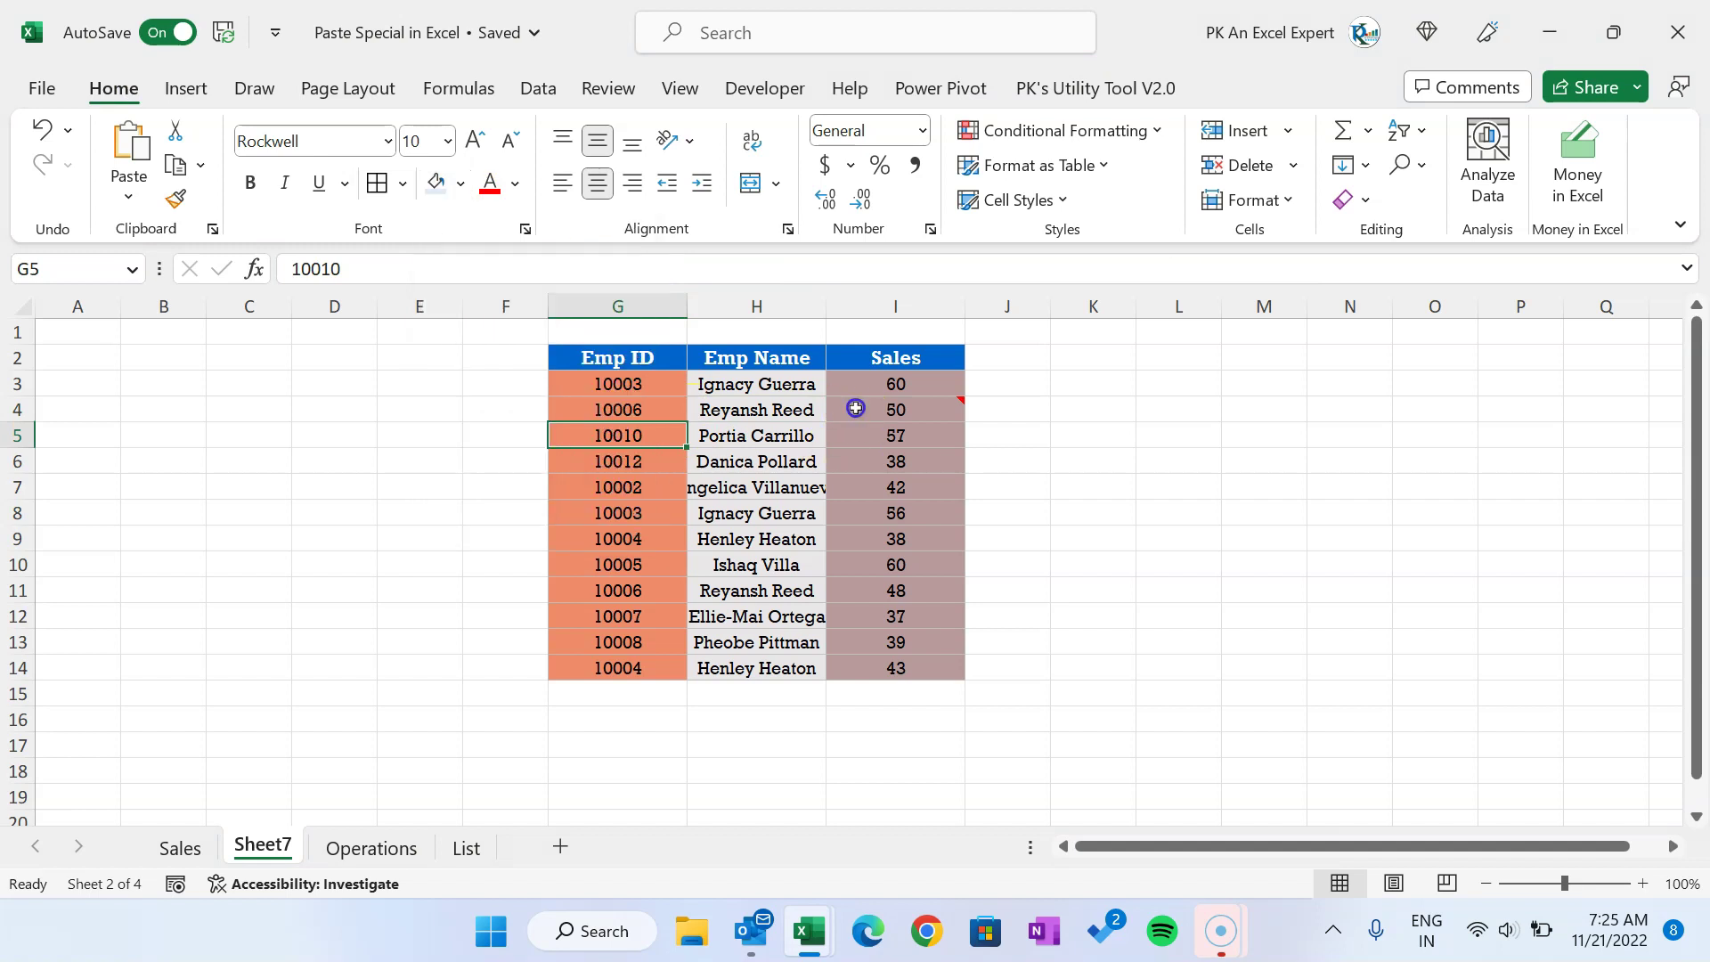
pyautogui.click(782, 415)
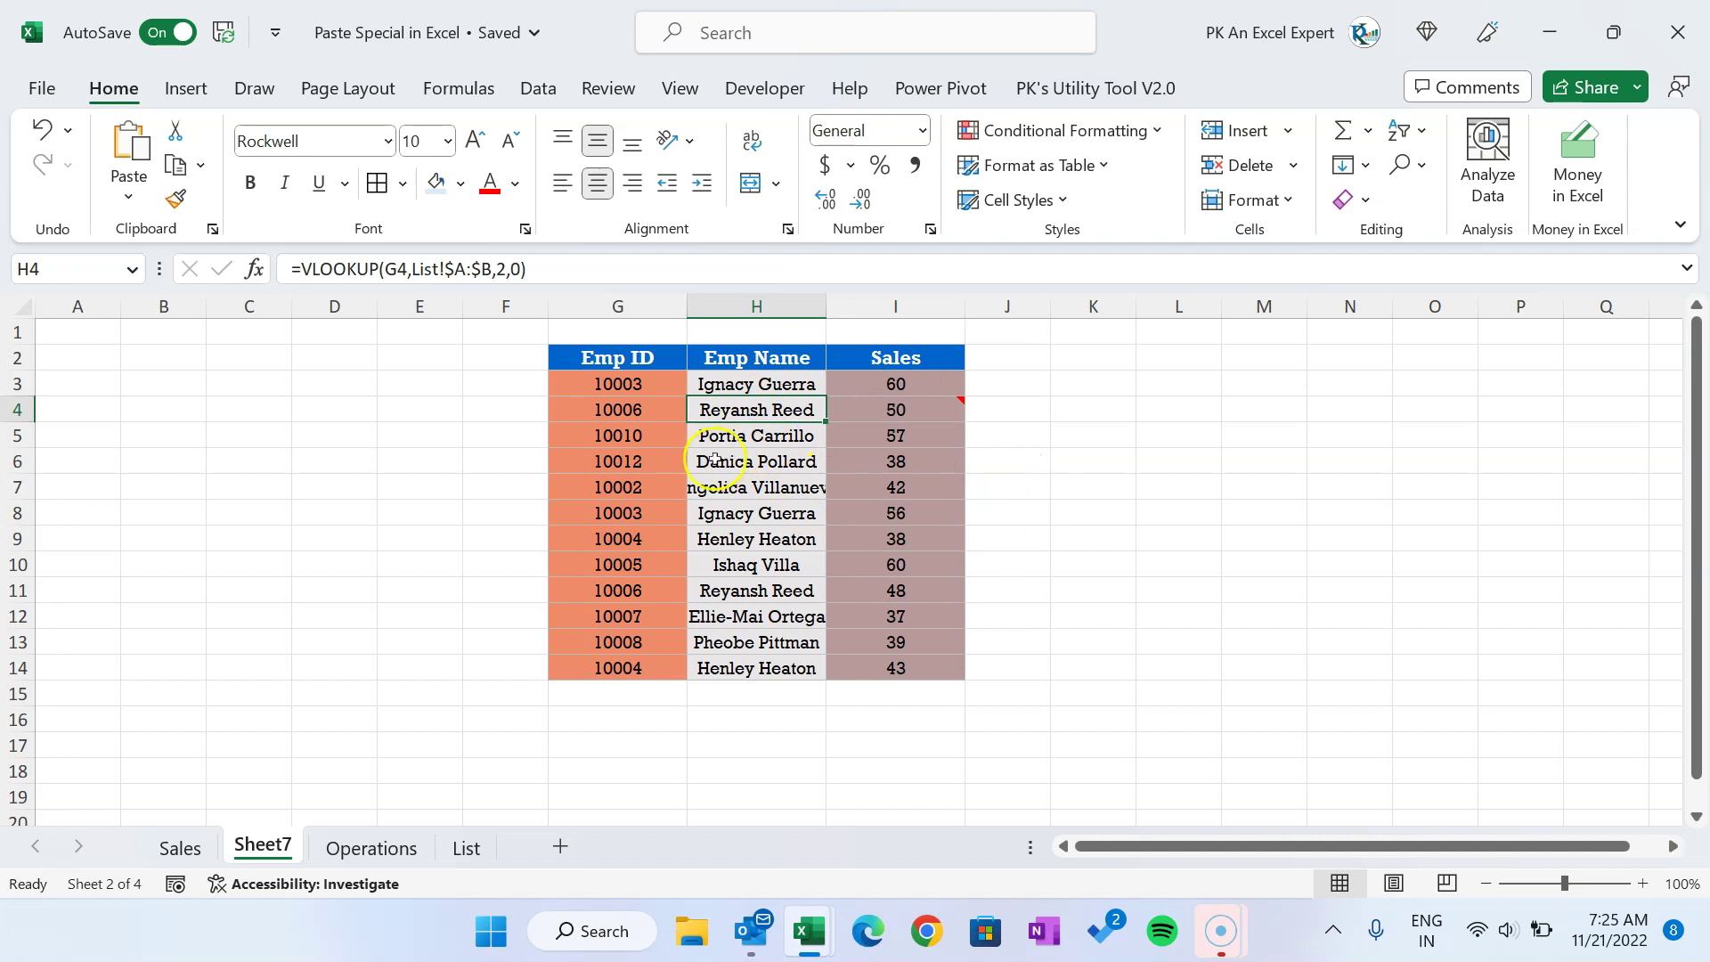
pyautogui.click(748, 385)
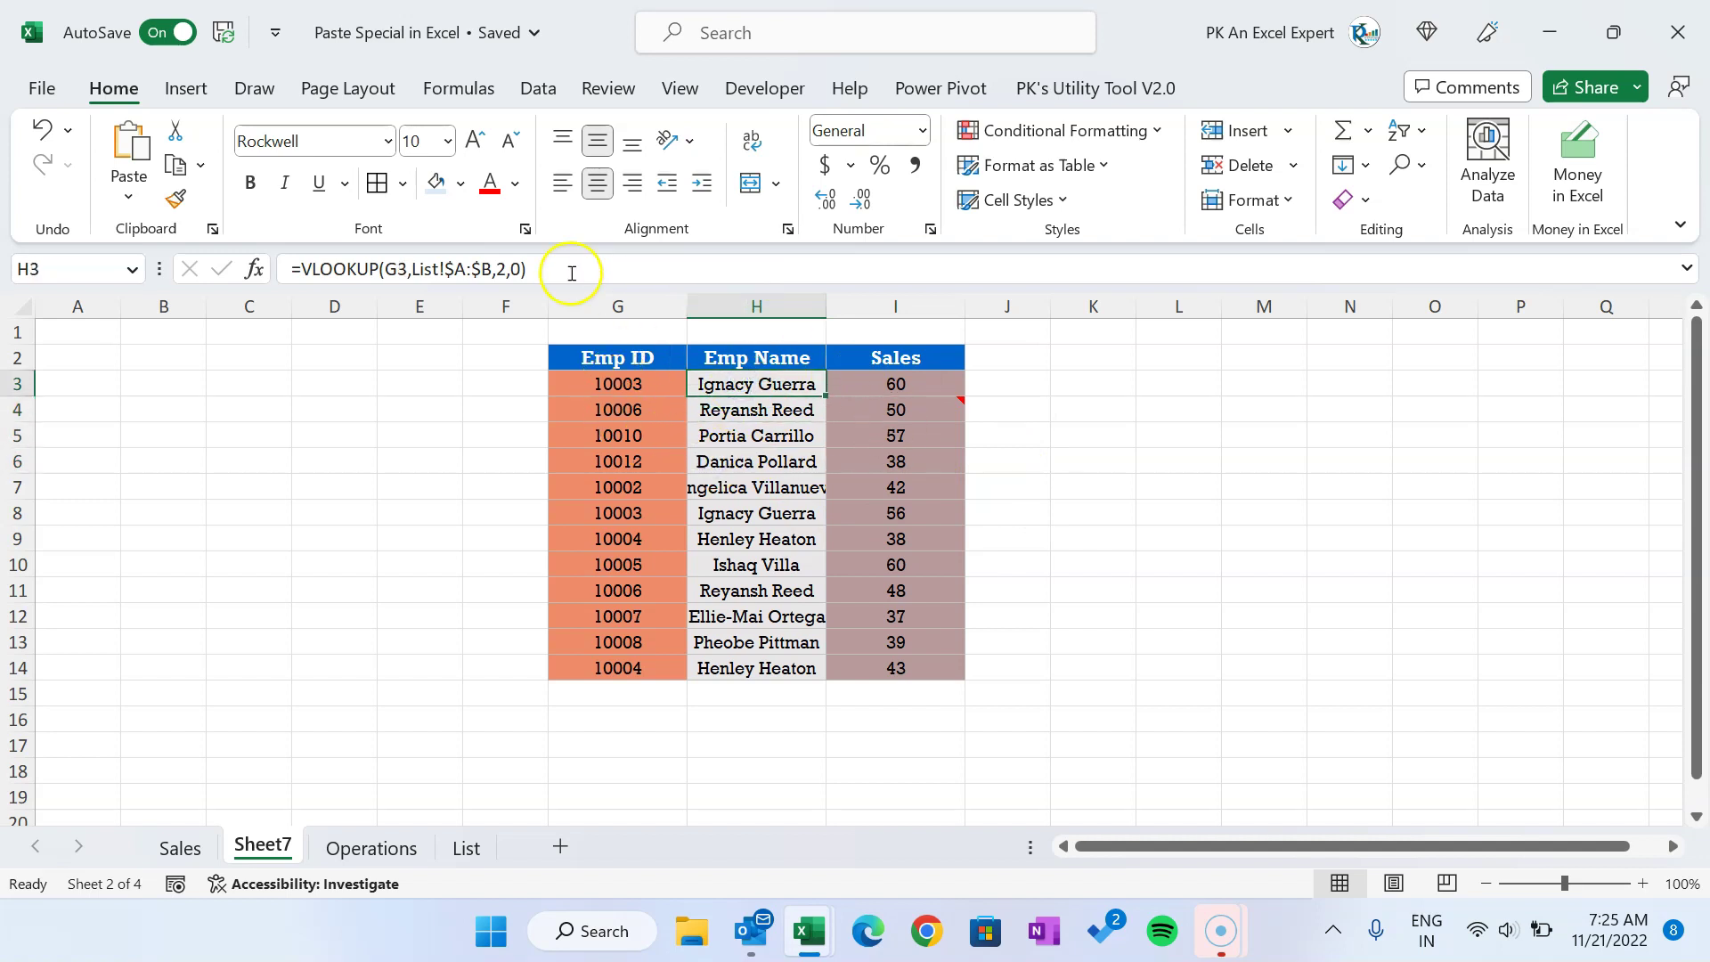
pyautogui.hotkey('ctrl', 'c')
pyautogui.press('Down')
pyautogui.press('Down')
pyautogui.hotkey('ctrl', 'alt', 'v')
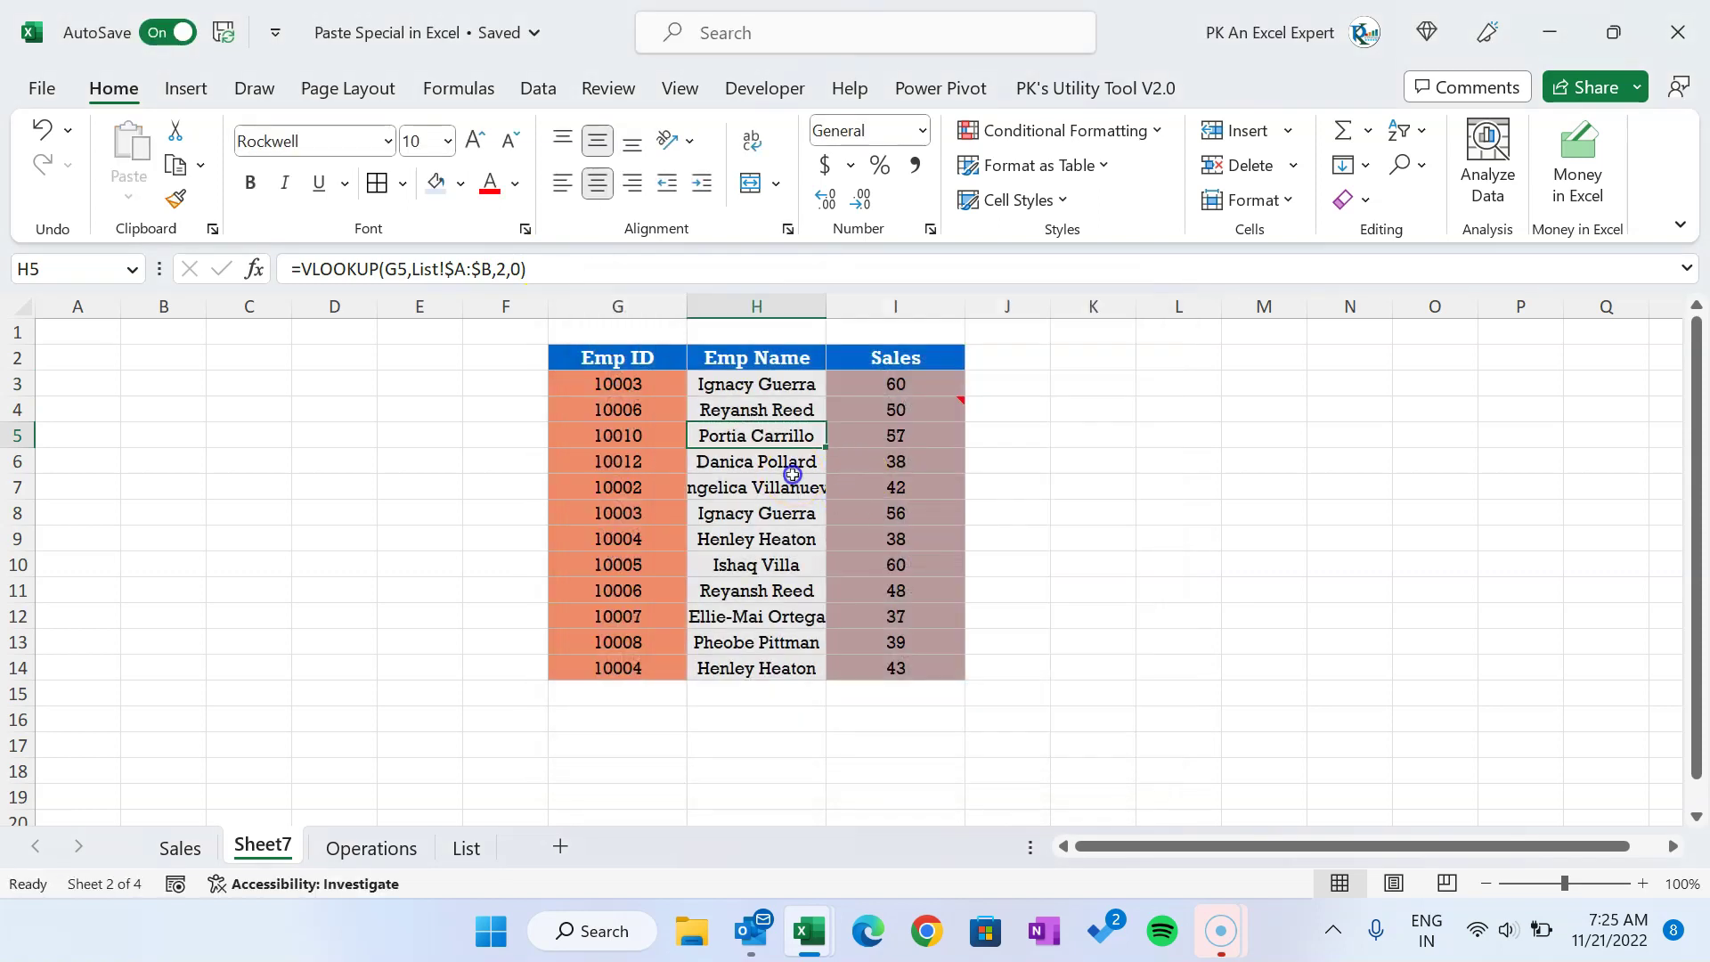
# Step: Apply black borders to all cells of the table in G2:I14
pyautogui.moveTo(618, 357); pyautogui.dragTo(889, 679)
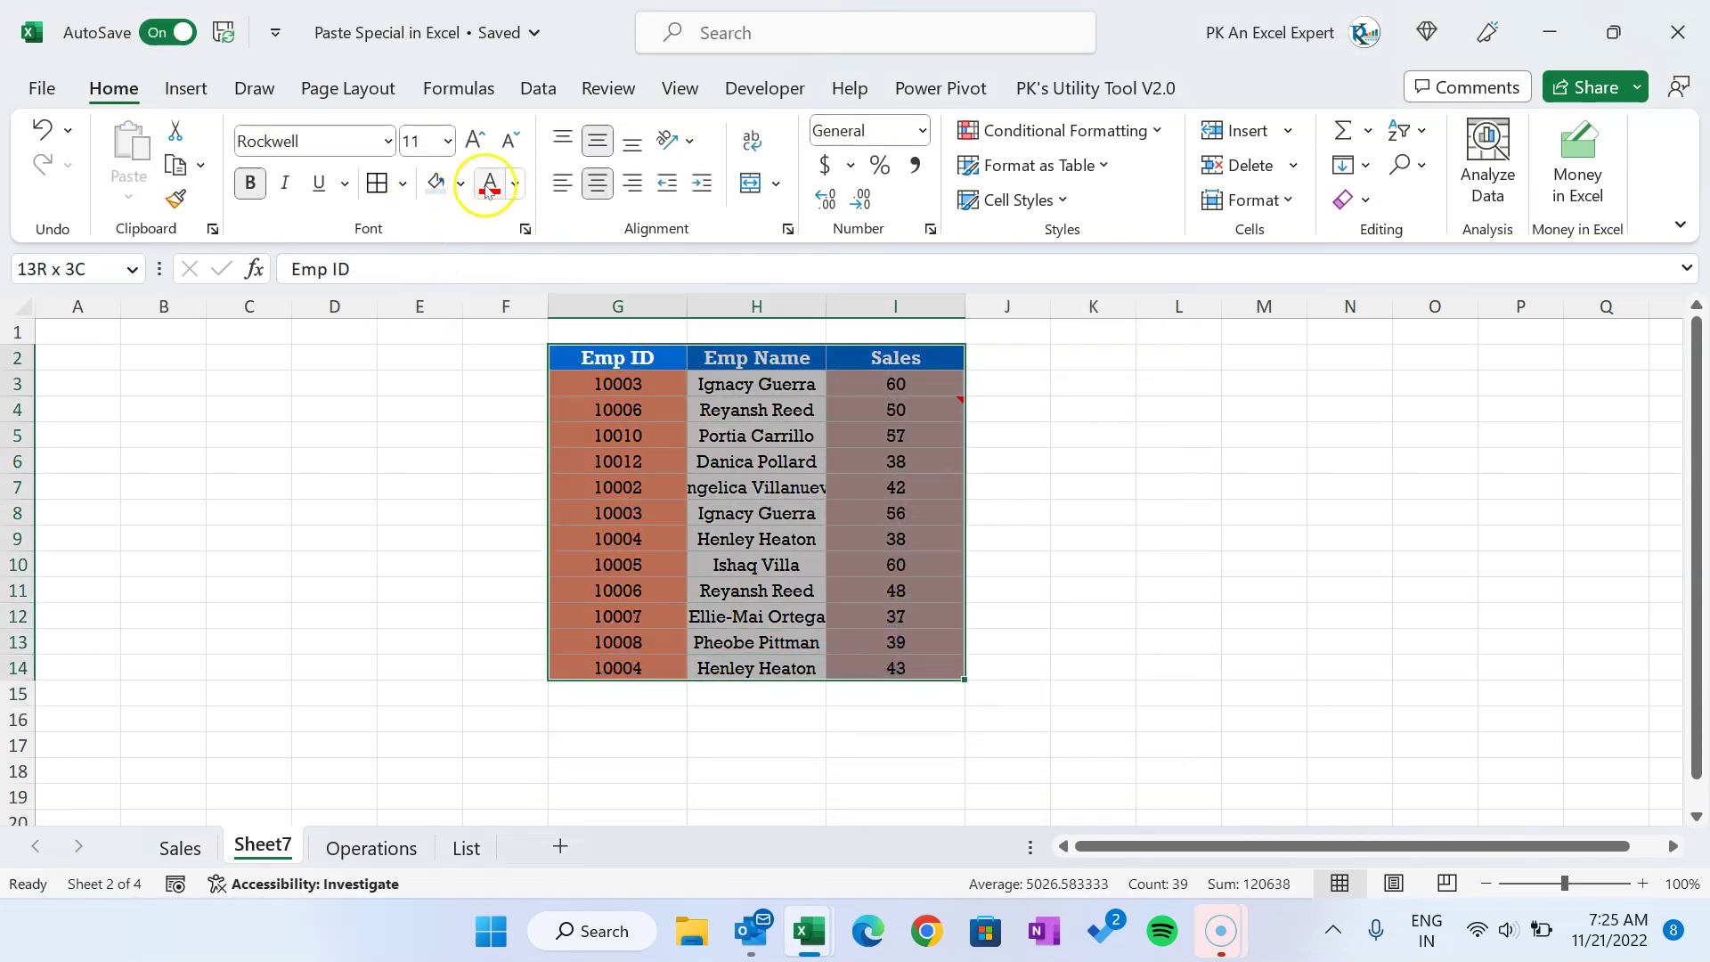
pyautogui.click(871, 538)
pyautogui.click(632, 360)
# Step: Copy G2:I14 and paste it at N2 with the All except borders option of Paste Special
pyautogui.moveTo(632, 361); pyautogui.dragTo(900, 672)
pyautogui.hotkey('ctrl', 'c')
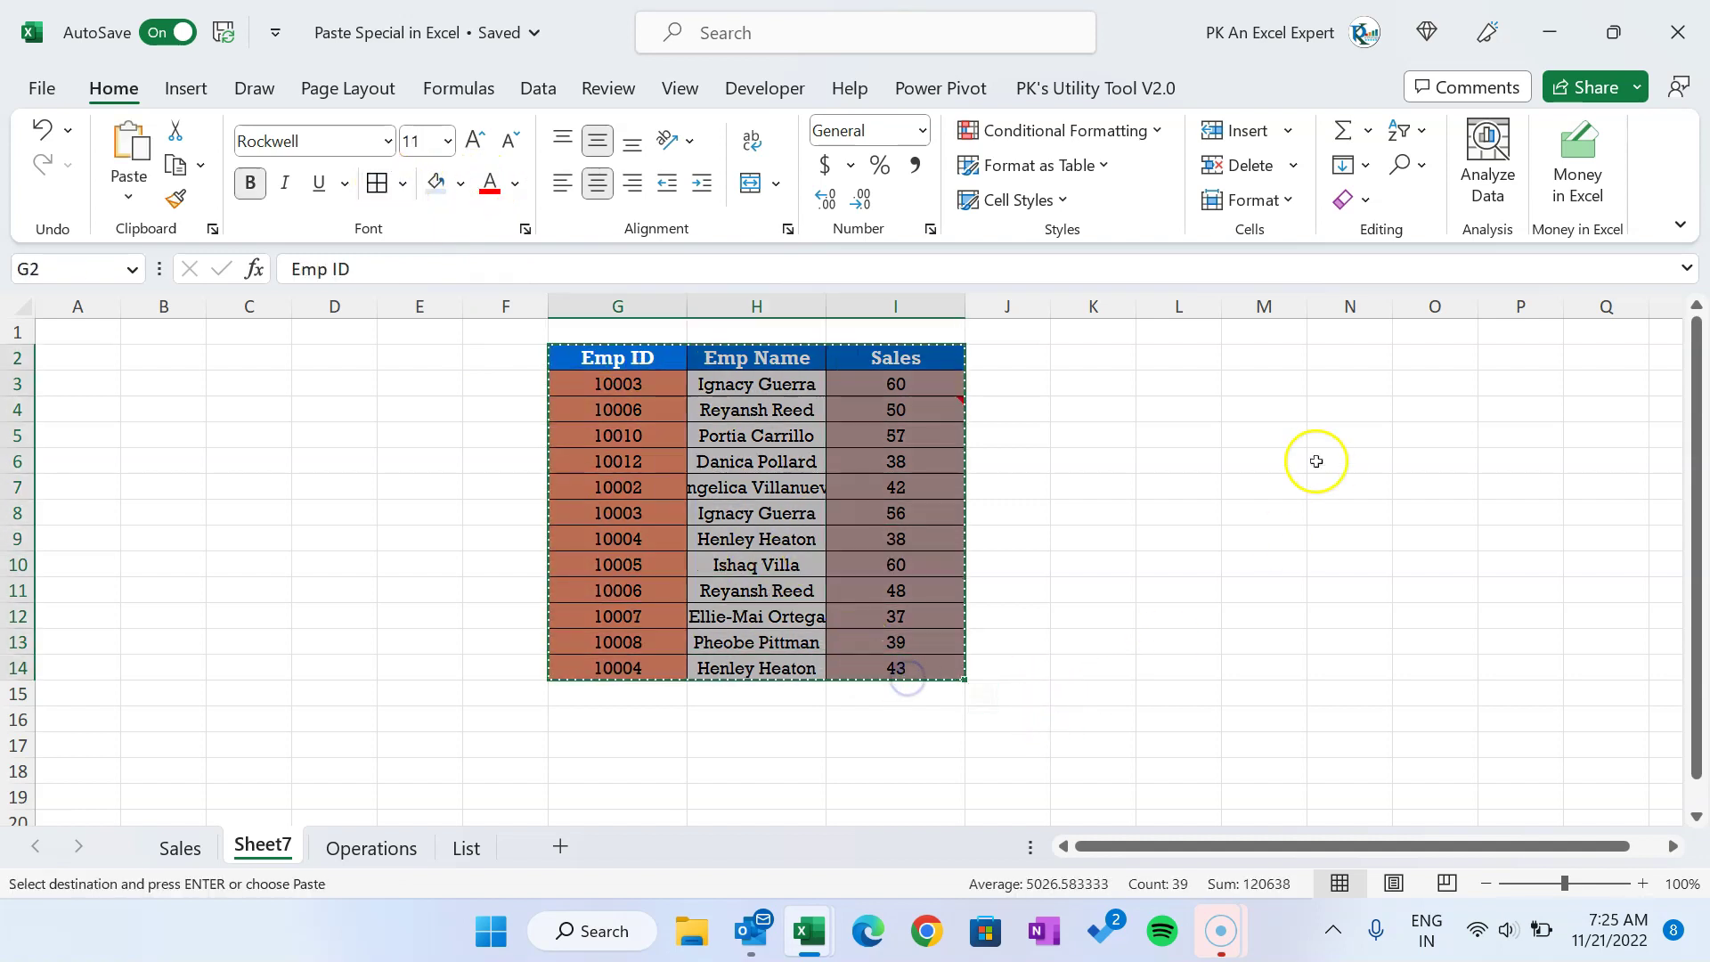
pyautogui.click(1327, 356)
pyautogui.moveTo(1310, 846); pyautogui.dragTo(1548, 850)
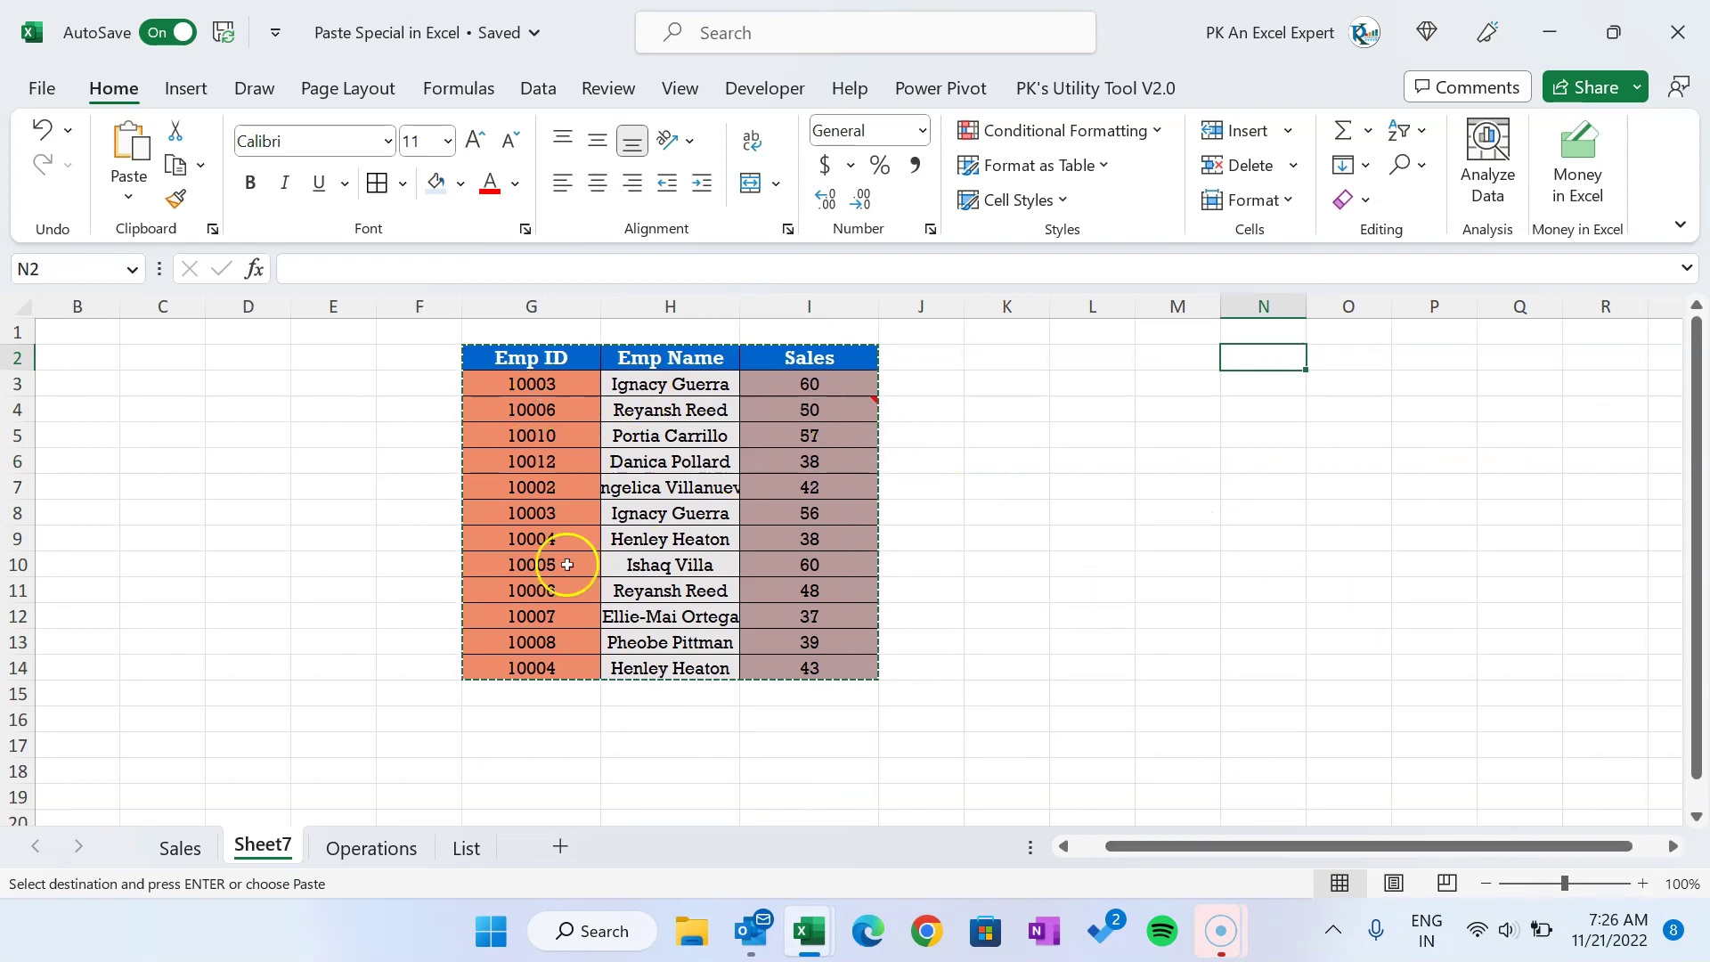
pyautogui.press('alt')
pyautogui.press('e')
pyautogui.press('s')
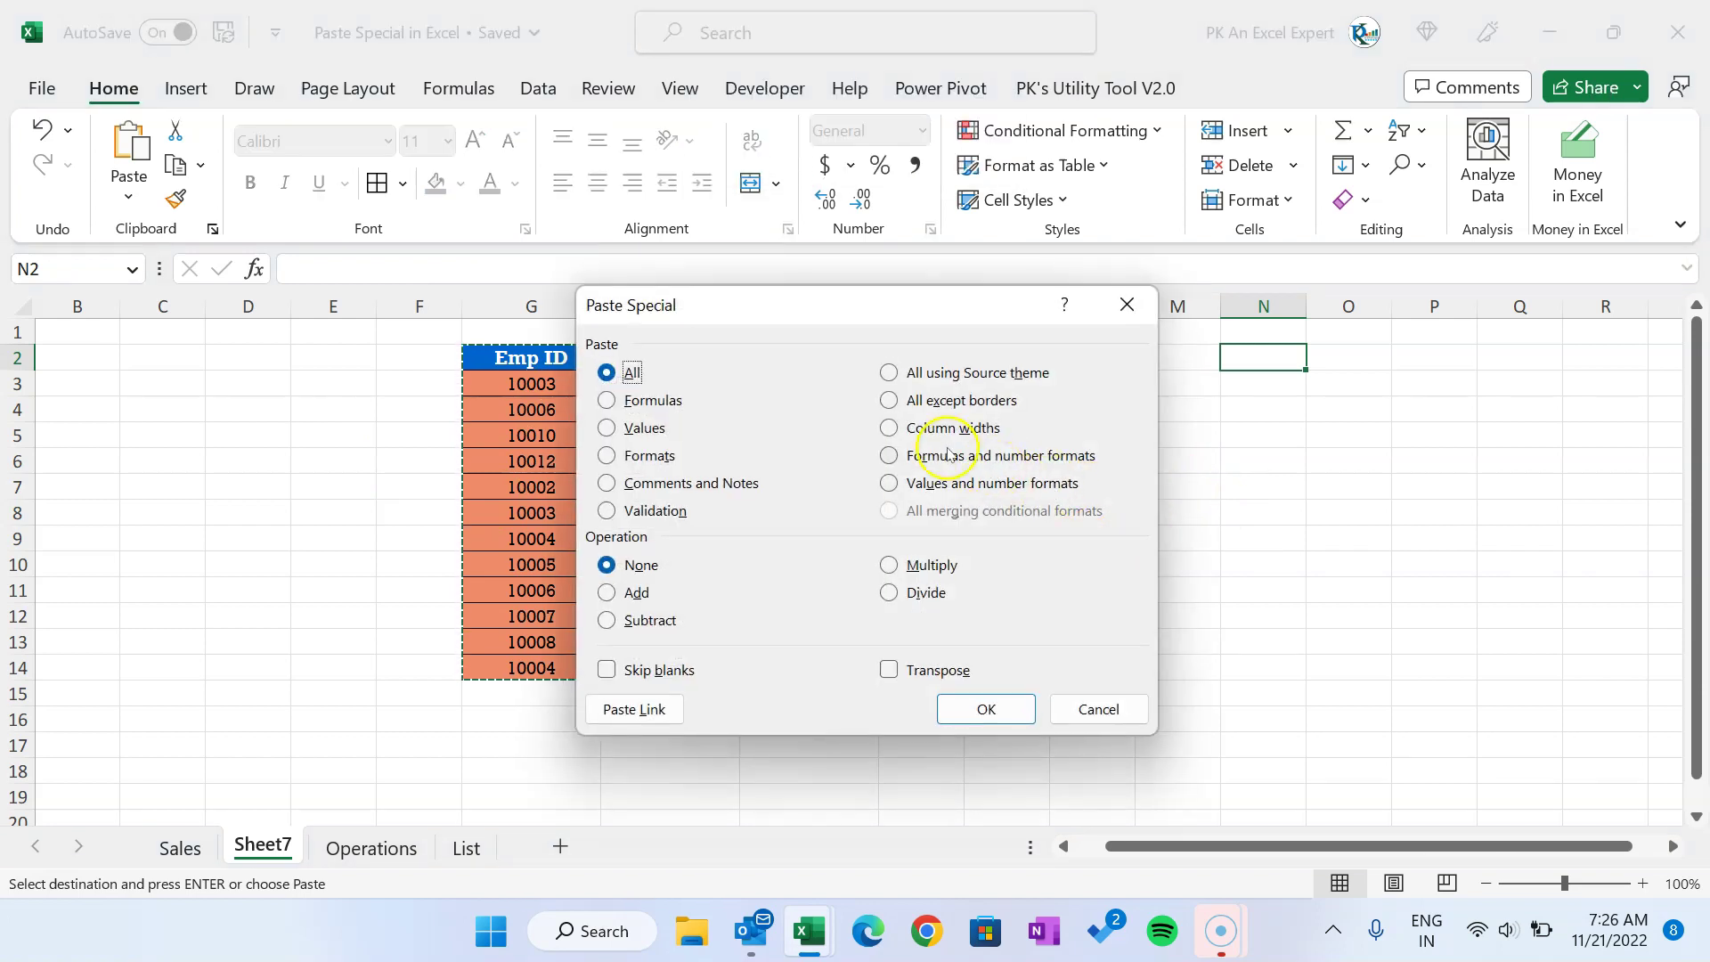
pyautogui.click(929, 404)
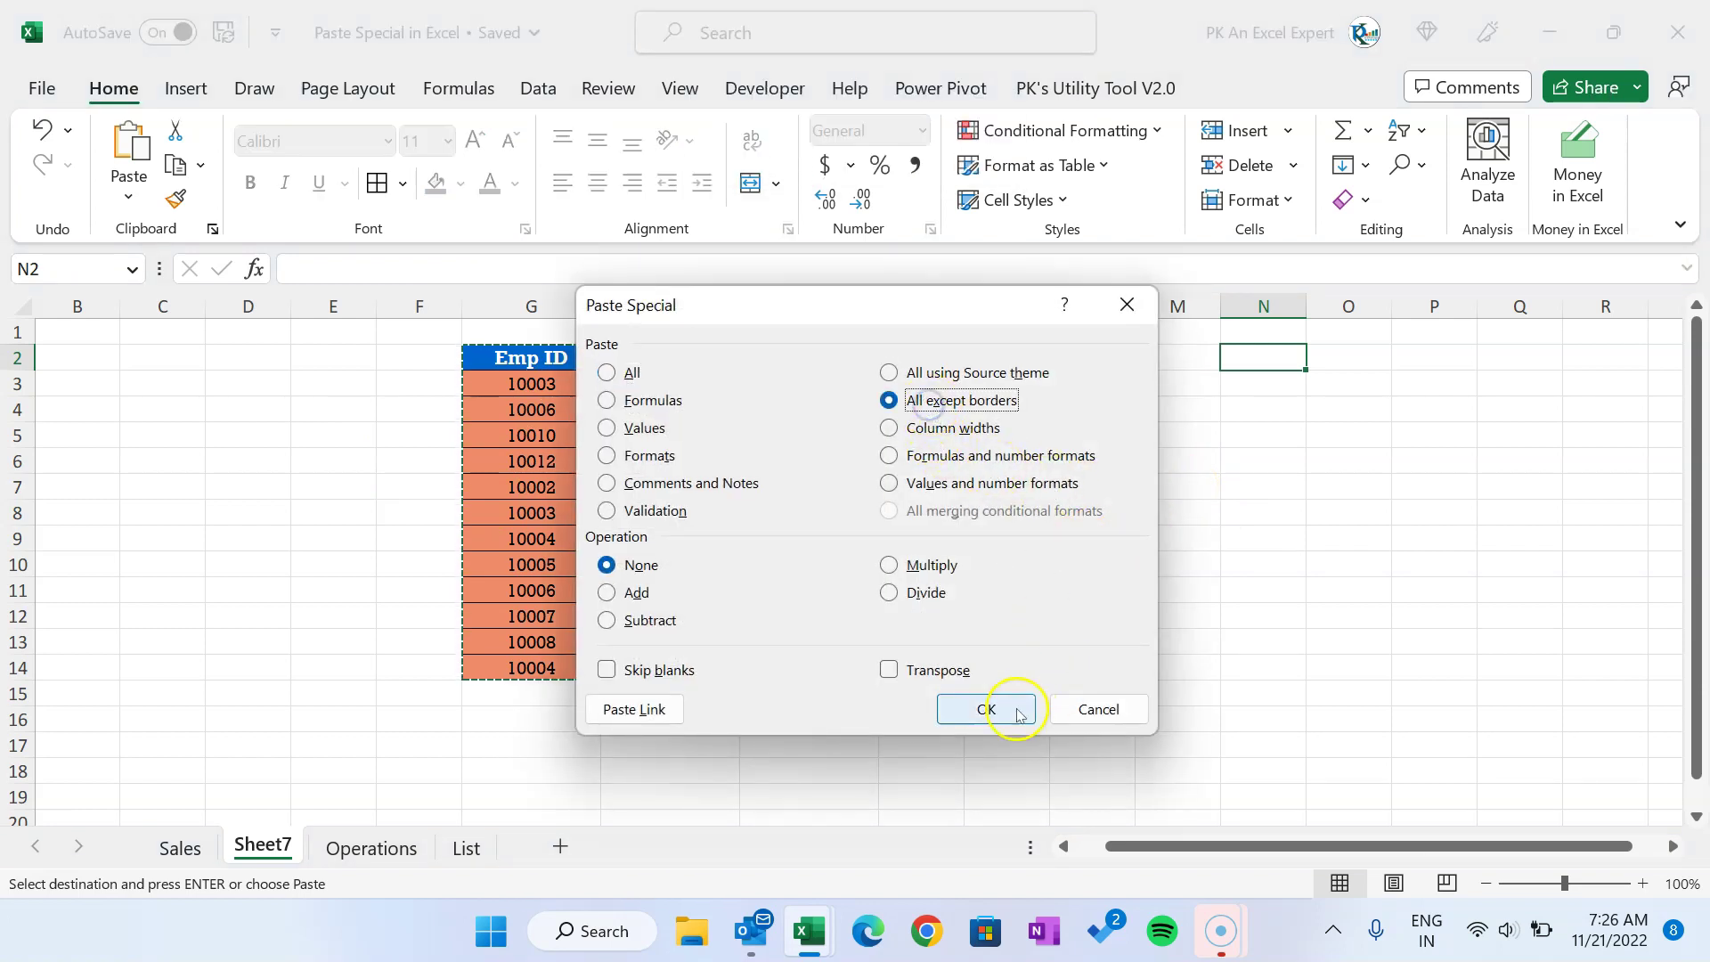
pyautogui.click(986, 709)
# Step: Fit columns N:P of the borderless copy to their contents
pyautogui.click(1324, 461)
pyautogui.click(1267, 409)
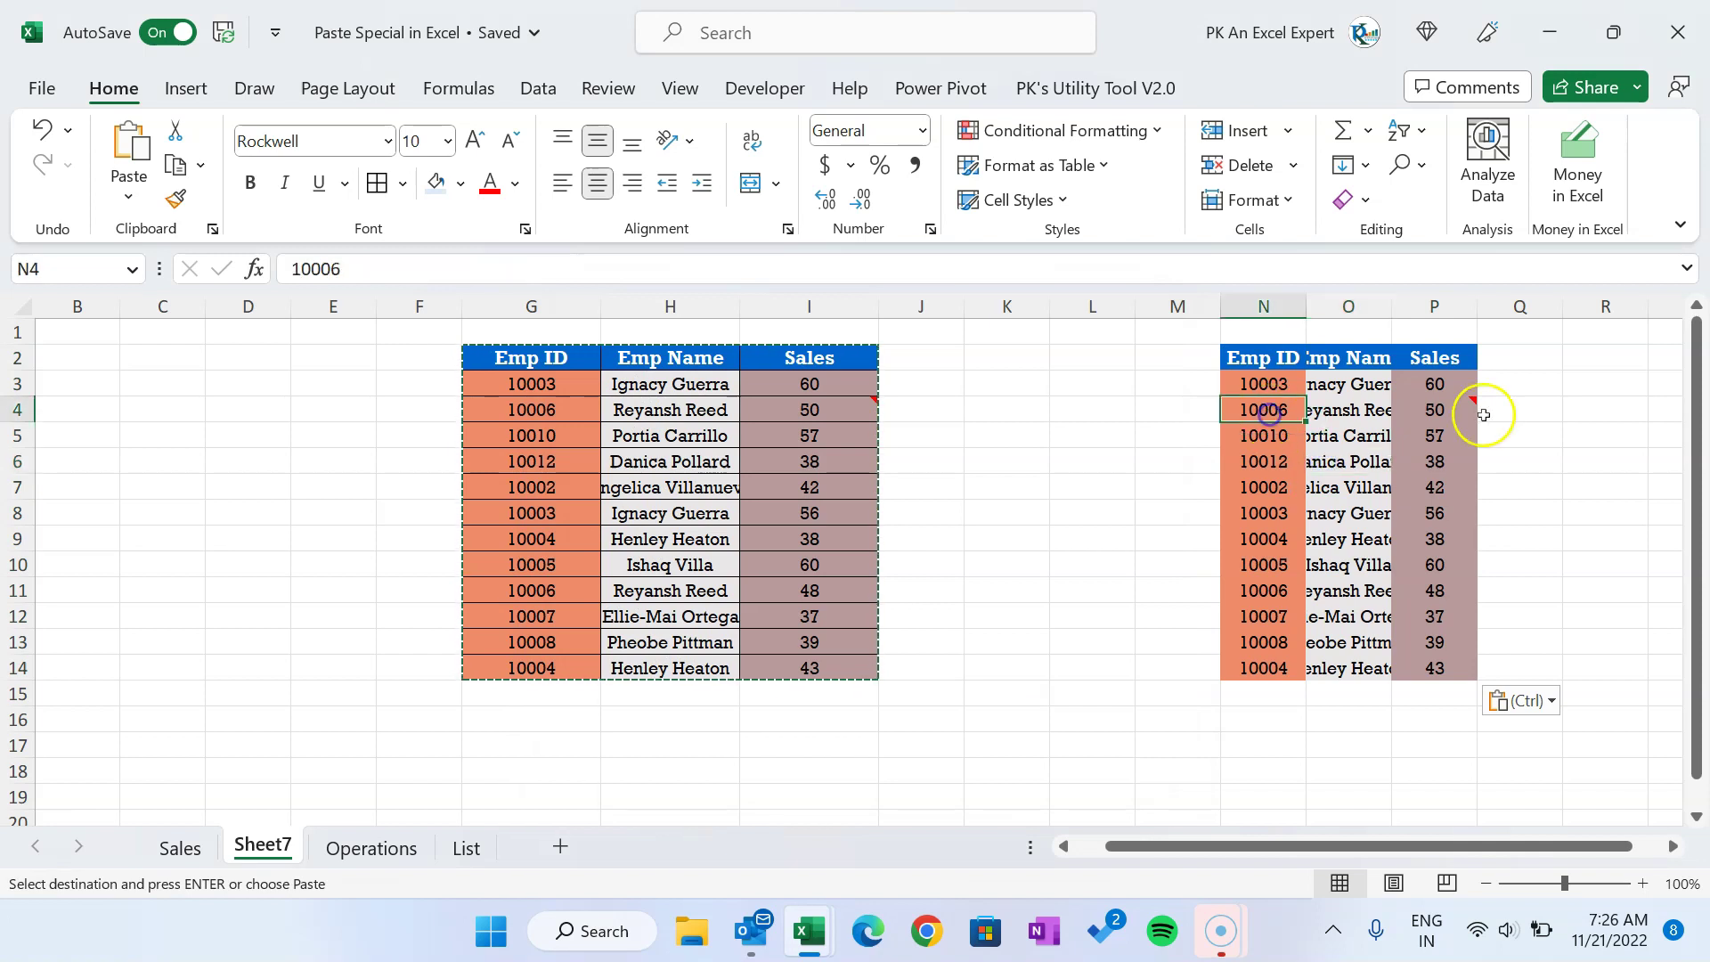
pyautogui.click(1426, 410)
pyautogui.moveTo(1264, 307); pyautogui.dragTo(1482, 310)
pyautogui.doubleClick(1481, 310)
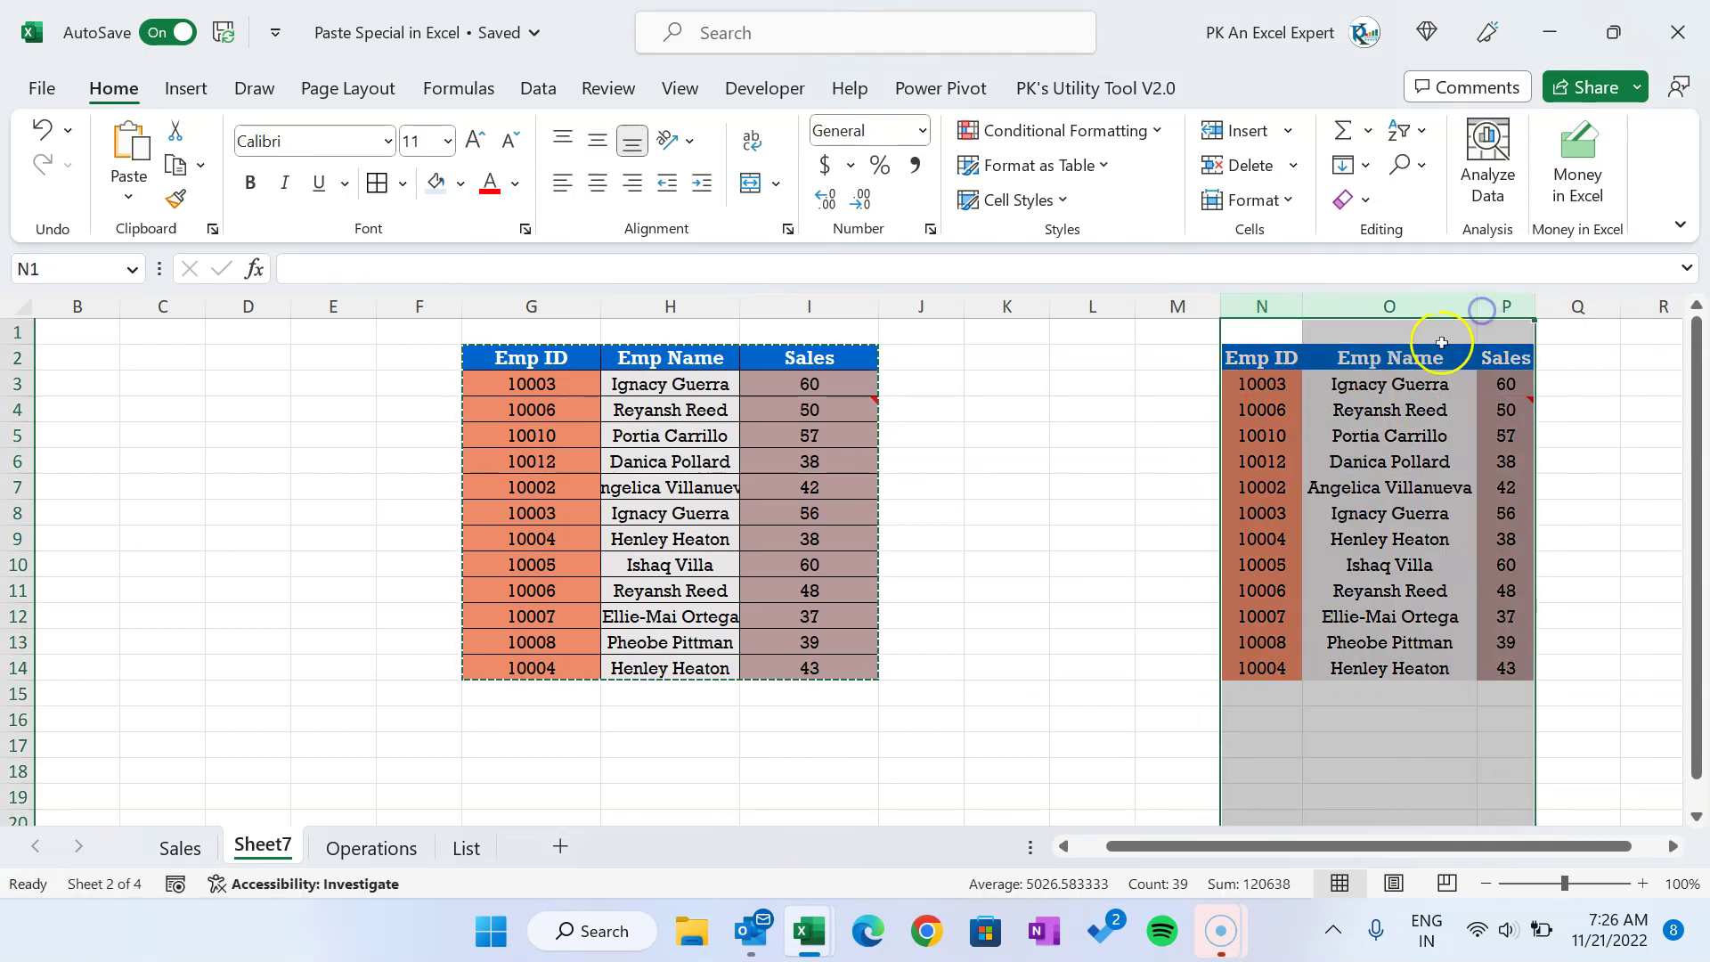
pyautogui.click(1350, 416)
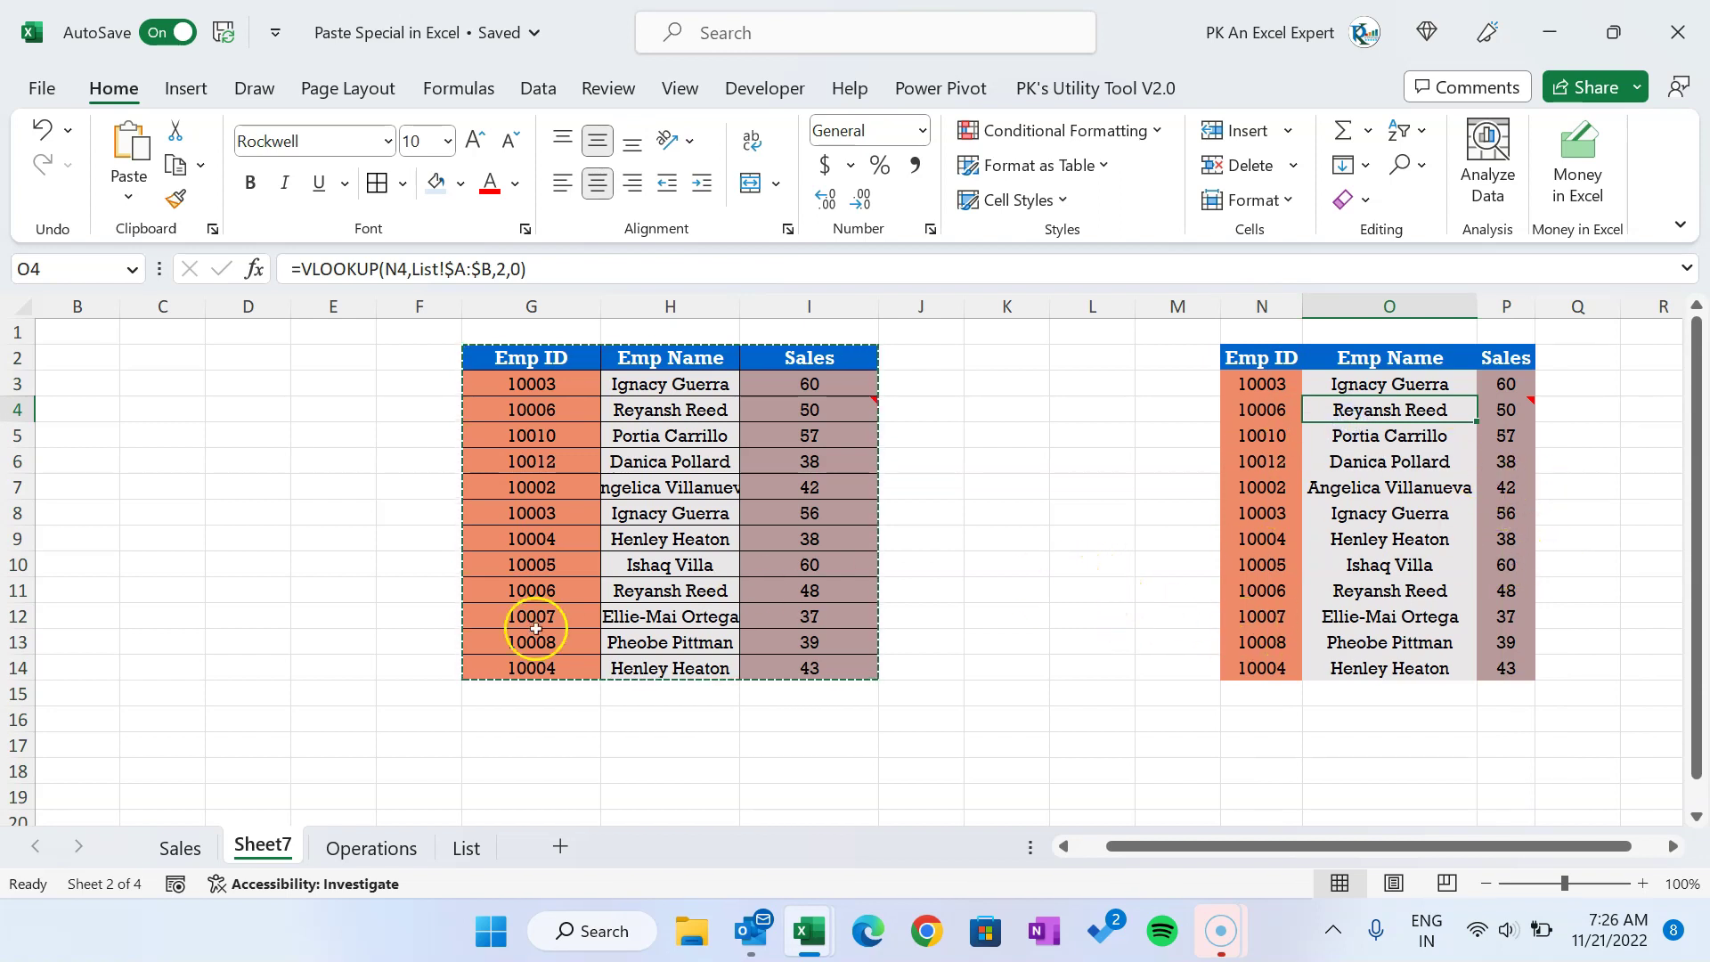
# Step: Review the remaining paste options in the Paste Special dialog for cell K9 and close it without pasting
pyautogui.click(1038, 537)
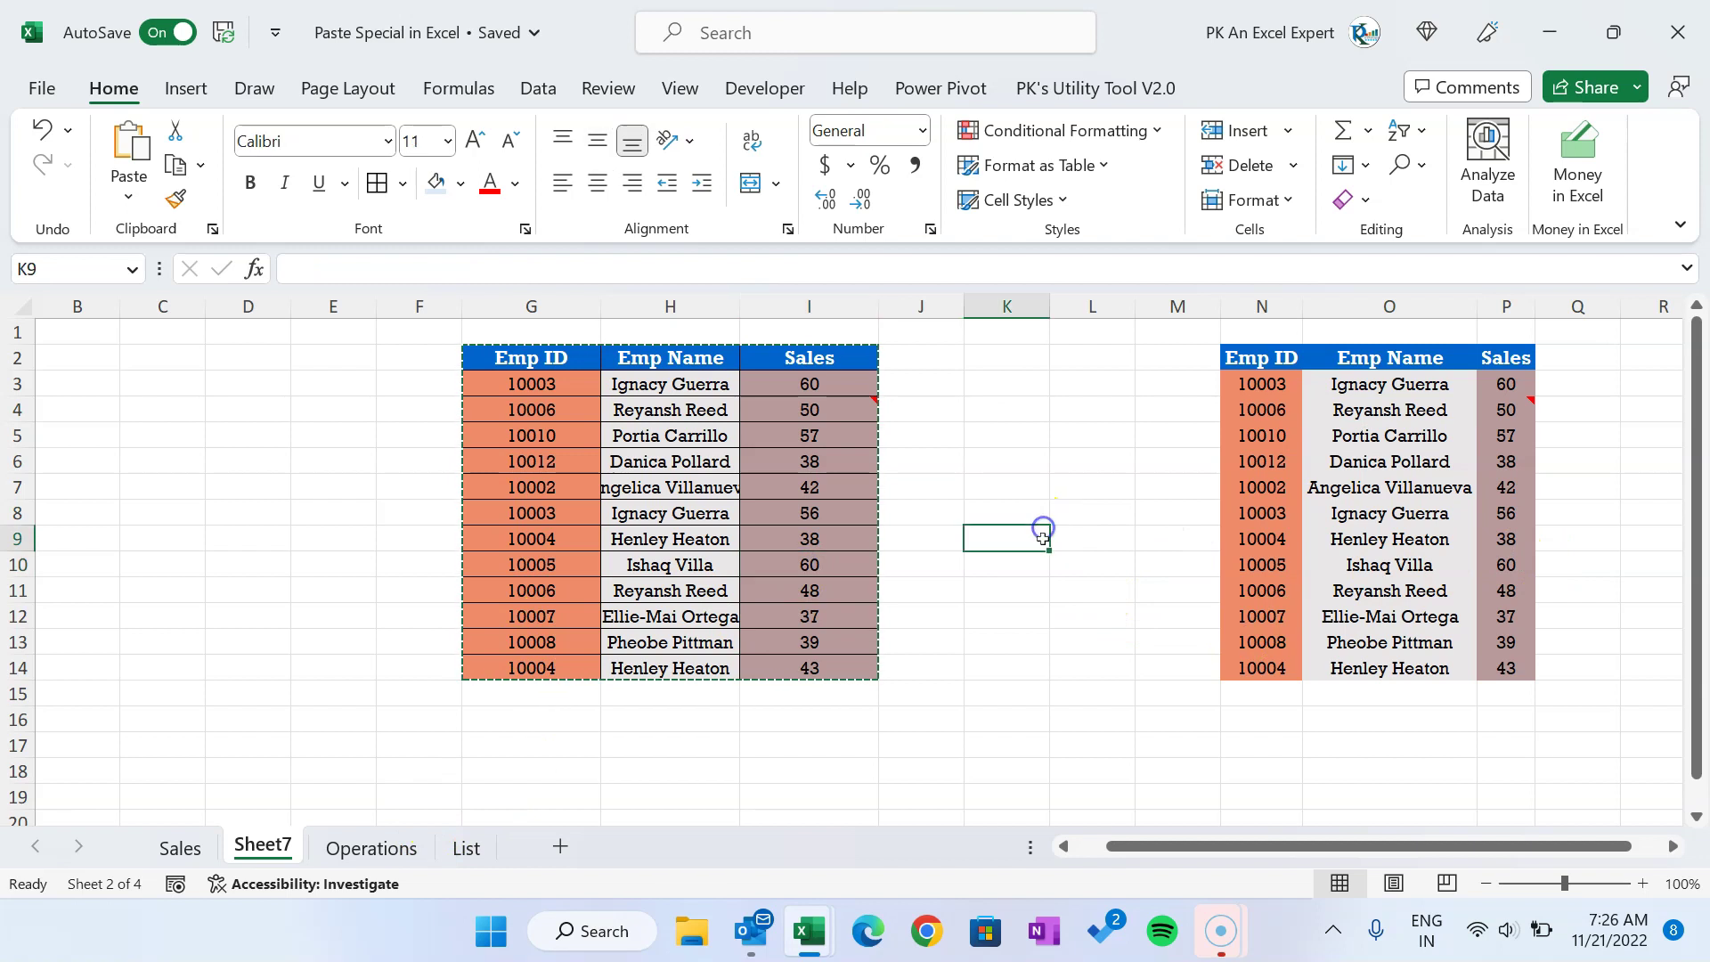
pyautogui.hotkey('ctrl', 'alt', 'v')
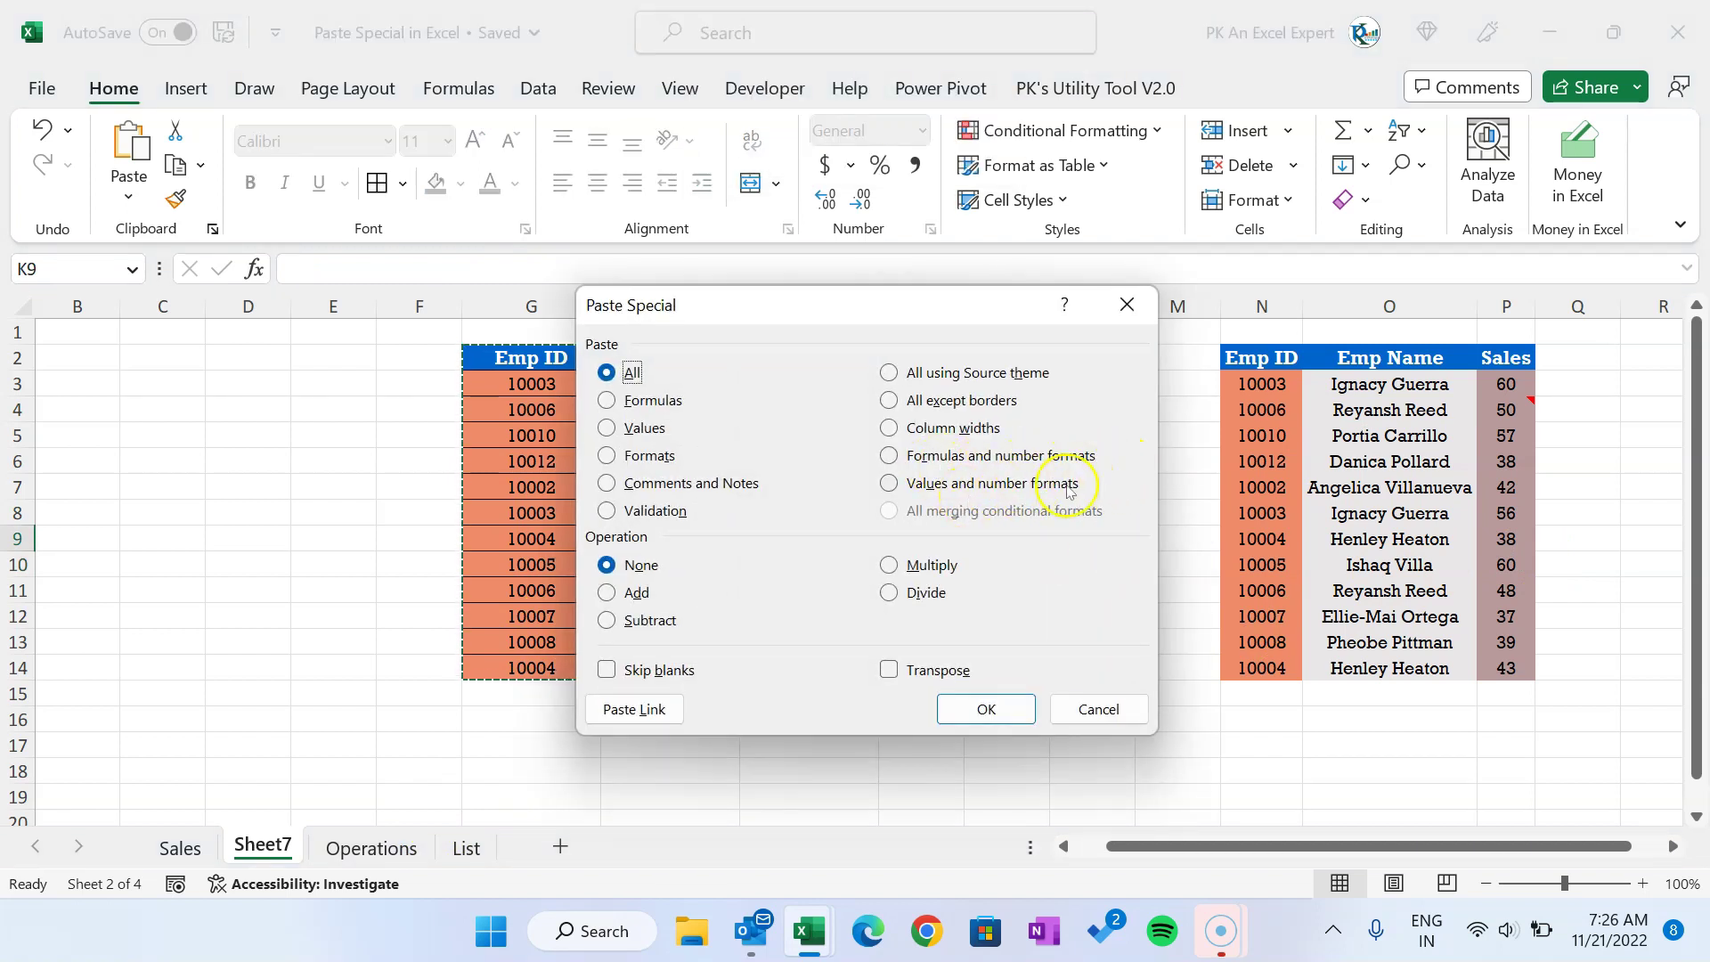
pyautogui.click(1126, 304)
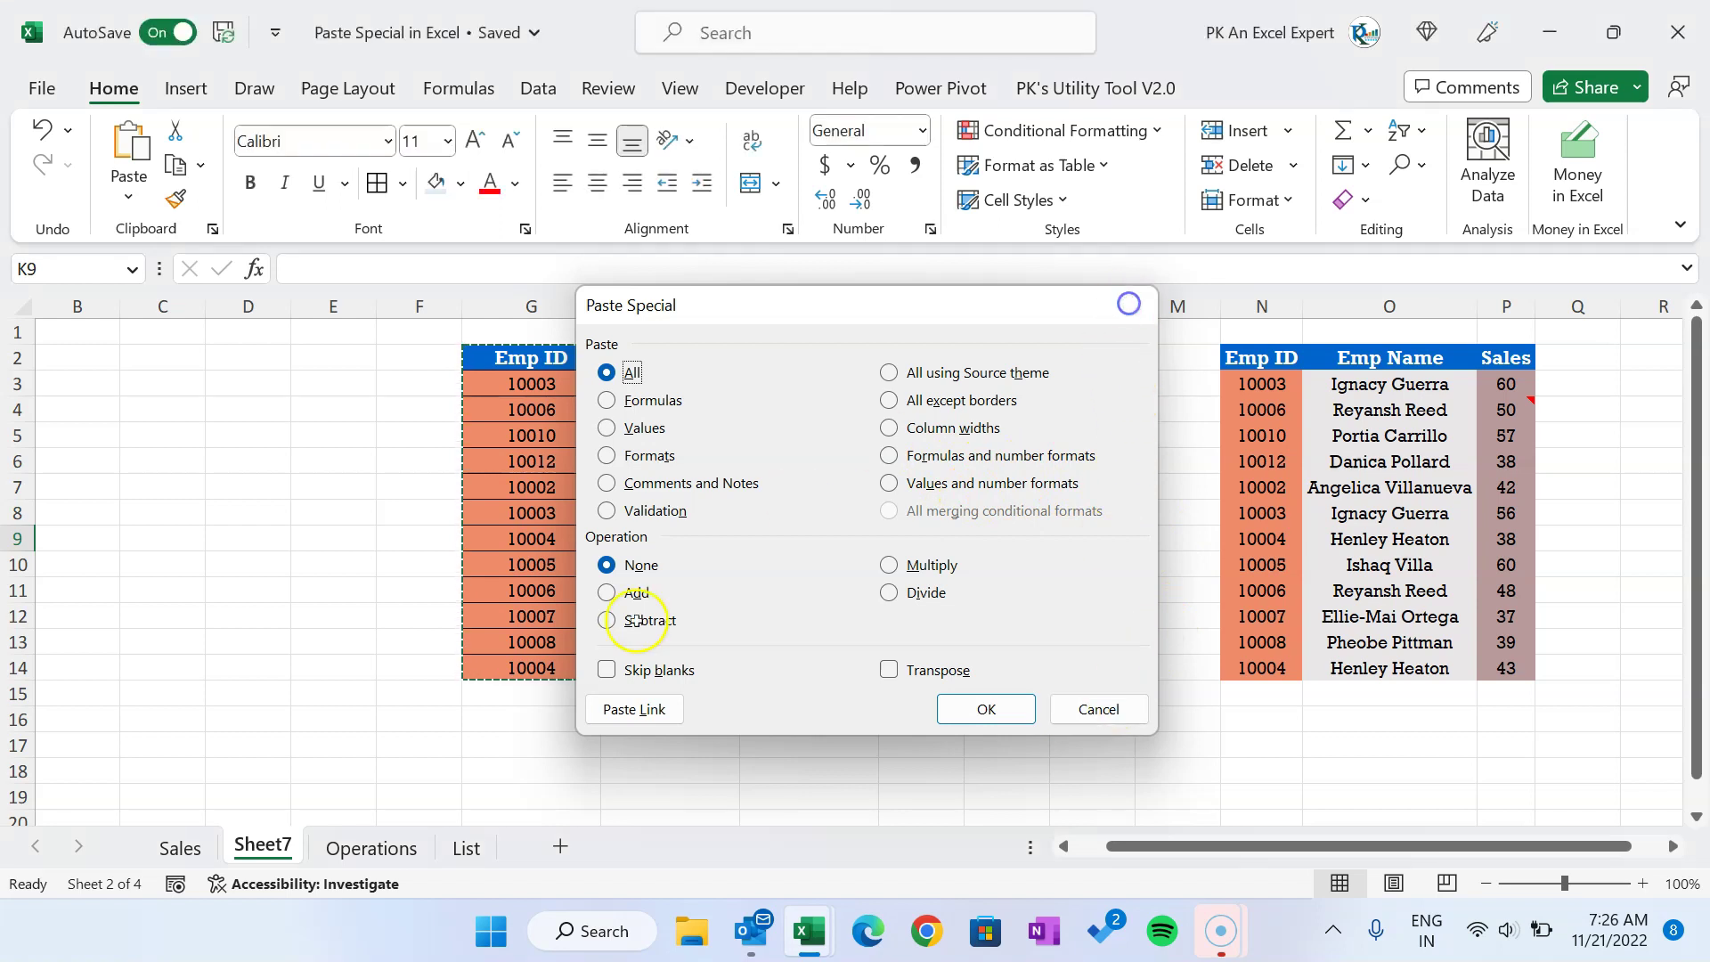
# Step: Fill the Sales cells C2:C13 on the Sales sheet with the formula =RANDBETWEEN(20,90)
pyautogui.click(187, 857)
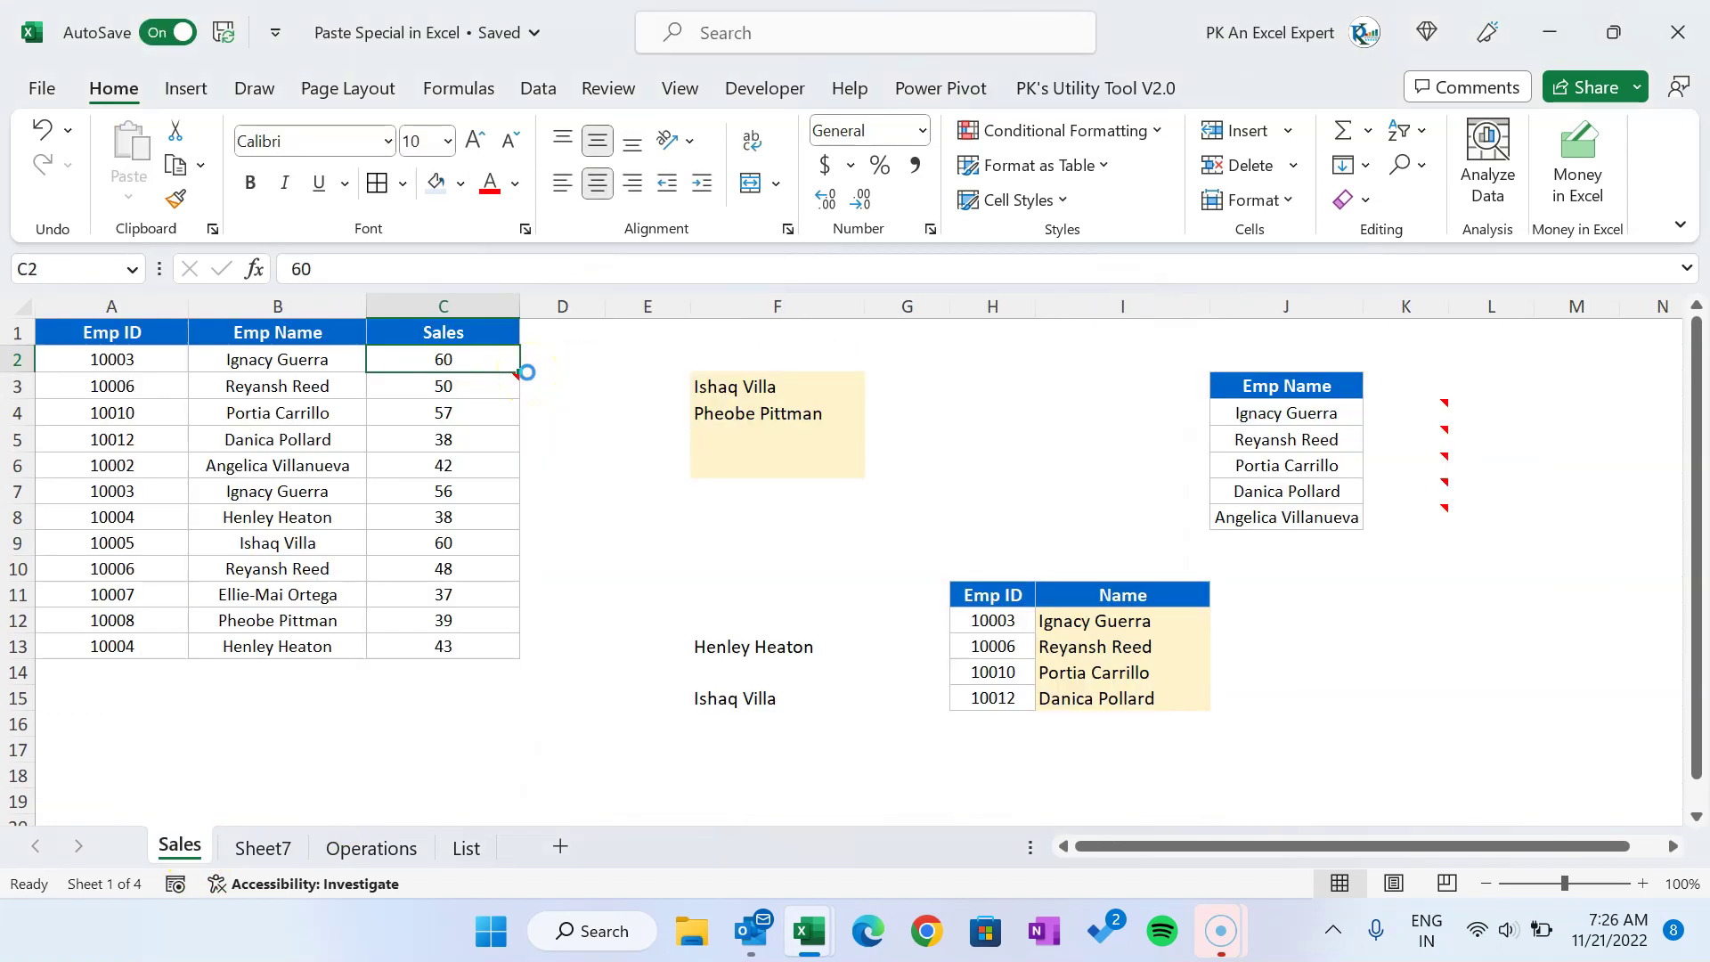
pyautogui.write('=ra')
pyautogui.press('Down')
pyautogui.press('Down')
pyautogui.press('Down')
pyautogui.press('Tab')
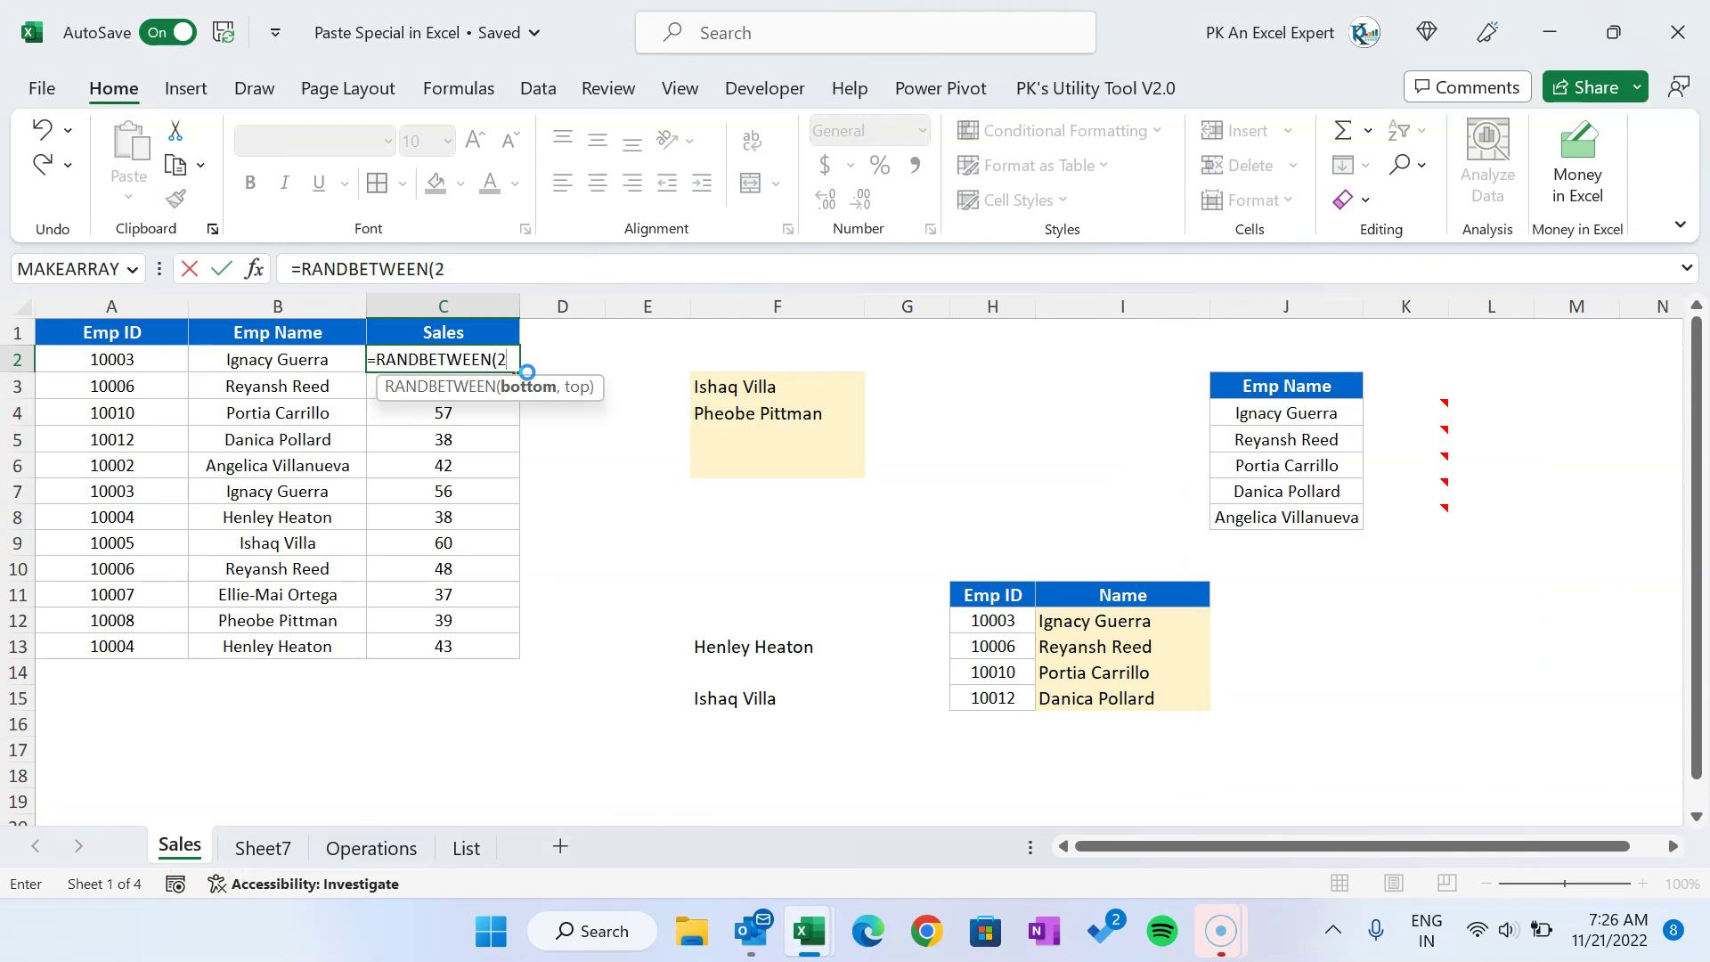
pyautogui.write('20,')
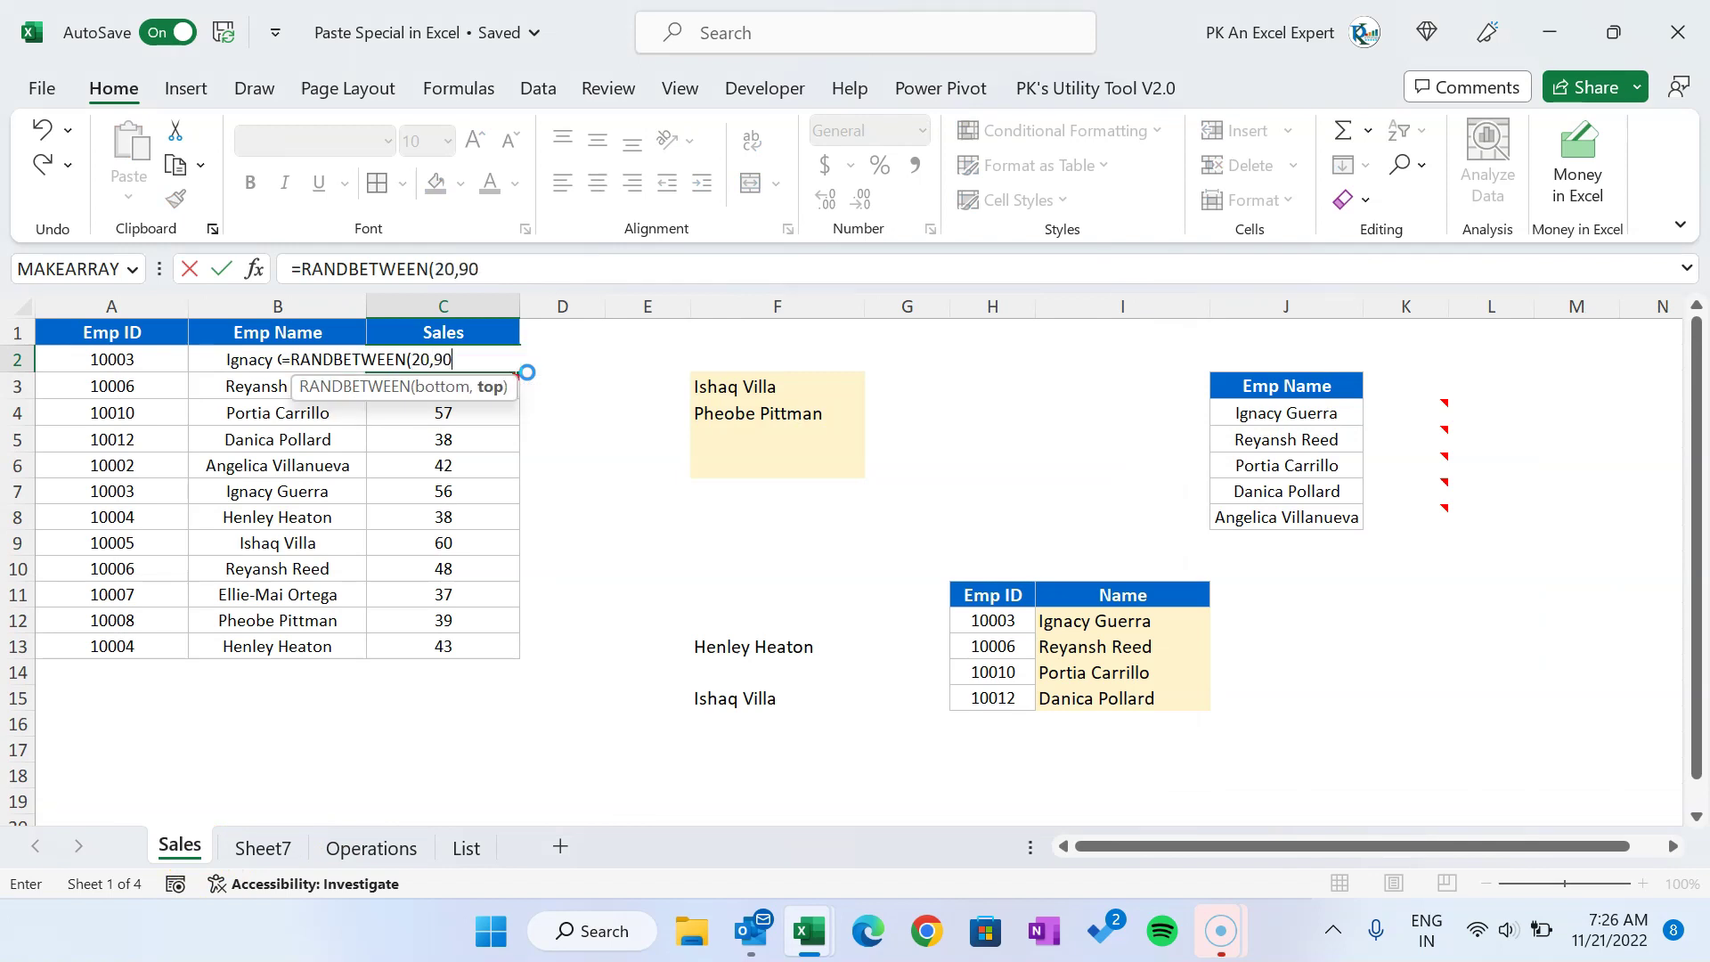
pyautogui.write('90')
pyautogui.hotkey('ctrl', 'Return')
pyautogui.doubleClick(527, 373)
pyautogui.press('Up')
pyautogui.press('Down')
pyautogui.doubleClick(528, 373)
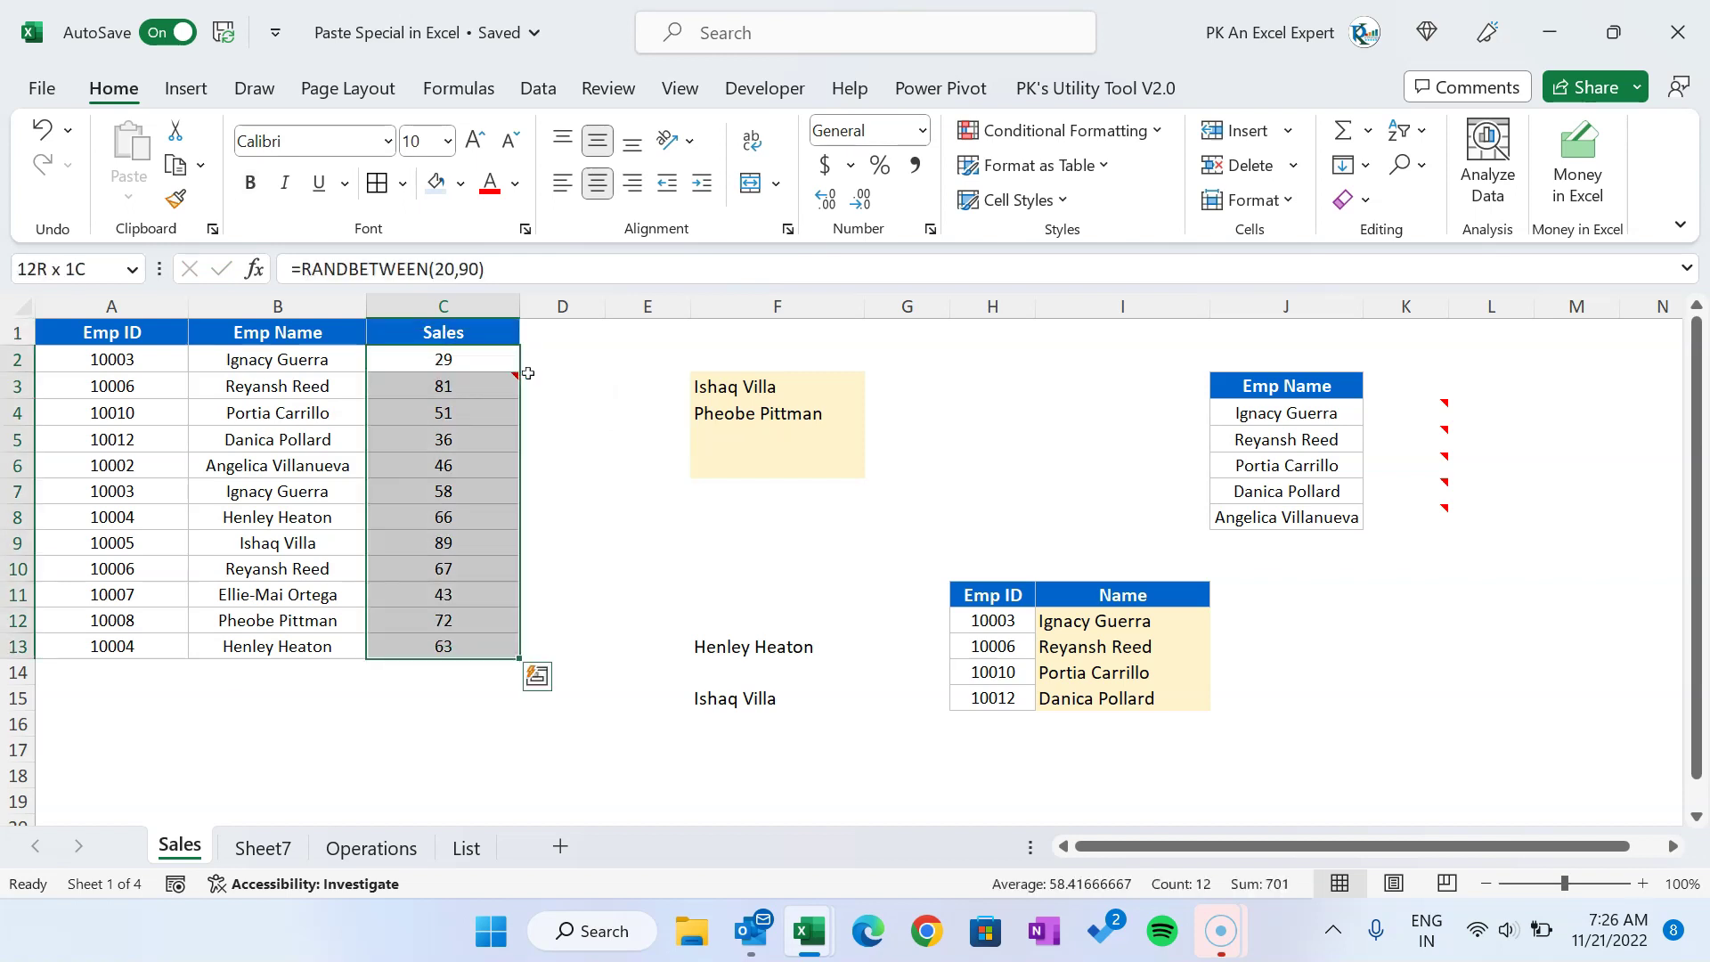
# Step: Format the Sales figures in C2:C13 as Currency and check the formulas in several of the cells
pyautogui.click(920, 131)
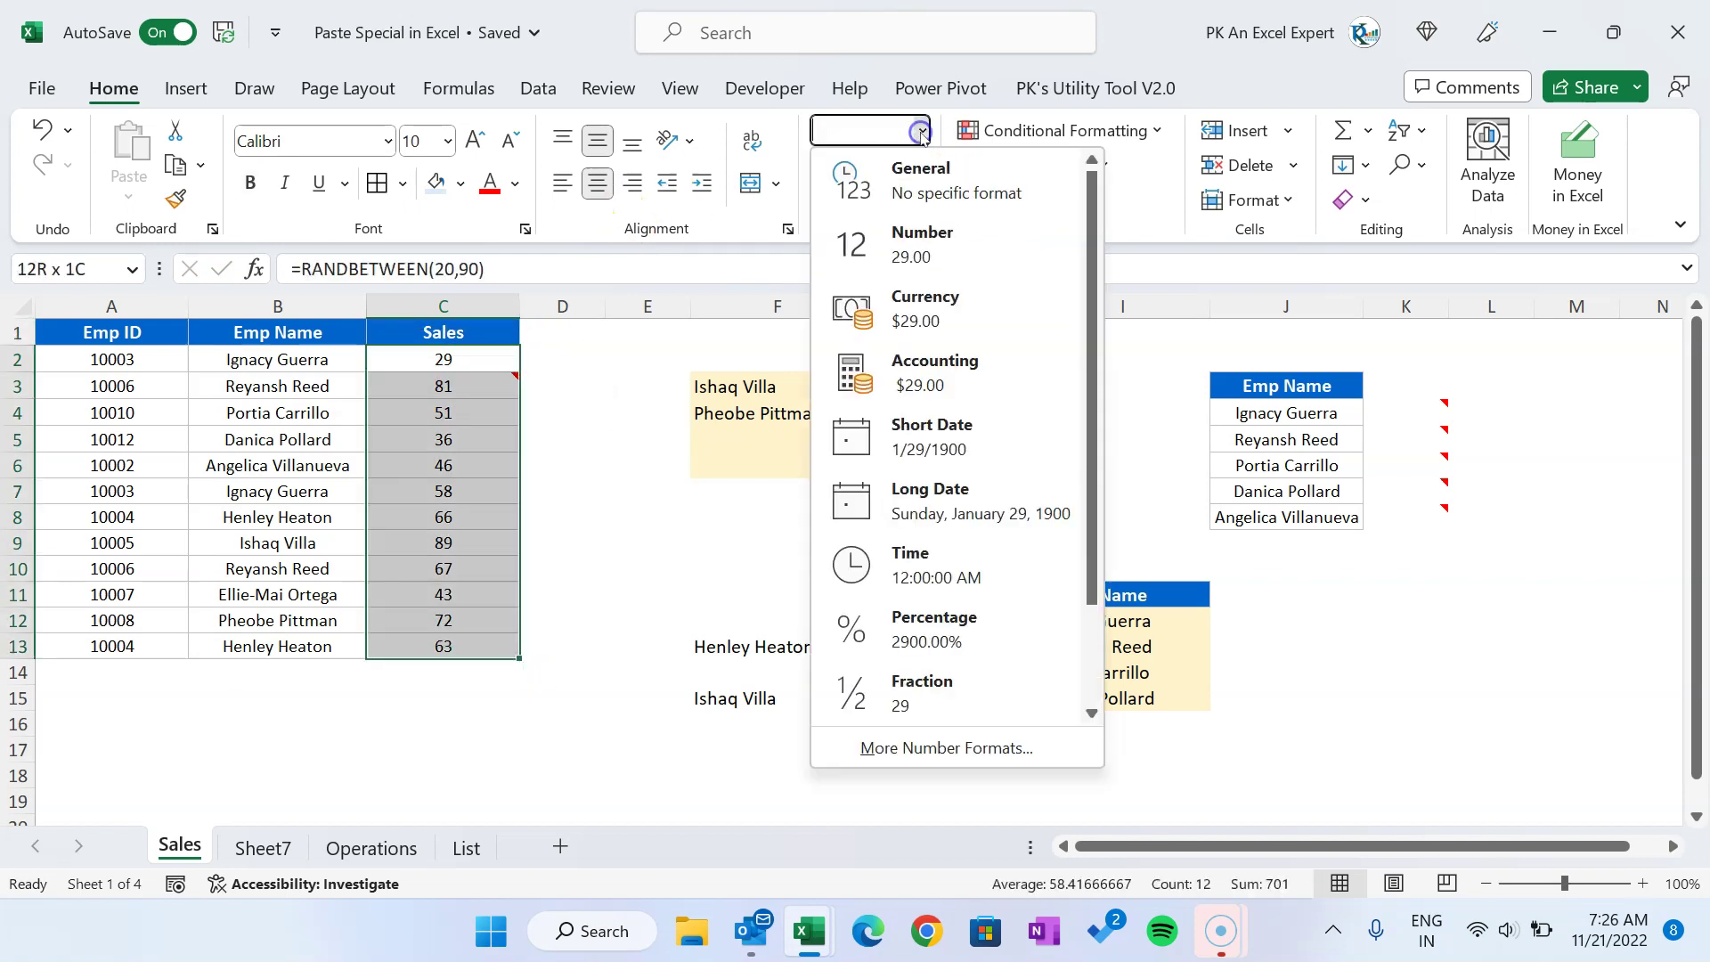
pyautogui.click(927, 308)
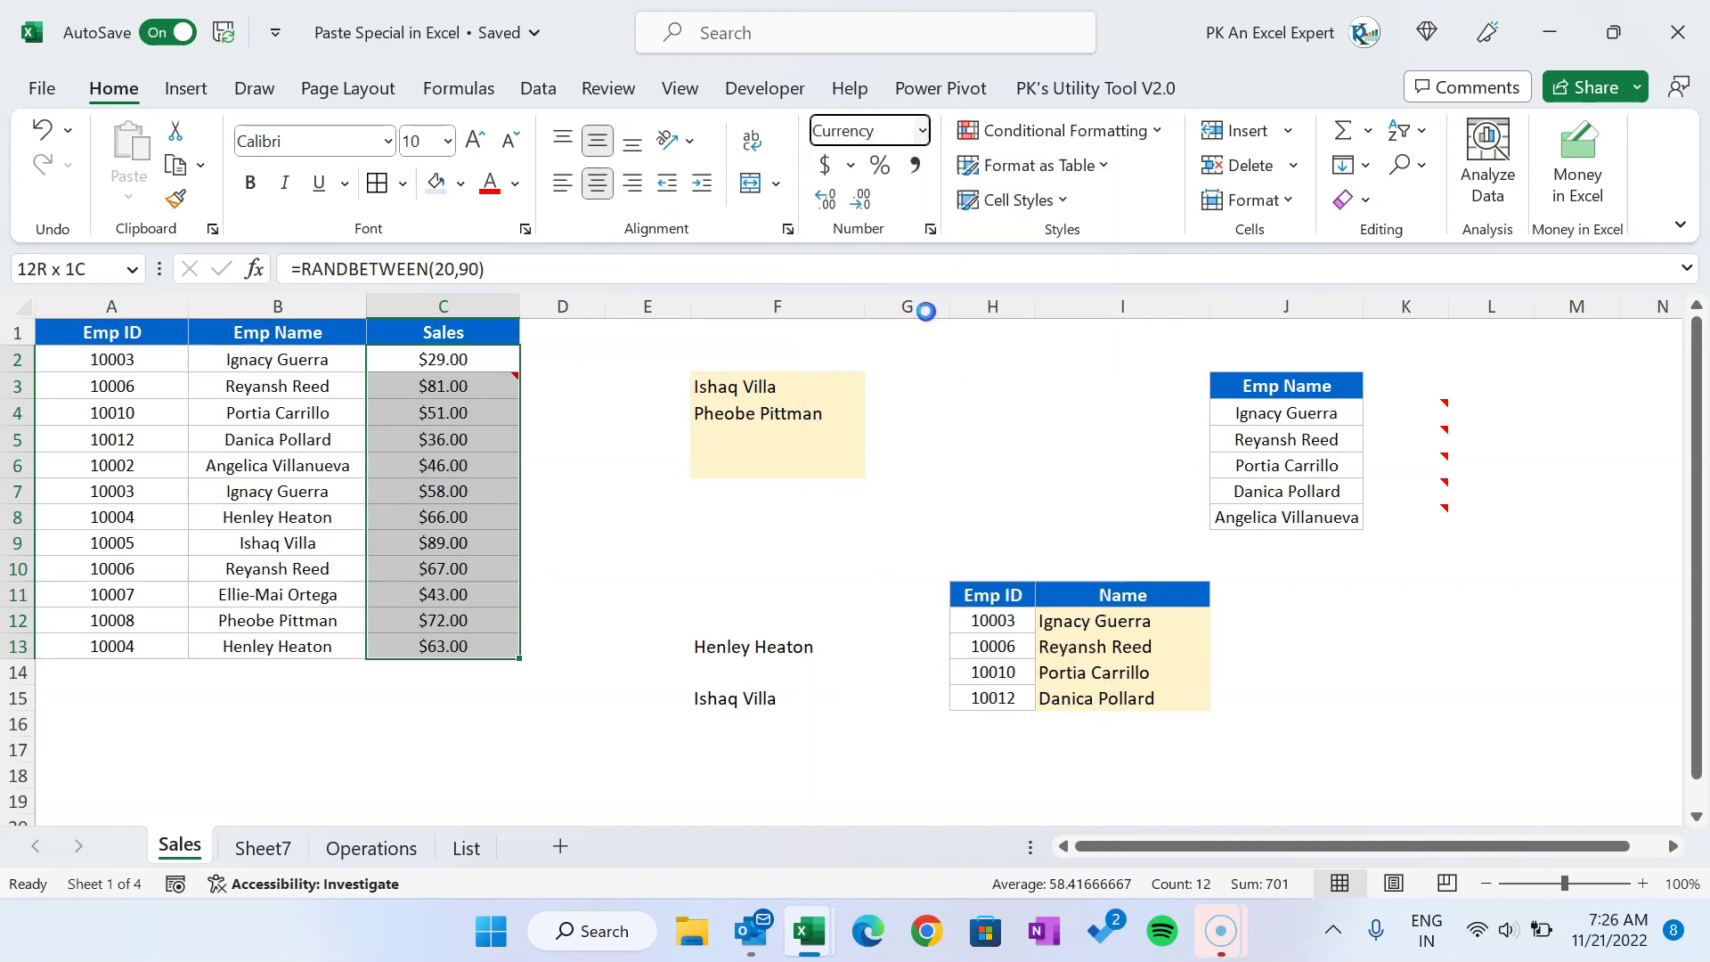
pyautogui.click(644, 509)
pyautogui.moveTo(454, 361); pyautogui.dragTo(454, 643)
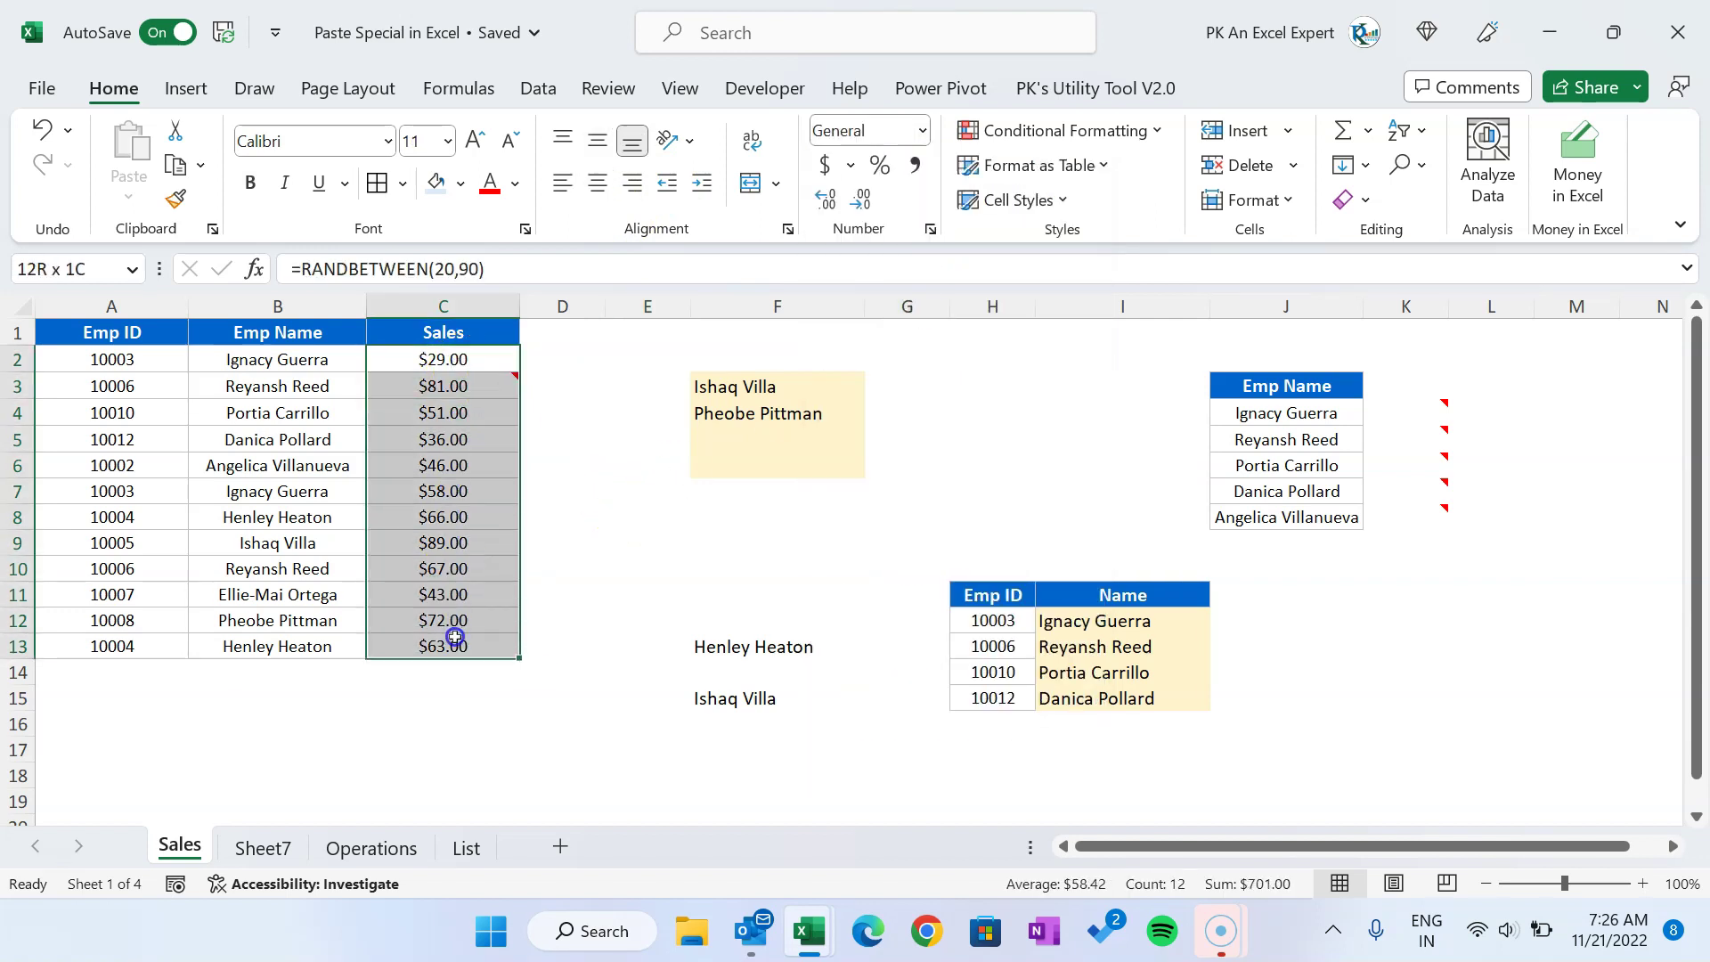
pyautogui.click(653, 516)
pyautogui.click(474, 368)
pyautogui.click(479, 439)
pyautogui.click(482, 517)
pyautogui.click(483, 543)
pyautogui.click(492, 620)
# Step: Copy the table A1:C13 from the Sales sheet and add a new blank worksheet after Sheet7
pyautogui.moveTo(98, 337); pyautogui.dragTo(436, 648)
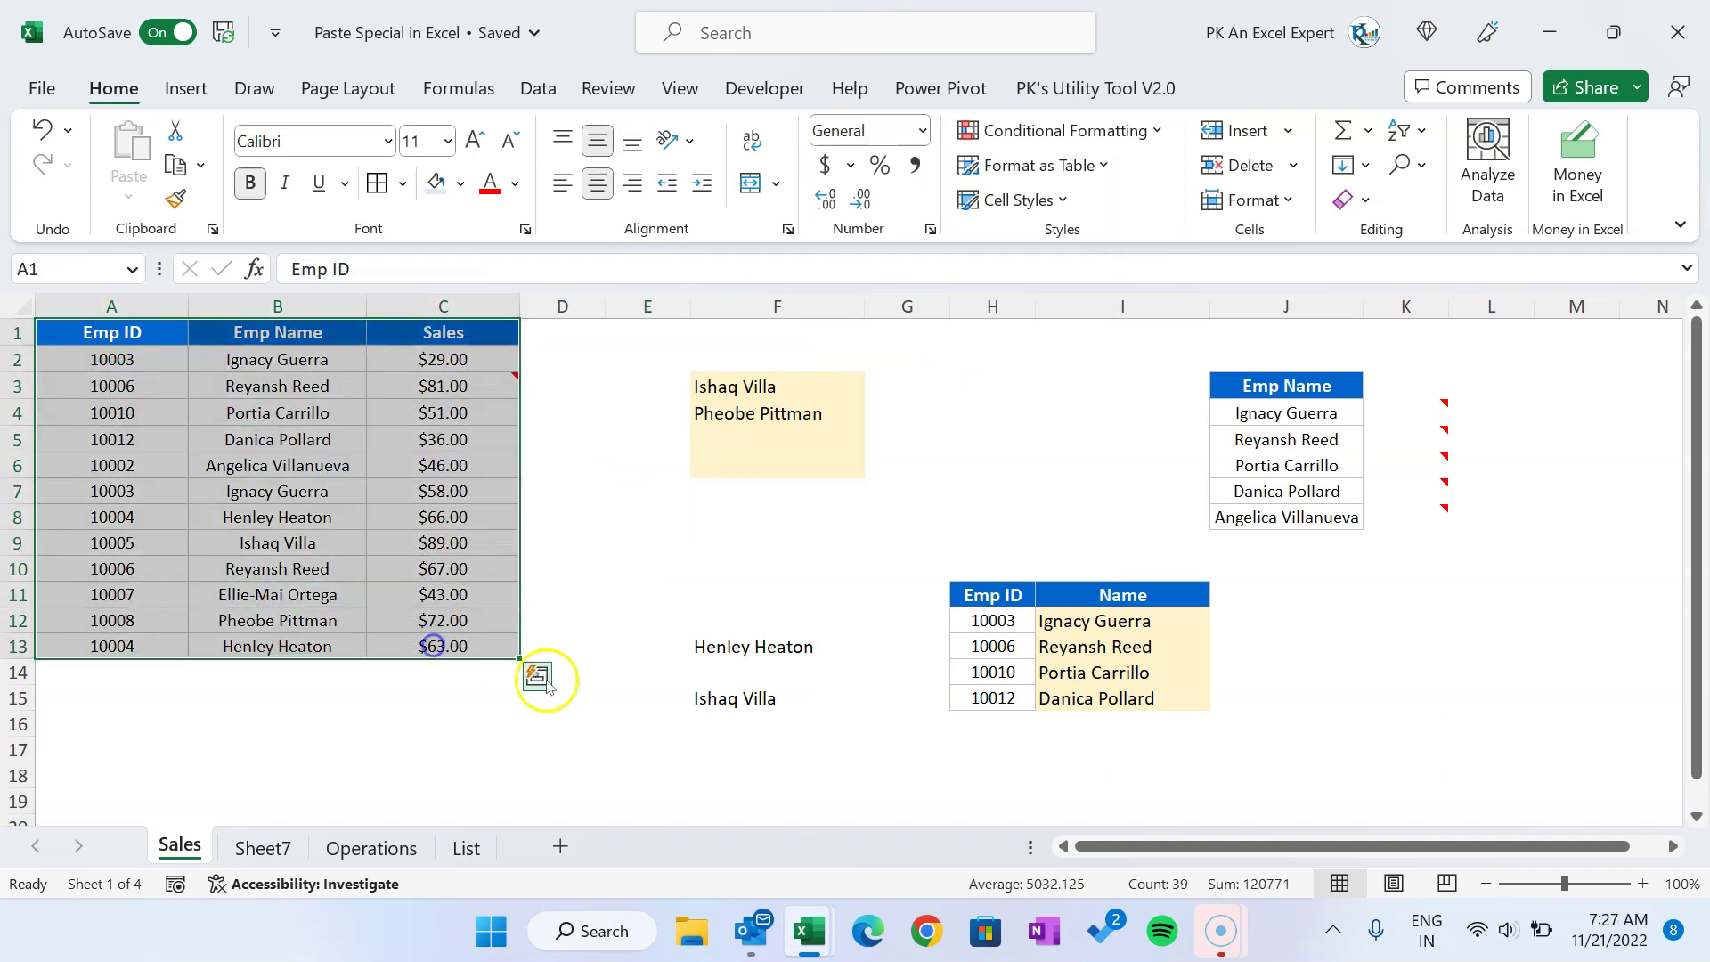
pyautogui.hotkey('ctrl', 'c')
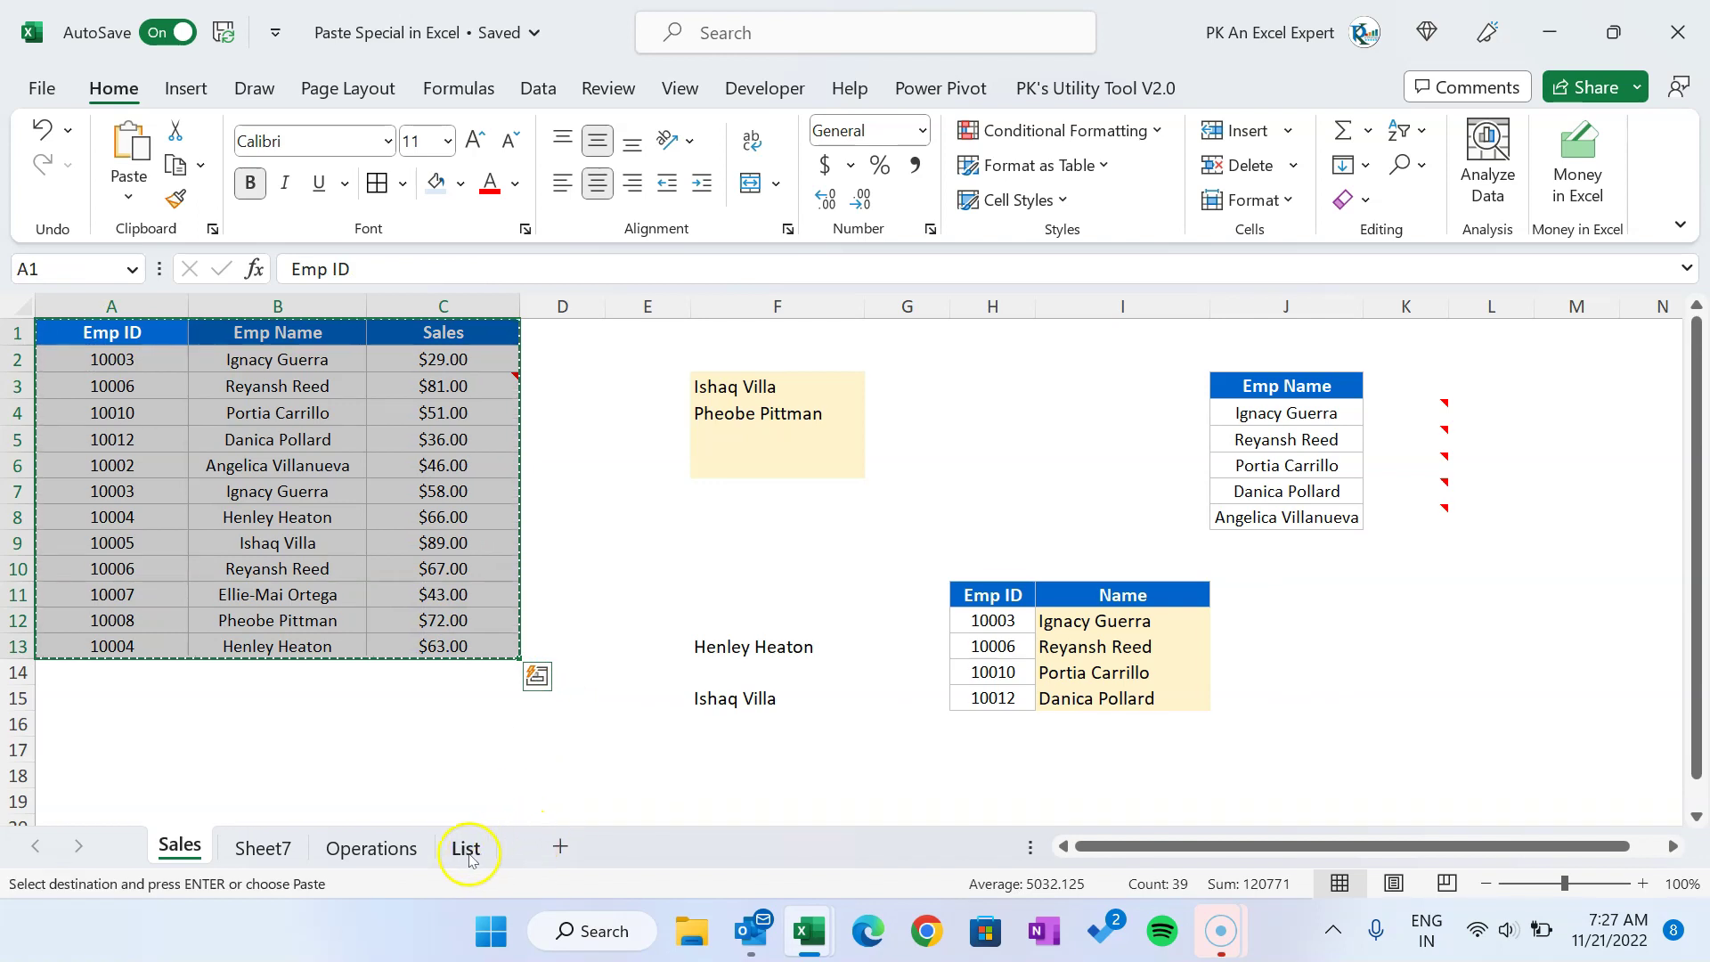
pyautogui.click(371, 850)
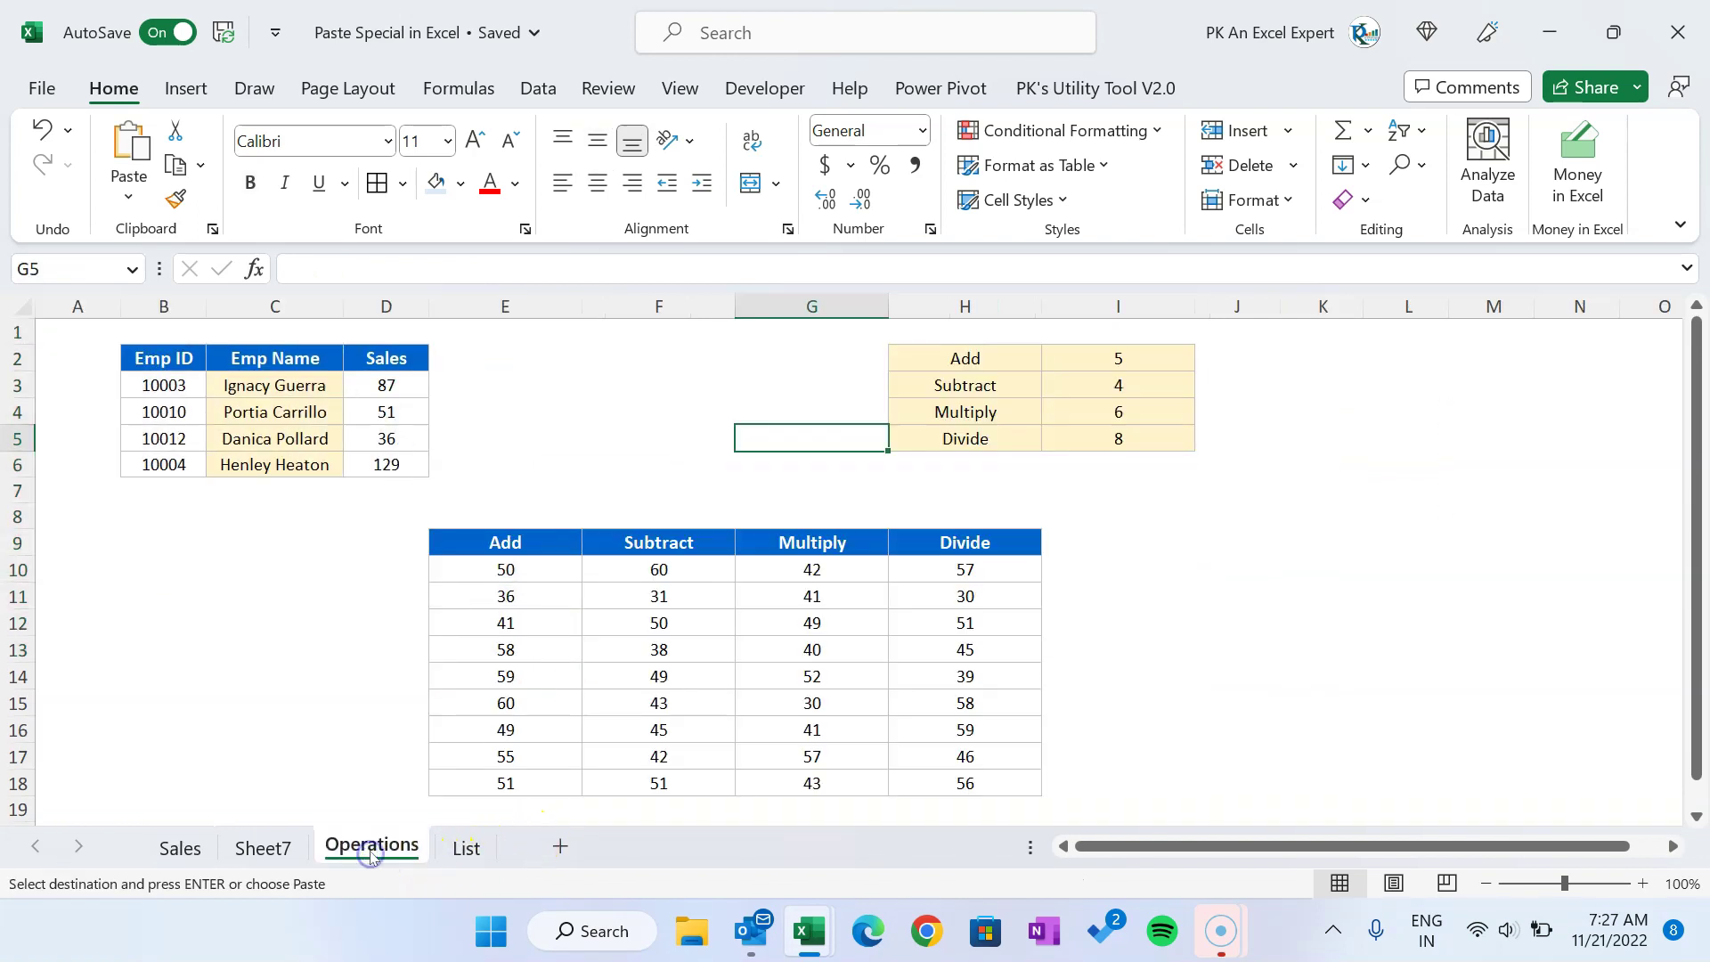
pyautogui.click(258, 848)
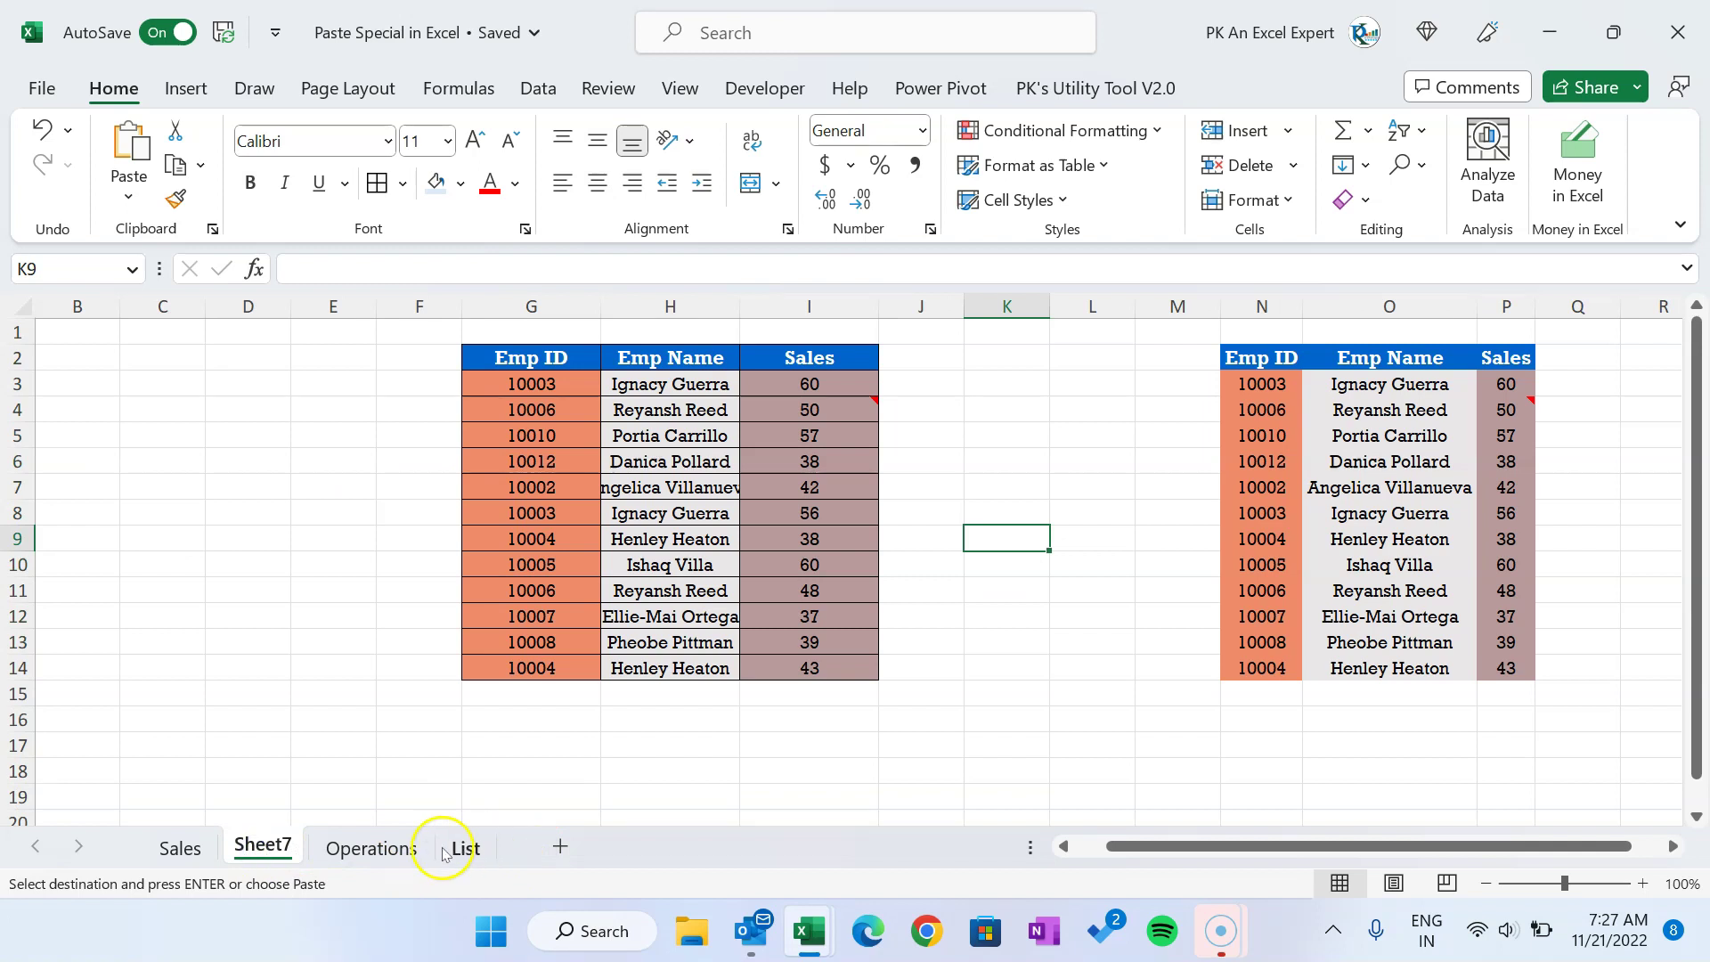
pyautogui.click(554, 847)
# Step: Paste the copied table at A1 of the new sheet with the Values option of Paste Special
pyautogui.hotkey('alt', 'e')
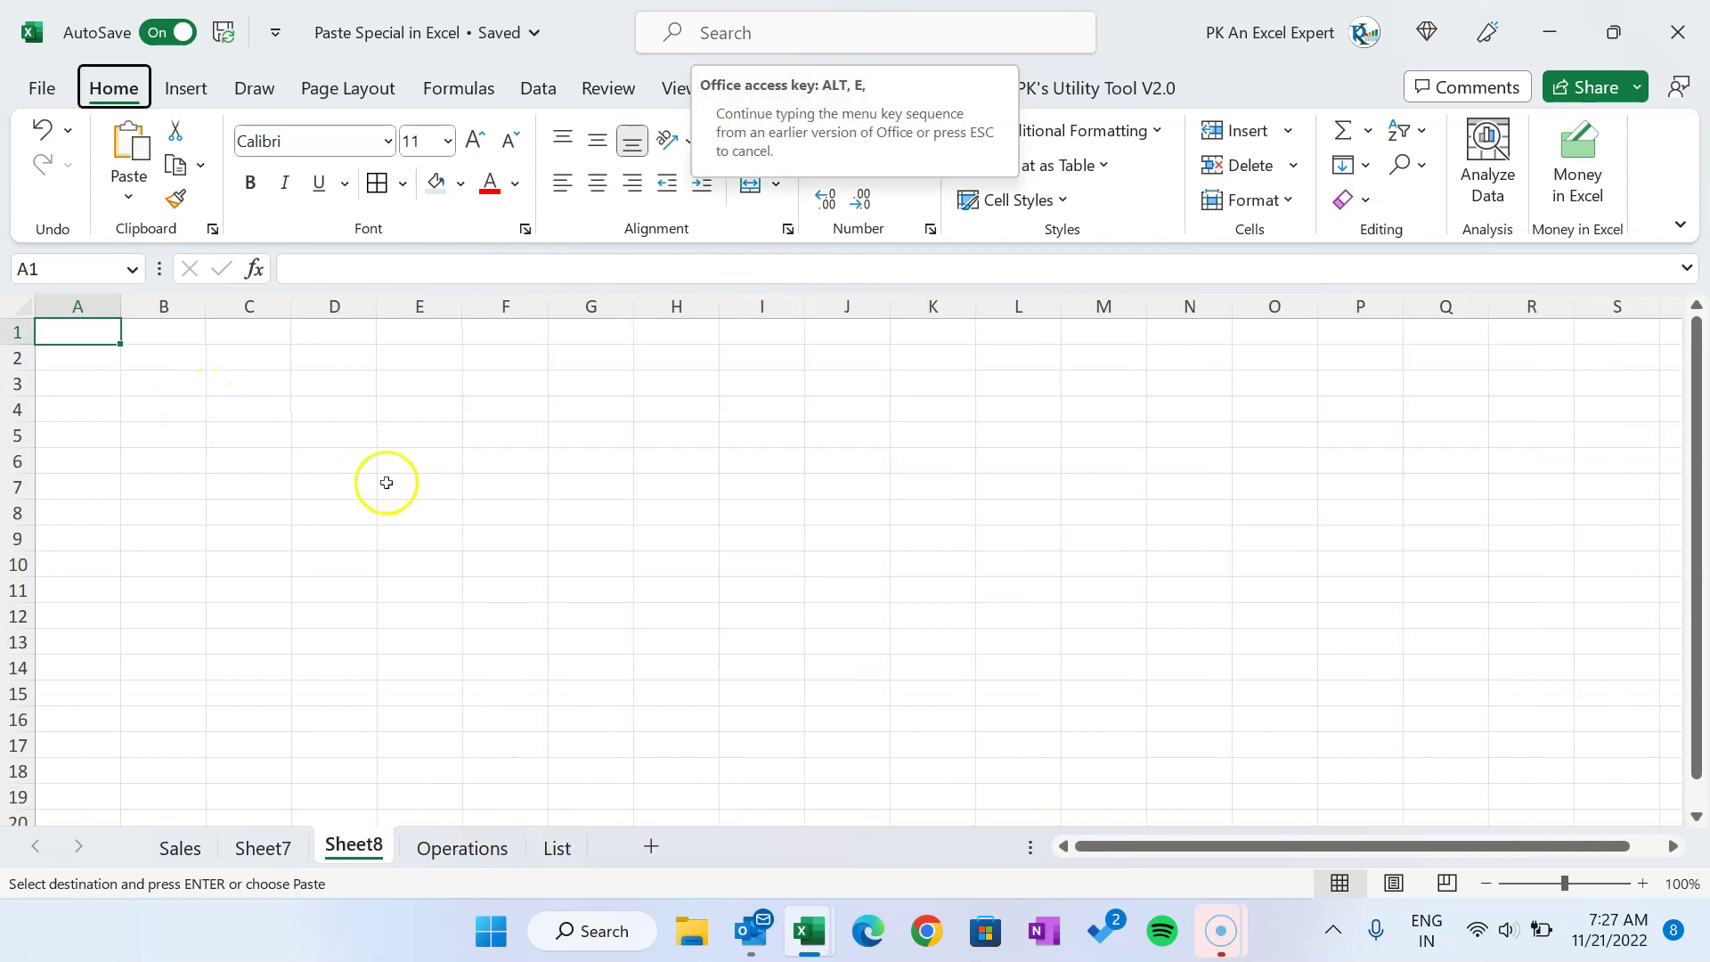
pyautogui.press('s')
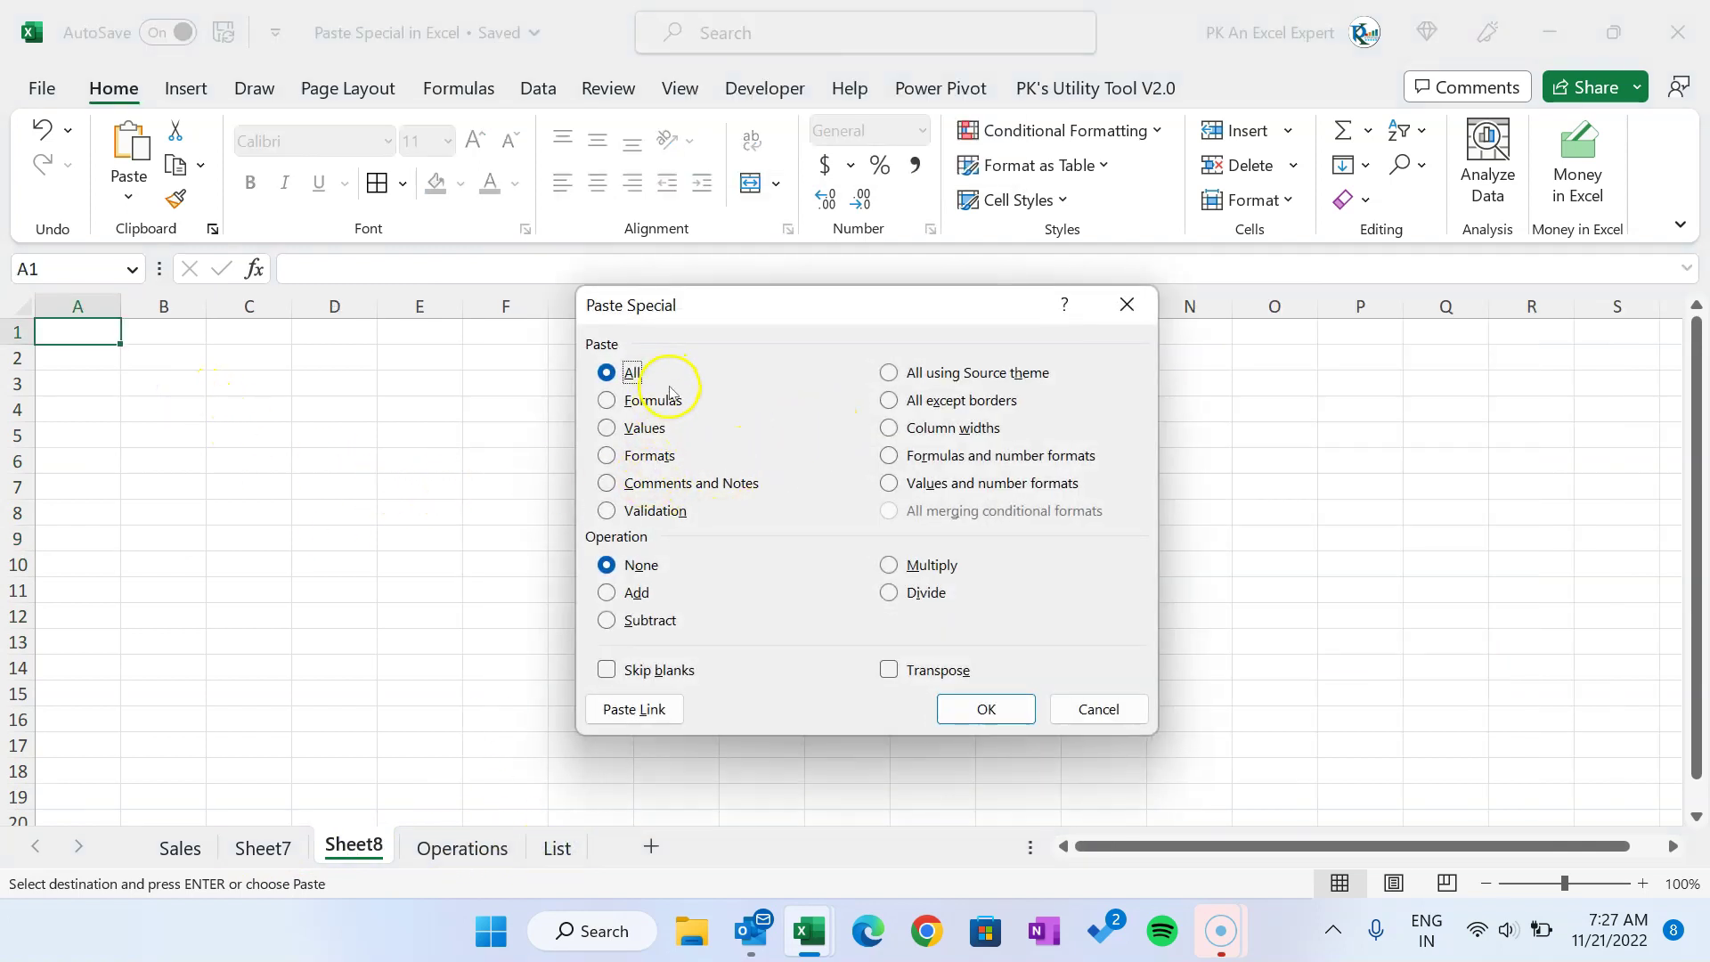
pyautogui.click(652, 430)
pyautogui.click(986, 709)
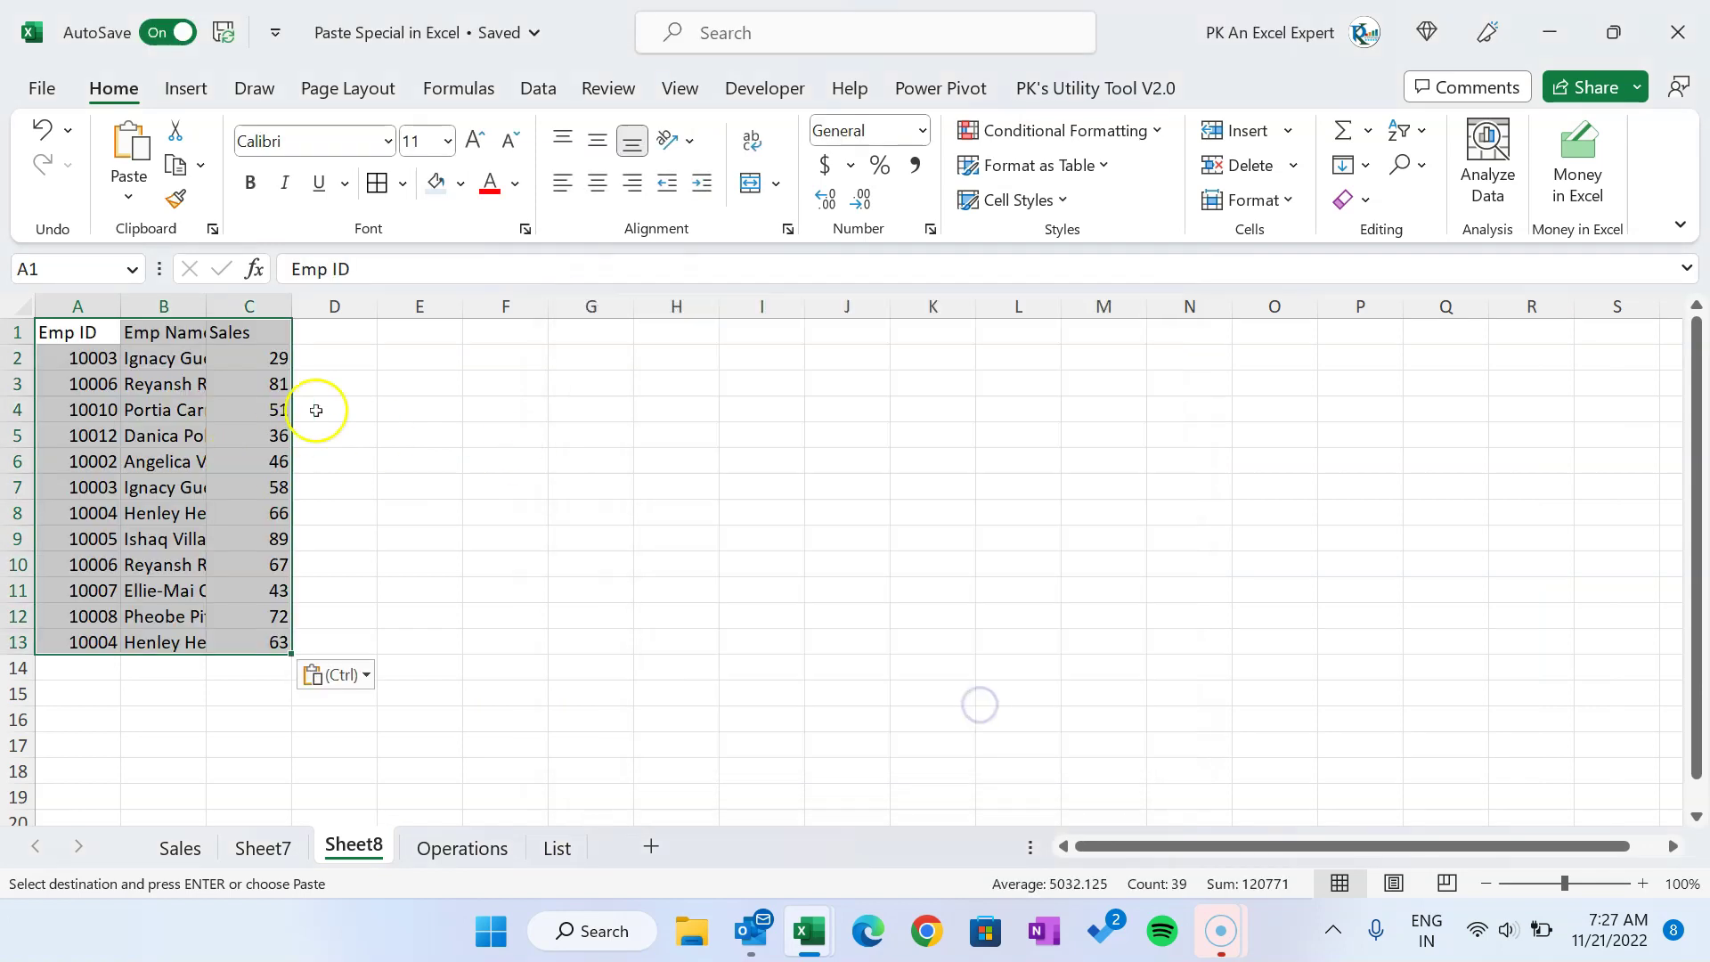
# Step: Inspect the content of several pasted Sales cells in column C and undo the values-only paste
pyautogui.click(276, 384)
pyautogui.click(276, 435)
pyautogui.click(276, 513)
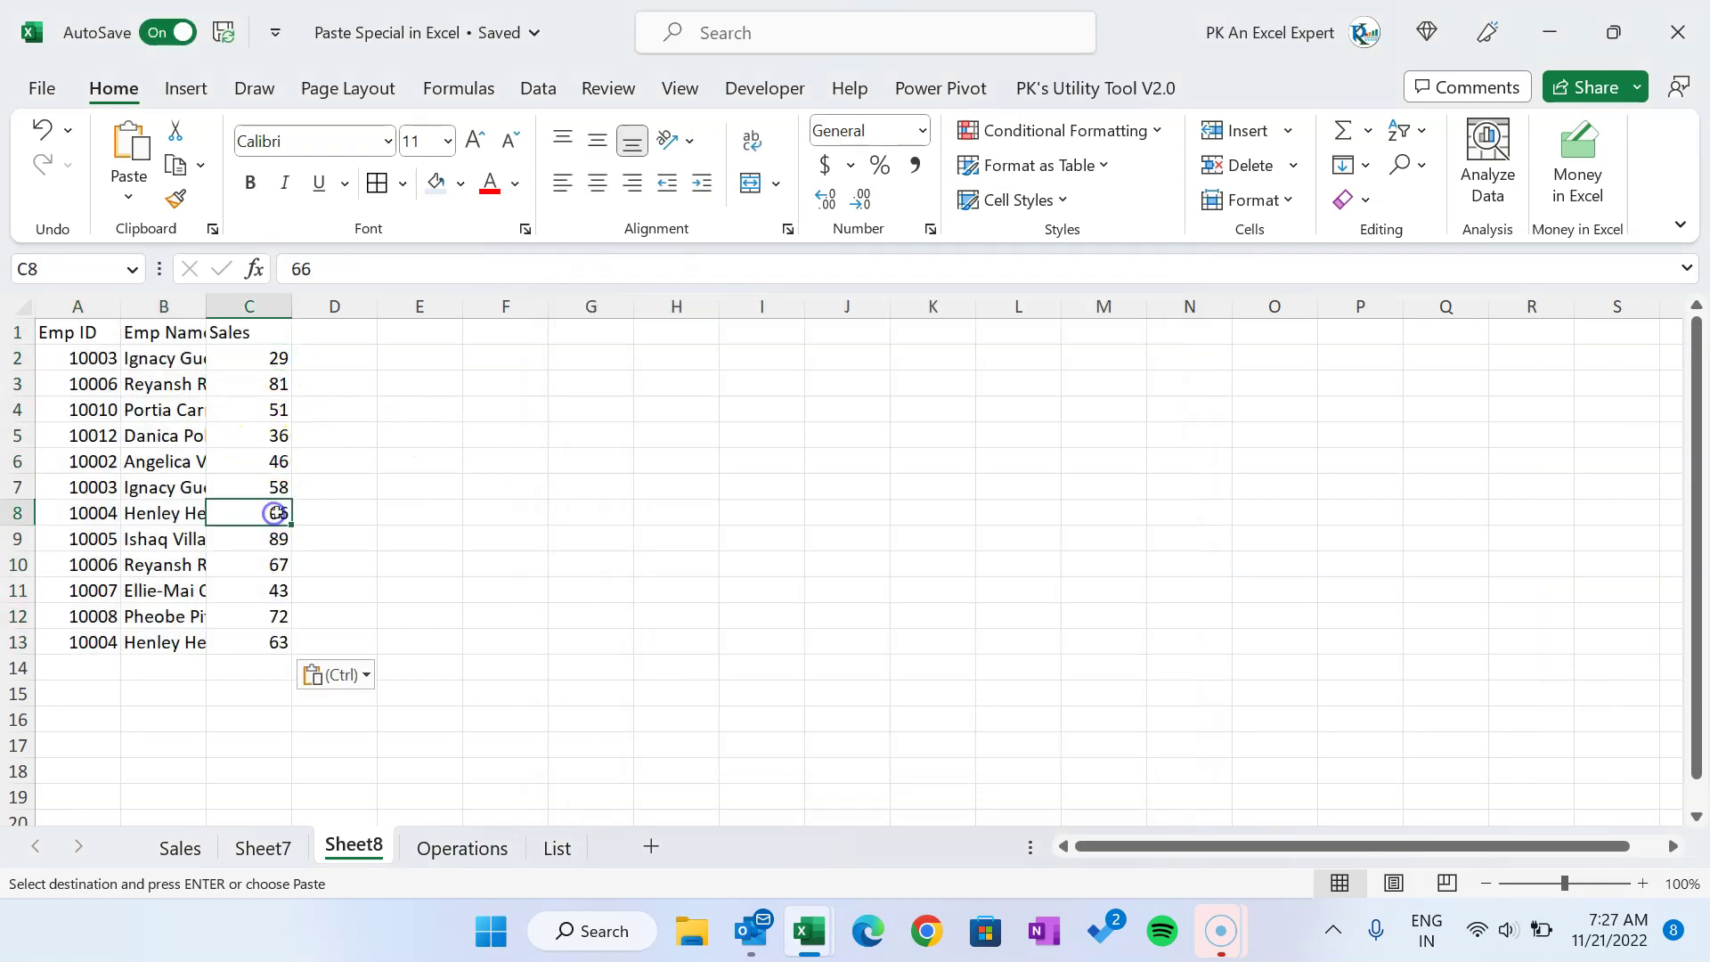
pyautogui.click(276, 358)
pyautogui.click(276, 436)
pyautogui.click(276, 487)
pyautogui.click(278, 520)
pyautogui.hotkey('ctrl', 'z')
# Step: Paste the copied table at A1 with the Values and number formats option of Paste Special
pyautogui.click(77, 339)
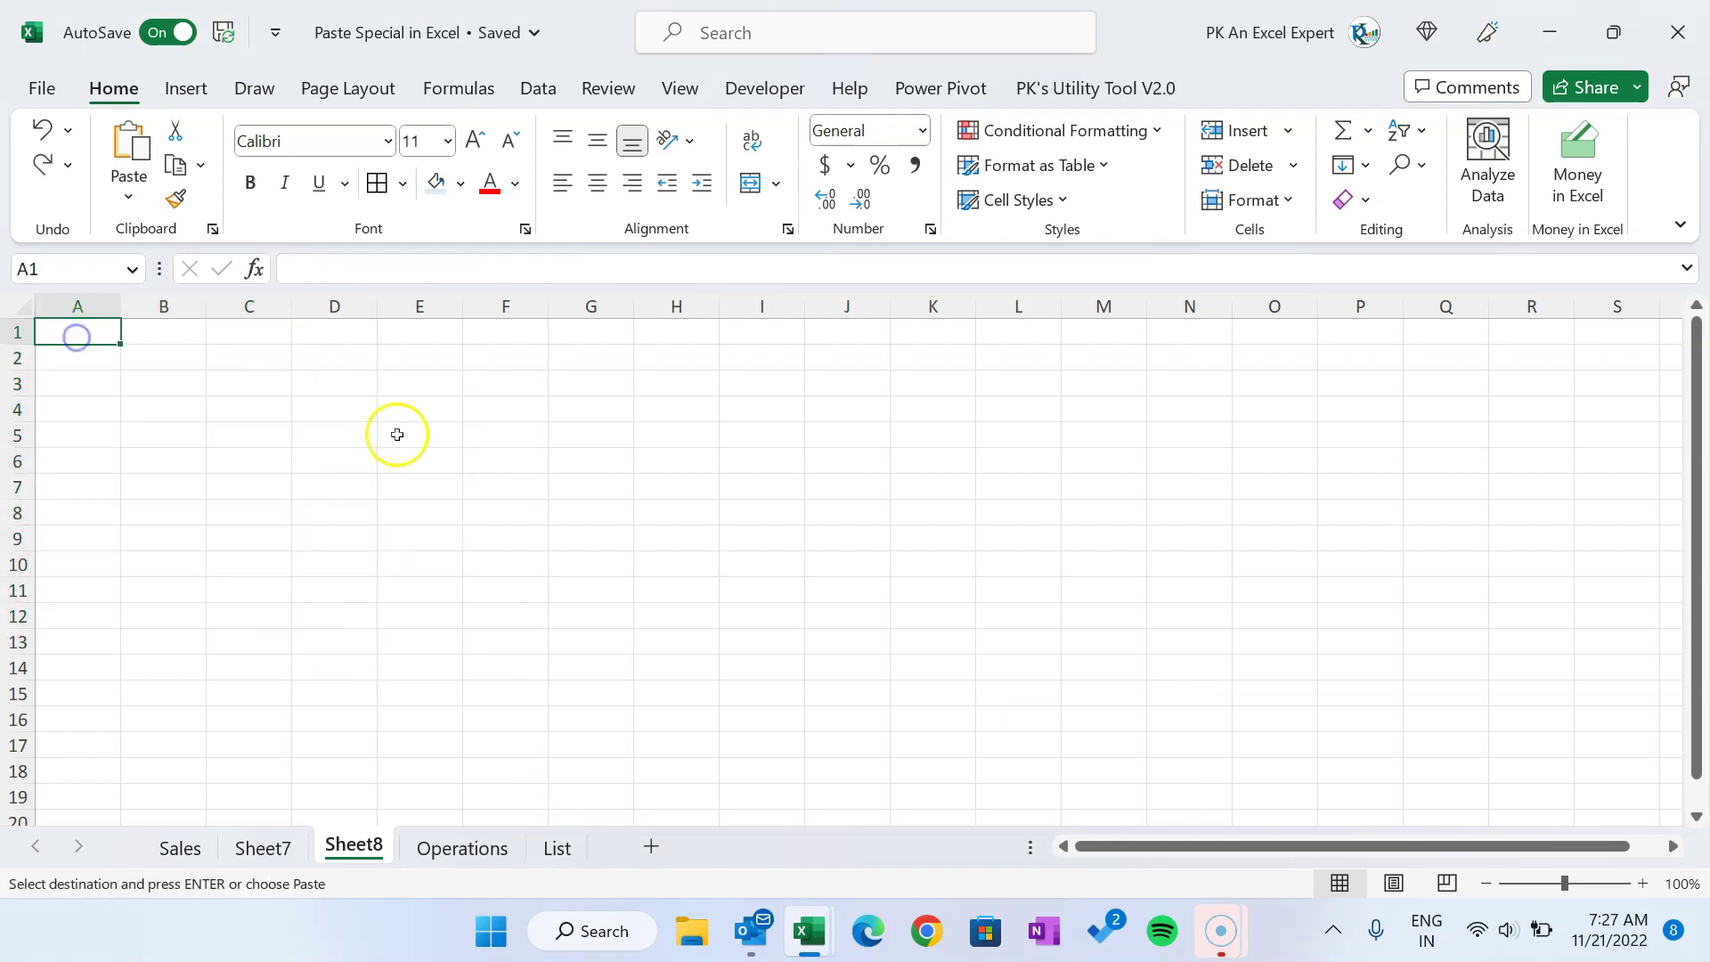
pyautogui.press('alt')
pyautogui.press('e')
pyautogui.press('s')
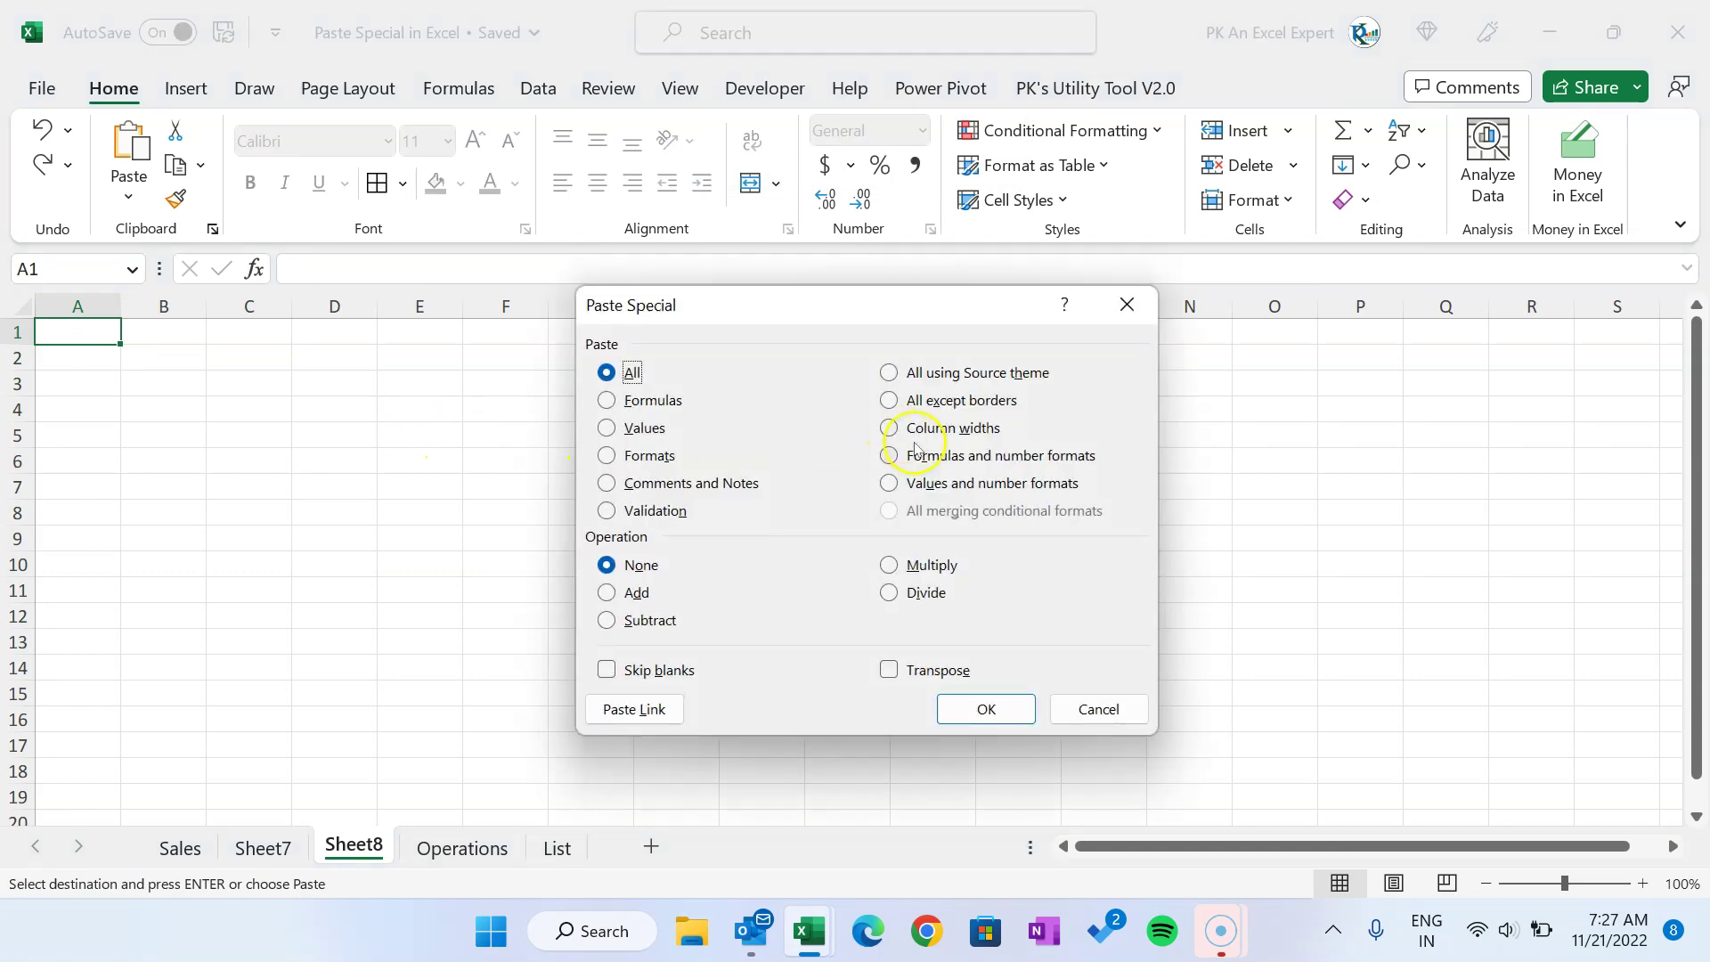
pyautogui.click(929, 490)
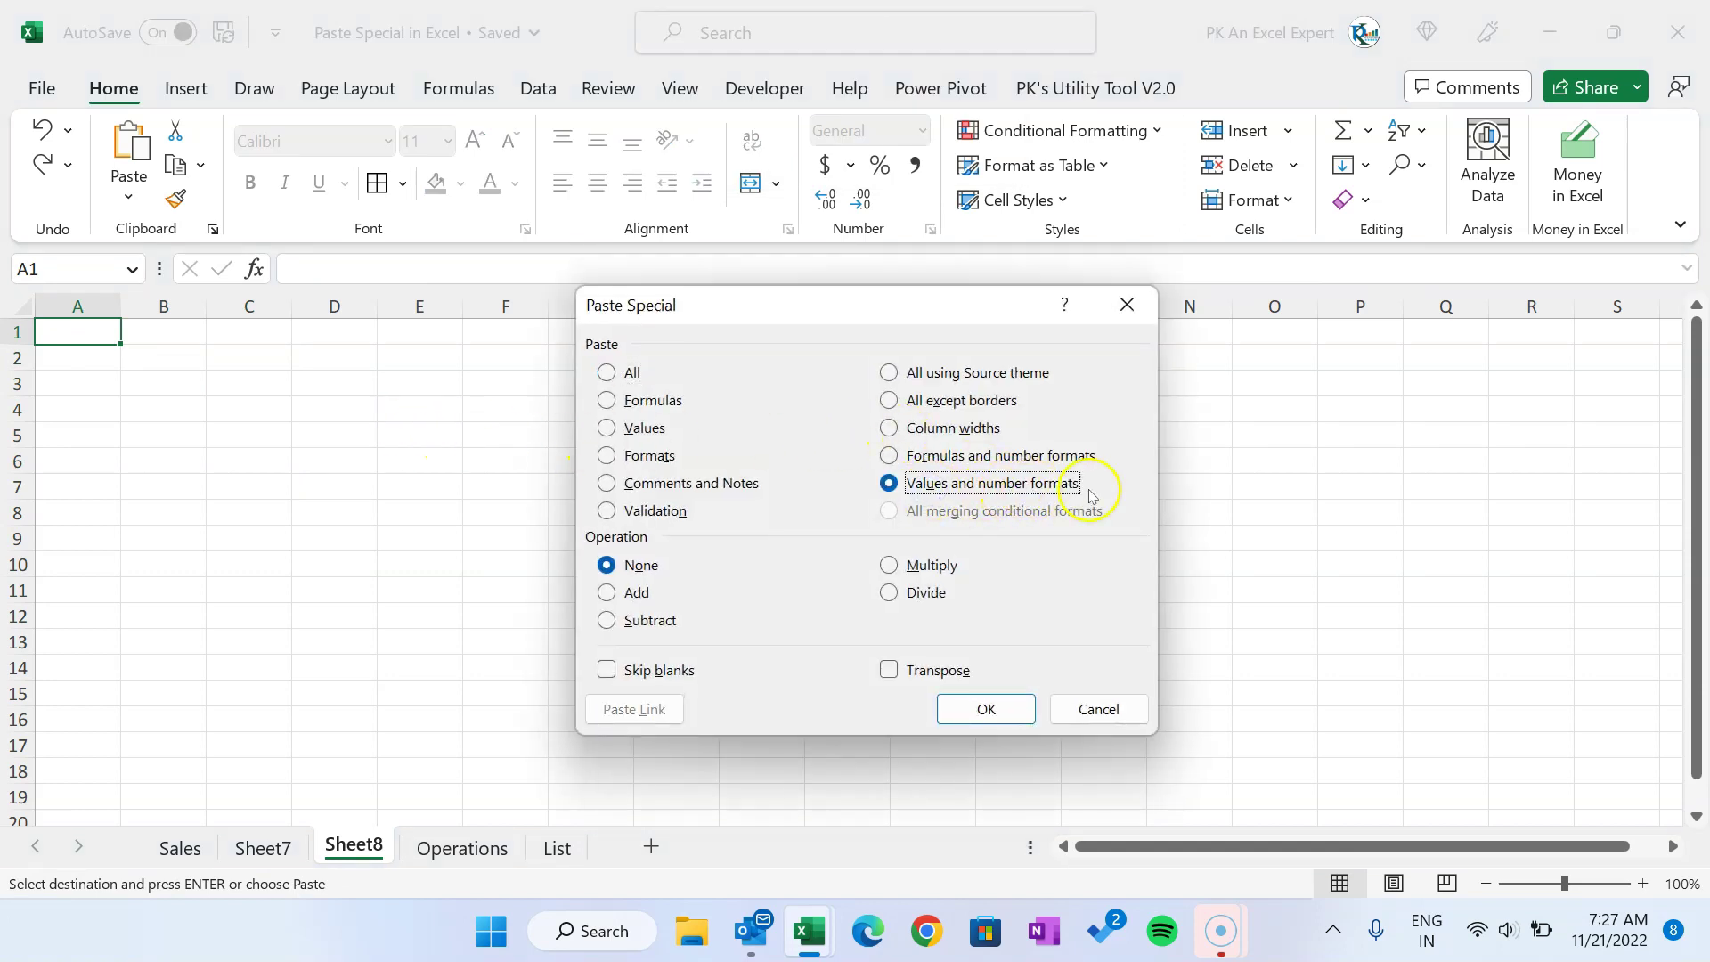
pyautogui.click(1000, 707)
# Step: Widen column C to inspect the pasted Sales values in C2:C13, and undo both the widening and the paste
pyautogui.click(509, 531)
pyautogui.click(263, 361)
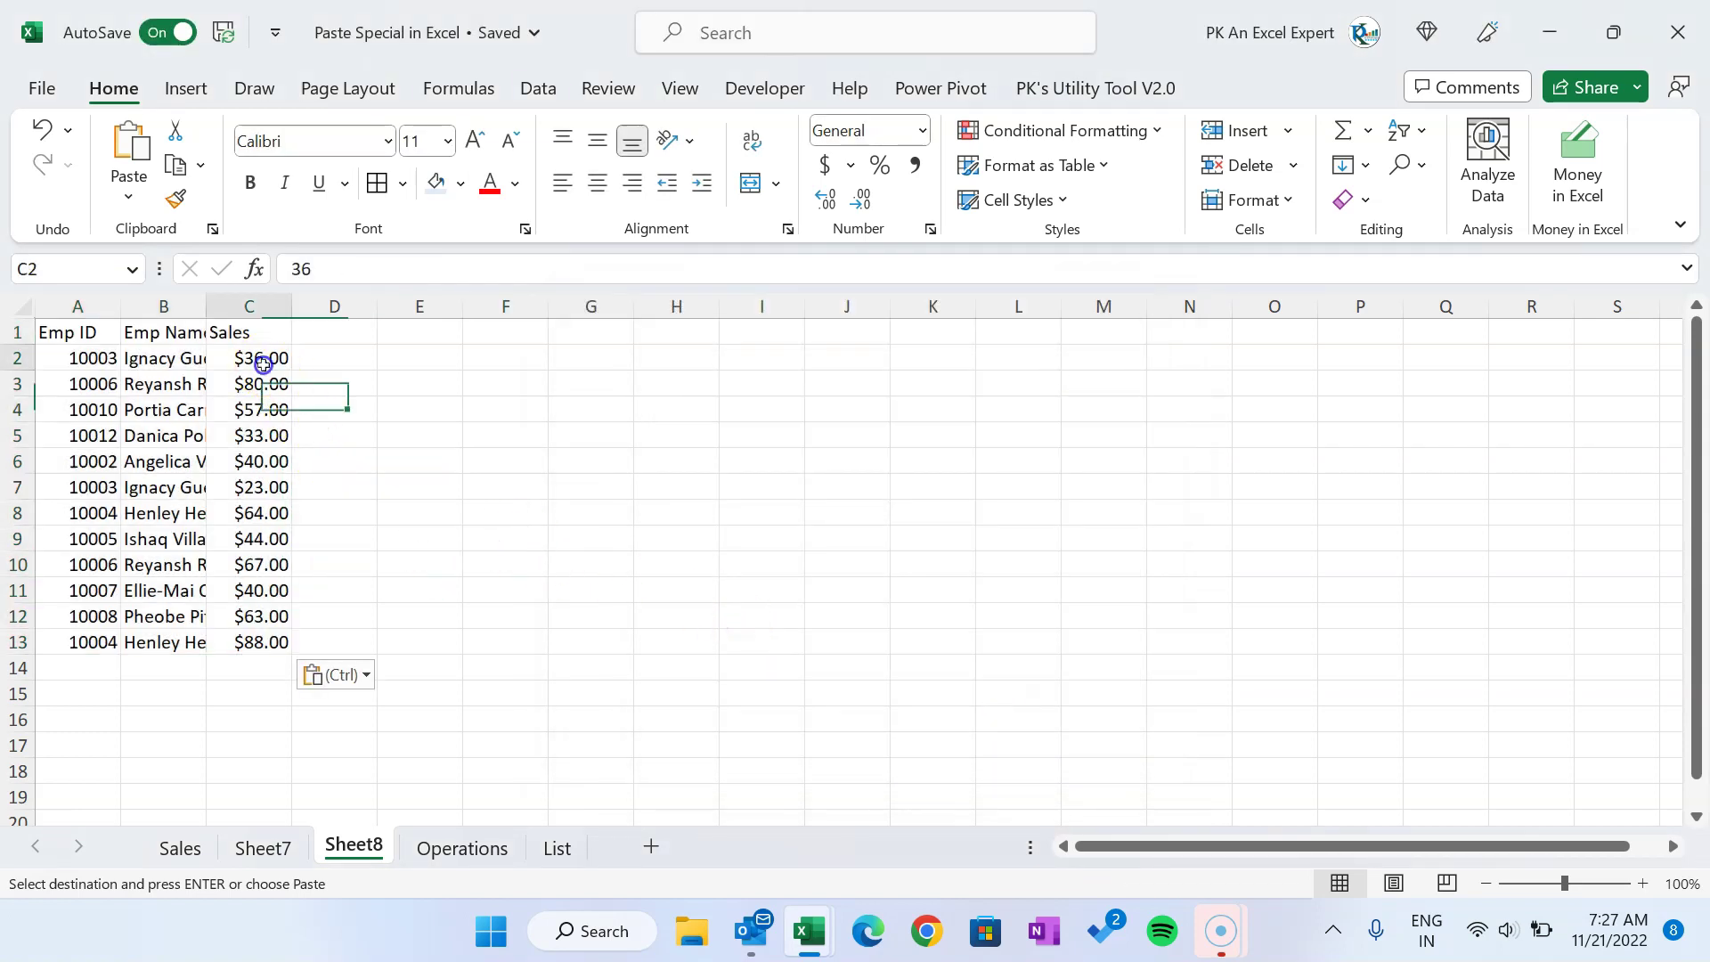
pyautogui.moveTo(291, 305); pyautogui.dragTo(318, 639)
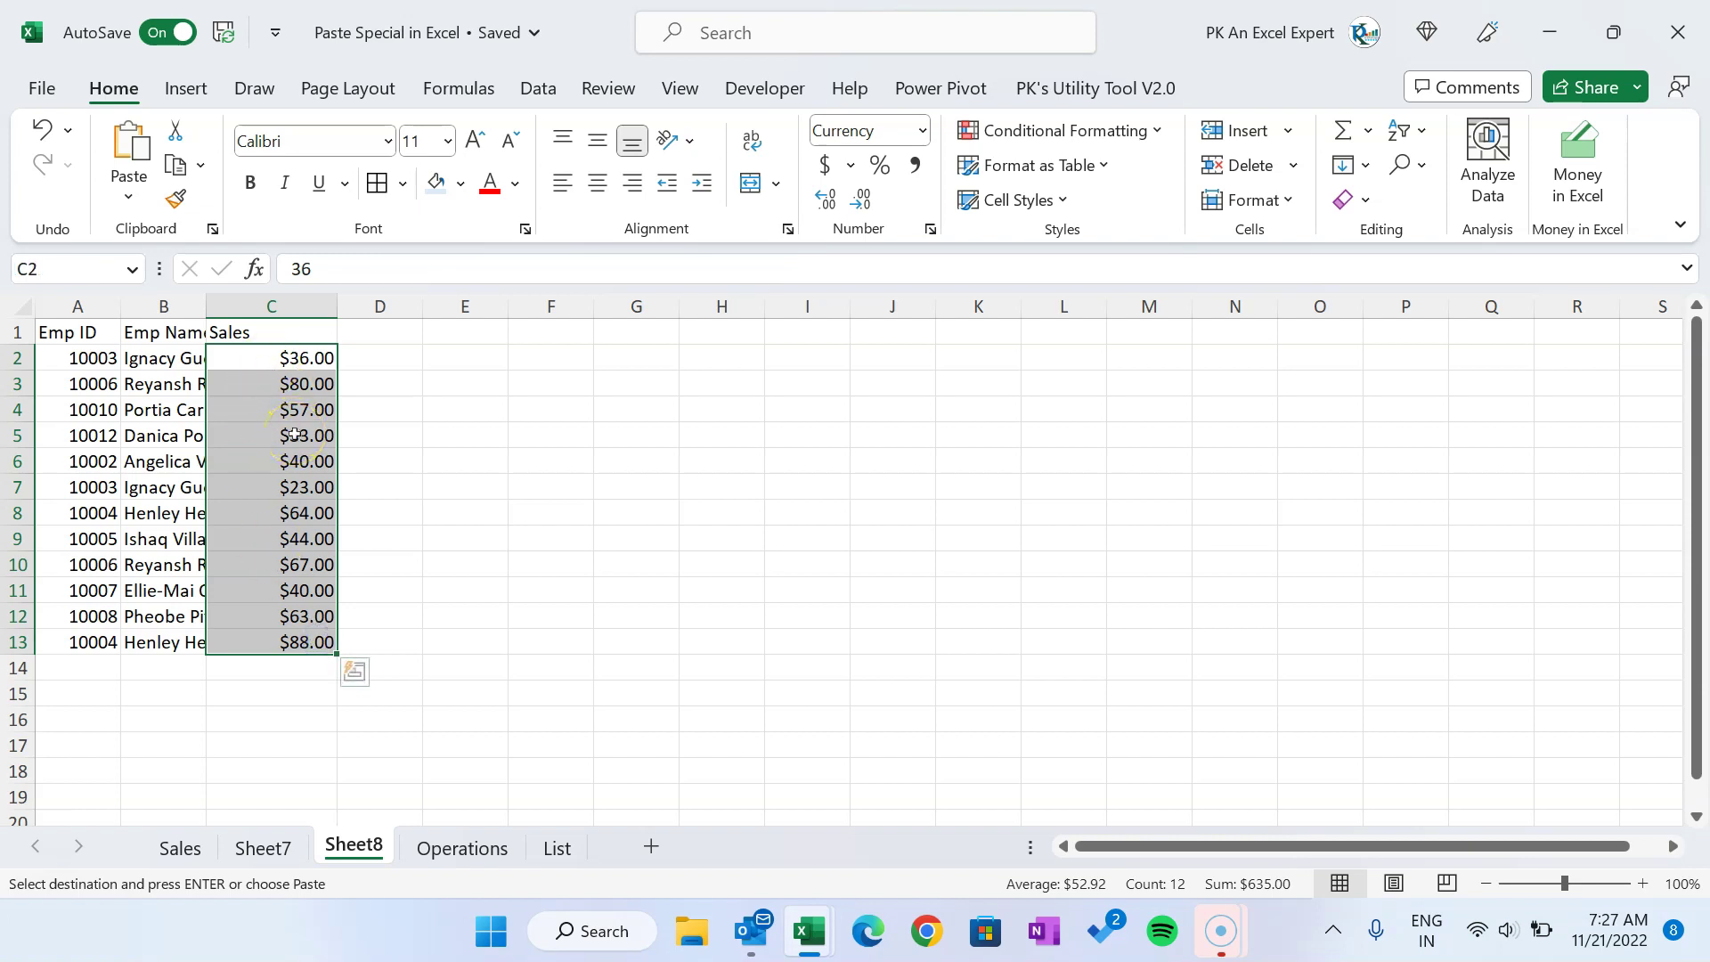
pyautogui.hotkey('ctrl', 'z')
pyautogui.hotkey('ctrl', 'z')
# Step: Paste the copied table at A1 with the Formulas and number formats option and check the formulas in the Sales column
pyautogui.click(80, 336)
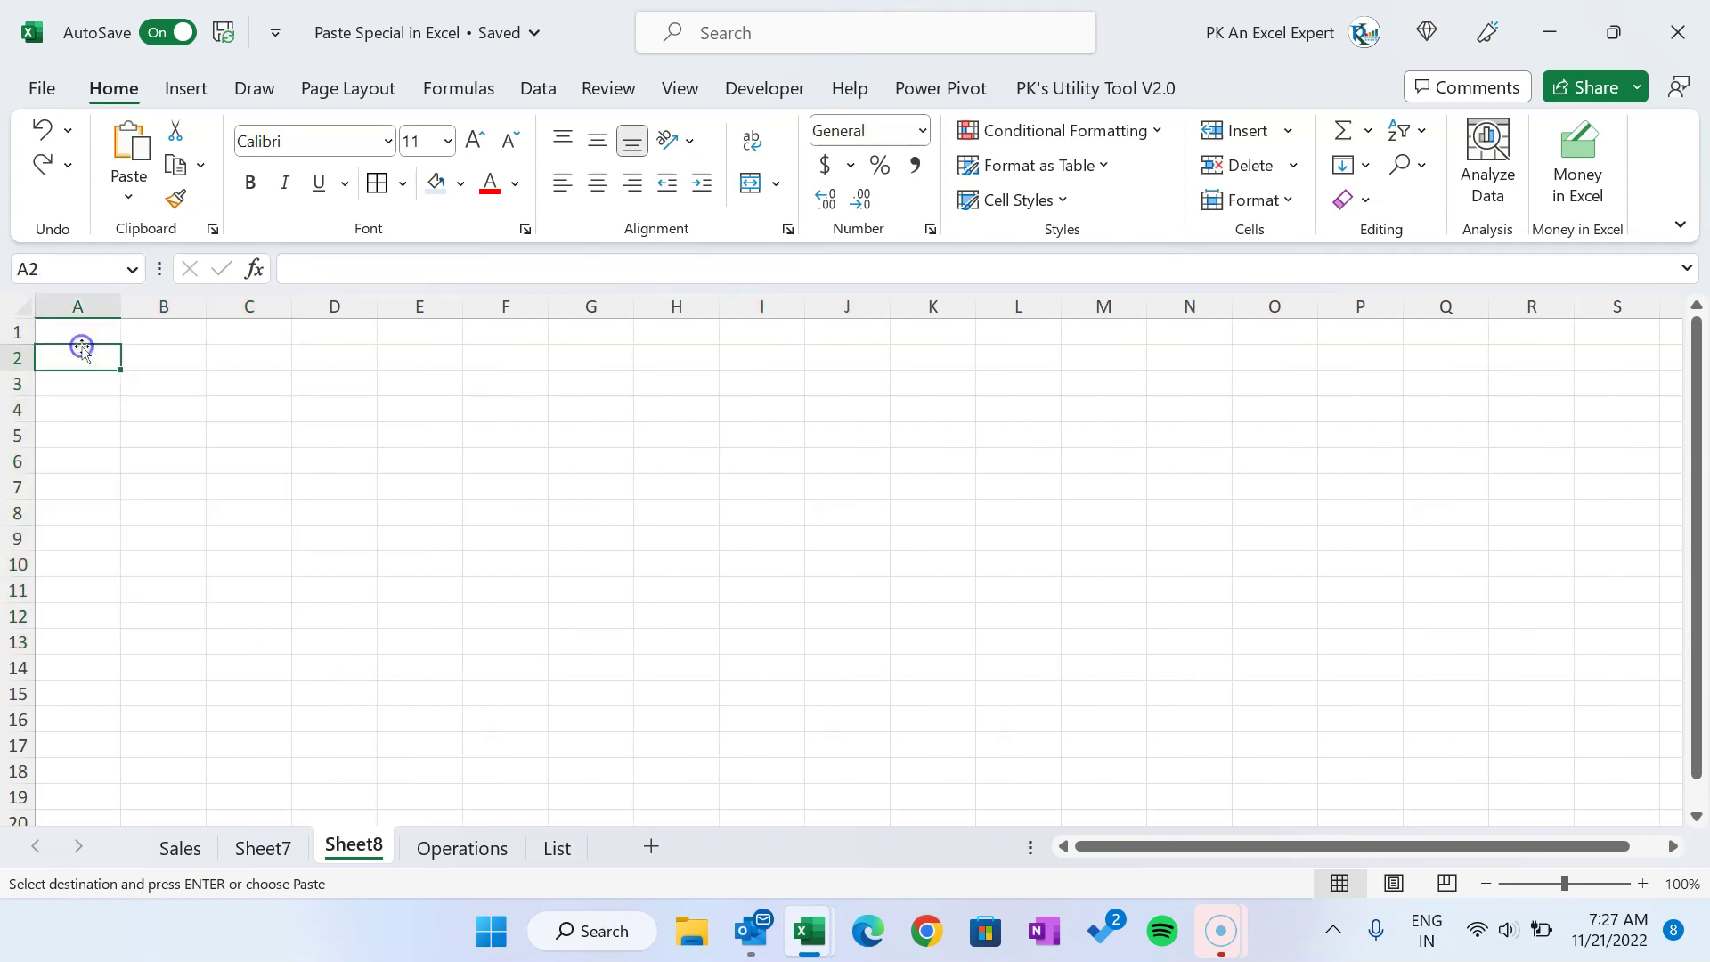
pyautogui.hotkey('alt', 'e')
pyautogui.press('s')
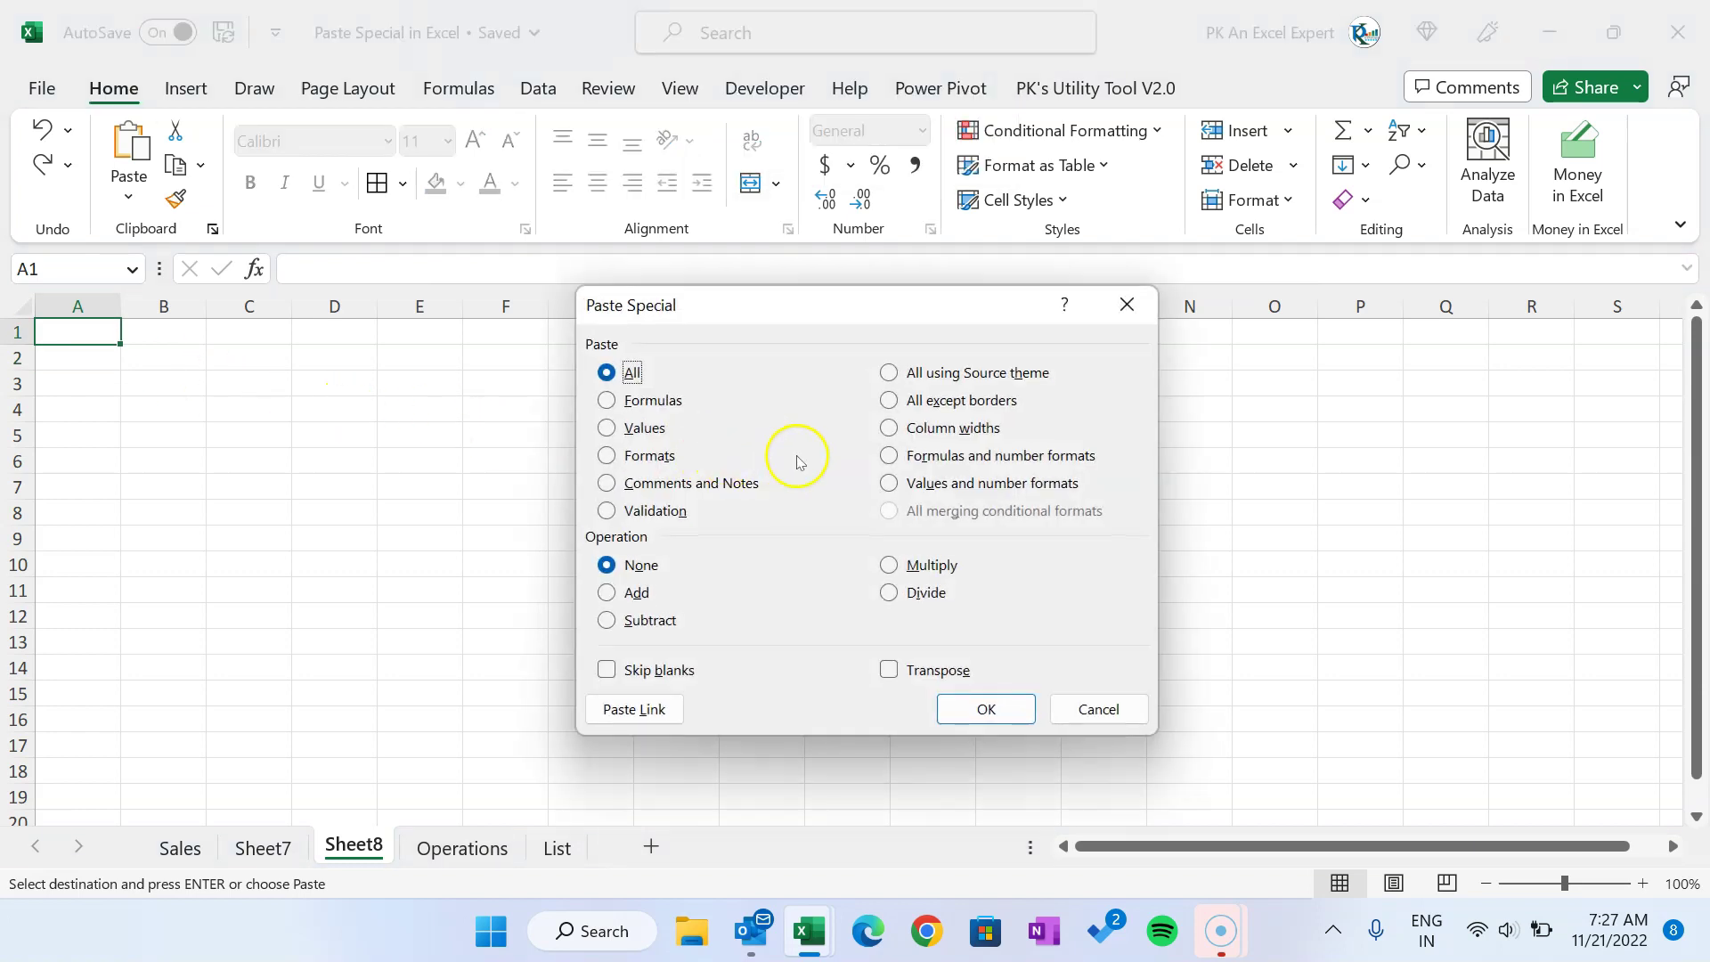
pyautogui.click(996, 463)
pyautogui.click(987, 709)
pyautogui.click(459, 531)
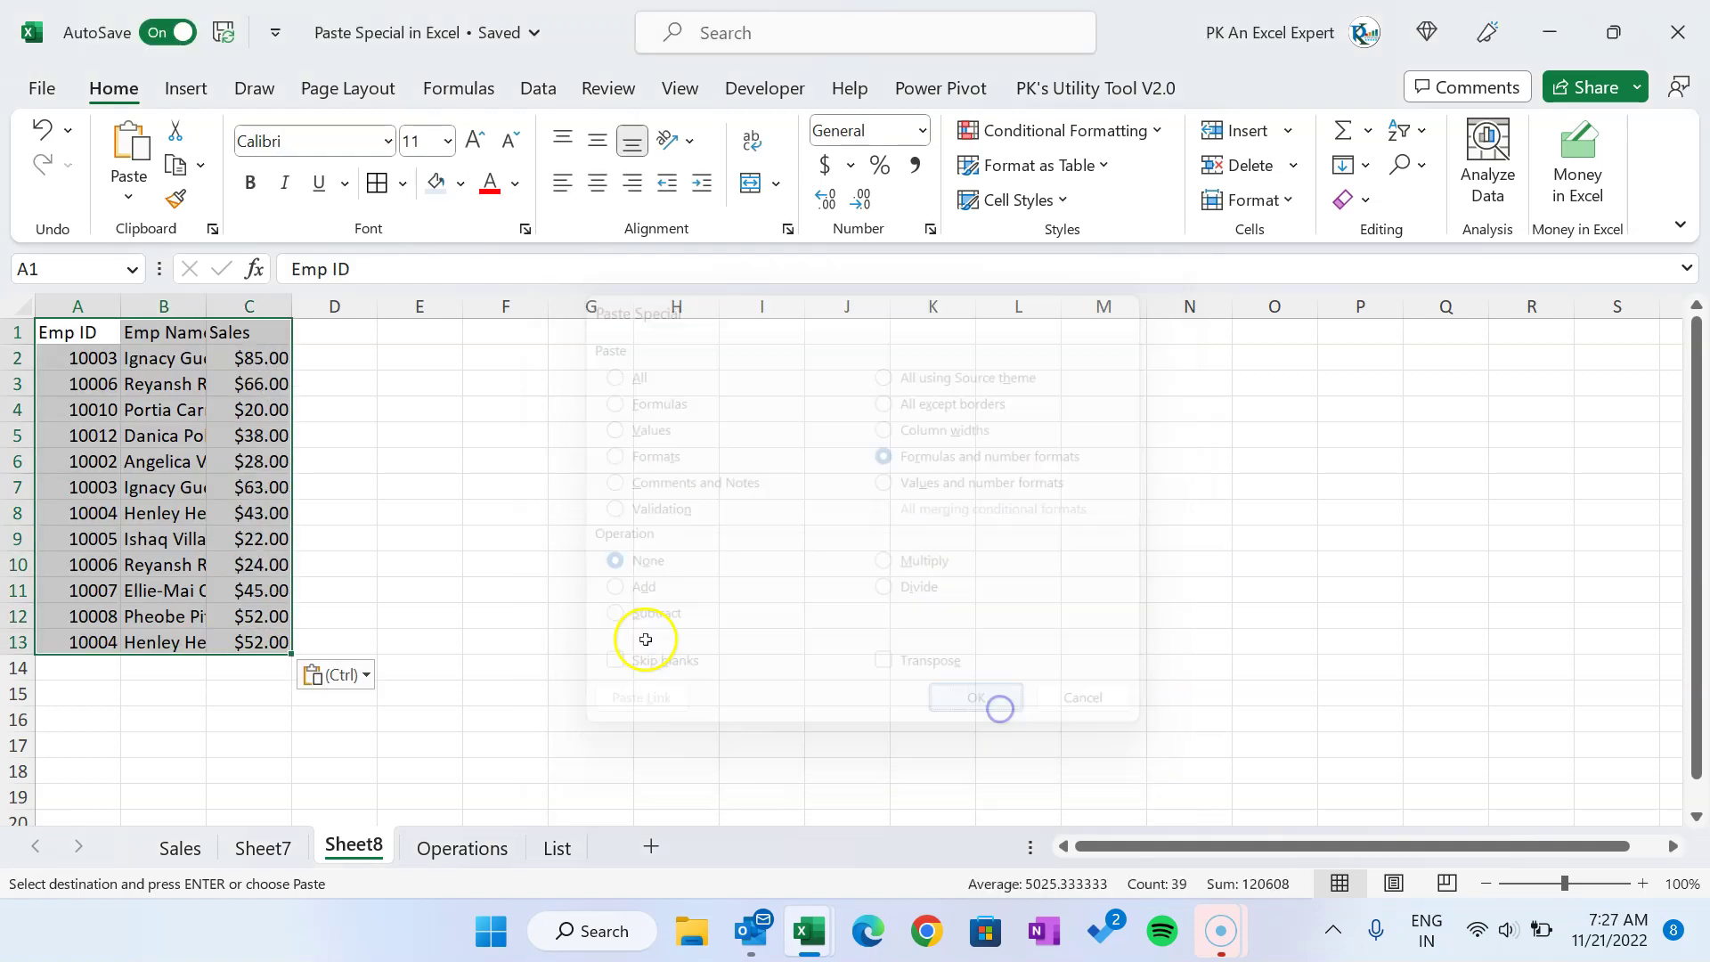
pyautogui.click(216, 366)
pyautogui.click(252, 446)
pyautogui.click(260, 513)
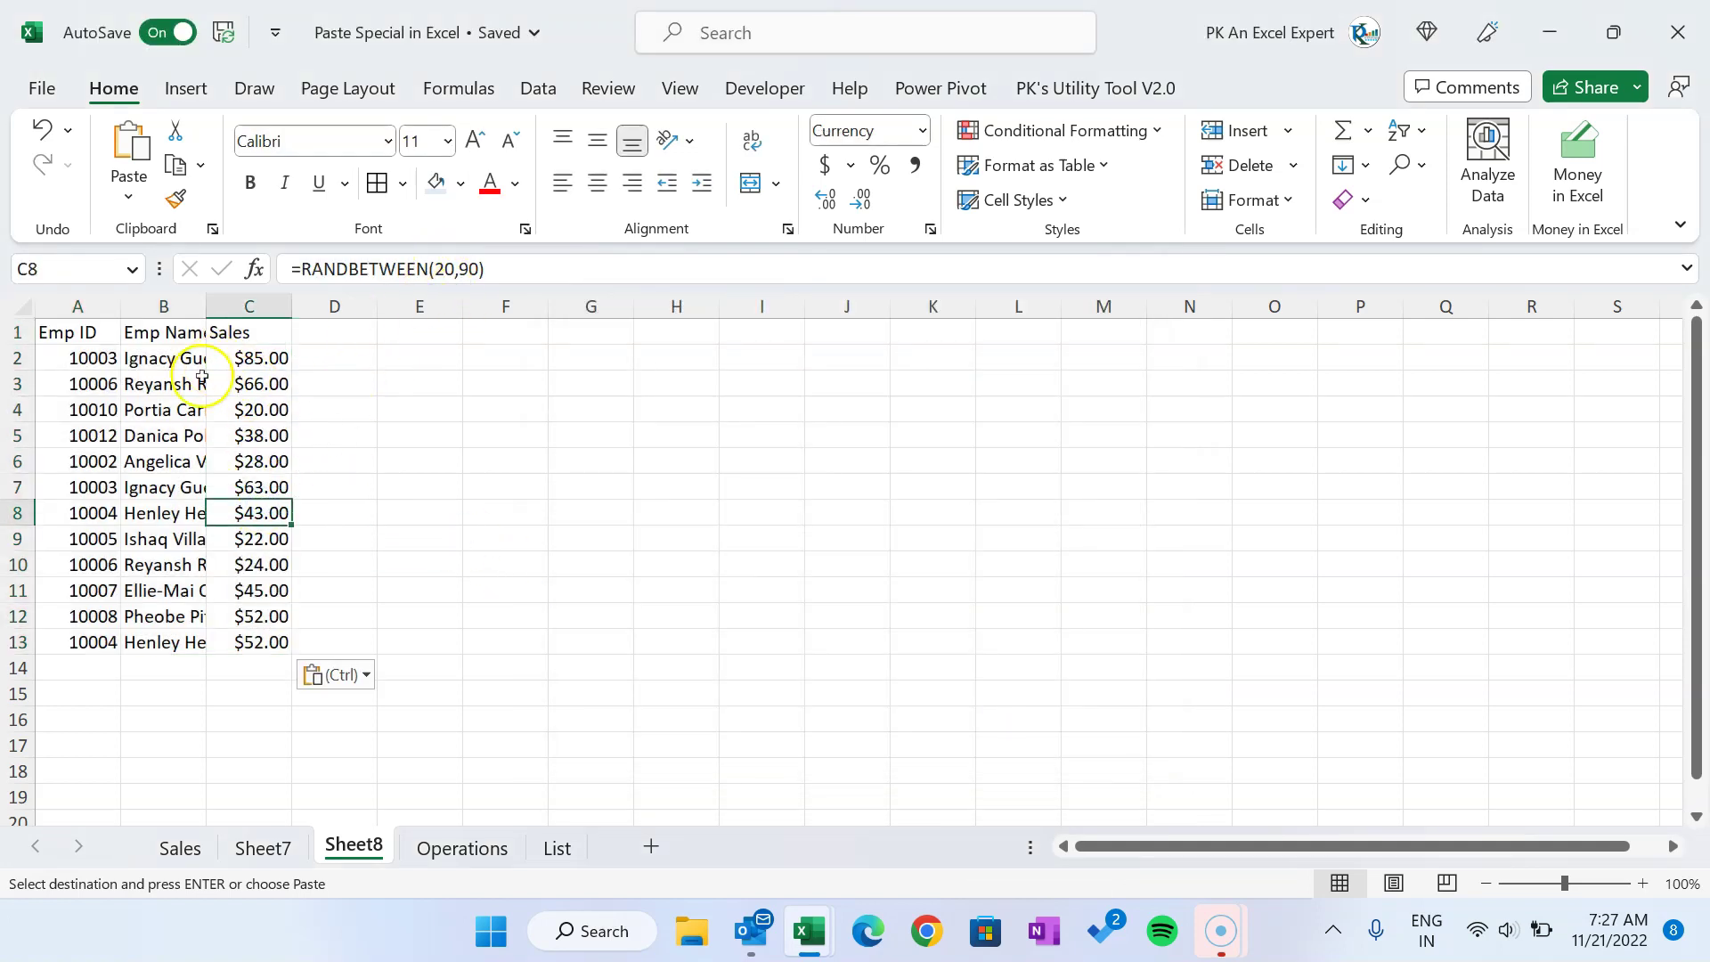
pyautogui.moveTo(252, 358); pyautogui.dragTo(272, 588)
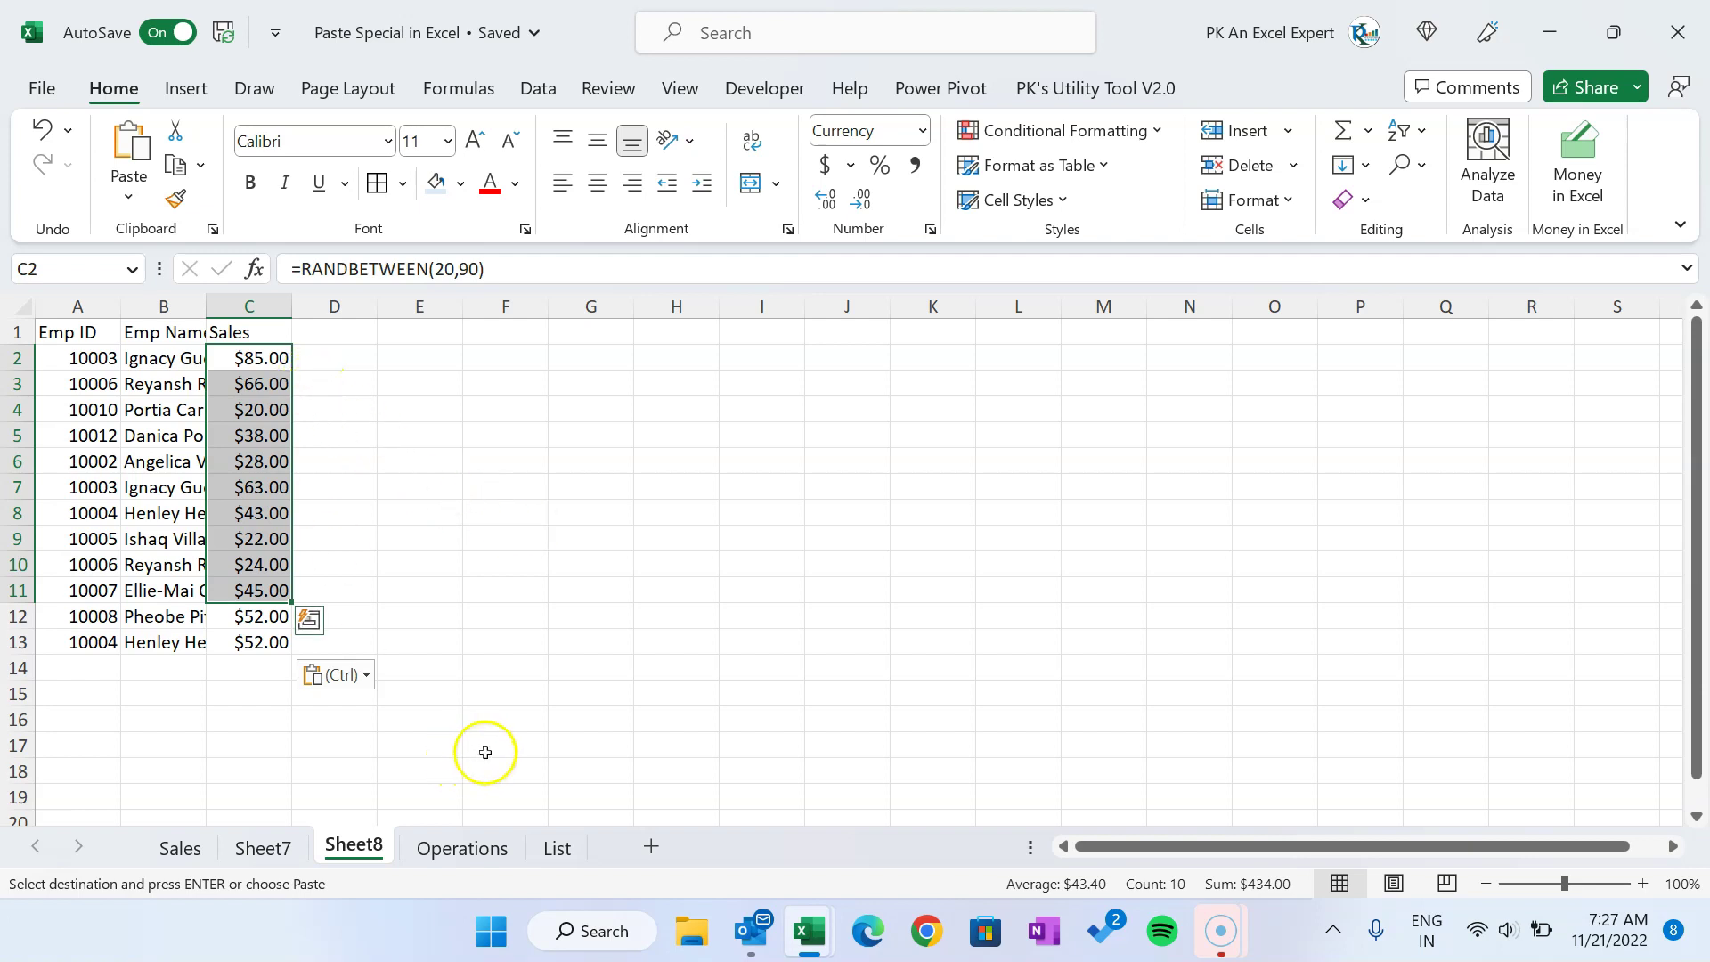
# Step: Open the Paste Special options for cell E7 of the new sheet
pyautogui.click(431, 486)
pyautogui.hotkey('alt', 'e')
pyautogui.press('s')
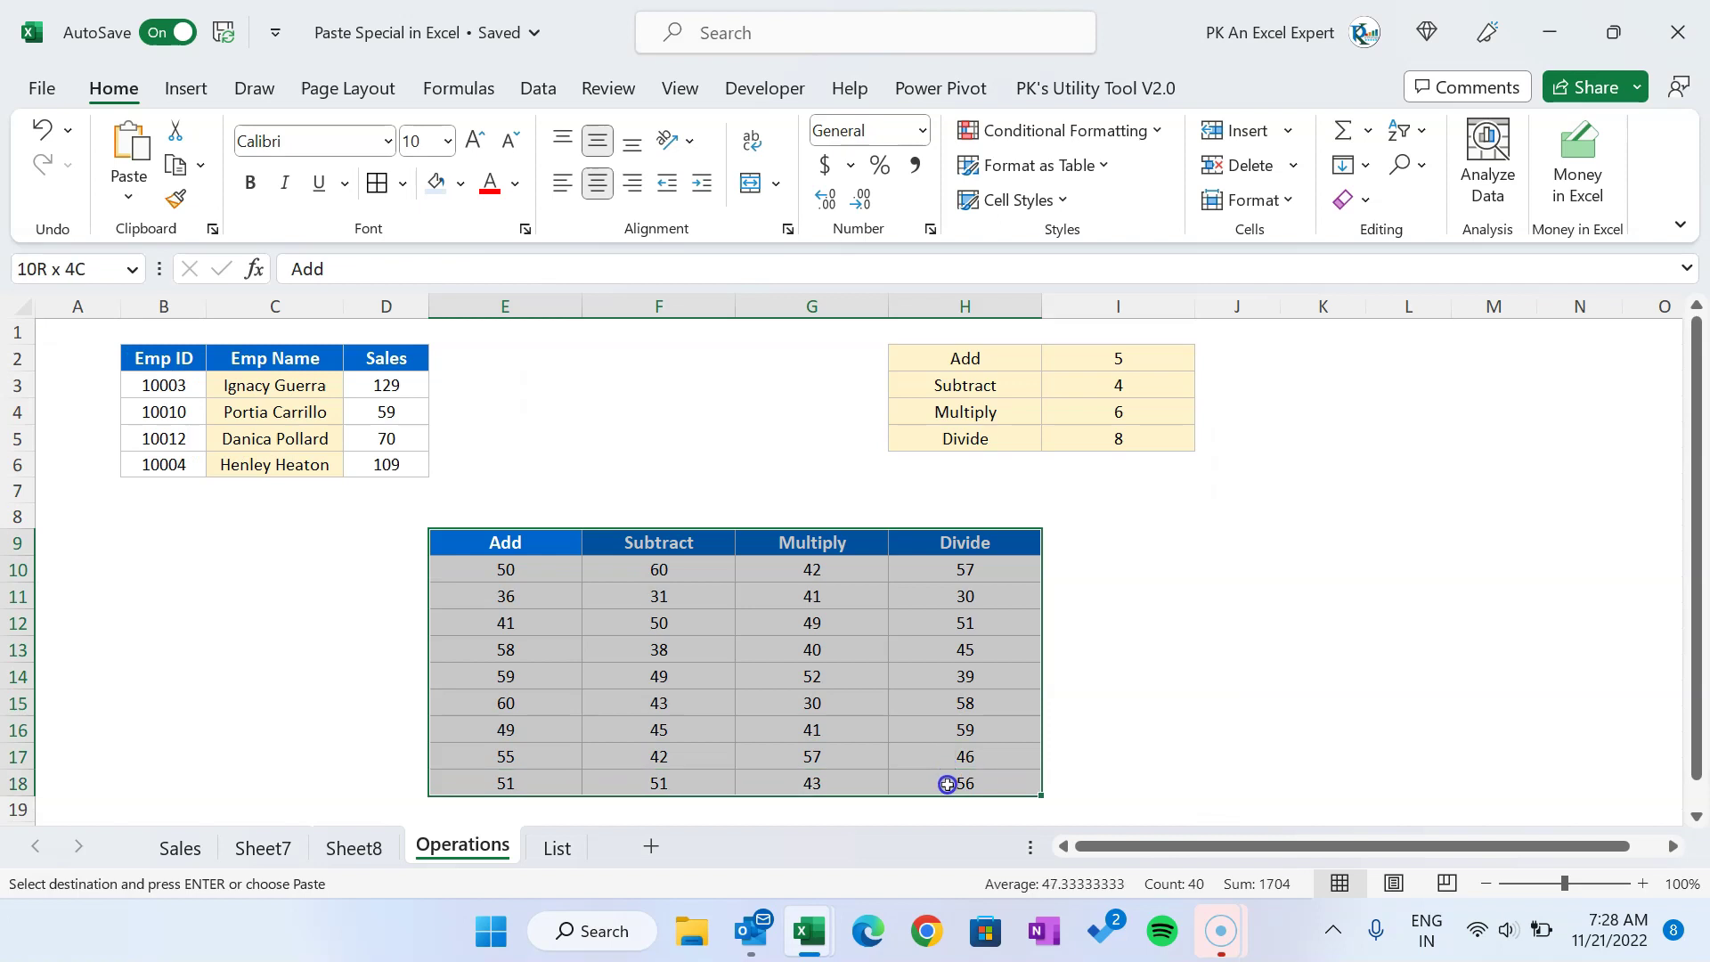
# Step: Make the columns of the Operations table uneven by widening F, narrowing G and widening H
pyautogui.click(822, 682)
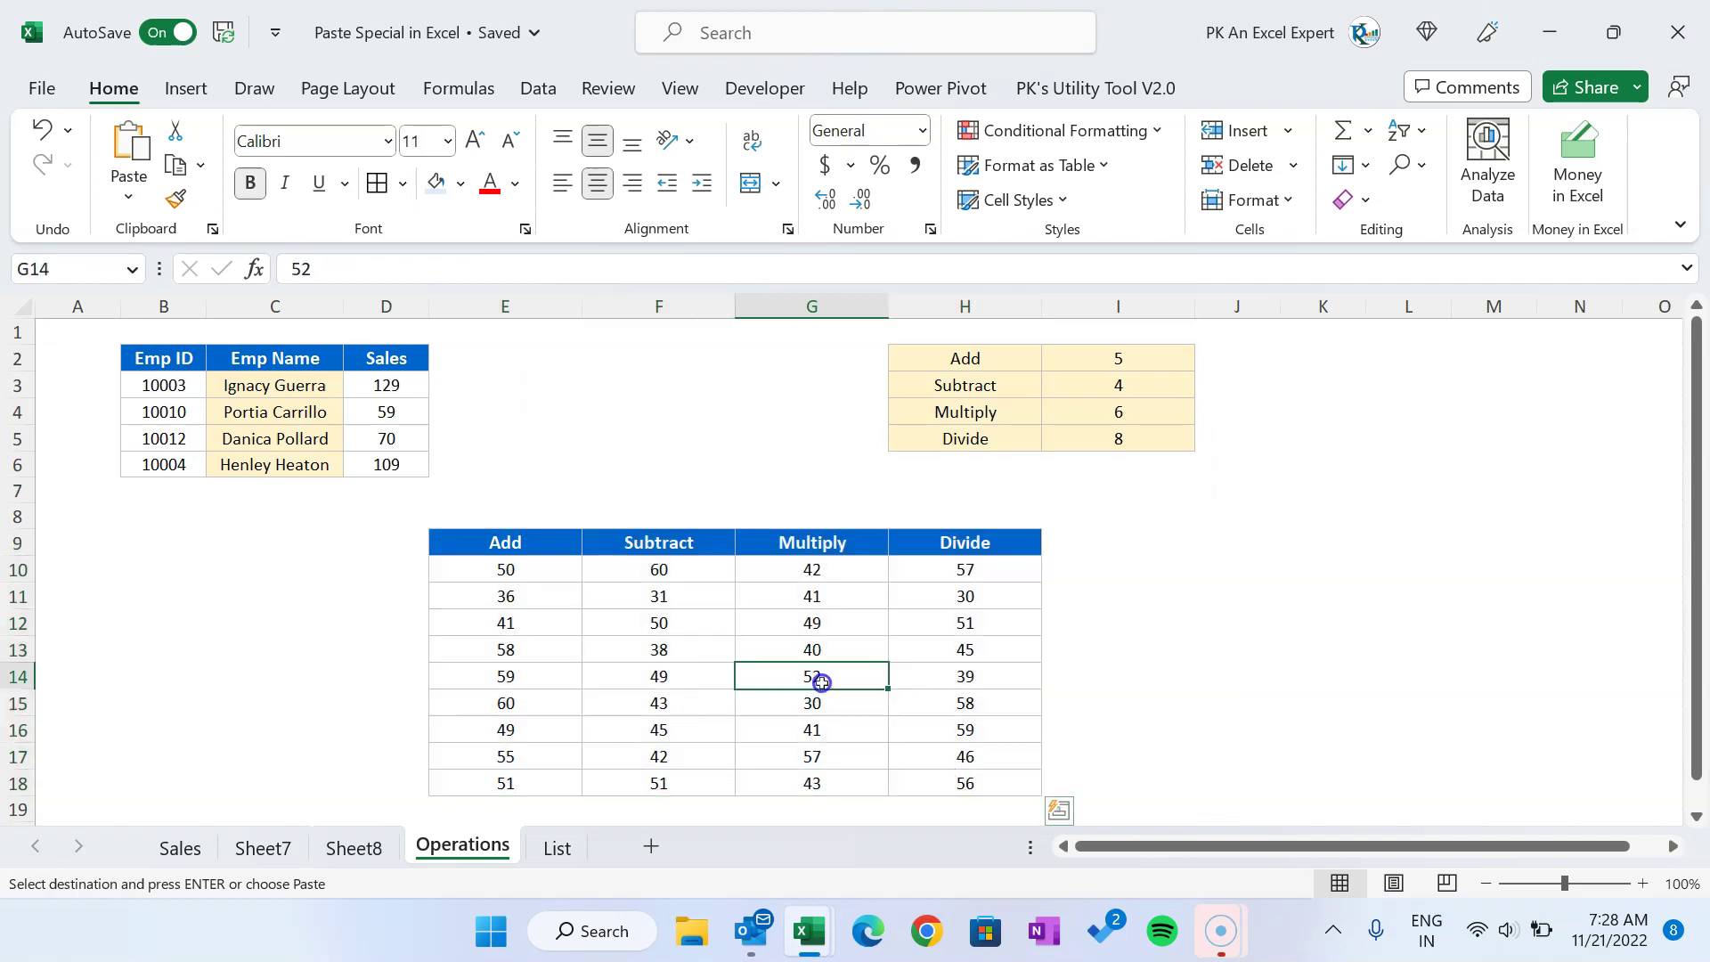
pyautogui.moveTo(735, 306); pyautogui.dragTo(905, 317)
pyautogui.moveTo(1058, 307); pyautogui.dragTo(960, 308)
pyautogui.moveTo(1140, 295); pyautogui.dragTo(1377, 306)
pyautogui.click(970, 579)
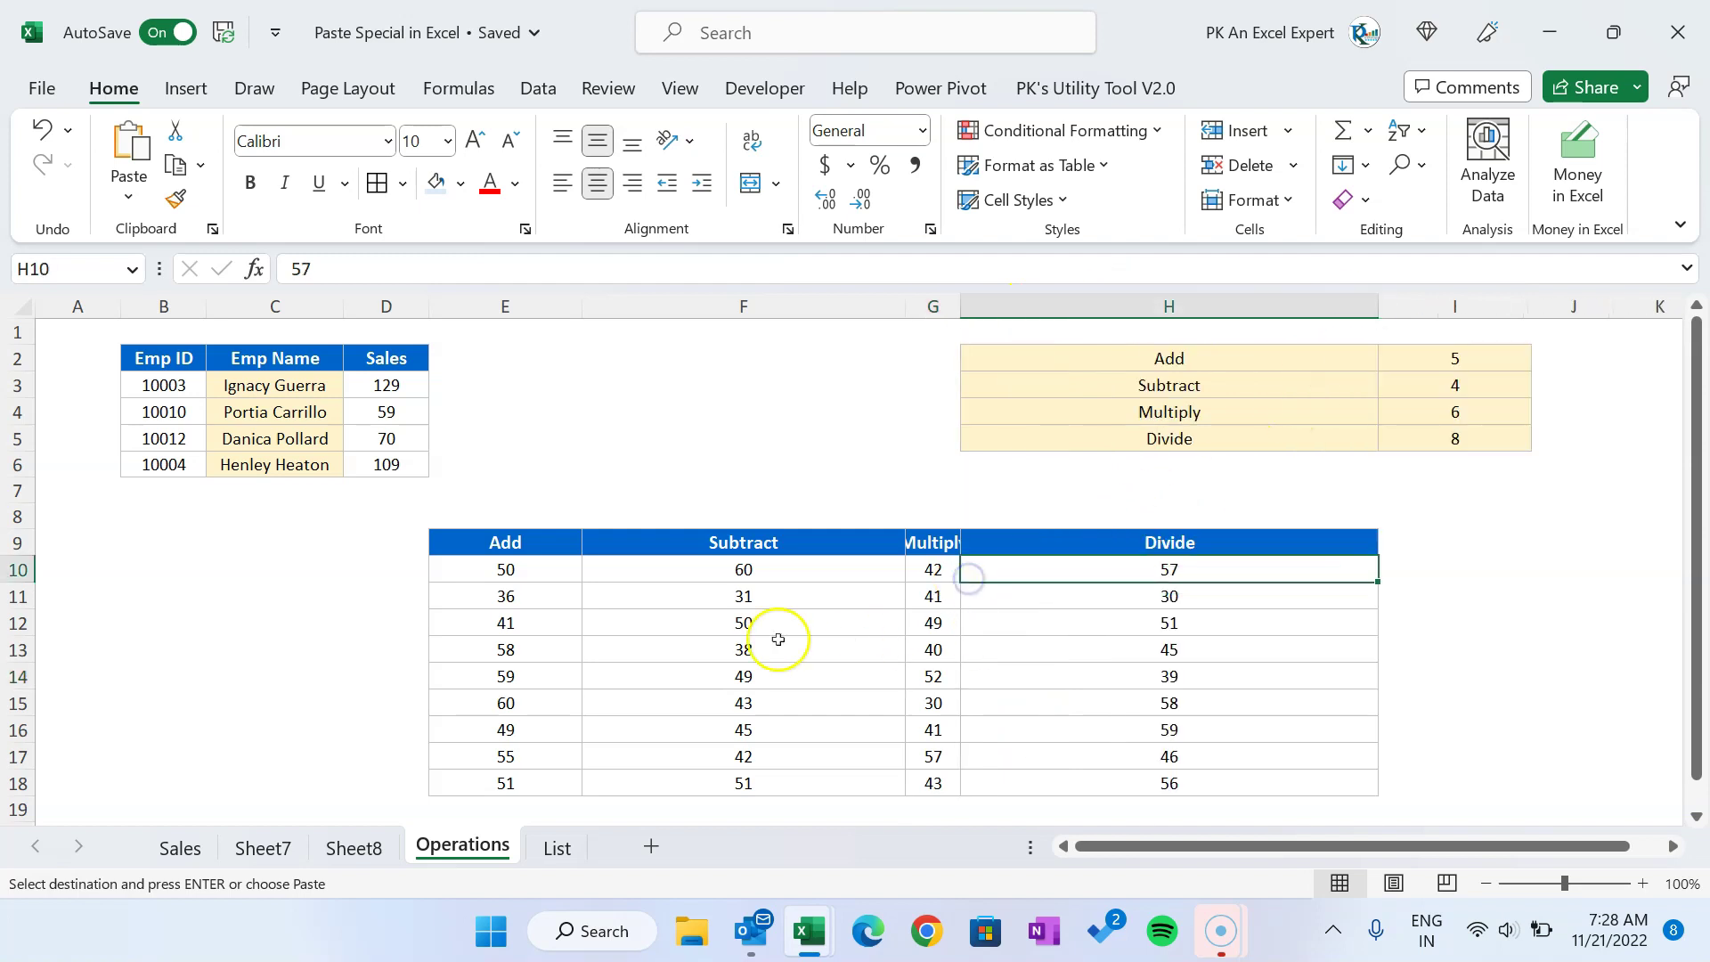
# Step: Compare the column widths of the Add, Subtract, Multiply and Divide headers in row 9
pyautogui.click(557, 550)
pyautogui.click(691, 546)
pyautogui.click(511, 552)
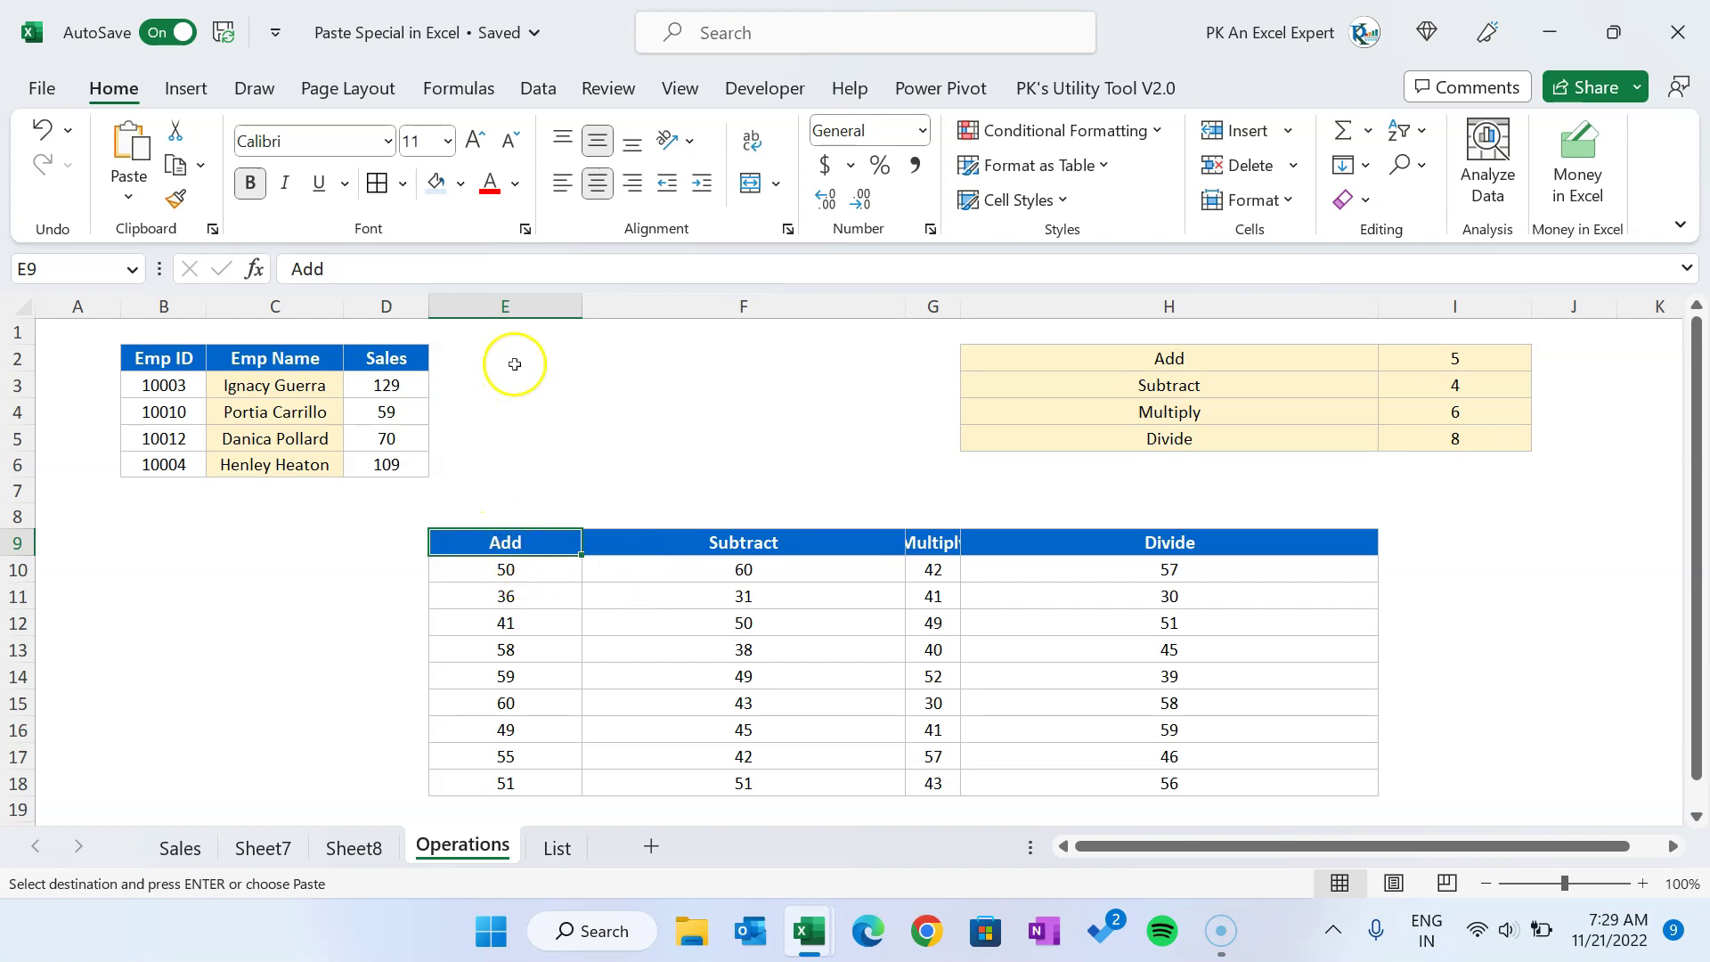
pyautogui.click(513, 306)
pyautogui.click(508, 546)
pyautogui.moveTo(714, 544); pyautogui.dragTo(1089, 542)
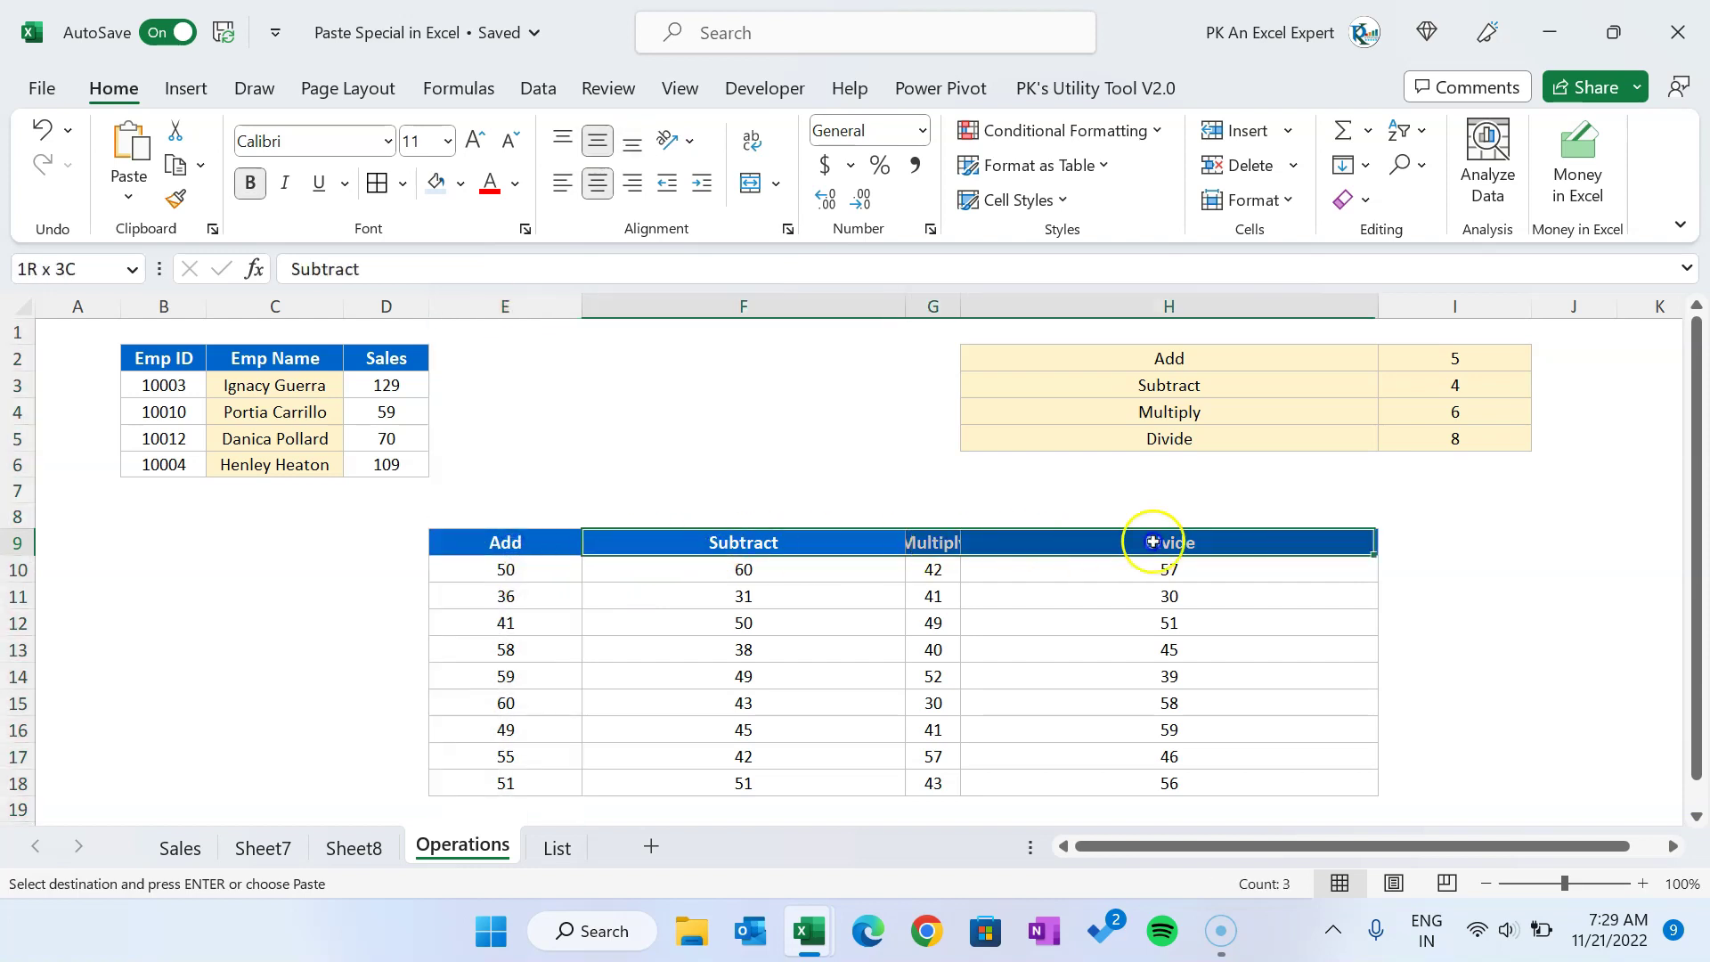
pyautogui.moveTo(902, 598); pyautogui.dragTo(891, 623)
# Step: Copy the Add header in E9 and apply its width to E9:H9 with the Column widths option of Paste Special
pyautogui.click(511, 546)
pyautogui.hotkey('ctrl', 'c')
pyautogui.hotkey('shift', 'Right')
pyautogui.hotkey('shift', 'Right')
pyautogui.hotkey('shift', 'Right')
pyautogui.hotkey('shift', 'Right')
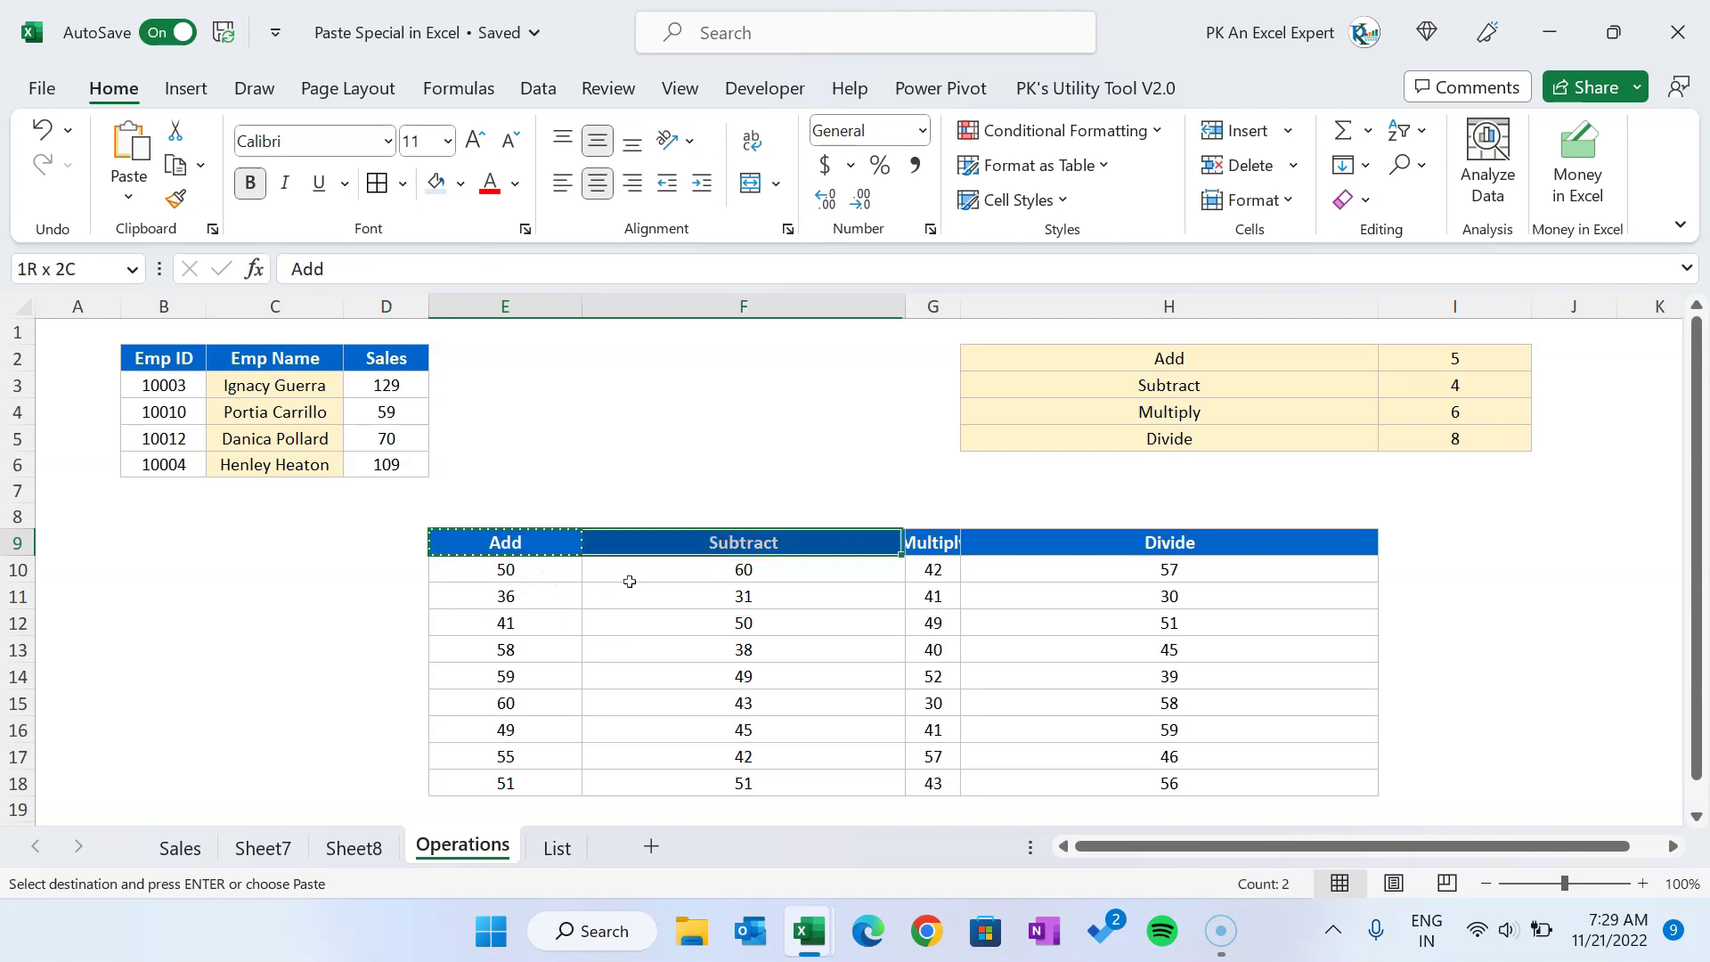
pyautogui.hotkey('shift', 'Left')
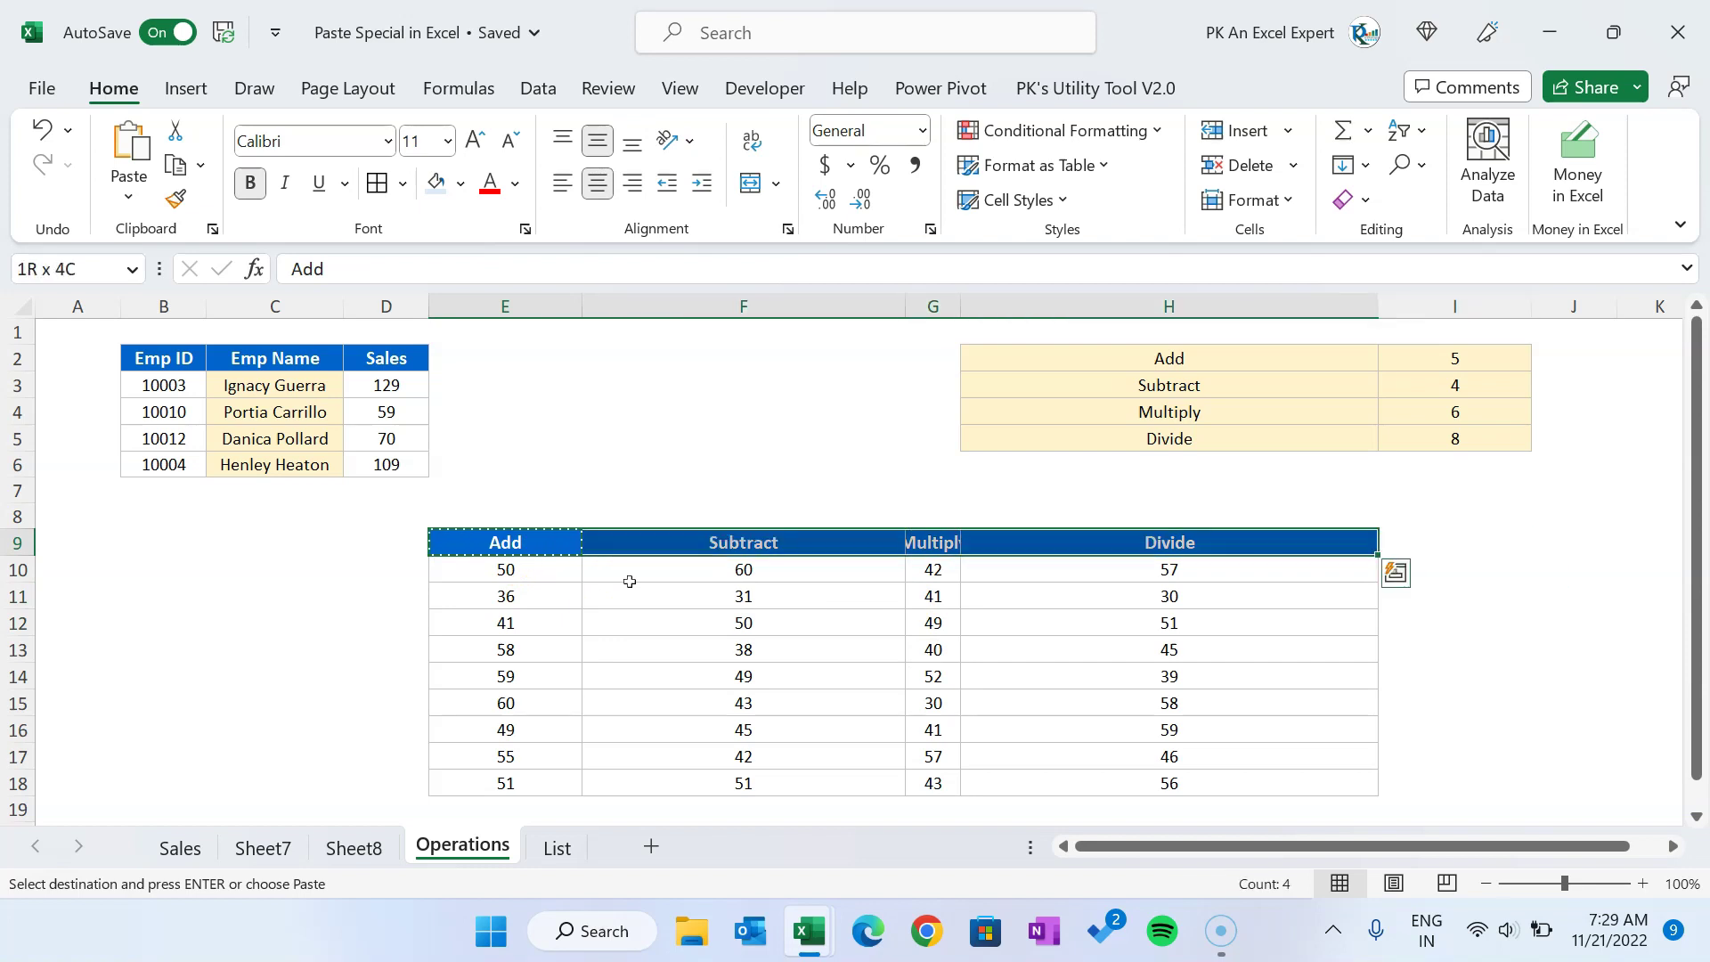
pyautogui.hotkey('alt', 'e')
pyautogui.press('s')
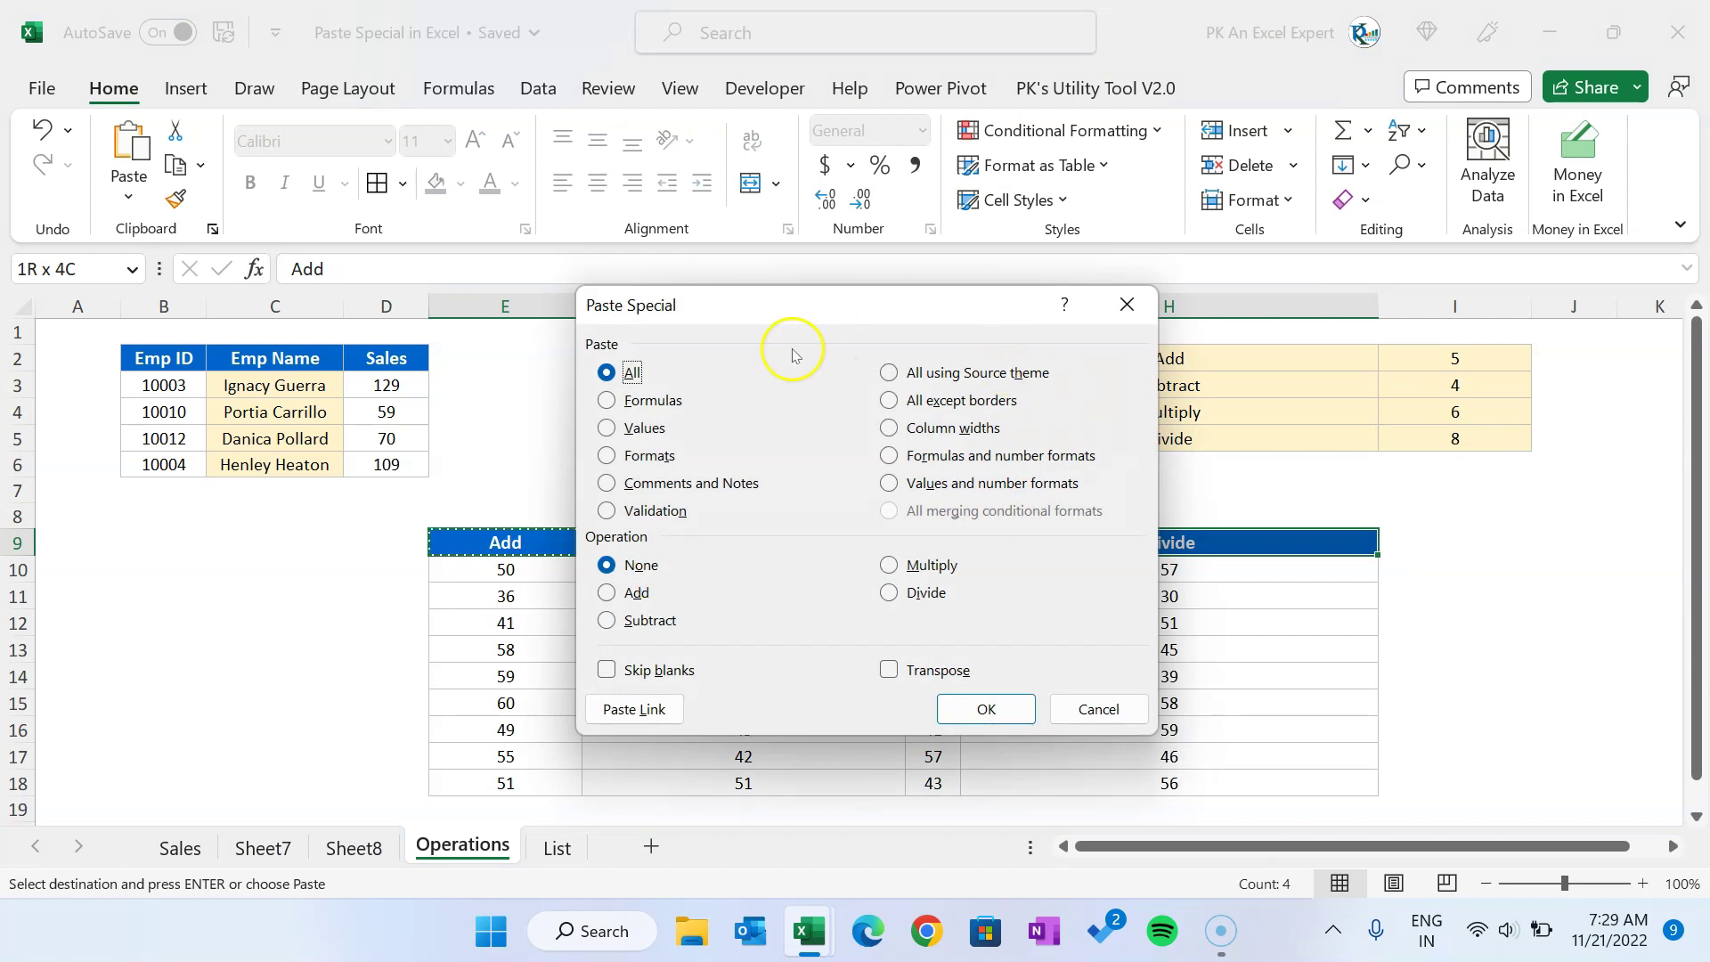
pyautogui.click(958, 428)
pyautogui.click(987, 707)
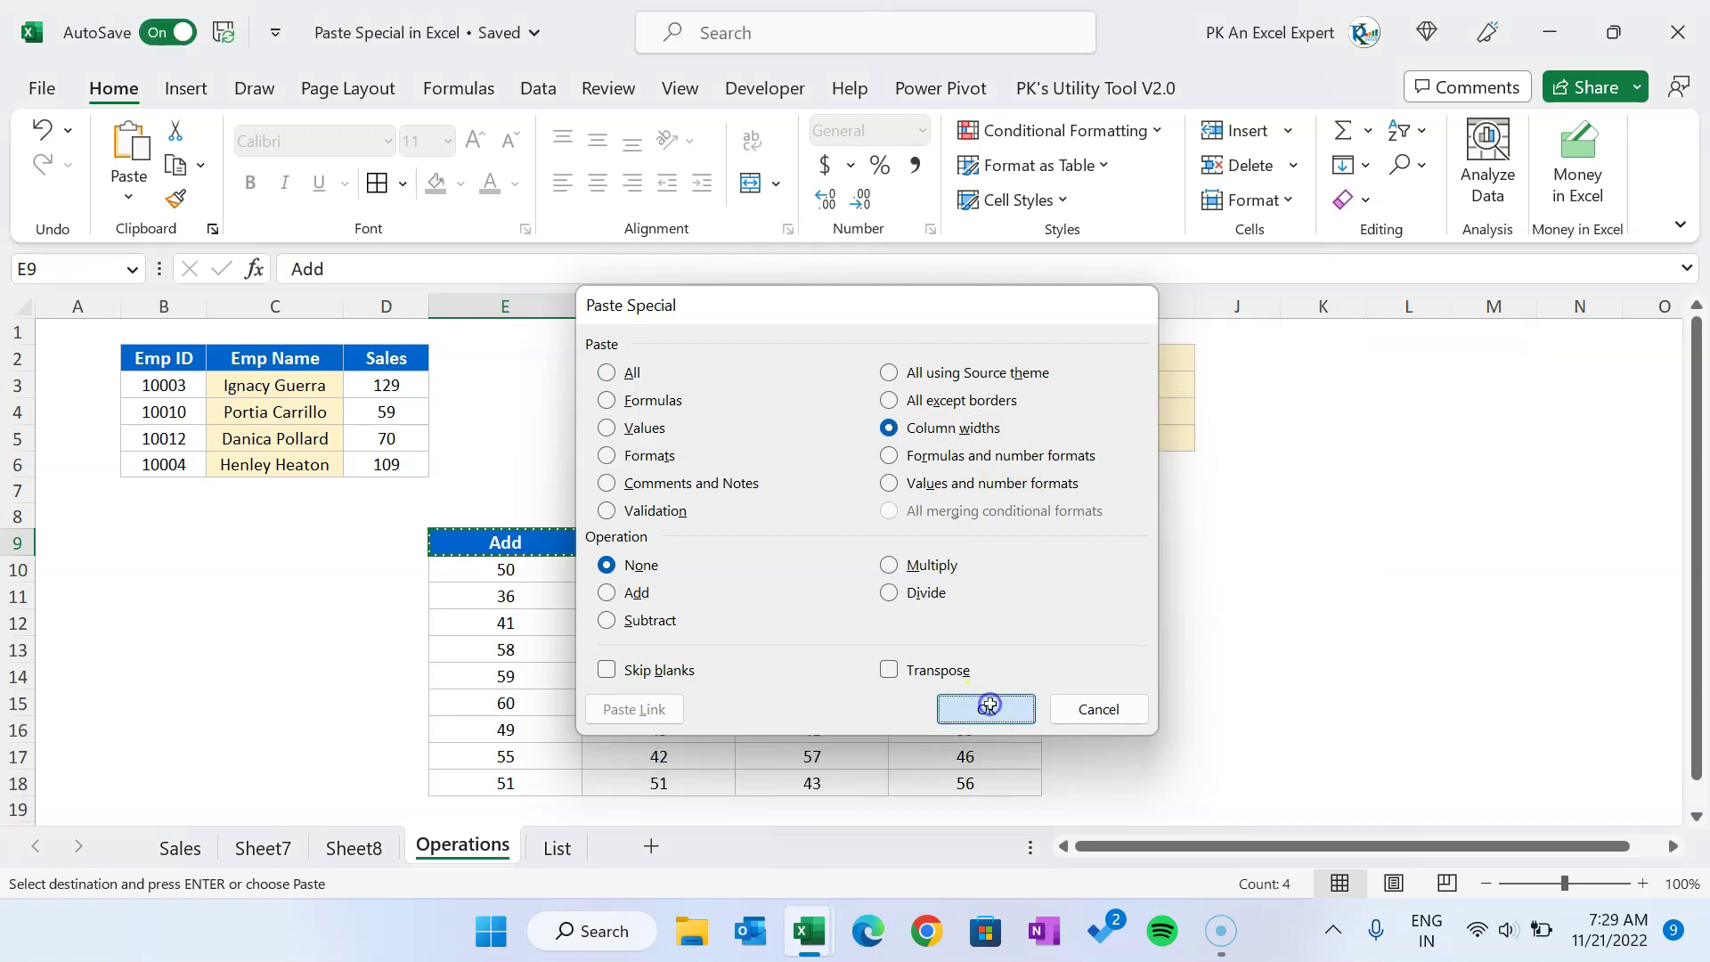
pyautogui.click(946, 645)
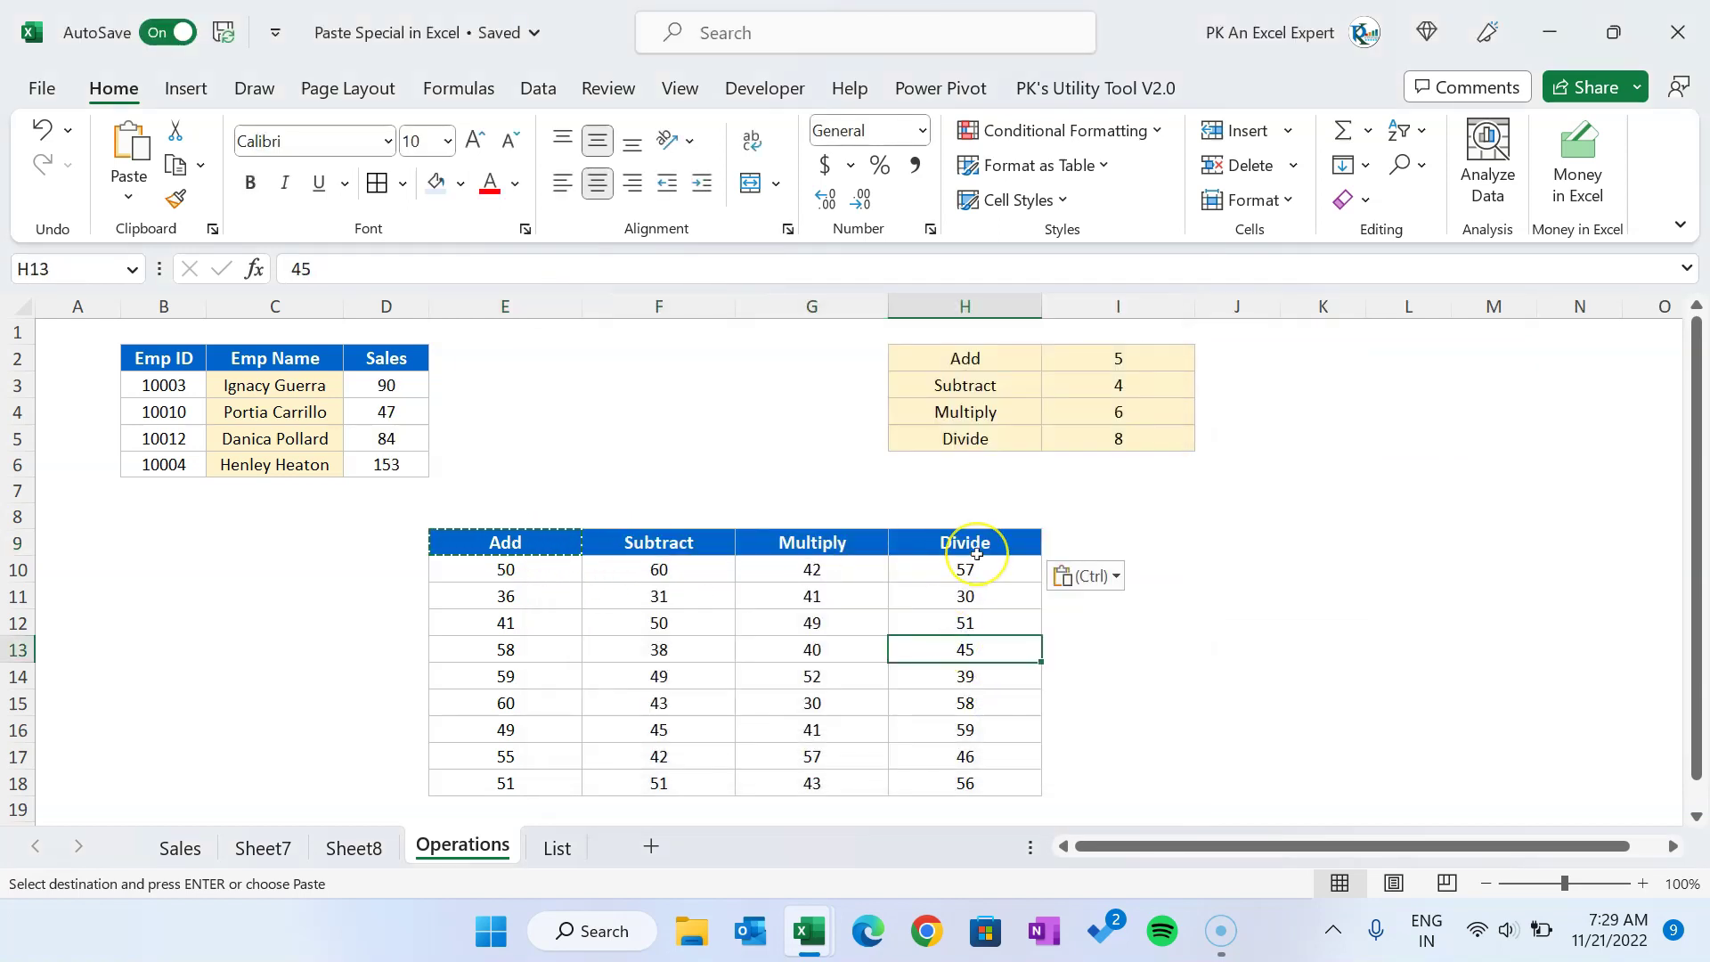
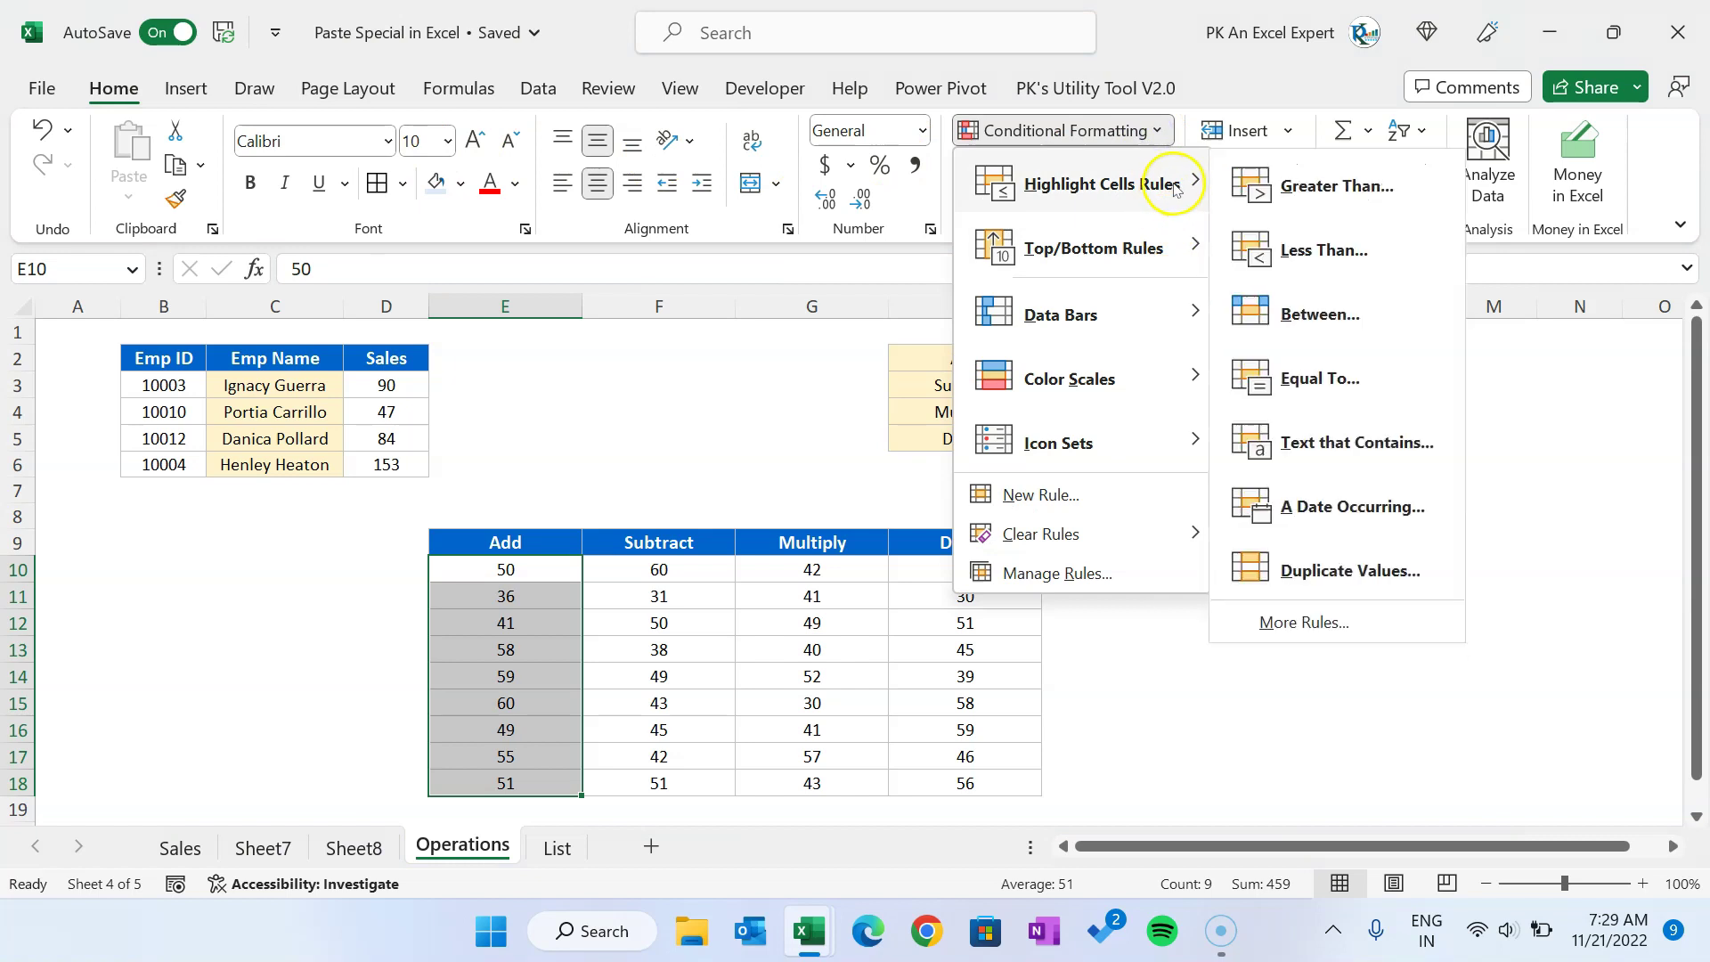
# Step: Highlight Add column values in E10:E18 greater than 48 with Light Red Fill with Dark Red Text
pyautogui.click(1341, 203)
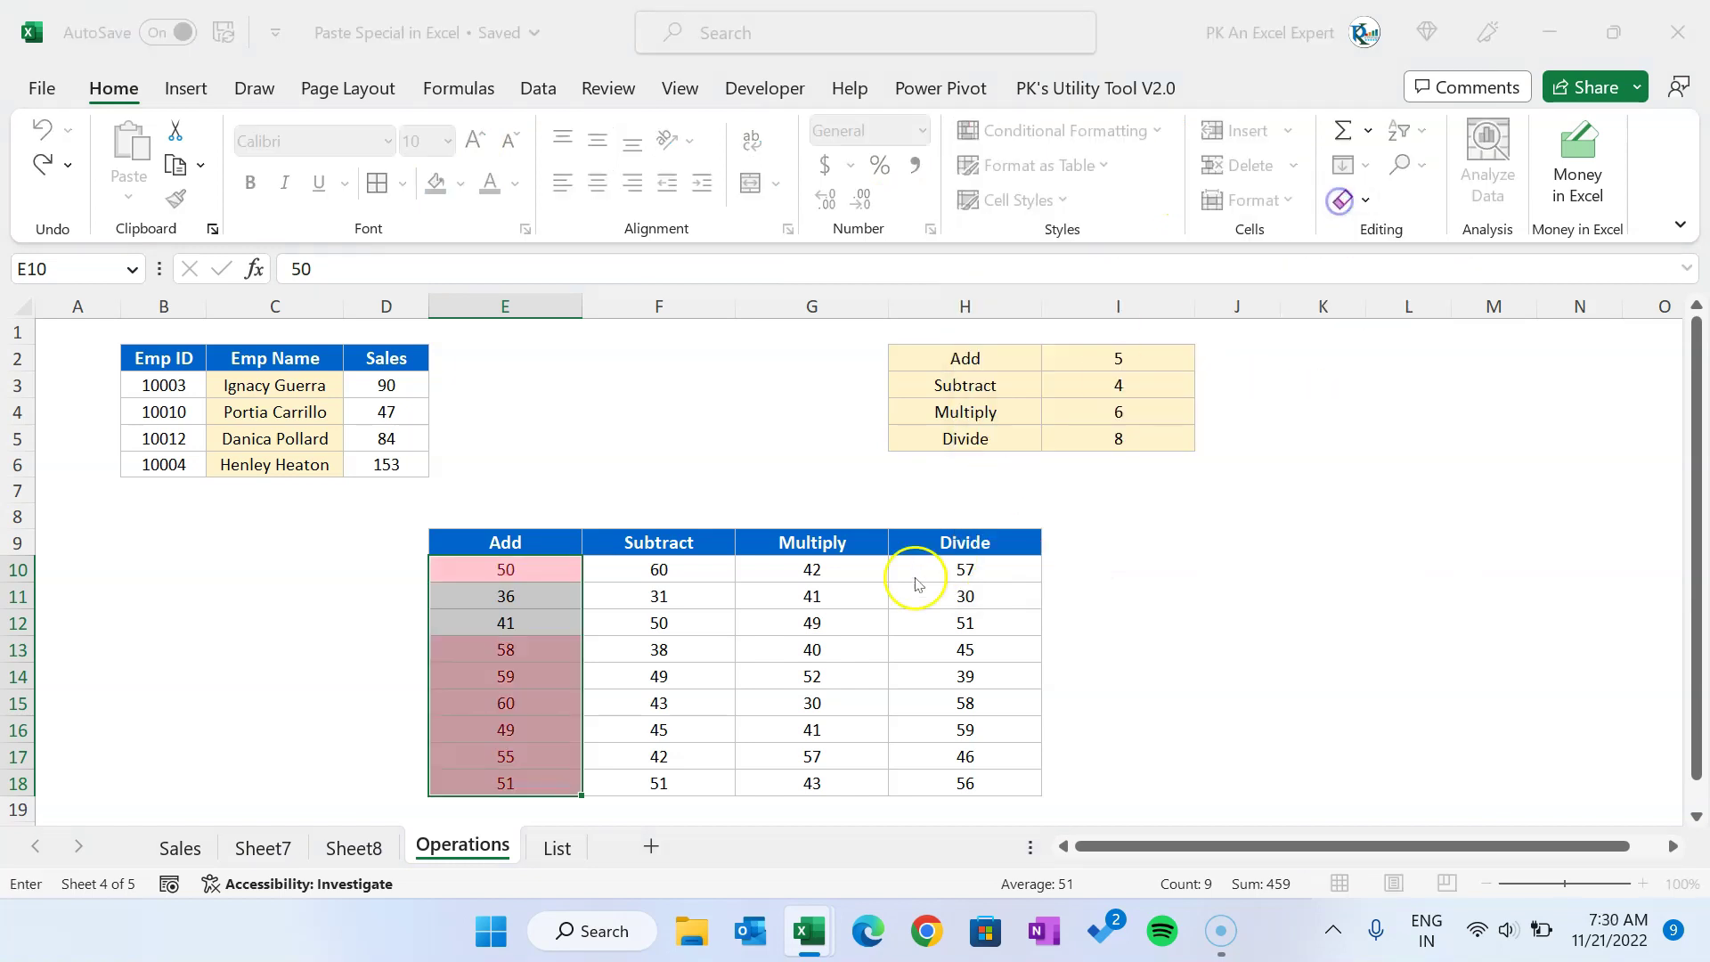
pyautogui.click(995, 572)
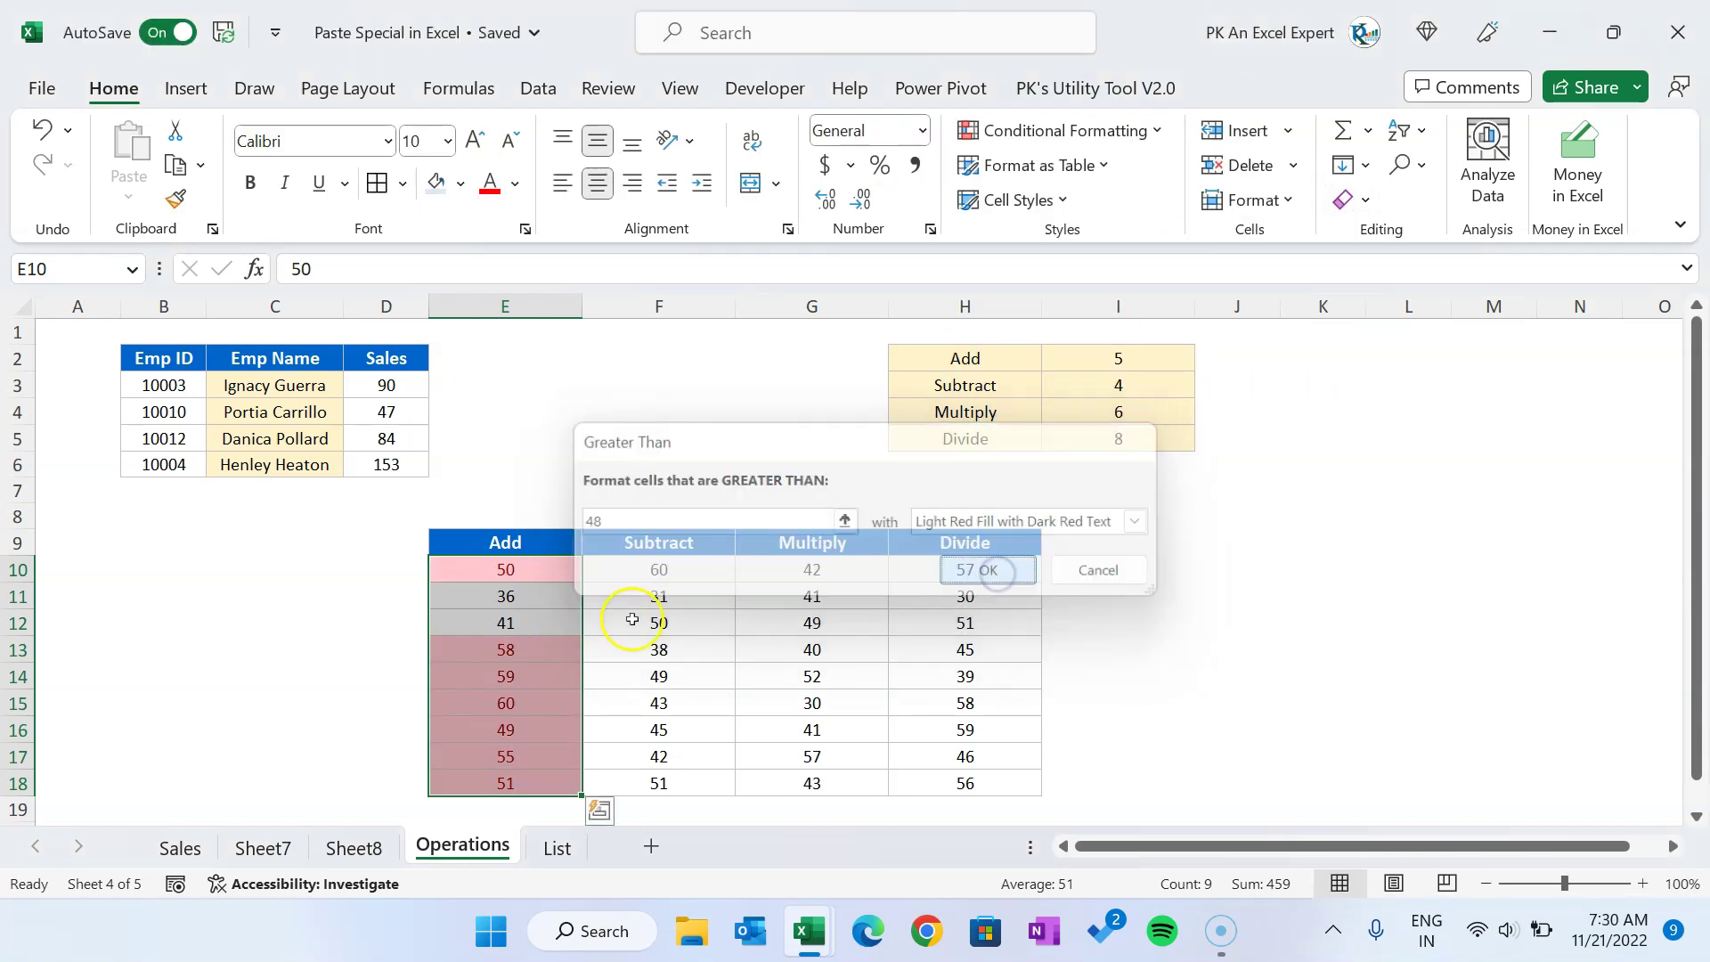
# Step: Highlight duplicate values in the Multiply column, G10:G18, with a light red fill using conditional formatting
pyautogui.moveTo(811, 588); pyautogui.dragTo(847, 783)
pyautogui.click(1060, 130)
pyautogui.moveTo(1081, 184)
pyautogui.click(1378, 581)
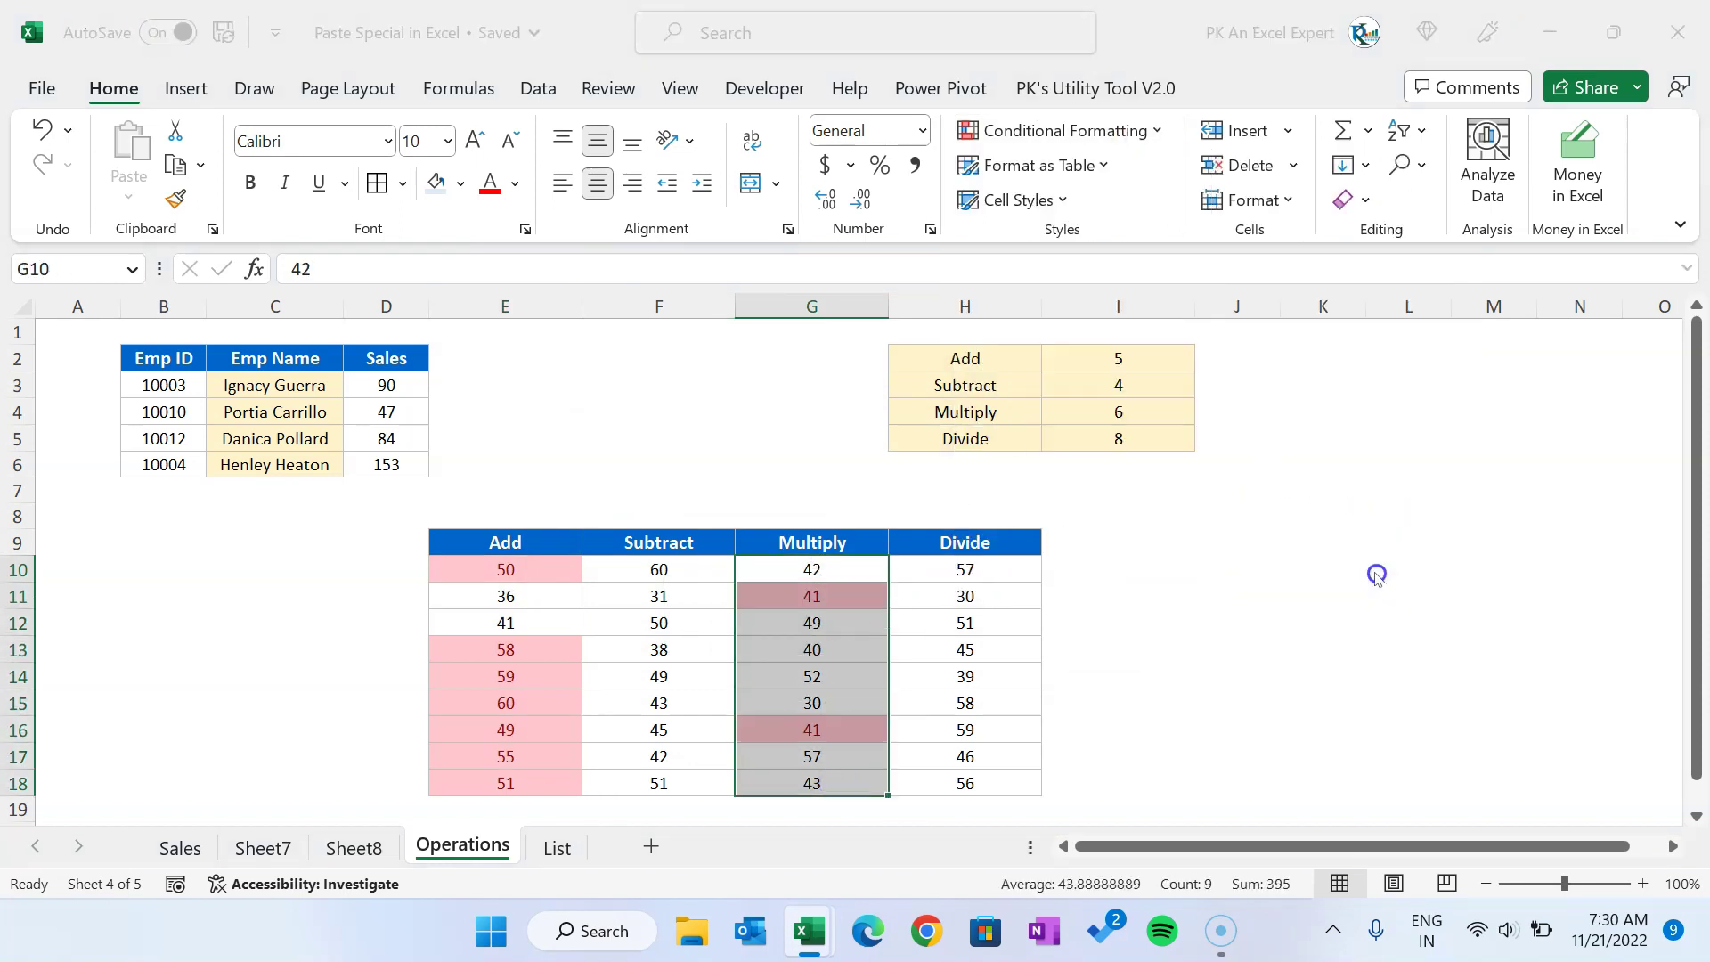
pyautogui.press('Return')
# Step: Copy E10:E18 and paste it at K9 using the All merging conditional formats option of Paste Special
pyautogui.moveTo(526, 563); pyautogui.dragTo(524, 783)
pyautogui.moveTo(815, 570); pyautogui.dragTo(845, 784)
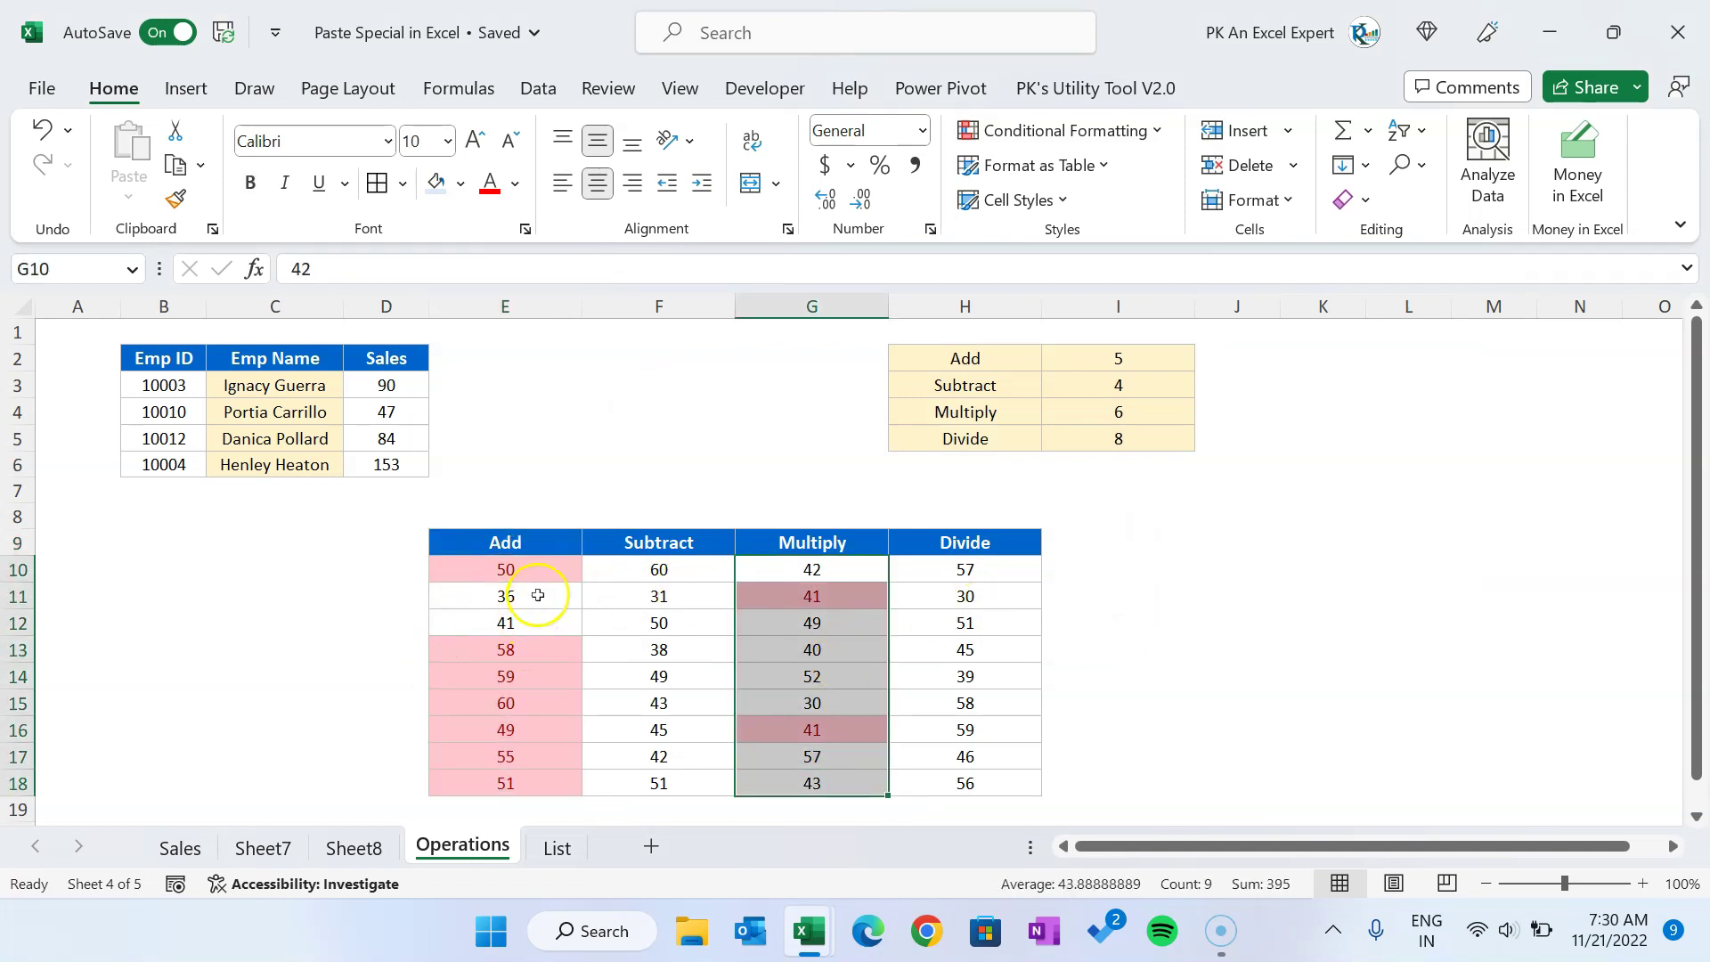
pyautogui.moveTo(1321, 545); pyautogui.dragTo(1340, 748)
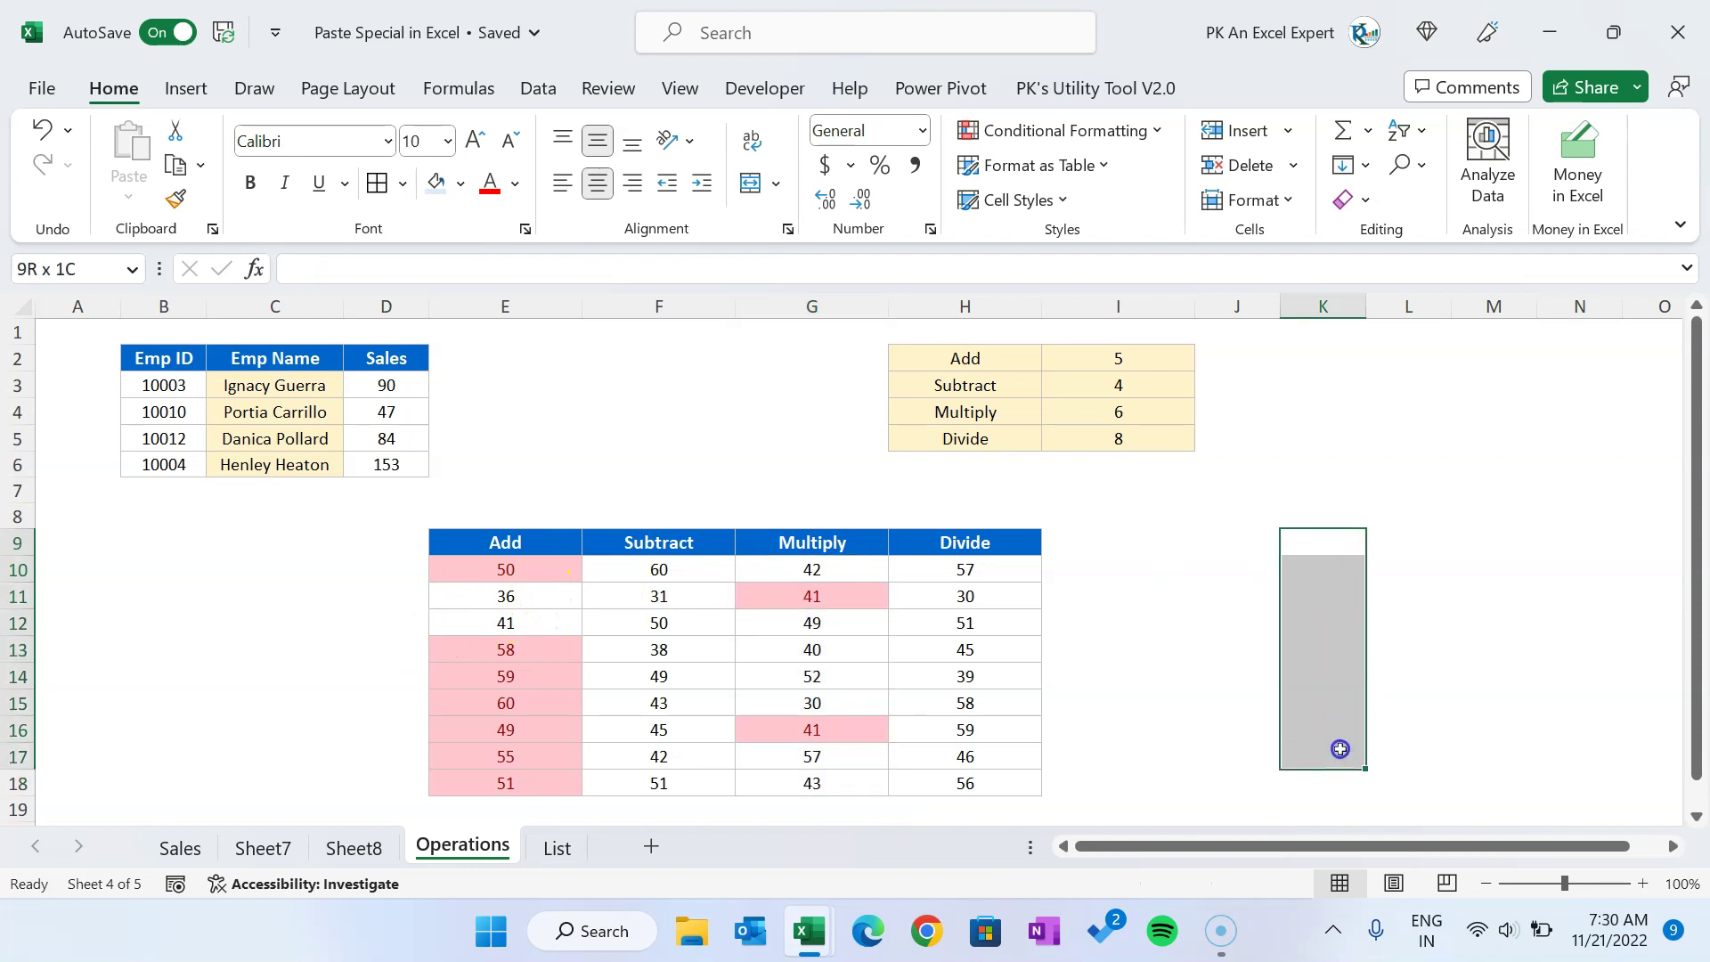
pyautogui.moveTo(514, 577); pyautogui.dragTo(524, 779)
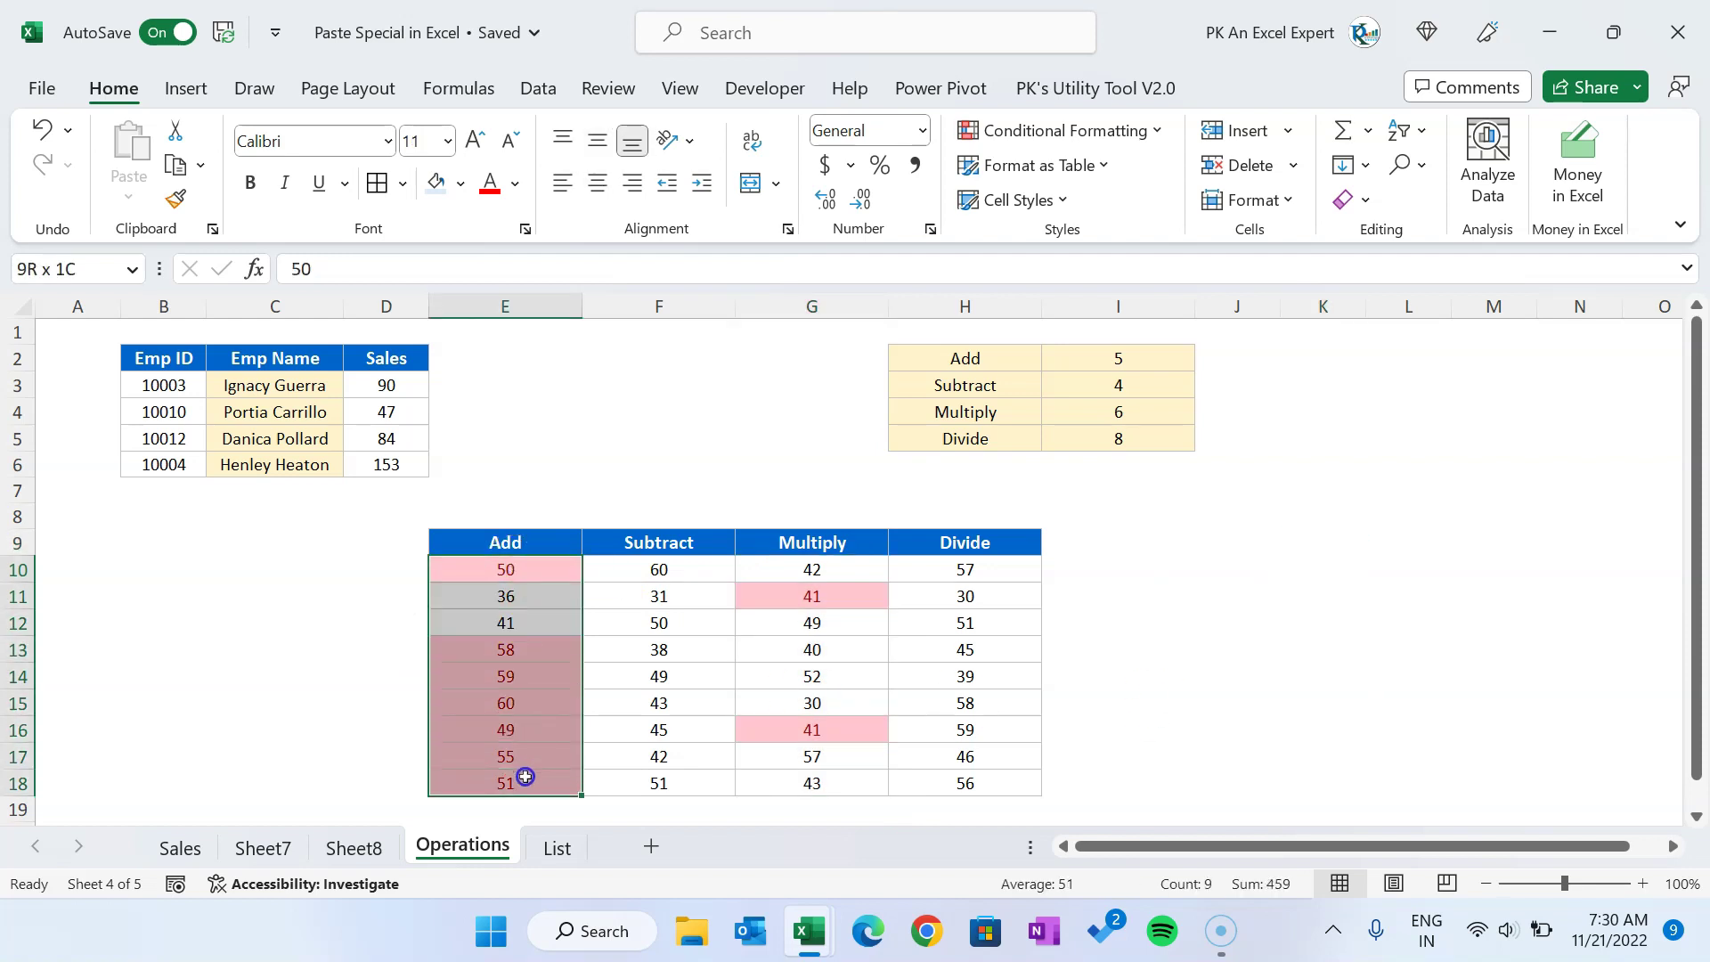
pyautogui.hotkey('ctrl', 'c')
pyautogui.click(1327, 545)
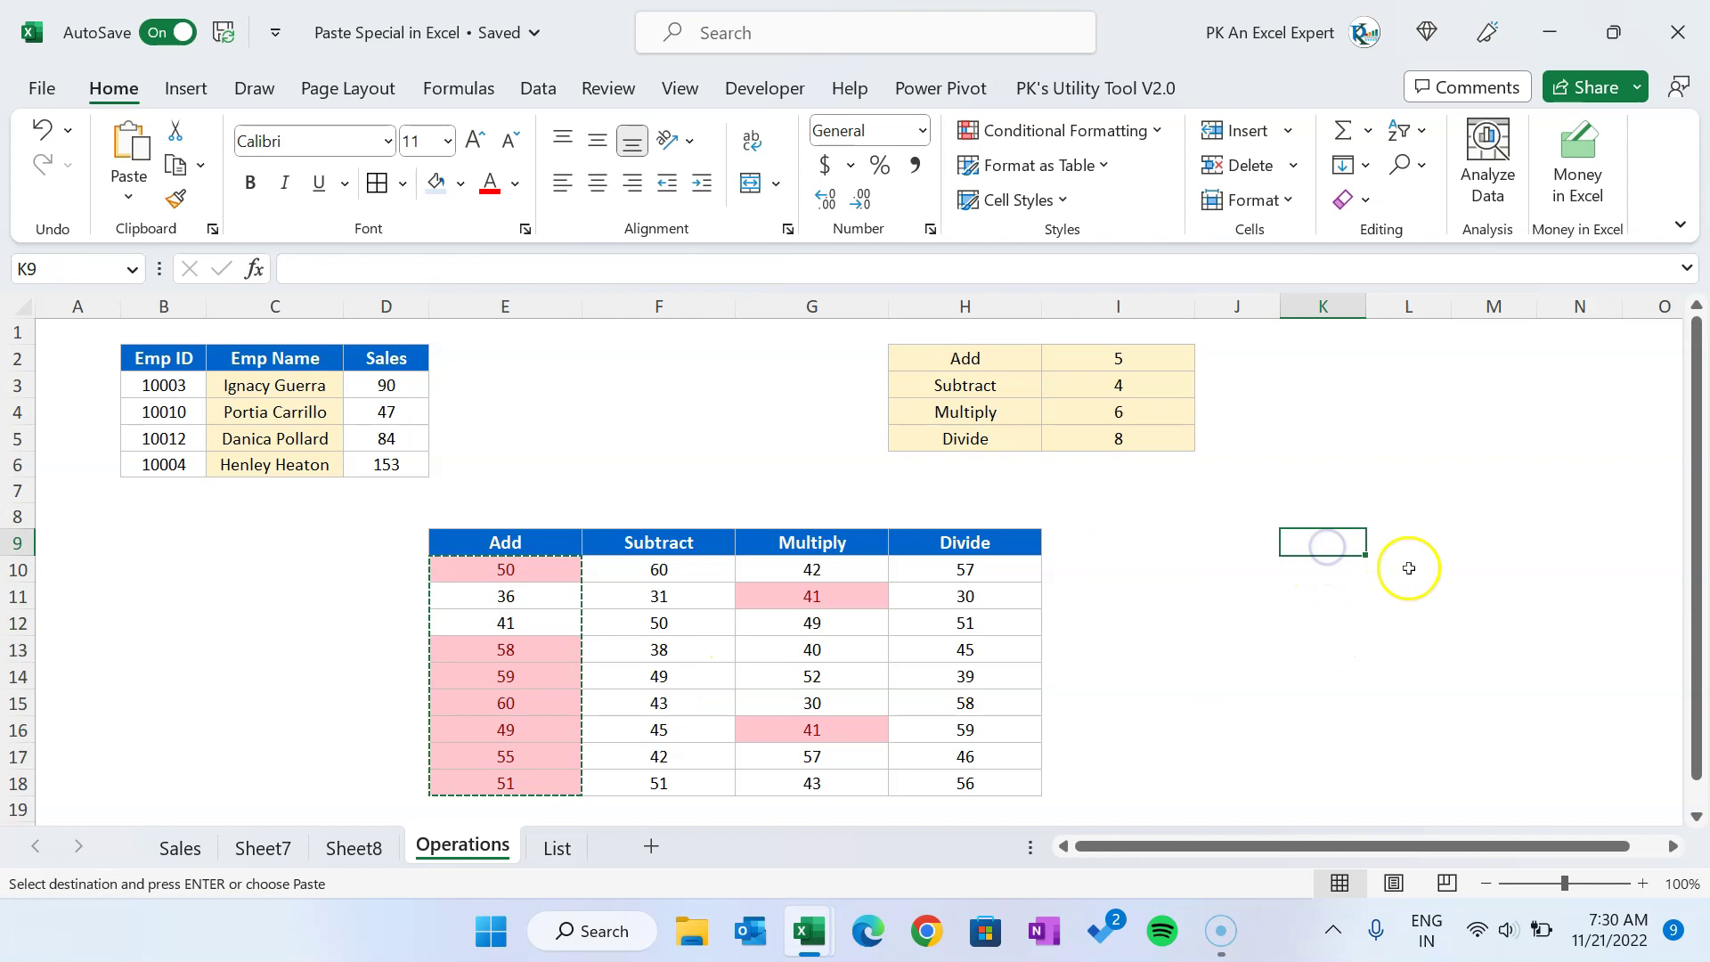
pyautogui.hotkey('ctrl', 'alt', 'v')
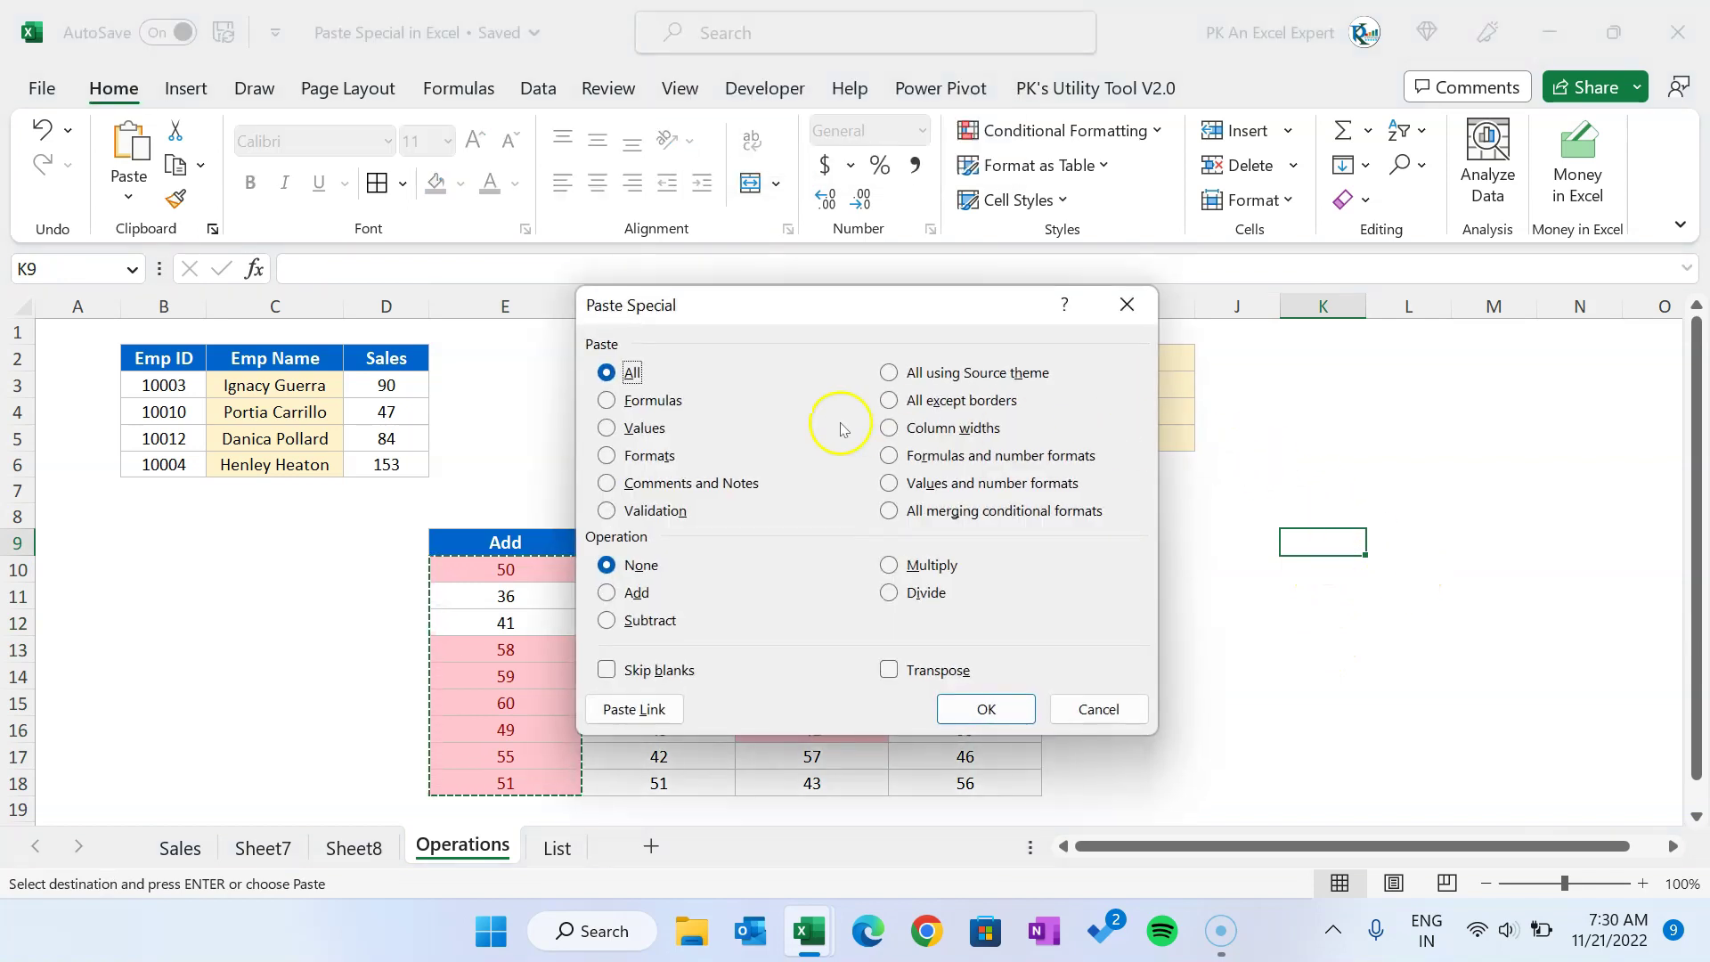
pyautogui.click(924, 512)
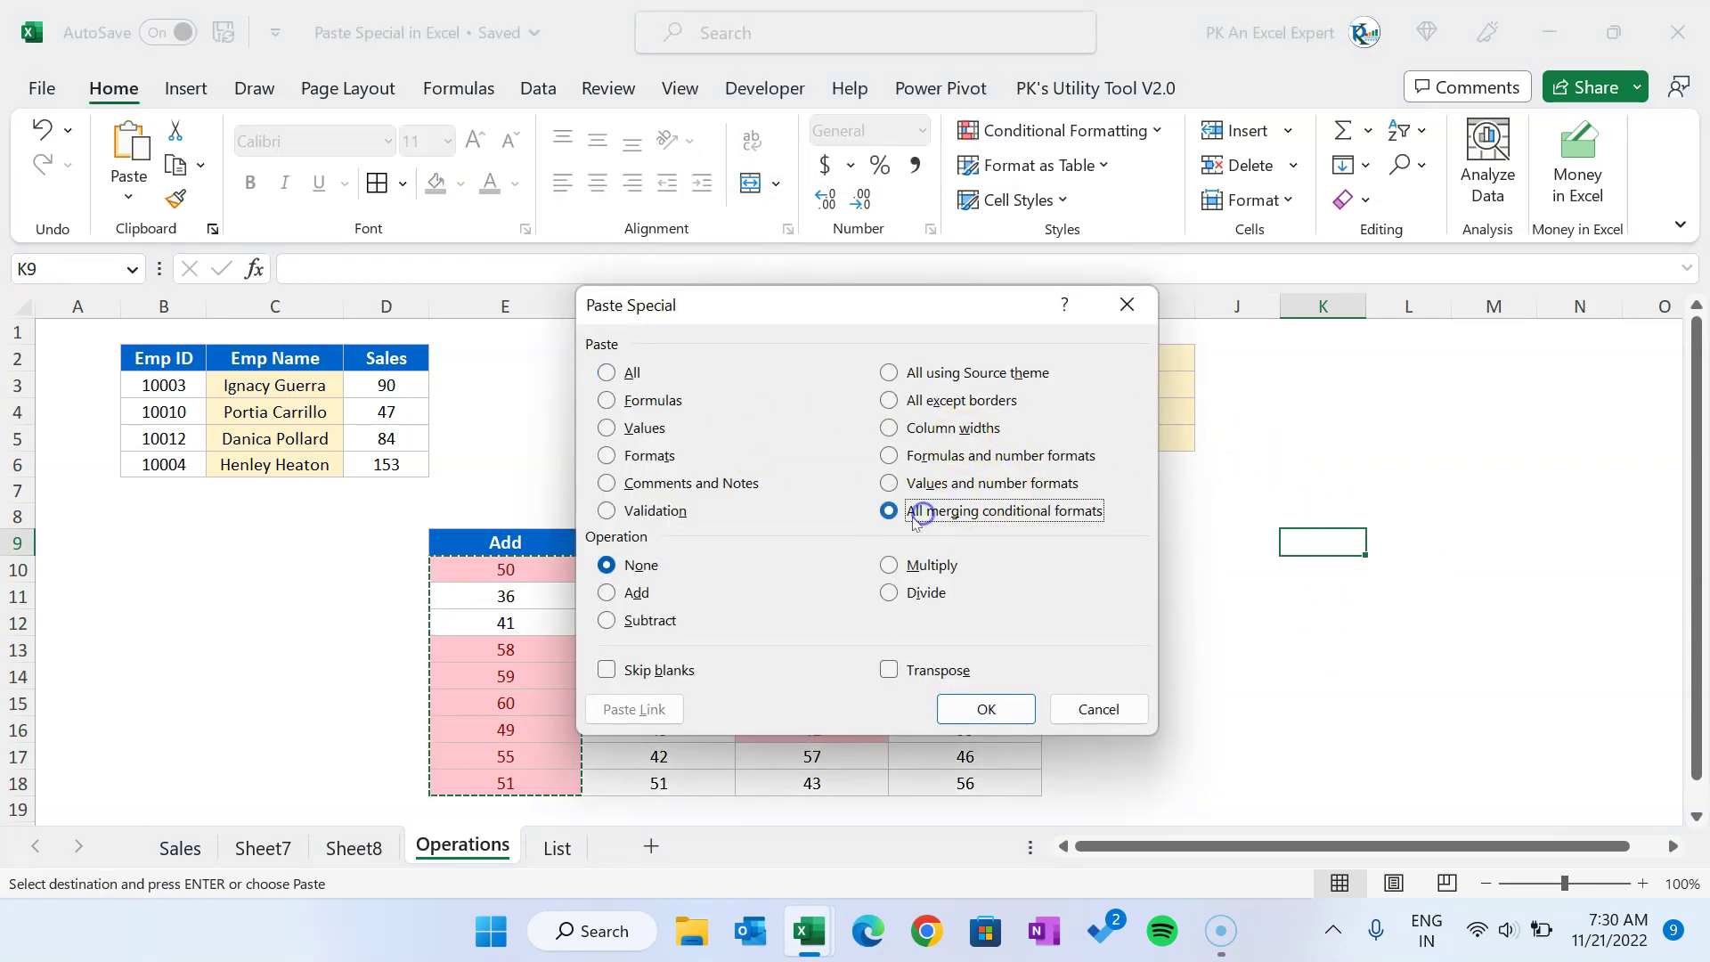
pyautogui.click(986, 708)
pyautogui.click(1343, 615)
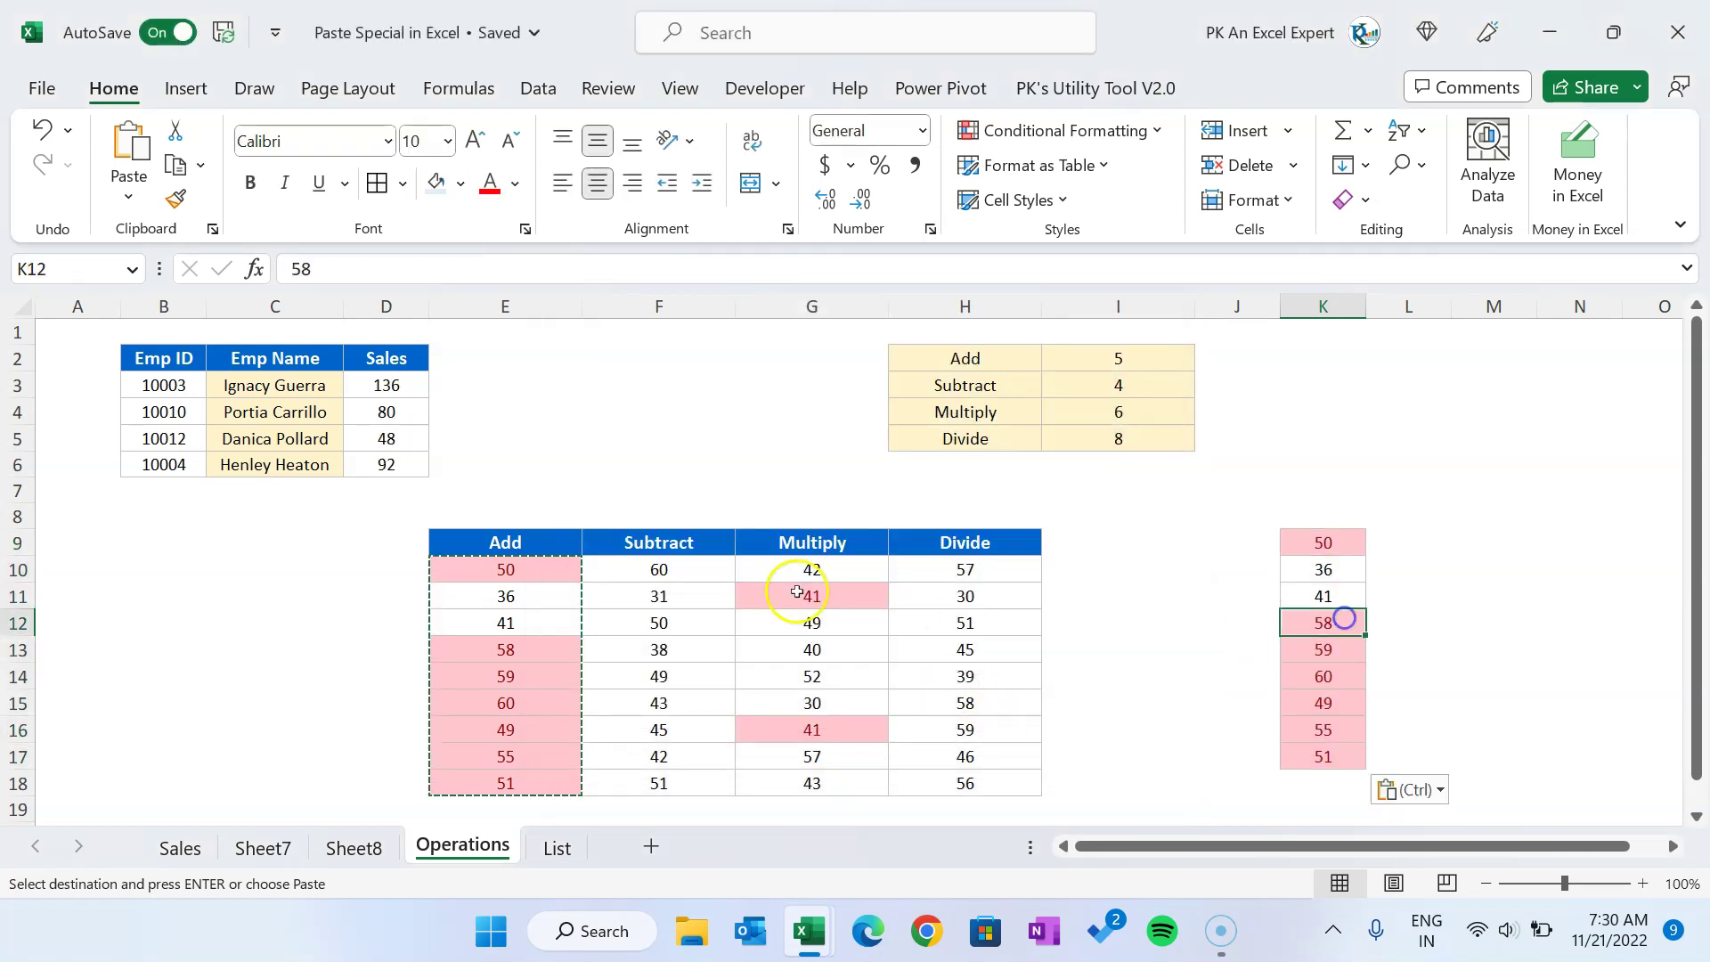
pyautogui.press('Escape')
# Step: Copy G10:G18 and paste it over the K9 range with the All merging conditional formats option
pyautogui.moveTo(811, 569); pyautogui.dragTo(847, 783)
pyautogui.hotkey('ctrl', 'c')
pyautogui.click(1327, 541)
pyautogui.hotkey('alt', 'e')
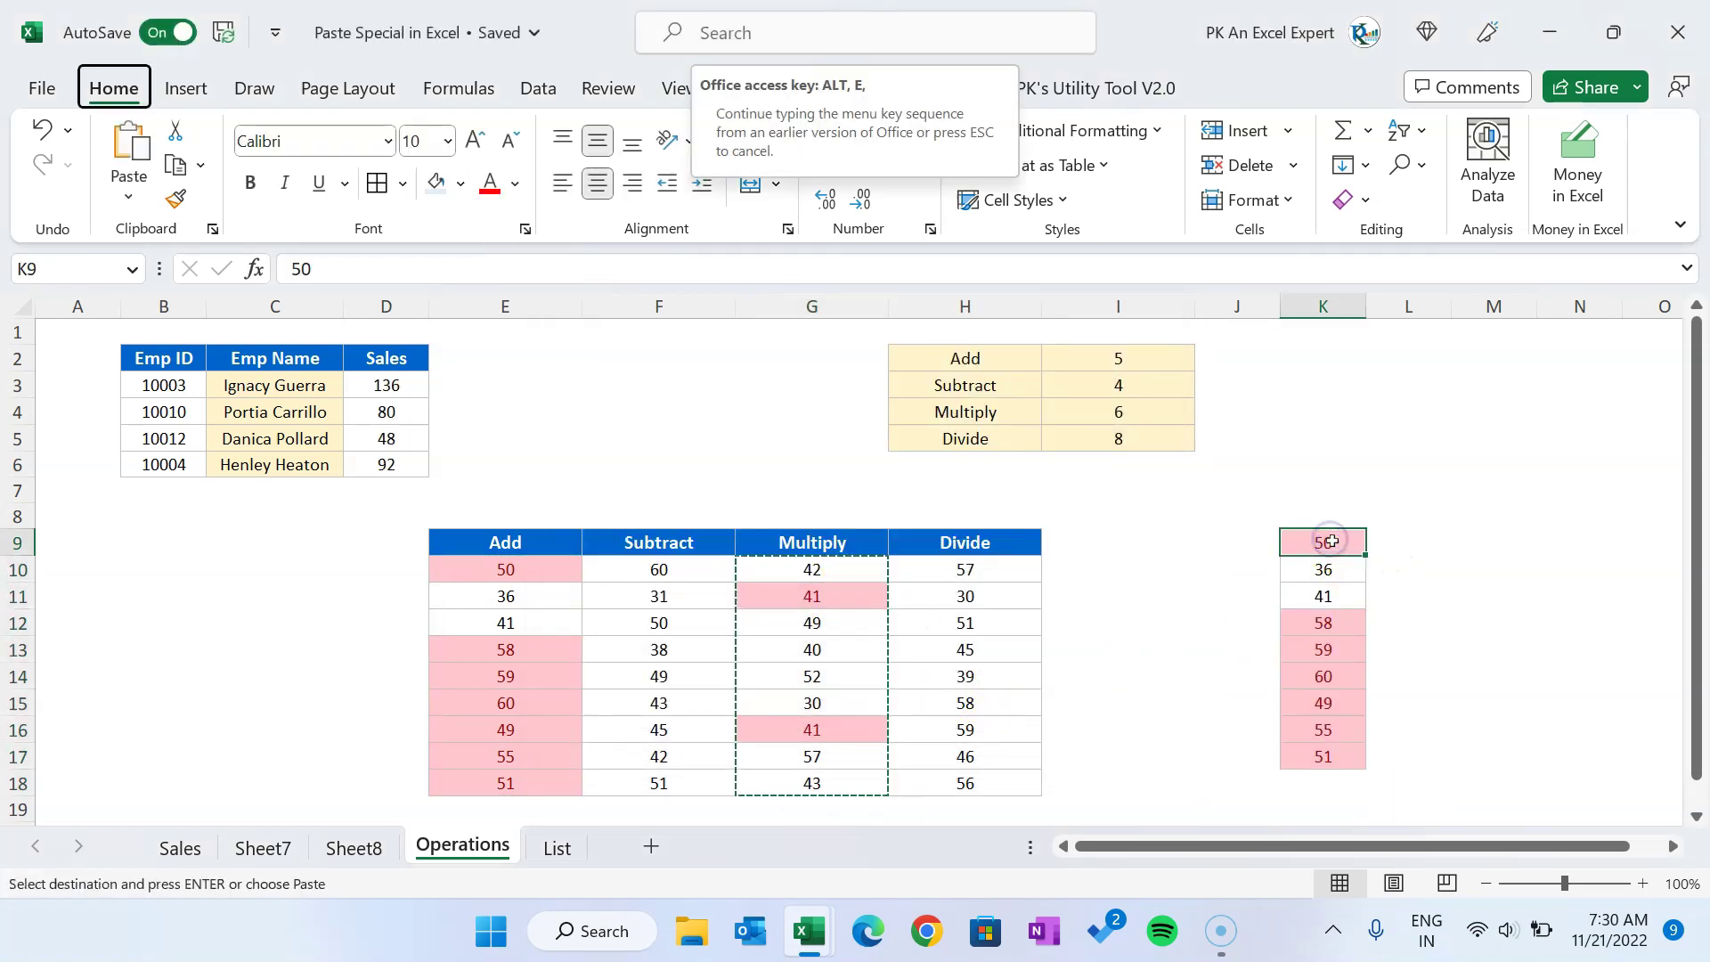
pyautogui.press('s')
pyautogui.click(968, 517)
pyautogui.click(987, 708)
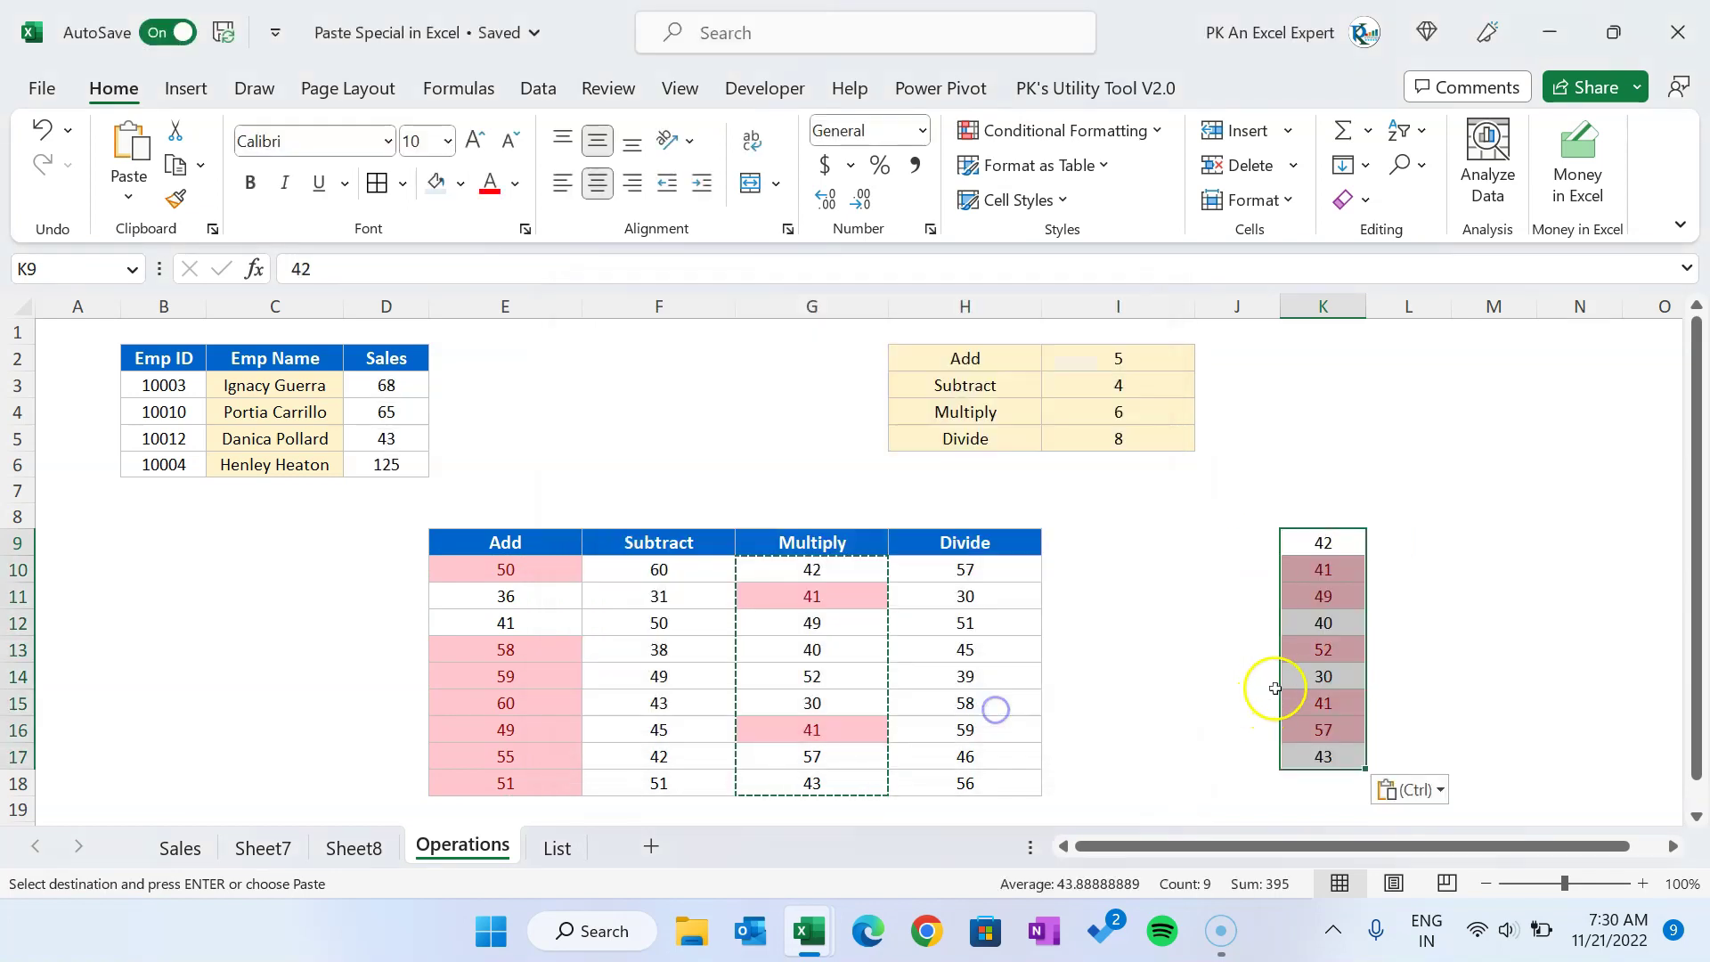
# Step: Examine which conditional formatting rules apply to the pasted cell K10
pyautogui.click(1314, 606)
pyautogui.click(1333, 569)
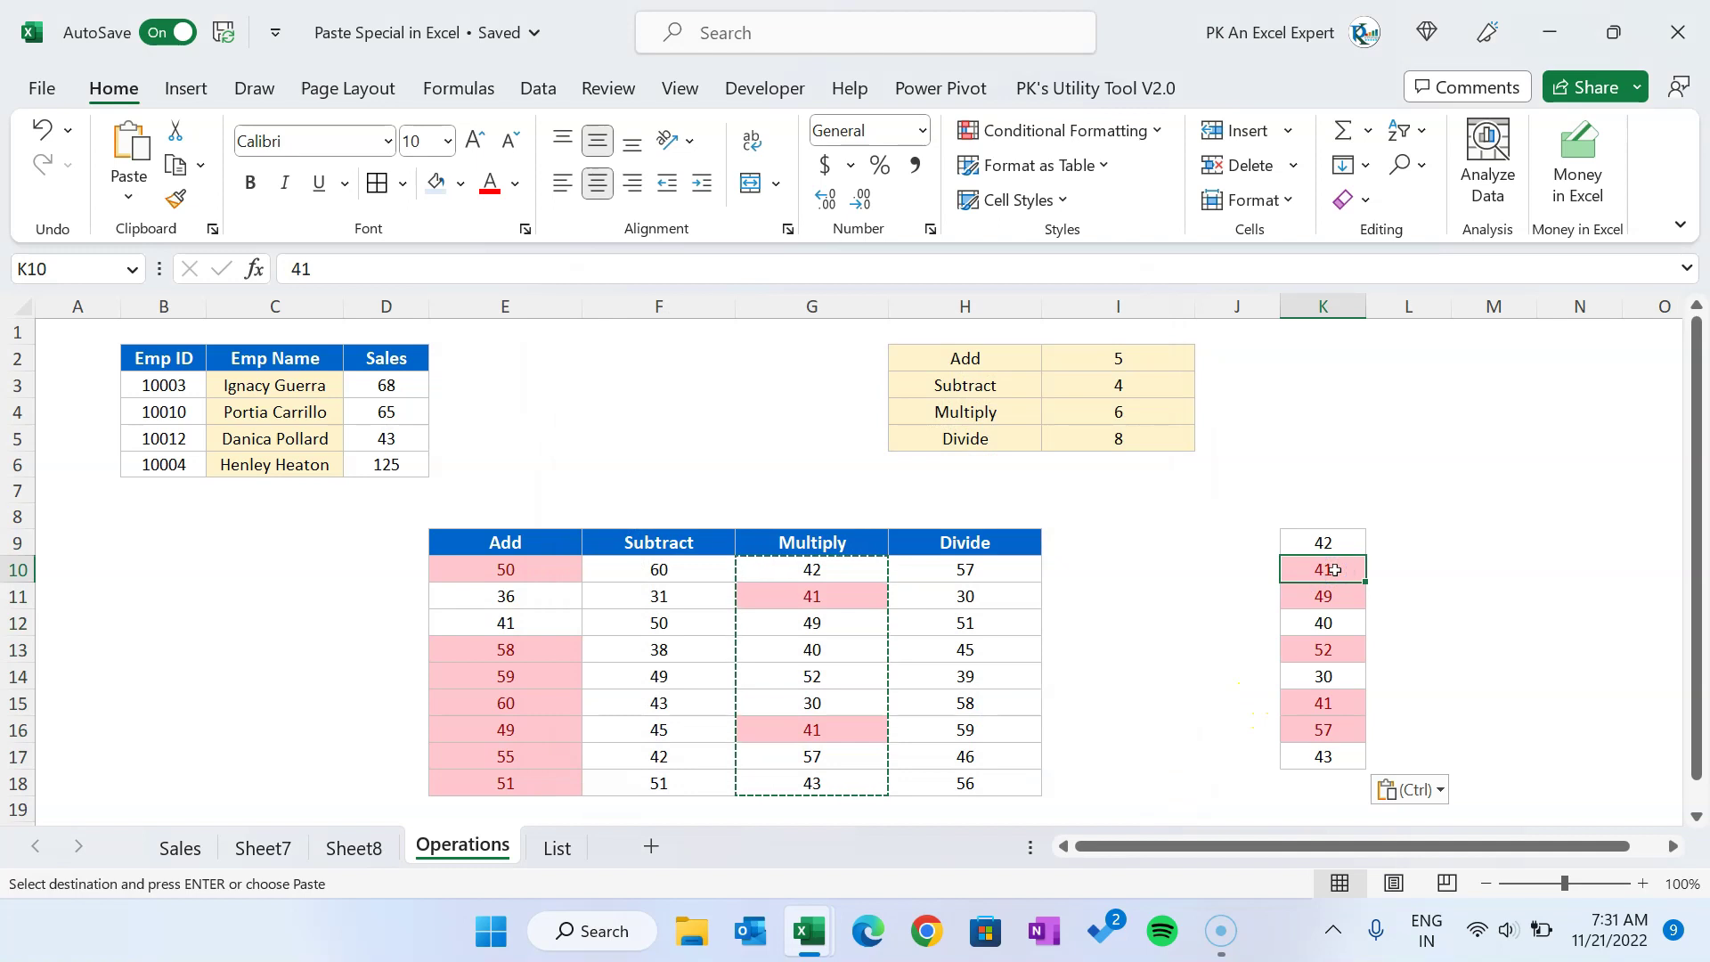
pyautogui.hotkey('alt', 'o')
pyautogui.press('d')
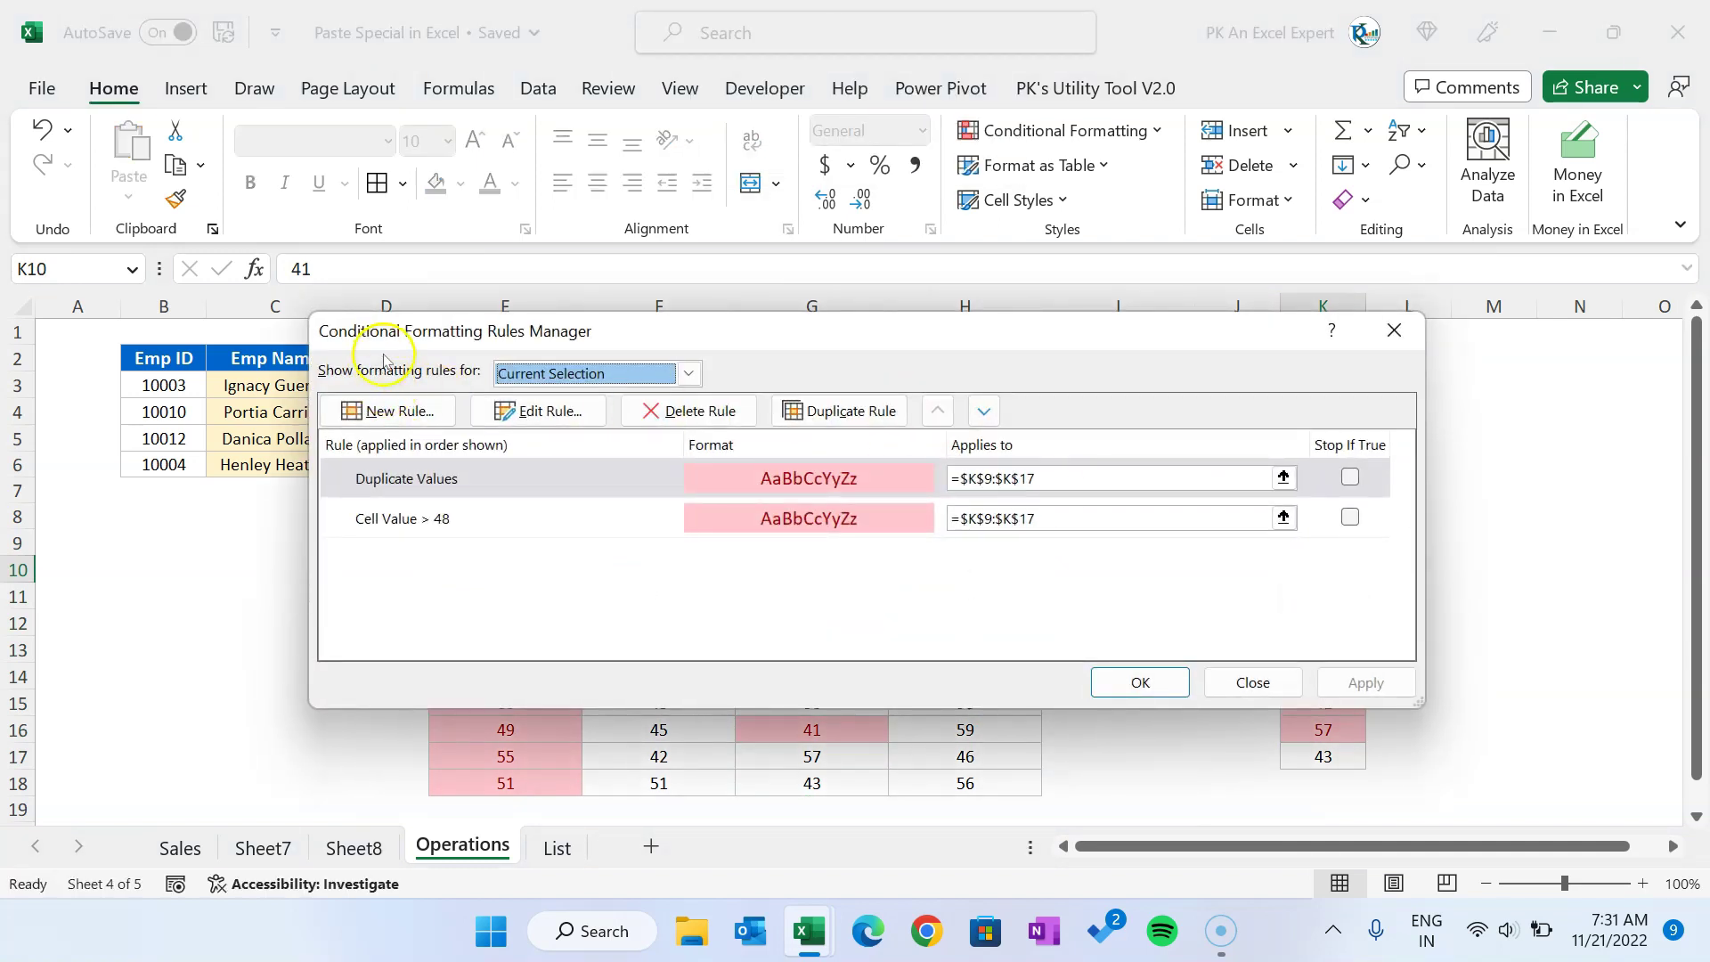
pyautogui.click(434, 486)
pyautogui.click(431, 514)
pyautogui.click(439, 481)
pyautogui.click(427, 513)
pyautogui.click(437, 481)
pyautogui.click(431, 514)
pyautogui.click(1395, 331)
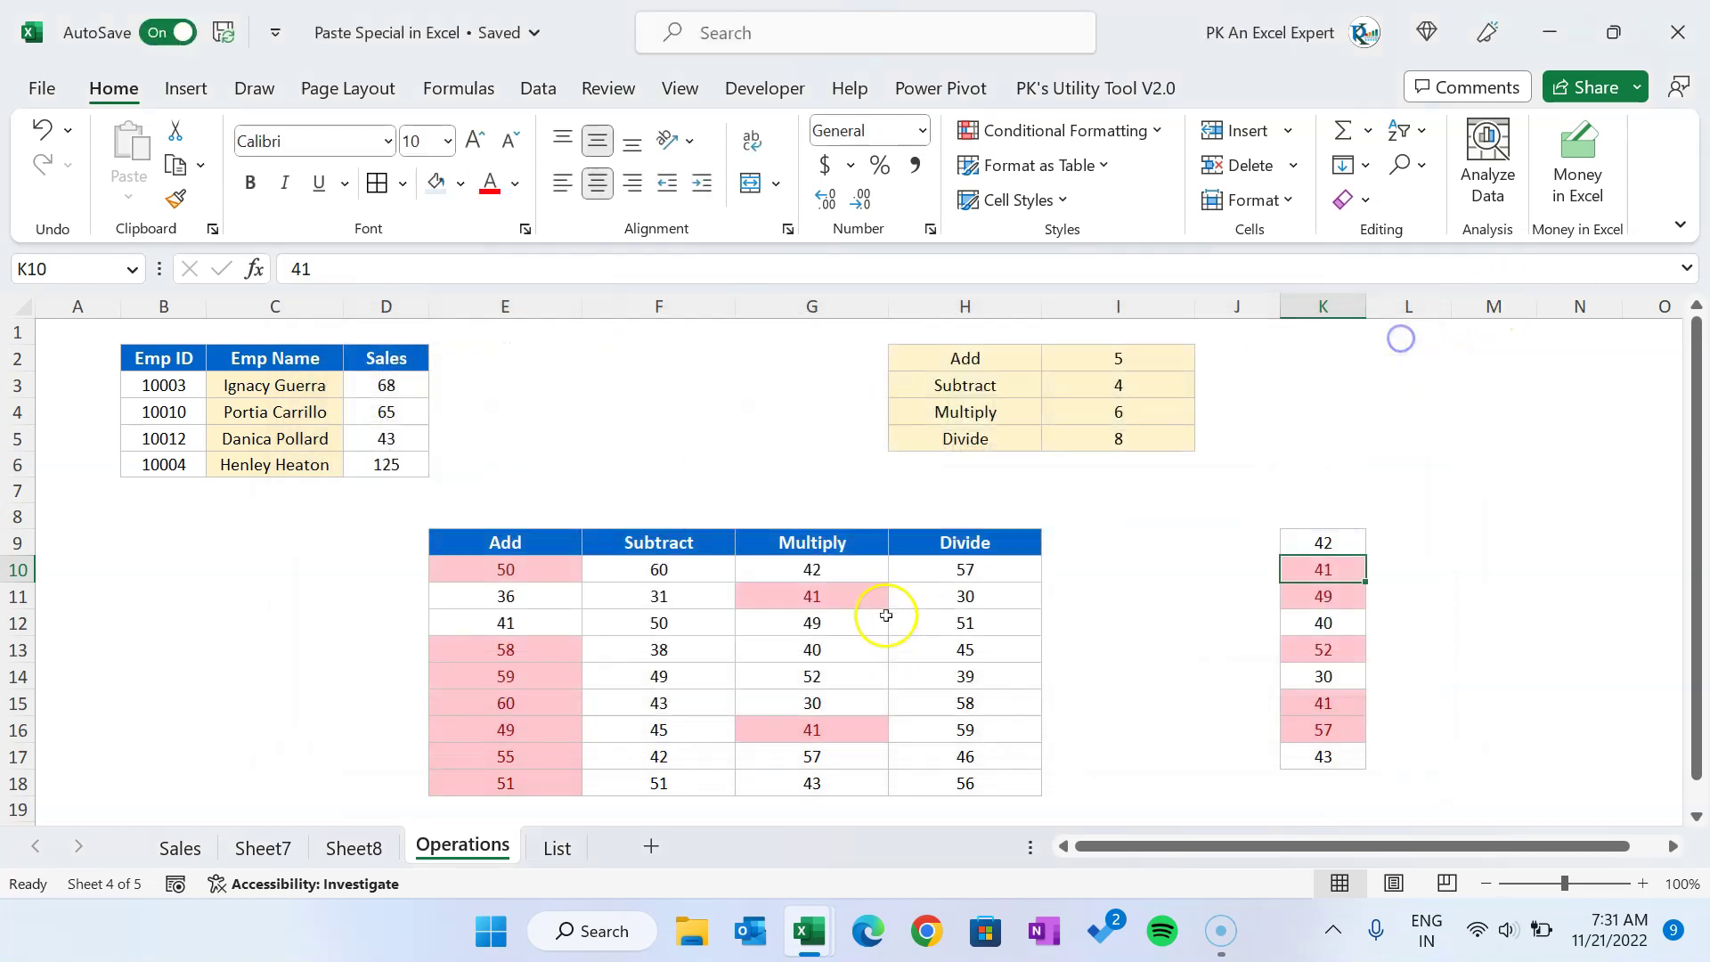
# Step: Copy G10:G18 and paste it normally over the range starting at K9
pyautogui.moveTo(840, 565); pyautogui.dragTo(844, 758)
pyautogui.hotkey('ctrl', 'c')
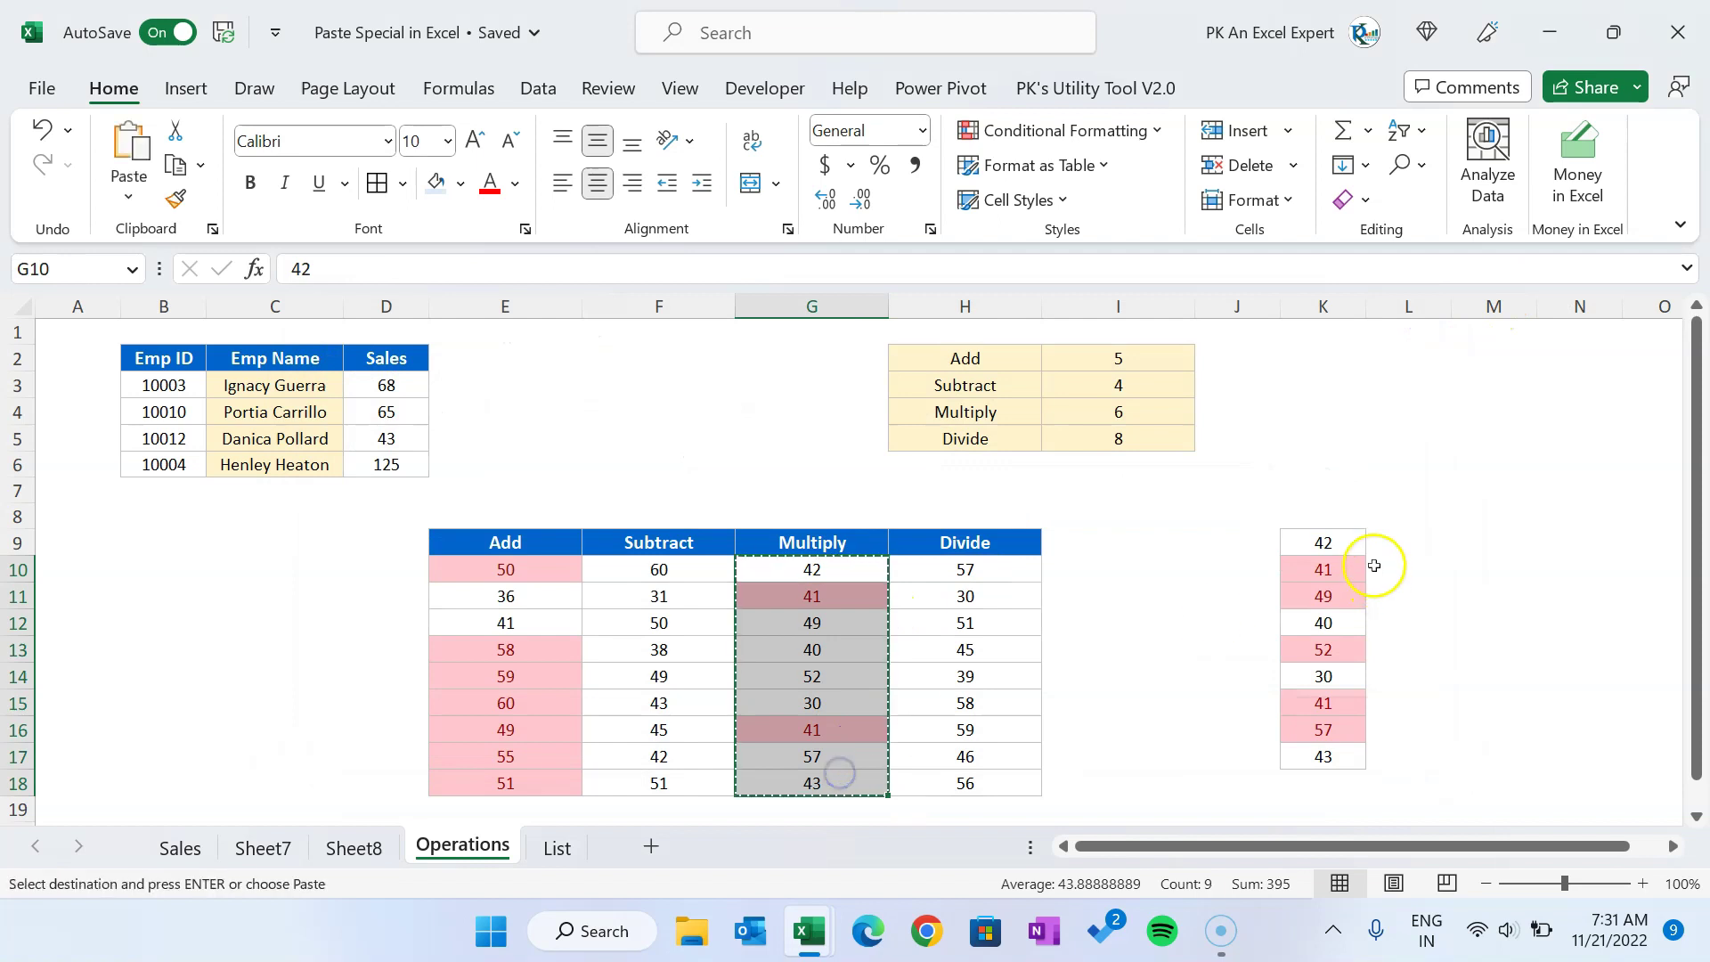
pyautogui.click(1341, 545)
pyautogui.hotkey('ctrl', 'v')
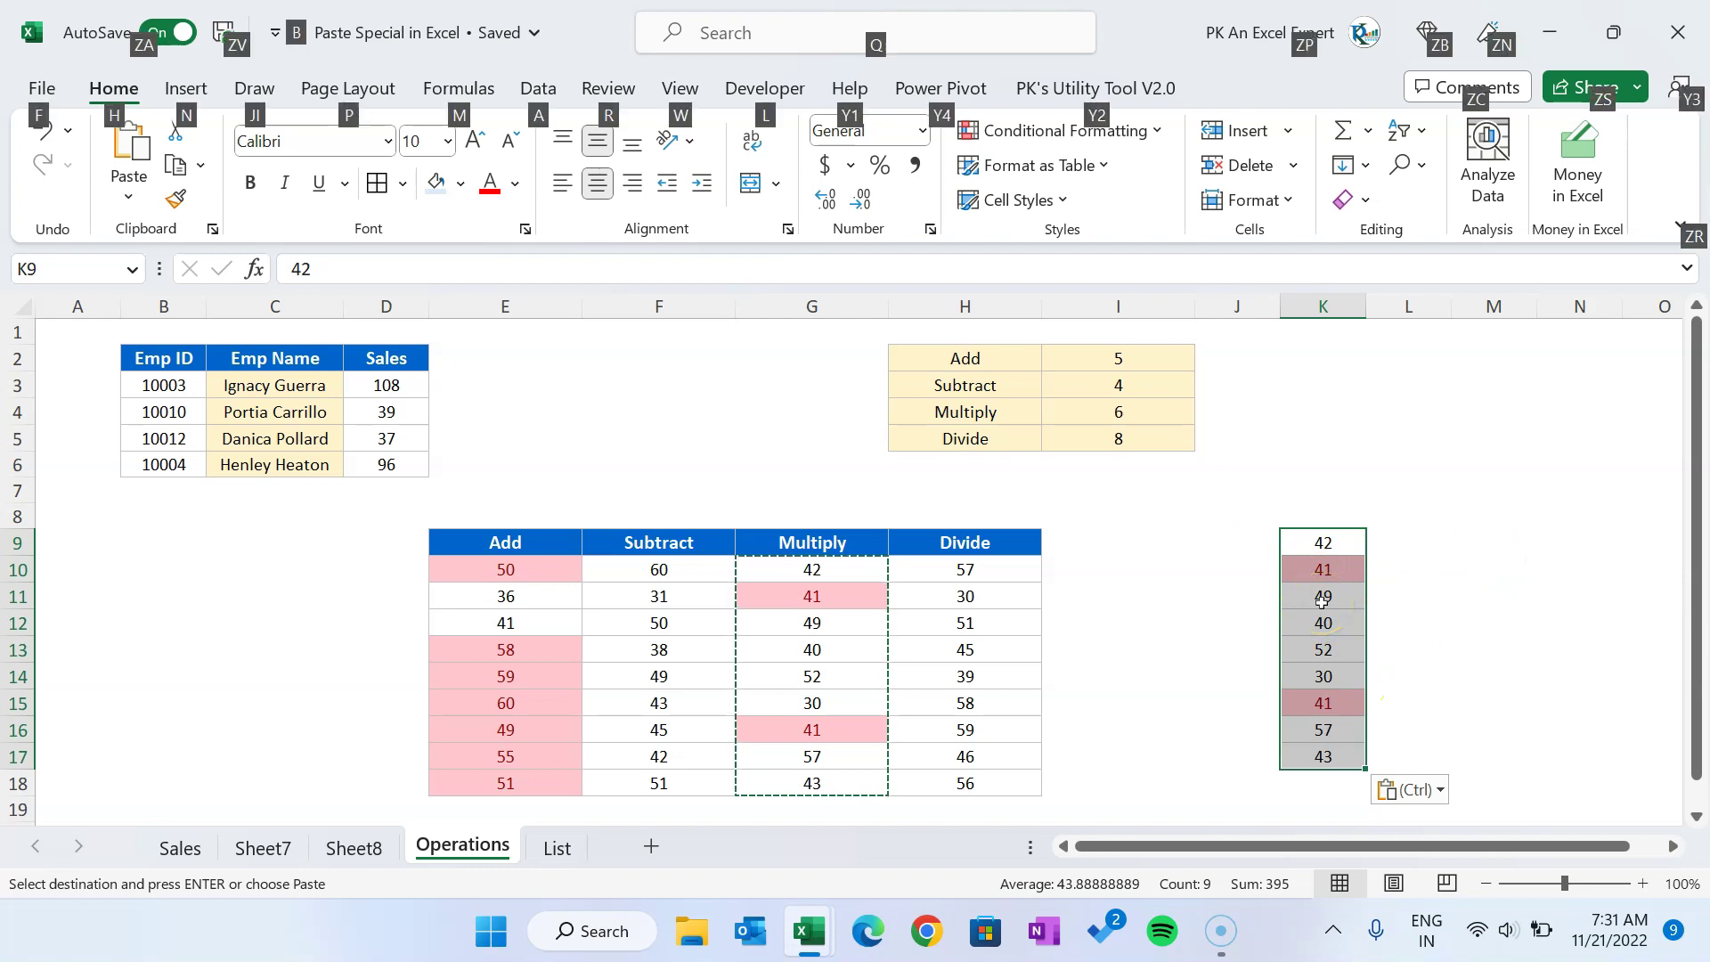
pyautogui.press('Escape')
# Step: Check the conditional formatting rules that apply to K9:K17 after the normal paste
pyautogui.press('alt')
pyautogui.press('o')
pyautogui.press('d')
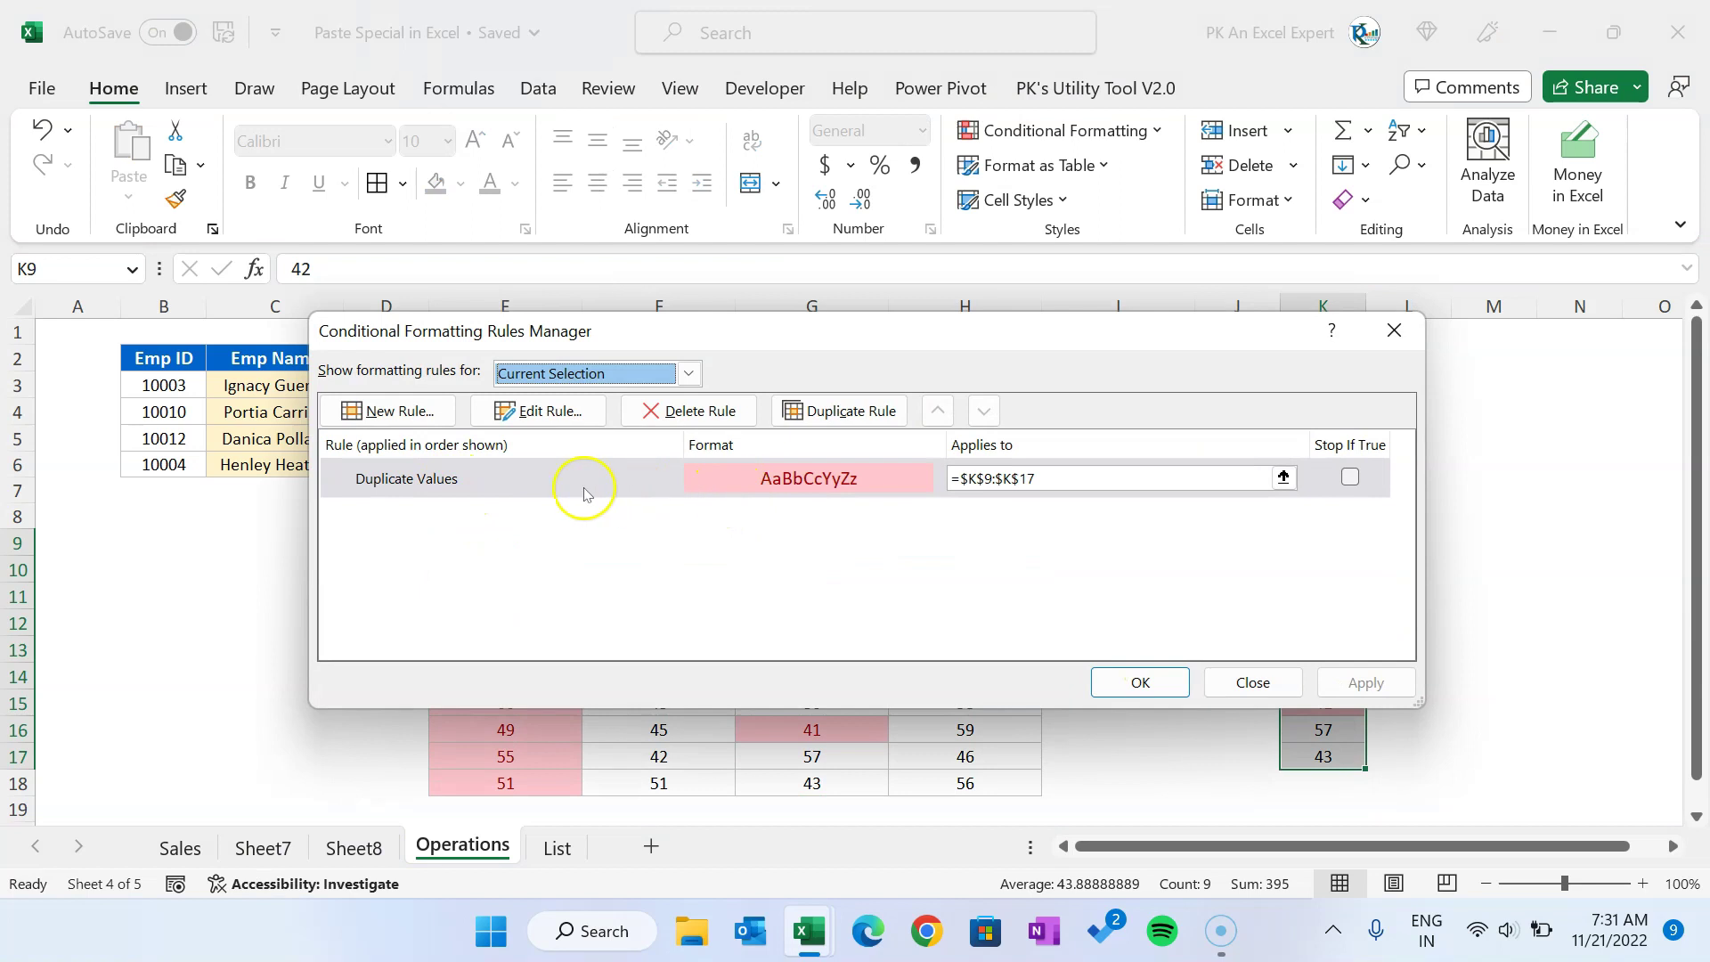
pyautogui.click(1392, 333)
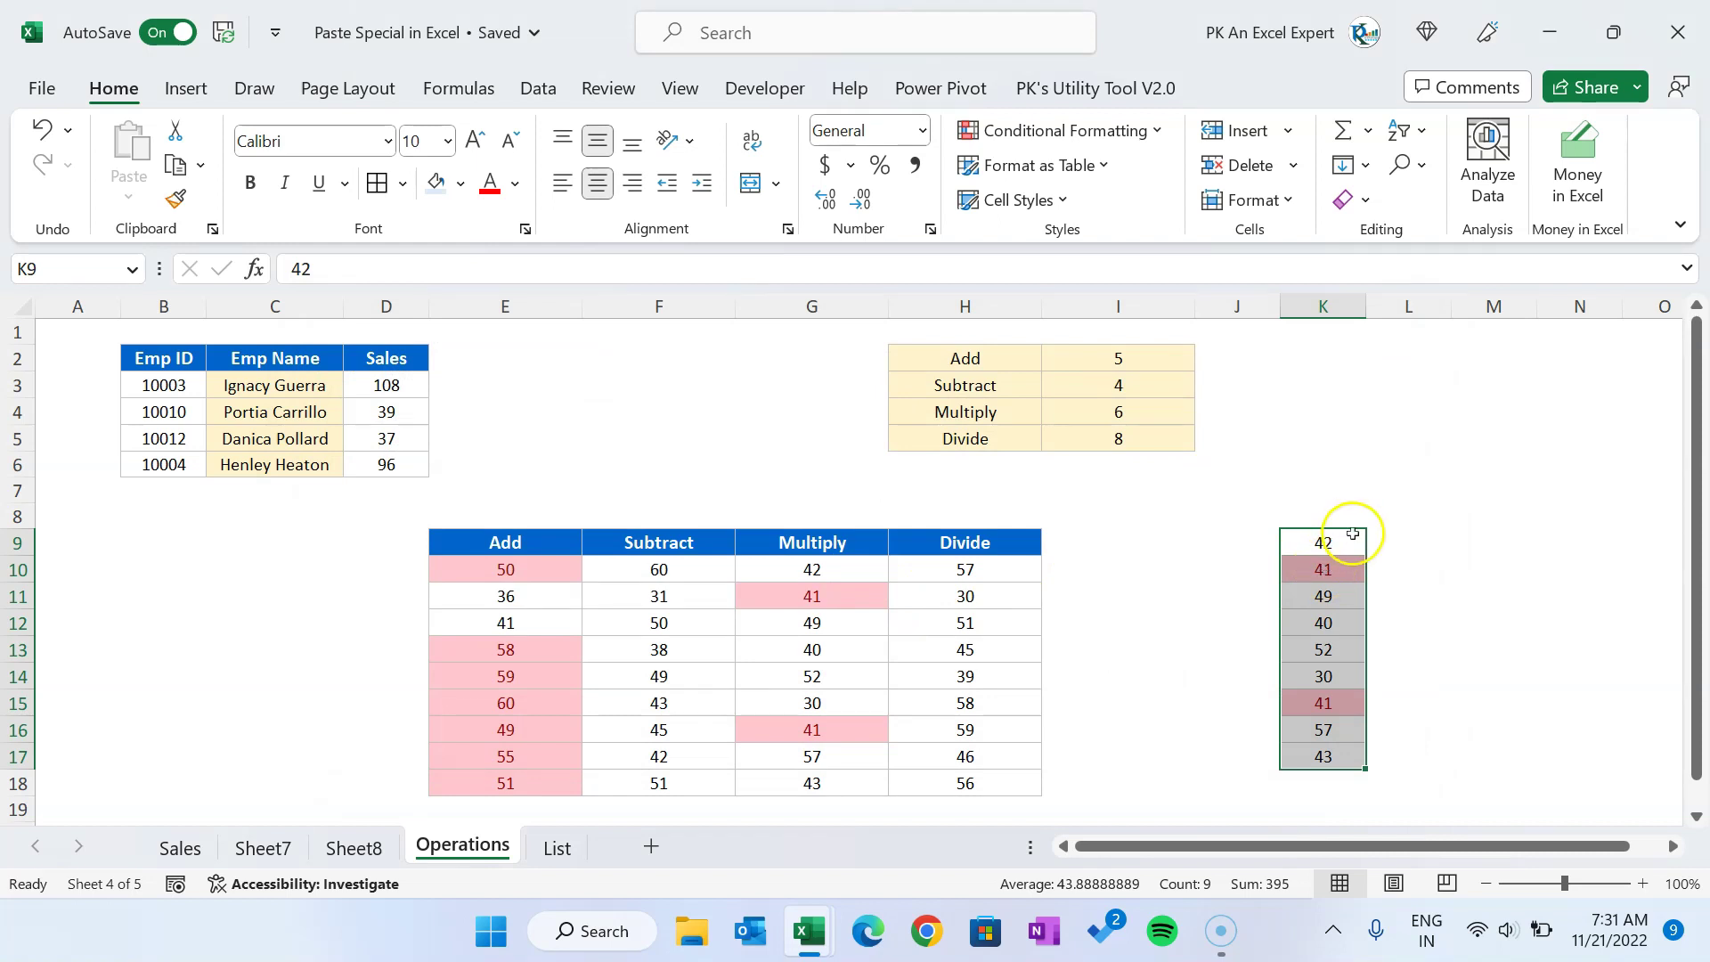
# Step: Review the Paste Special options for cell H10 and close the dialog without pasting
pyautogui.press('alt')
pyautogui.press('e')
pyautogui.press('s')
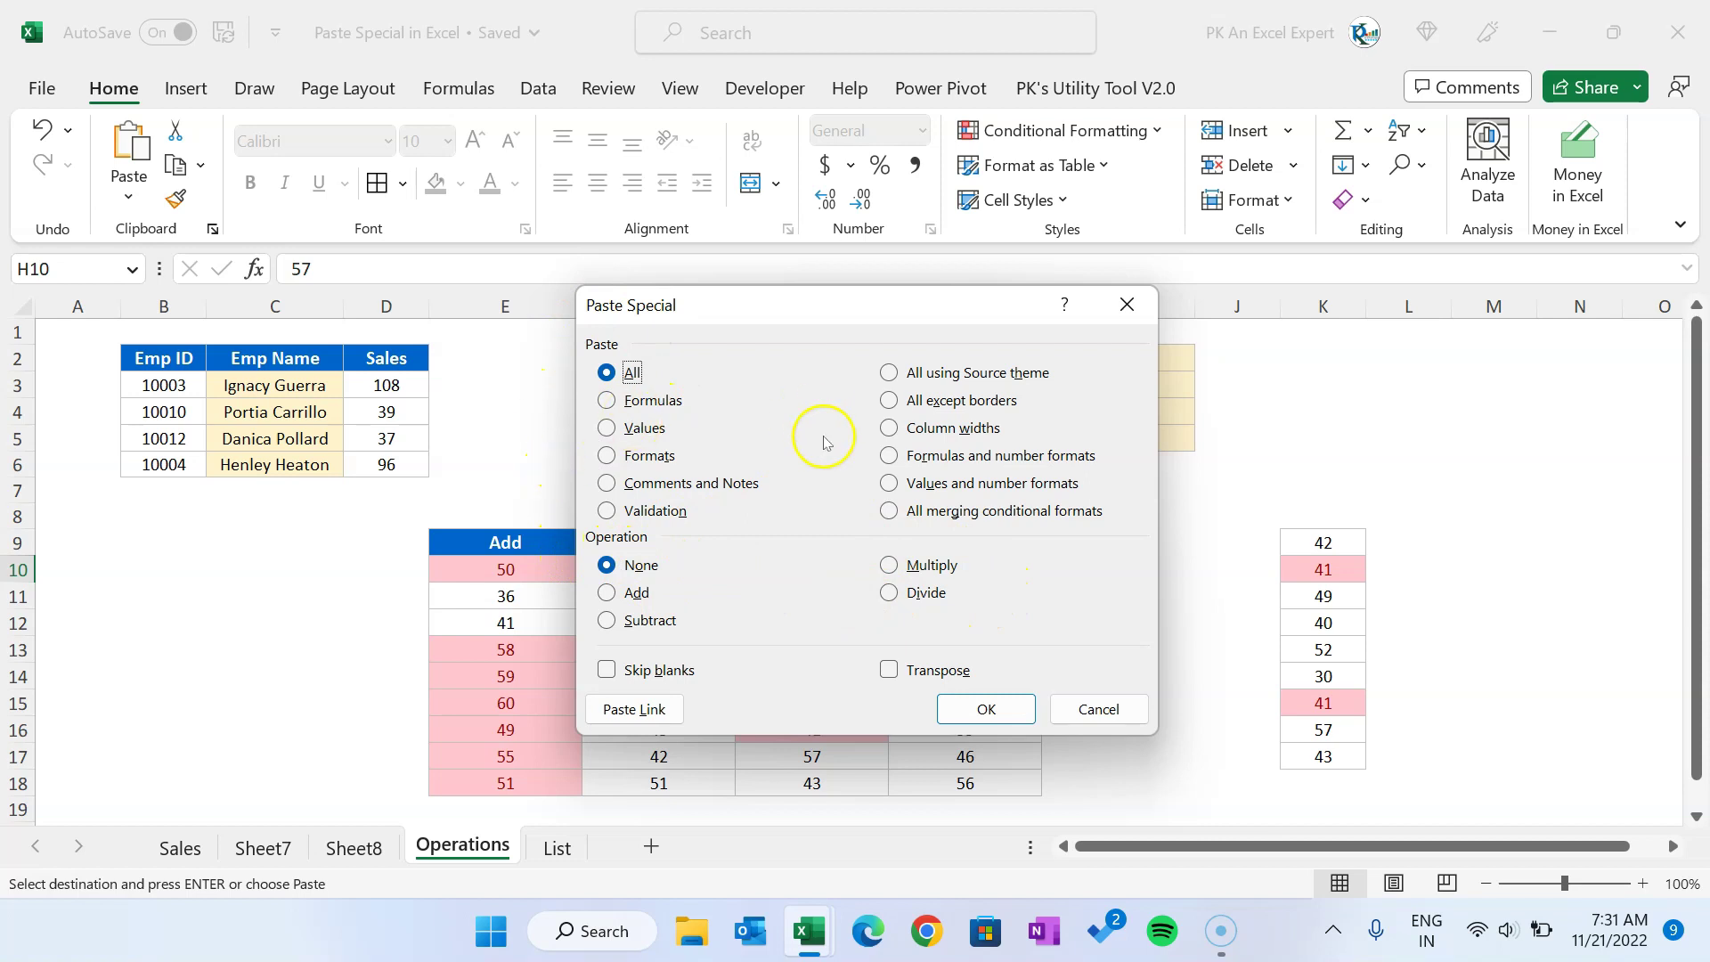
pyautogui.press('Escape')
# Step: Clear K8:K17 and remove the conditional formatting rules from the entire sheet
pyautogui.moveTo(1327, 515); pyautogui.dragTo(1331, 759)
pyautogui.press('Delete')
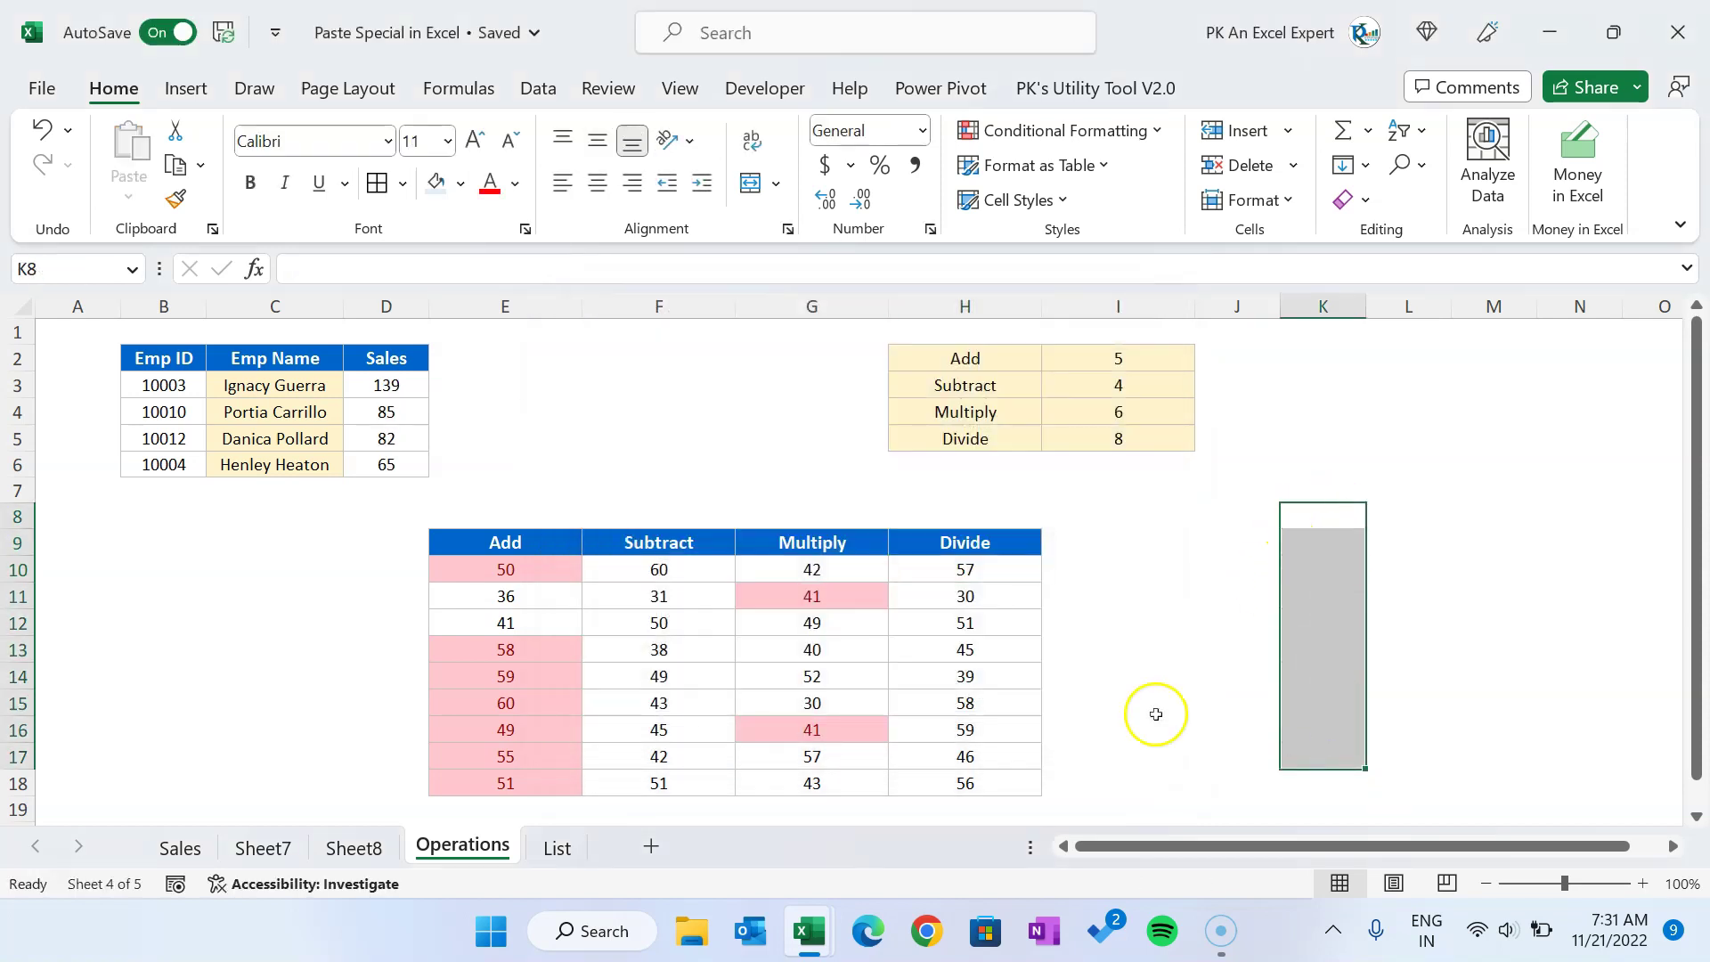
pyautogui.moveTo(536, 566); pyautogui.dragTo(1004, 785)
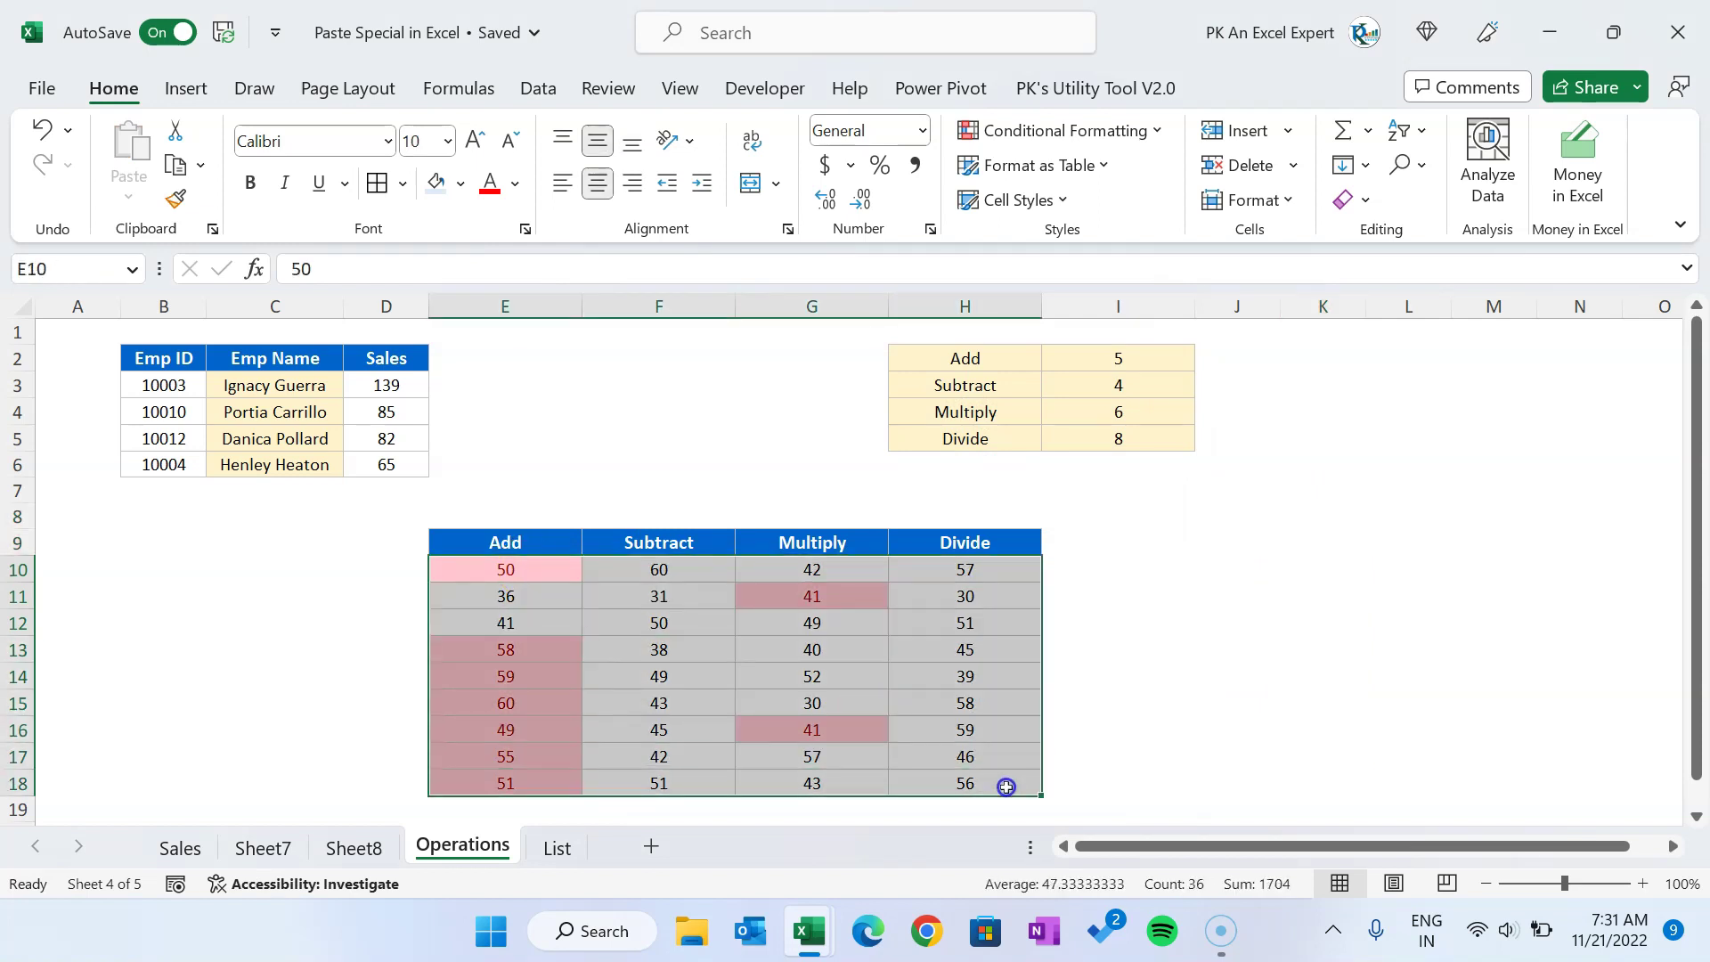
pyautogui.click(1157, 131)
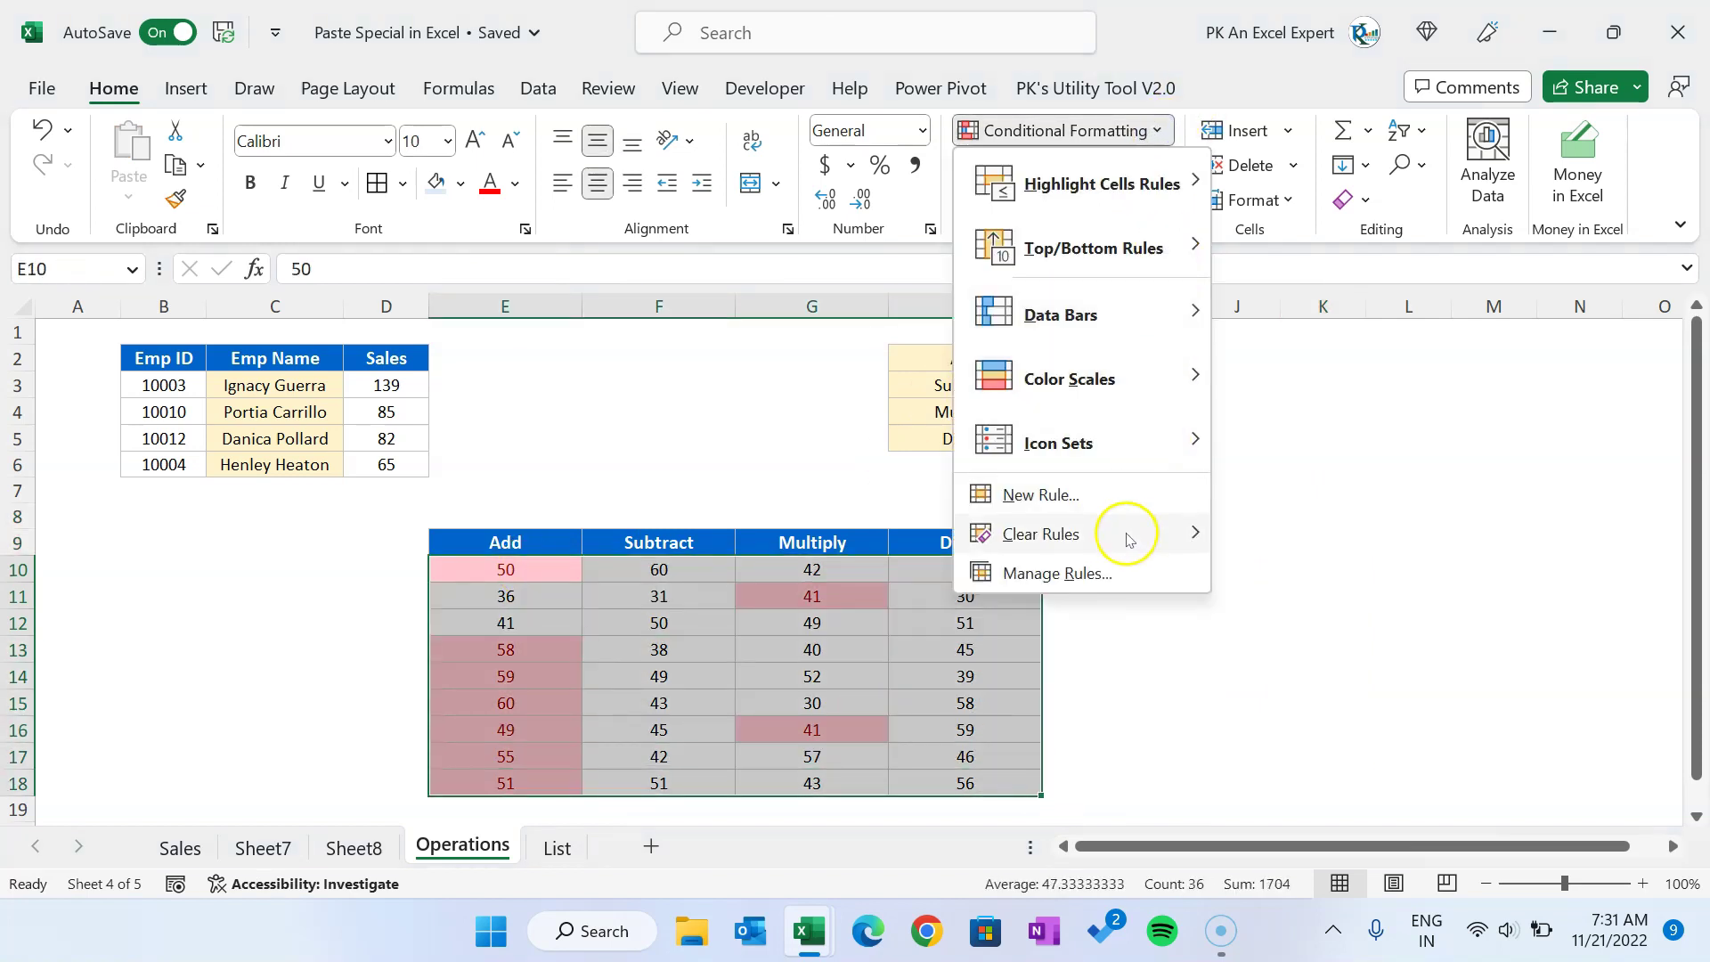
pyautogui.moveTo(1131, 534)
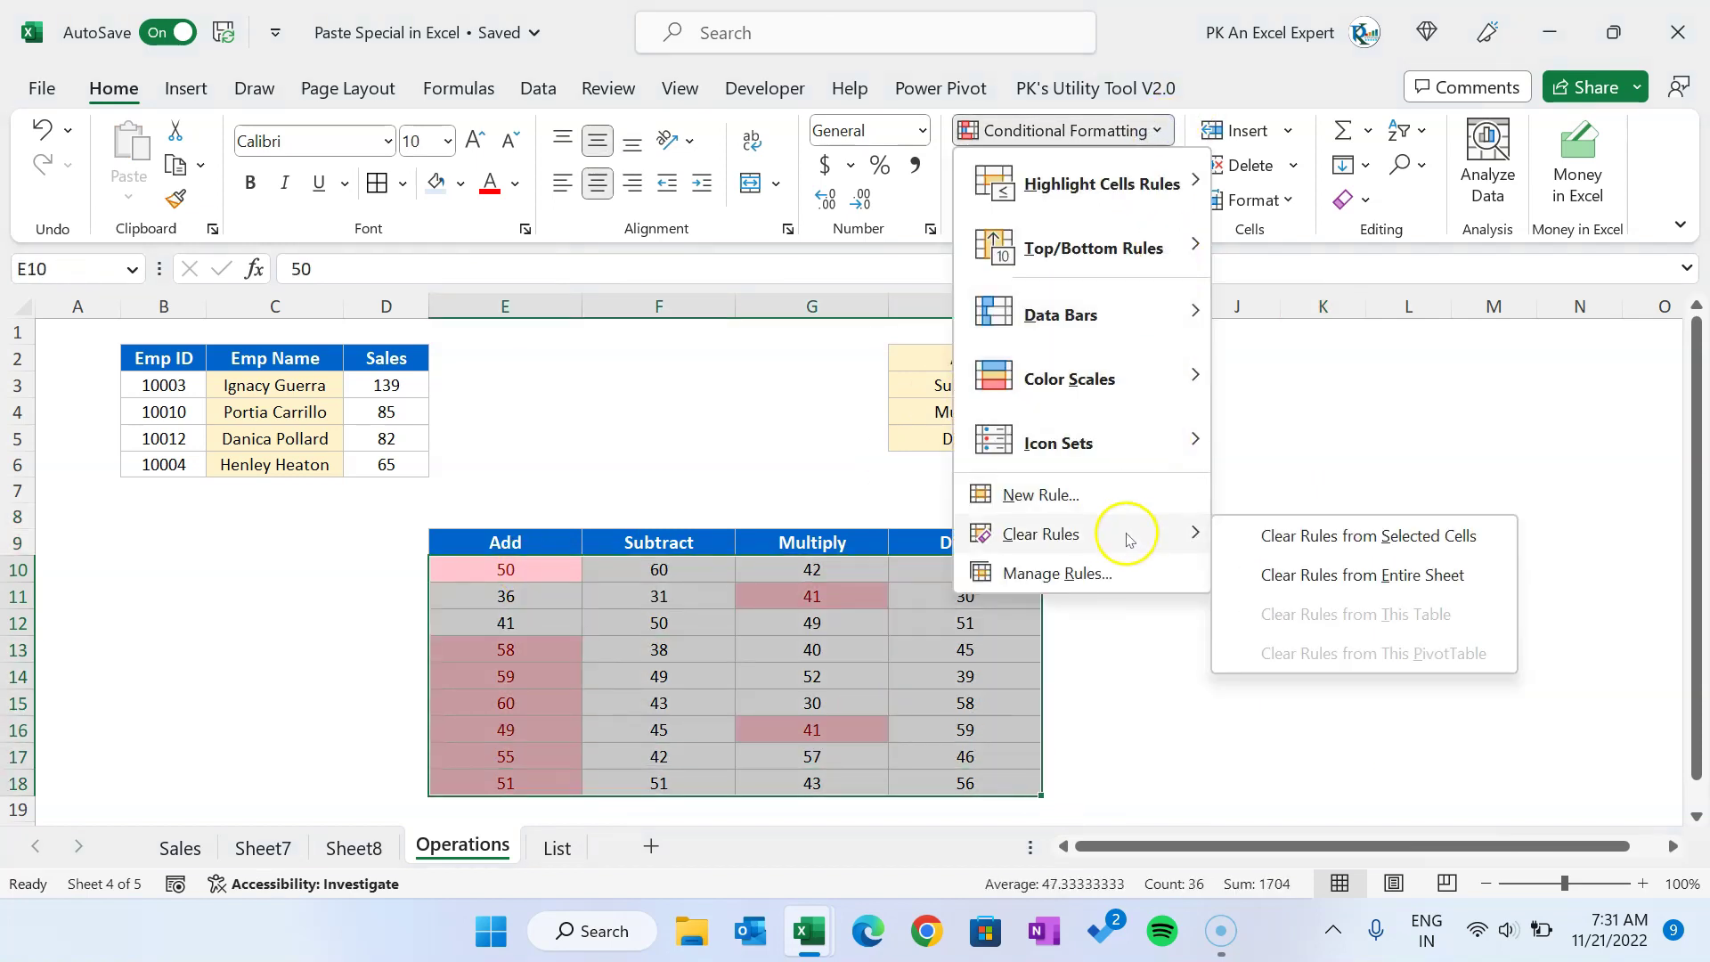
pyautogui.click(1372, 576)
pyautogui.click(1237, 580)
# Step: Review the Add entry in H2:I2 and the Add column values in E10:E18
pyautogui.click(980, 352)
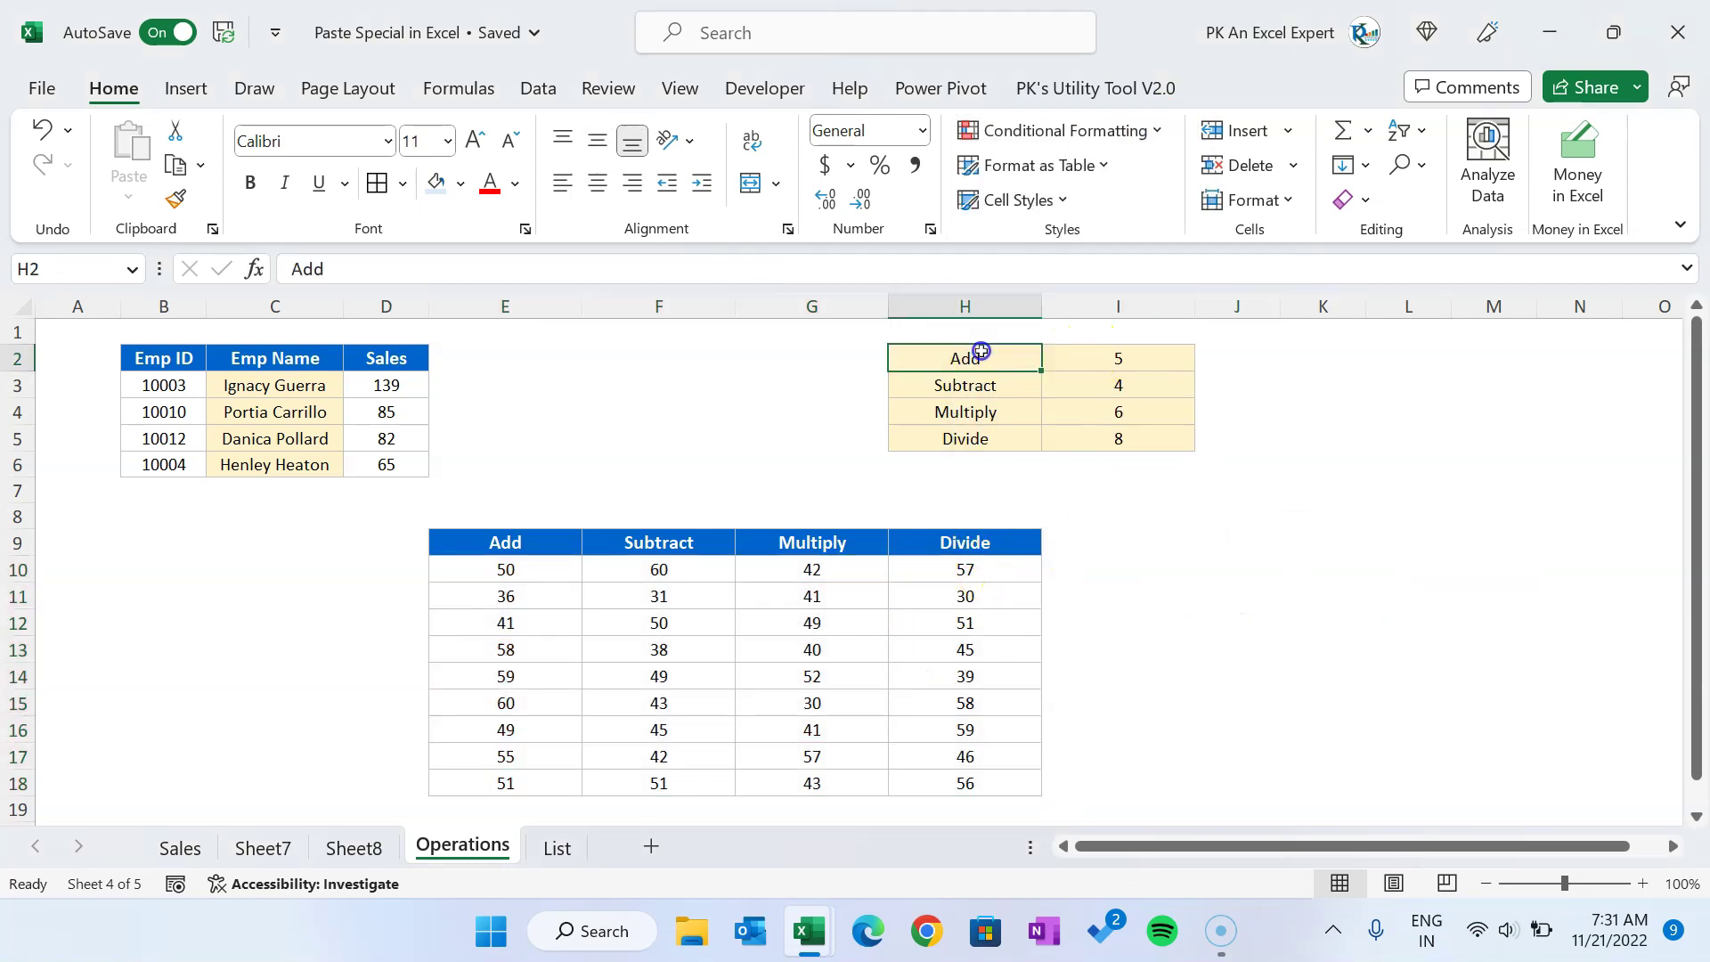
pyautogui.press('Right')
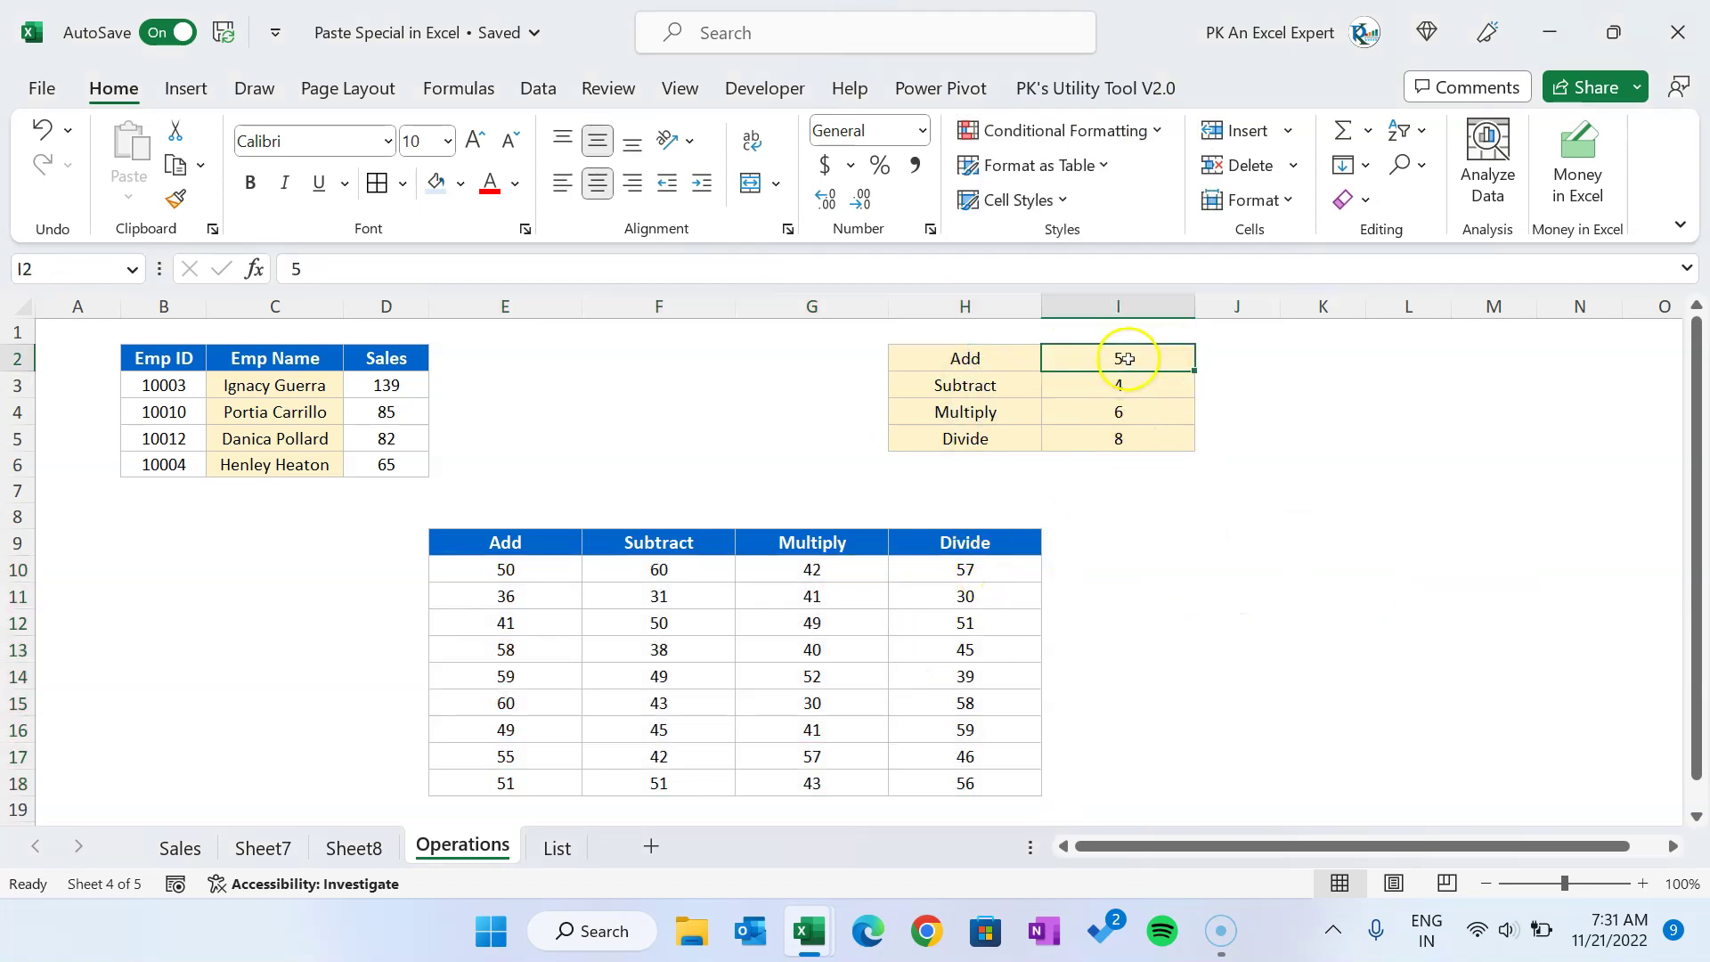
pyautogui.click(978, 363)
pyautogui.click(1149, 358)
pyautogui.moveTo(521, 570); pyautogui.dragTo(535, 792)
pyautogui.rightClick(515, 606)
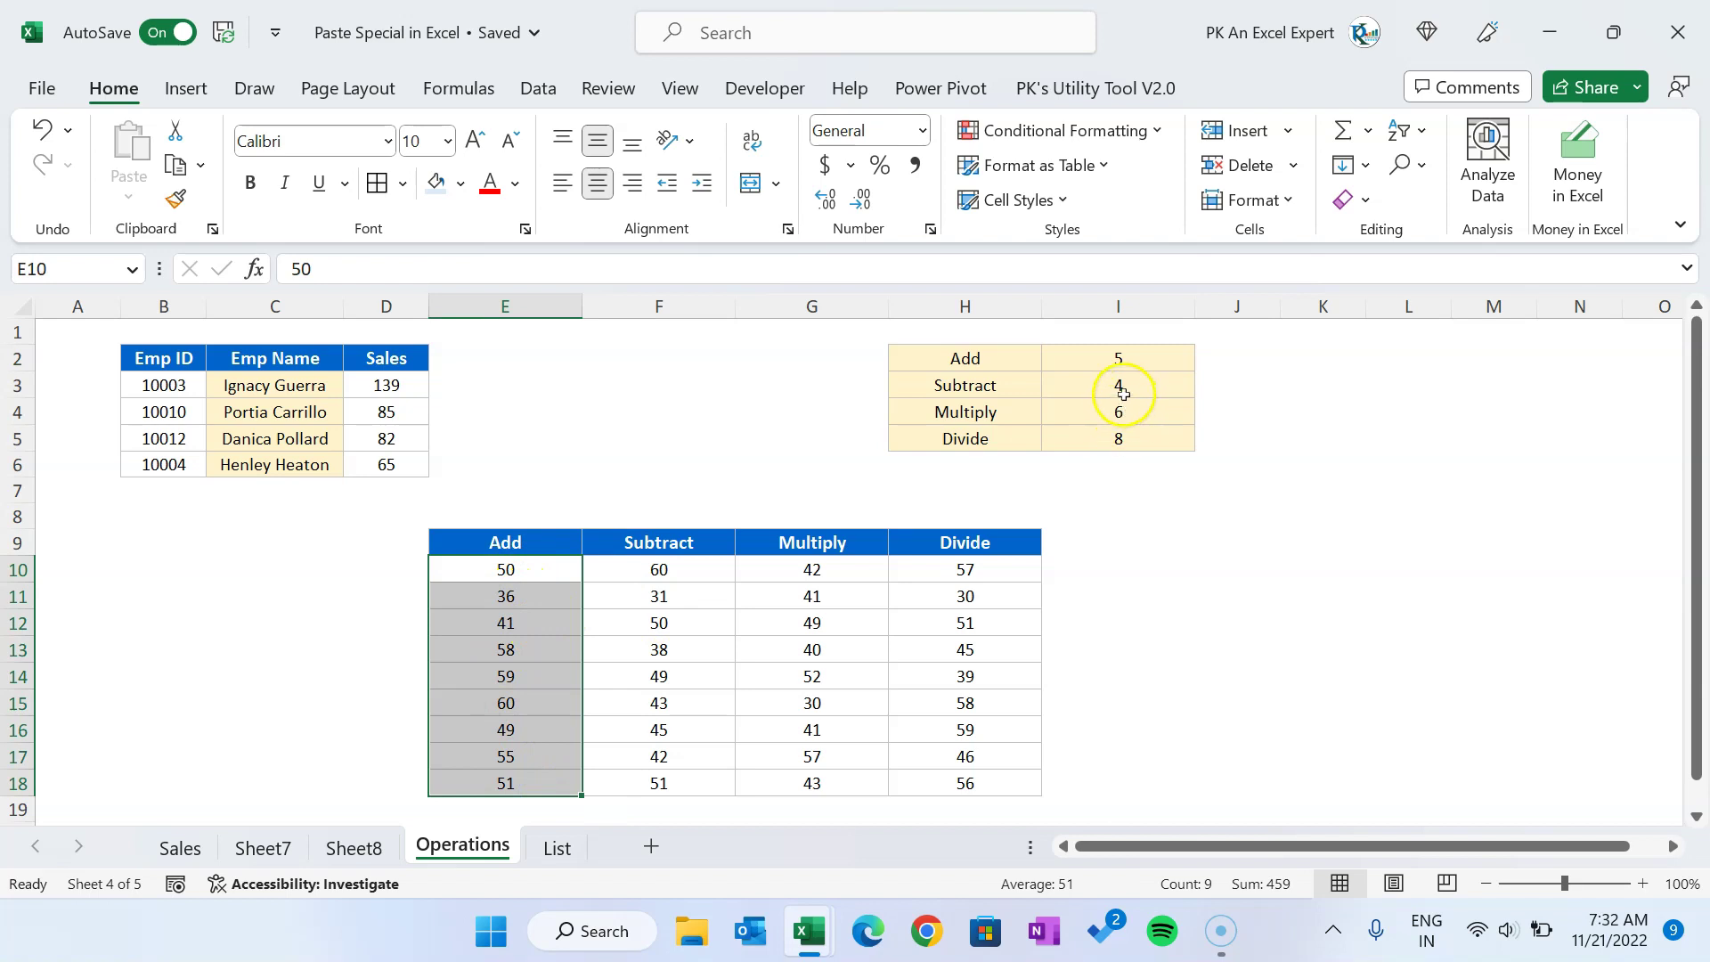
pyautogui.click(547, 567)
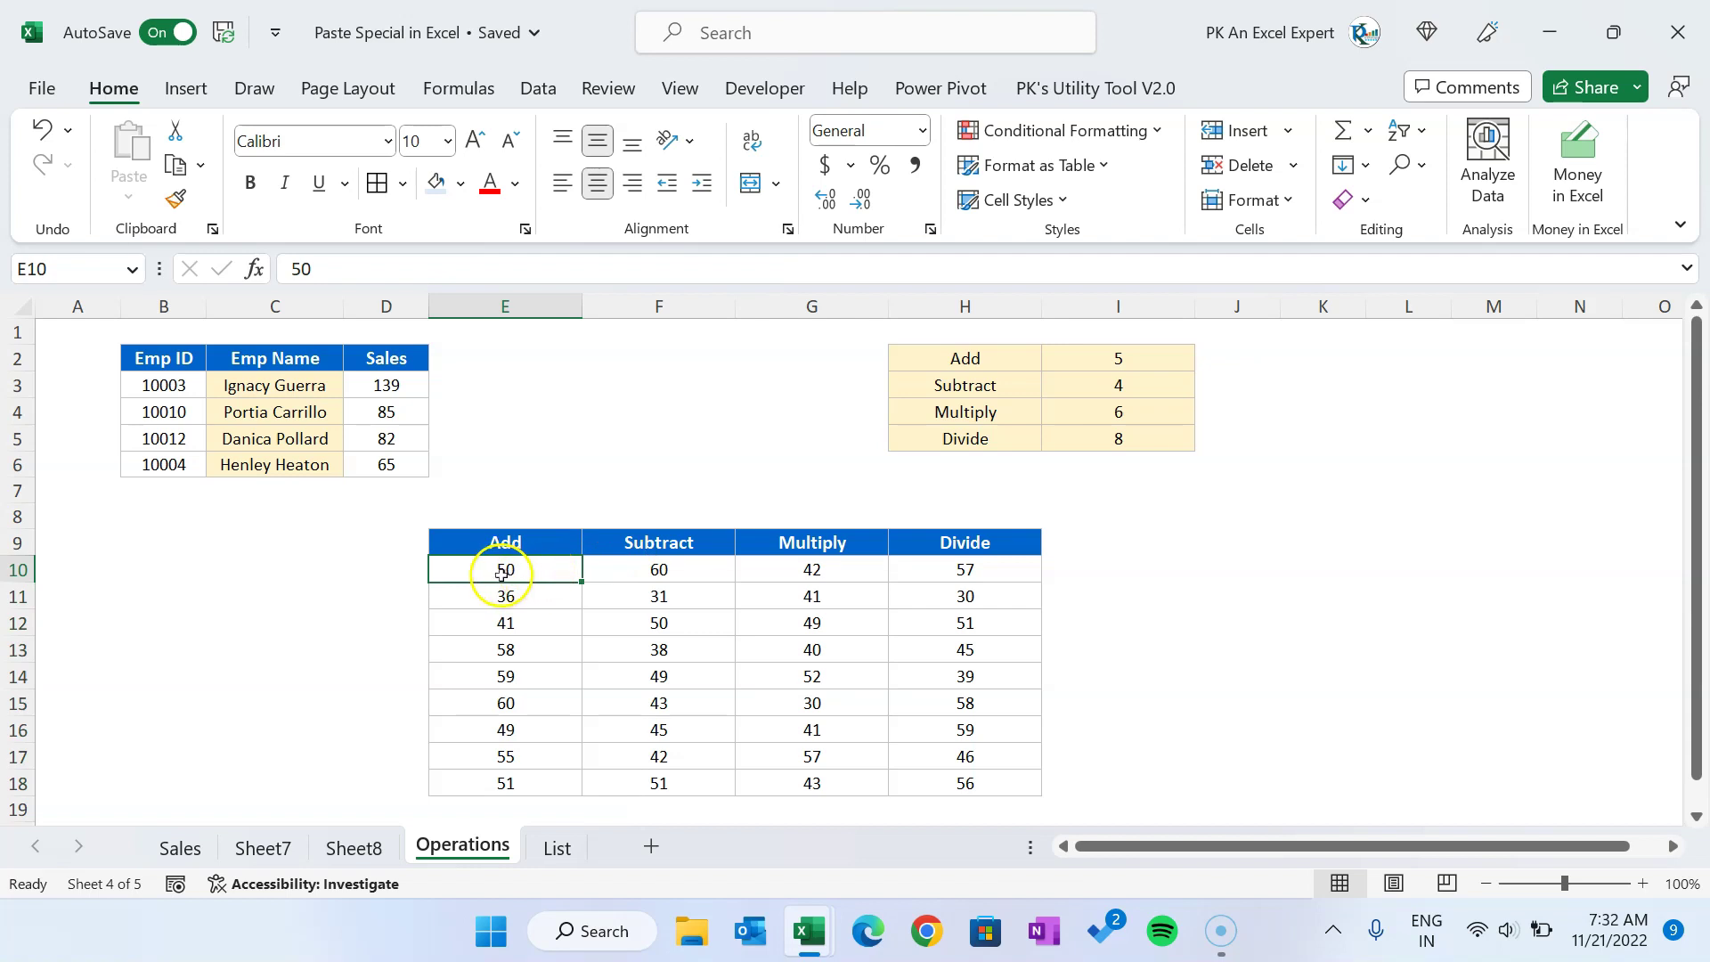
pyautogui.moveTo(535, 576); pyautogui.dragTo(534, 783)
# Step: Copy the Add amount in I2 and add it to E10:E18 using Paste Special with Values and Add
pyautogui.click(1149, 367)
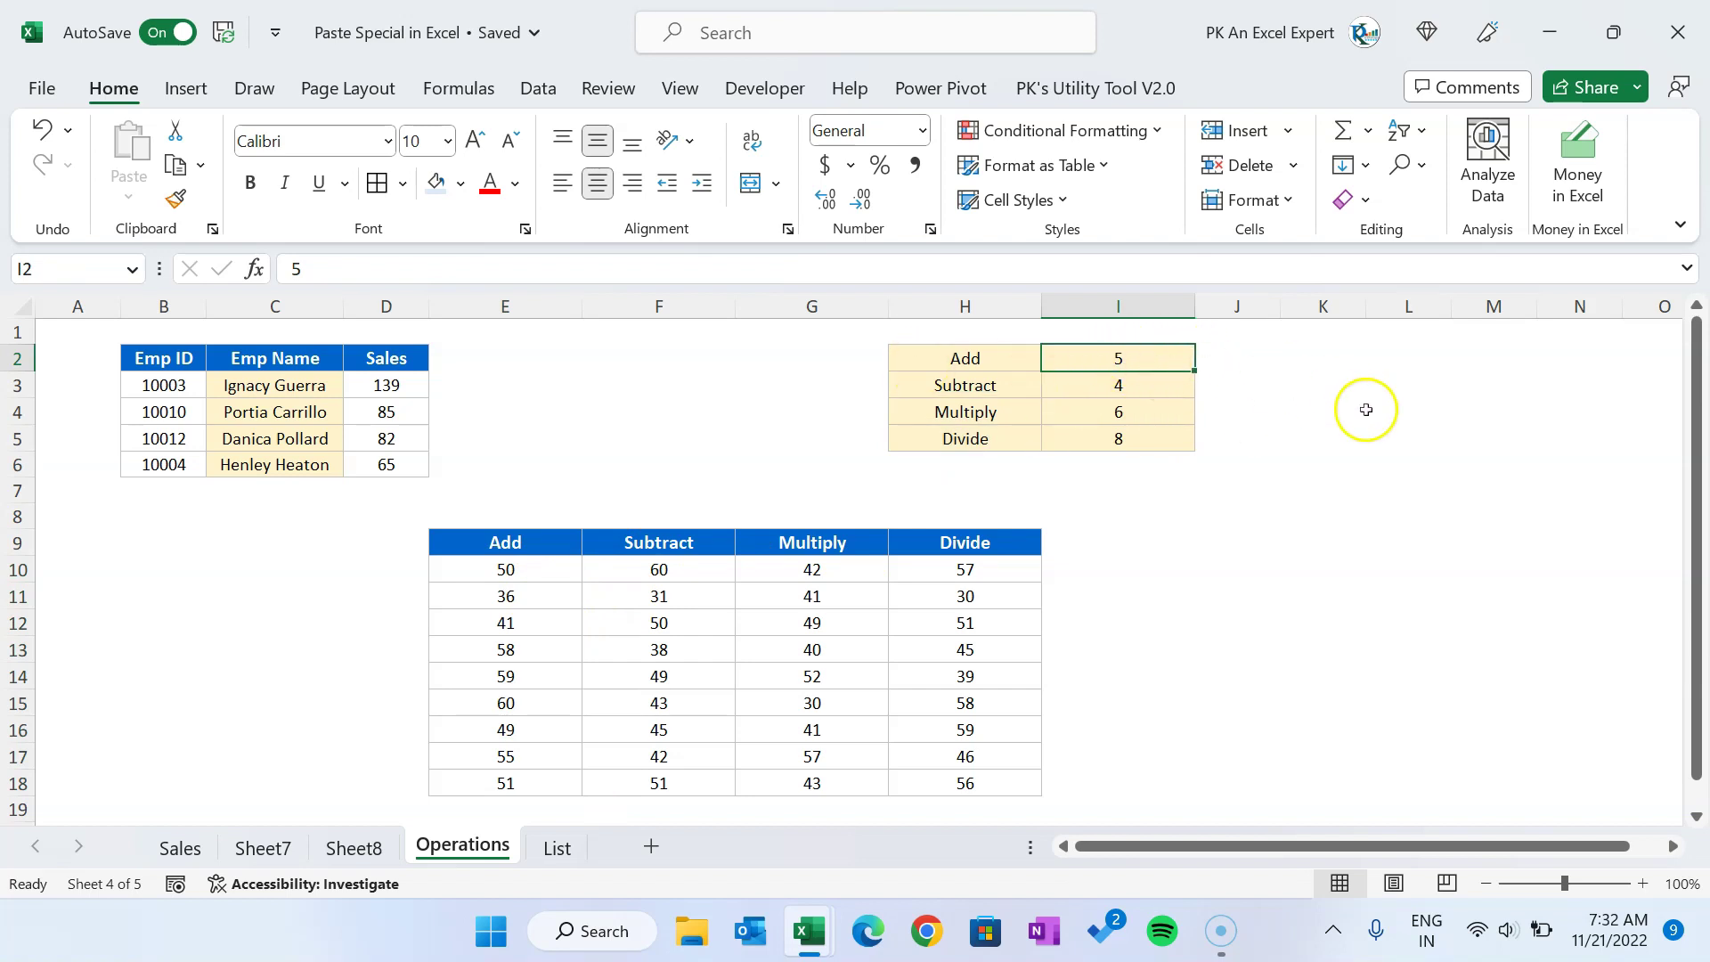
pyautogui.hotkey('ctrl', 'c')
pyautogui.moveTo(542, 574); pyautogui.dragTo(548, 777)
pyautogui.hotkey('alt', 'e')
pyautogui.press('s')
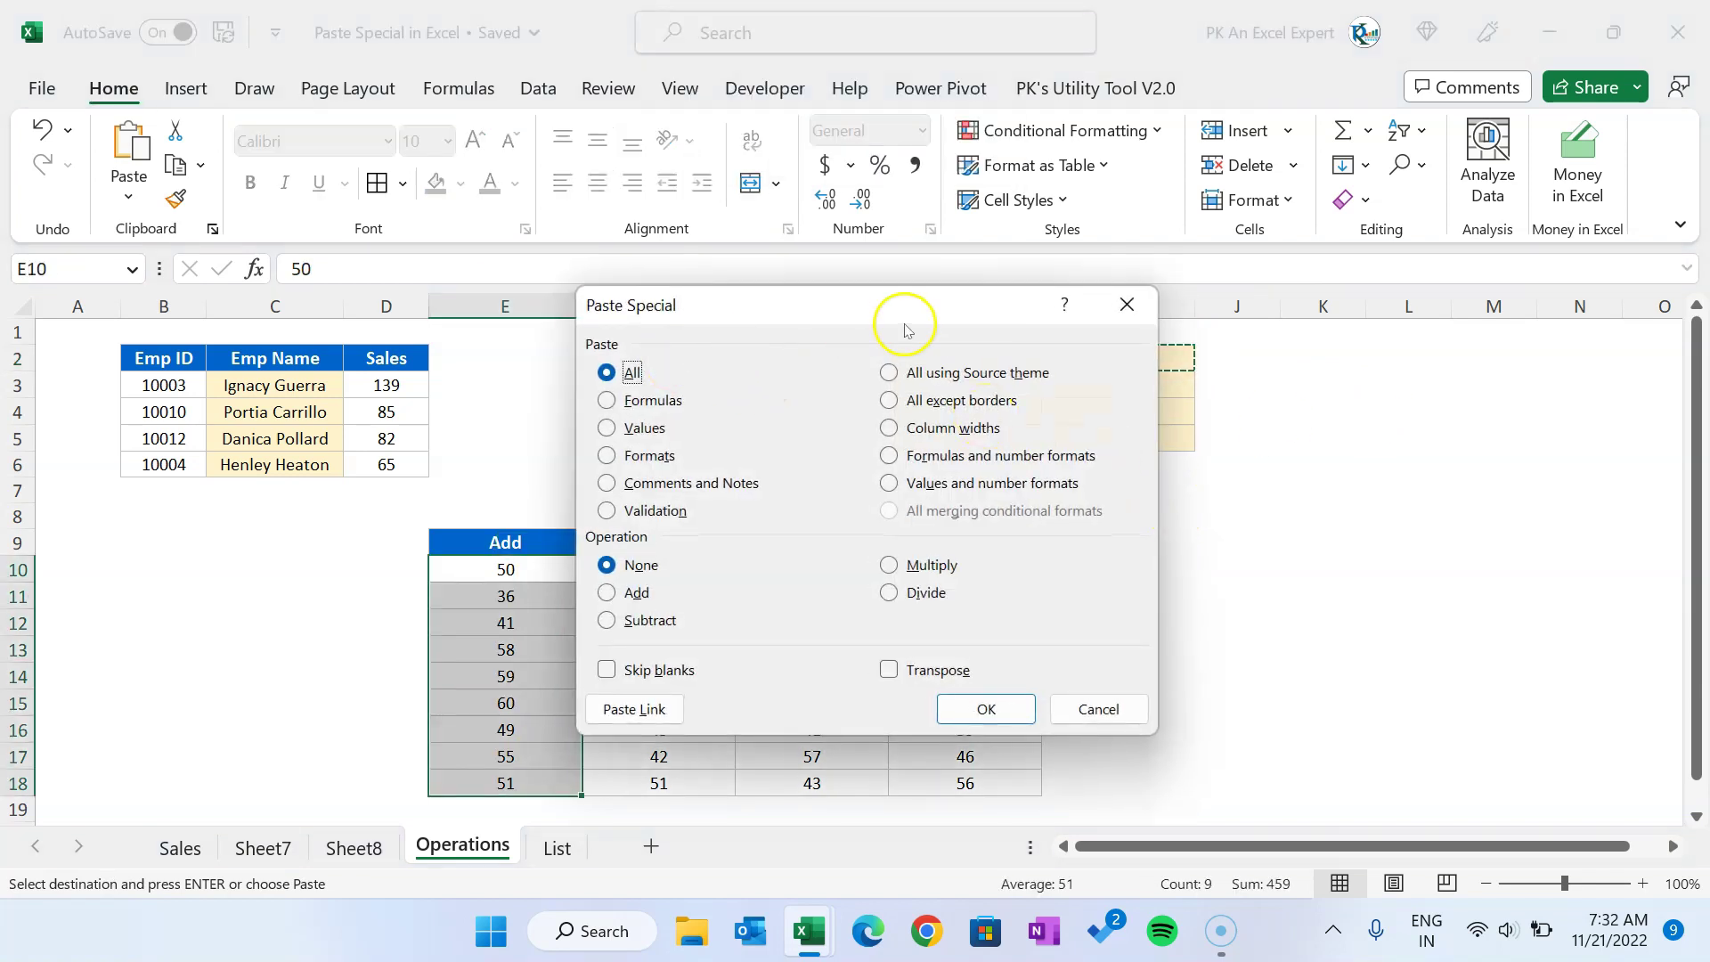
pyautogui.click(641, 430)
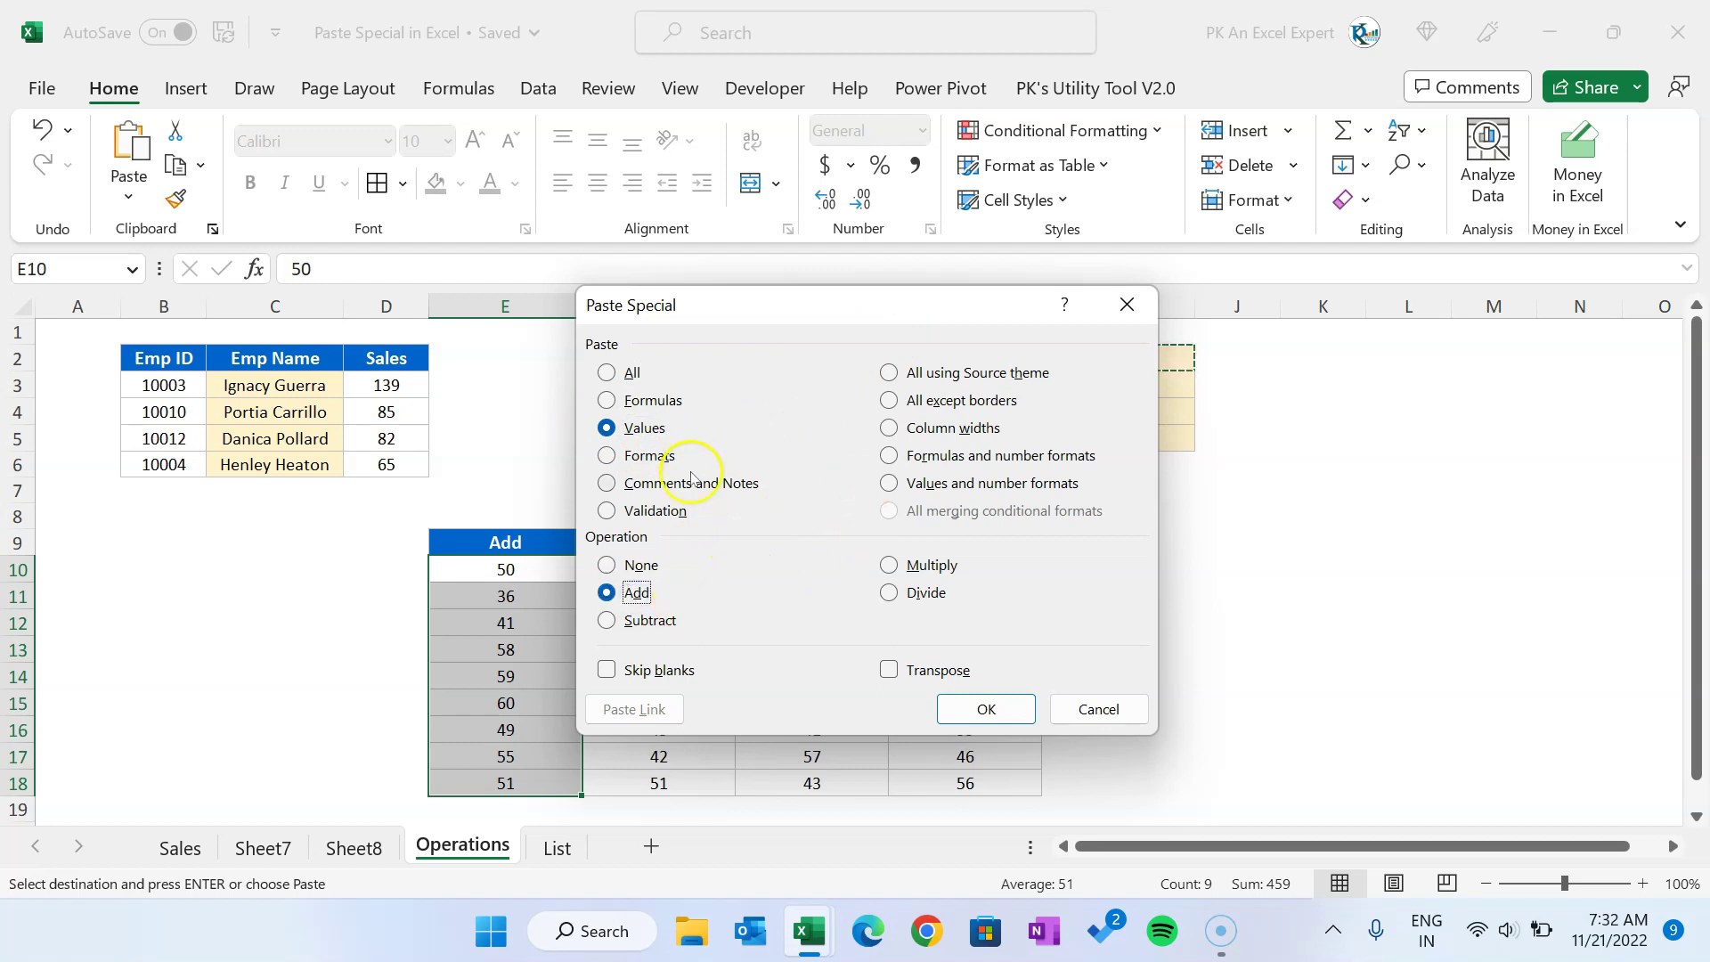
pyautogui.click(976, 713)
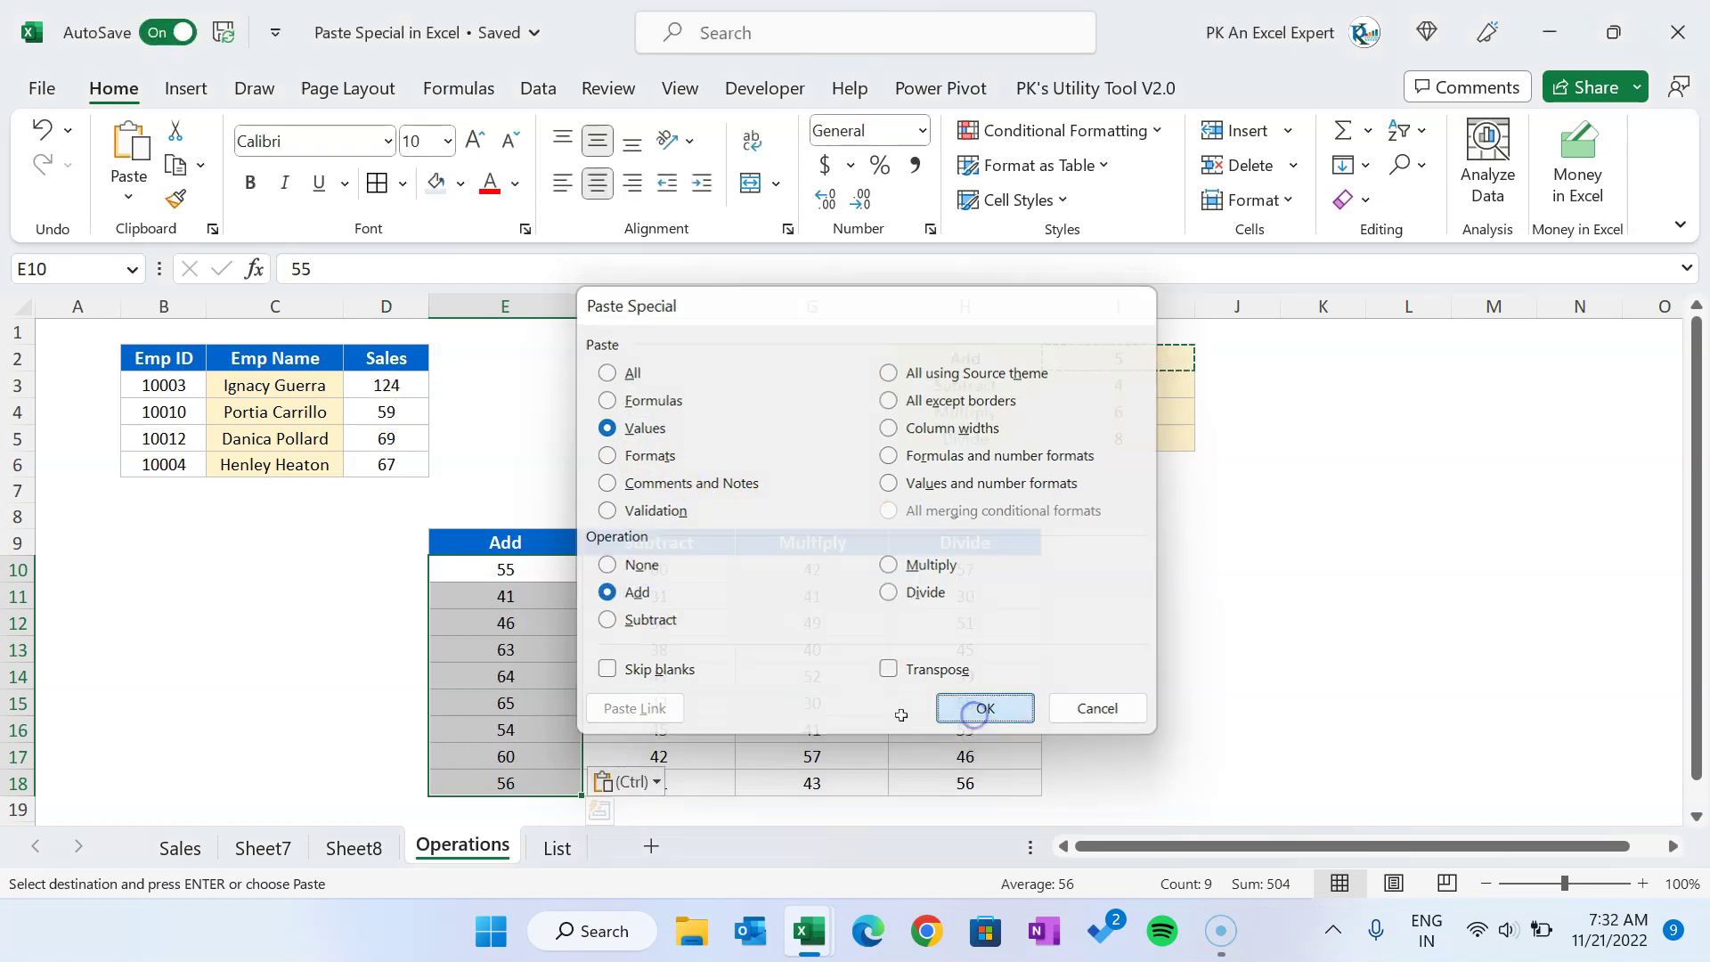
pyautogui.moveTo(539, 570); pyautogui.dragTo(544, 793)
# Step: Copy the Subtract amount in I3 and subtract it from F10:F18 using Paste Special with All and Subtract
pyautogui.moveTo(661, 574); pyautogui.dragTo(686, 777)
pyautogui.click(1158, 392)
pyautogui.hotkey('ctrl', 'c')
pyautogui.moveTo(686, 571); pyautogui.dragTo(699, 782)
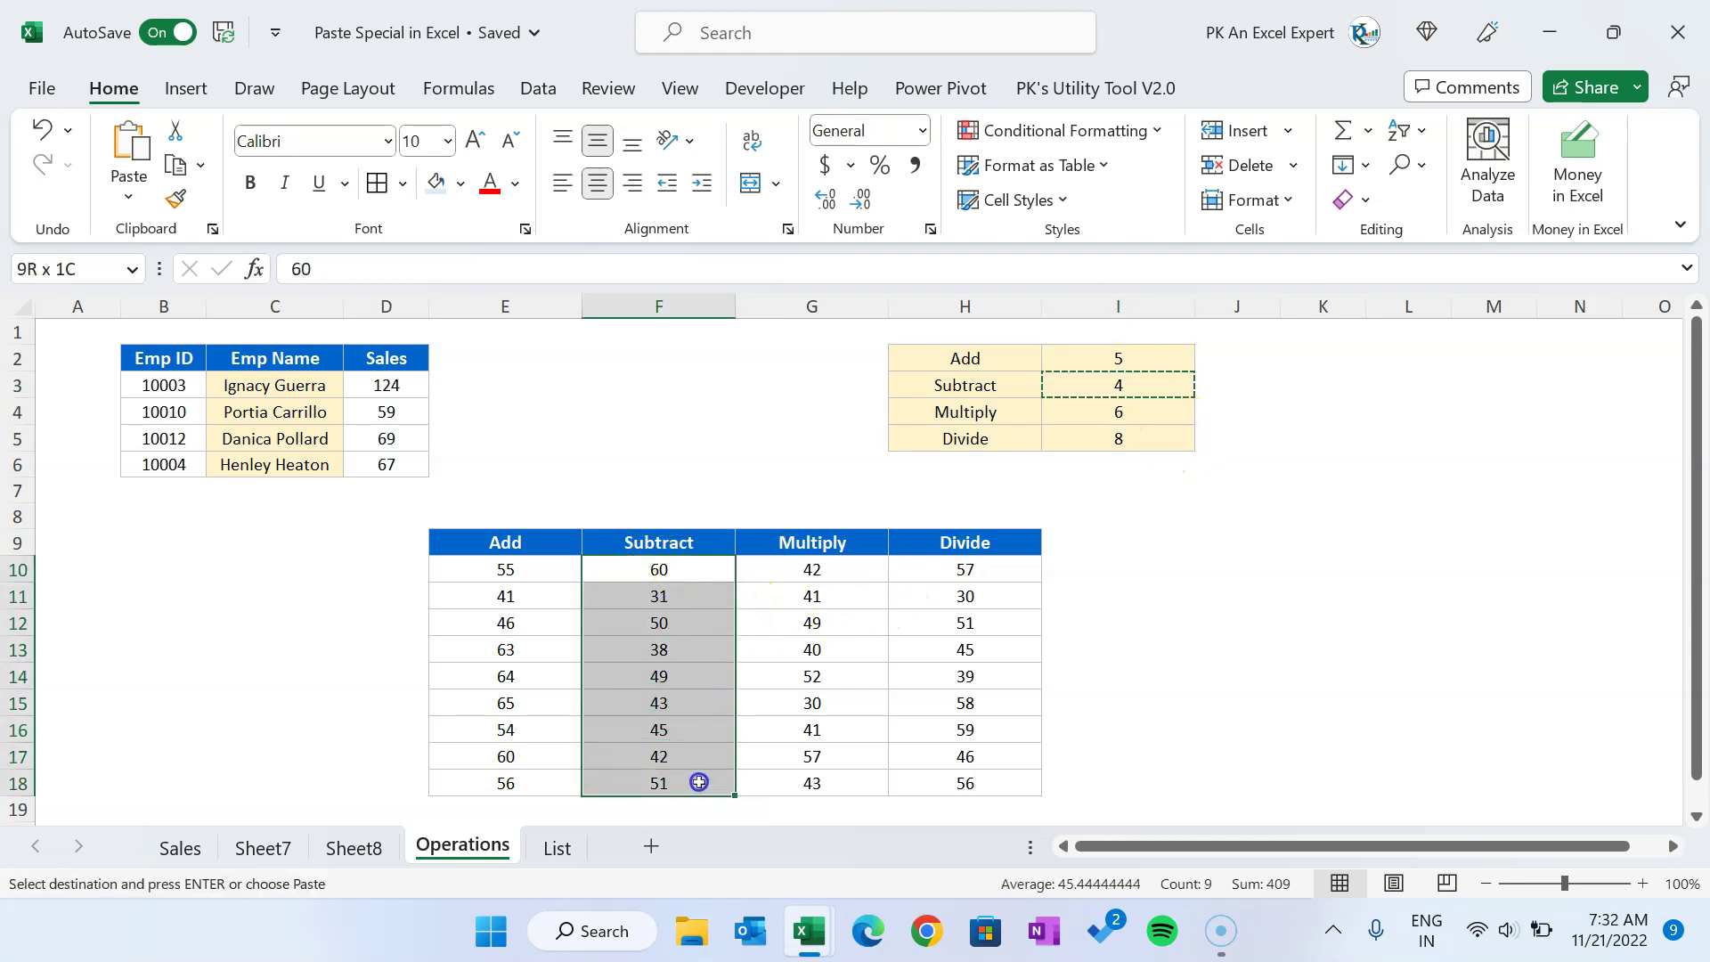
pyautogui.hotkey('alt', 'e')
pyautogui.press('s')
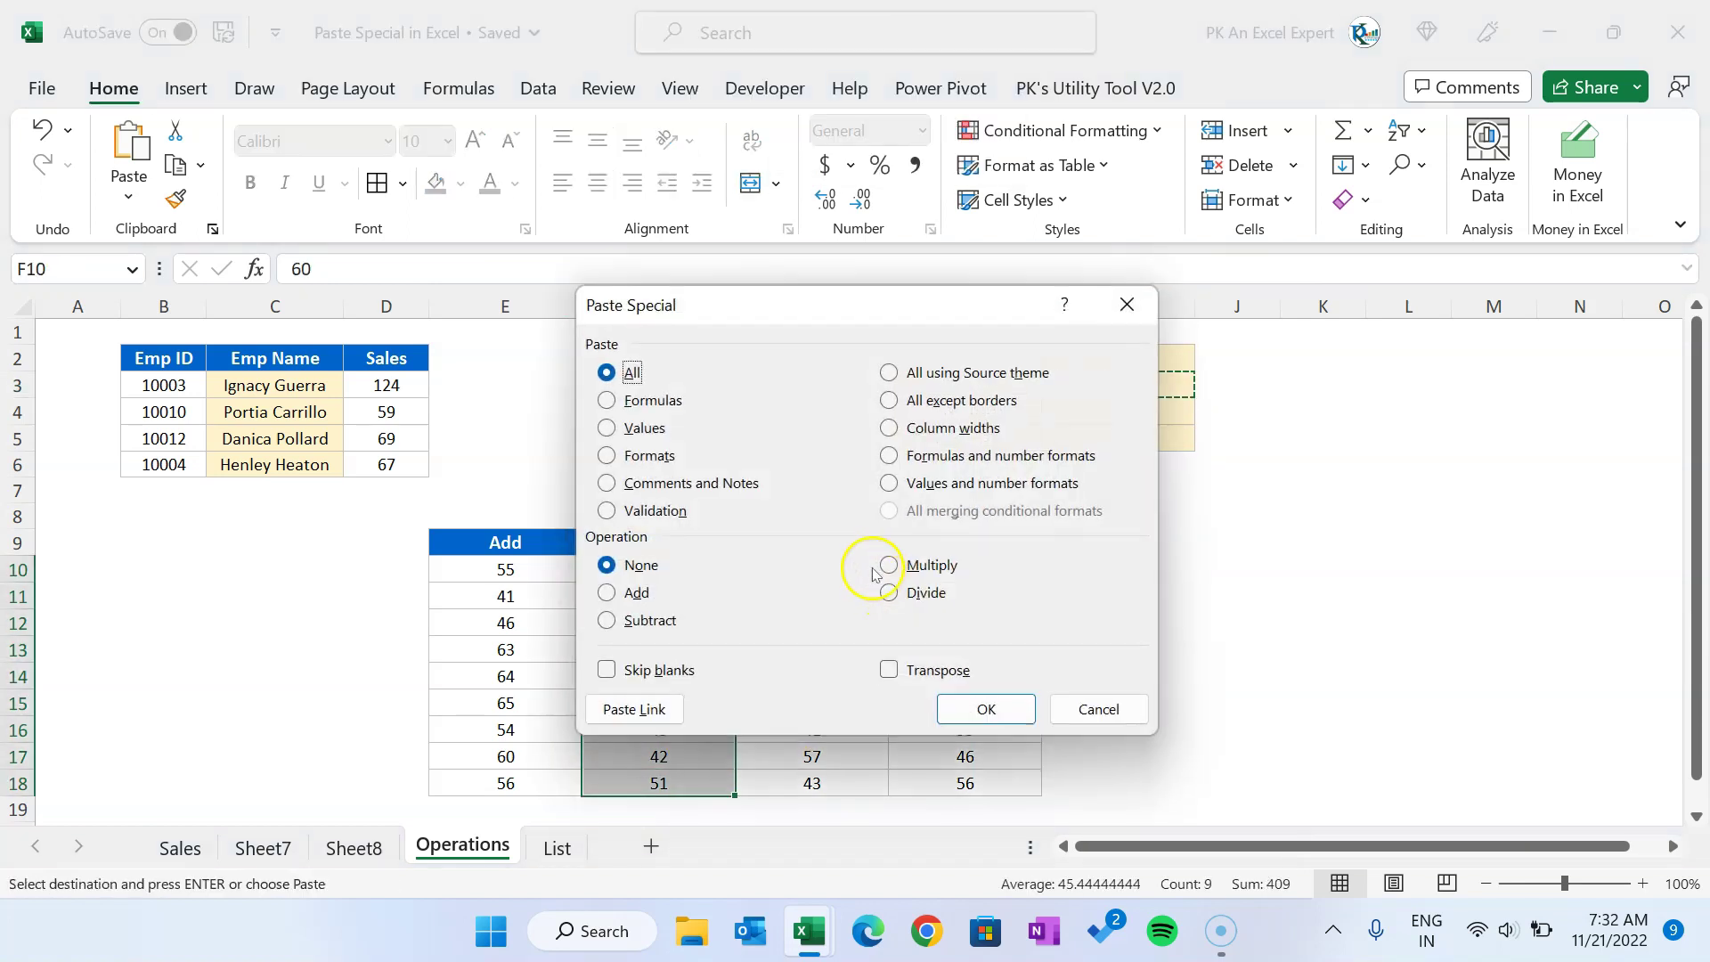
pyautogui.click(672, 630)
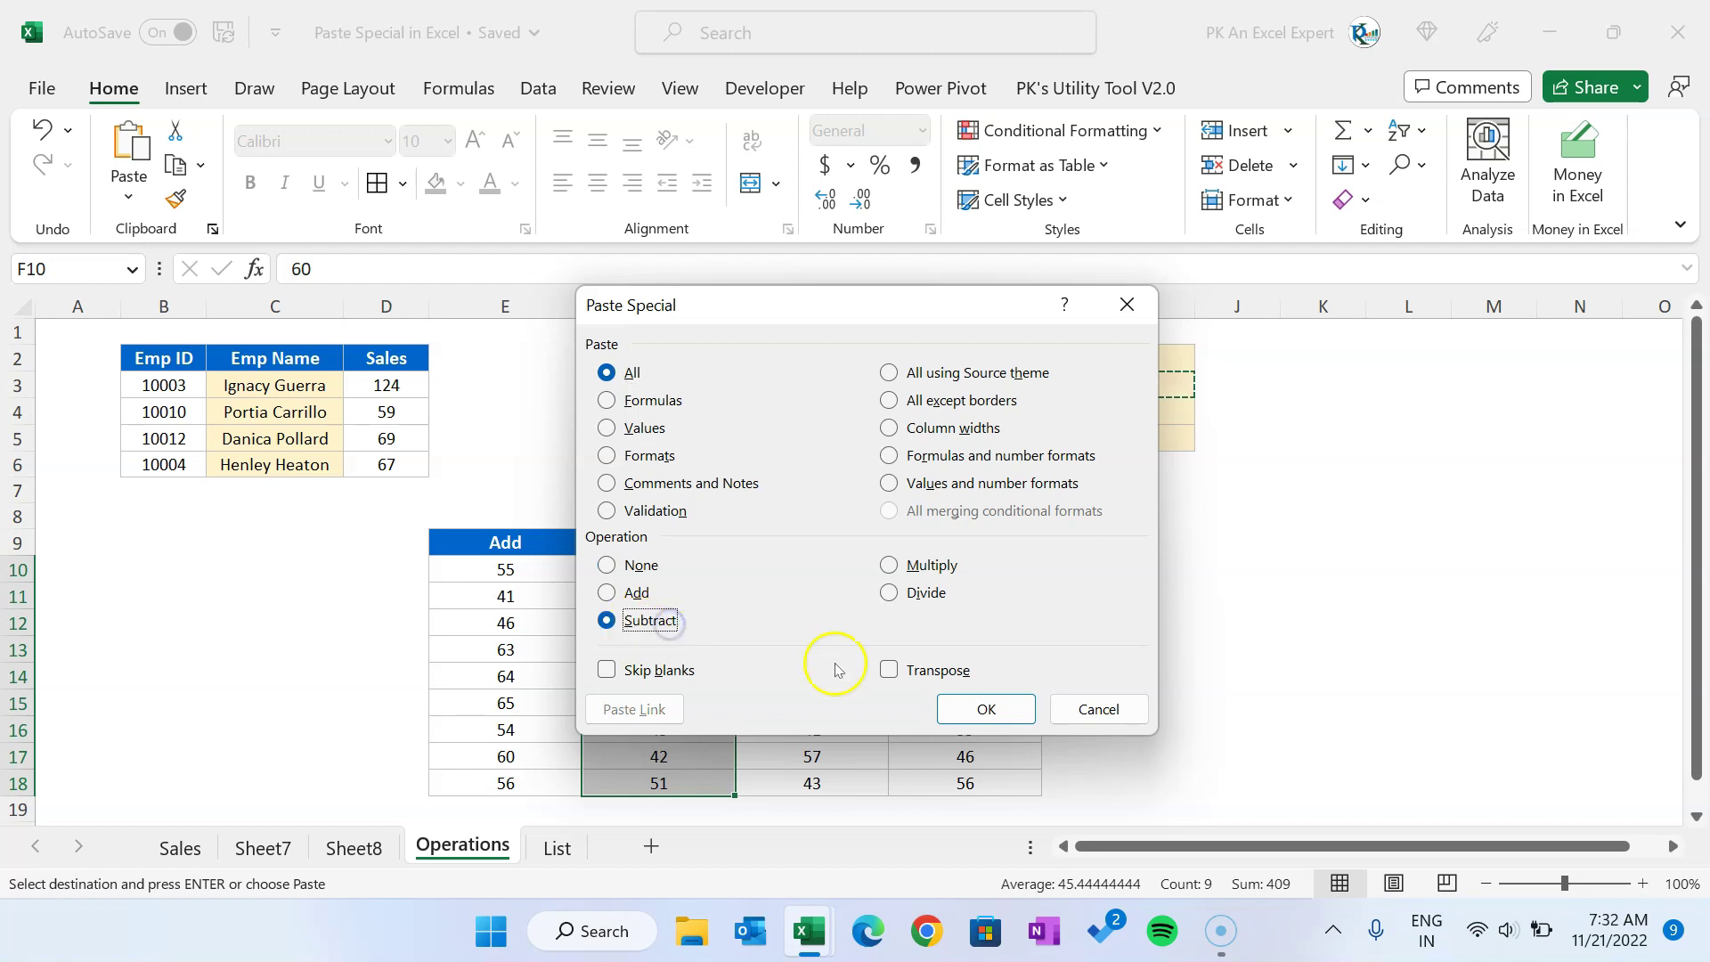
pyautogui.click(985, 708)
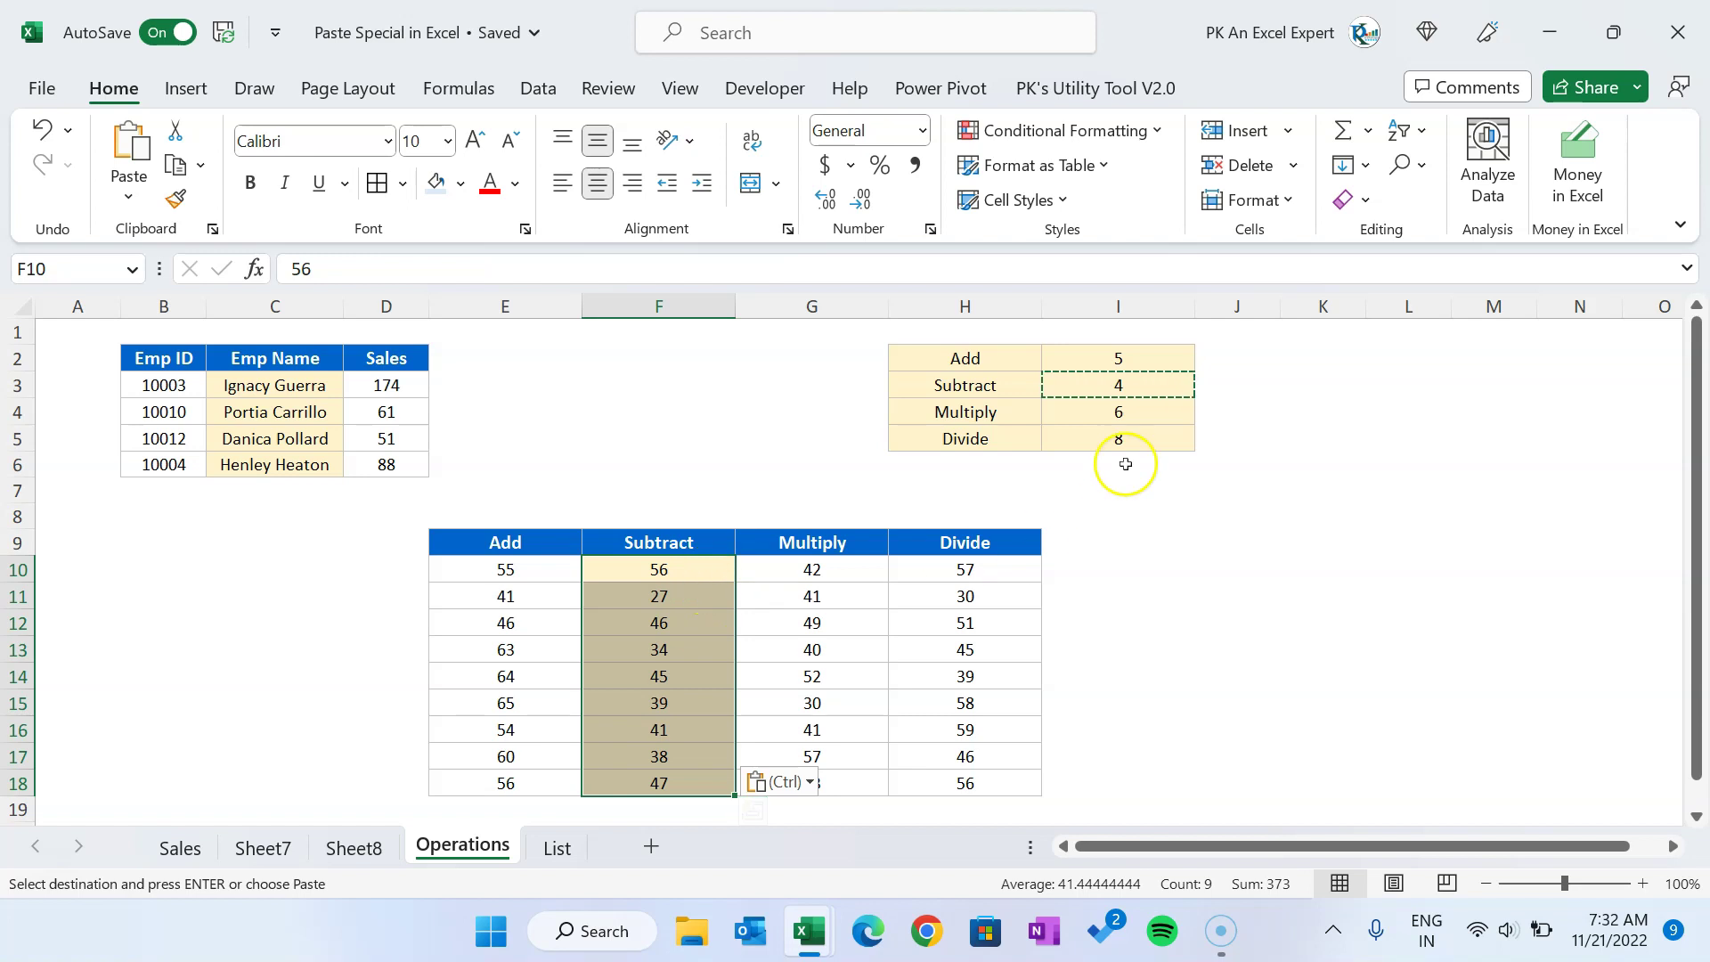
# Step: Copy the Multiply amount in I4 and multiply G10:G18 by it using Paste Special with Values and Multiply
pyautogui.click(1121, 410)
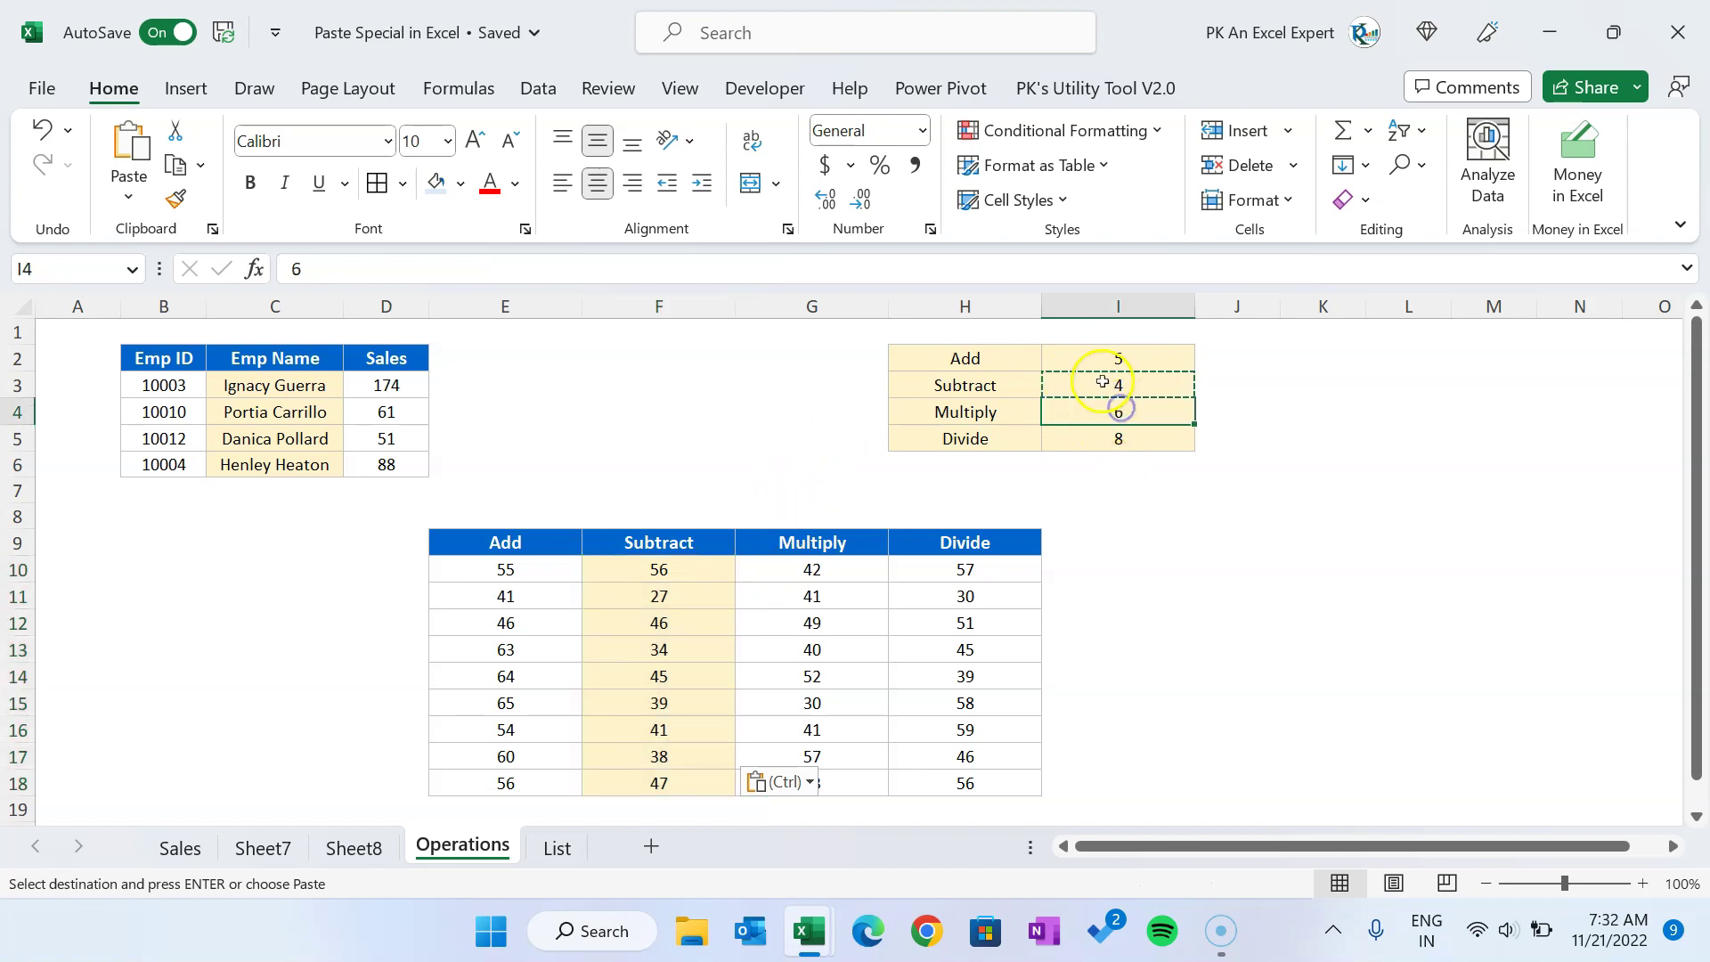
pyautogui.press('Escape')
pyautogui.hotkey('ctrl', 'c')
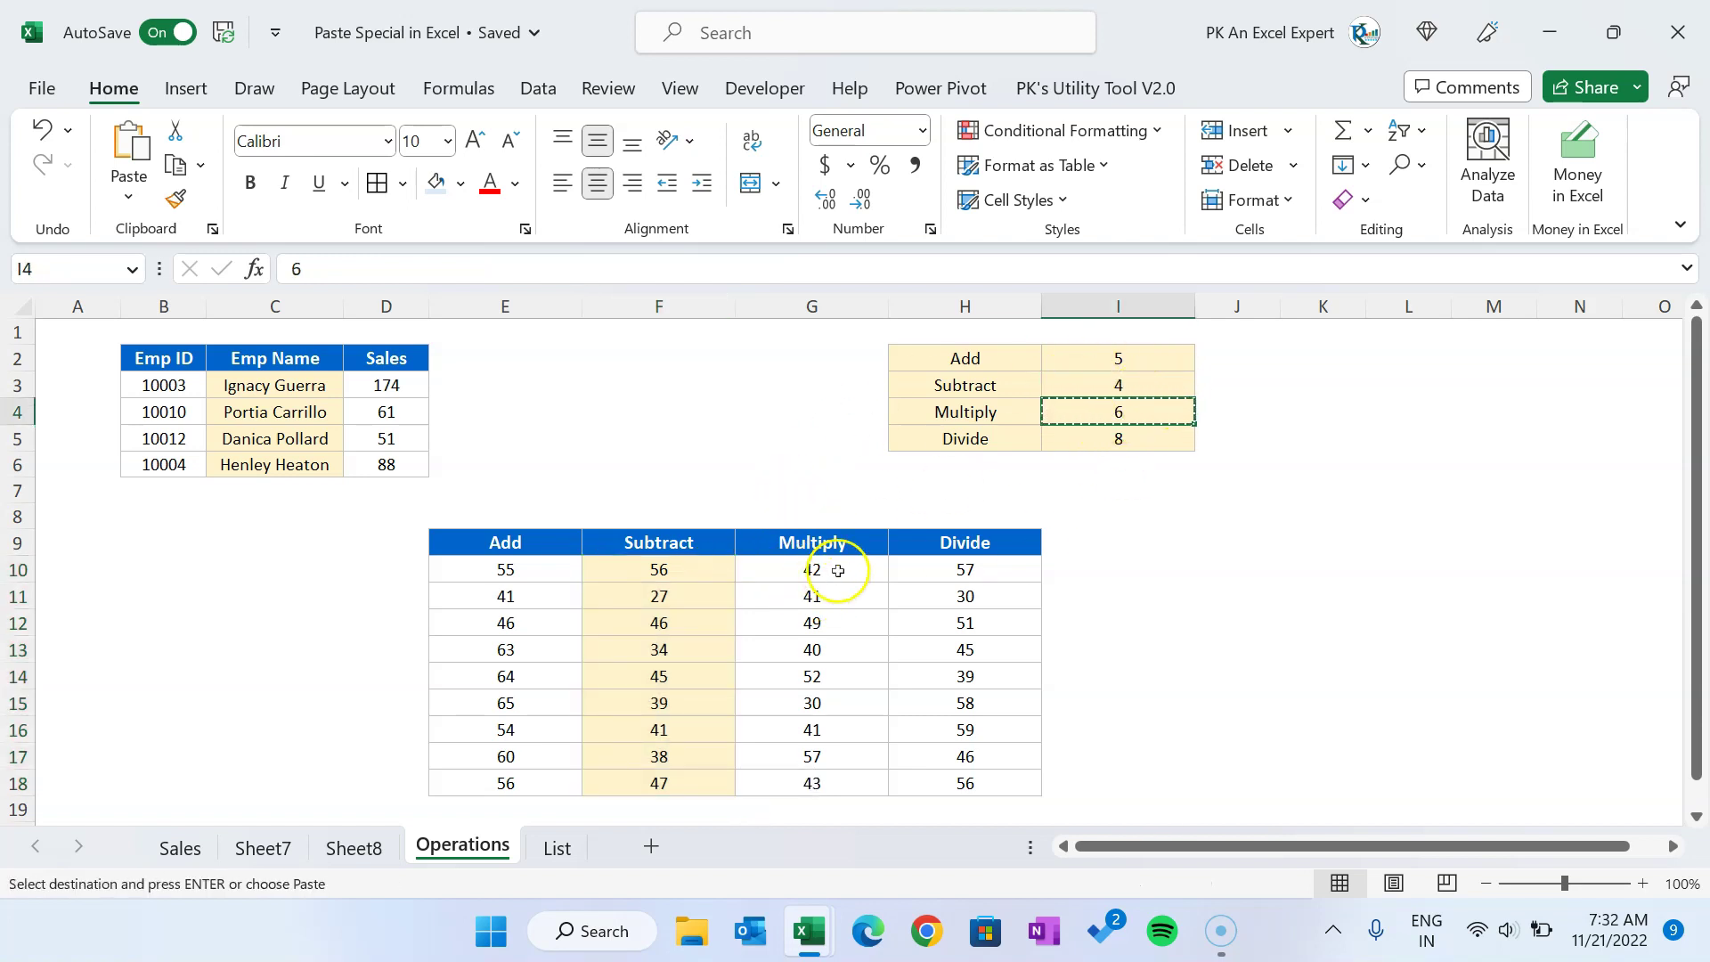
pyautogui.moveTo(845, 563); pyautogui.dragTo(845, 780)
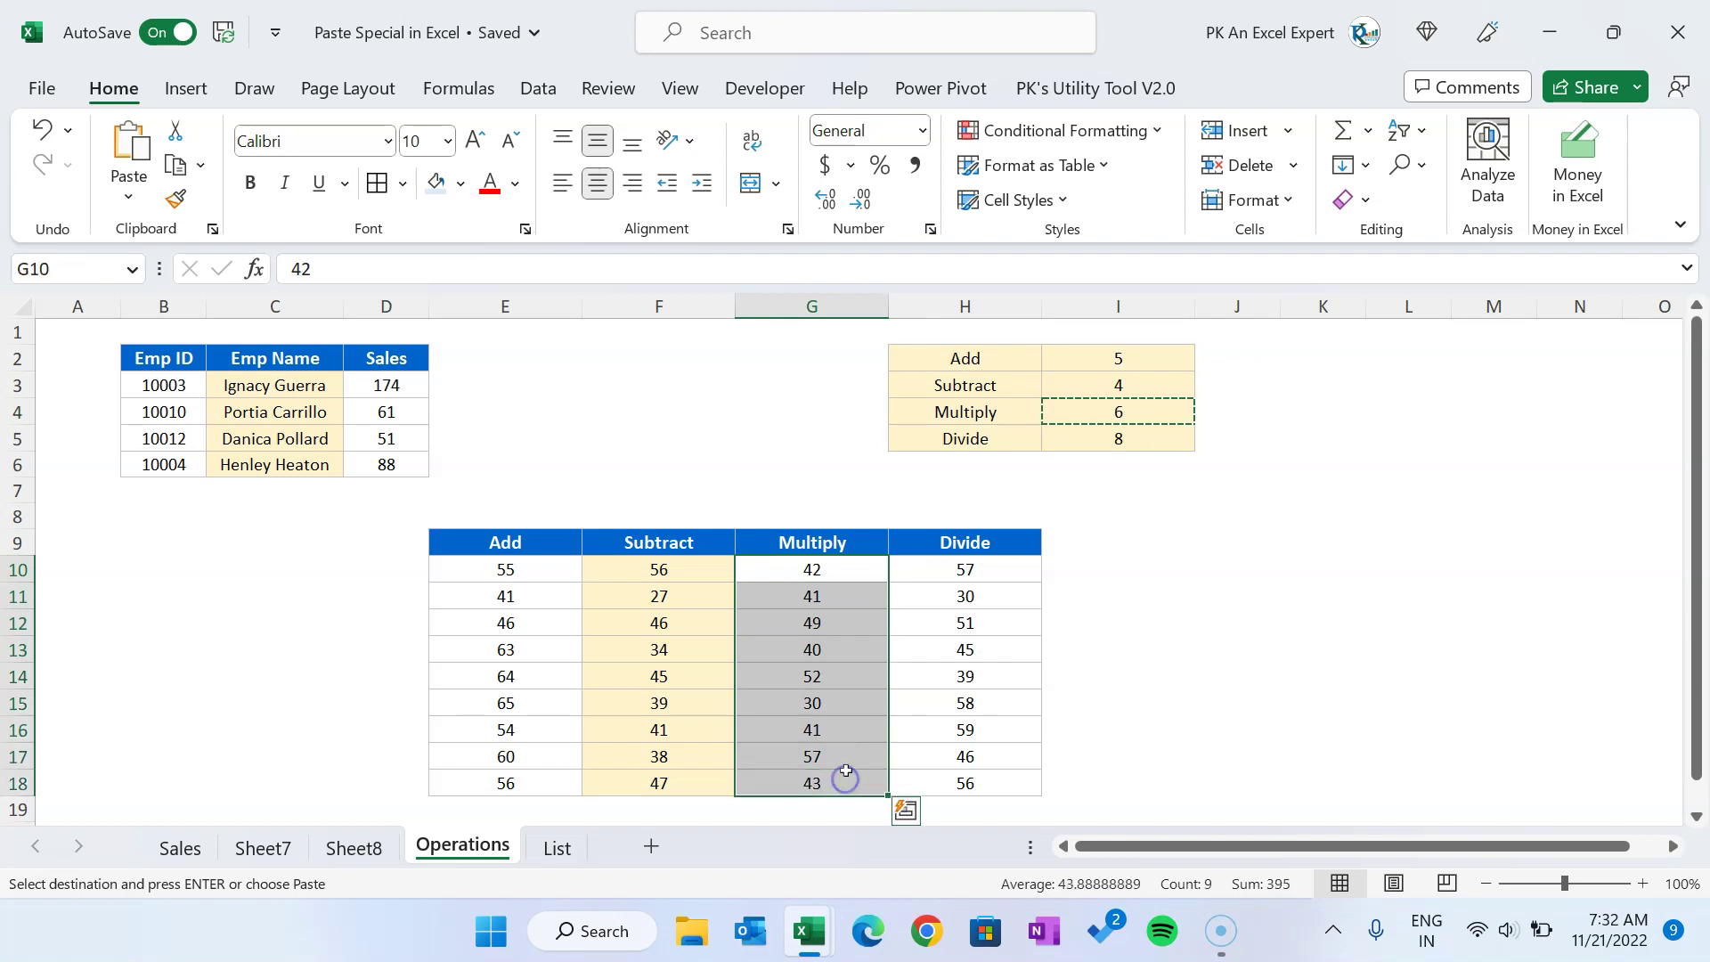
pyautogui.hotkey('ctrl', 'alt', 'v')
pyautogui.click(644, 430)
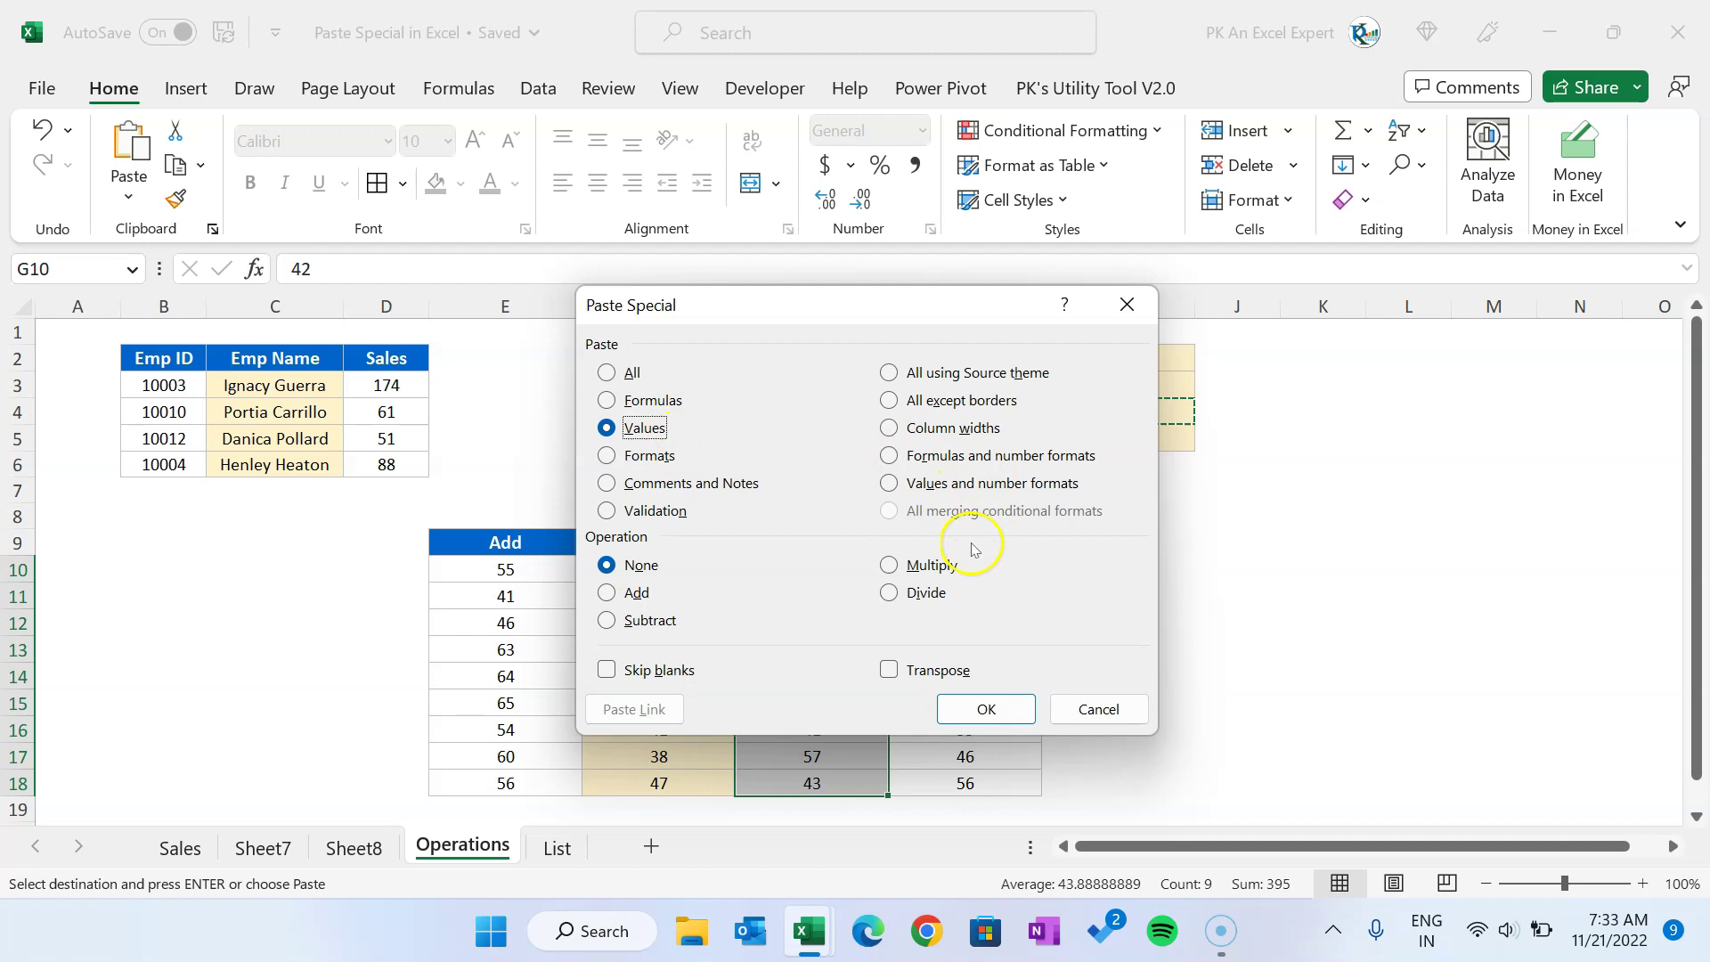
pyautogui.click(891, 564)
pyautogui.click(985, 709)
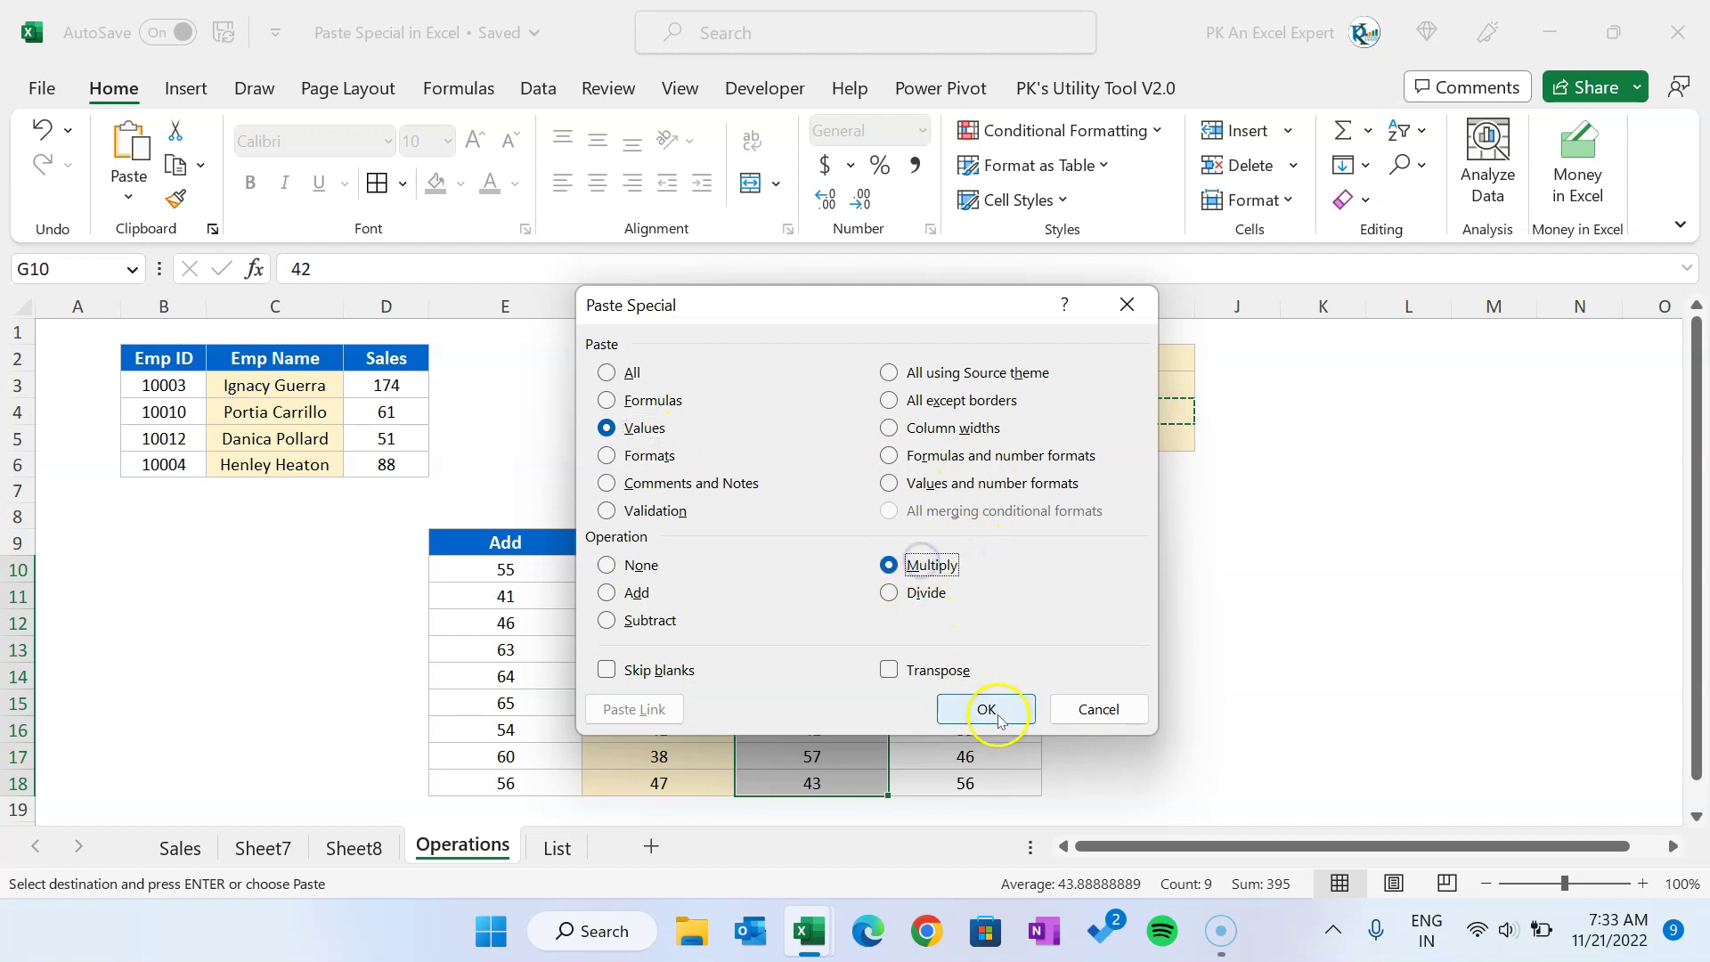
pyautogui.click(956, 610)
pyautogui.click(846, 567)
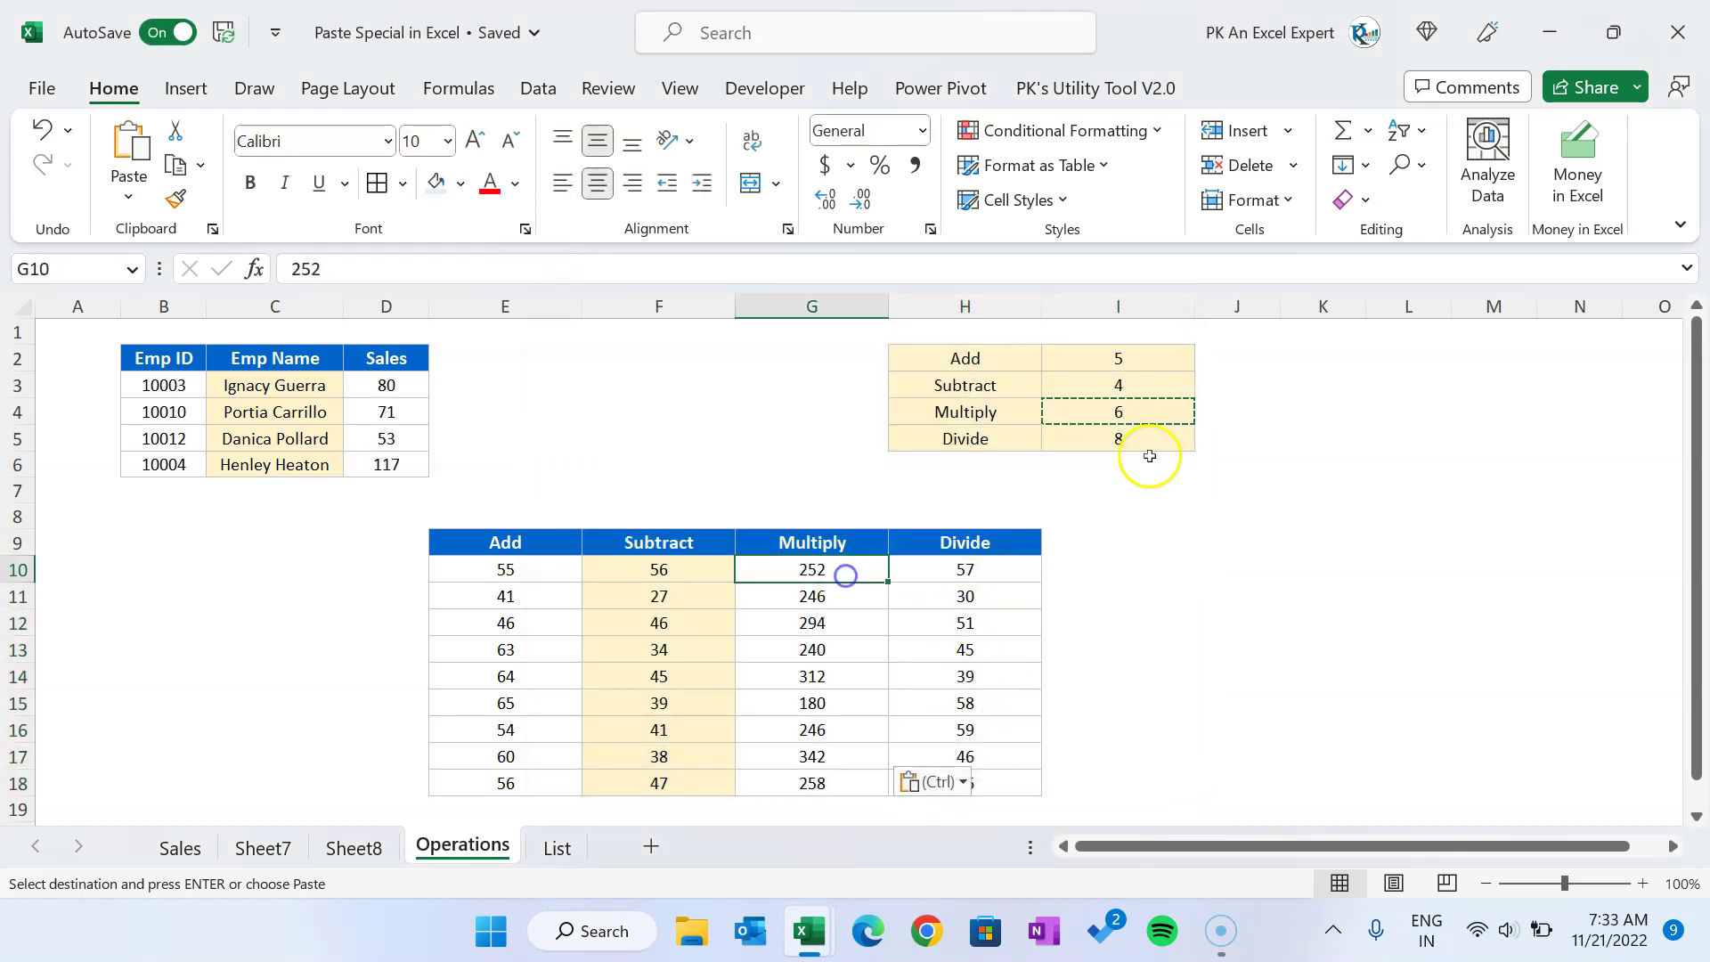
# Step: Copy the Divide amount in I5 and divide H10:H18 by it using Paste Special with Values and Divide
pyautogui.click(1140, 436)
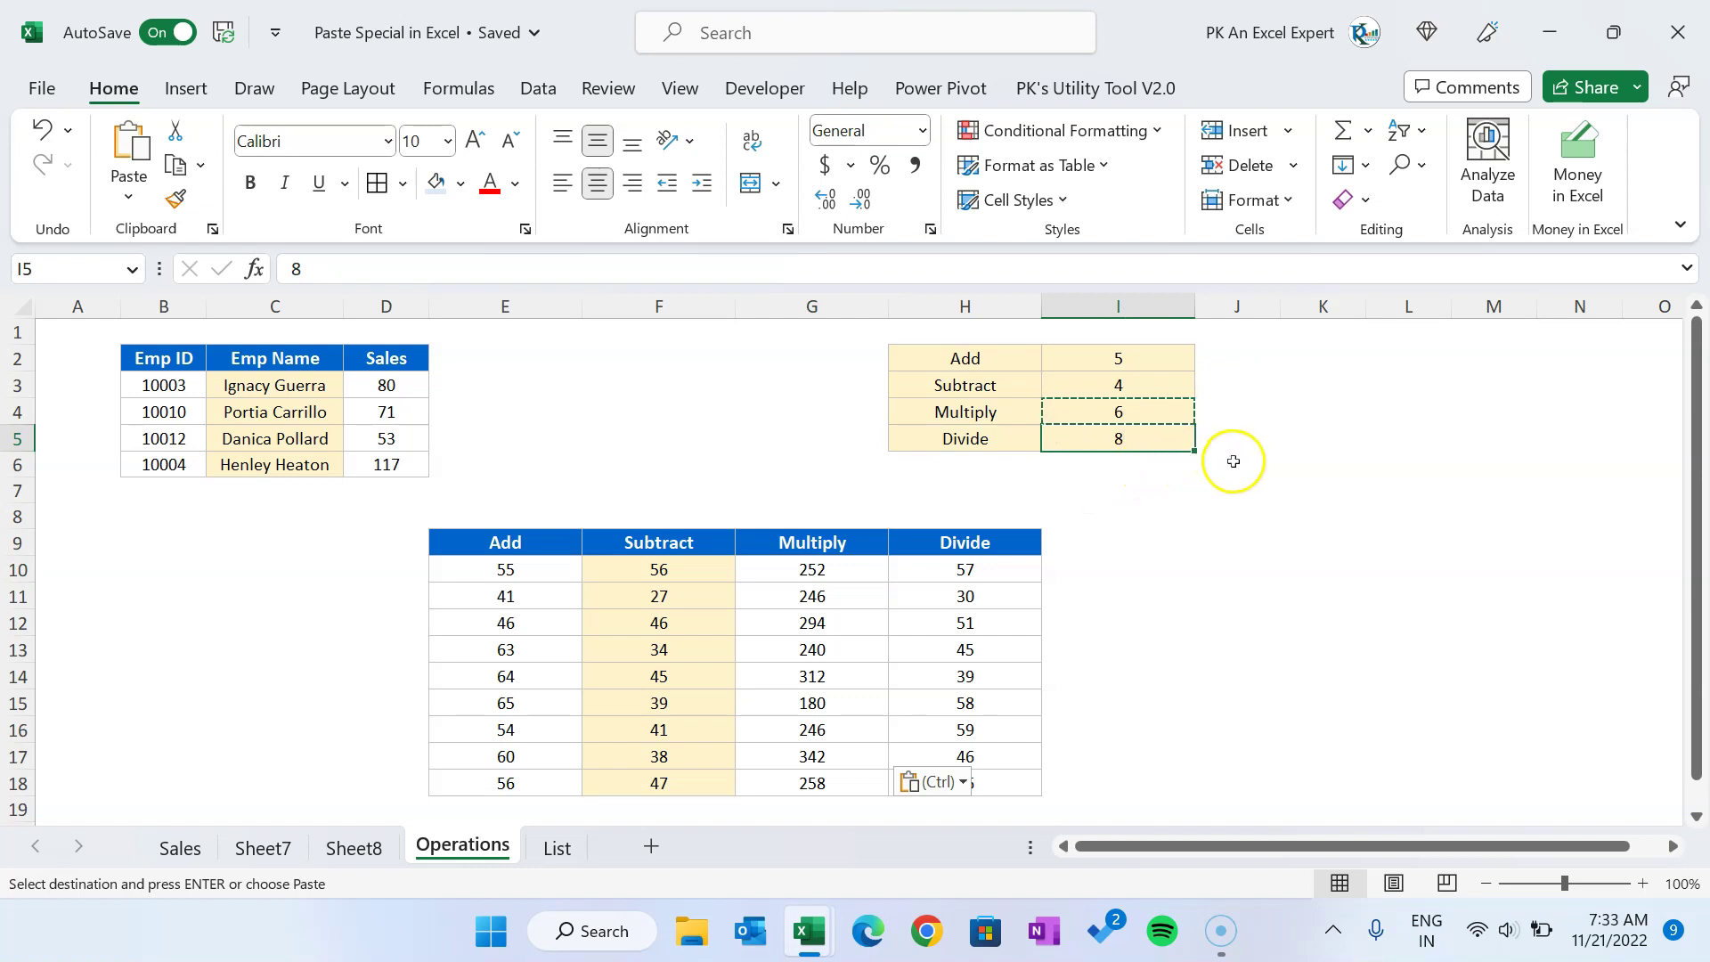
pyautogui.press('Escape')
pyautogui.hotkey('ctrl', 'c')
pyautogui.moveTo(984, 566); pyautogui.dragTo(985, 780)
pyautogui.hotkey('alt', 'e')
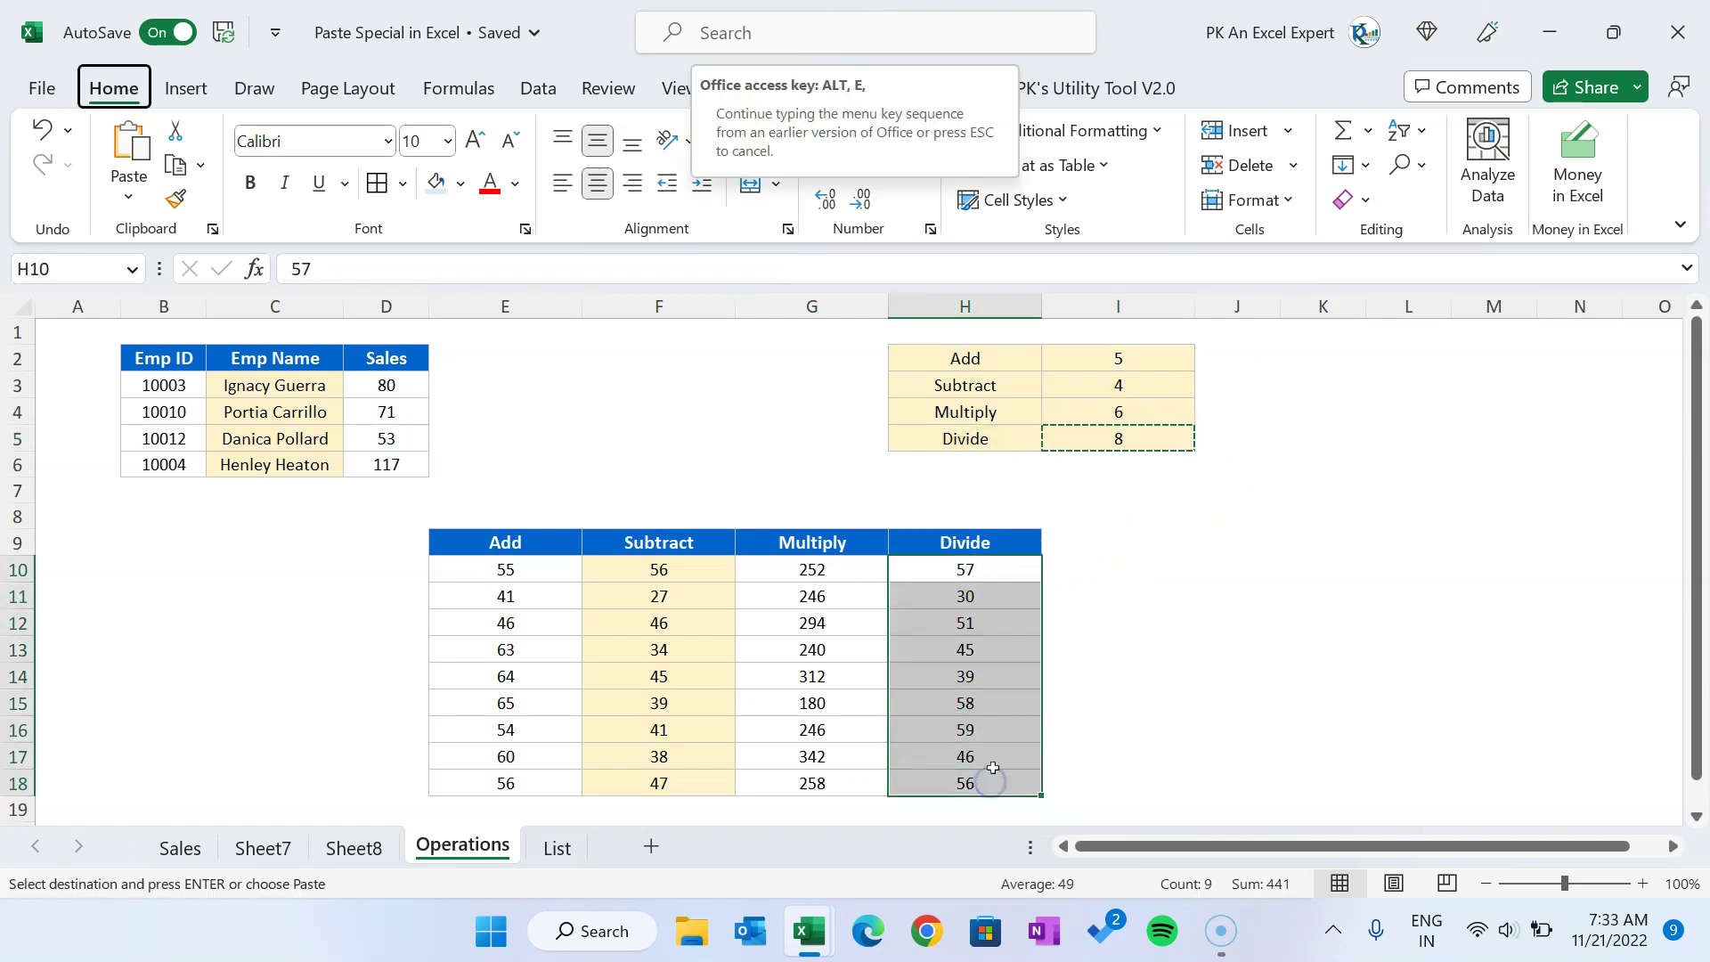
pyautogui.press('s')
pyautogui.click(641, 428)
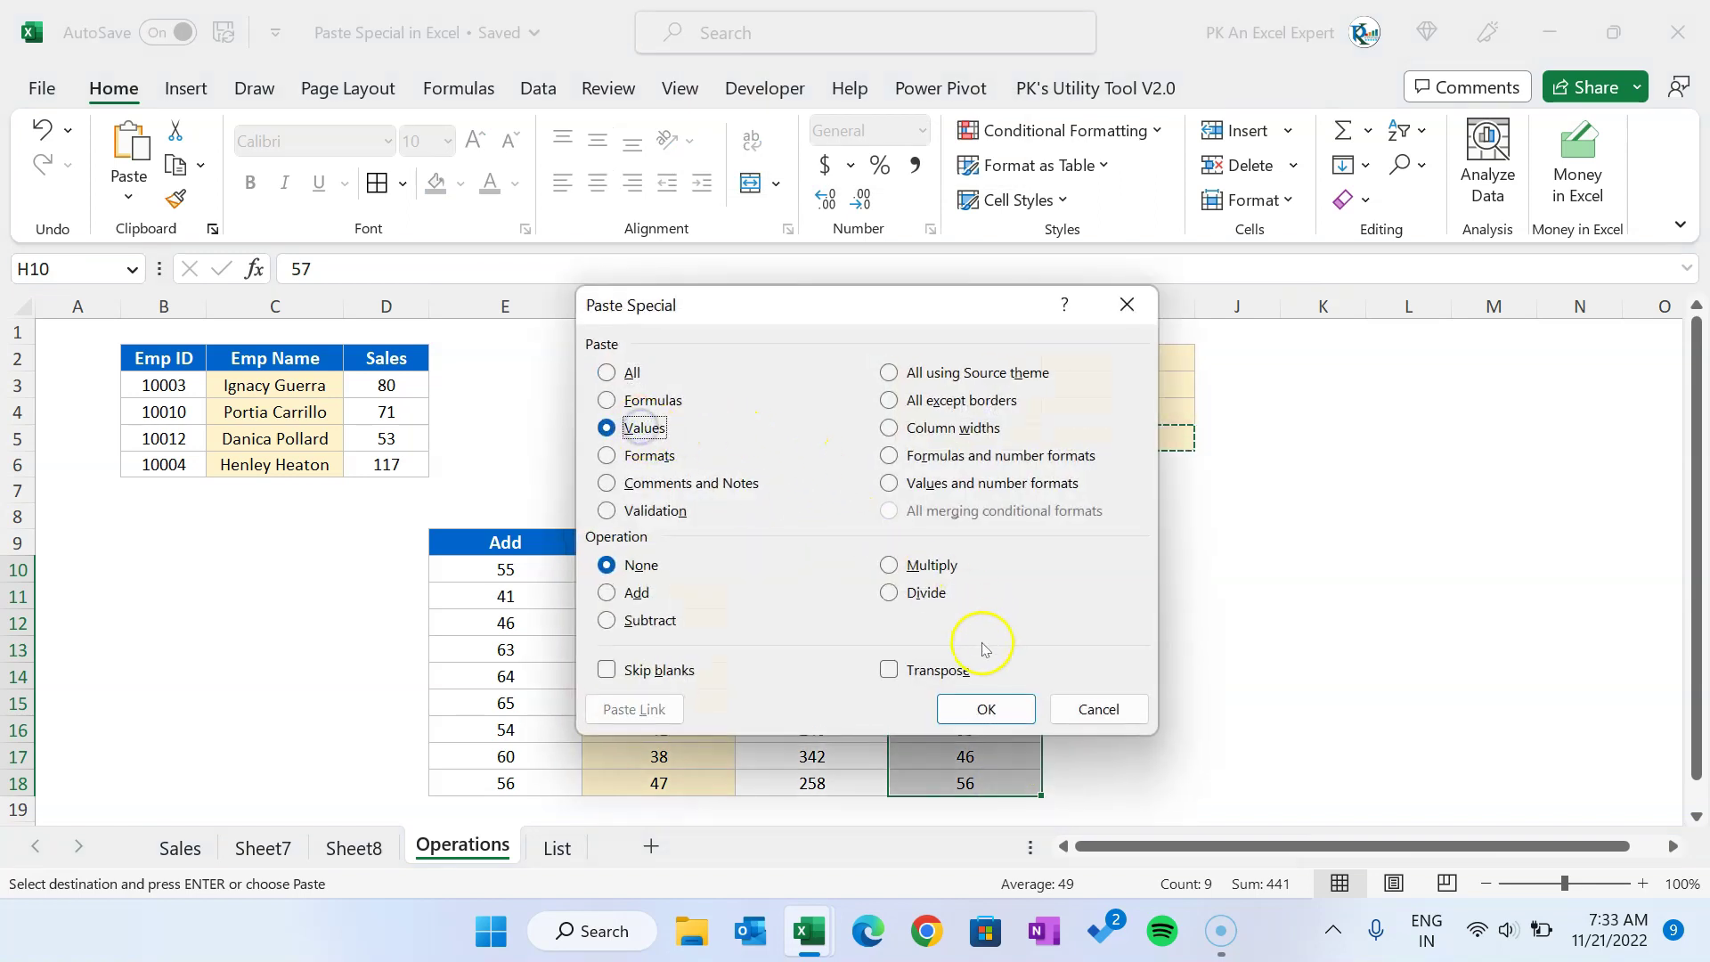
pyautogui.click(889, 592)
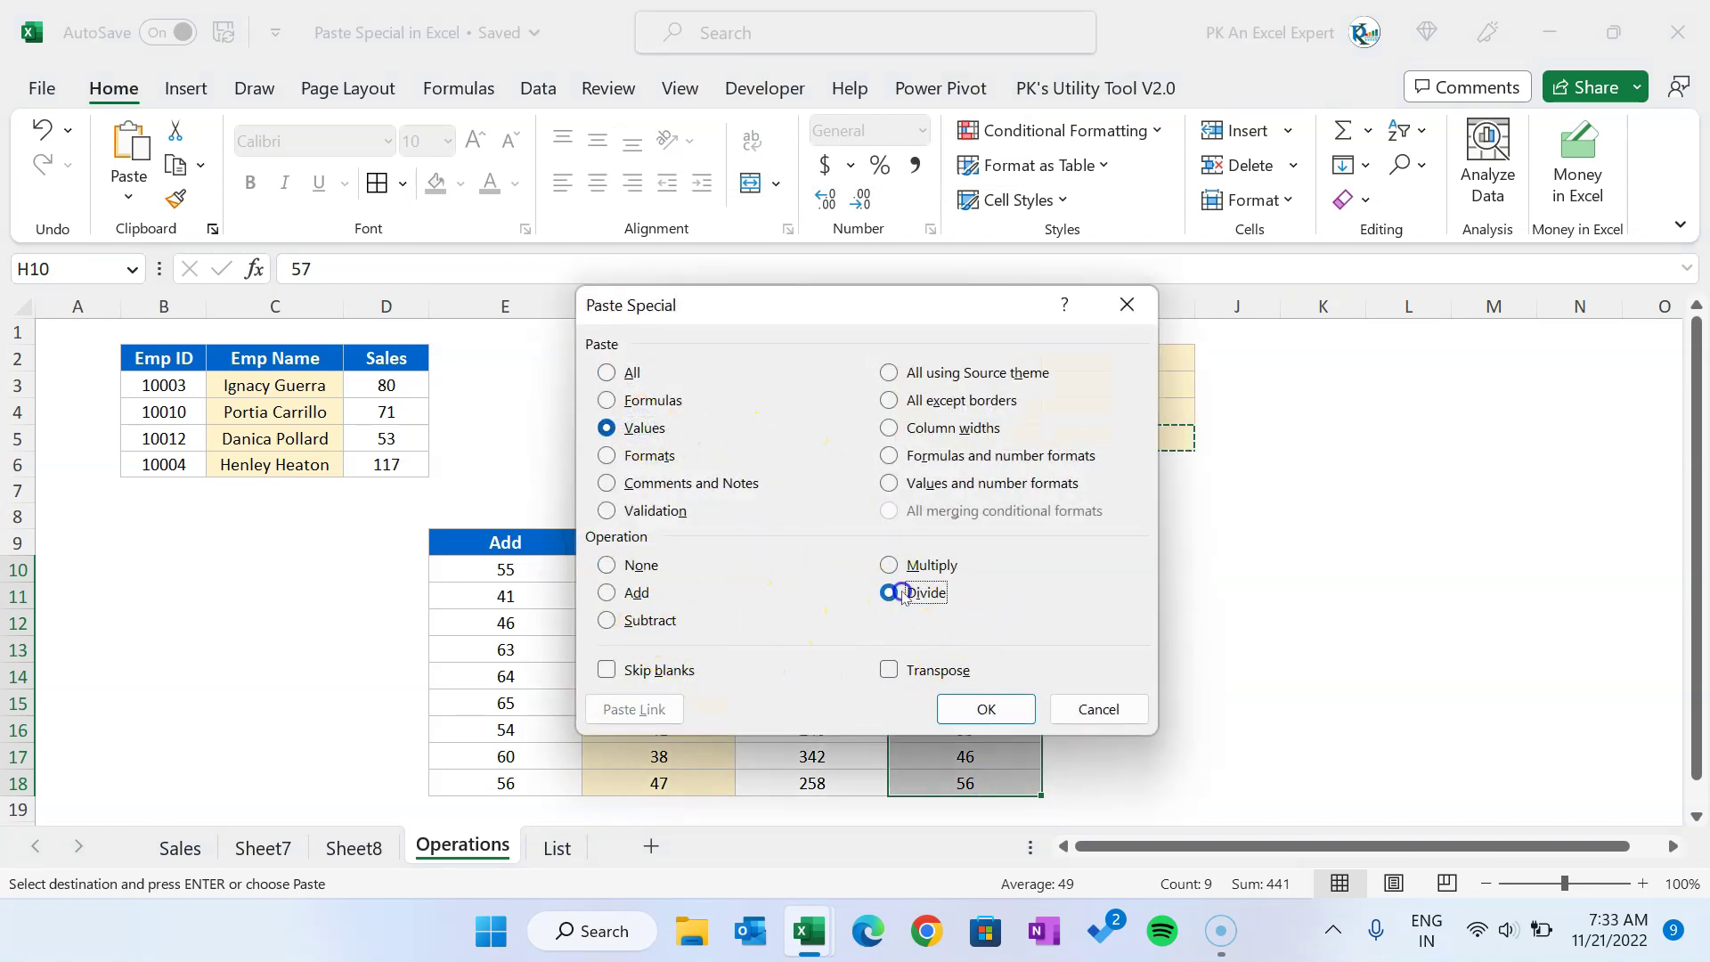
pyautogui.click(986, 709)
# Step: Review the resulting values in the Add, Multiply and Divide columns of the operations table
pyautogui.click(1191, 616)
pyautogui.moveTo(979, 570); pyautogui.dragTo(990, 780)
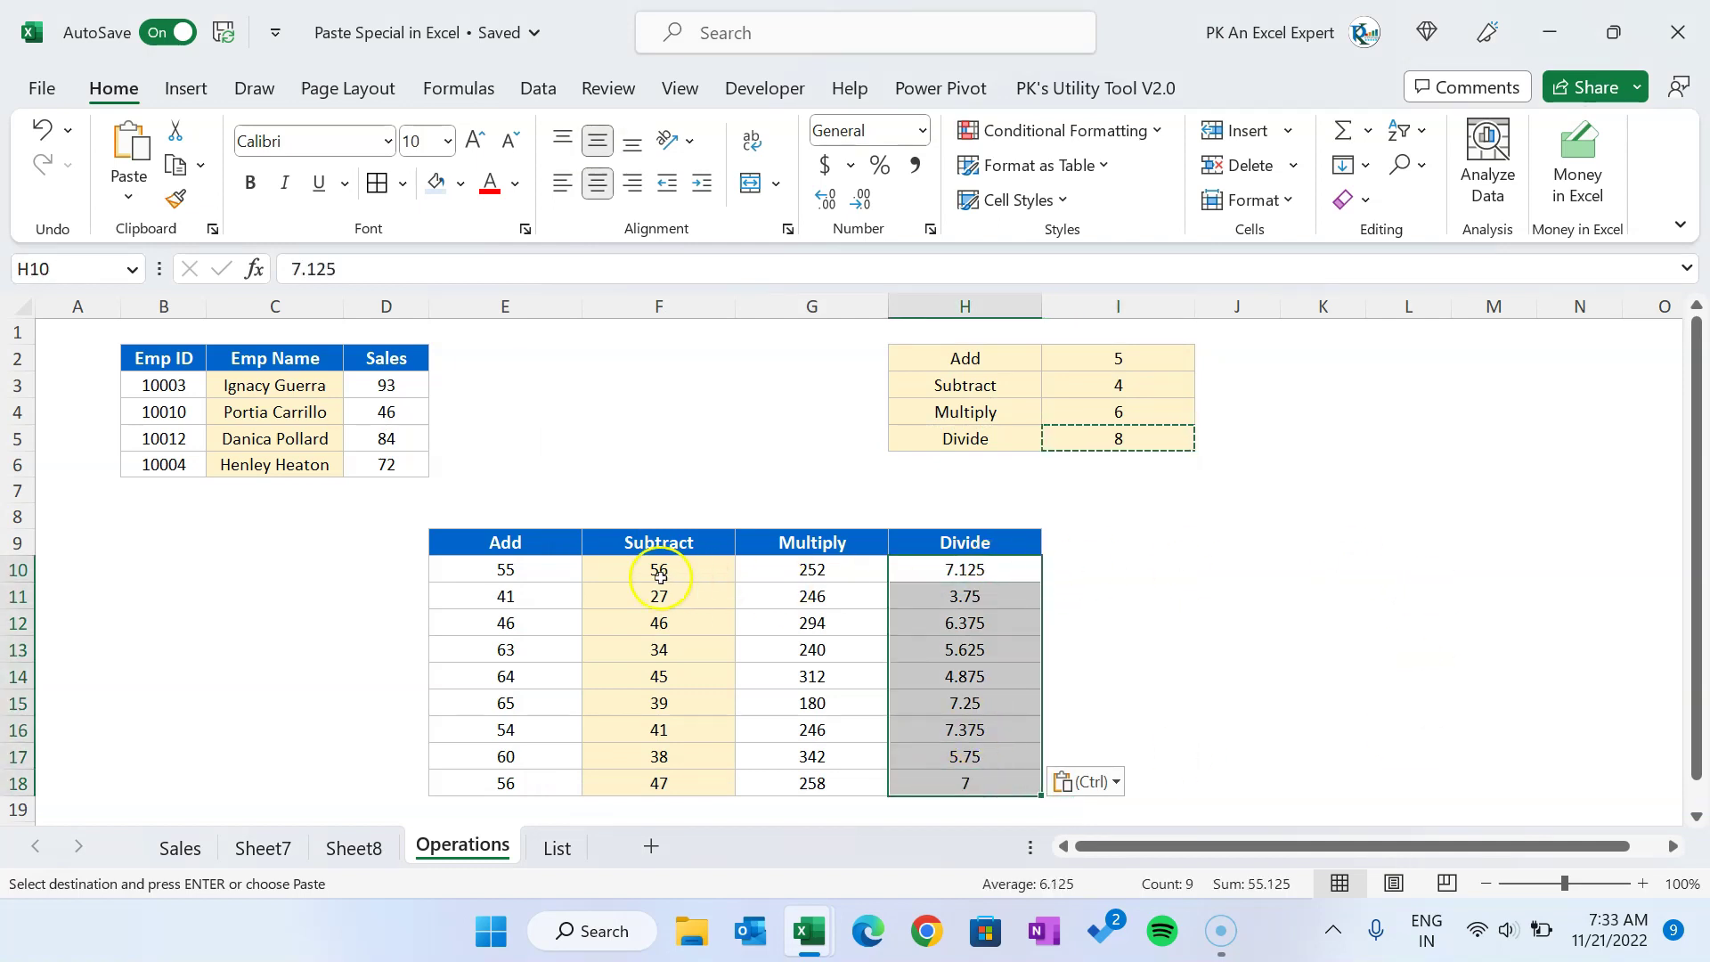
pyautogui.click(525, 590)
pyautogui.click(793, 597)
pyautogui.click(990, 605)
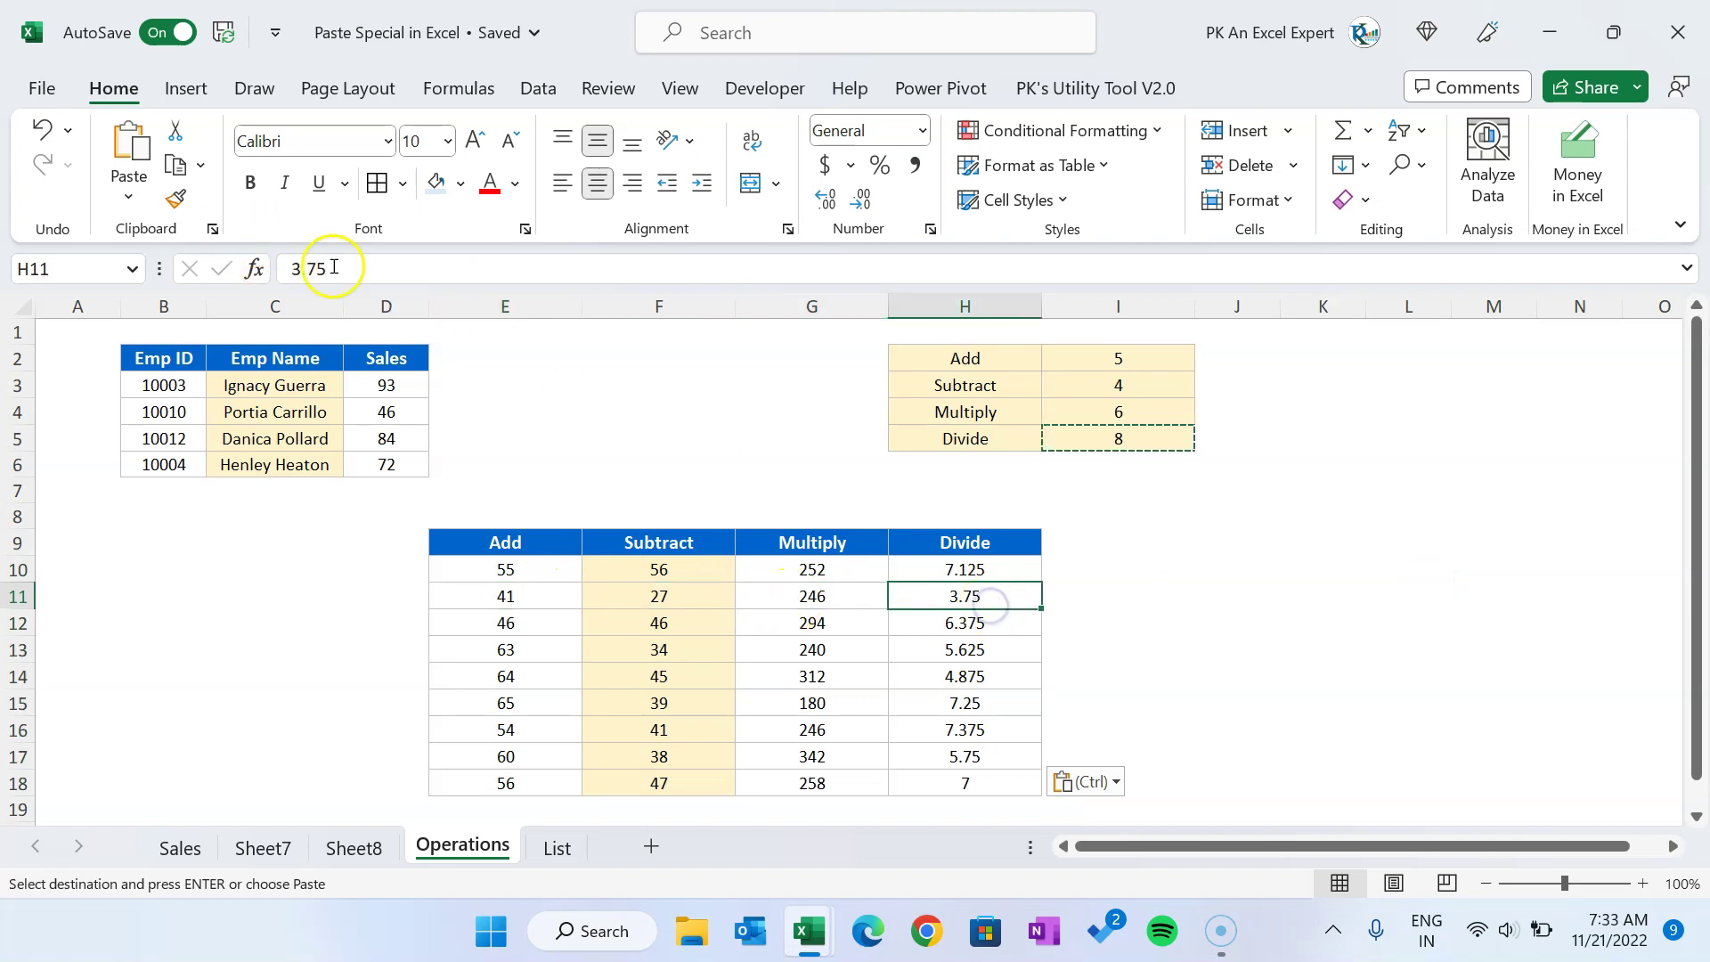
pyautogui.click(767, 592)
pyautogui.click(546, 632)
pyautogui.click(875, 699)
# Step: Inspect the formulas behind the Sales values in D3:D6
pyautogui.click(383, 385)
pyautogui.click(394, 419)
pyautogui.click(394, 461)
pyautogui.moveTo(386, 385); pyautogui.dragTo(394, 459)
pyautogui.moveTo(399, 383); pyautogui.dragTo(408, 462)
pyautogui.click(392, 385)
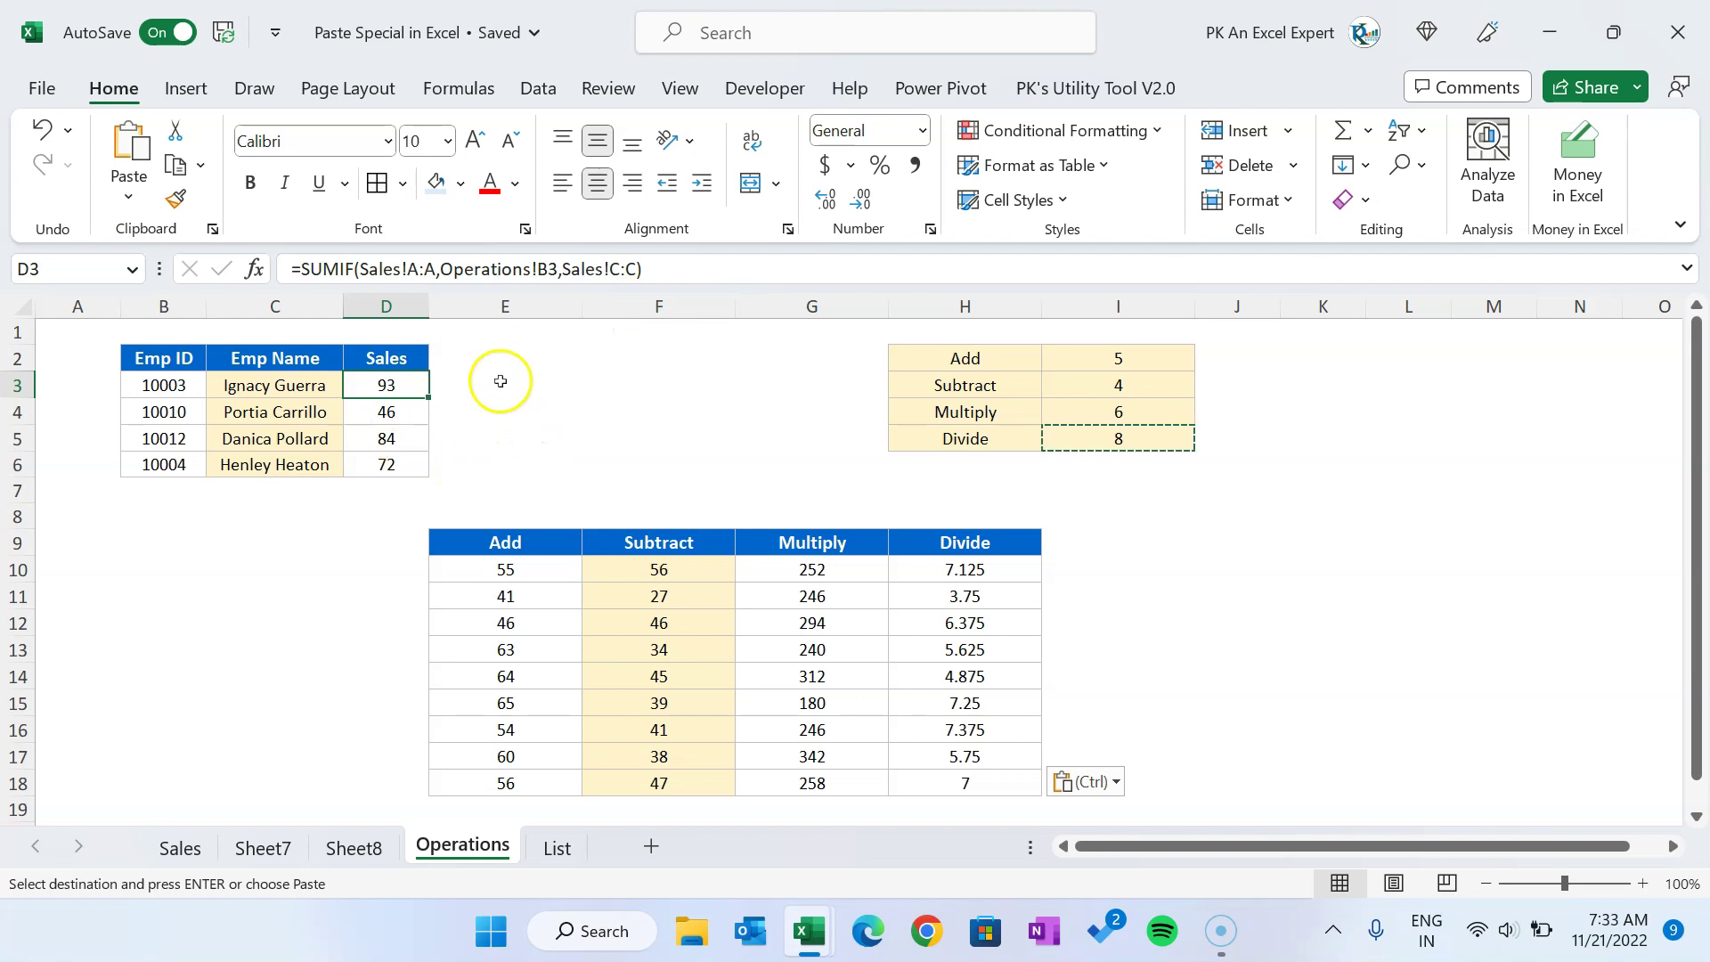
# Step: Add the I2 amount to the Sales formulas in D3:D6 using Paste Special with Values and Add, and check the formula in D3
pyautogui.press('Escape')
pyautogui.click(1124, 356)
pyautogui.hotkey('ctrl', 'c')
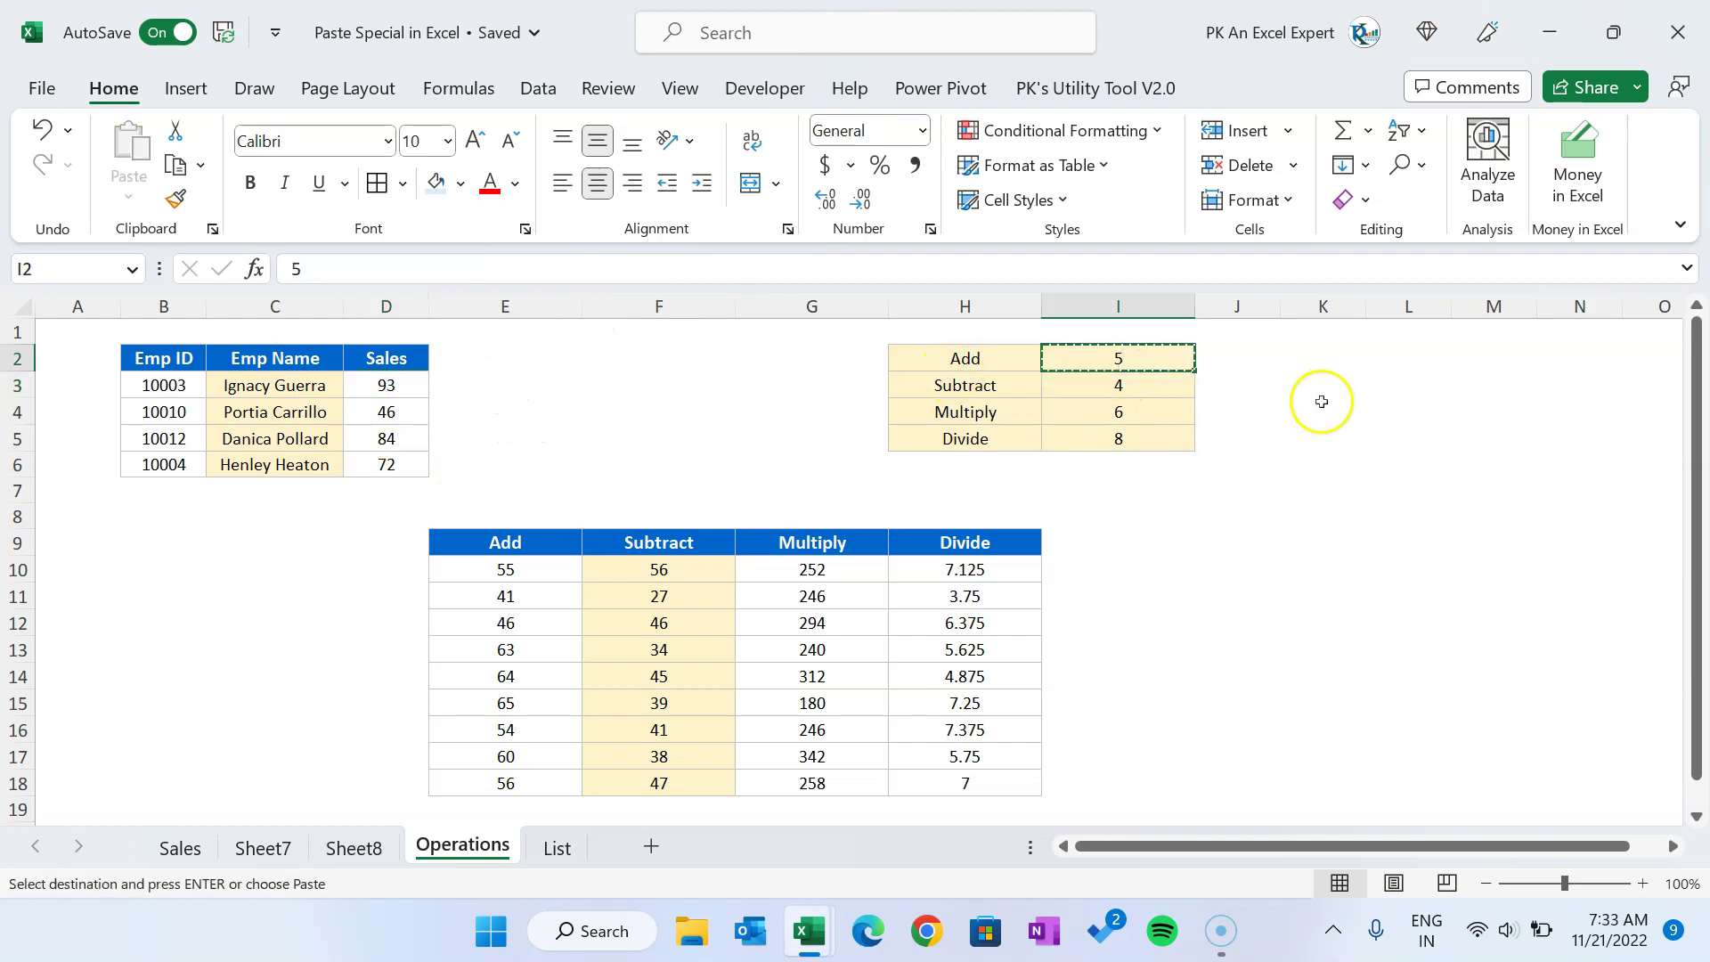
pyautogui.moveTo(392, 384); pyautogui.dragTo(407, 465)
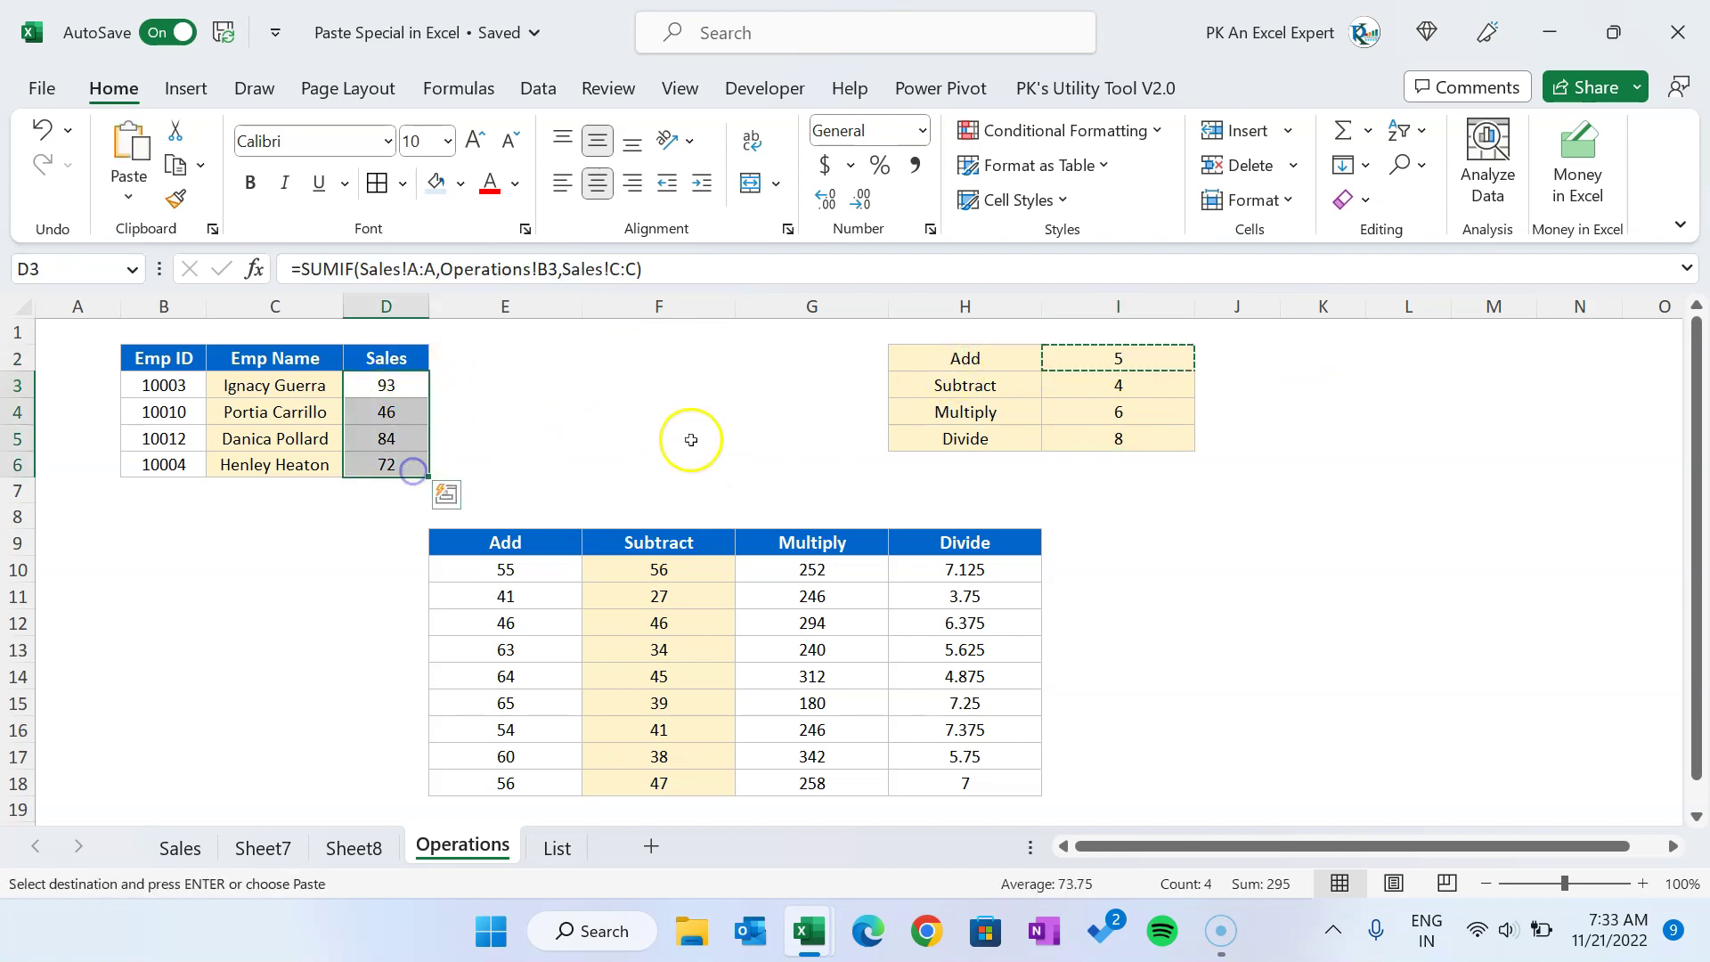
pyautogui.hotkey('alt', 'e')
pyautogui.press('s')
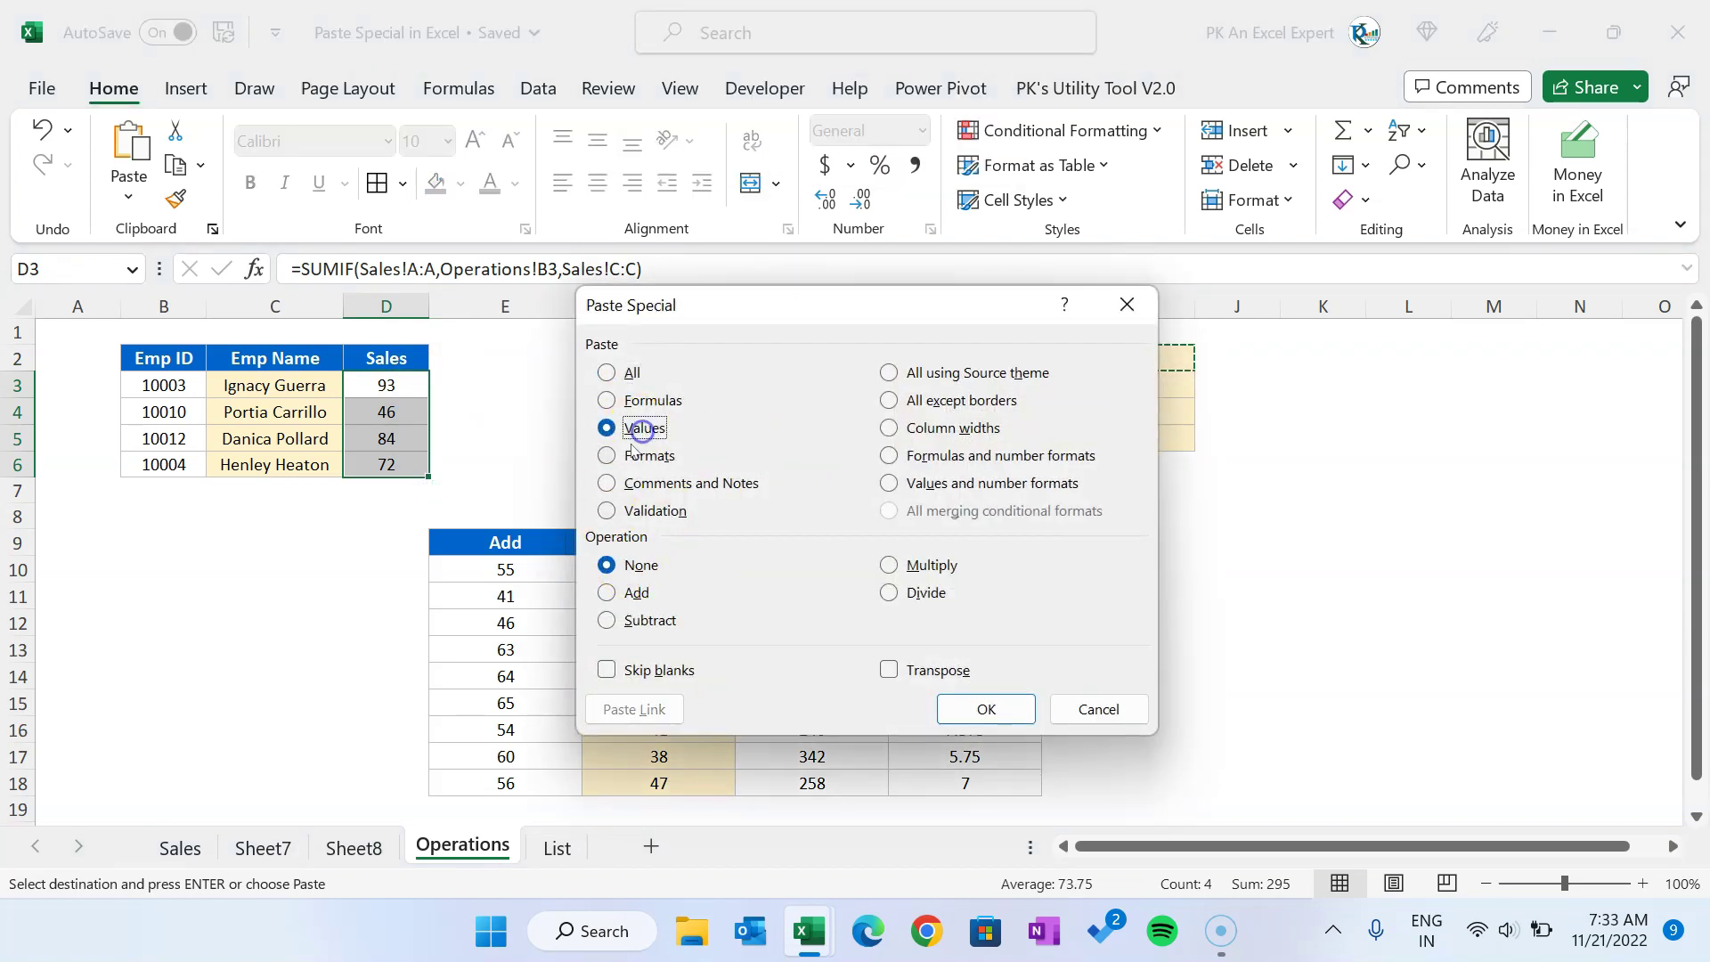
pyautogui.click(987, 709)
pyautogui.click(665, 464)
pyautogui.click(388, 385)
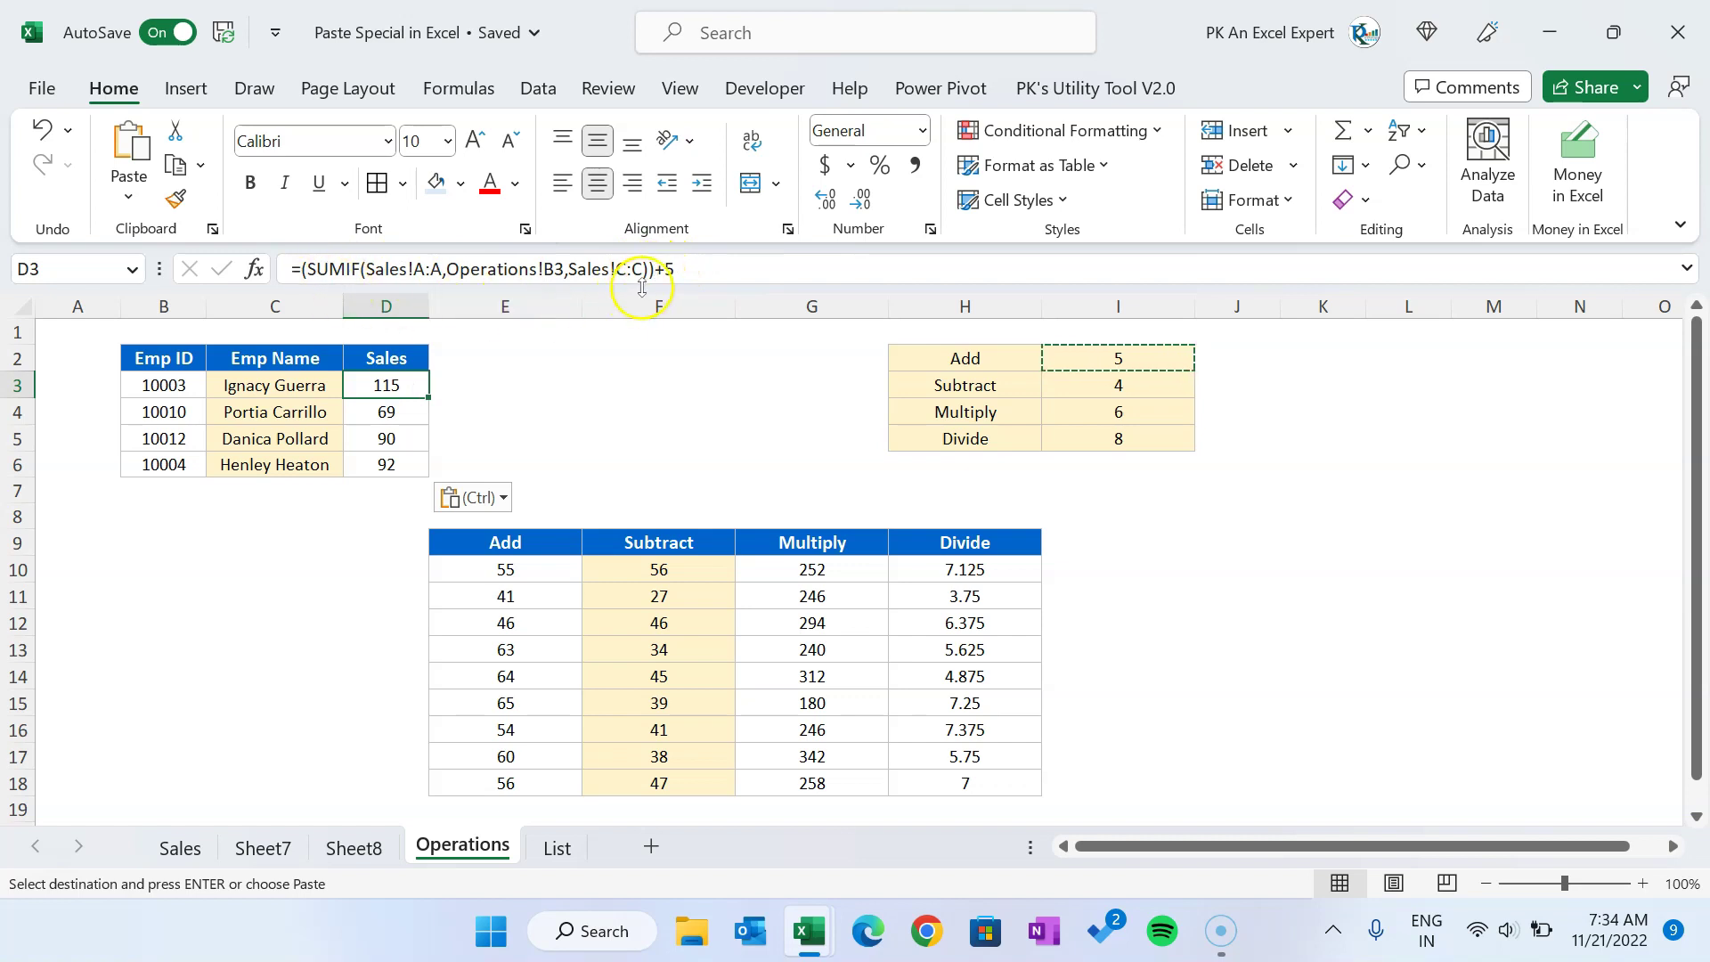
pyautogui.moveTo(656, 268); pyautogui.dragTo(704, 269)
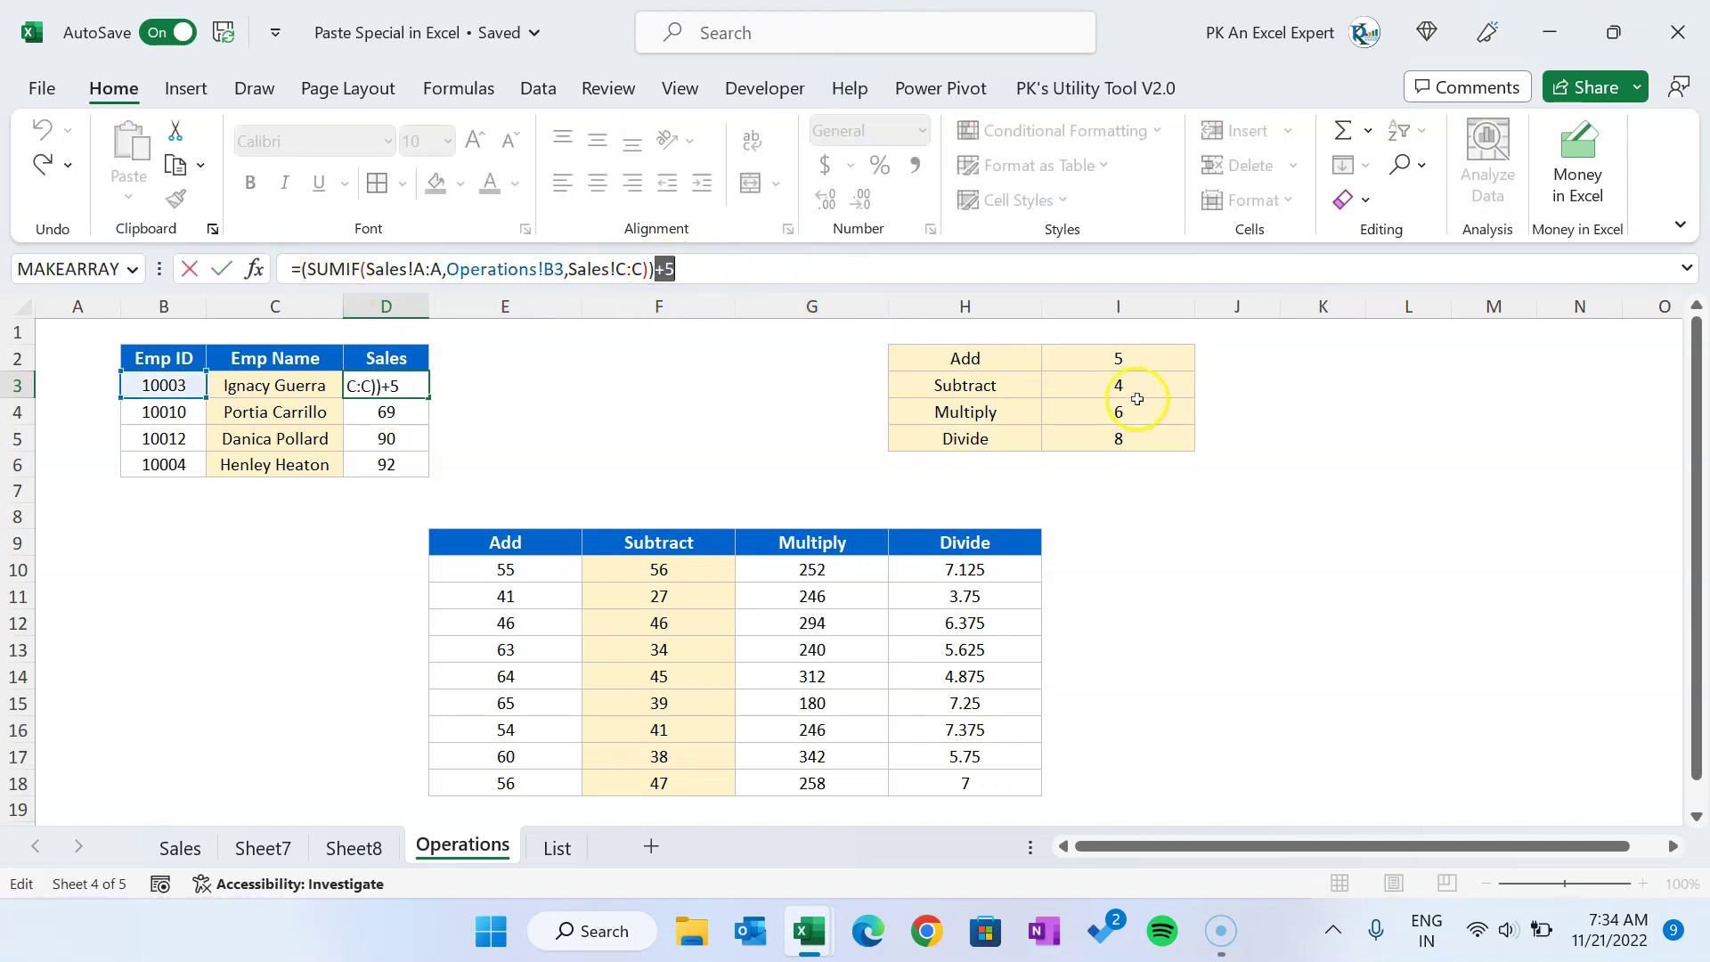
pyautogui.press('Escape')
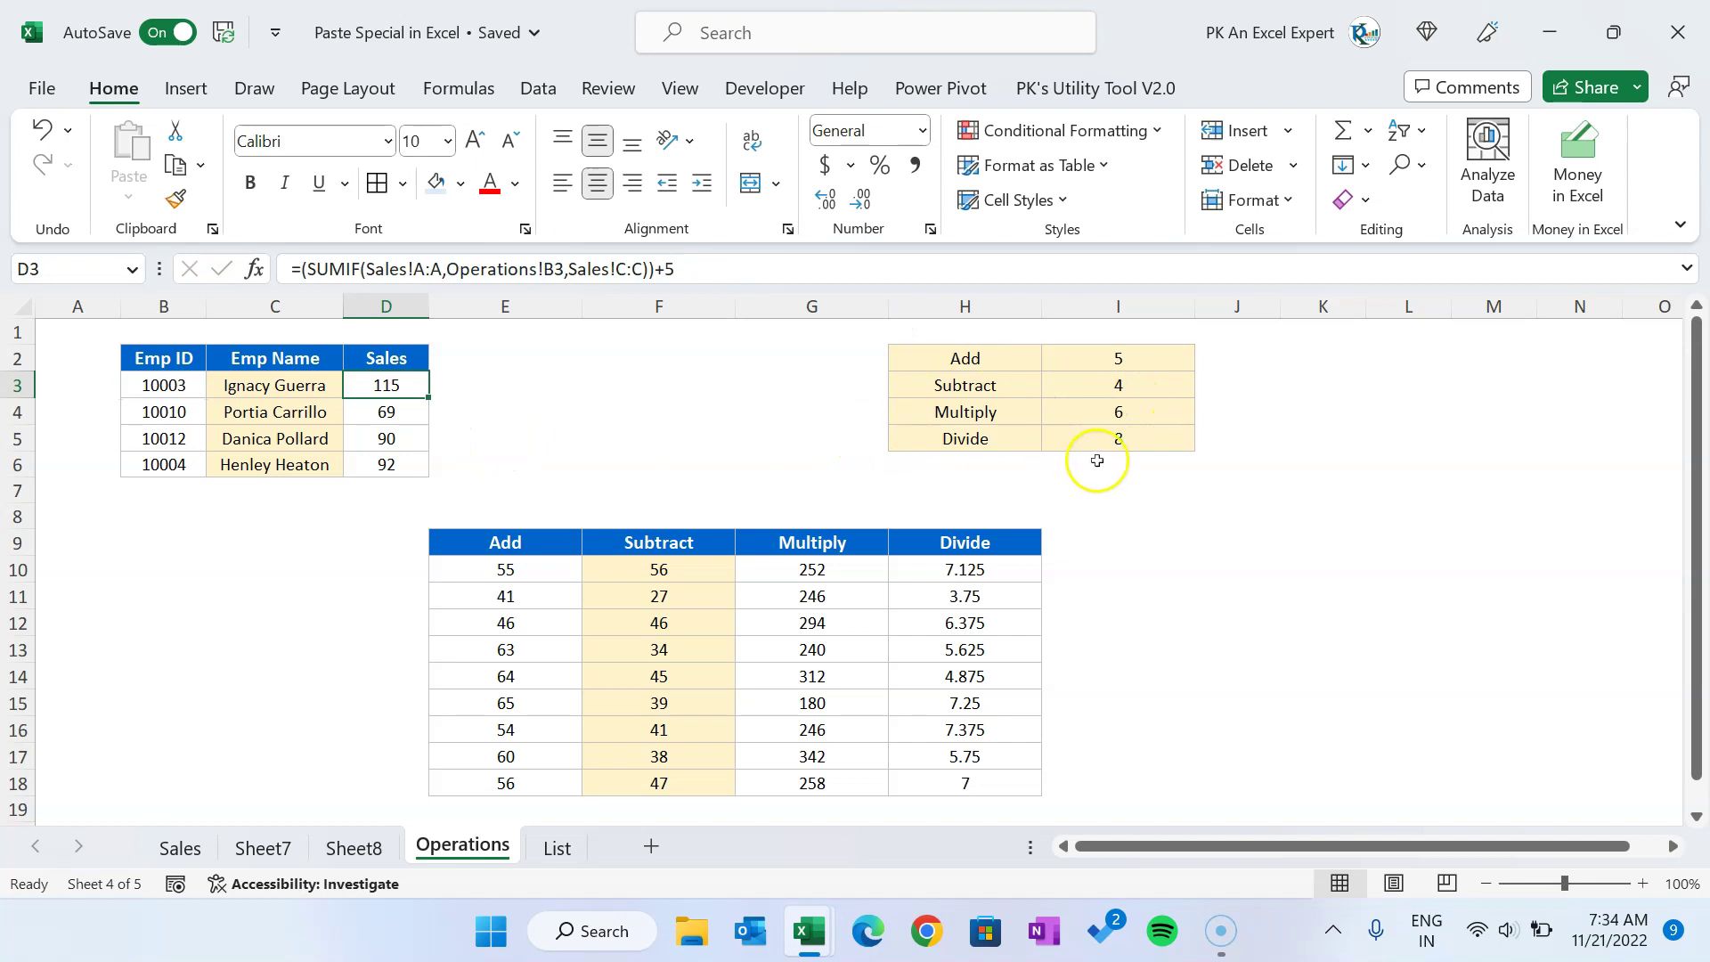
# Step: Divide the Sales formulas in D3:D6 by the I5 amount using Paste Special with Values and Divide
pyautogui.click(1128, 442)
pyautogui.hotkey('ctrl', 'c')
pyautogui.moveTo(392, 384); pyautogui.dragTo(392, 461)
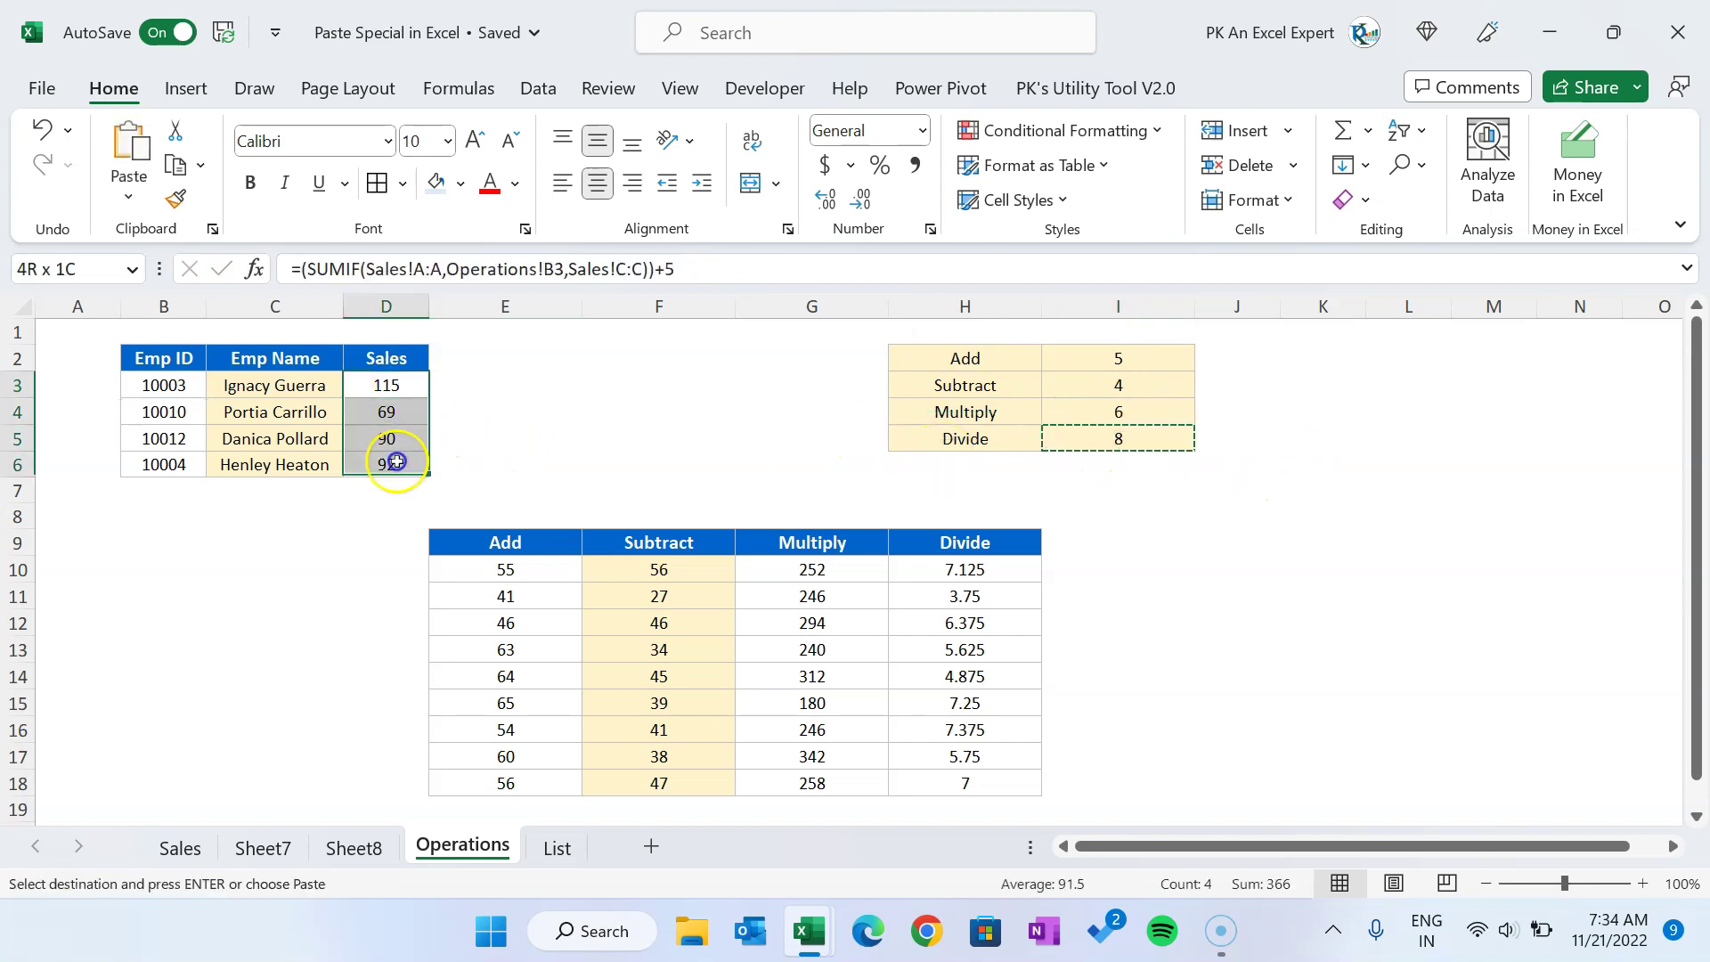
pyautogui.hotkey('alt', 'e')
pyautogui.press('s')
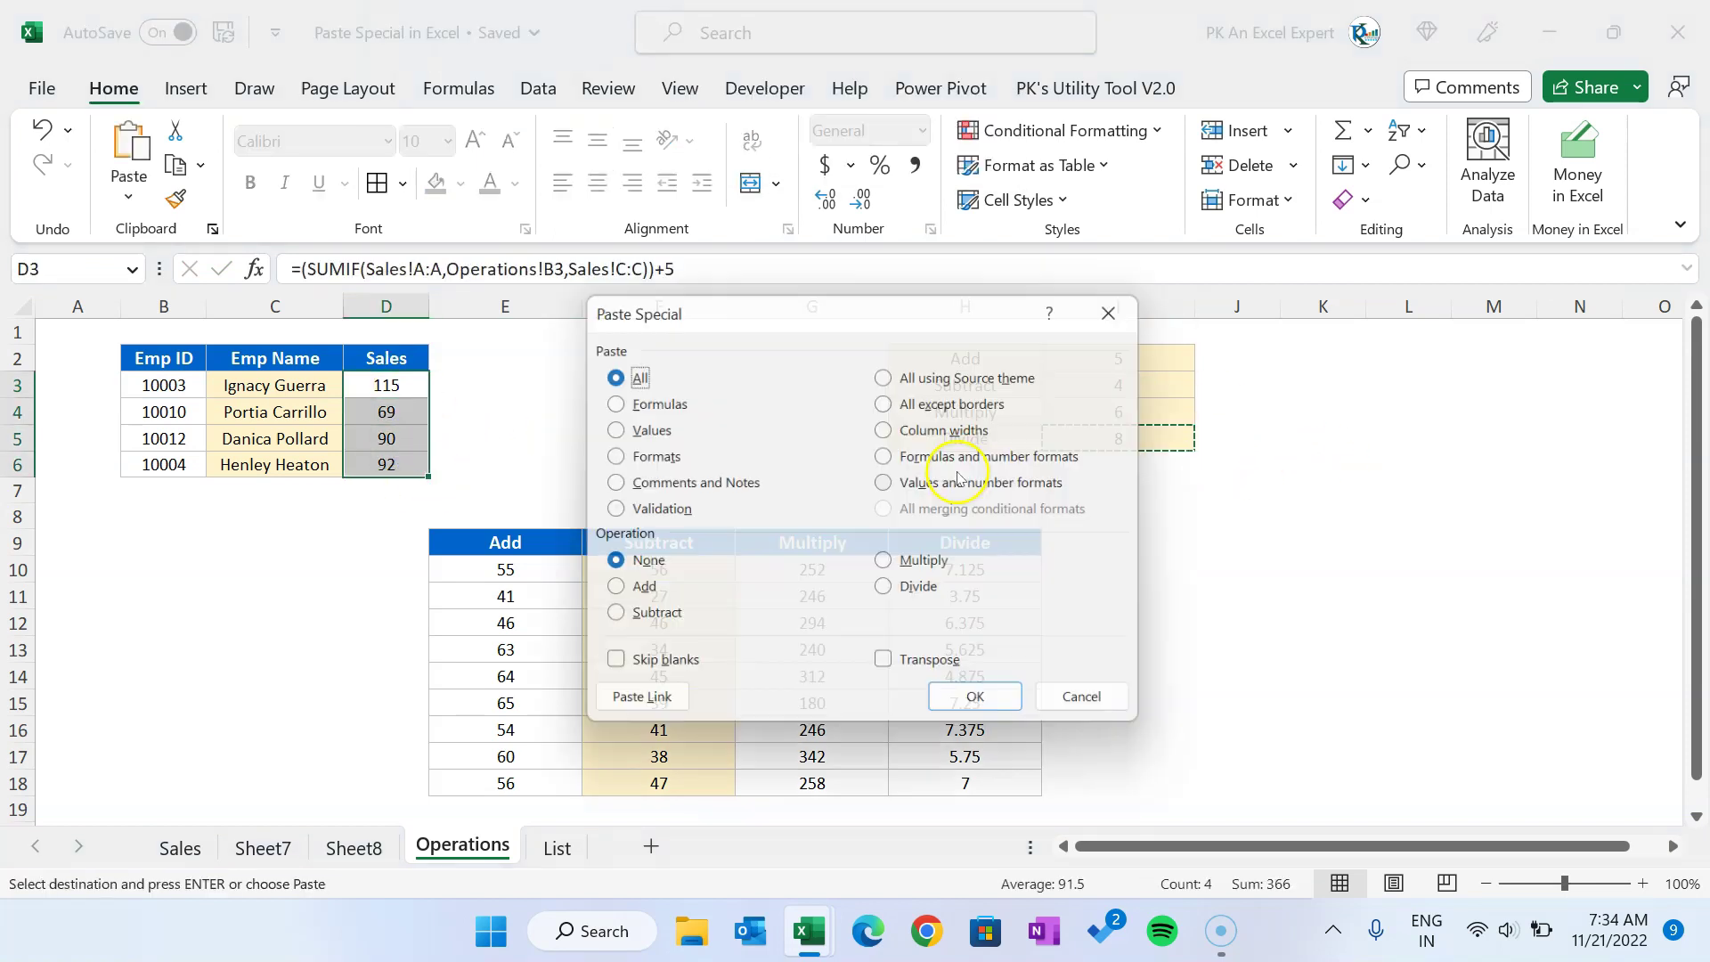
pyautogui.click(891, 592)
pyautogui.click(610, 428)
pyautogui.click(986, 709)
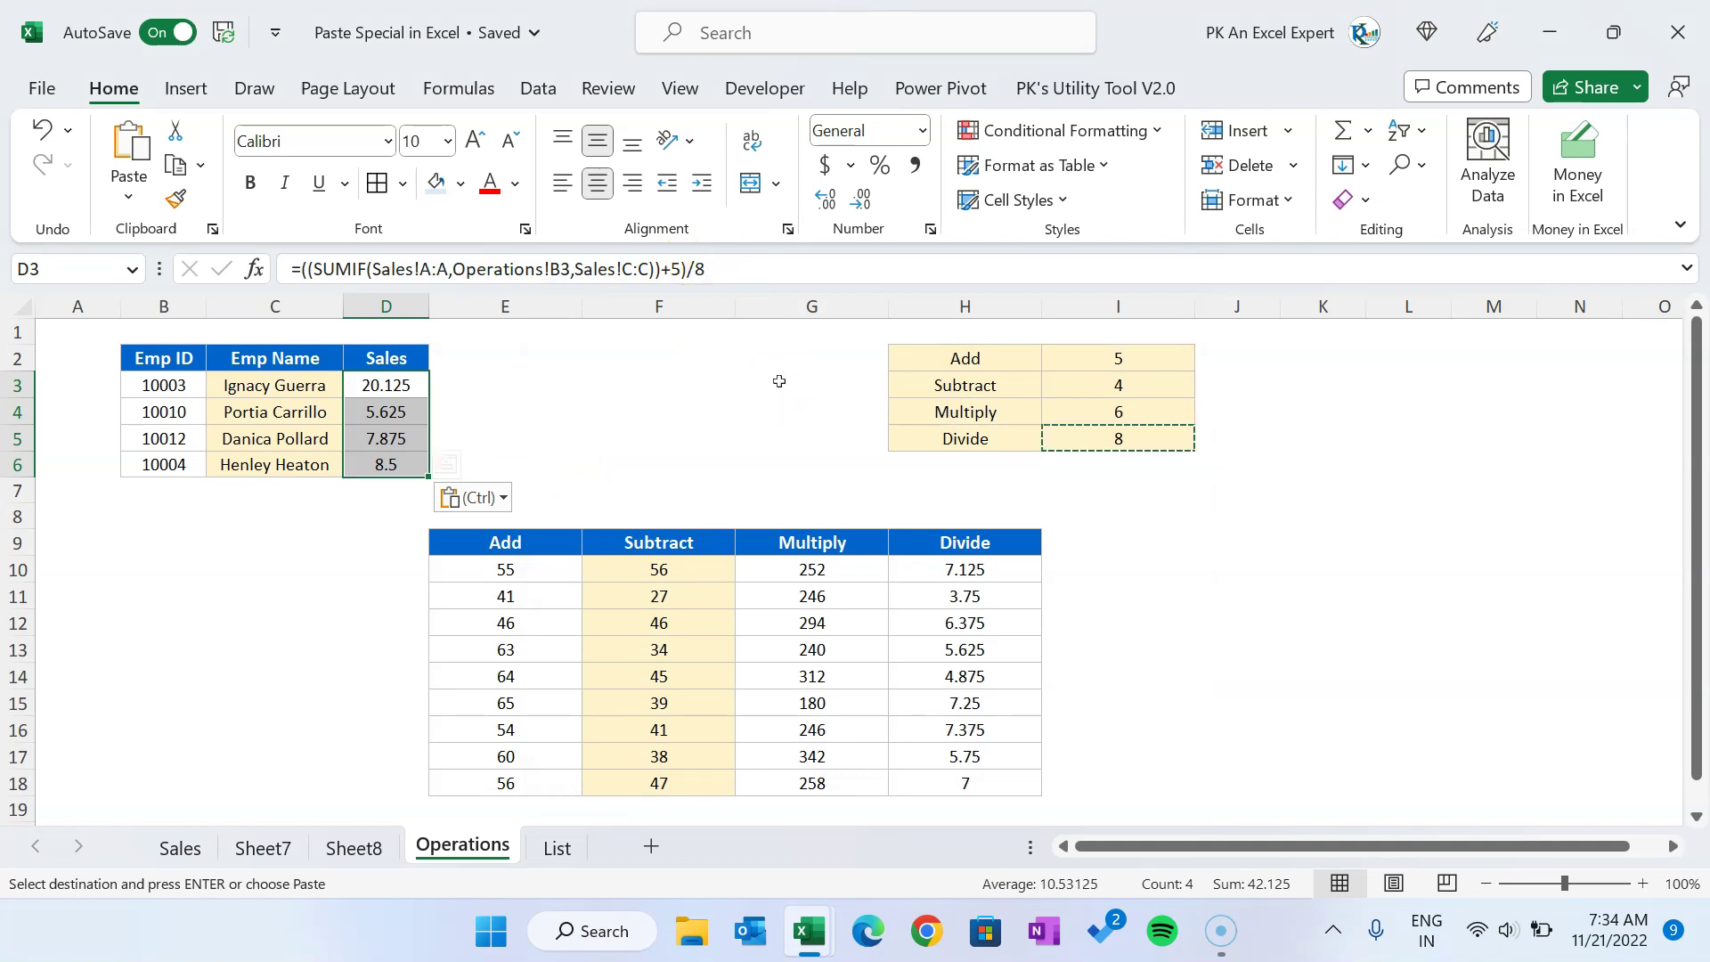
pyautogui.press('Escape')
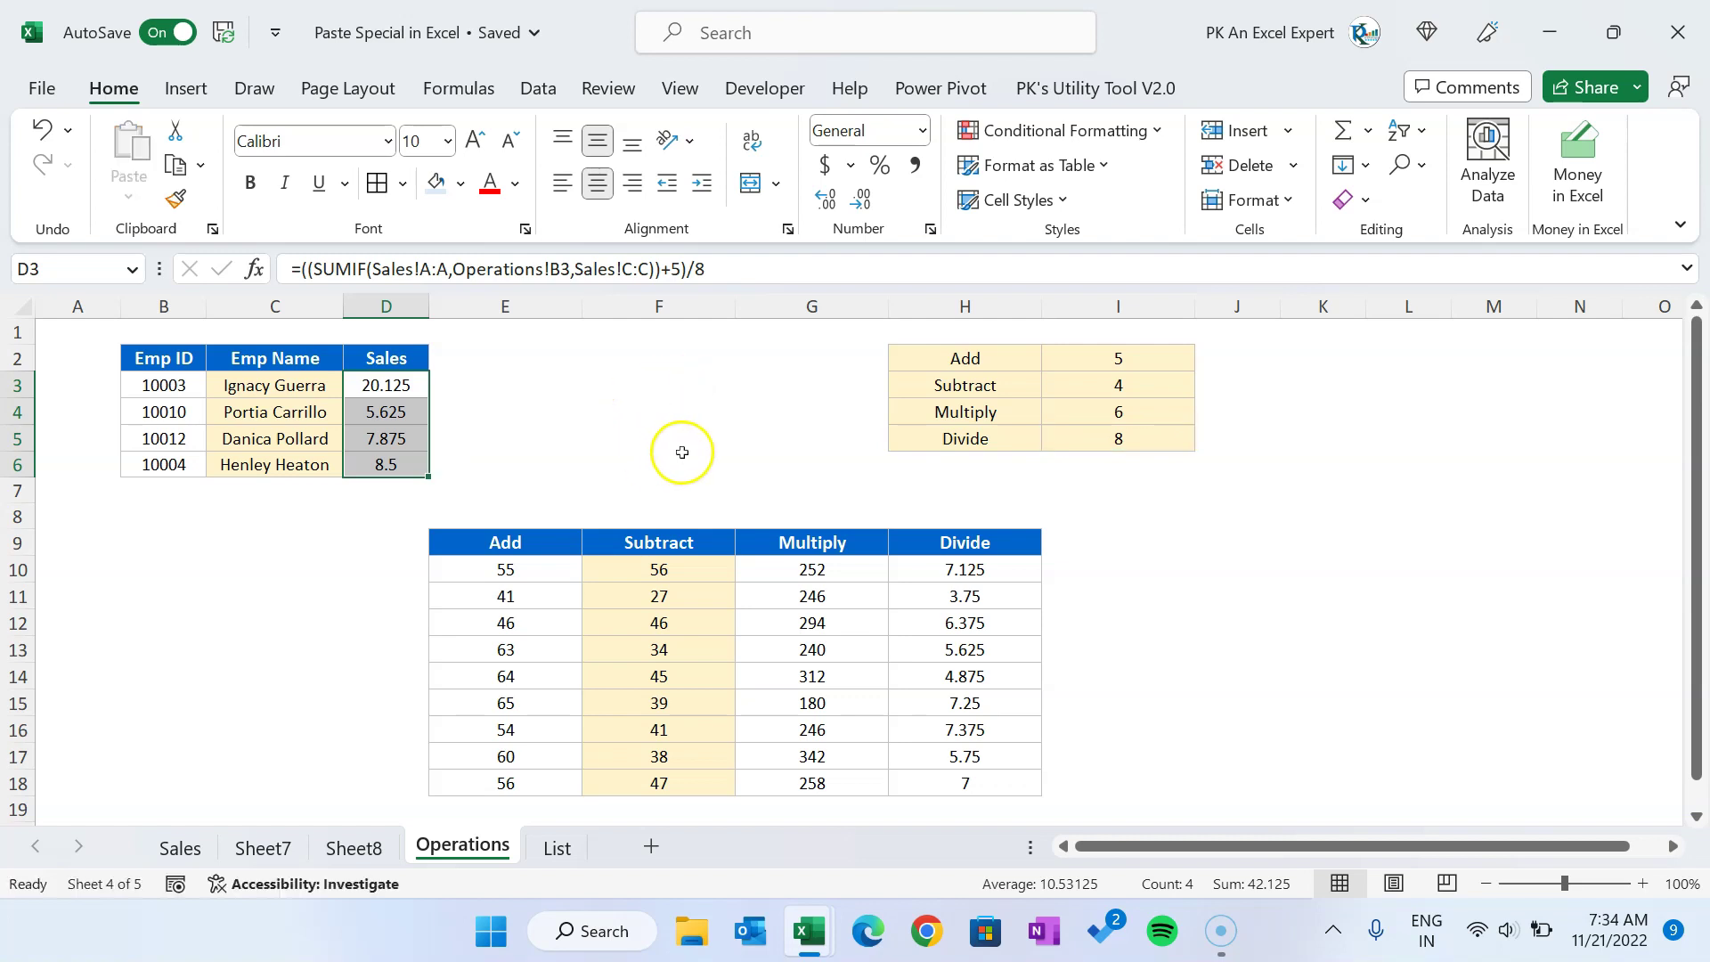
pyautogui.click(653, 441)
# Step: Copy I4, review the remaining Paste Special options and close the dialog without pasting
pyautogui.click(1158, 415)
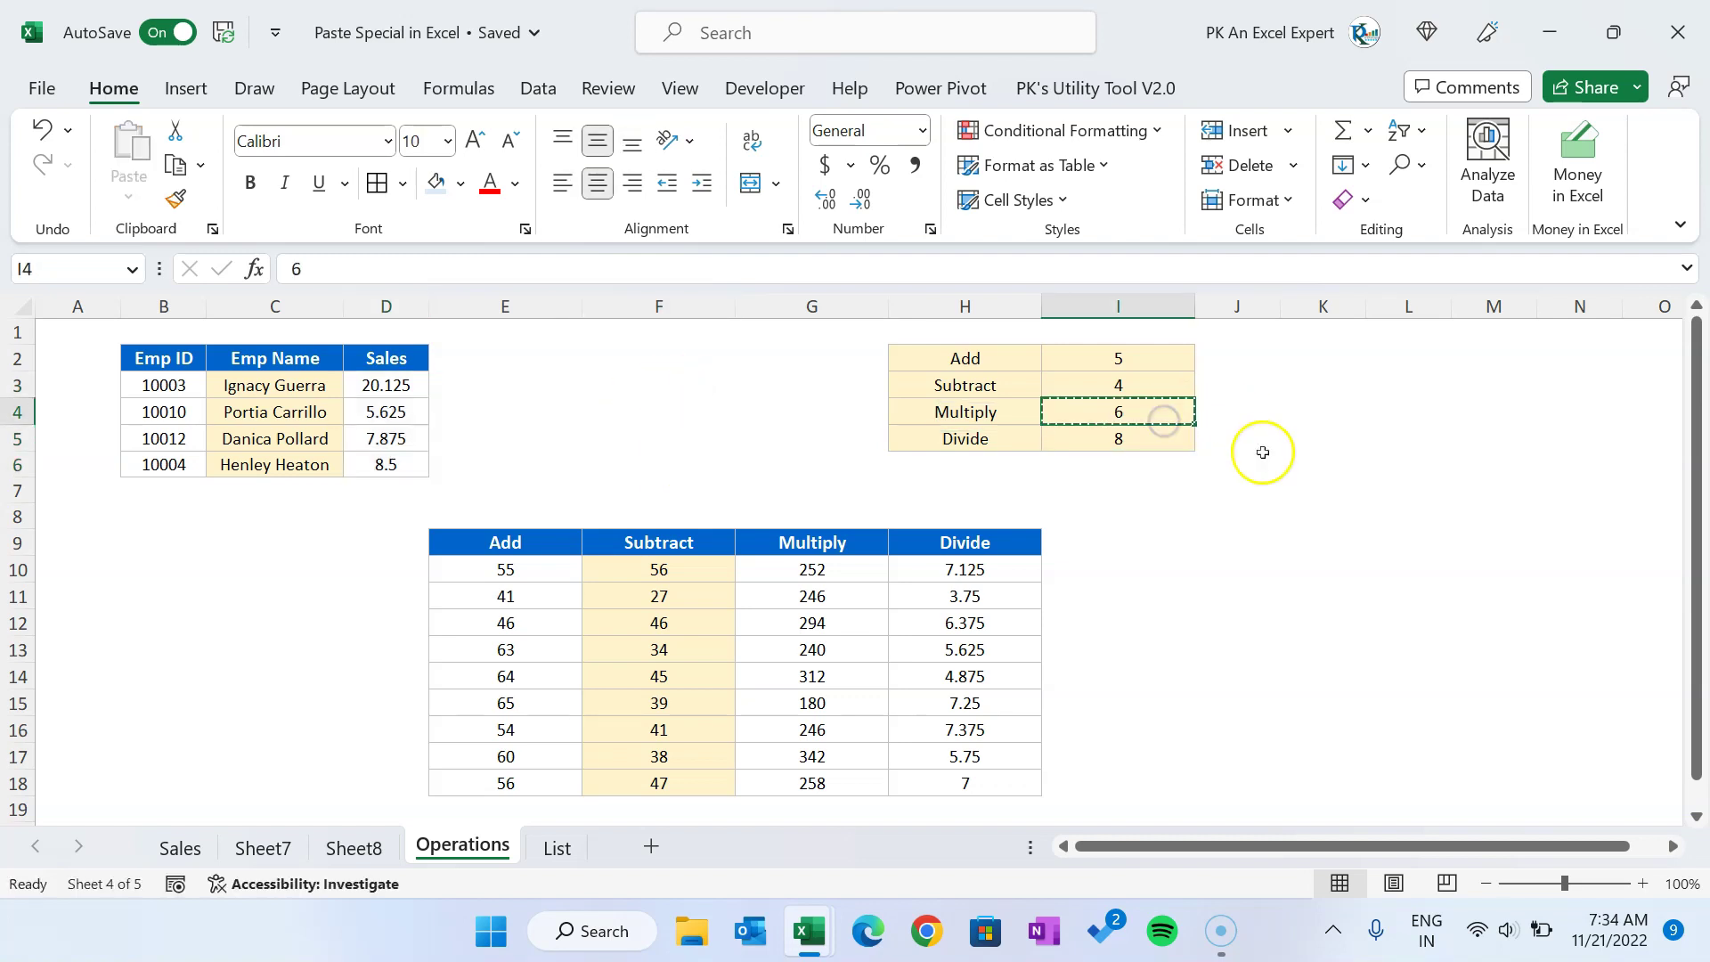
pyautogui.hotkey('ctrl', 'c')
pyautogui.hotkey('ctrl', 'alt', 'v')
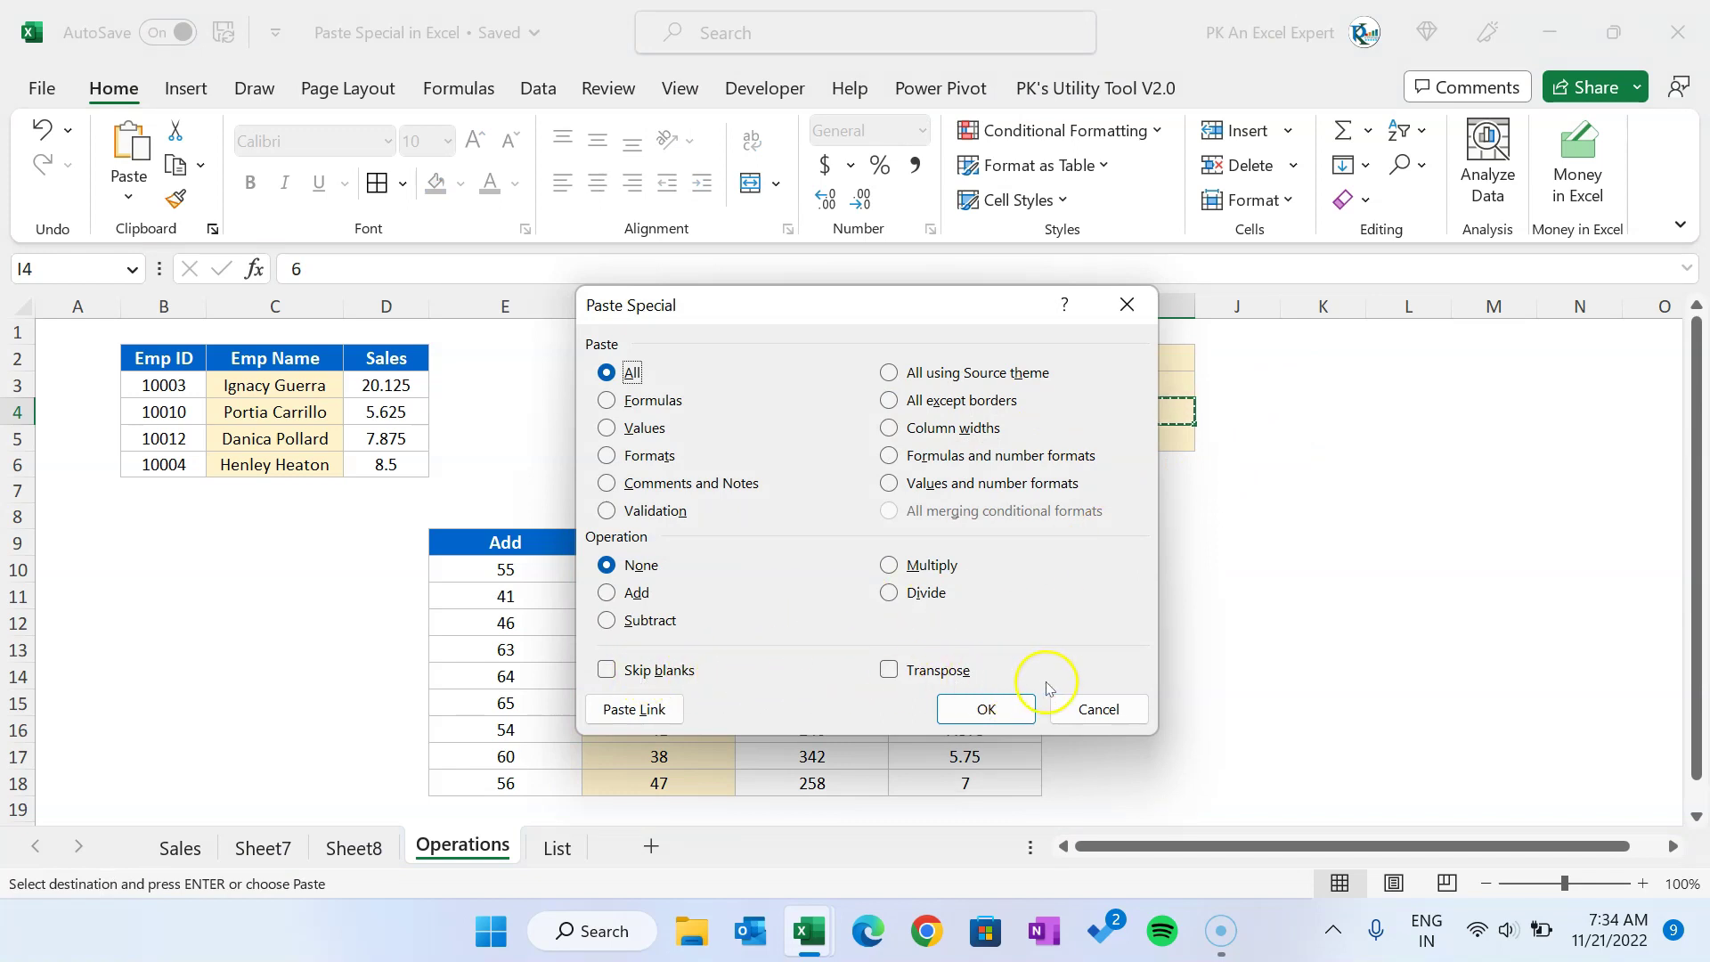
pyautogui.click(1069, 706)
pyautogui.click(1126, 640)
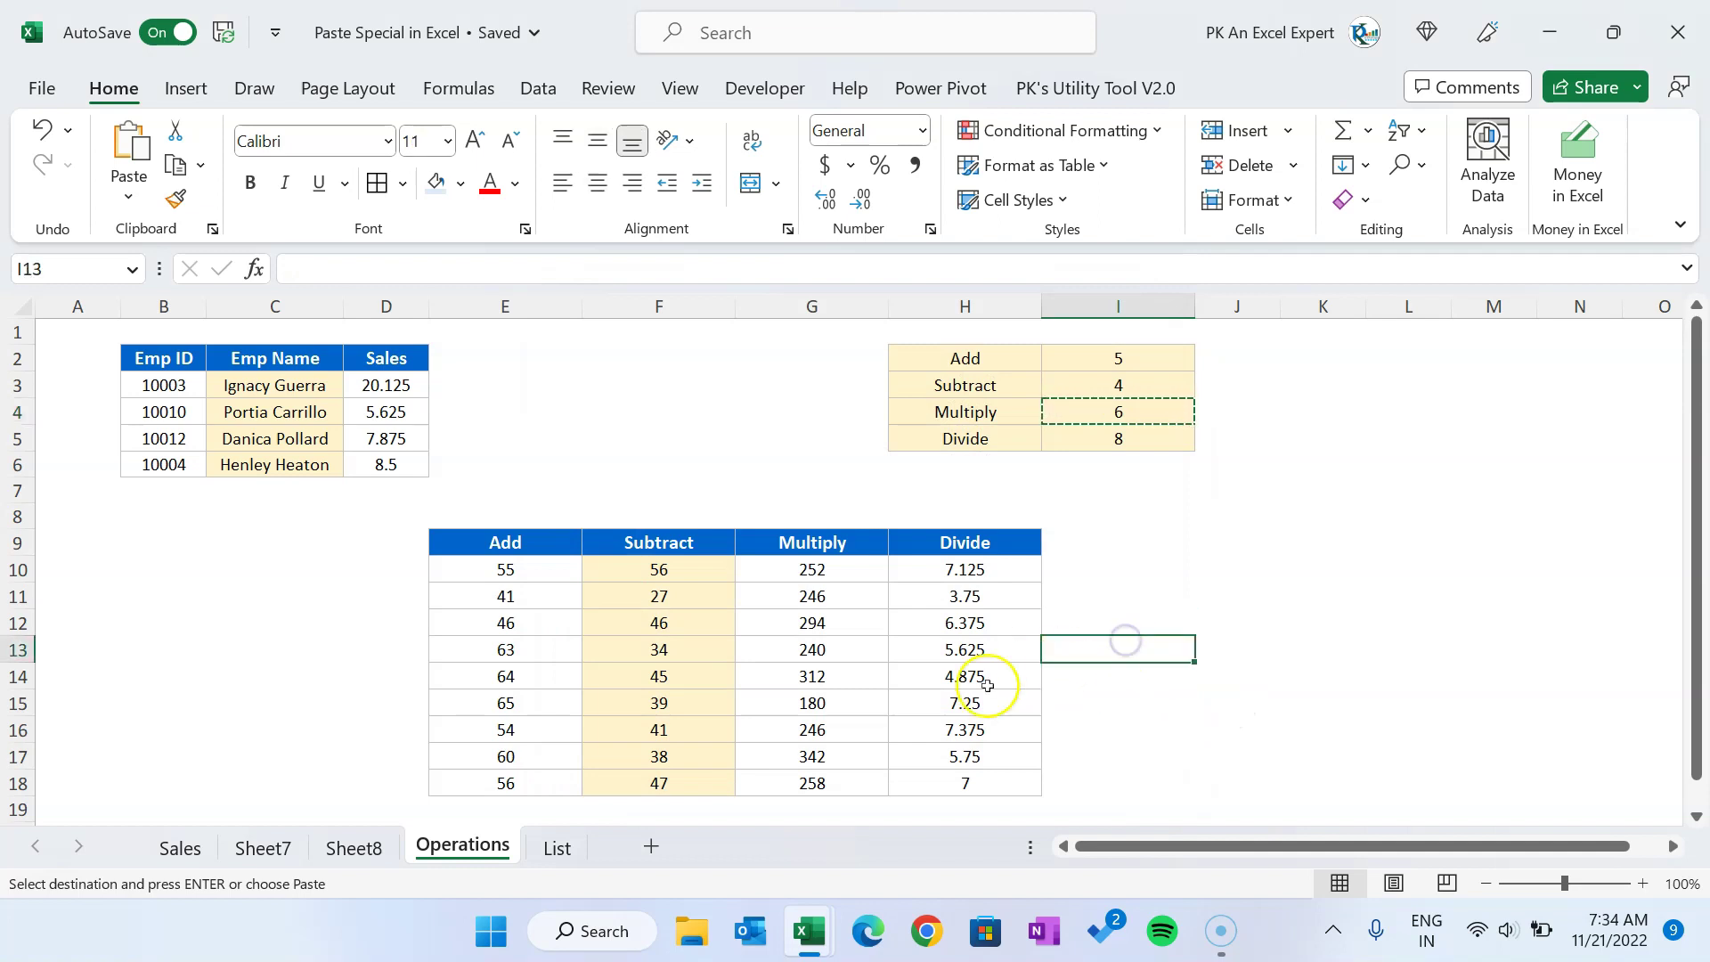
# Step: Clear the contents of cells G12 and G15 in the Multiply column
pyautogui.click(810, 623)
pyautogui.press('Delete')
pyautogui.click(835, 703)
pyautogui.press('Delete')
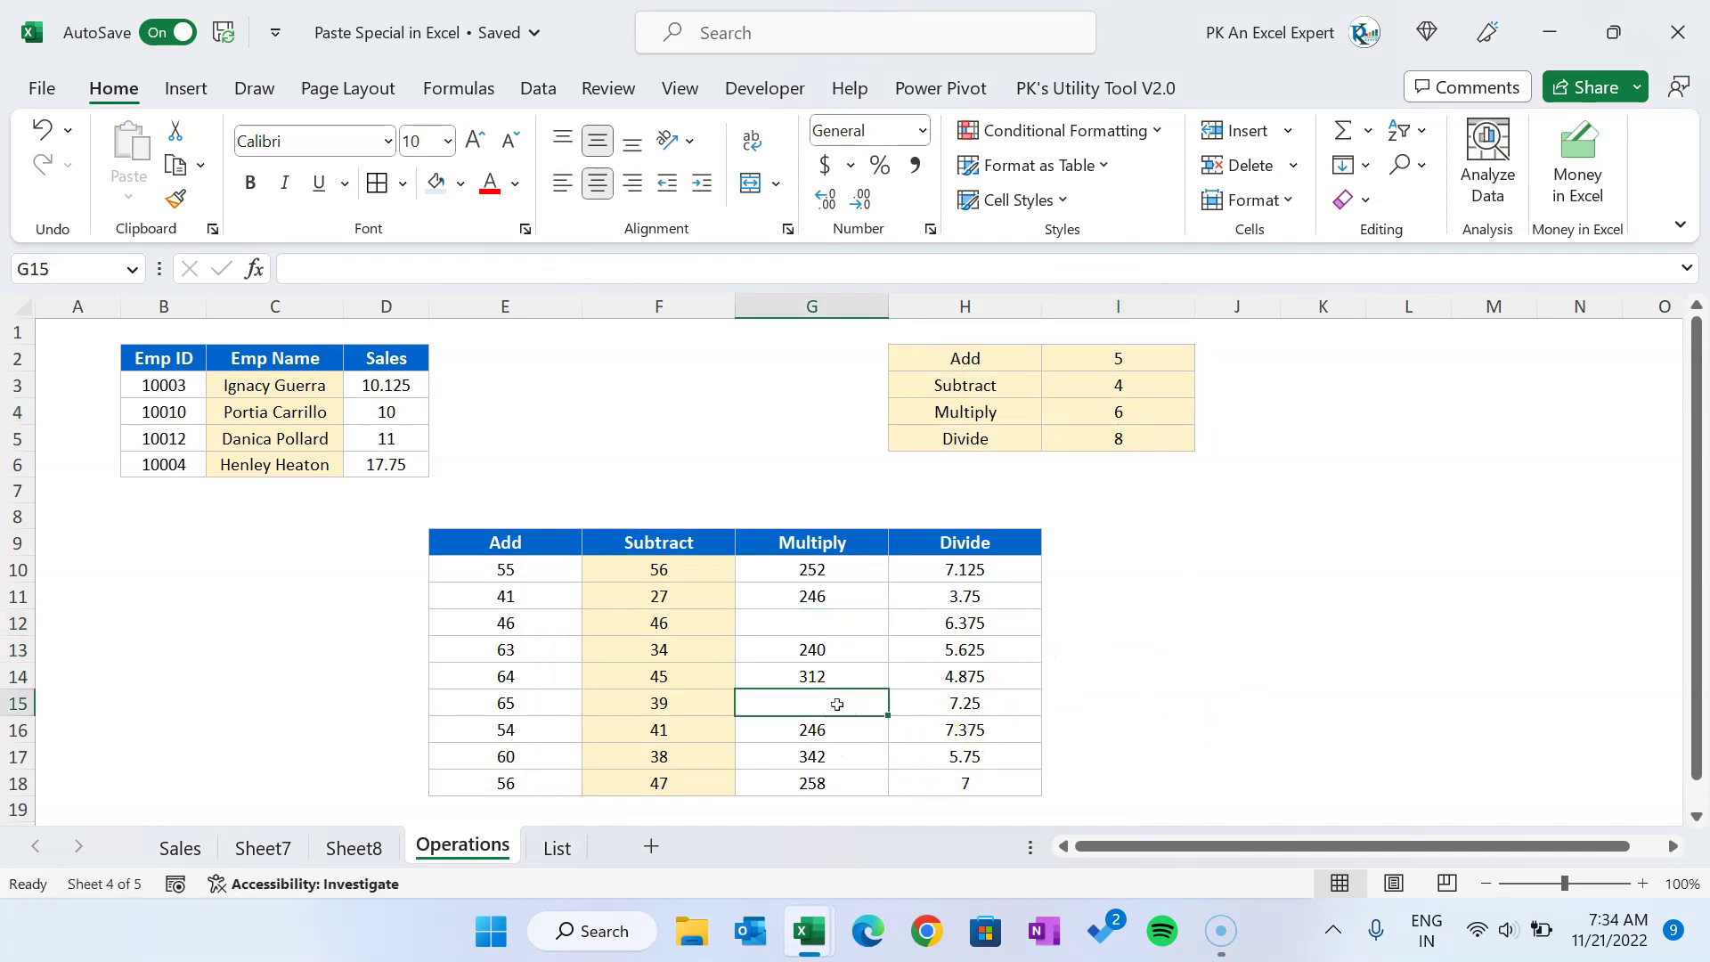
# Step: Fill the Multiply column cells G10:G18 with light blue
pyautogui.moveTo(811, 570); pyautogui.dragTo(835, 793)
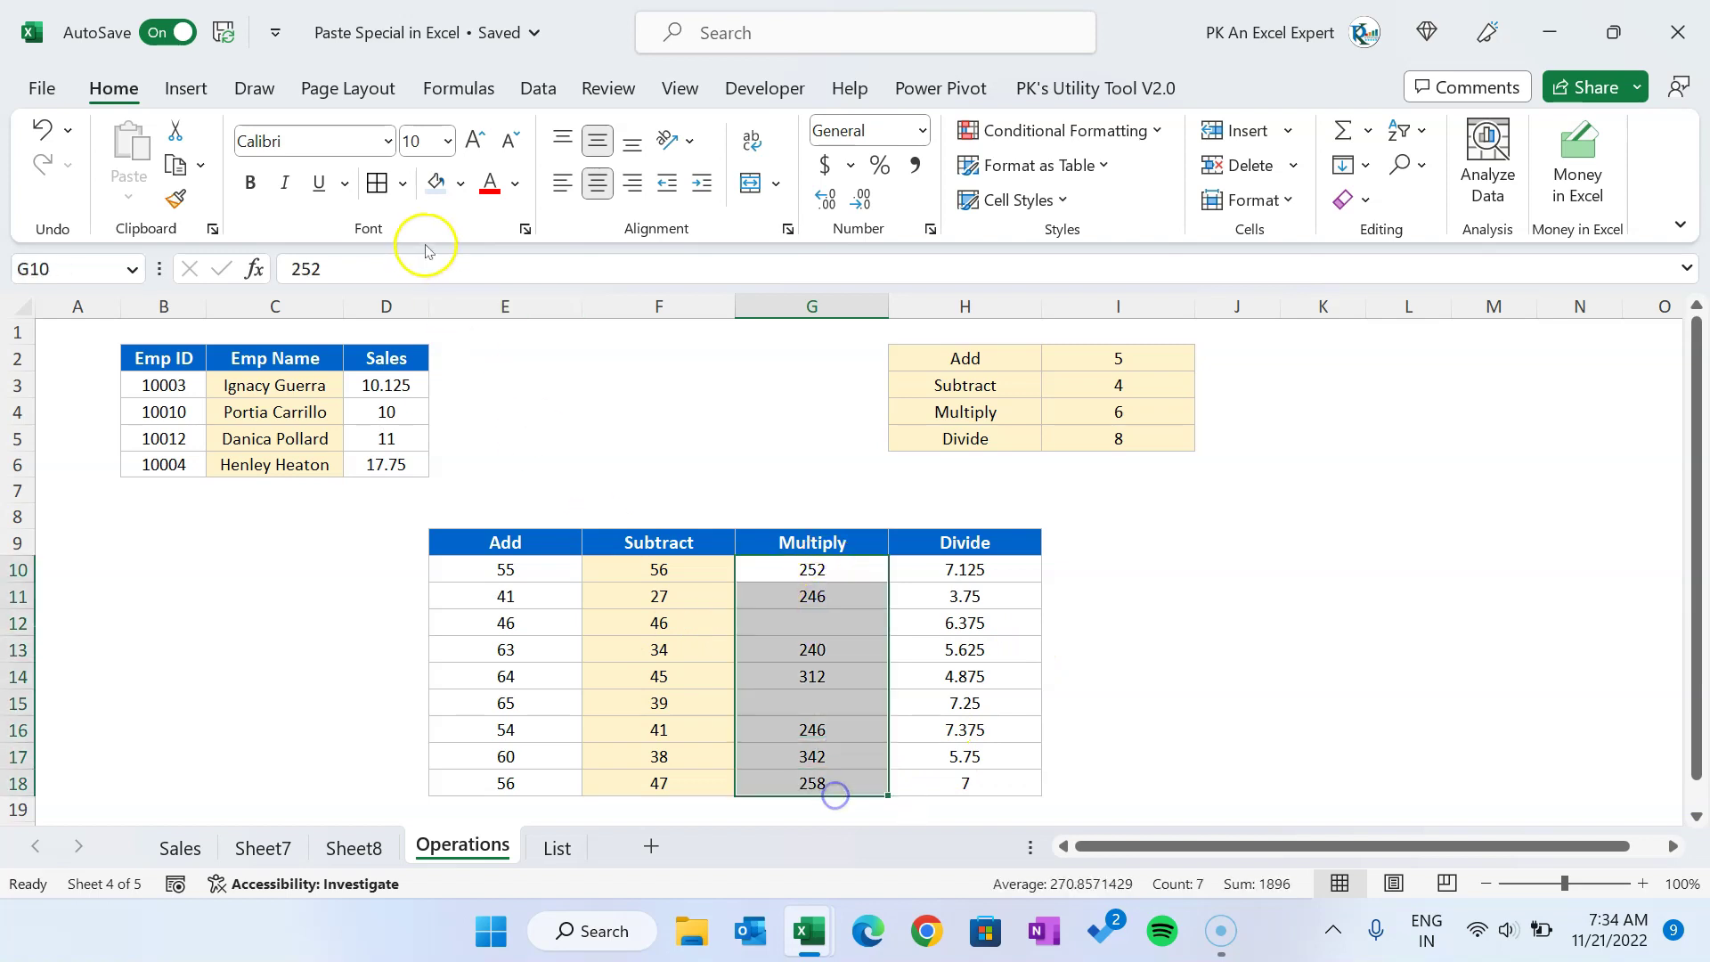
pyautogui.click(460, 183)
pyautogui.click(619, 278)
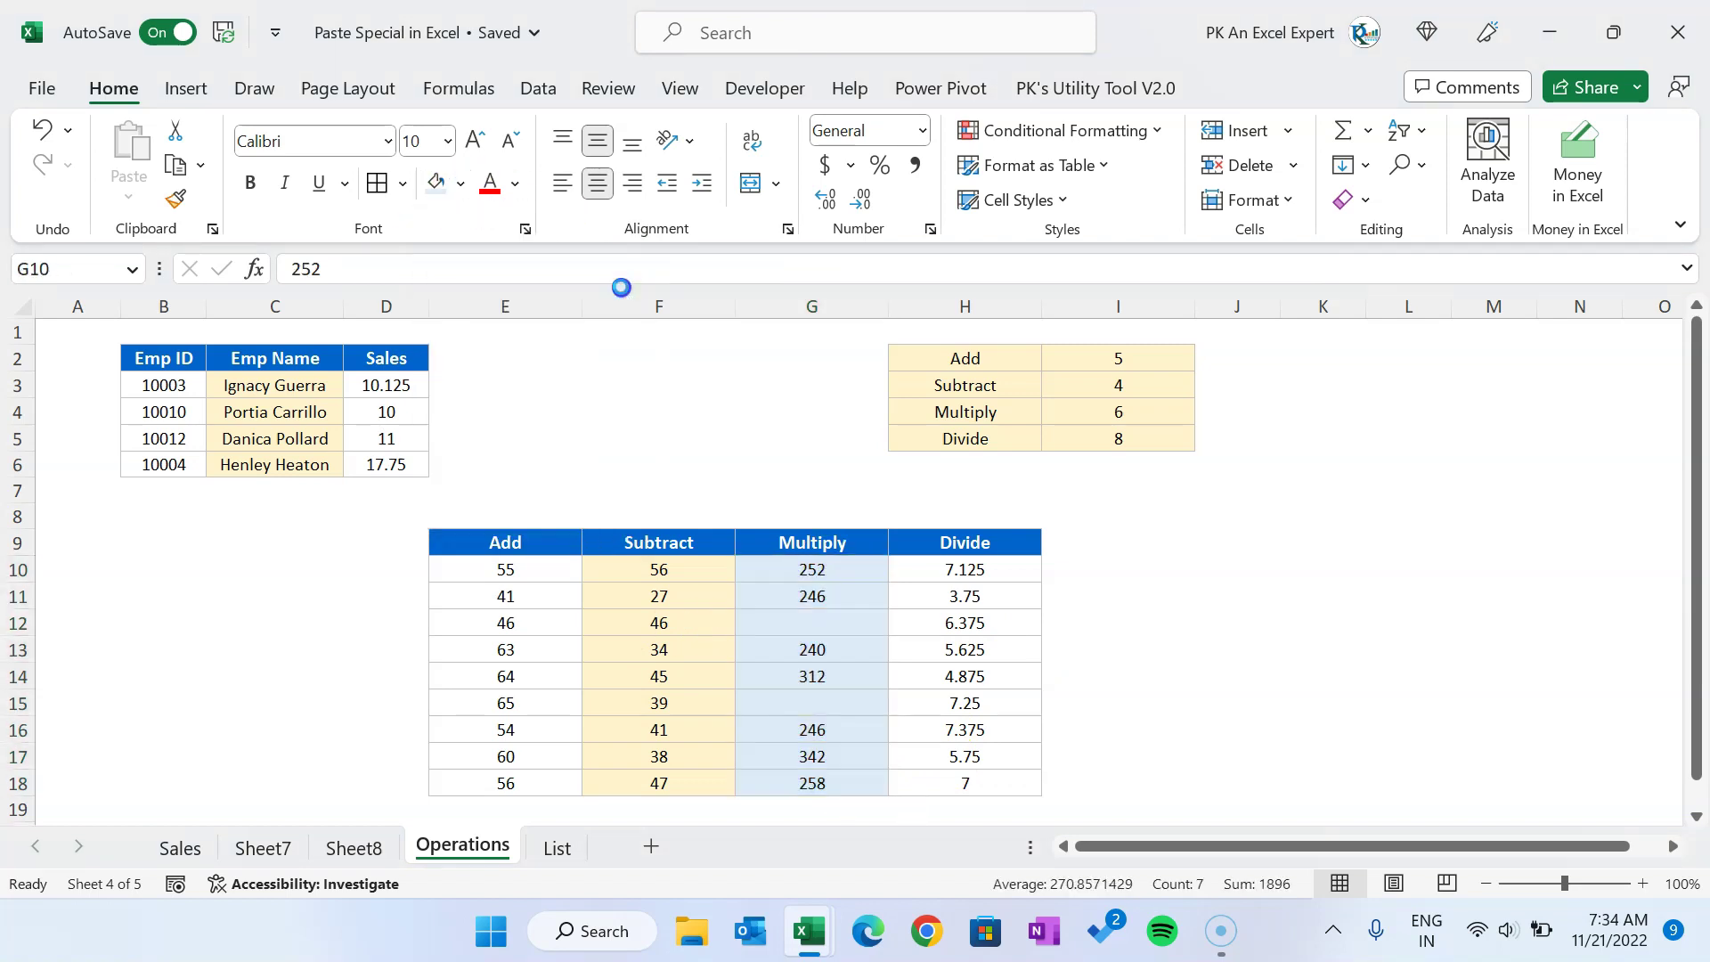
pyautogui.click(1267, 596)
# Step: Copy the Multiply values in G10:G18 and paste them at K10 using Paste Special with All and Skip blanks
pyautogui.moveTo(871, 572); pyautogui.dragTo(857, 798)
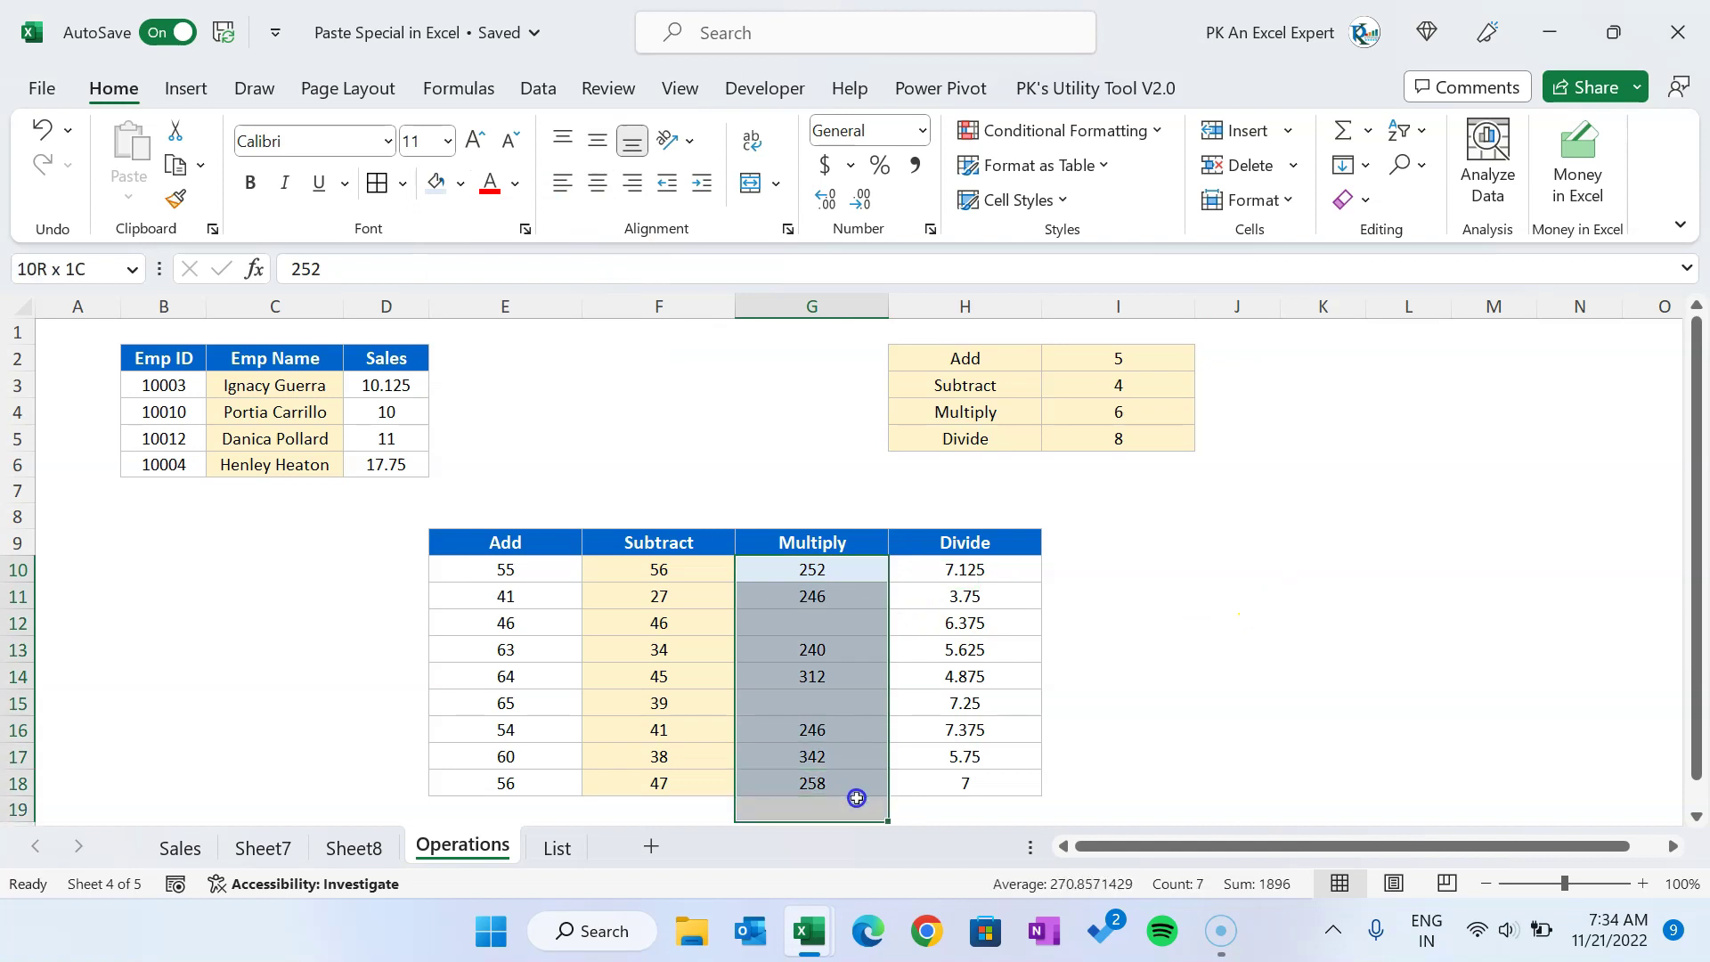
pyautogui.hotkey('ctrl', 'c')
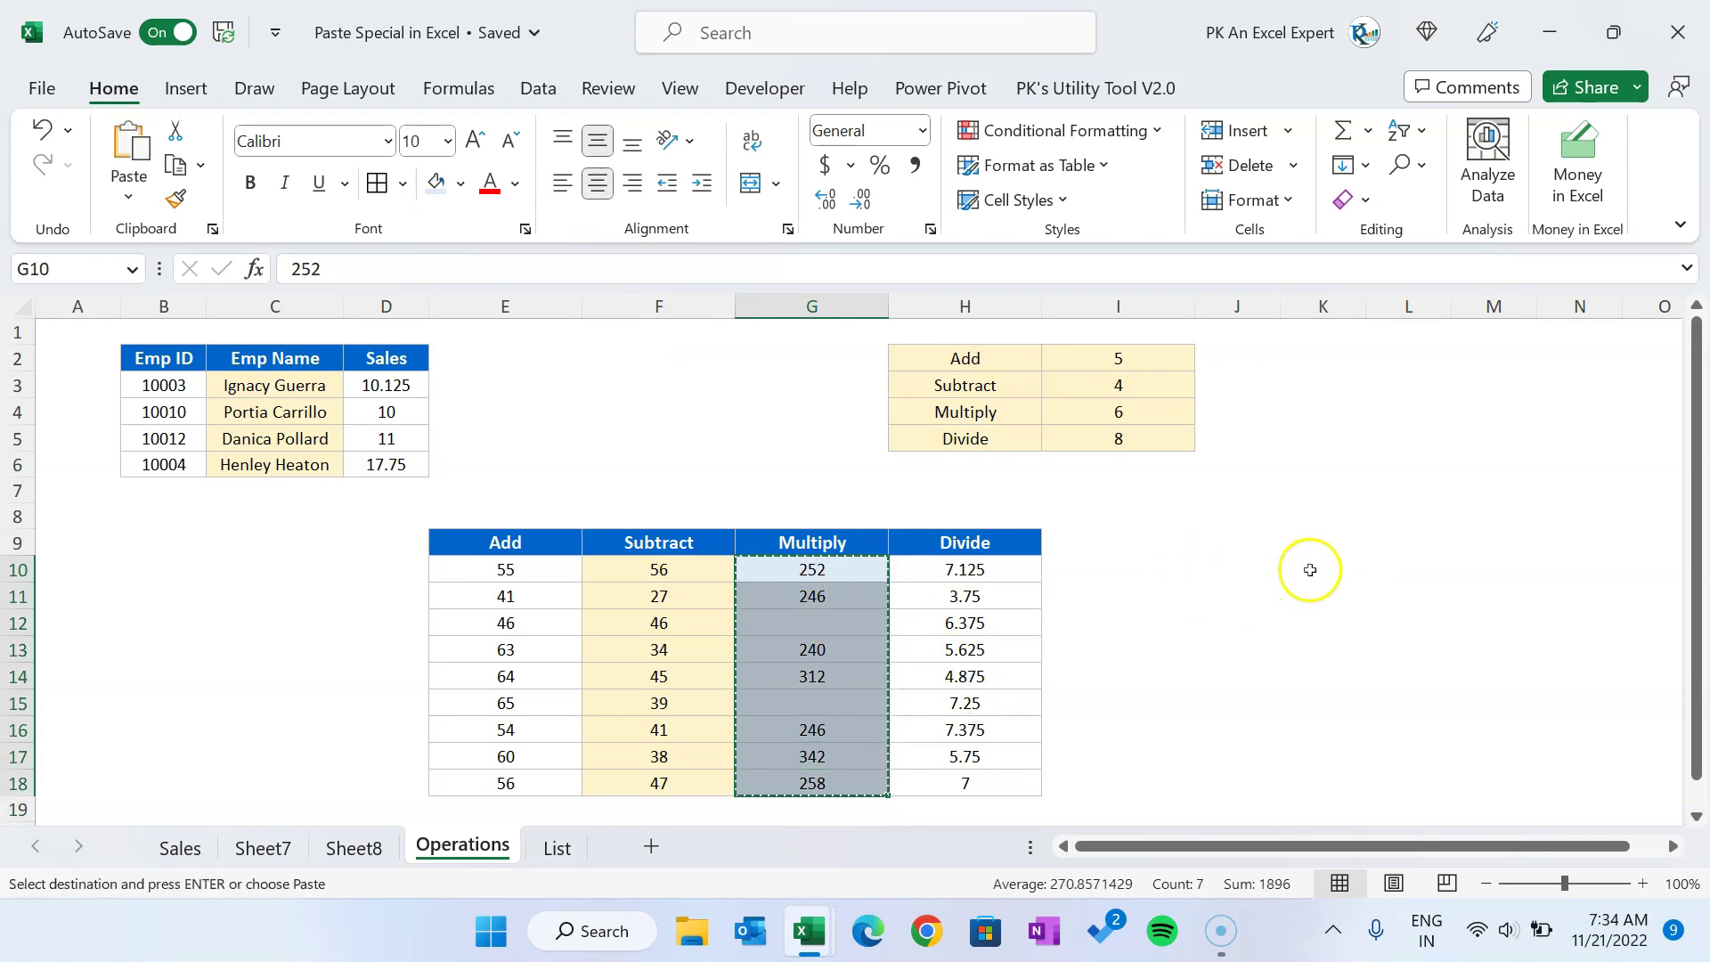
pyautogui.click(1310, 569)
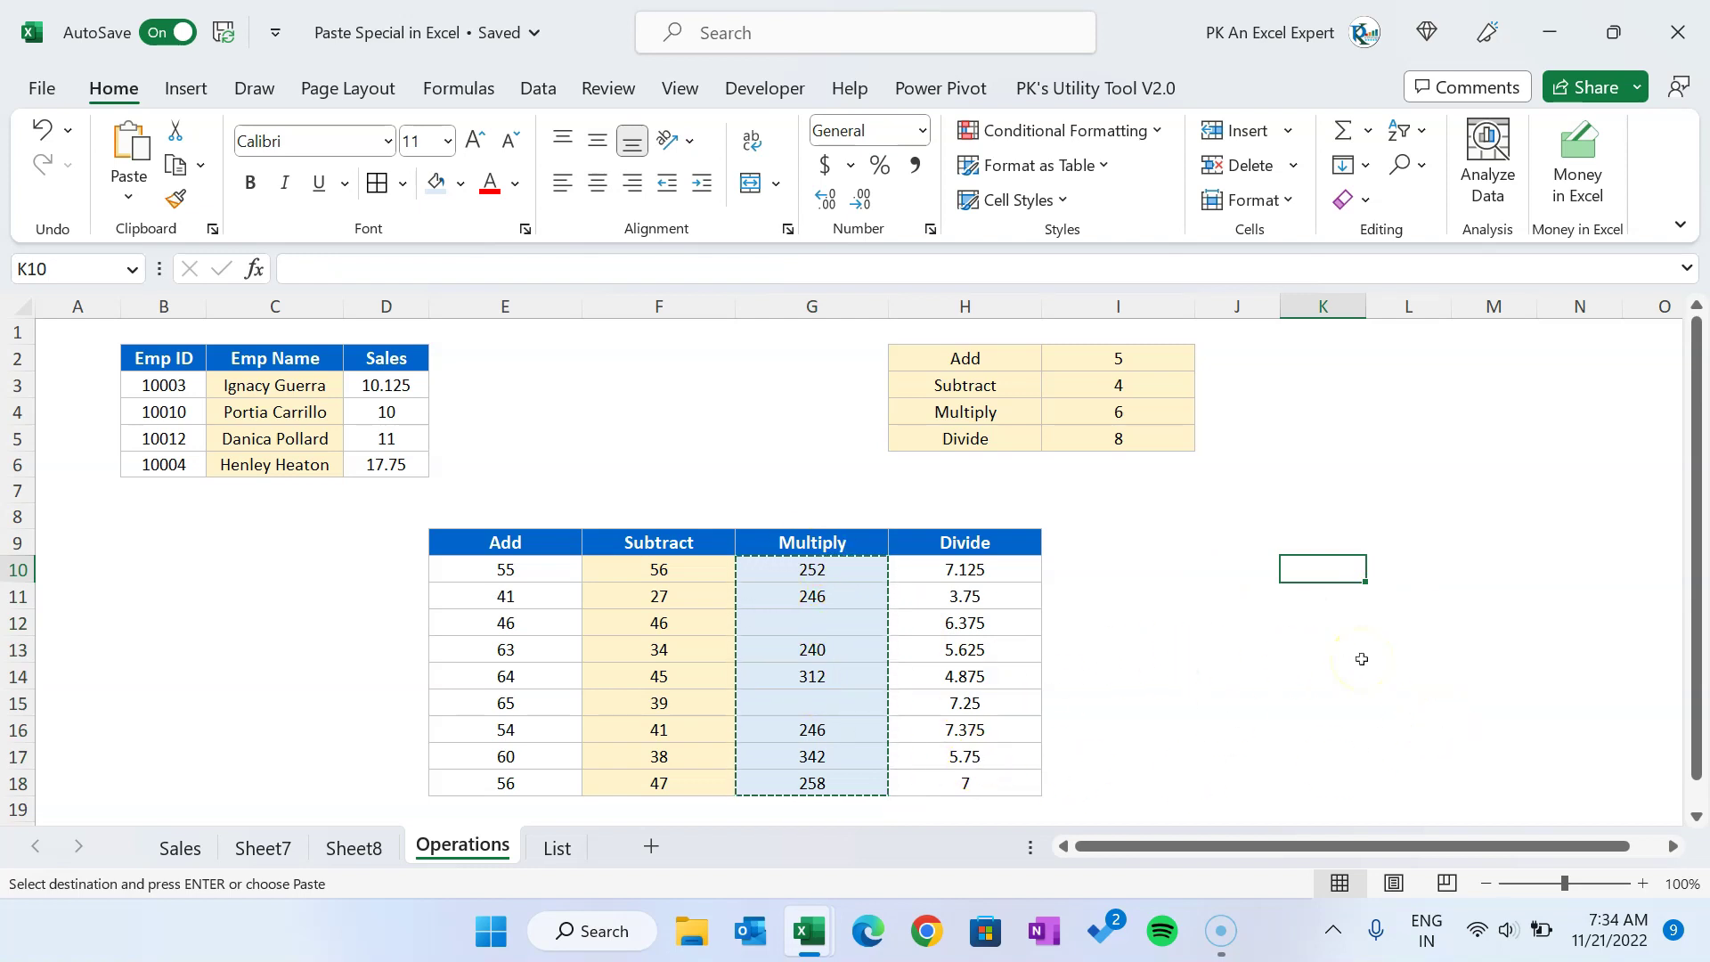
pyautogui.hotkey('alt', 'e')
pyautogui.press('s')
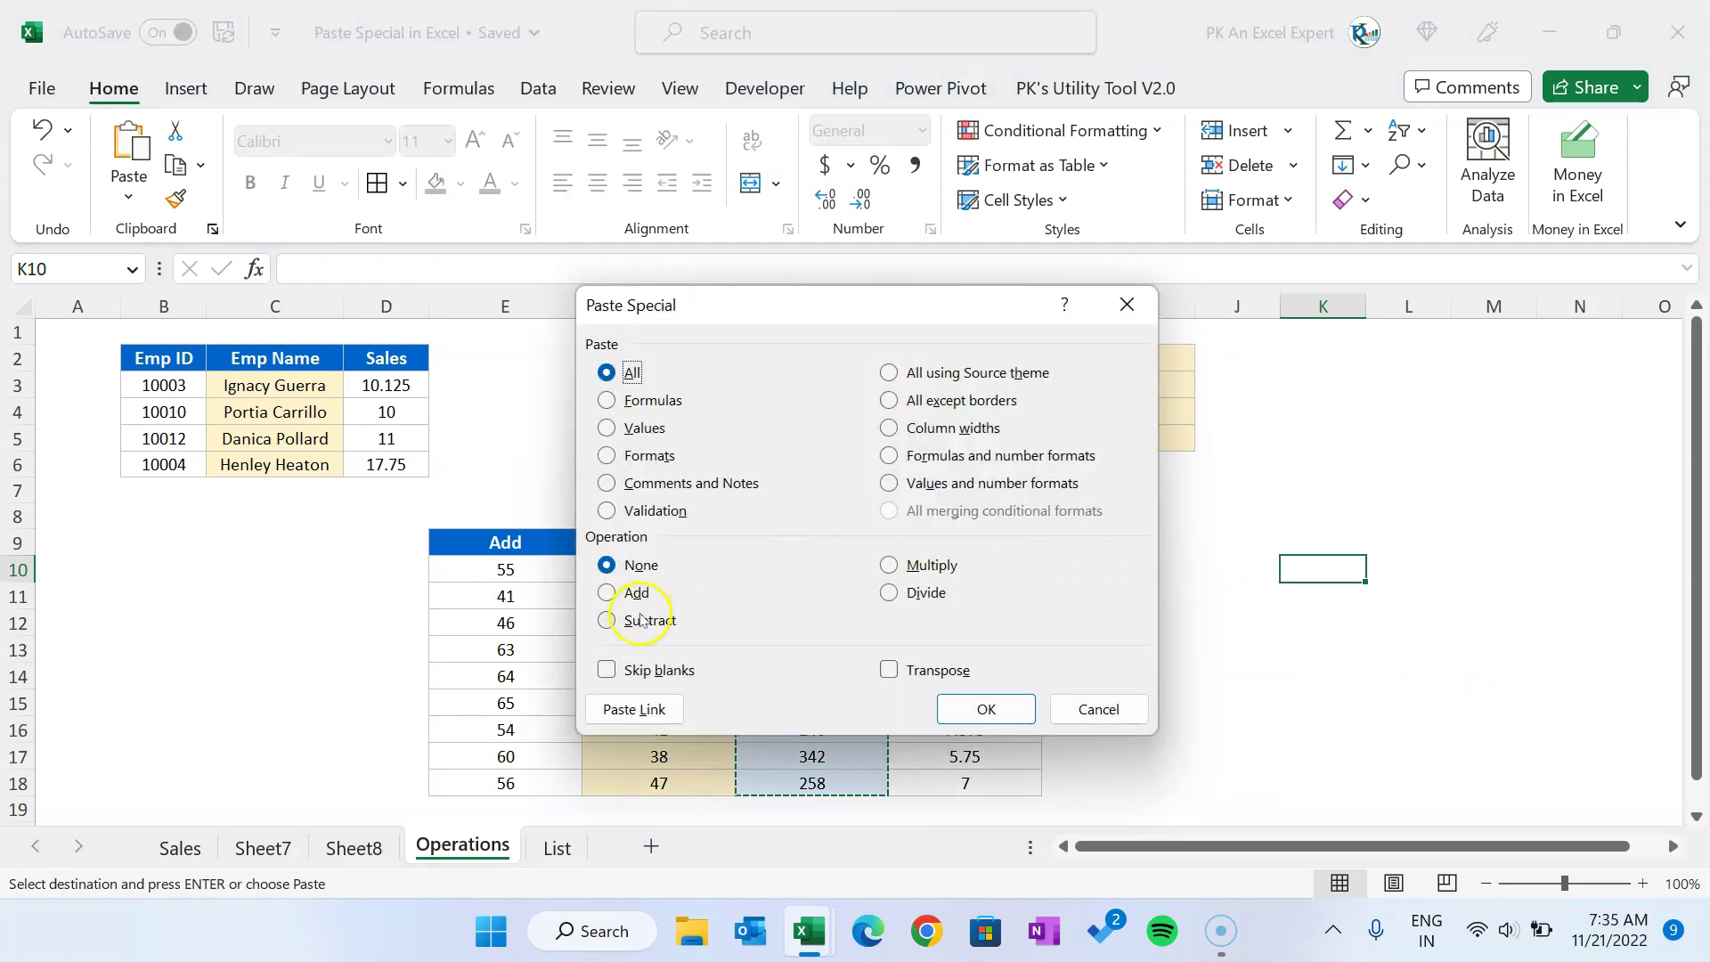
pyautogui.click(685, 666)
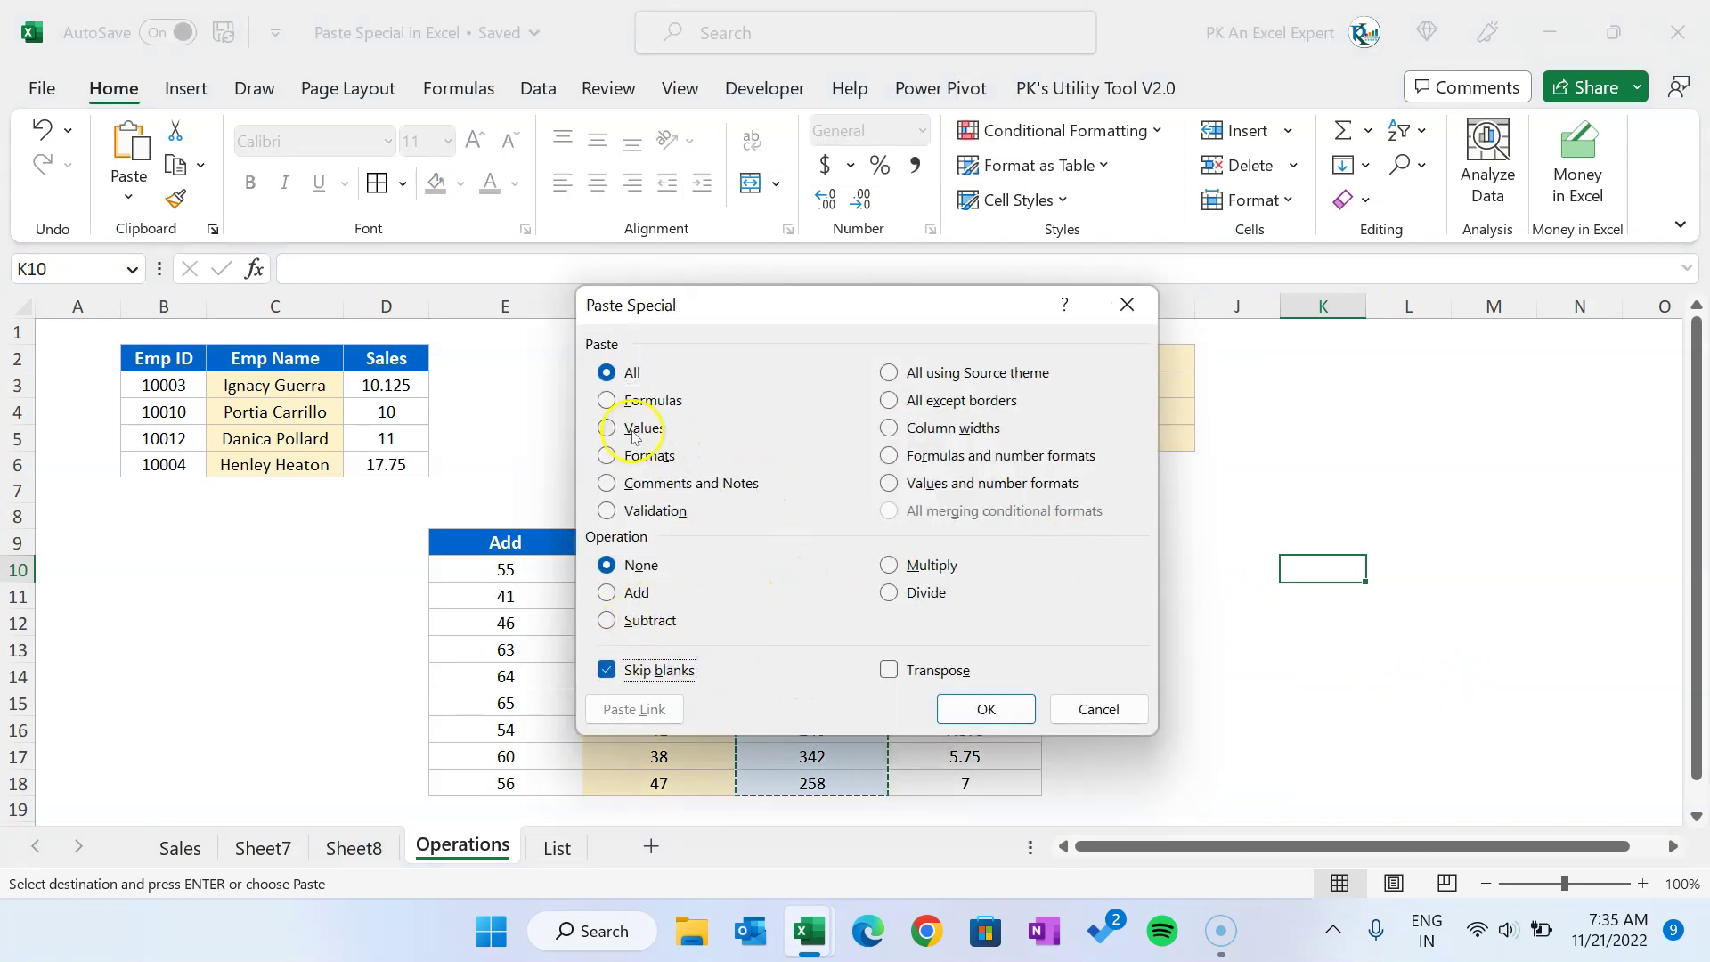
pyautogui.click(987, 710)
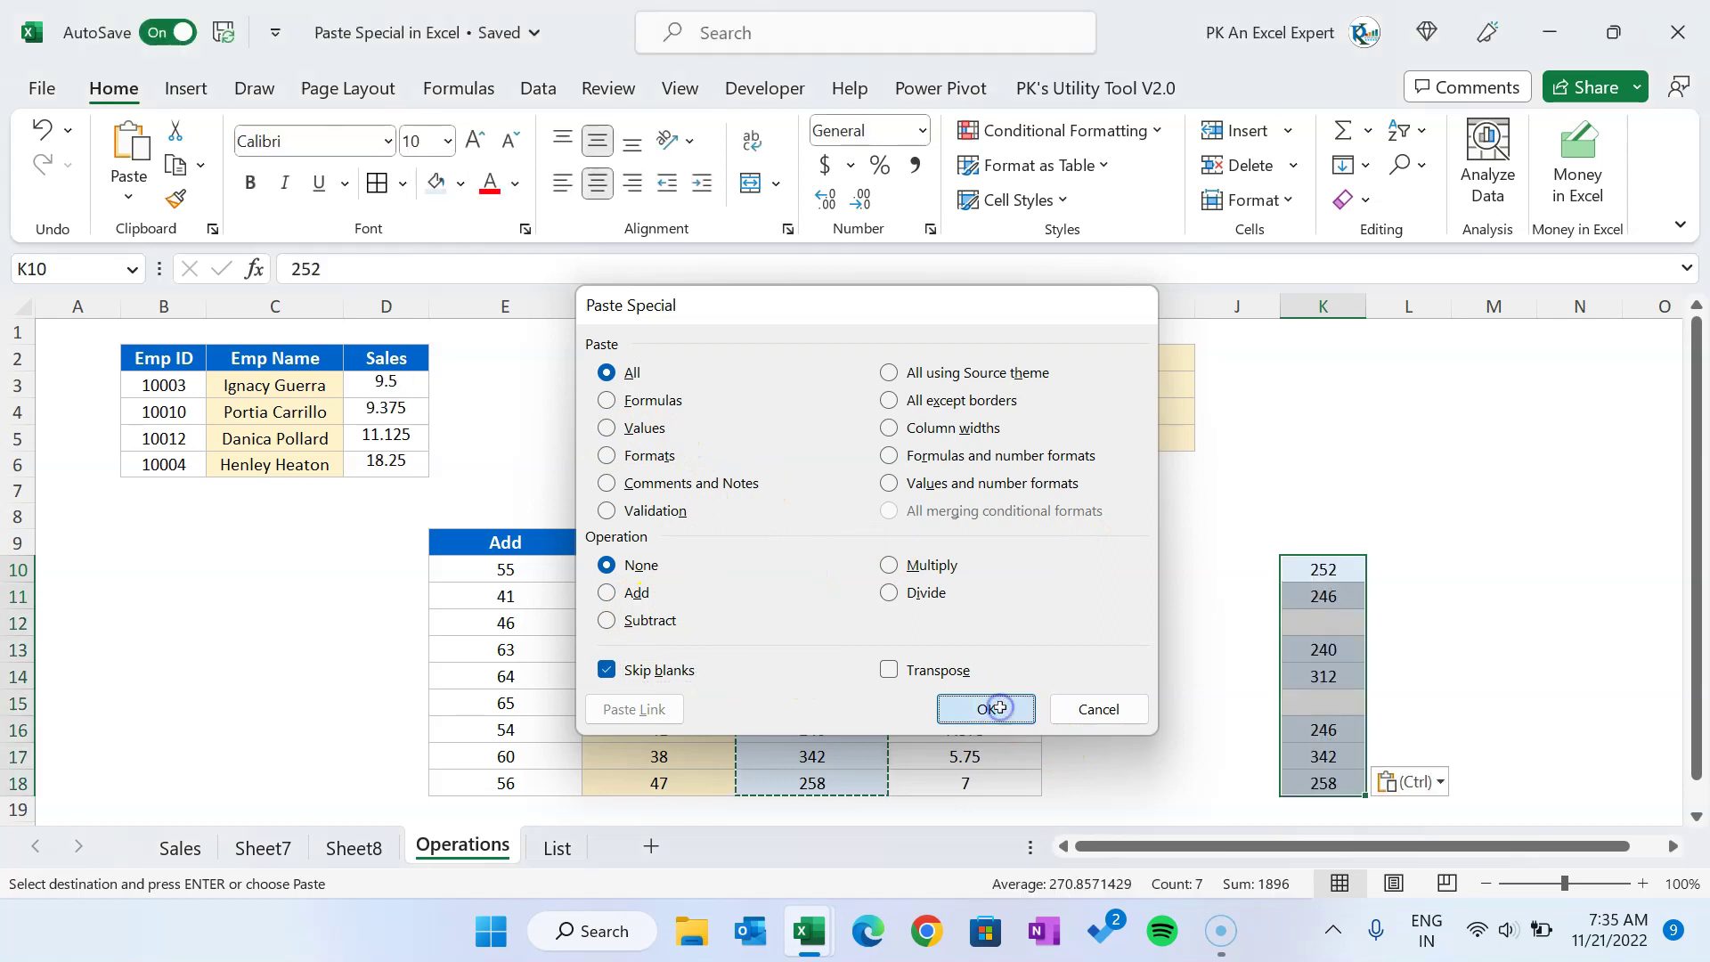
# Step: Examine the pasted cells in K10:K18, including K12 and K15 where the source is blank, and end copy mode
pyautogui.click(1514, 628)
pyautogui.click(1327, 570)
pyautogui.click(1320, 596)
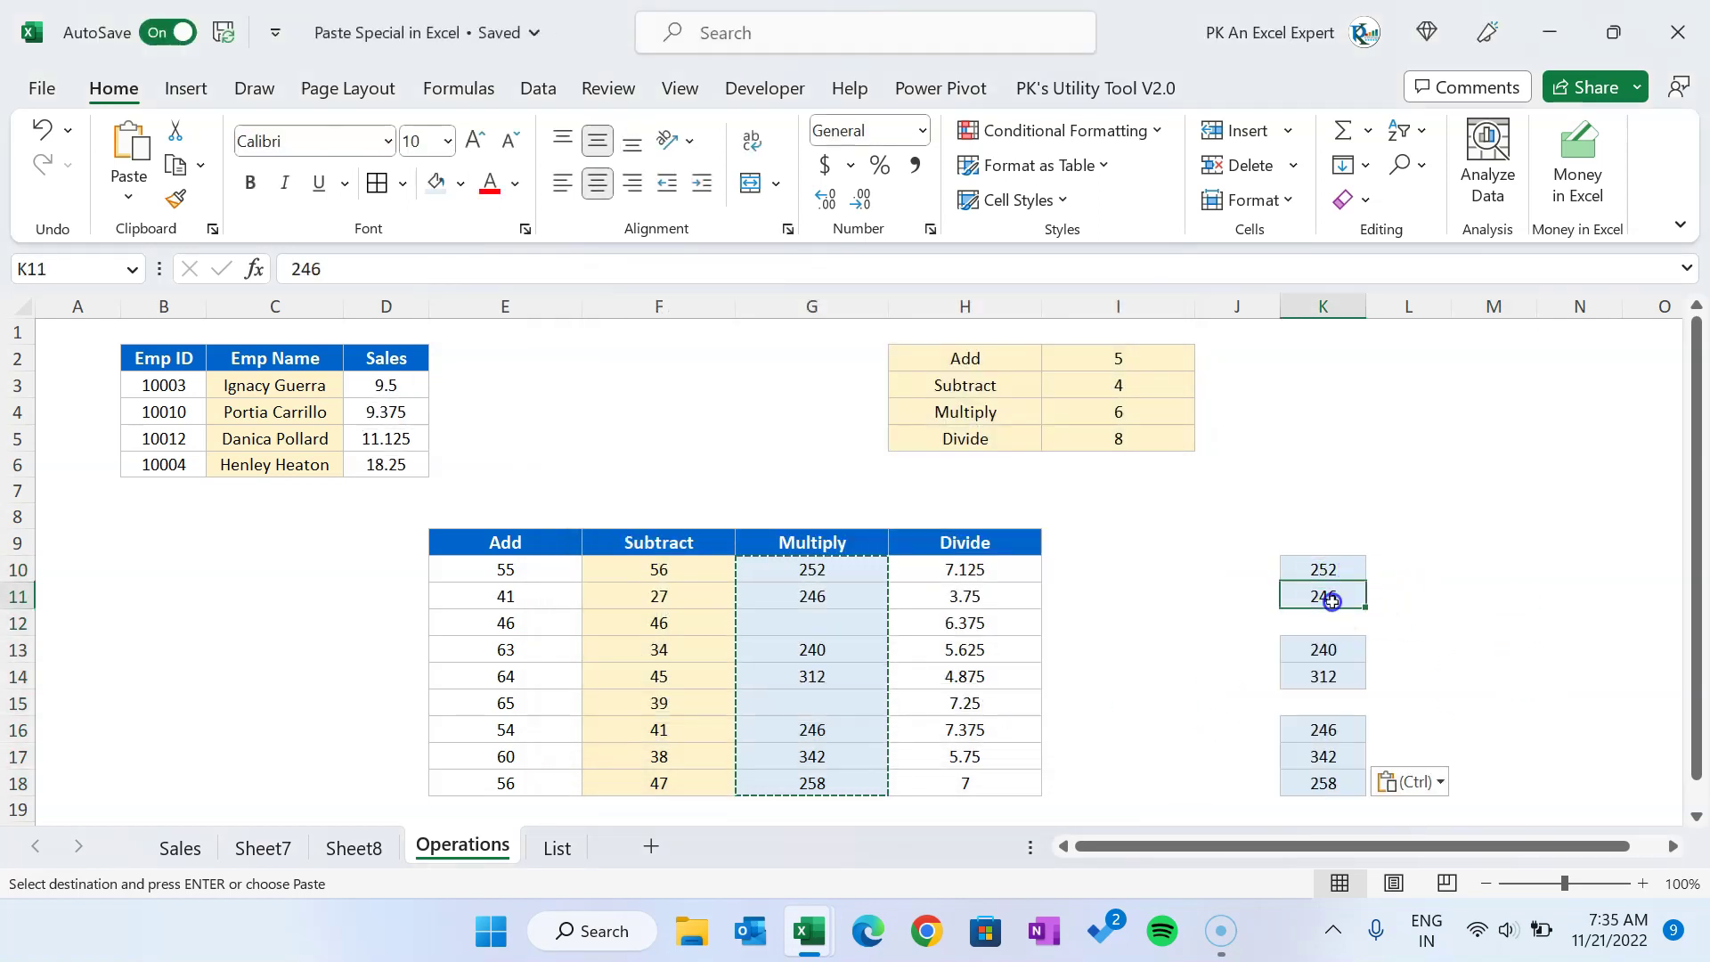
pyautogui.click(1328, 624)
pyautogui.click(1334, 703)
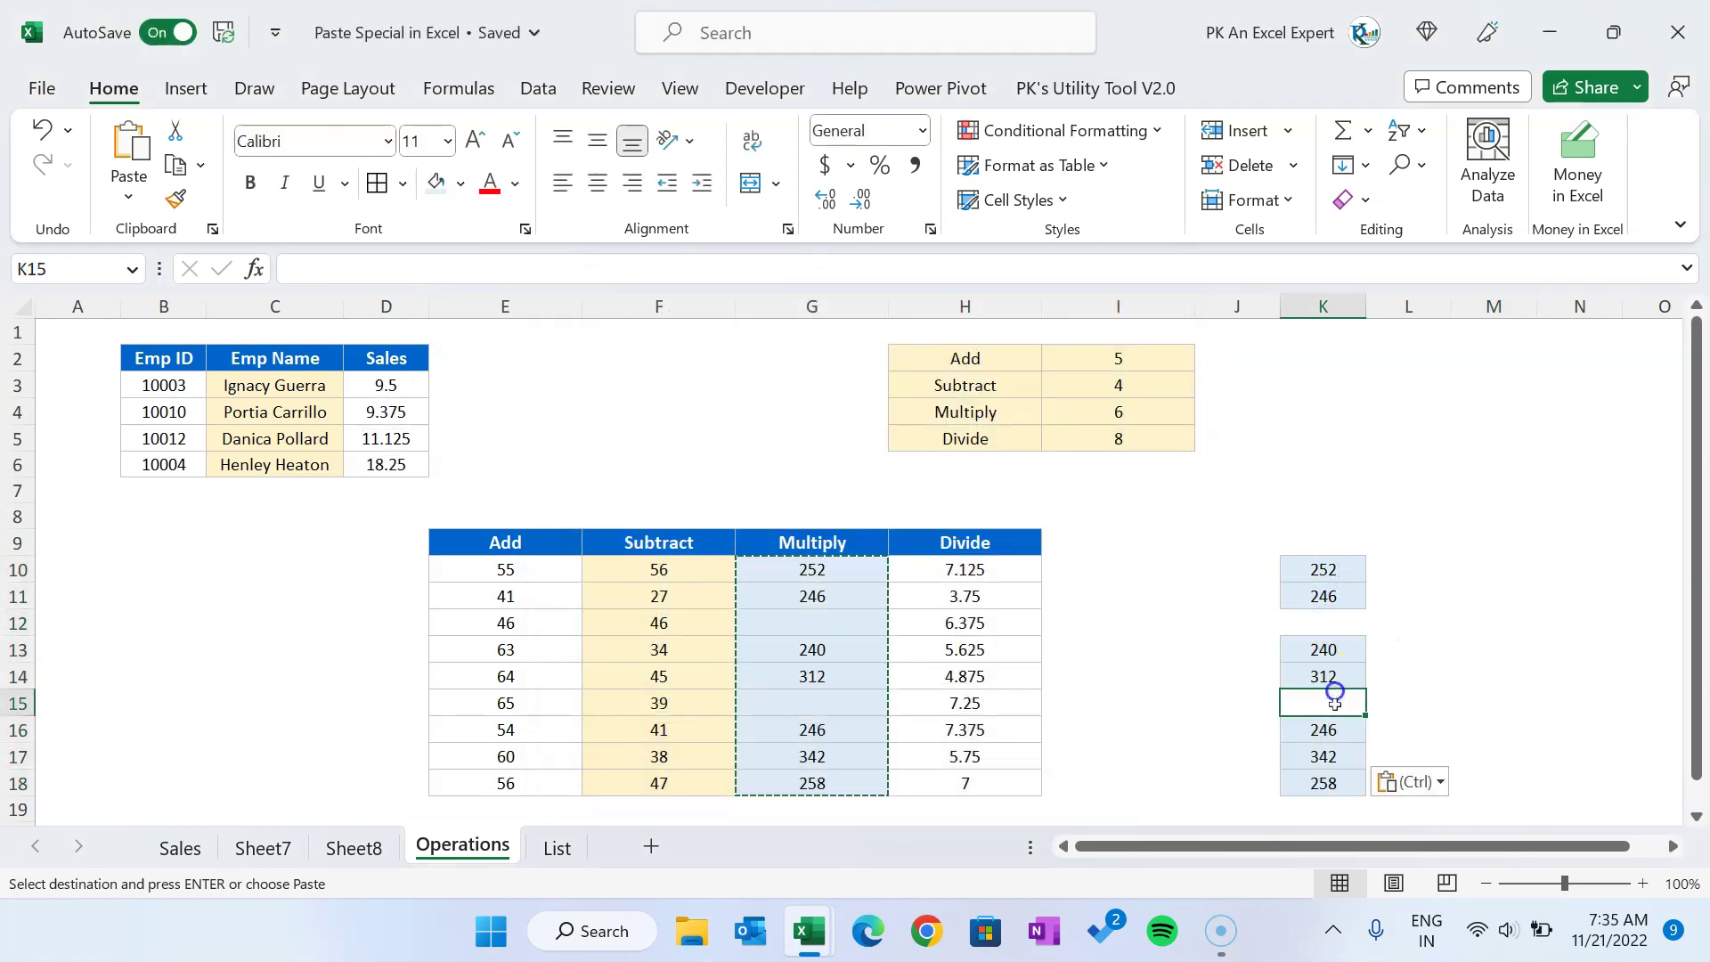
pyautogui.click(1329, 750)
pyautogui.click(1336, 569)
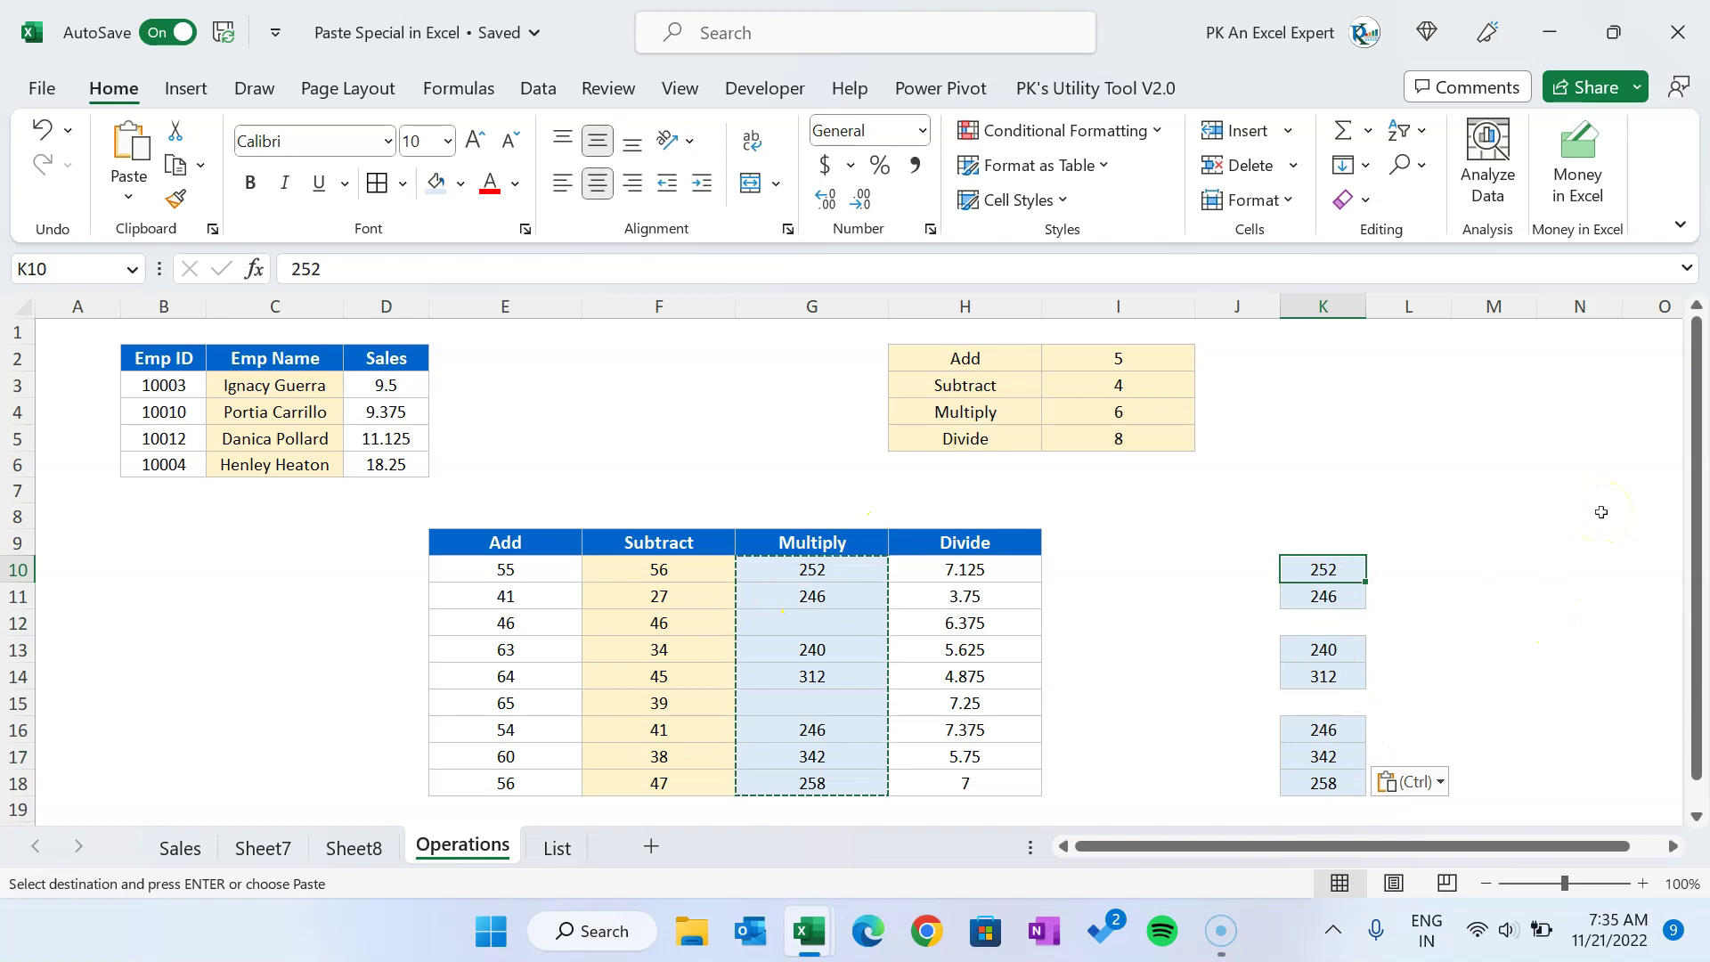
pyautogui.press('Escape')
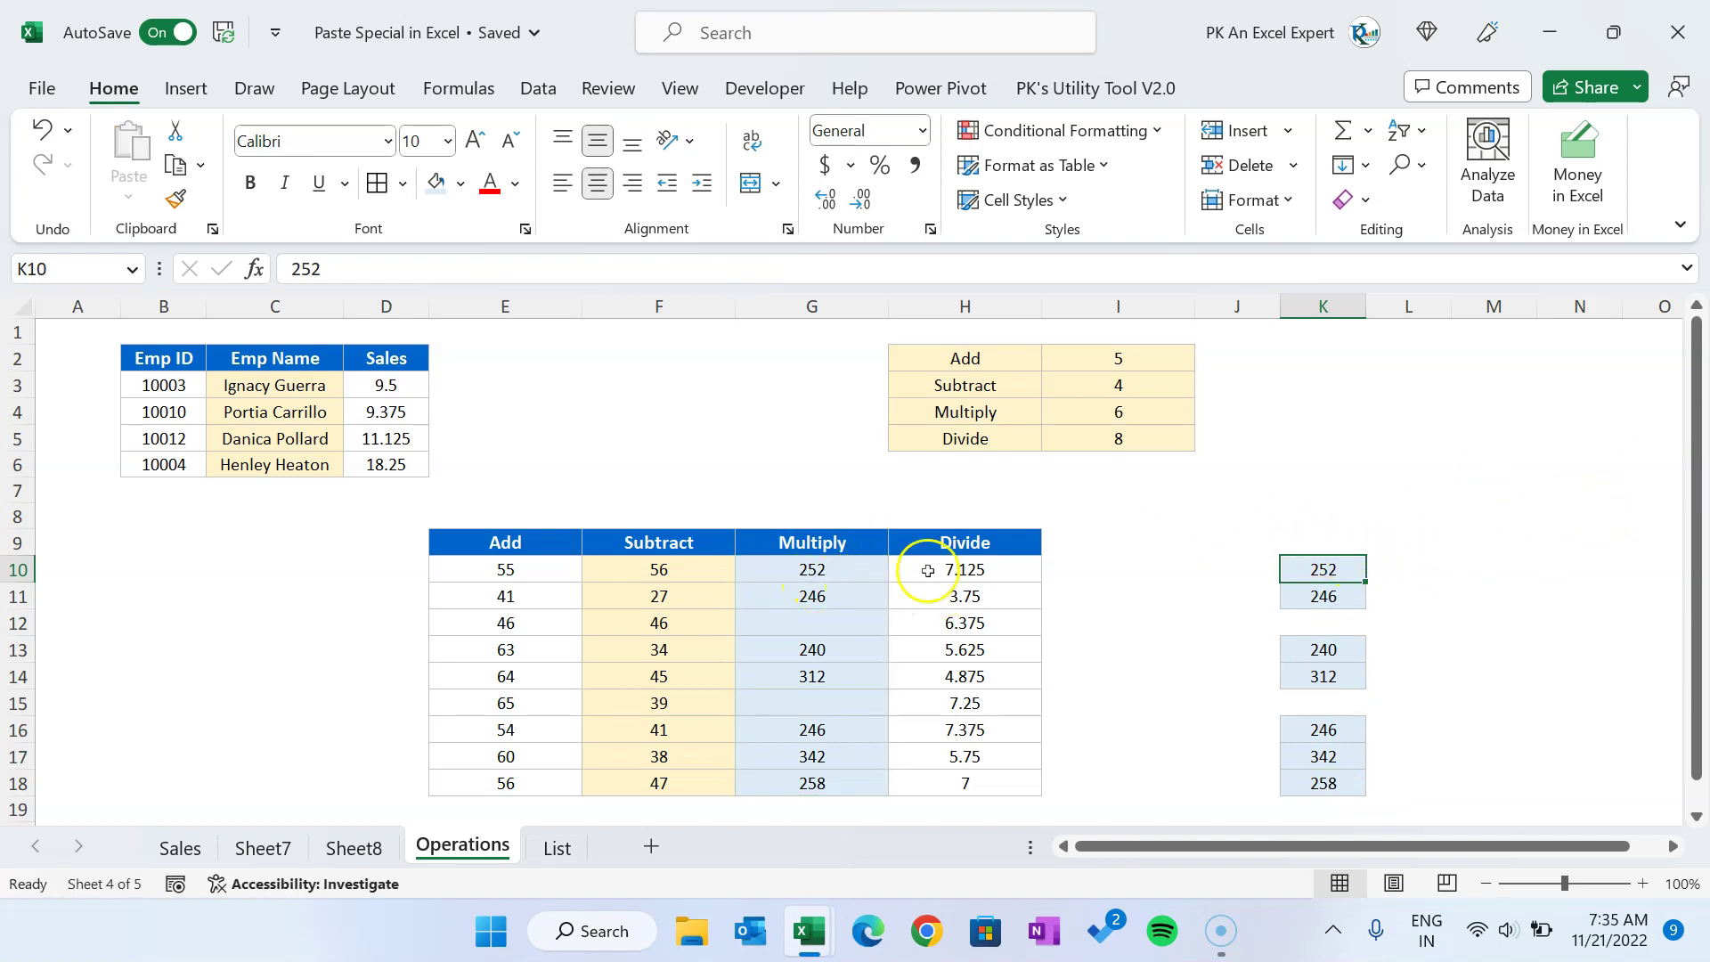
# Step: Copy the Add column E9:E18 and paste it at K4 as a row using Paste Special with Transpose
pyautogui.moveTo(500, 552); pyautogui.dragTo(523, 783)
pyautogui.hotkey('ctrl', 'c')
pyautogui.click(1341, 408)
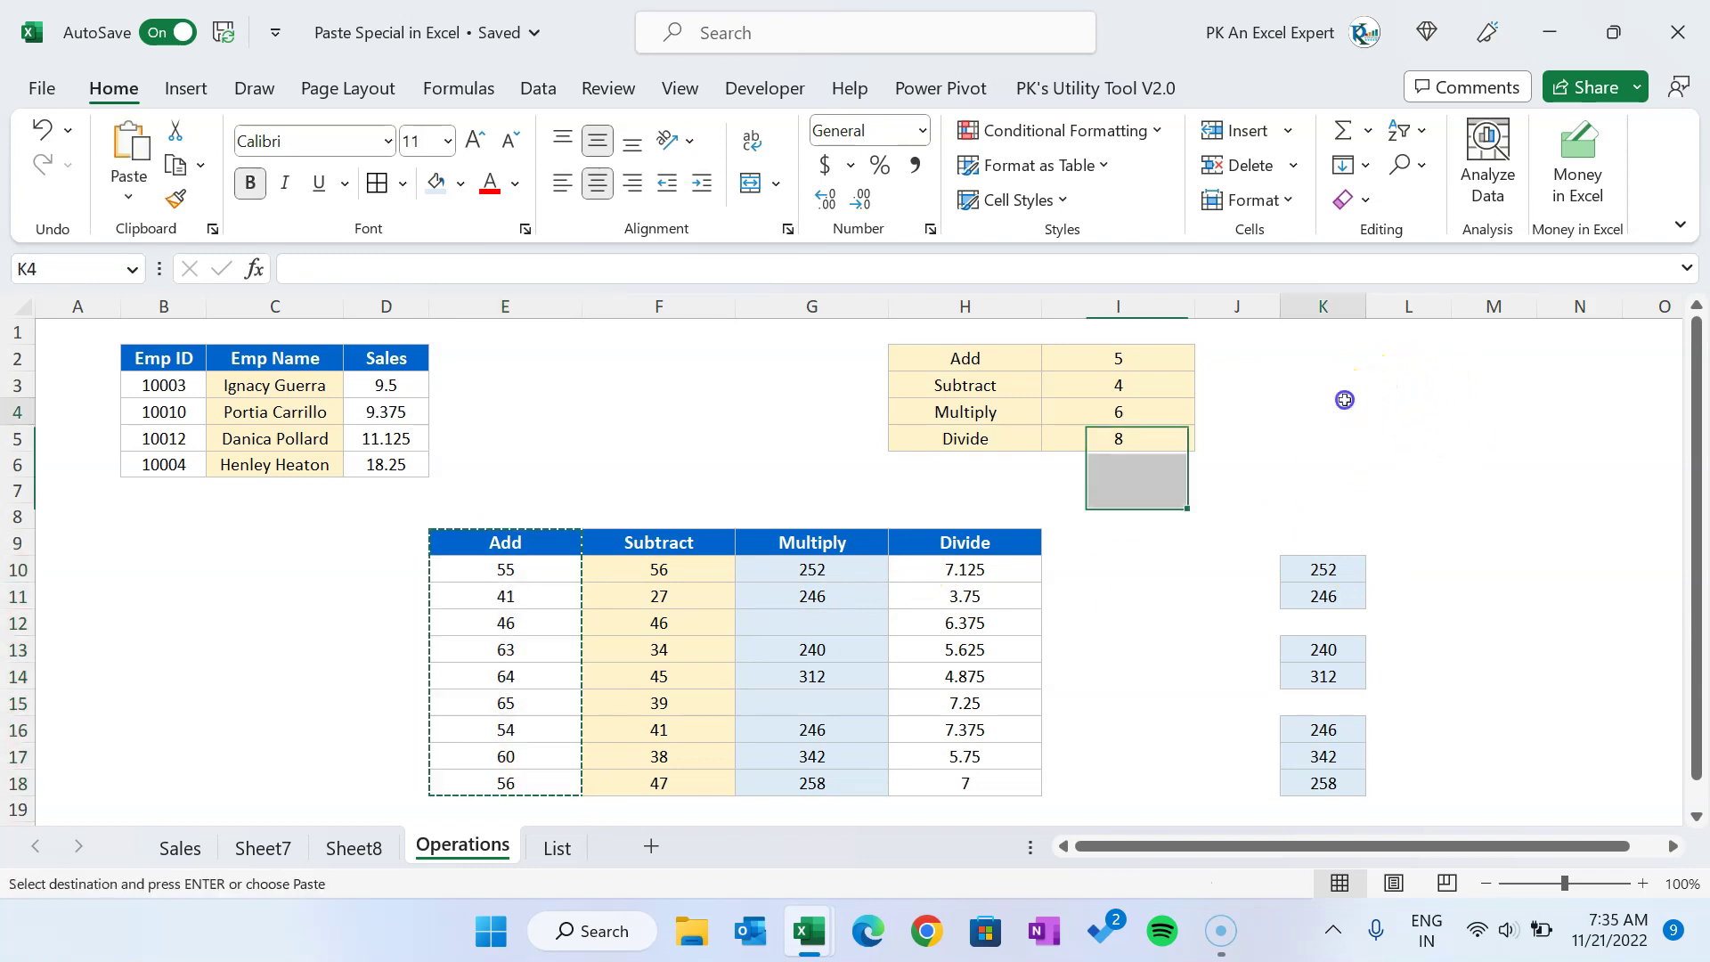
pyautogui.moveTo(1504, 845); pyautogui.dragTo(1535, 843)
pyautogui.hotkey('alt', 'e')
pyautogui.press('s')
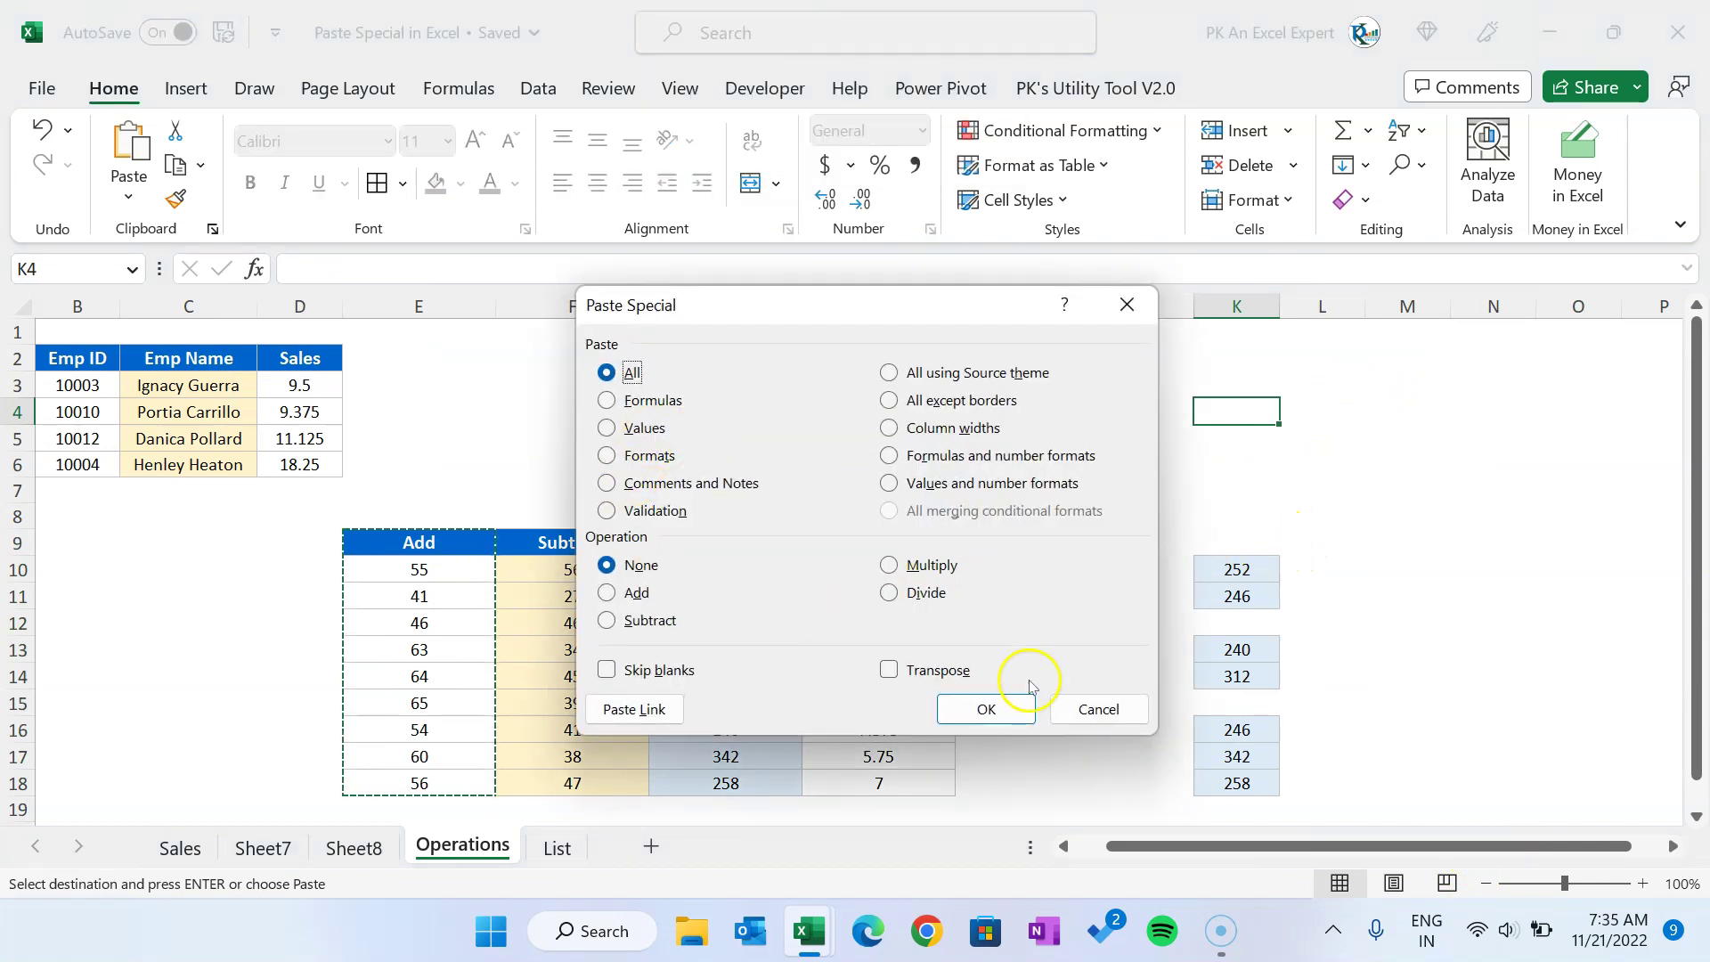
pyautogui.click(926, 670)
pyautogui.click(980, 708)
# Step: Examine the transposed Add values cell by cell along row 4 up to column T
pyautogui.click(1501, 506)
pyautogui.press('Right')
pyautogui.press('Right')
pyautogui.press('Right')
pyautogui.press('Right')
pyautogui.press('Right')
pyautogui.press('Right')
pyautogui.press('Right')
pyautogui.press('Right')
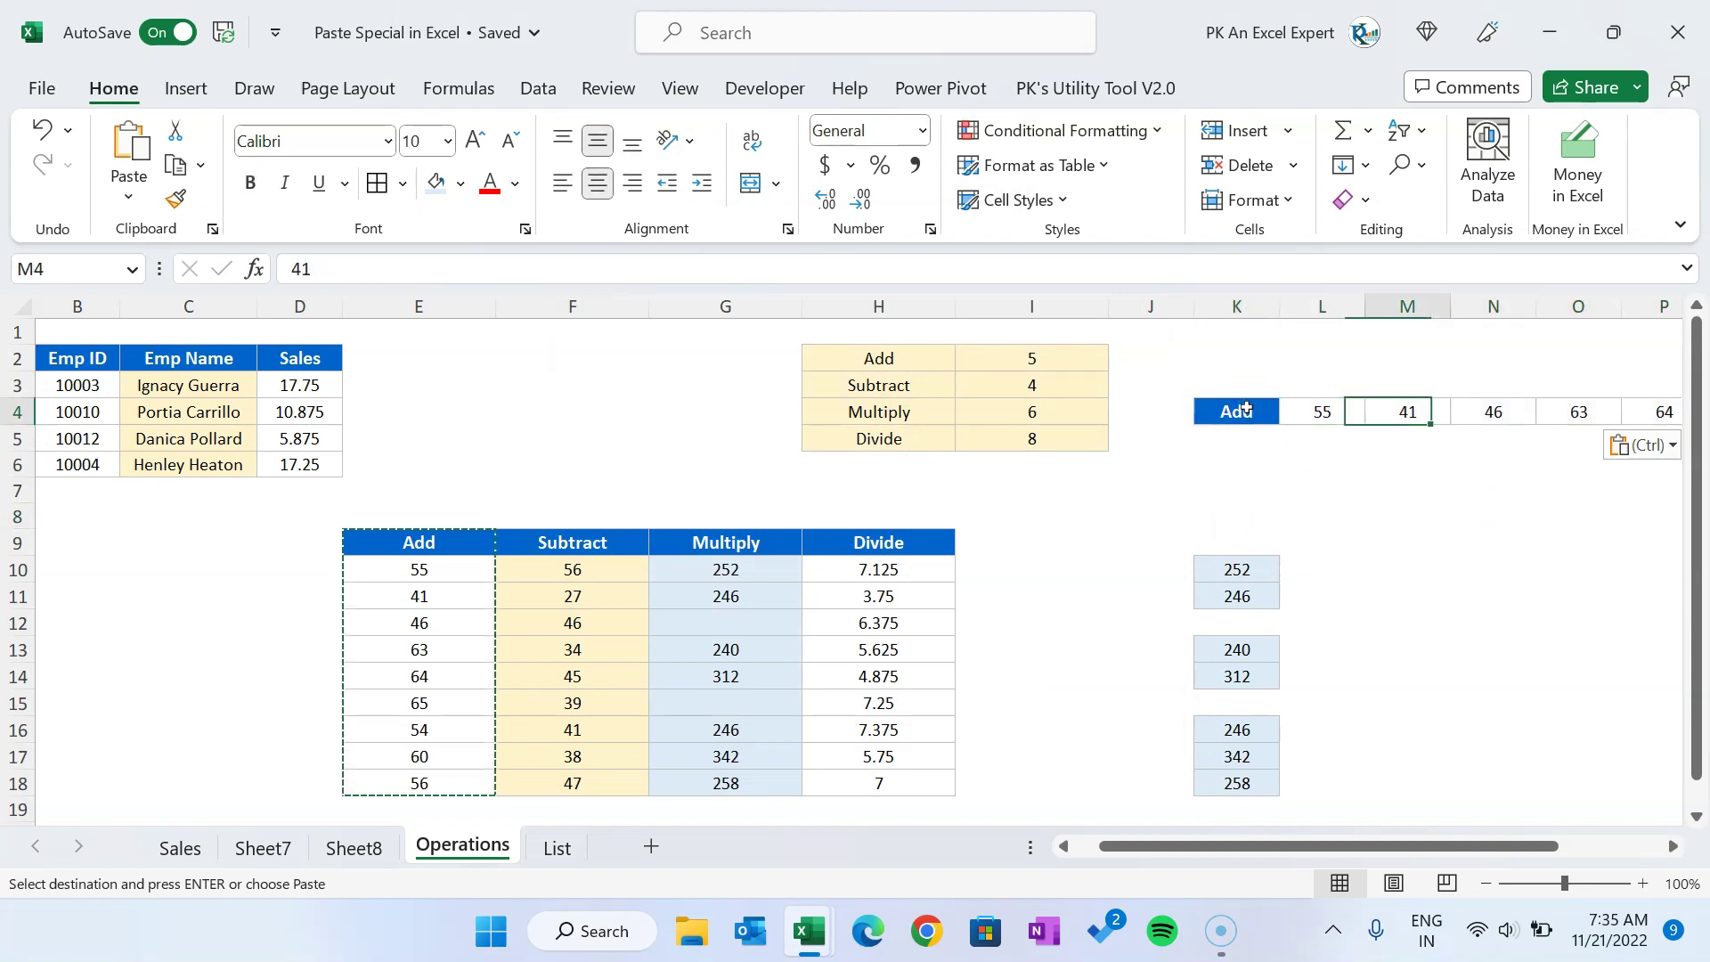
pyautogui.press('Right')
pyautogui.press('Right')
pyautogui.press('Left')
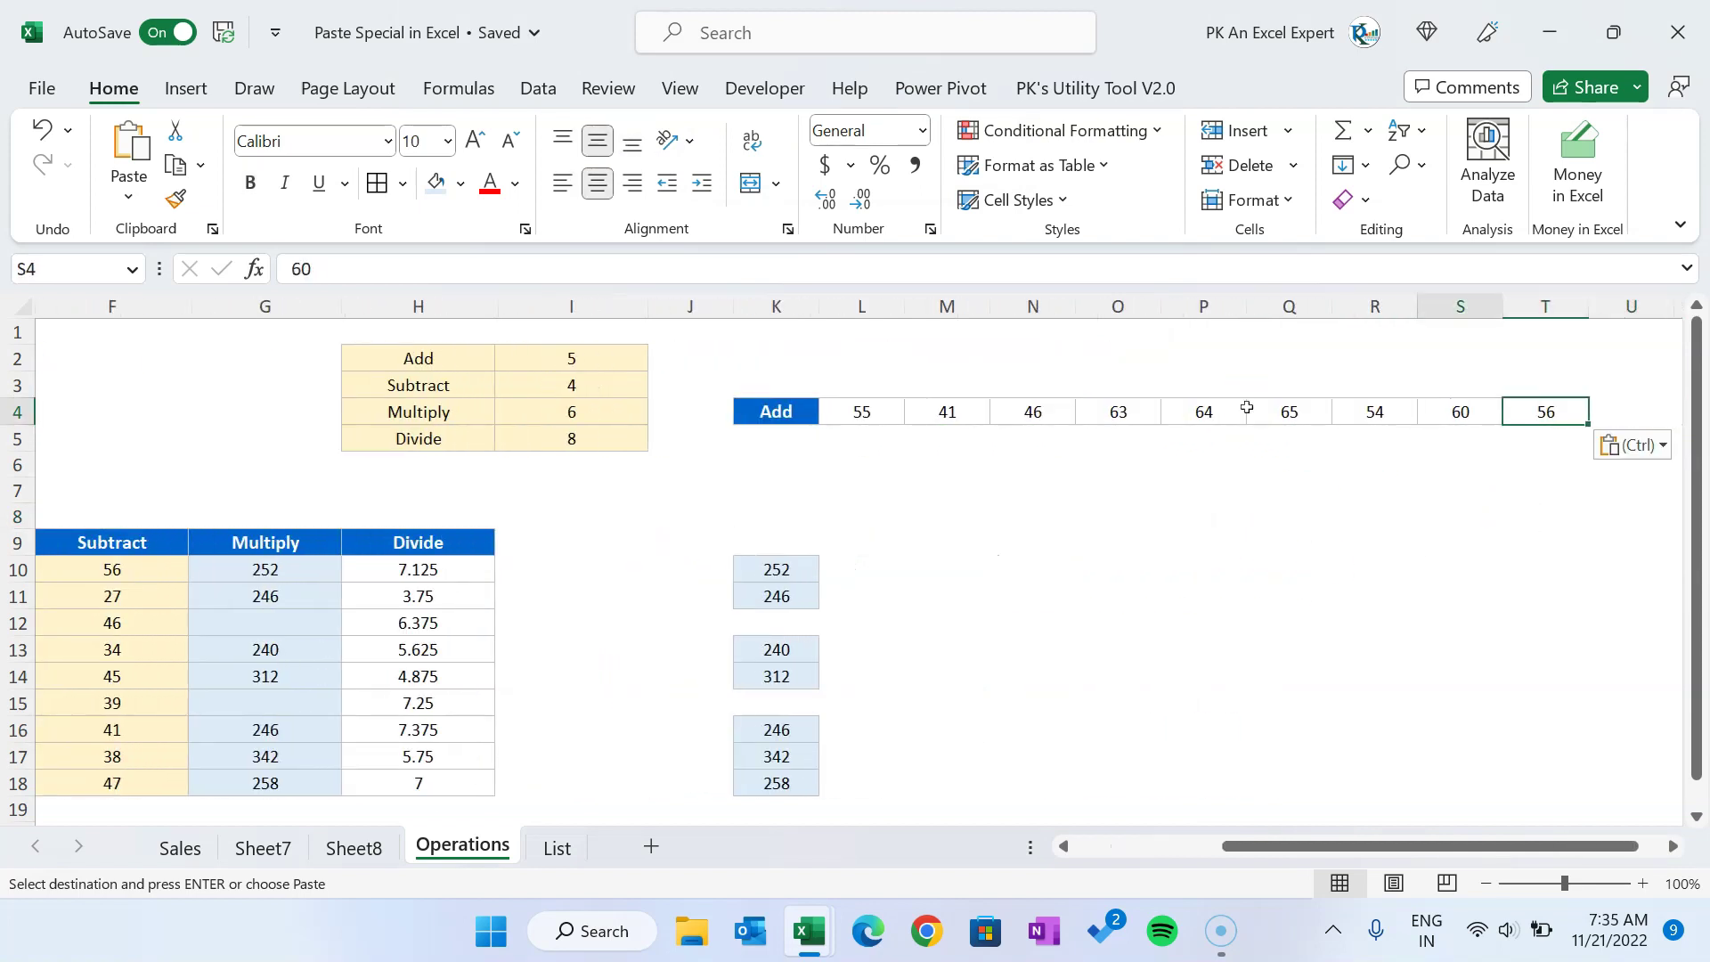
# Step: Copy the Add row K4:T4 and paste it at N7 as a column using Paste Special with Transpose
pyautogui.press('Left')
pyautogui.hotkey('ctrl', 'Left')
pyautogui.hotkey('ctrl', 'shift', 'Right')
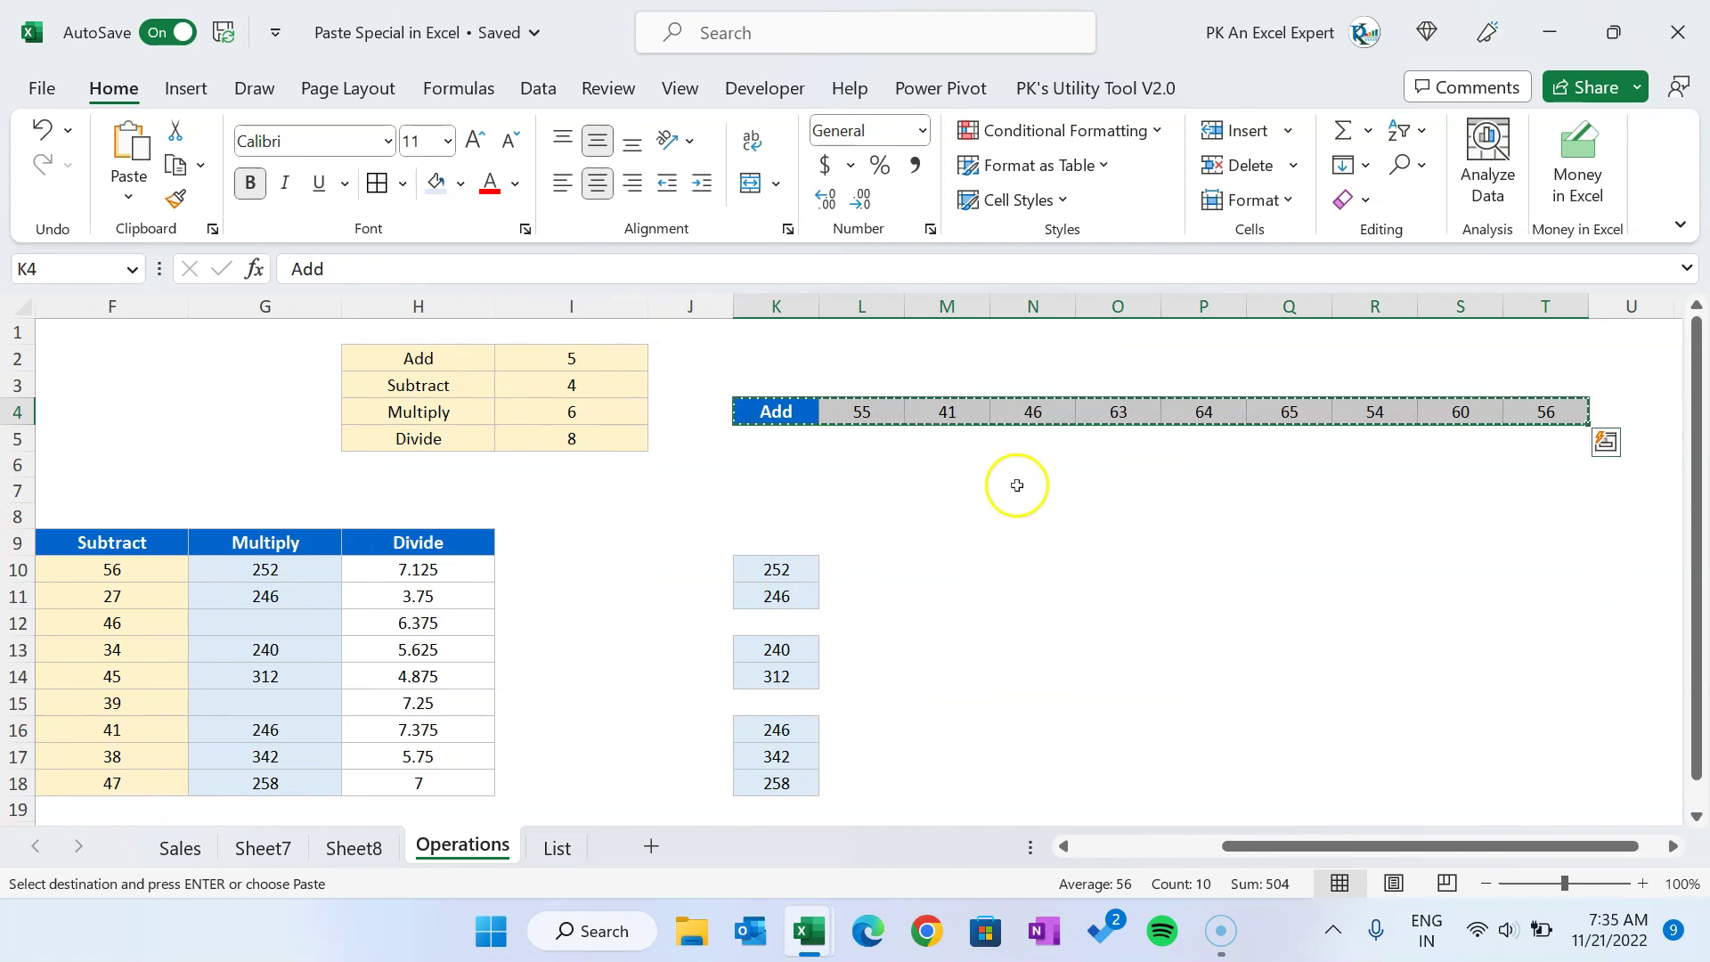
pyautogui.click(1065, 499)
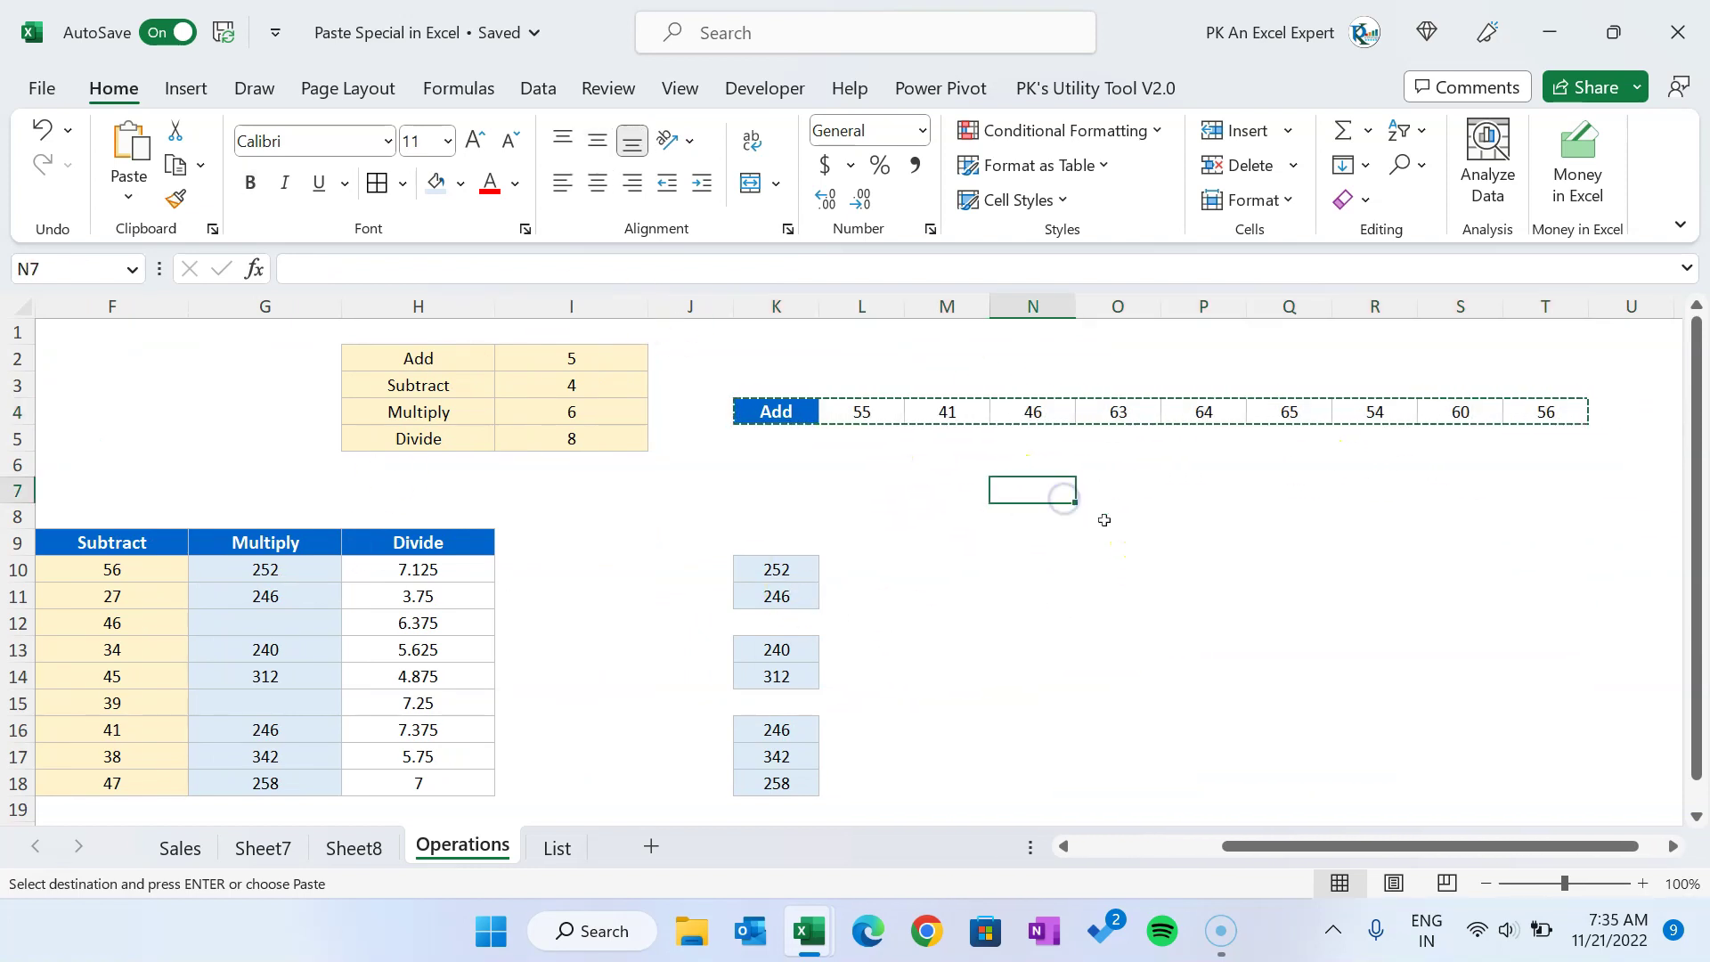
pyautogui.hotkey('alt', 'e')
pyautogui.press('s')
pyautogui.click(933, 683)
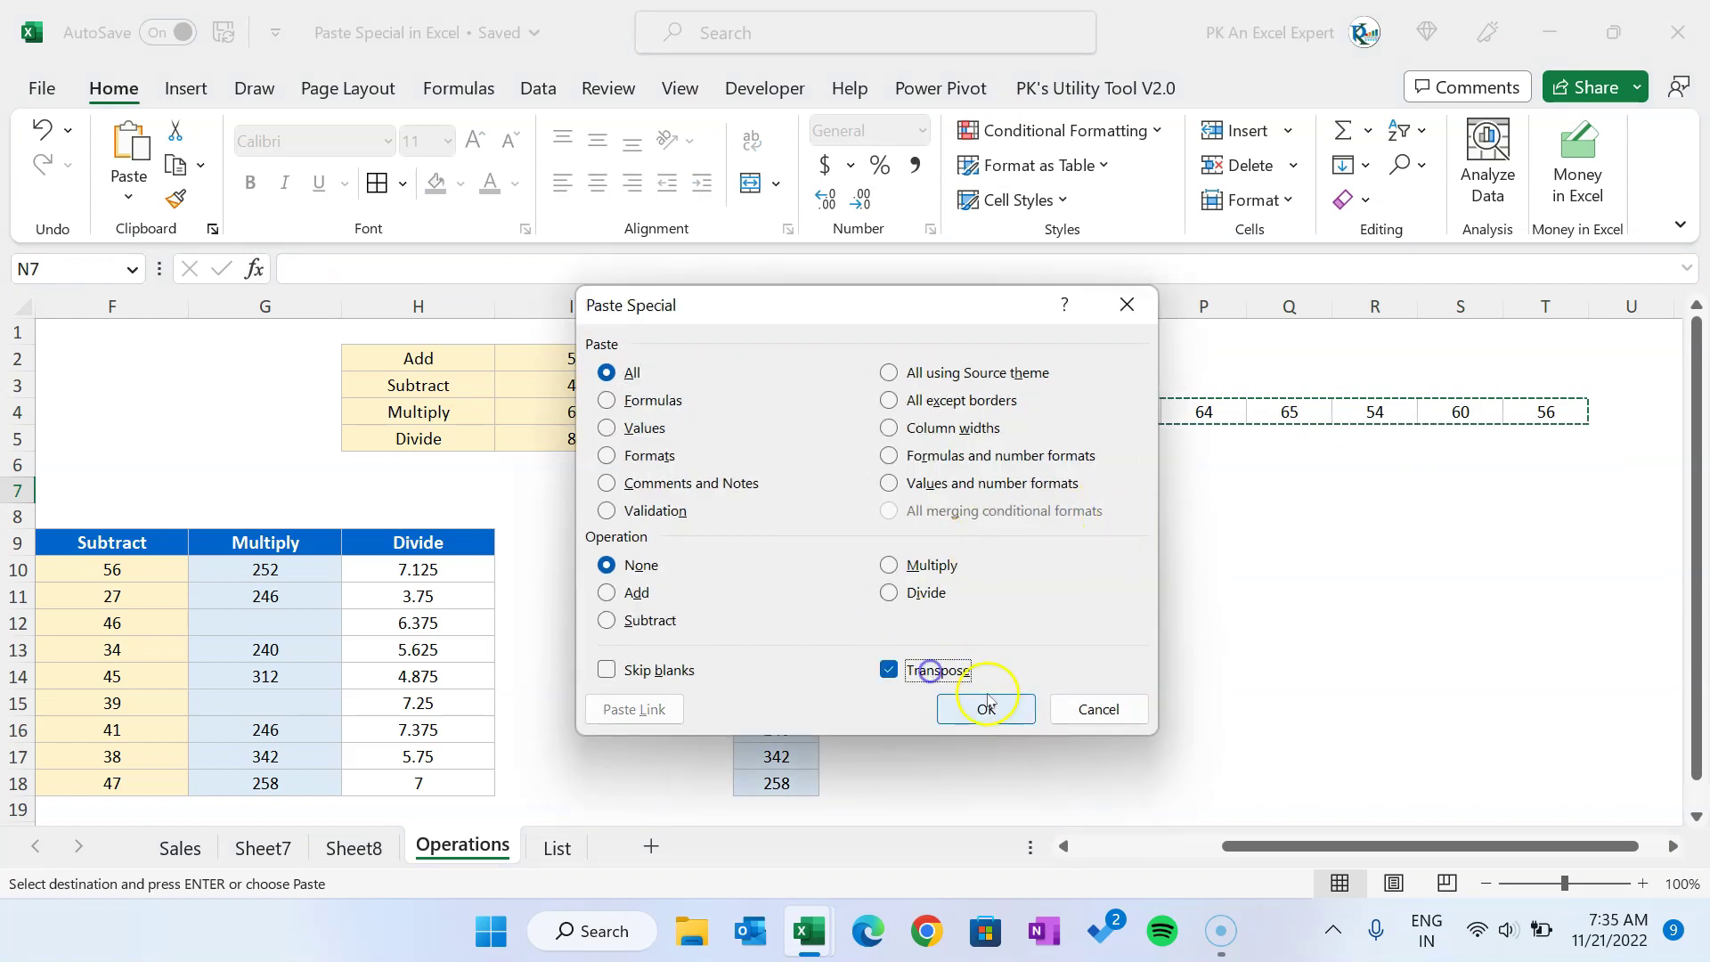
pyautogui.click(986, 708)
pyautogui.click(1206, 595)
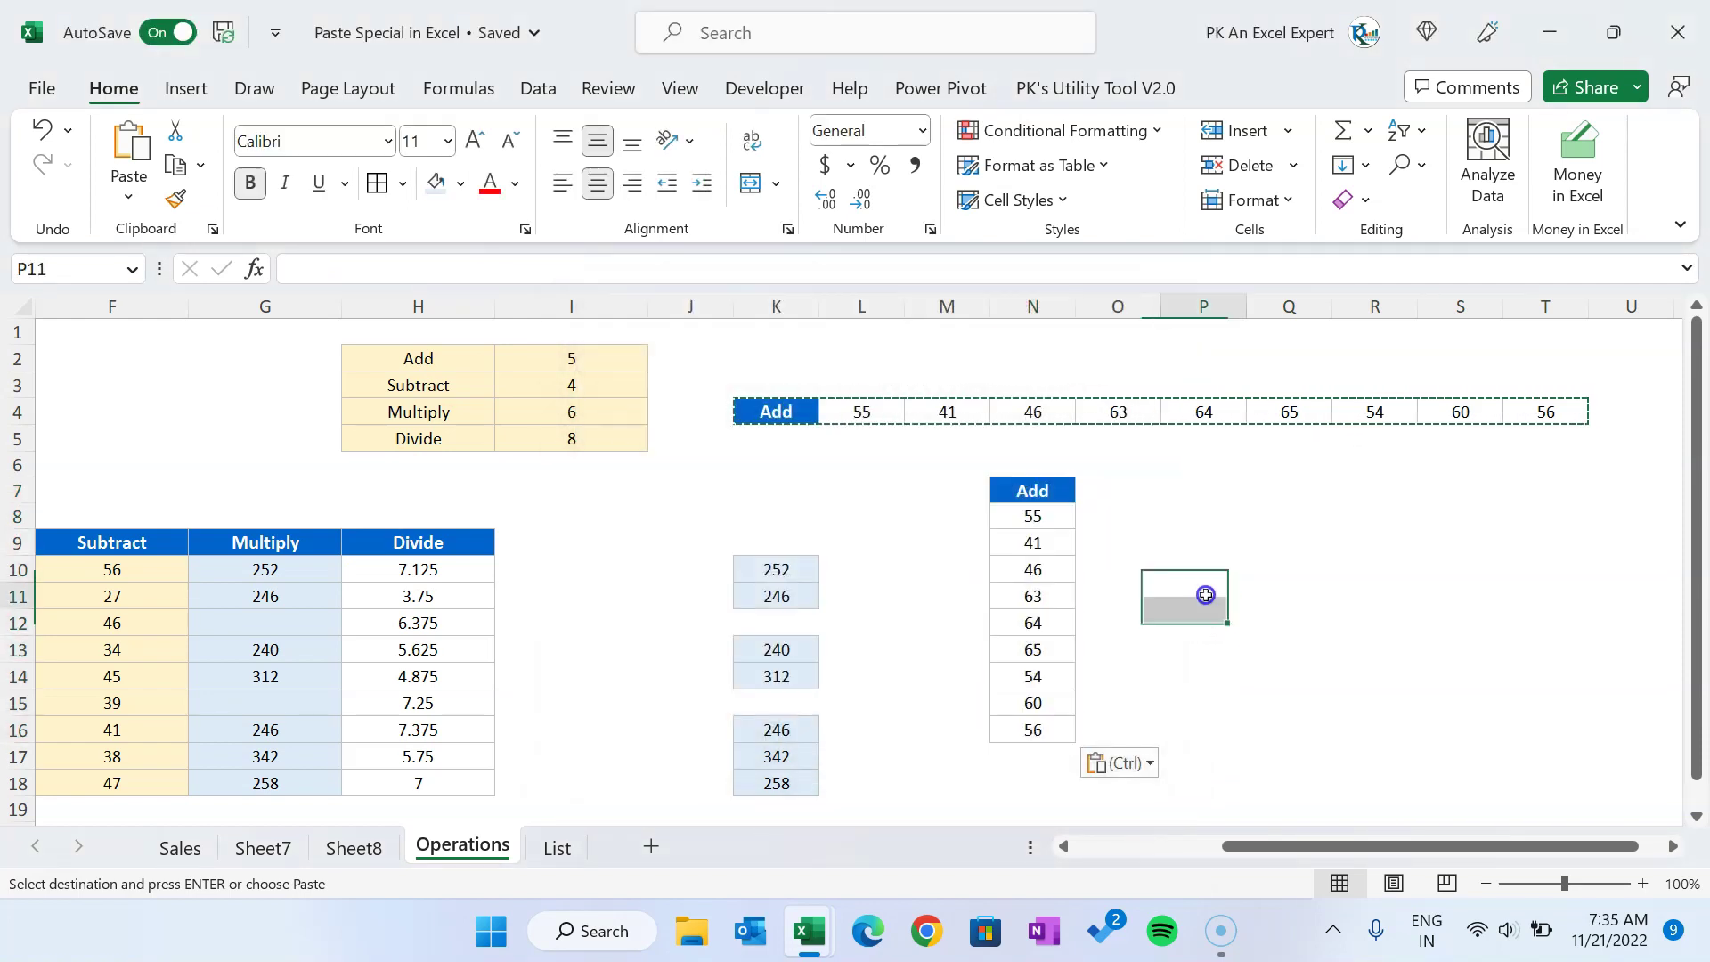
# Step: Copy N9, review the Paste Special options at P8 and close the dialog without pasting
pyautogui.click(1057, 493)
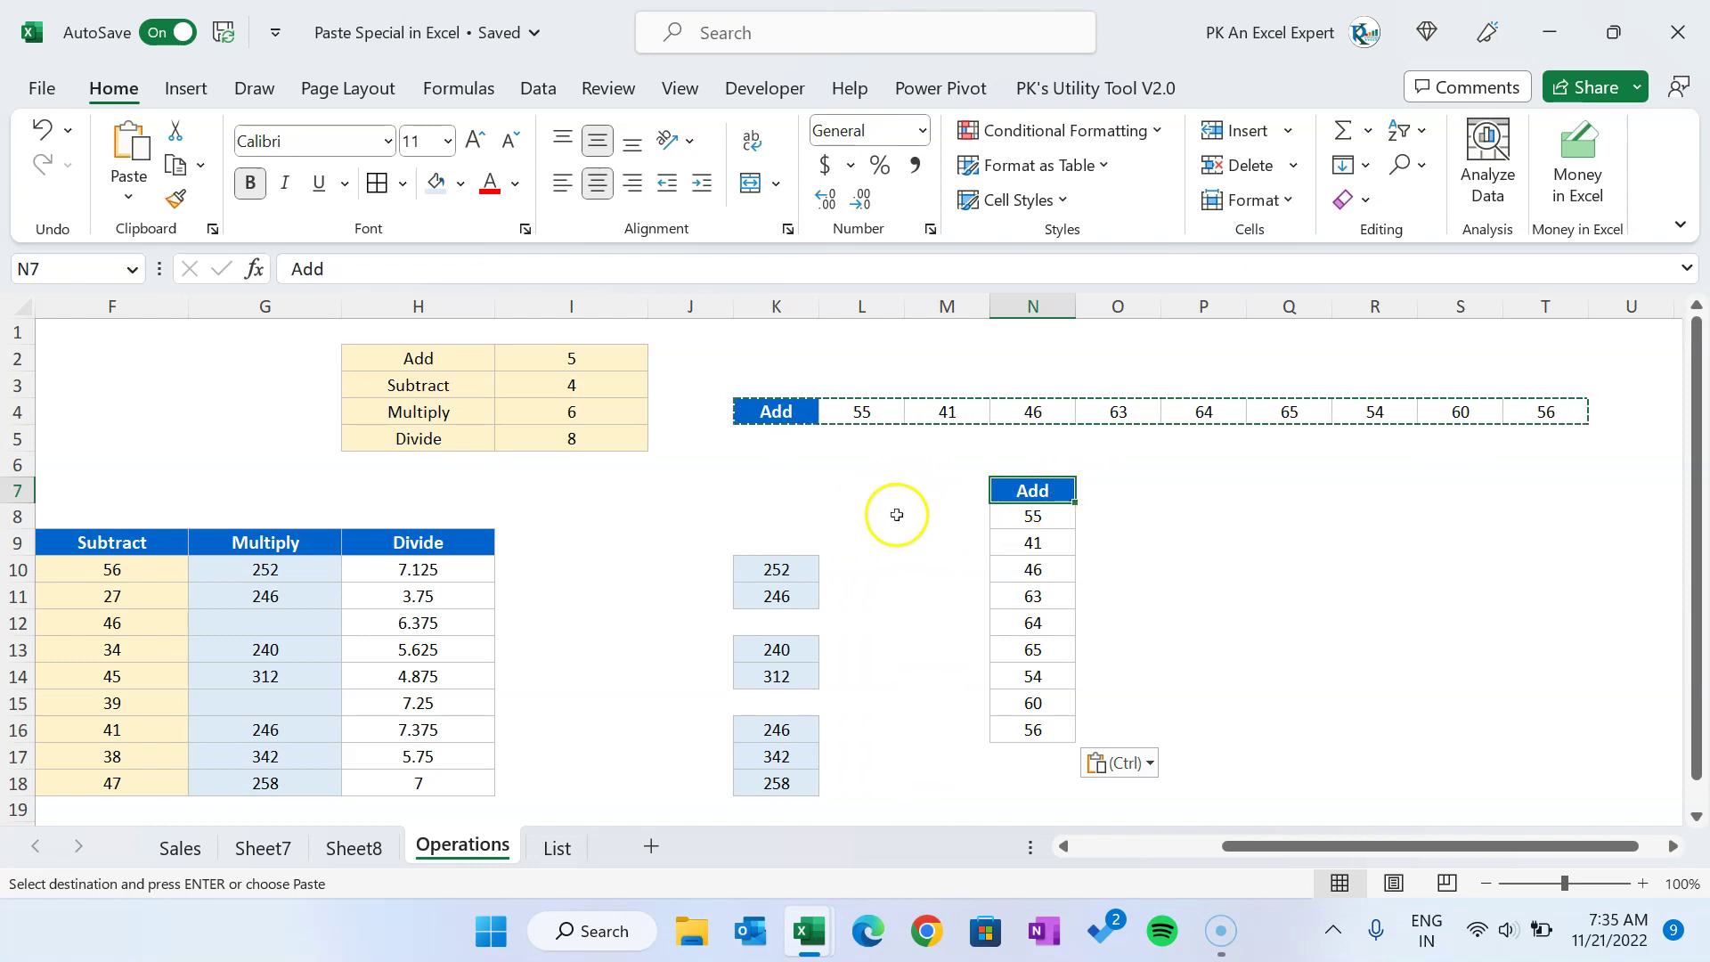
pyautogui.click(1074, 533)
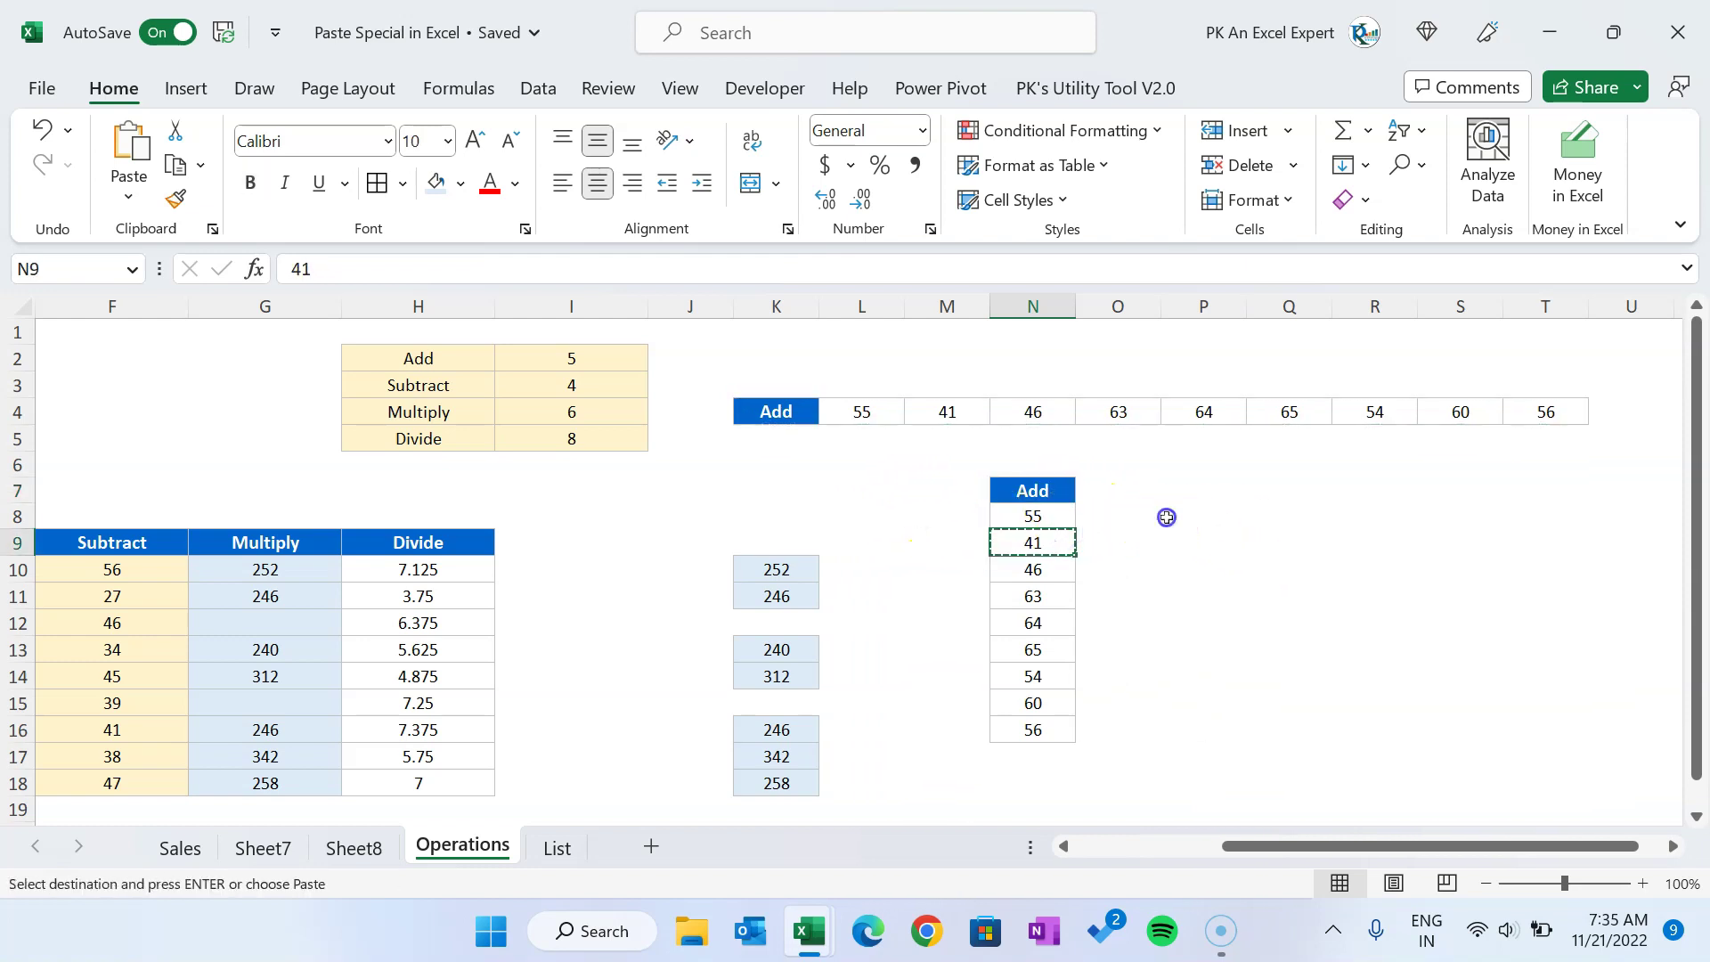
pyautogui.click(1194, 517)
pyautogui.hotkey('alt', 'e')
pyautogui.press('s')
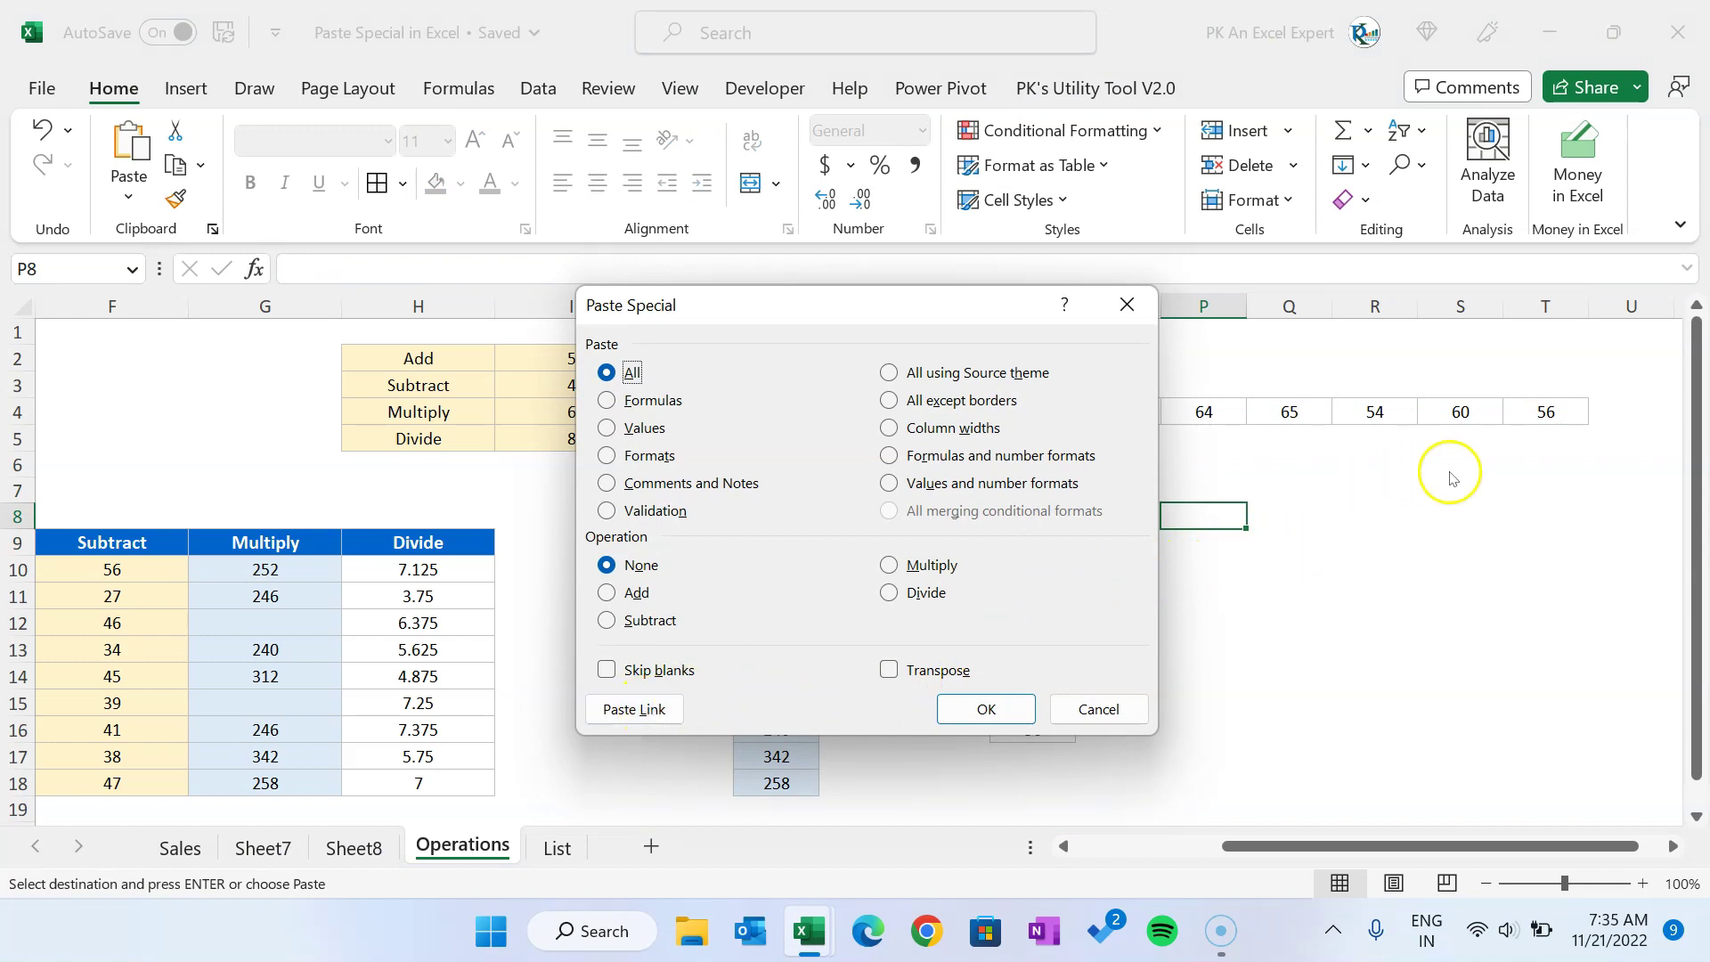
pyautogui.press('Escape')
pyautogui.press('Escape')
# Step: Copy the Add and Subtract columns E9:F18, paste them as links at A1 of a new sheet, and inspect the formula in A2
pyautogui.scroll(-2, 600, 637)
pyautogui.moveTo(1310, 846); pyautogui.dragTo(1109, 850)
pyautogui.moveTo(507, 383); pyautogui.dragTo(627, 632)
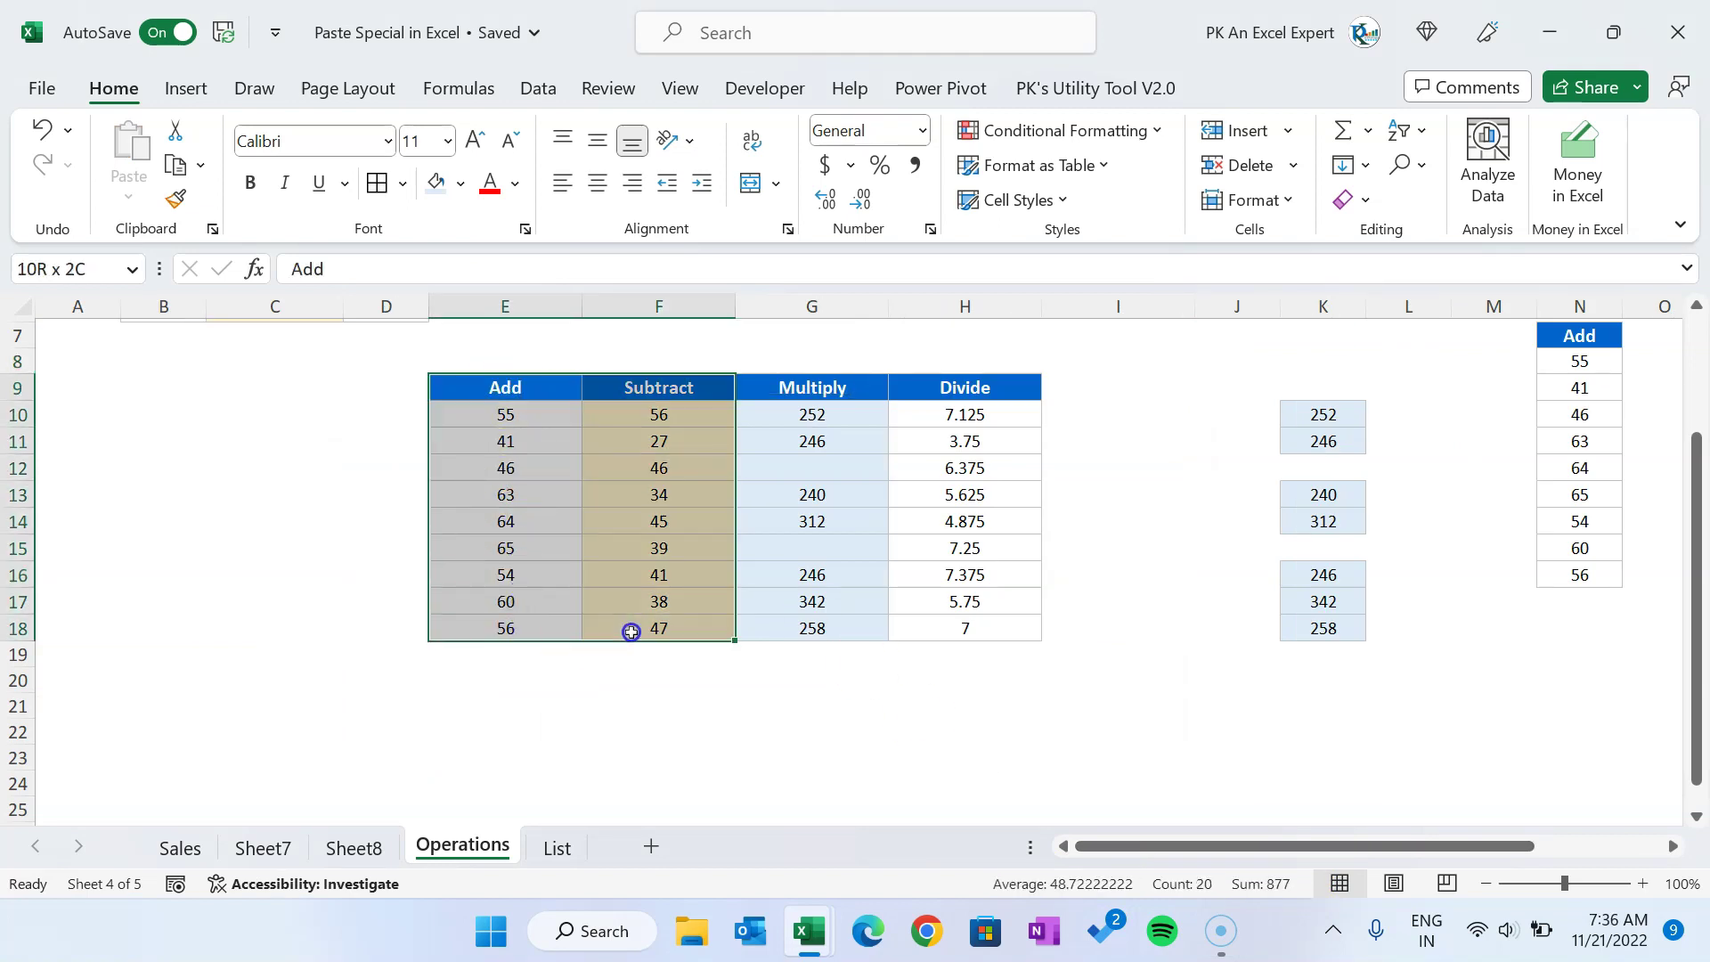
pyautogui.hotkey('ctrl', 'c')
pyautogui.click(651, 847)
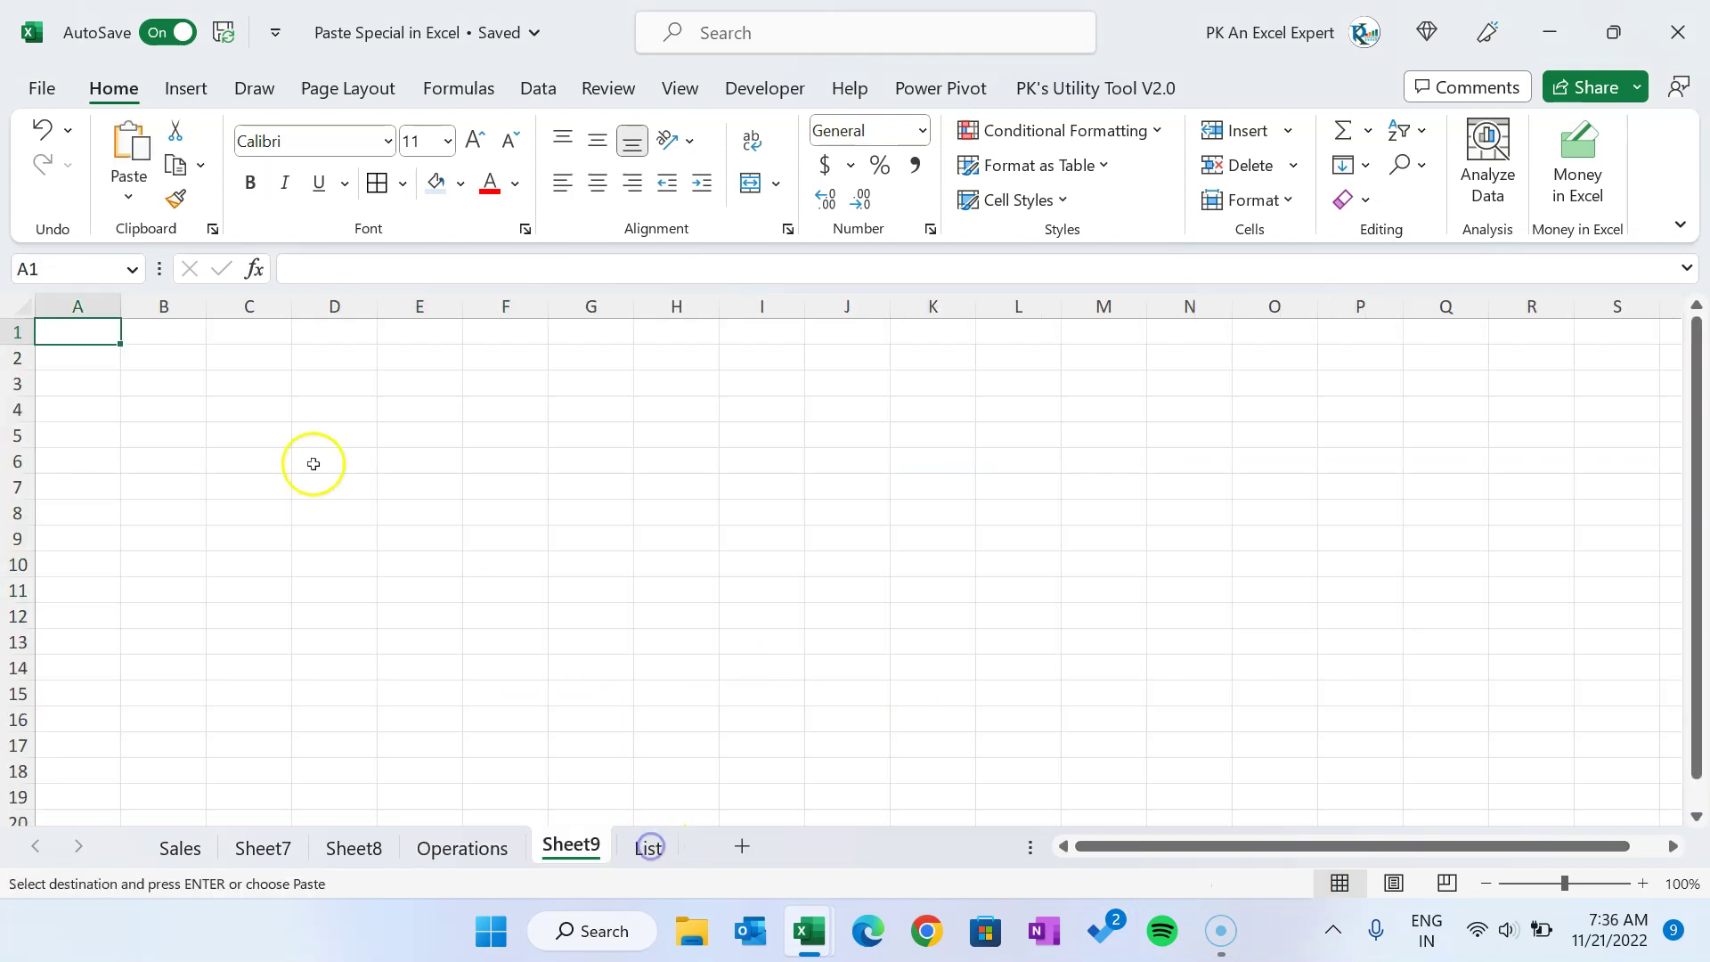
pyautogui.hotkey('alt', 'e')
pyautogui.press('s')
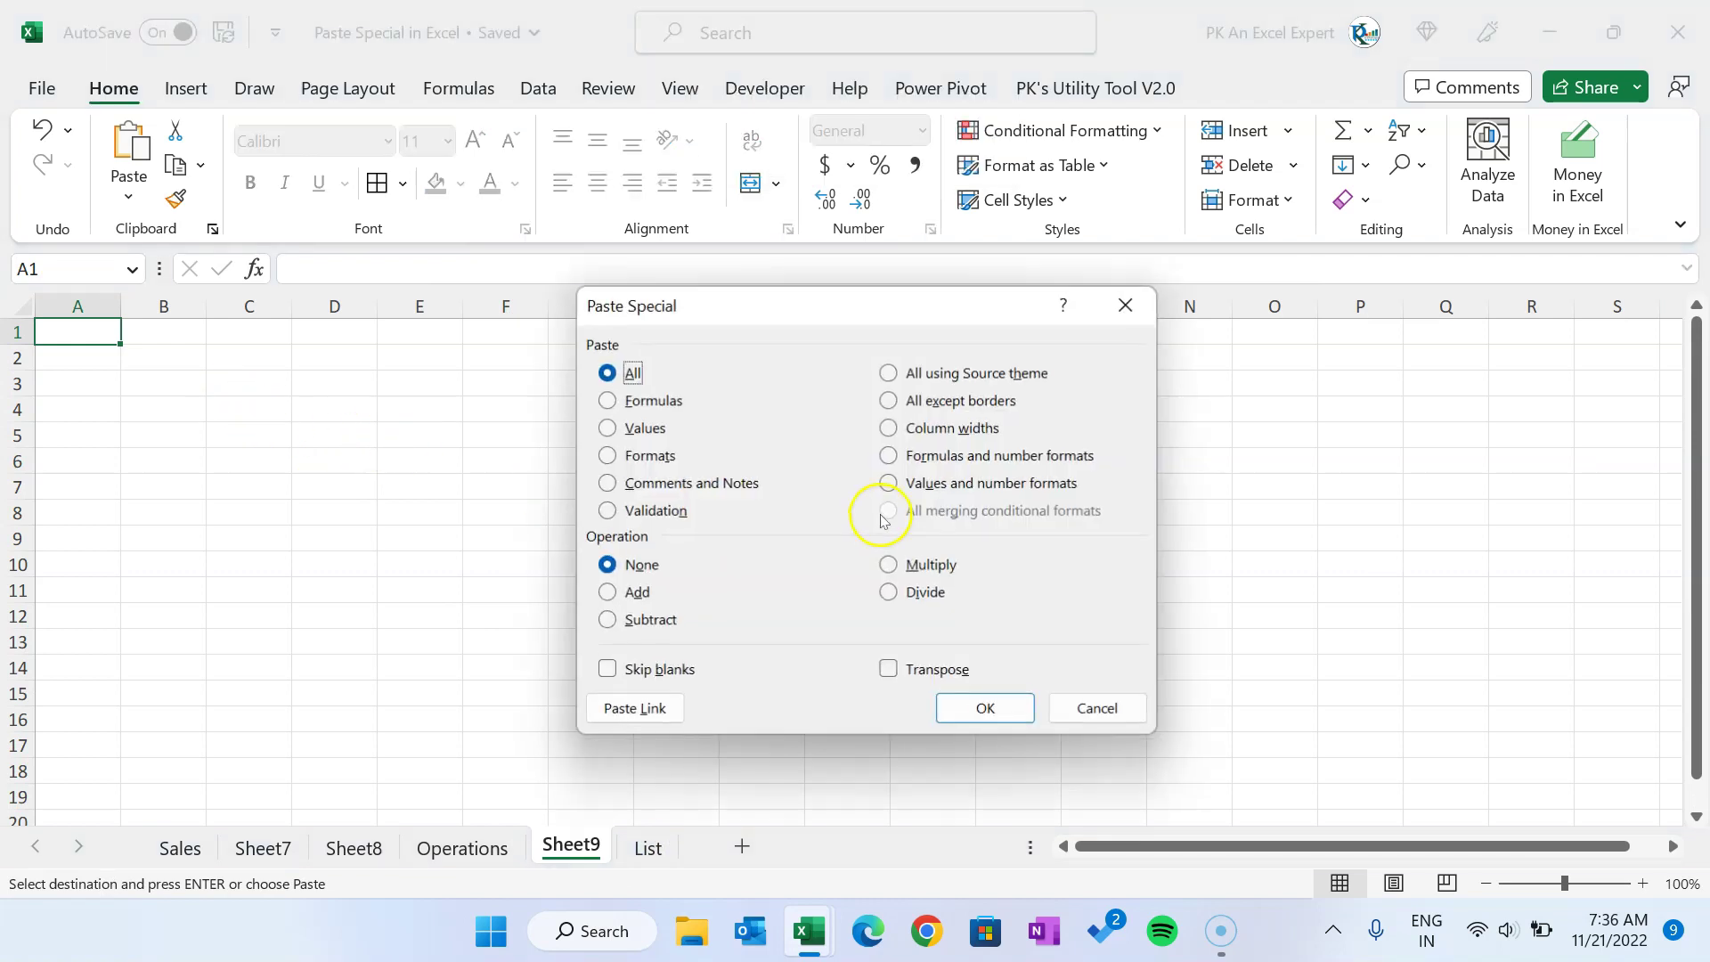
pyautogui.click(648, 717)
pyautogui.click(623, 465)
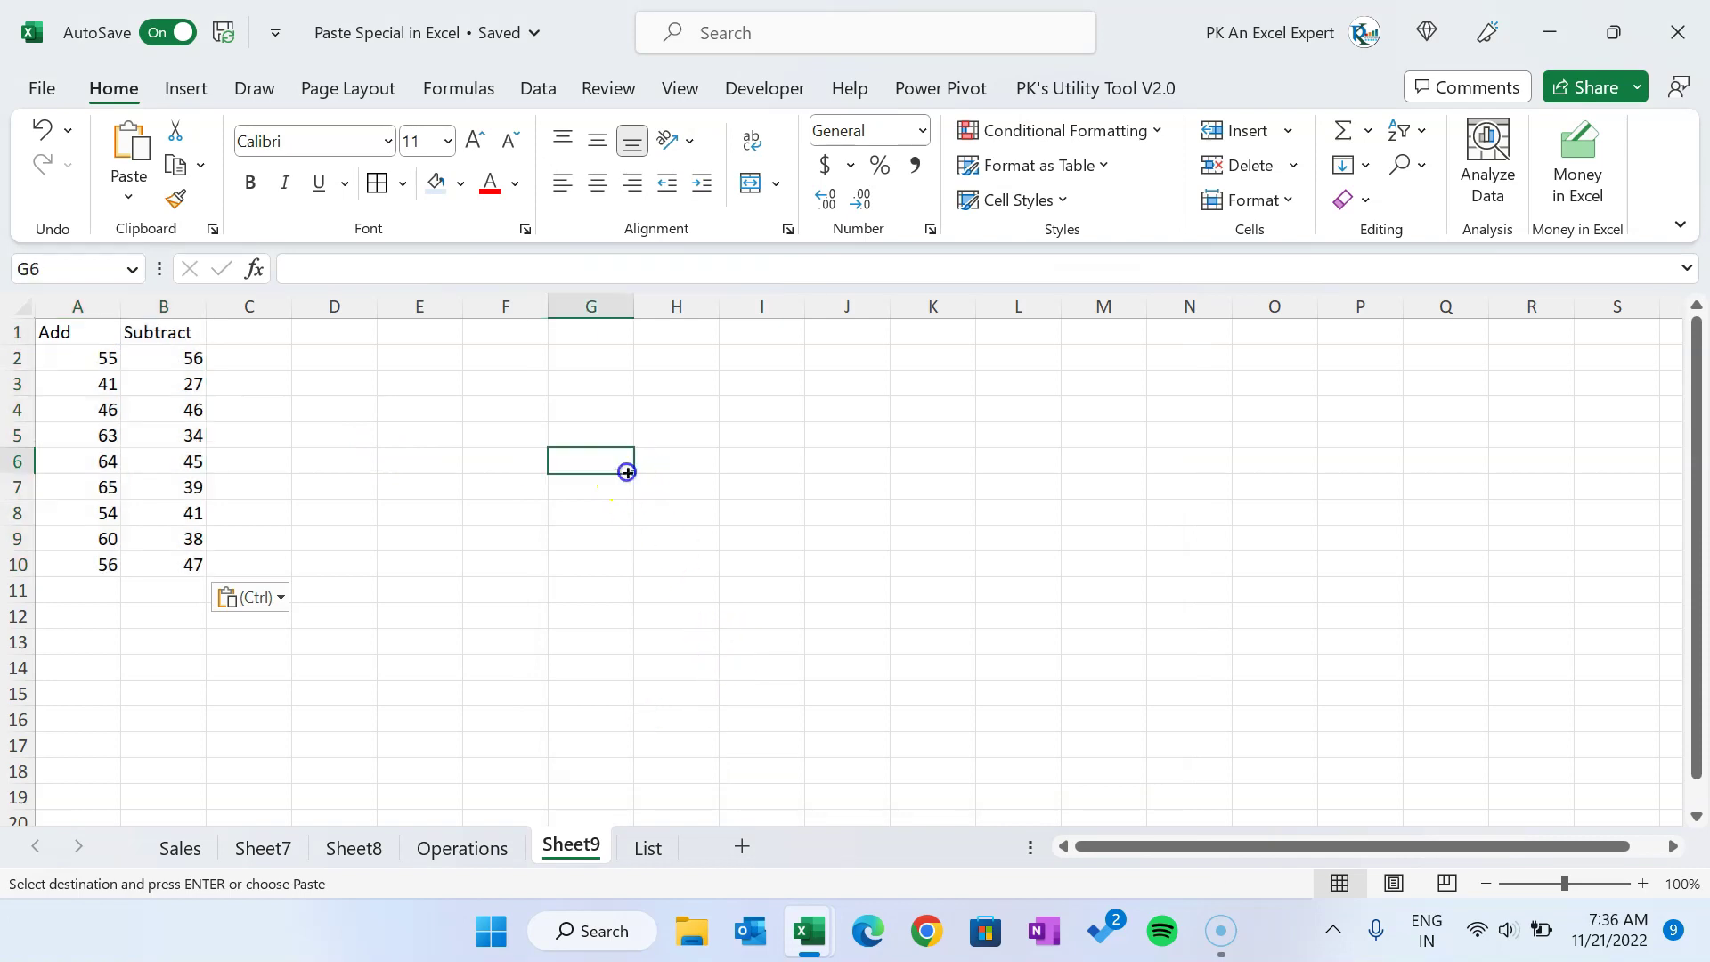
pyautogui.click(82, 358)
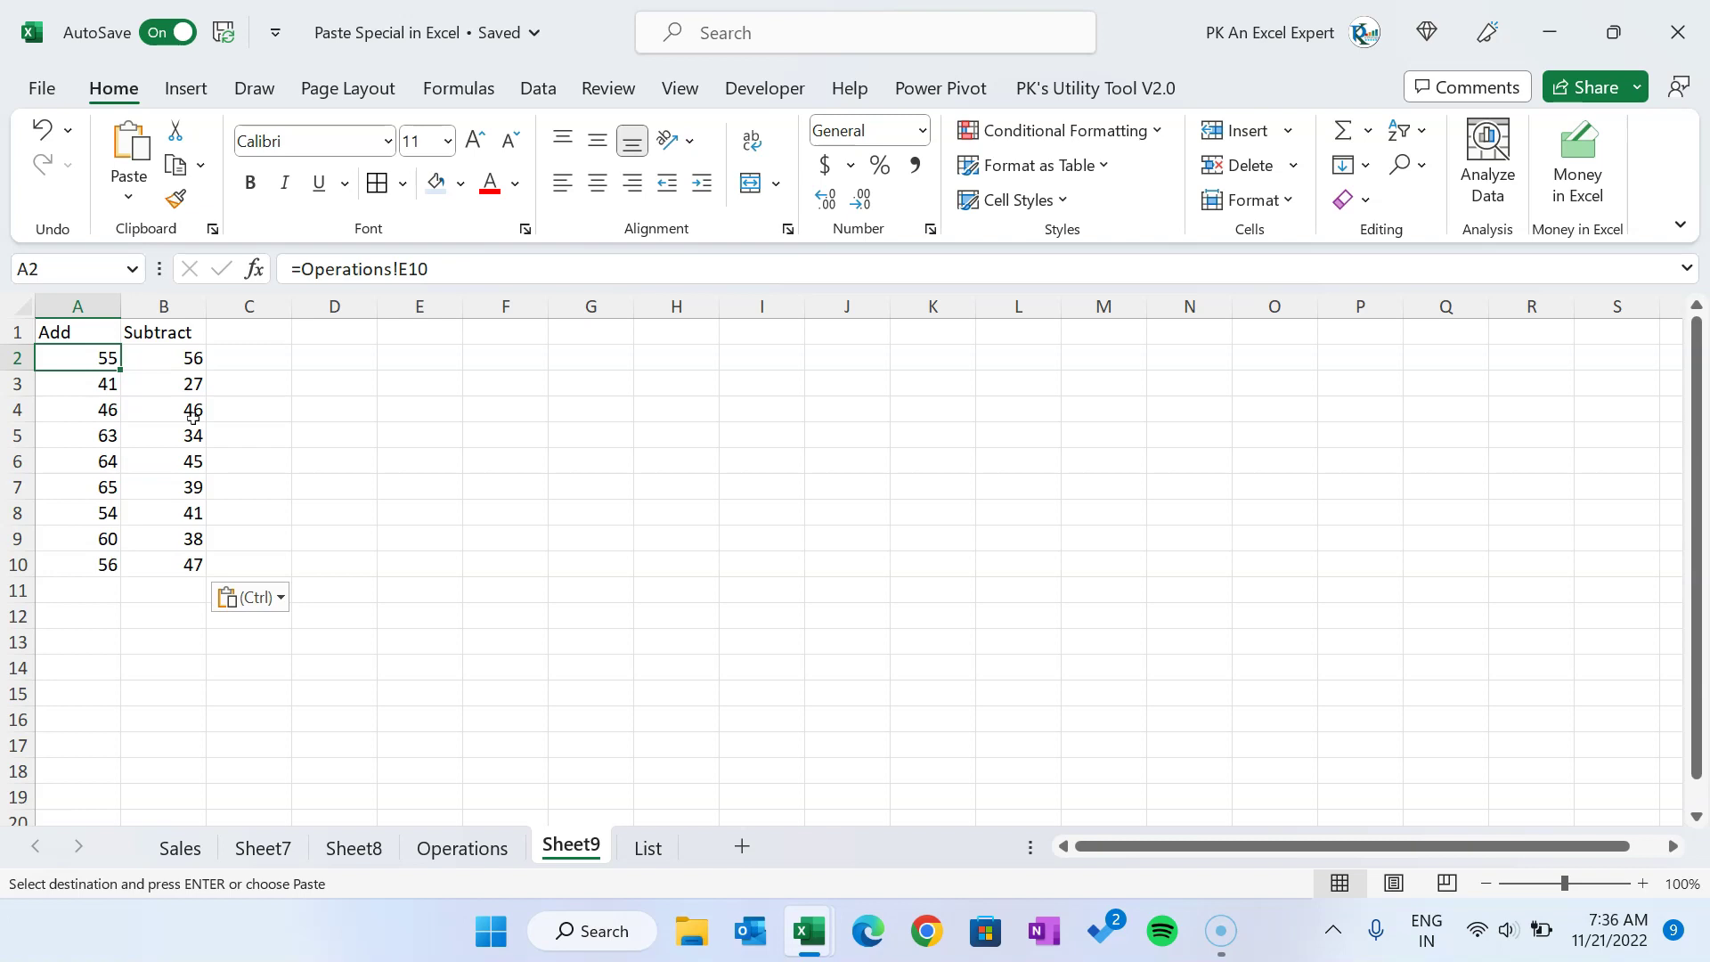
# Step: Set E10 on the Operations sheet to 500 and check the linked cell A2 on Sheet9
pyautogui.click(463, 854)
pyautogui.click(533, 441)
pyautogui.click(543, 418)
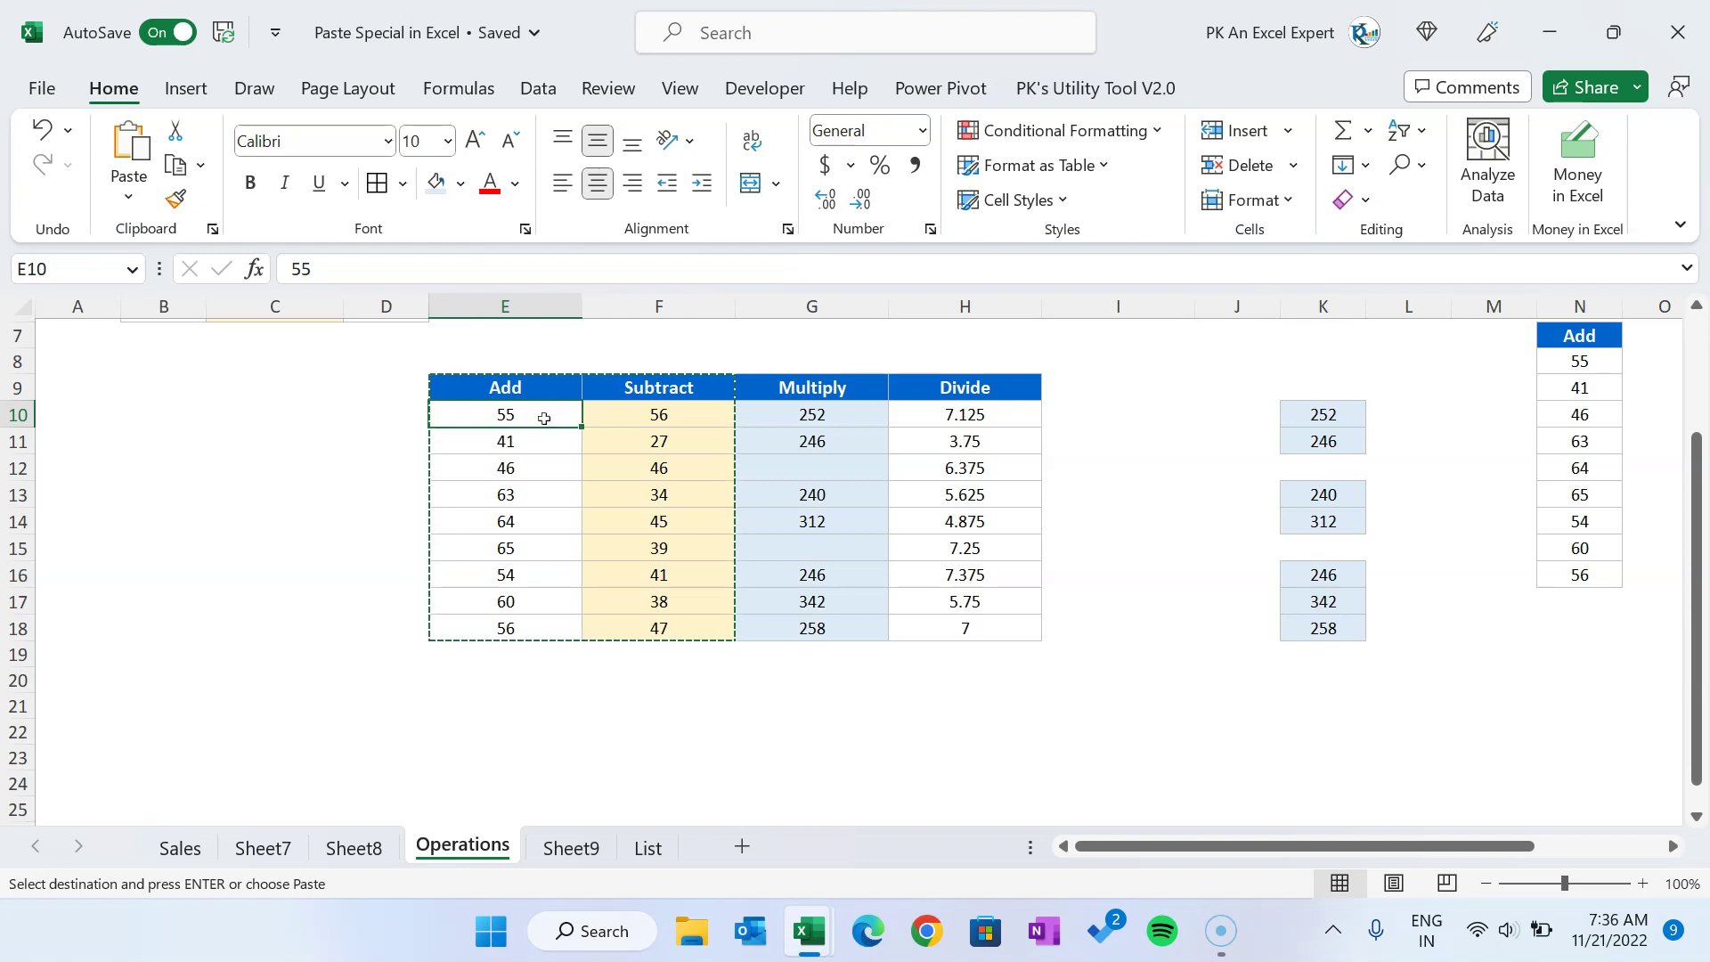
pyautogui.write('500')
pyautogui.press('Return')
pyautogui.click(543, 417)
pyautogui.click(574, 851)
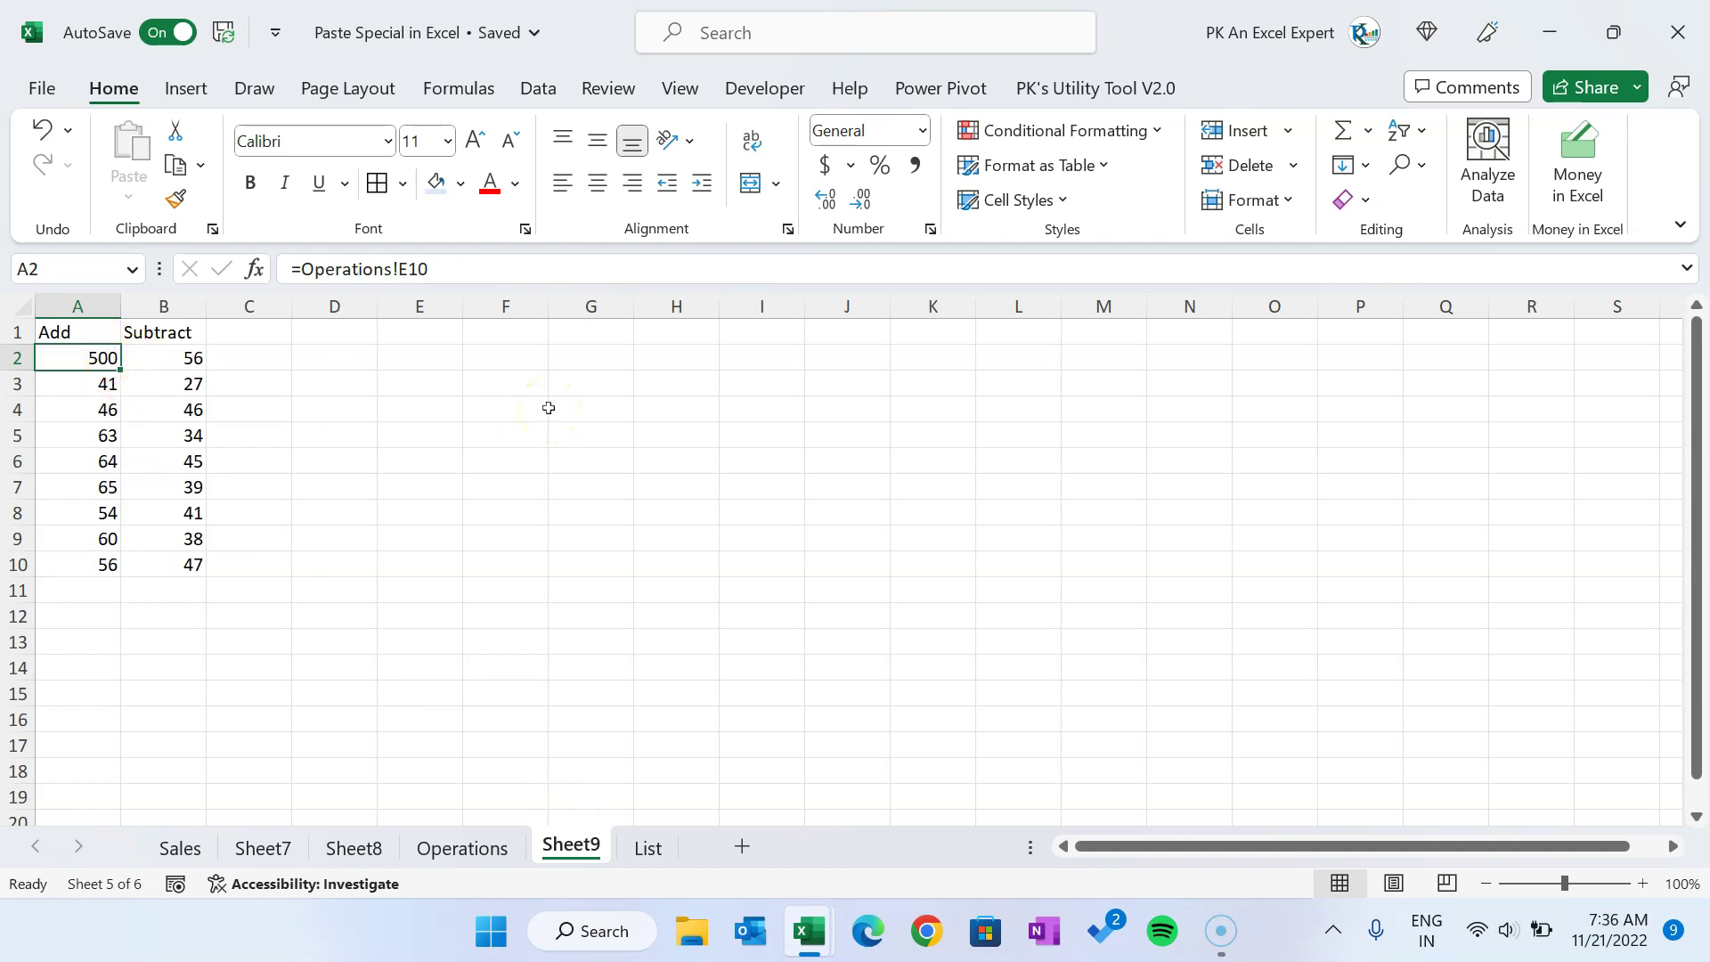
# Step: Copy A2 on Sheet9 and open the Paste Special dialog
pyautogui.hotkey('ctrl', 'c')
pyautogui.hotkey('ctrl', 'alt', 'v')
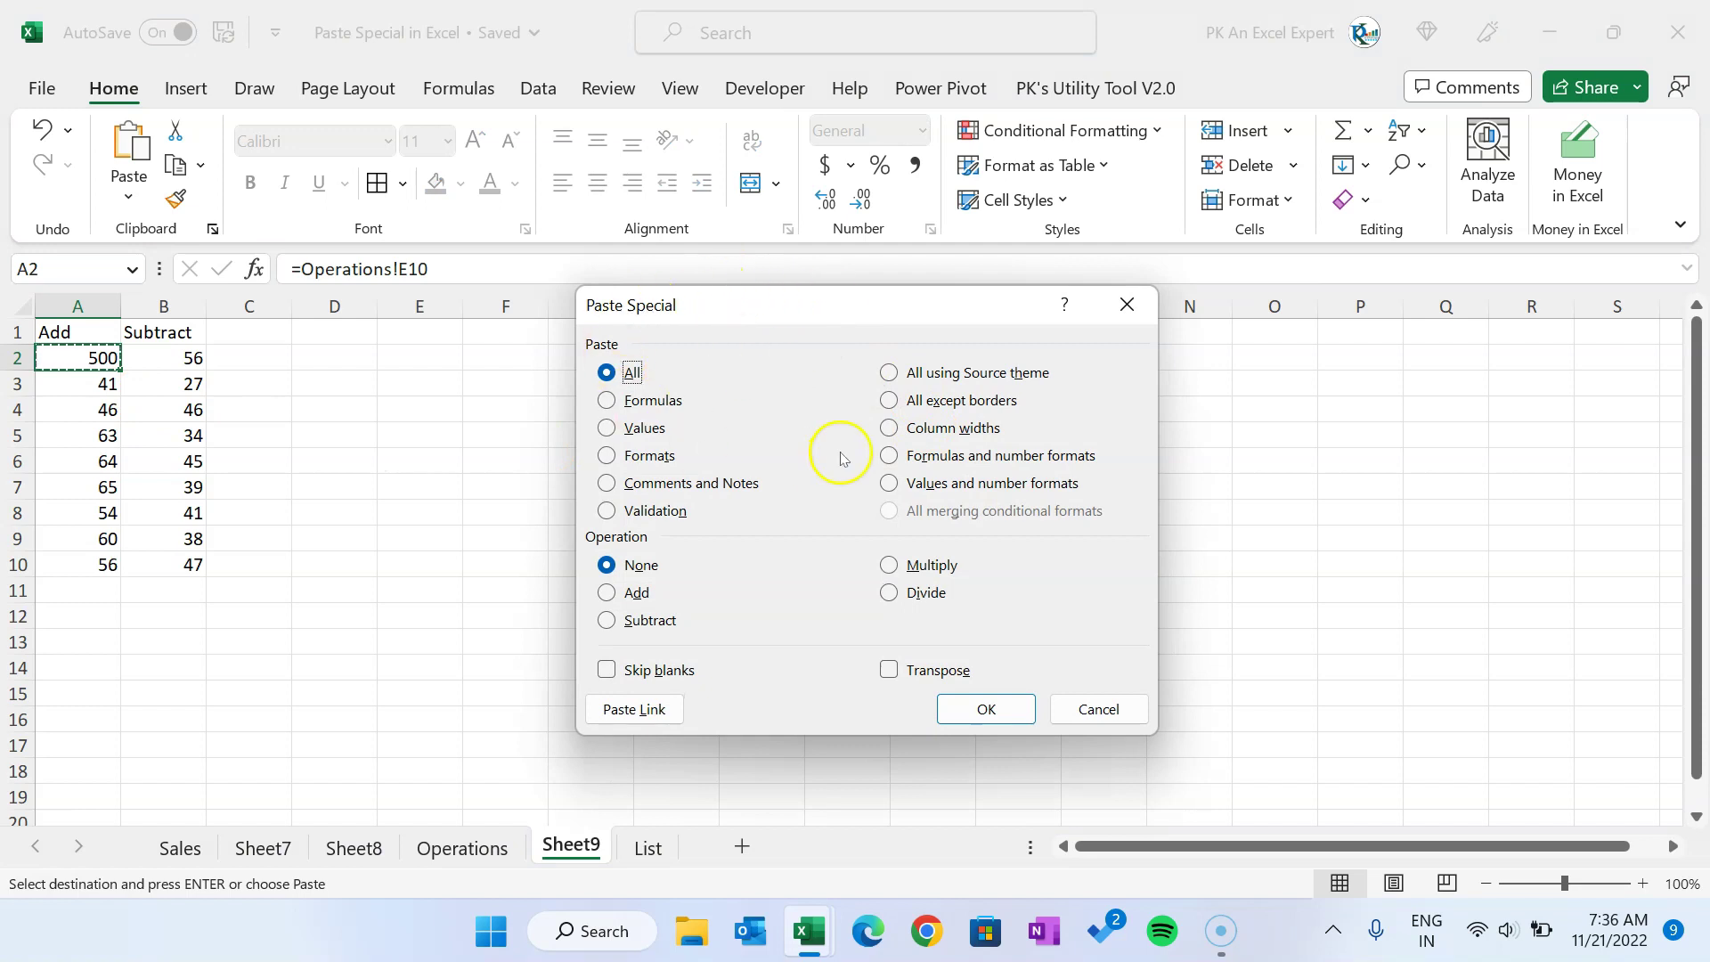